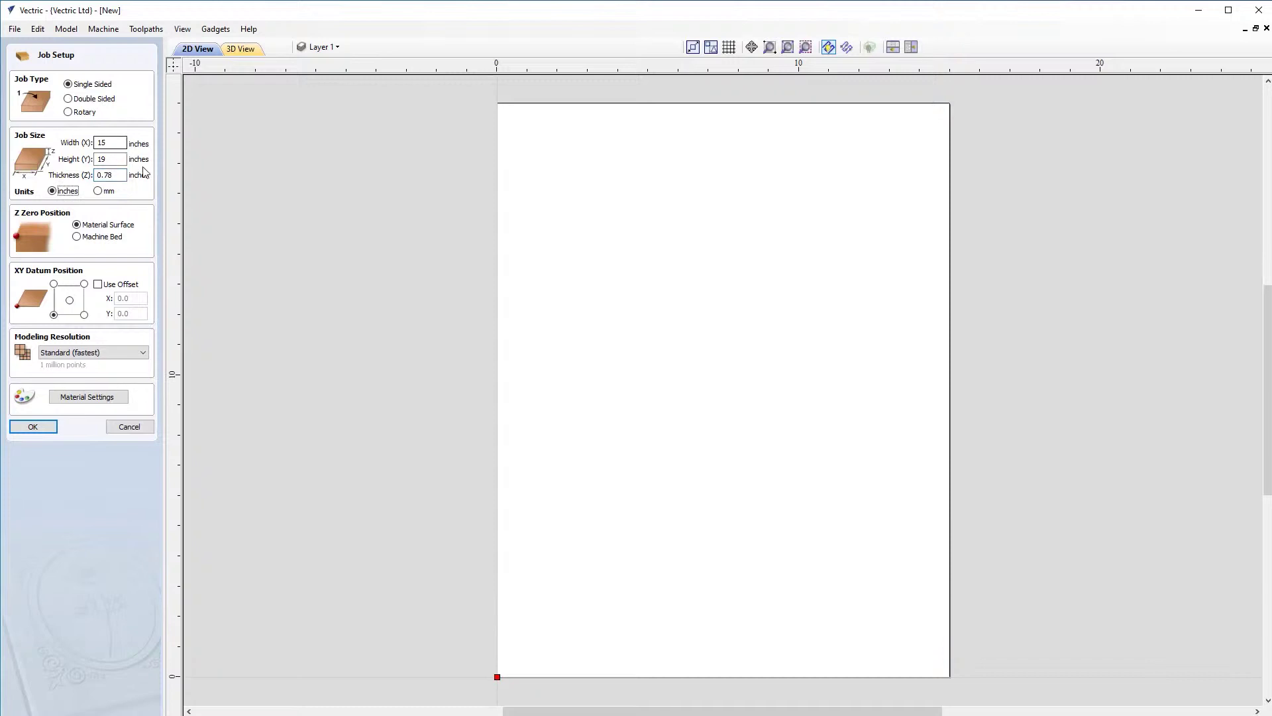
# Step: Create the 15 × 19 inch single-sided job, 0.78 inches thick, with Z zero at the material surface
pyautogui.click(106, 226)
pyautogui.click(34, 428)
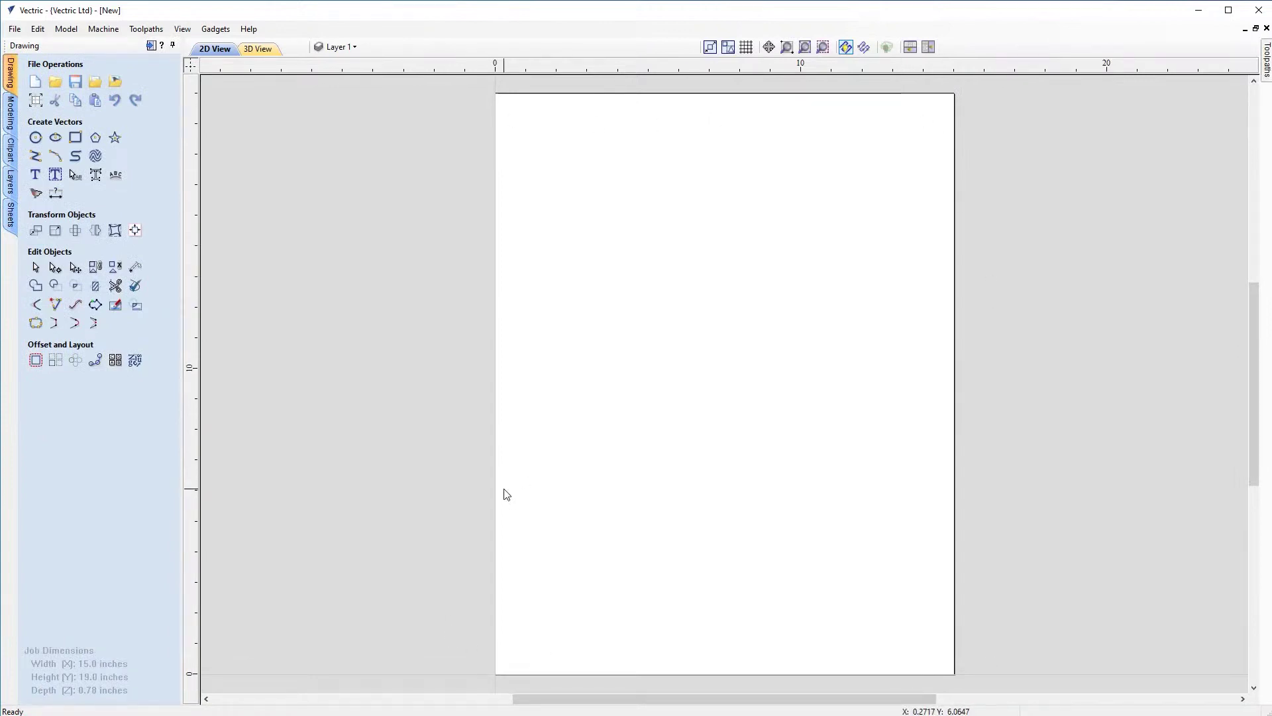
pyautogui.press('F6')
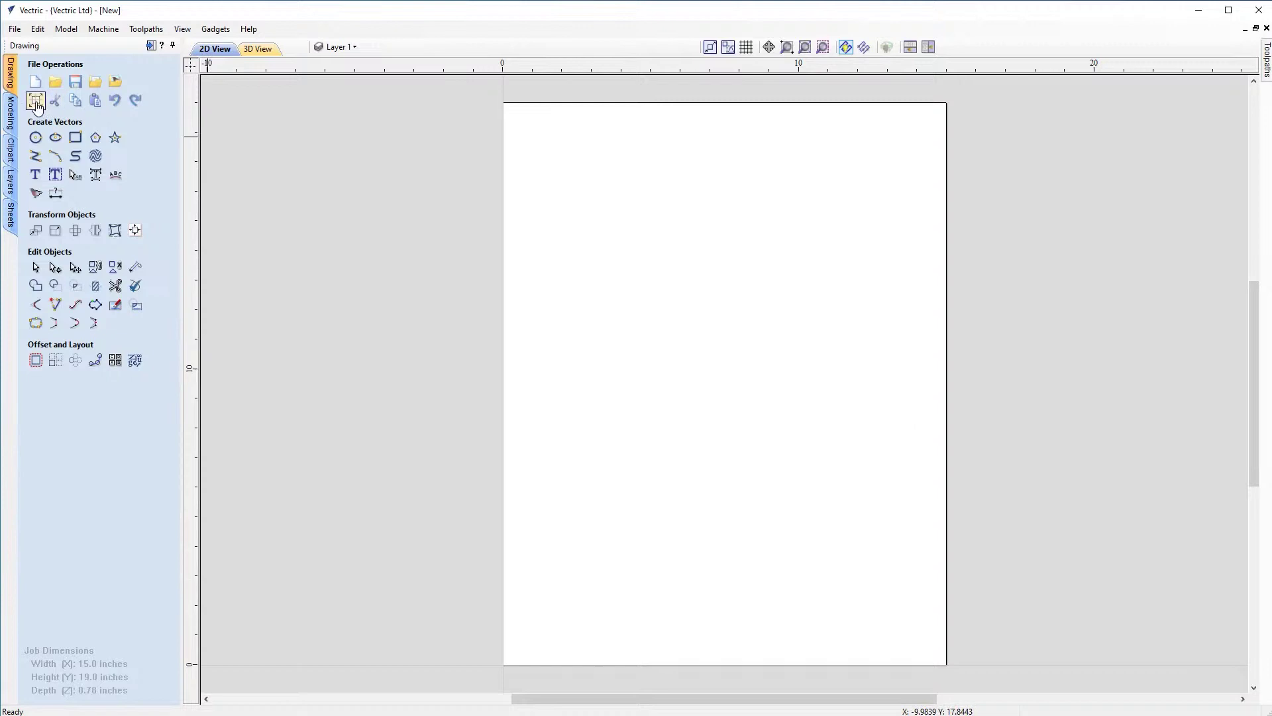
# Step: Change the job setup so the XY datum is at the center of the material
pyautogui.click(36, 99)
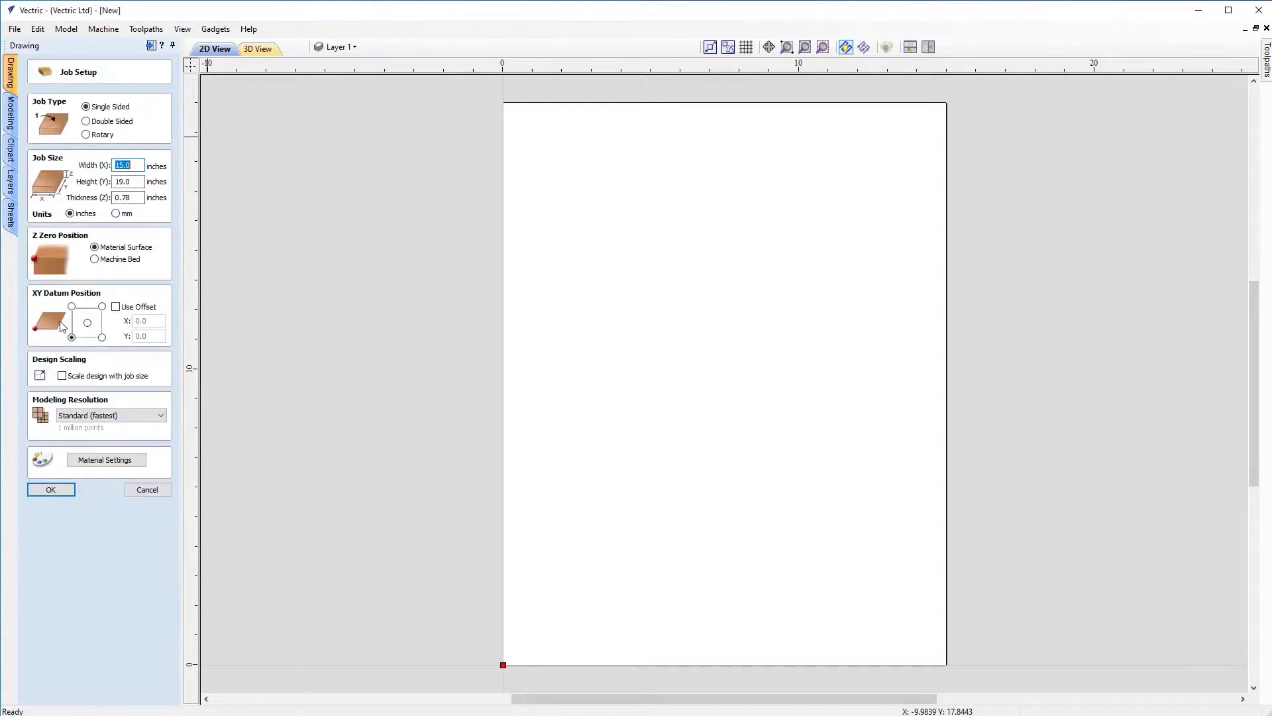
pyautogui.click(87, 323)
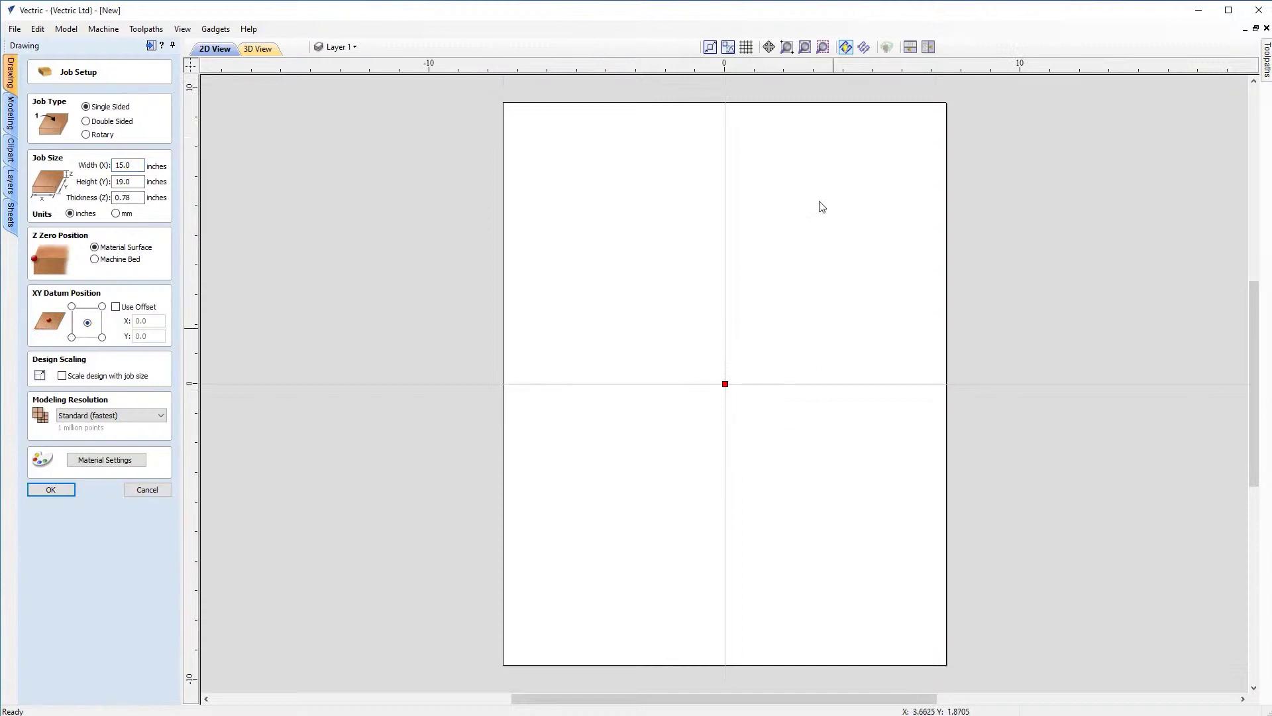
pyautogui.click(68, 490)
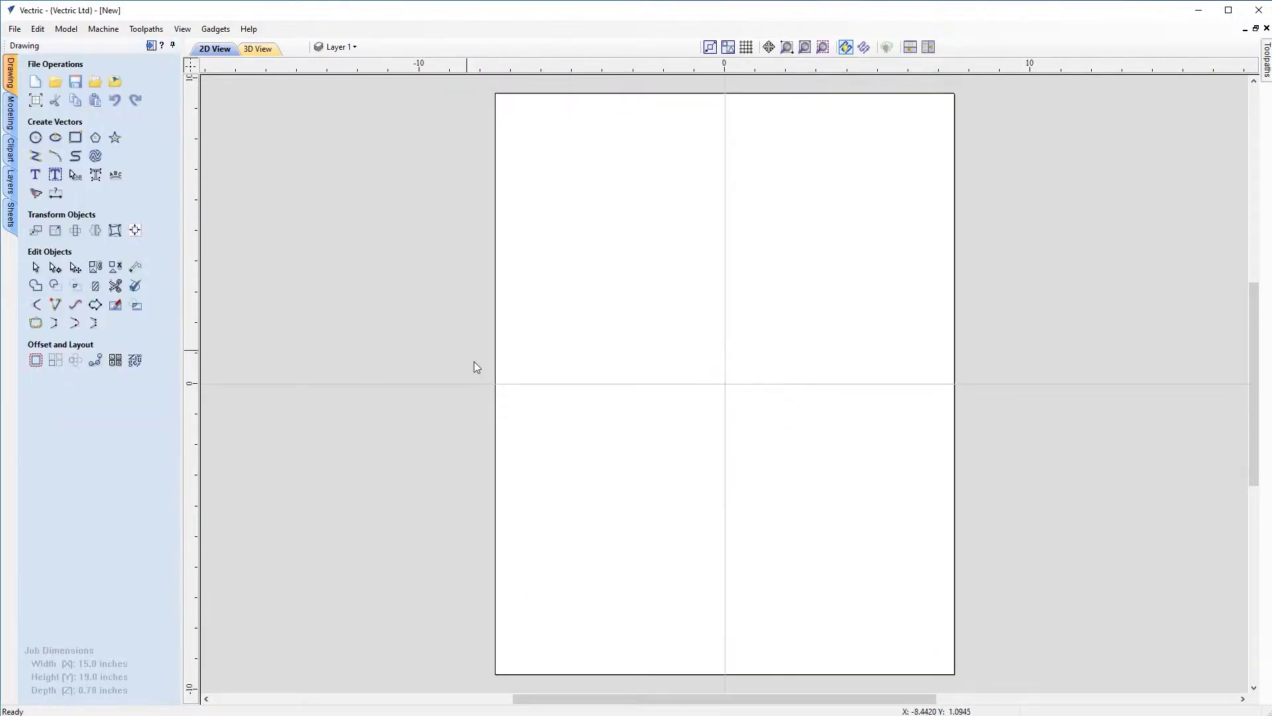
# Step: Create a square-cornered rectangle 13.7175 inches wide and high, anchored by its center at X 0, Y 0
pyautogui.click(74, 139)
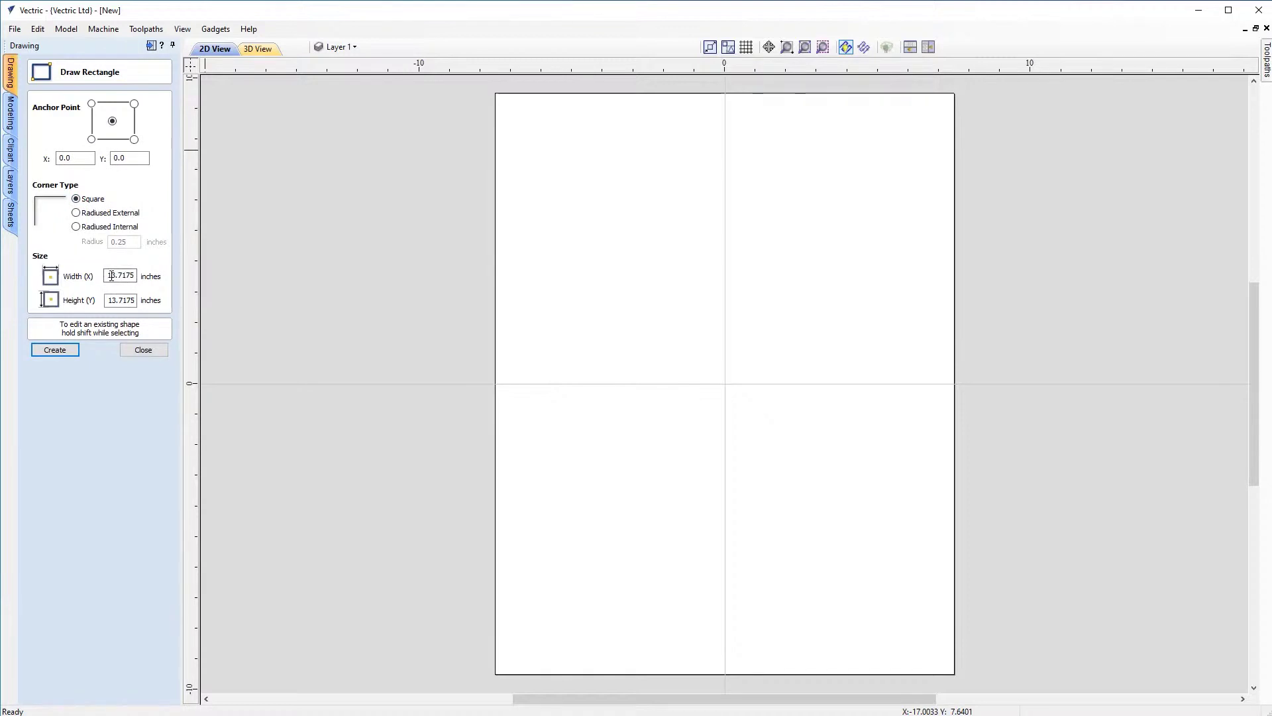
pyautogui.click(56, 351)
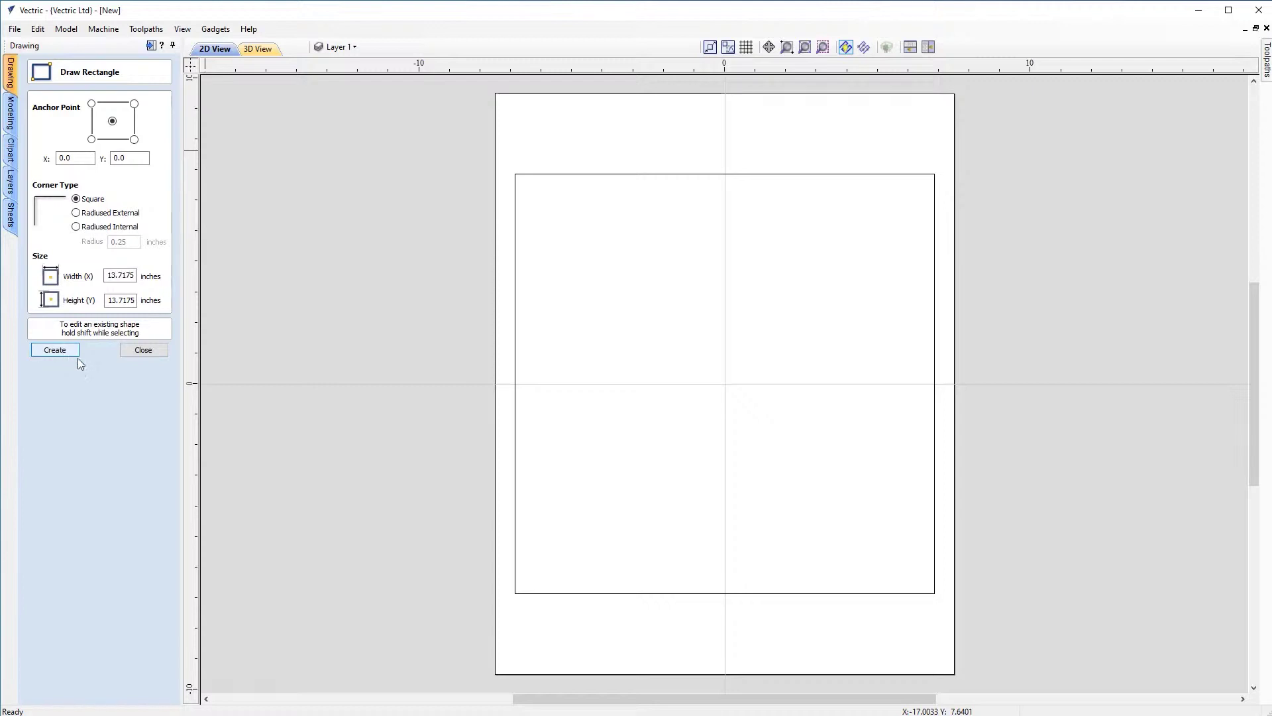
pyautogui.click(129, 351)
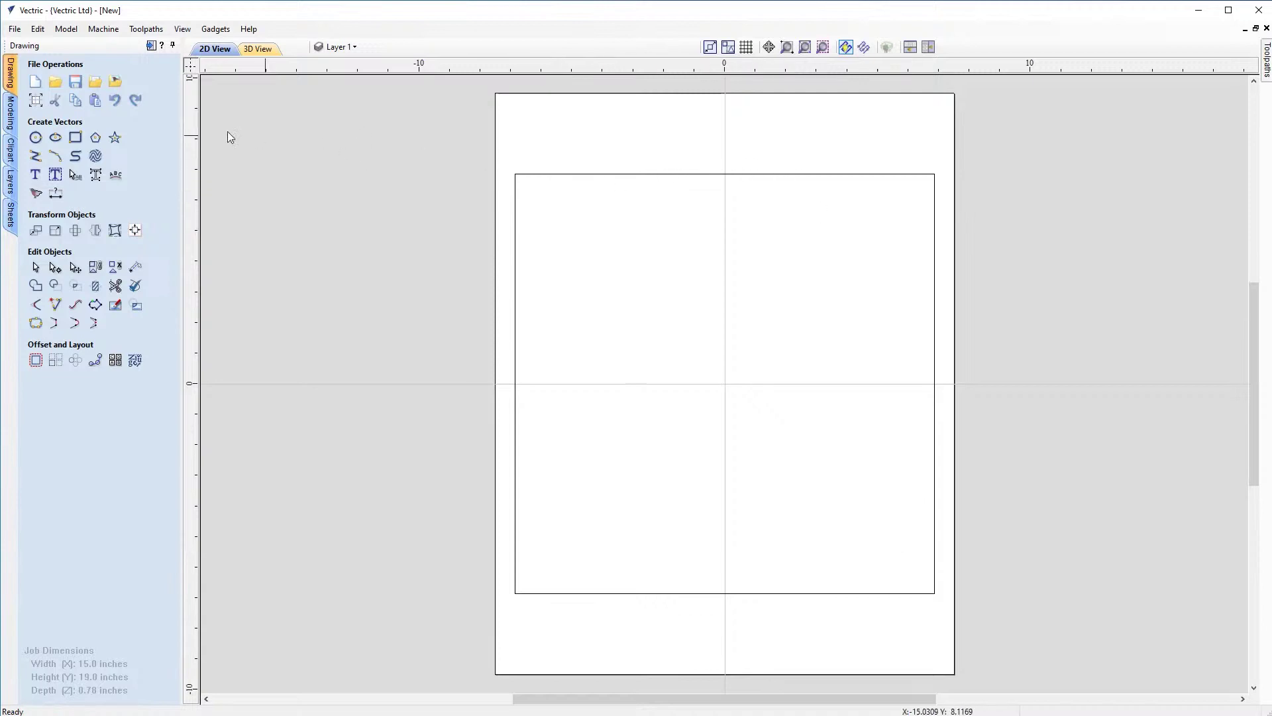
# Step: Create an ellipse 13.4 inches wide and 7.266 inches high, centered at X 0, Y 5.5385
pyautogui.click(56, 138)
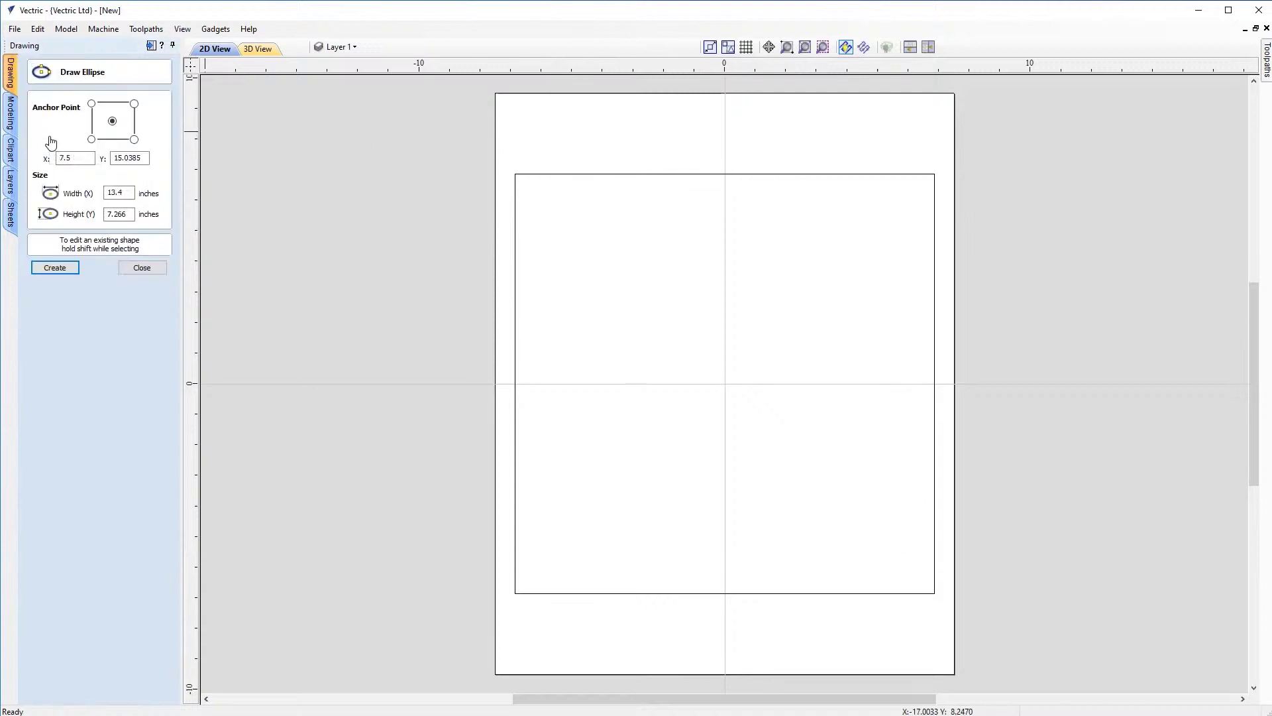
pyautogui.moveTo(89, 159); pyautogui.dragTo(46, 158)
pyautogui.write('0')
pyautogui.press('Tab')
pyautogui.write('5.5385')
pyautogui.press('Tab')
pyautogui.write('13')
pyautogui.press('Tab')
pyautogui.write('7')
pyautogui.click(57, 270)
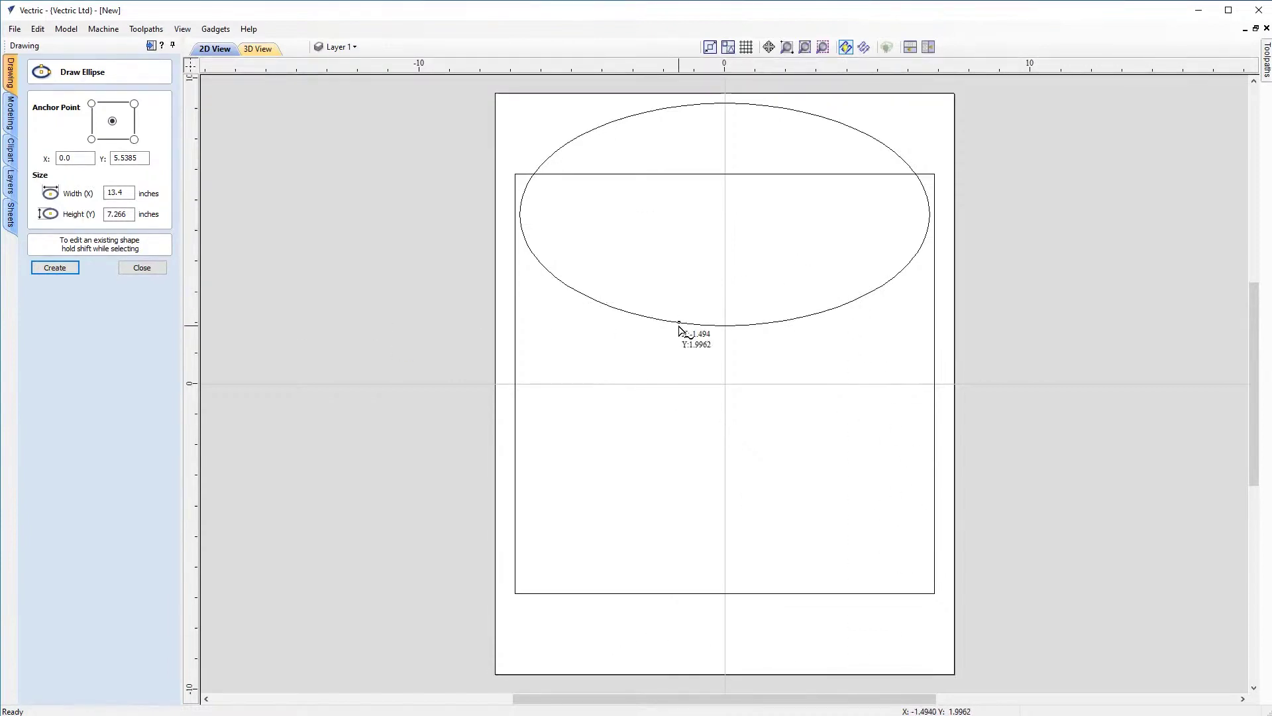
pyautogui.press('Escape')
# Step: Mirror a copy of the ellipse vertically about the job center
pyautogui.click(710, 327)
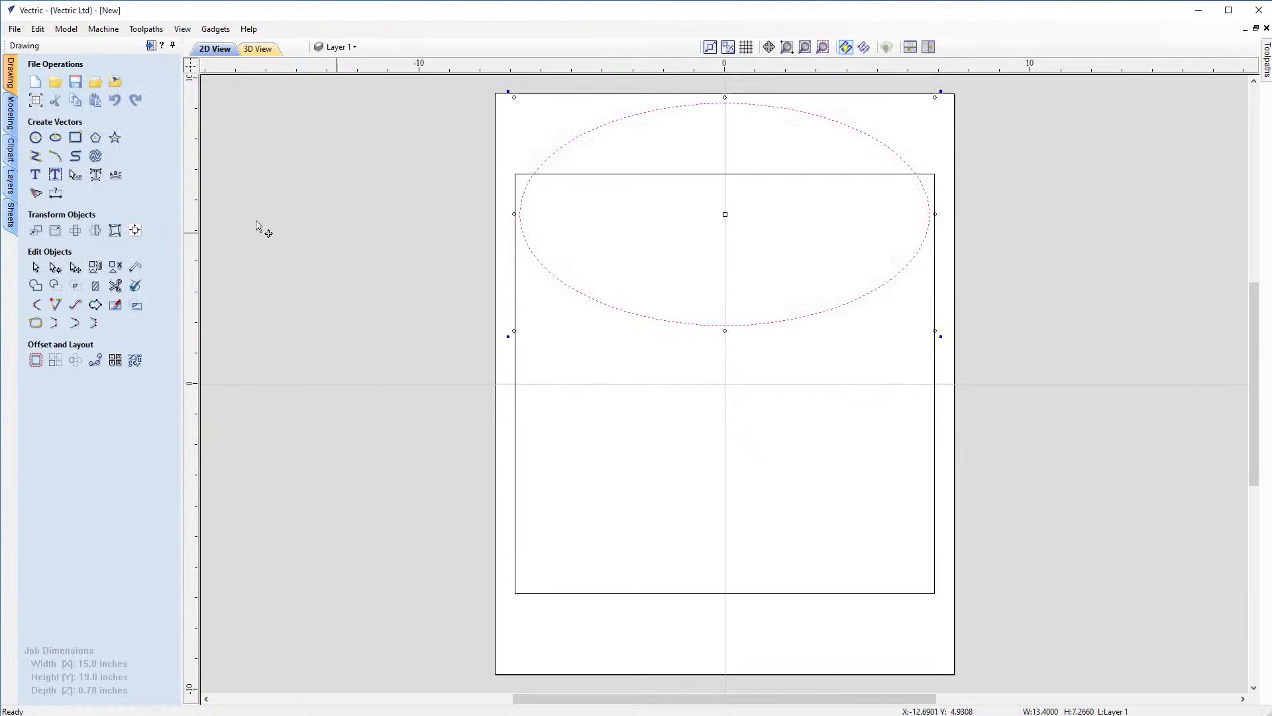
pyautogui.click(96, 232)
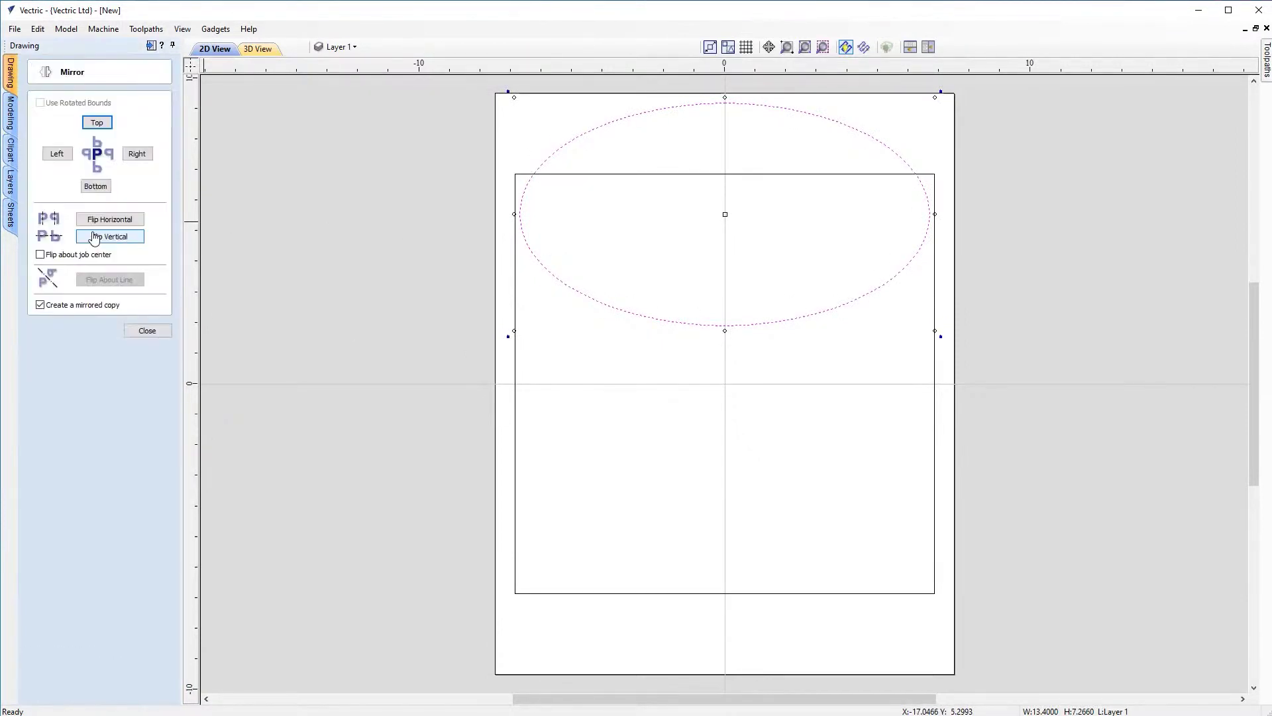
pyautogui.click(40, 256)
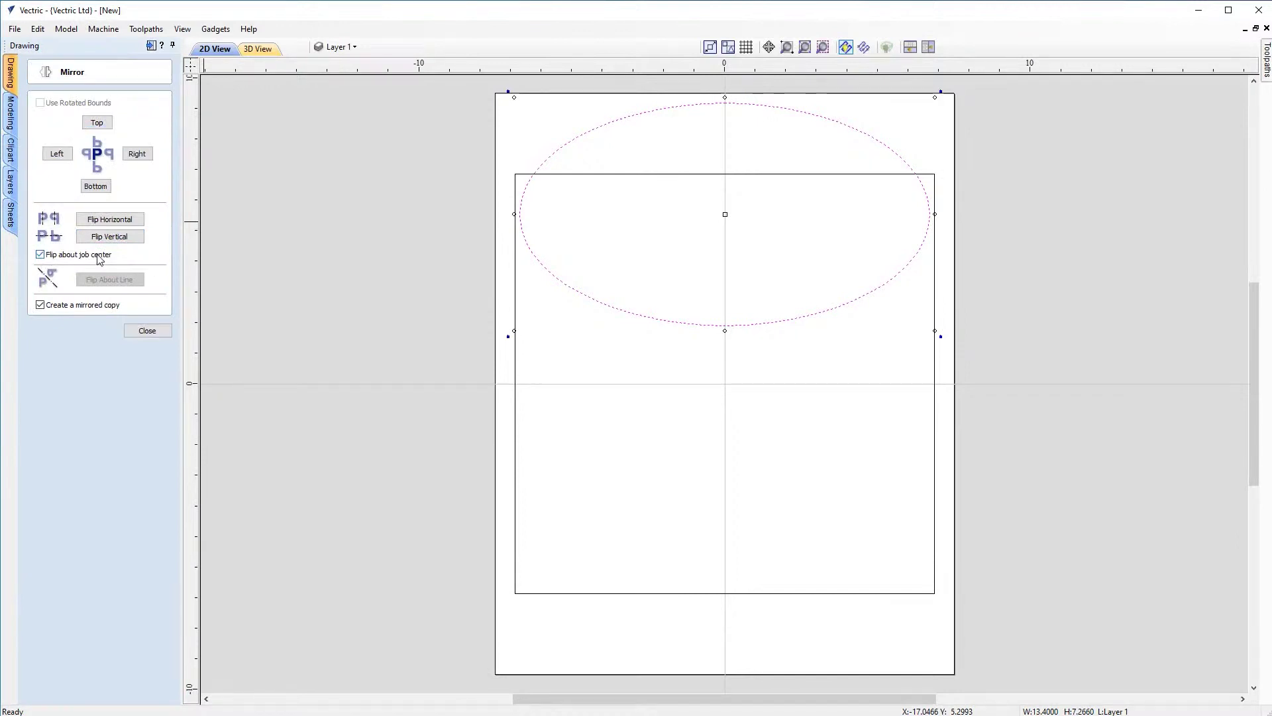
pyautogui.click(121, 237)
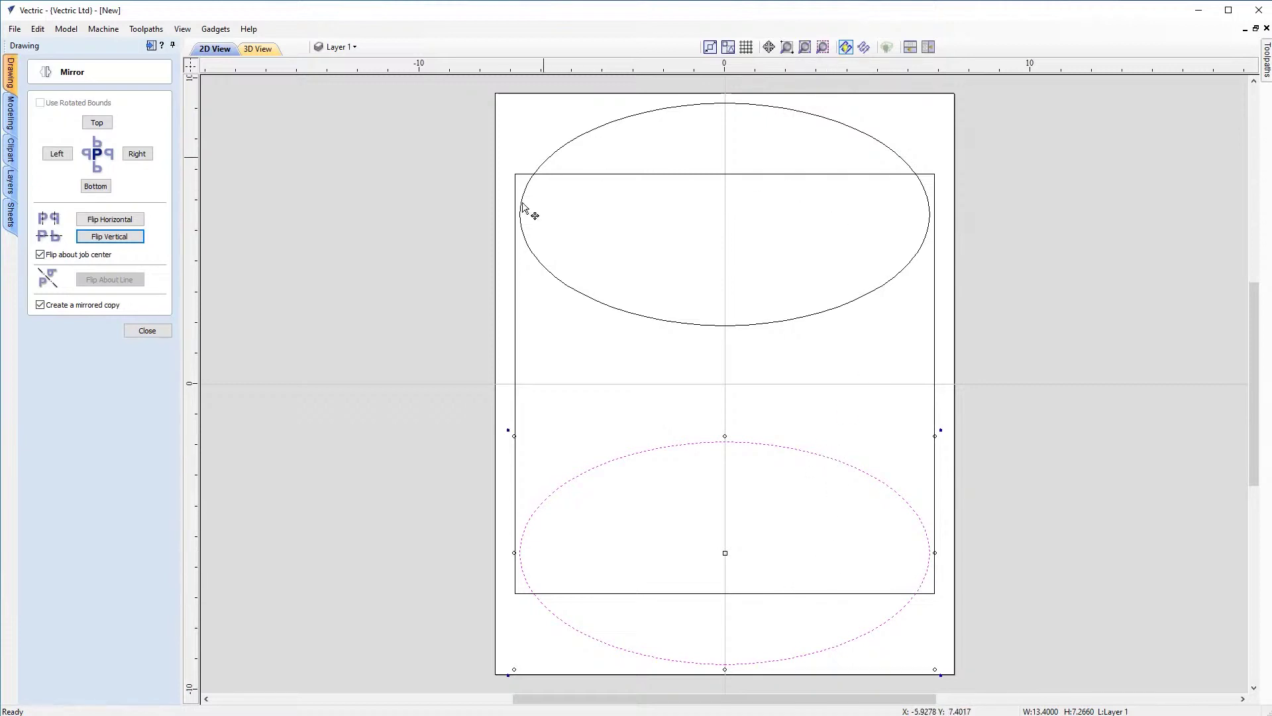
pyautogui.click(147, 330)
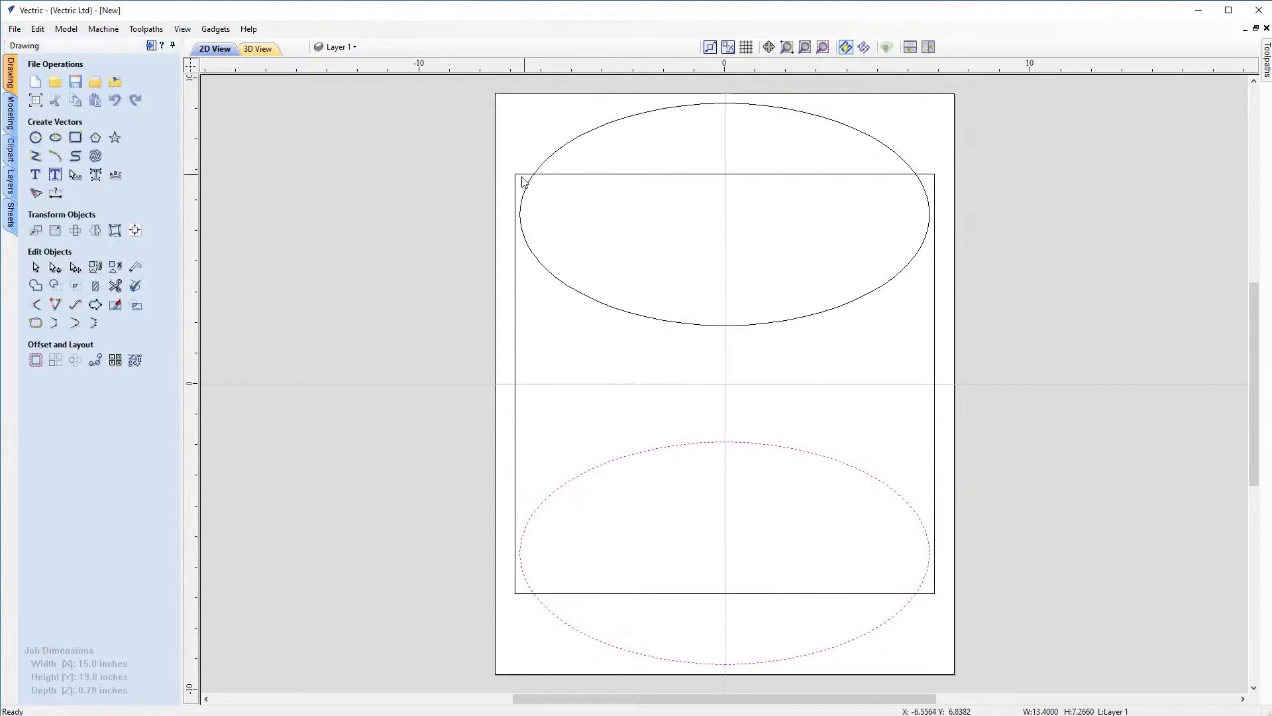
pyautogui.click(758, 383)
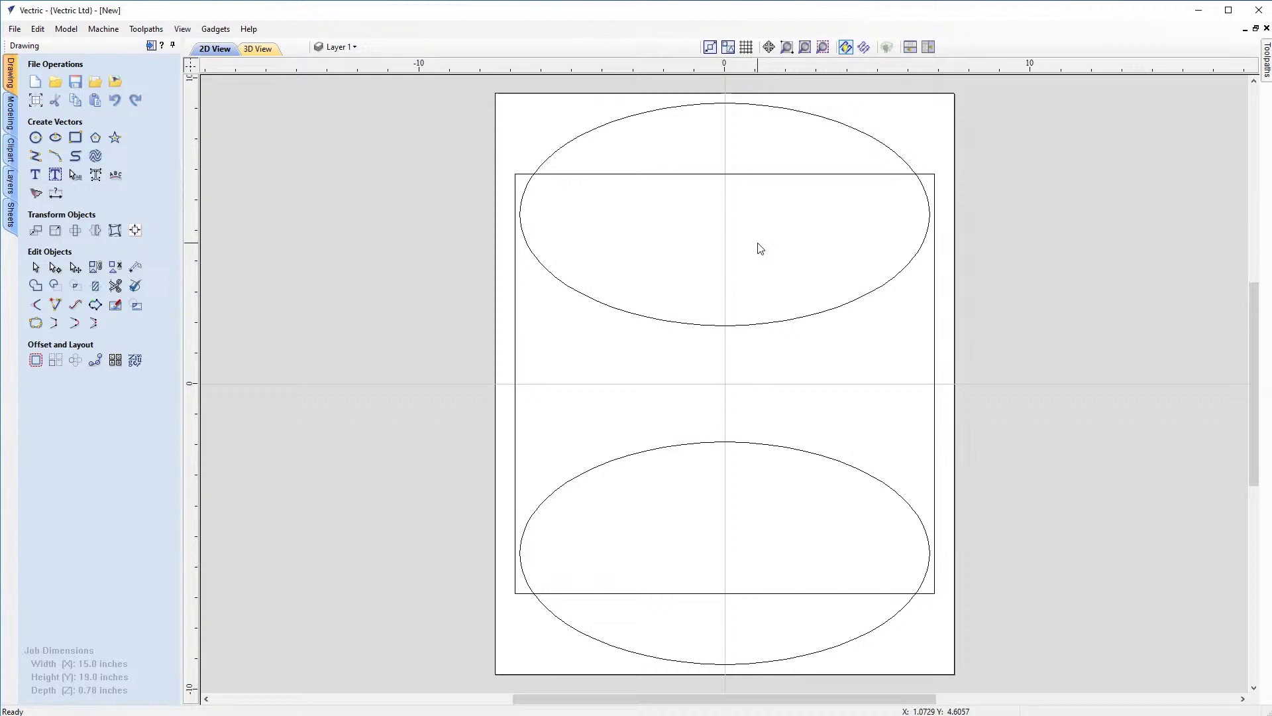
# Step: Trim the overlapping sections of both ellipses and the rectangle, rejoining the rest into one outline with curved top and bottom
pyautogui.click(115, 286)
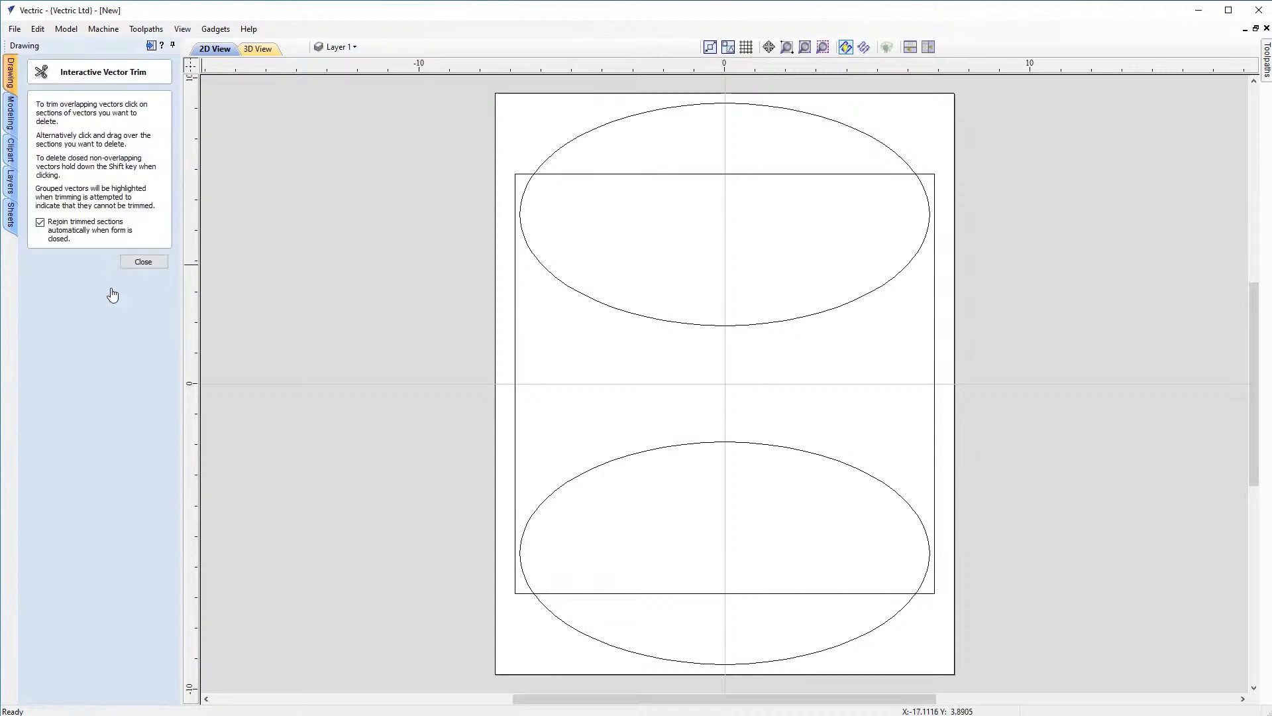
pyautogui.click(782, 324)
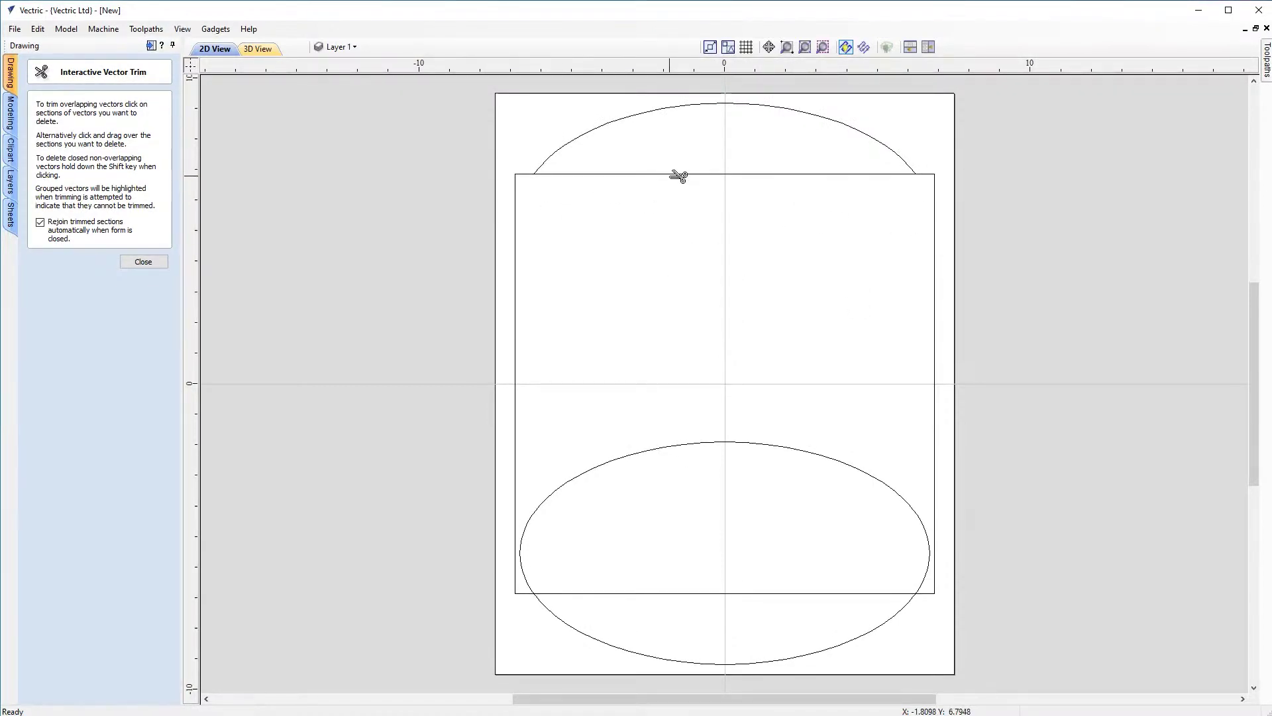
pyautogui.click(677, 175)
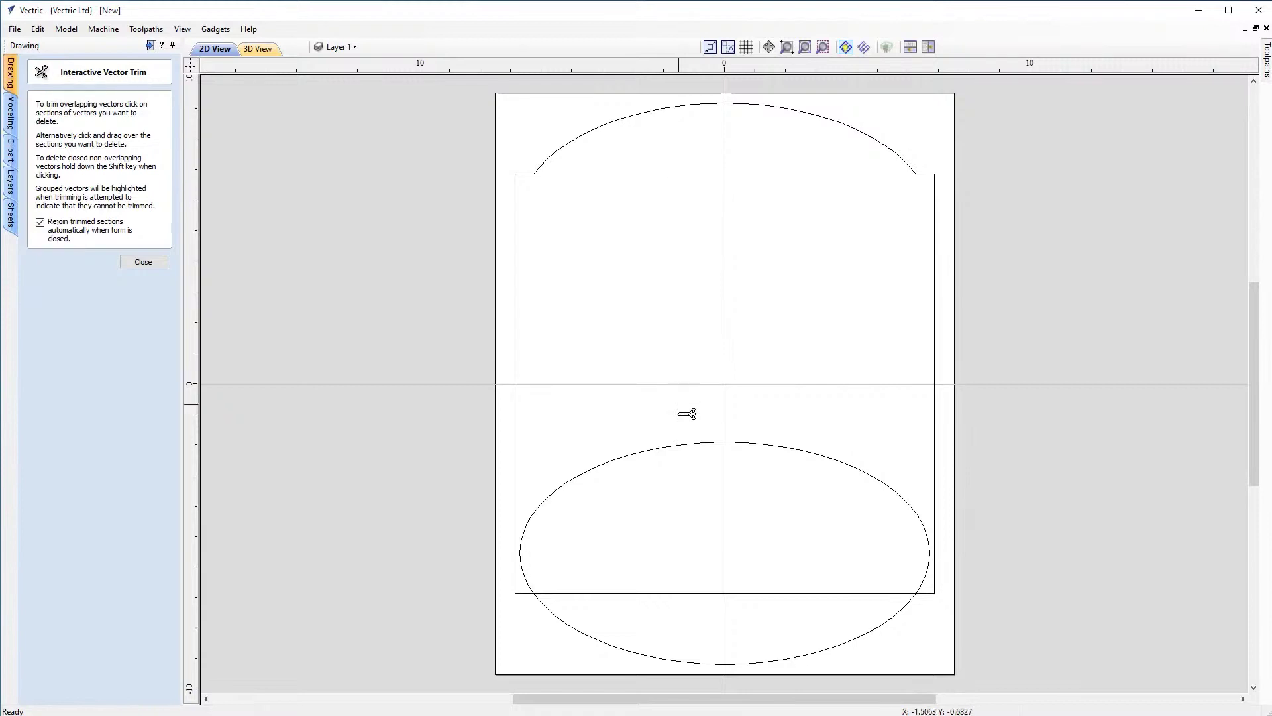
pyautogui.click(687, 442)
pyautogui.click(687, 594)
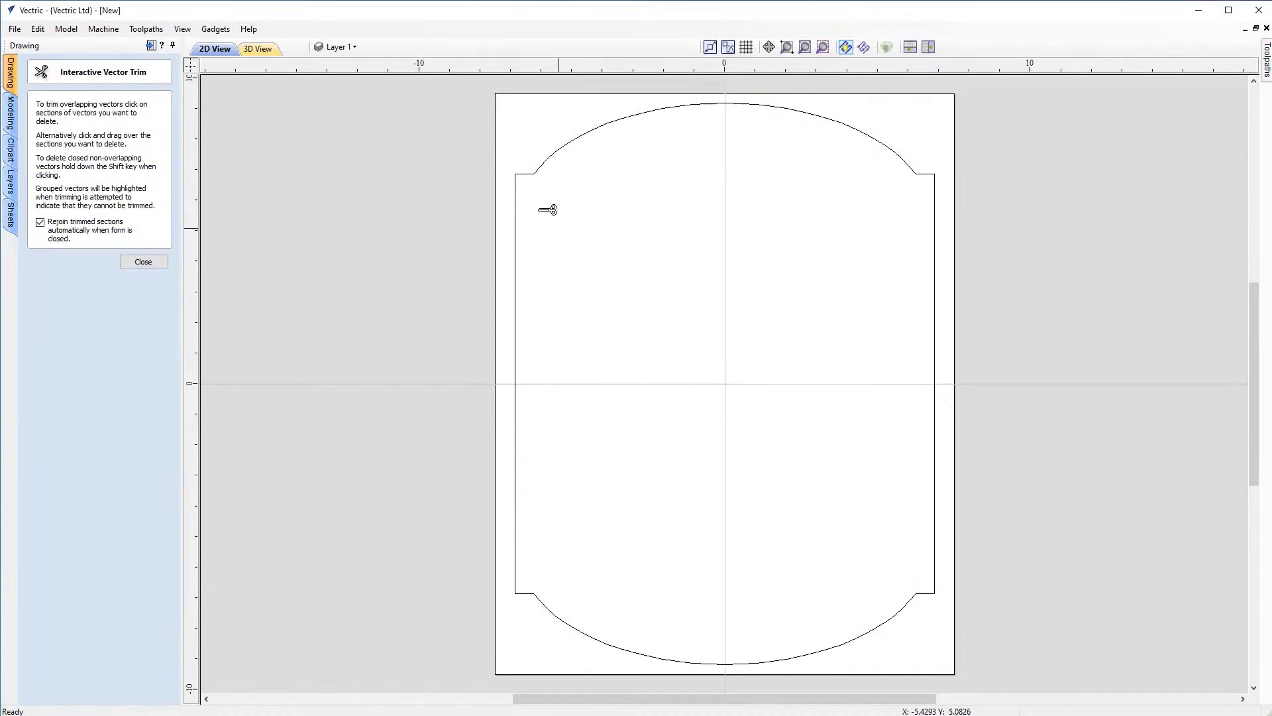
pyautogui.click(143, 262)
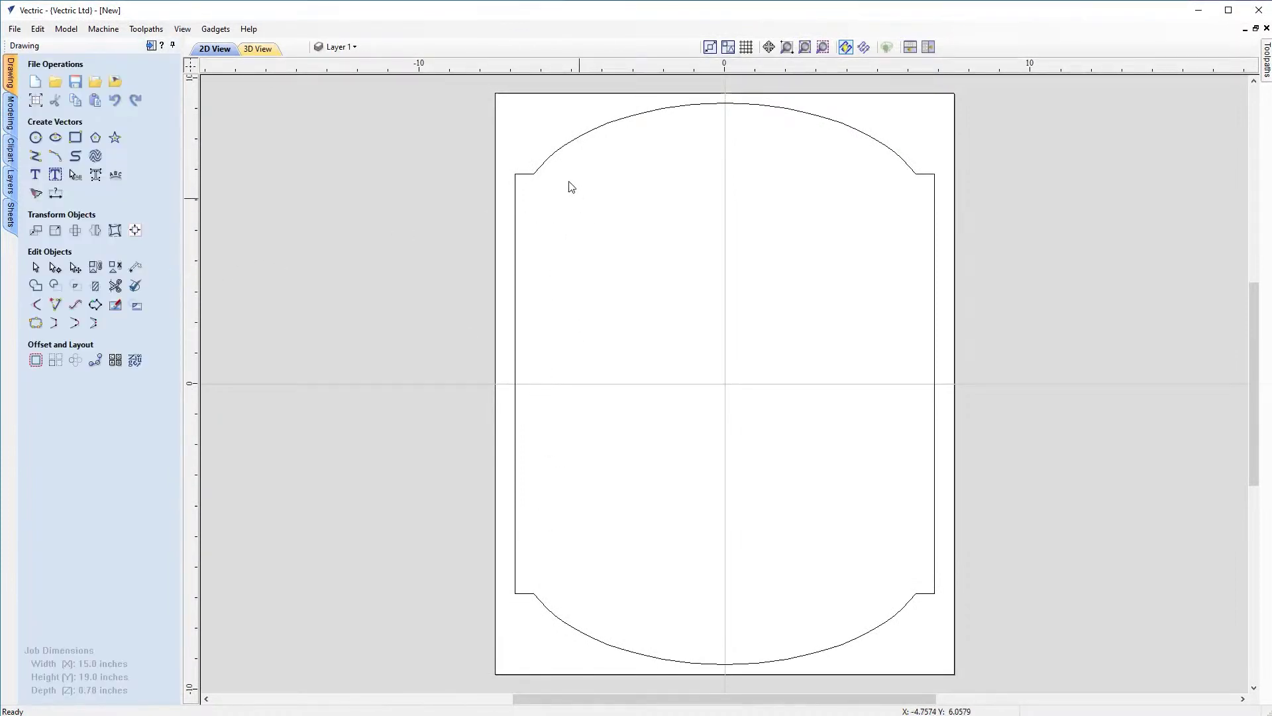
# Step: Offset the sign outline inwards by 0.5478 inches with sharp offset corners, keeping the original
pyautogui.click(561, 151)
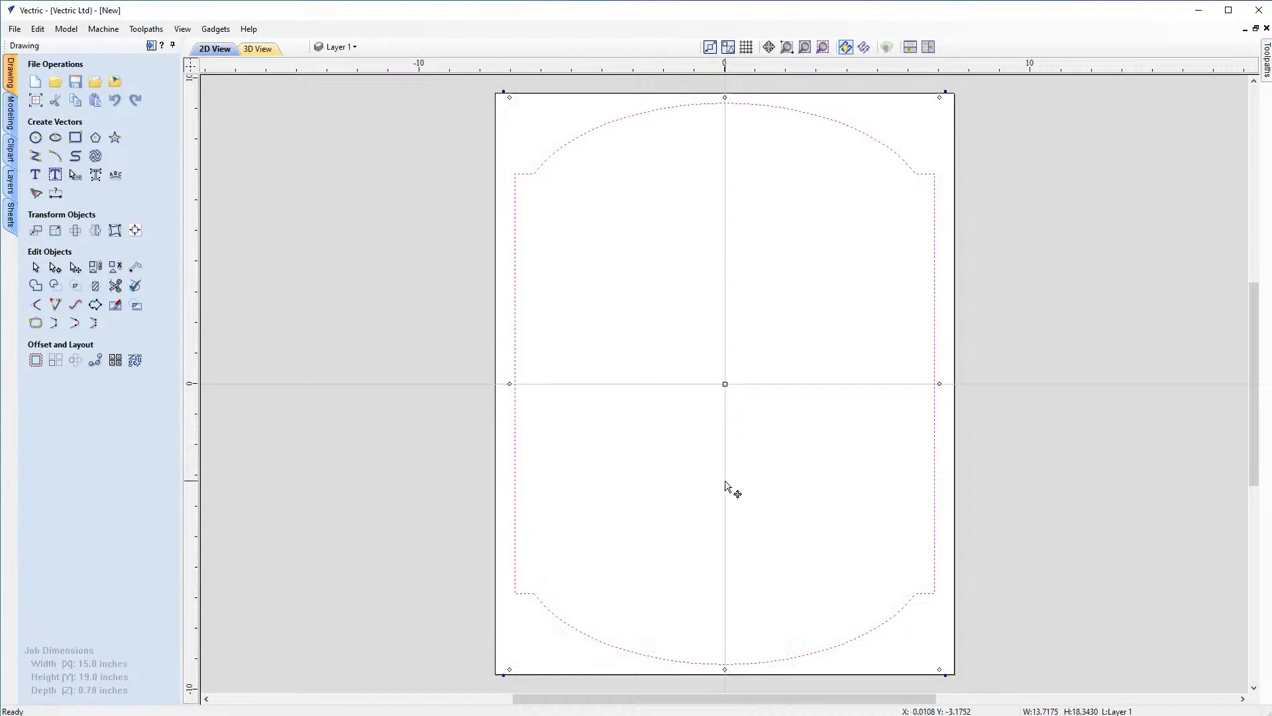
pyautogui.click(36, 361)
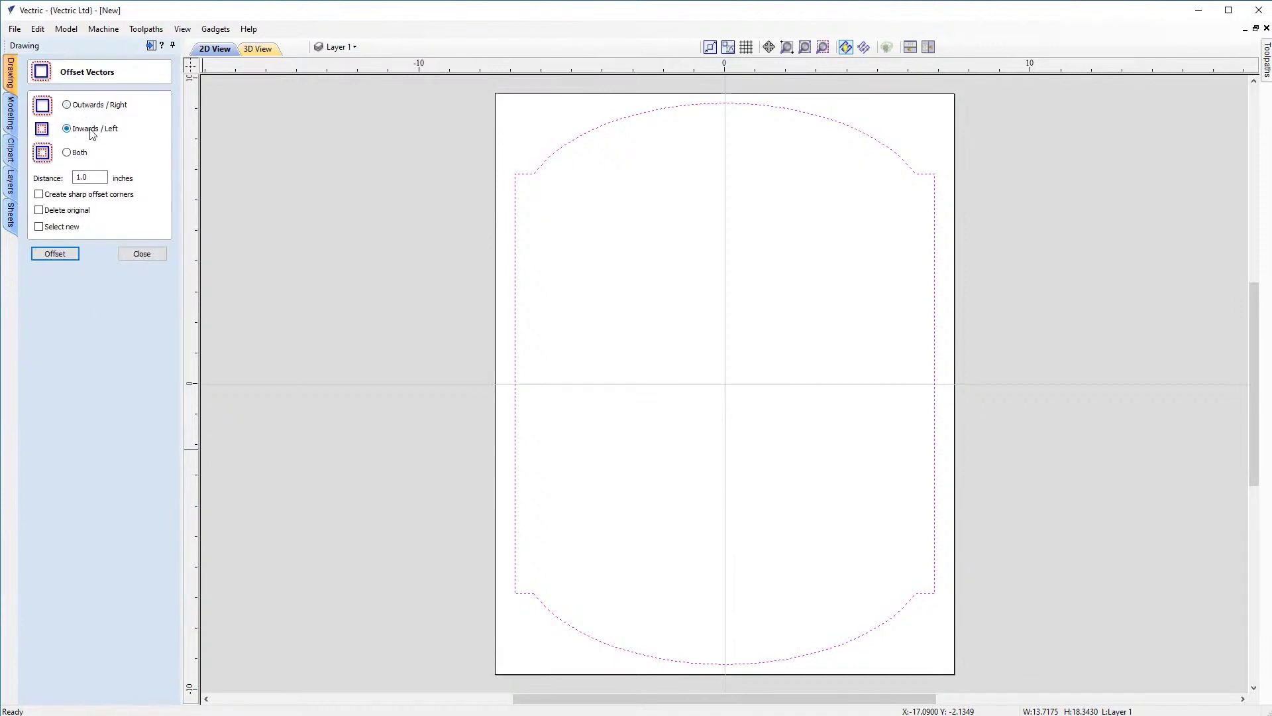
pyautogui.doubleClick(103, 177)
pyautogui.click(40, 196)
pyautogui.click(56, 254)
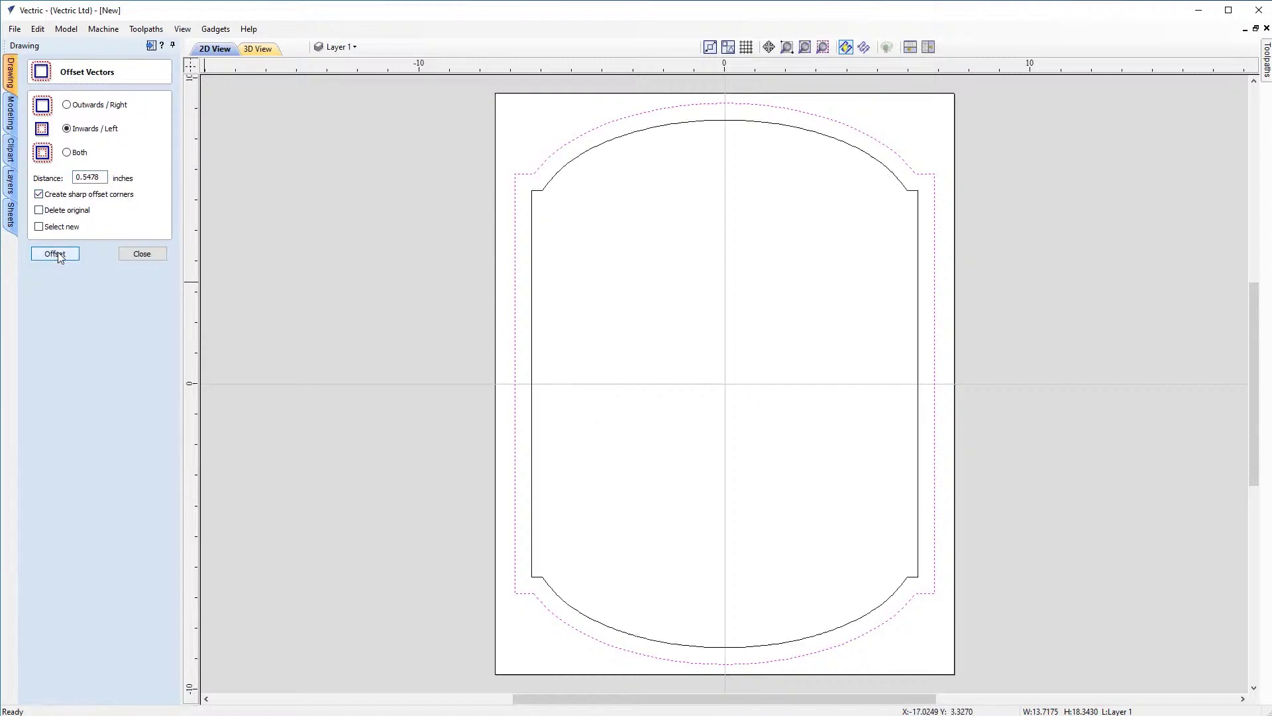
pyautogui.click(143, 254)
pyautogui.click(657, 194)
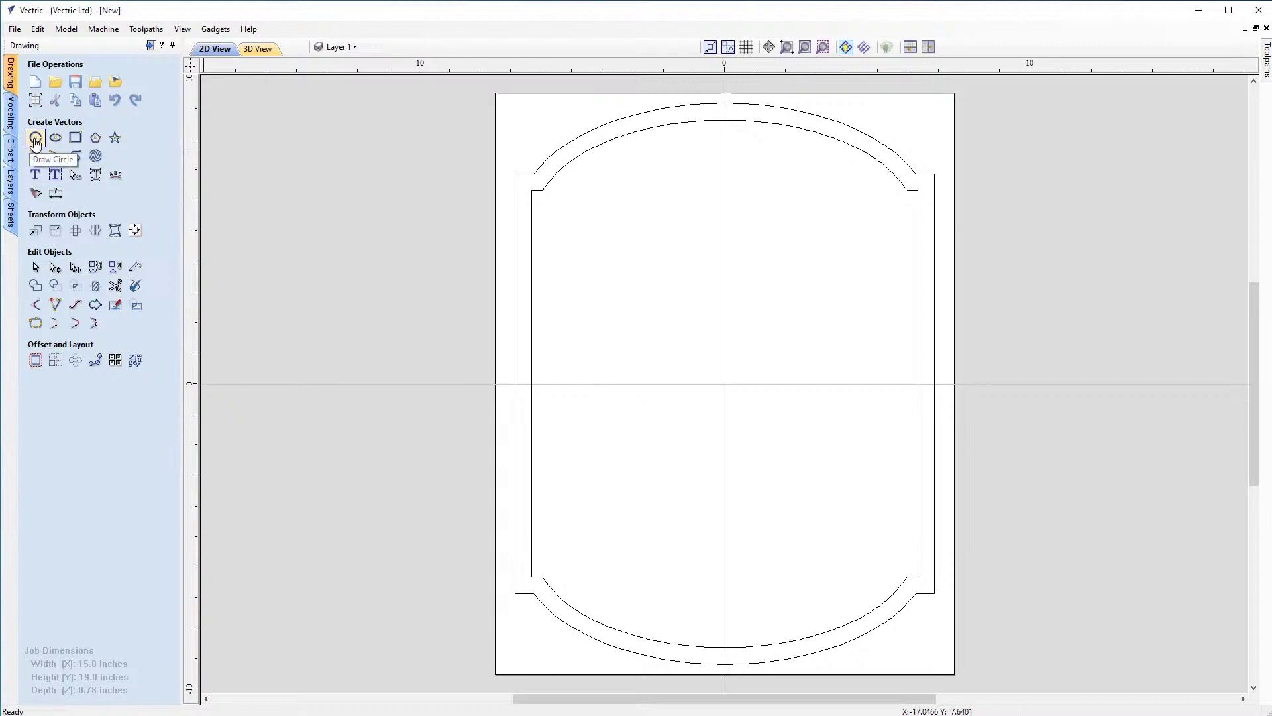
# Step: Create a circle with a diameter of 8.2163 inches centered at X 0, Y 0
pyautogui.click(36, 139)
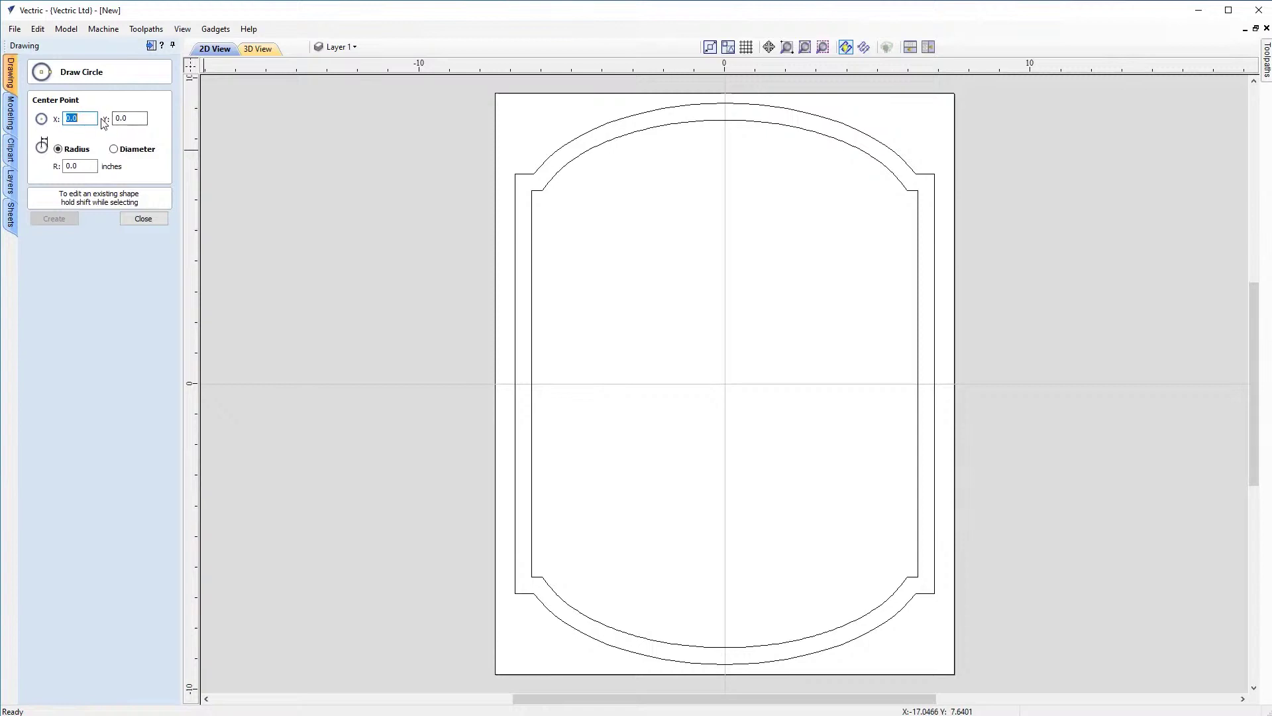
pyautogui.doubleClick(86, 166)
pyautogui.click(113, 149)
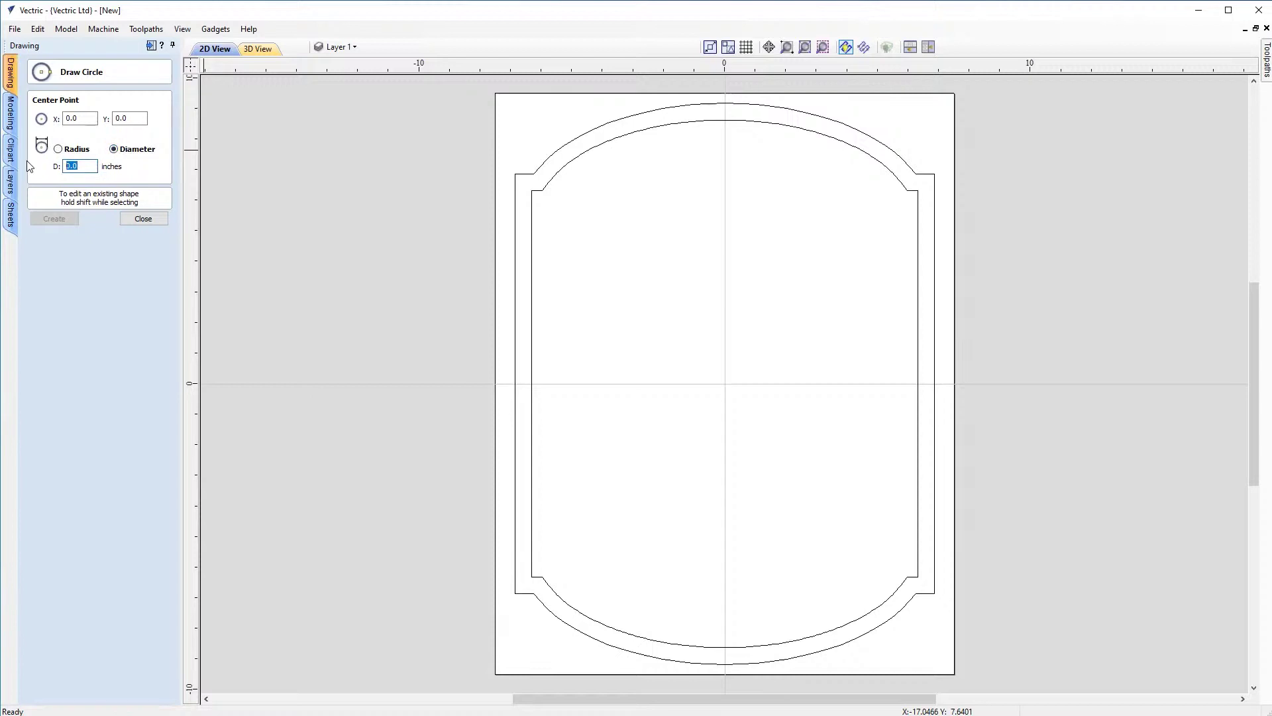
pyautogui.write('8.2163')
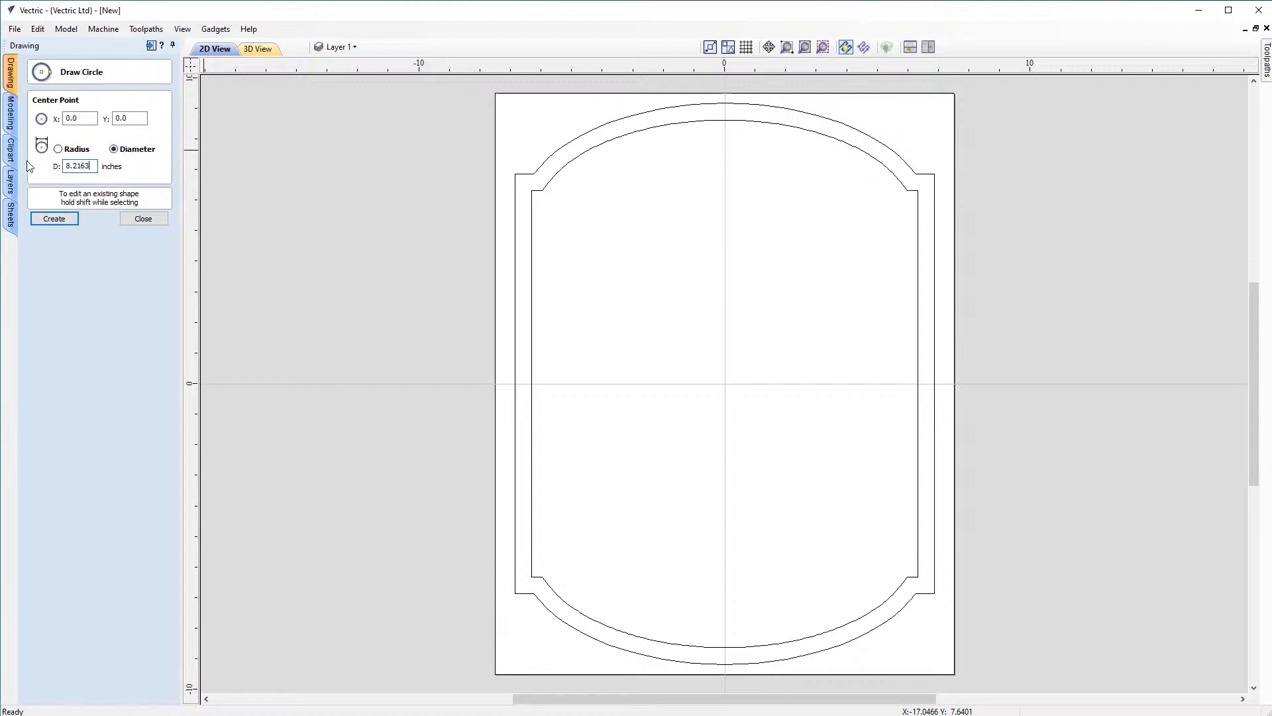
pyautogui.click(57, 219)
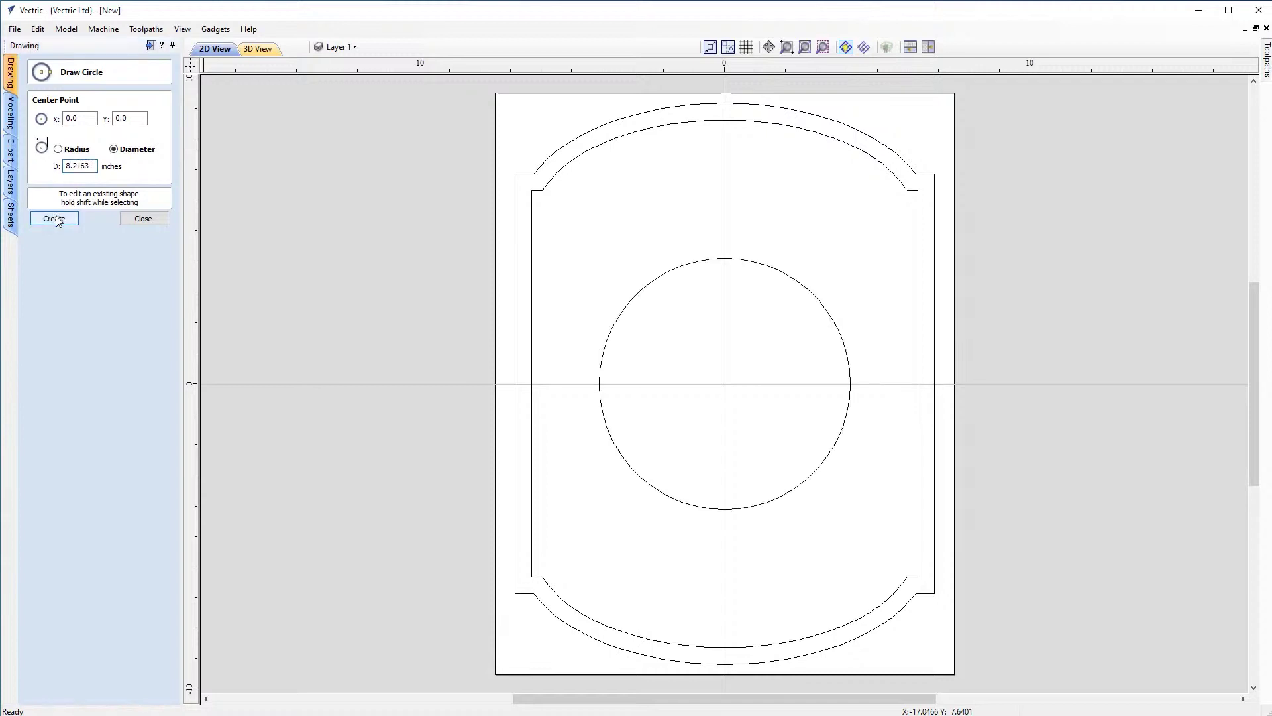
pyautogui.click(133, 221)
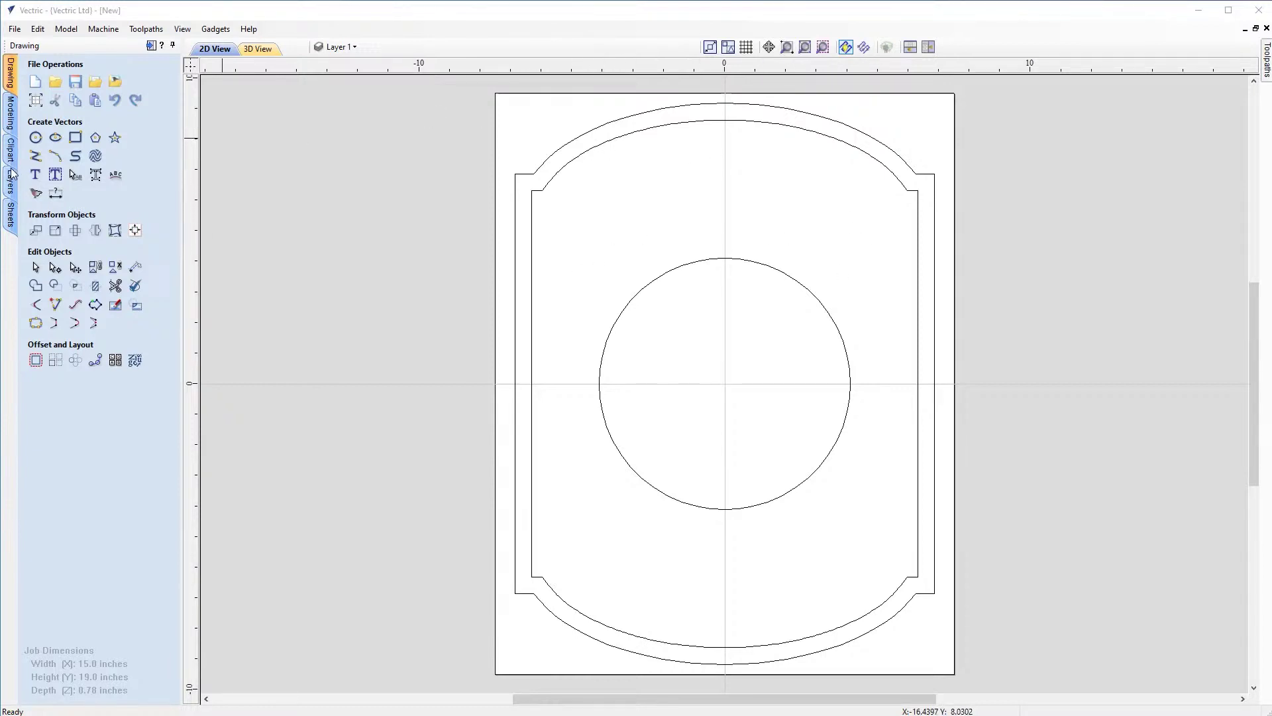
# Step: Create a two-line text reading "Wolf's" and "Biergarten"
pyautogui.click(37, 176)
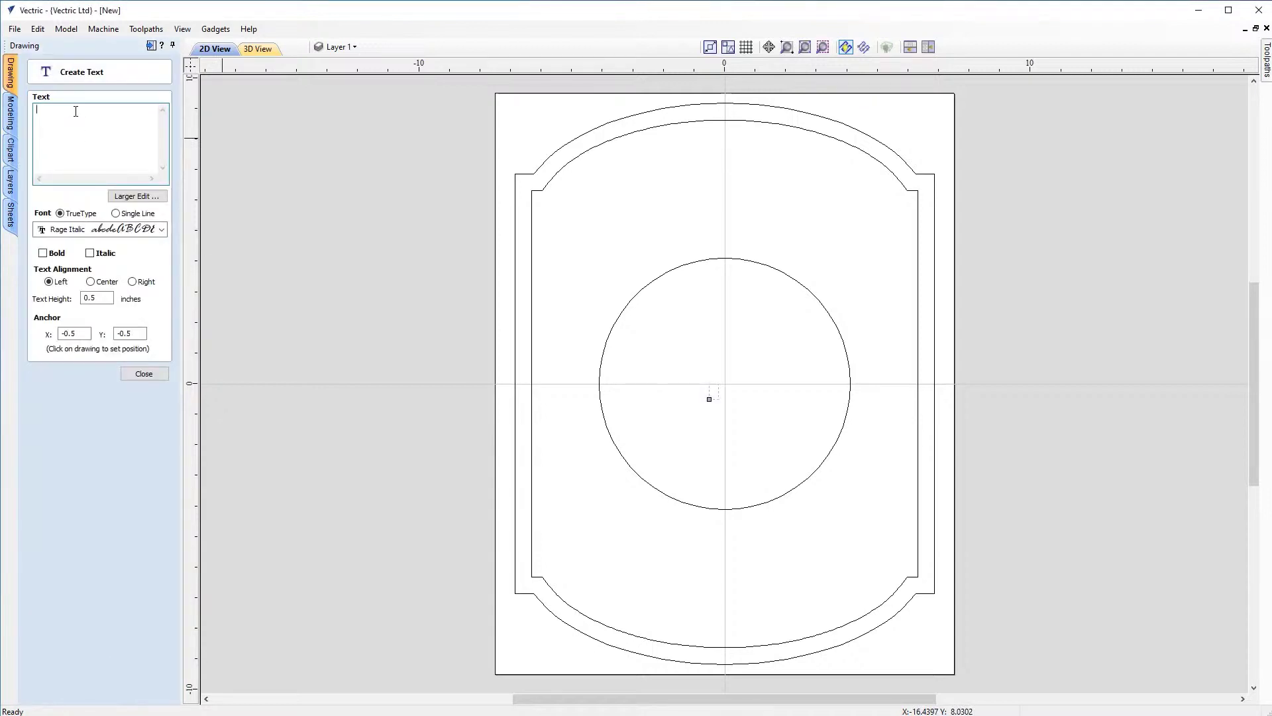
pyautogui.write("Wolf's")
pyautogui.write('Biergarten')
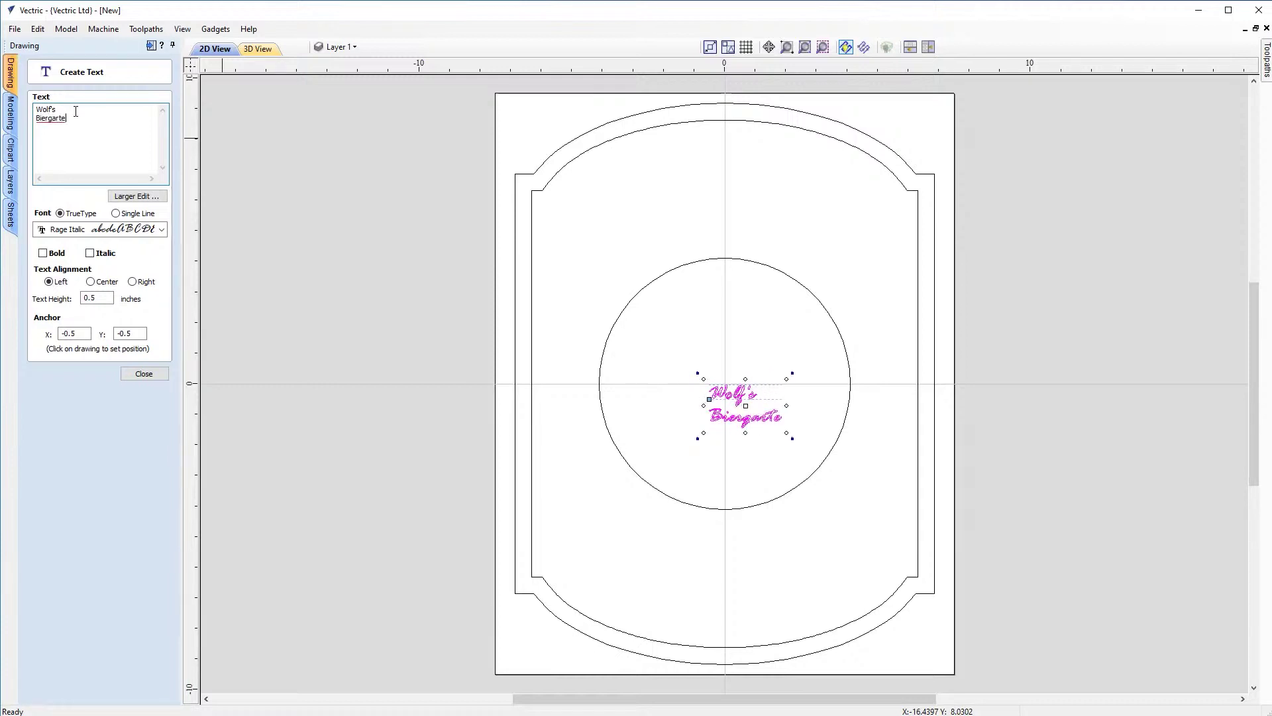
# Step: Set the font of the "Wolf's Biergarten" text to Roboto Slab ExtraBold
pyautogui.click(81, 230)
pyautogui.click(83, 230)
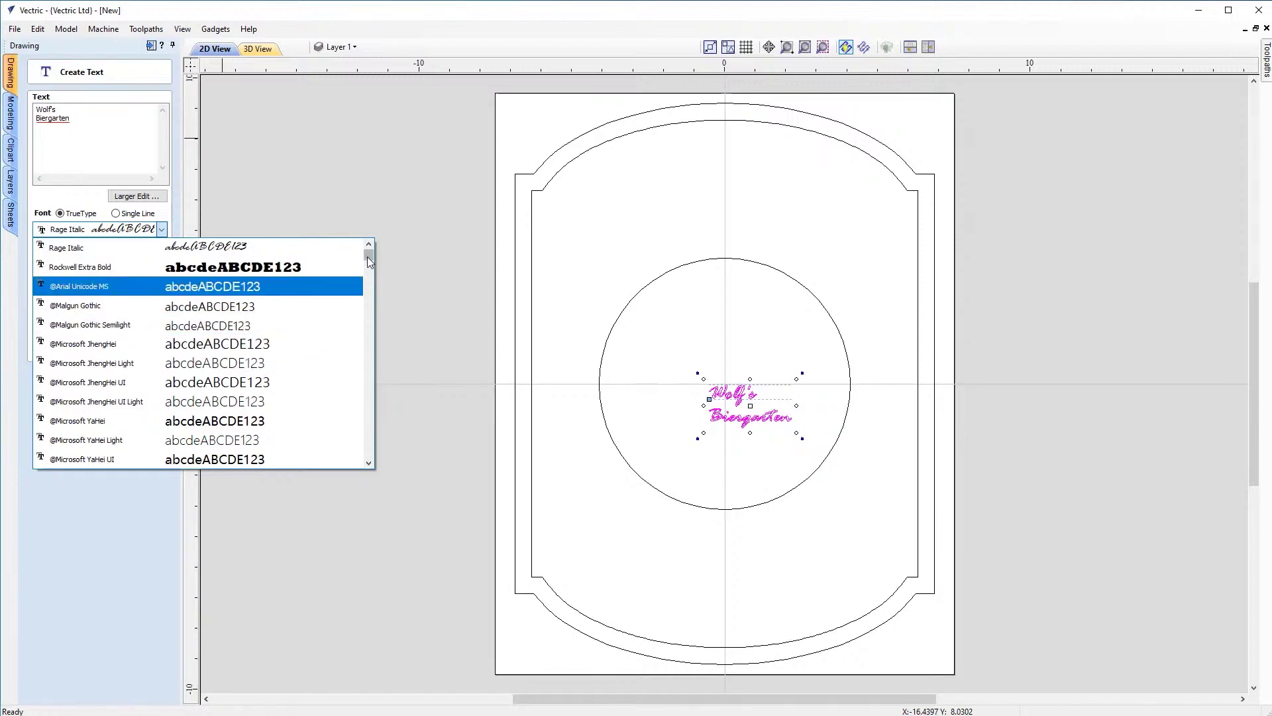
pyautogui.press('Down')
pyautogui.press('Down')
pyautogui.press('Down')
pyautogui.press('Down')
pyautogui.press('Down')
pyautogui.press('Down')
pyautogui.press('Down')
pyautogui.press('Down')
pyautogui.press('Down')
pyautogui.press('Down')
pyautogui.press('Down')
pyautogui.press('Down')
pyautogui.press('Down')
pyautogui.press('Down')
pyautogui.press('Down')
pyautogui.press('Down')
pyautogui.press('Down')
pyautogui.press('Down')
pyautogui.press('Down')
pyautogui.press('Down')
pyautogui.press('Down')
pyautogui.press('Down')
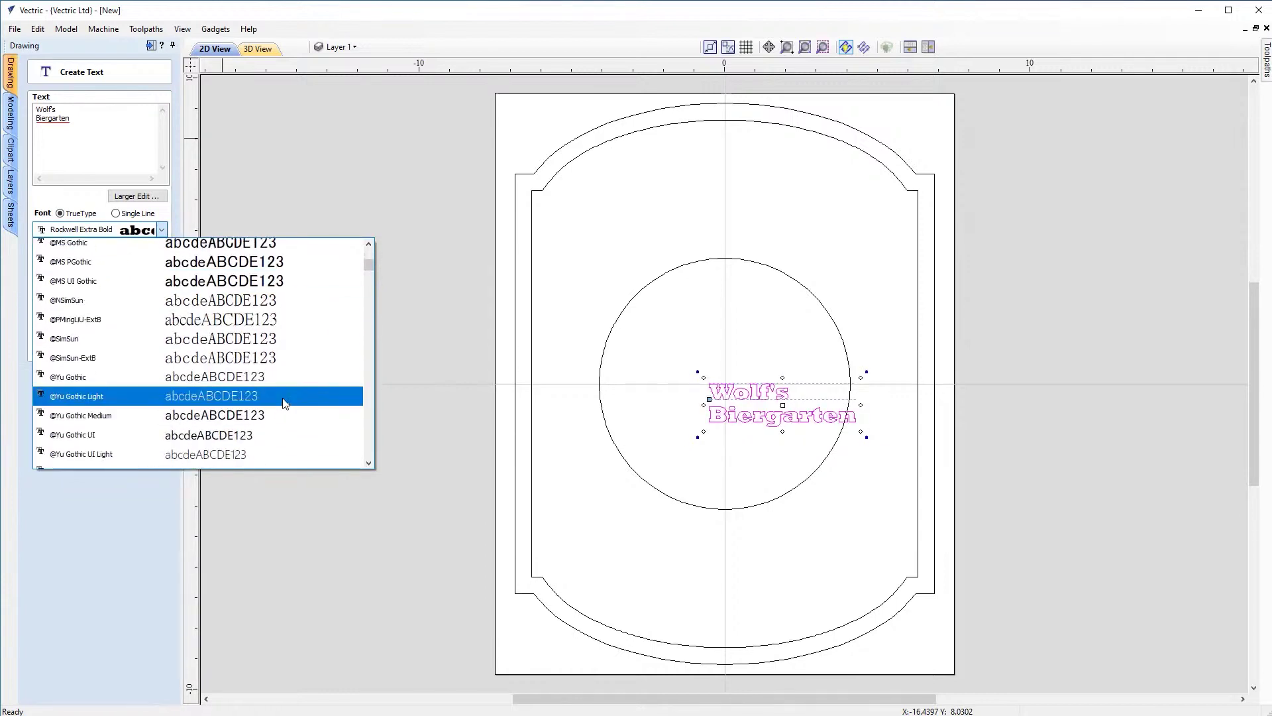
pyautogui.press('r')
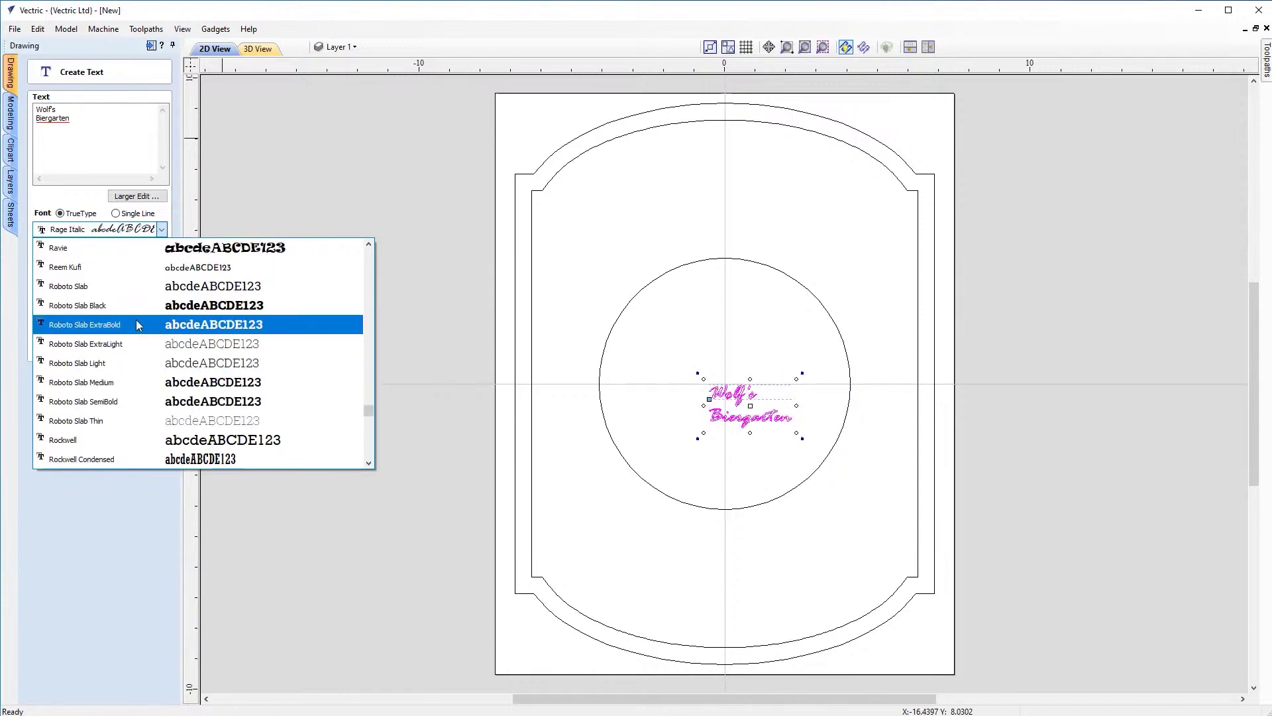
pyautogui.click(137, 324)
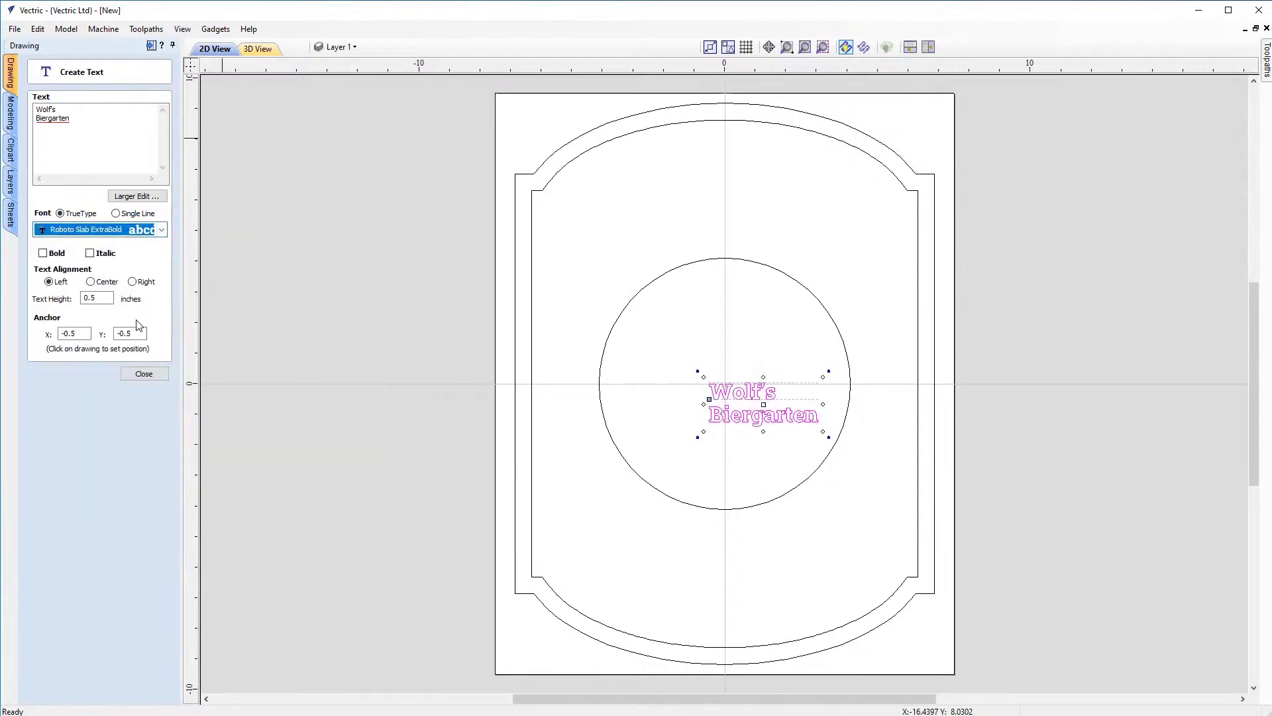
# Step: Center-align the two text lines and set the text height to 1.6433 inches
pyautogui.click(90, 281)
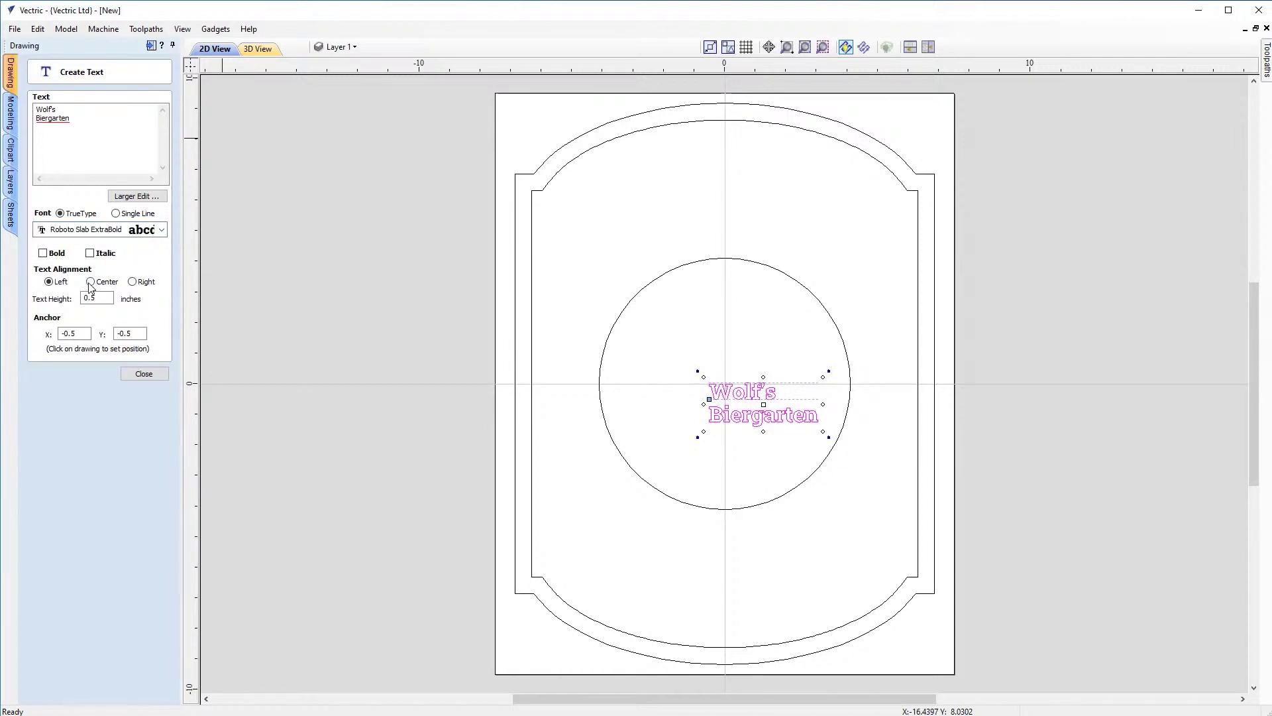
pyautogui.doubleClick(101, 297)
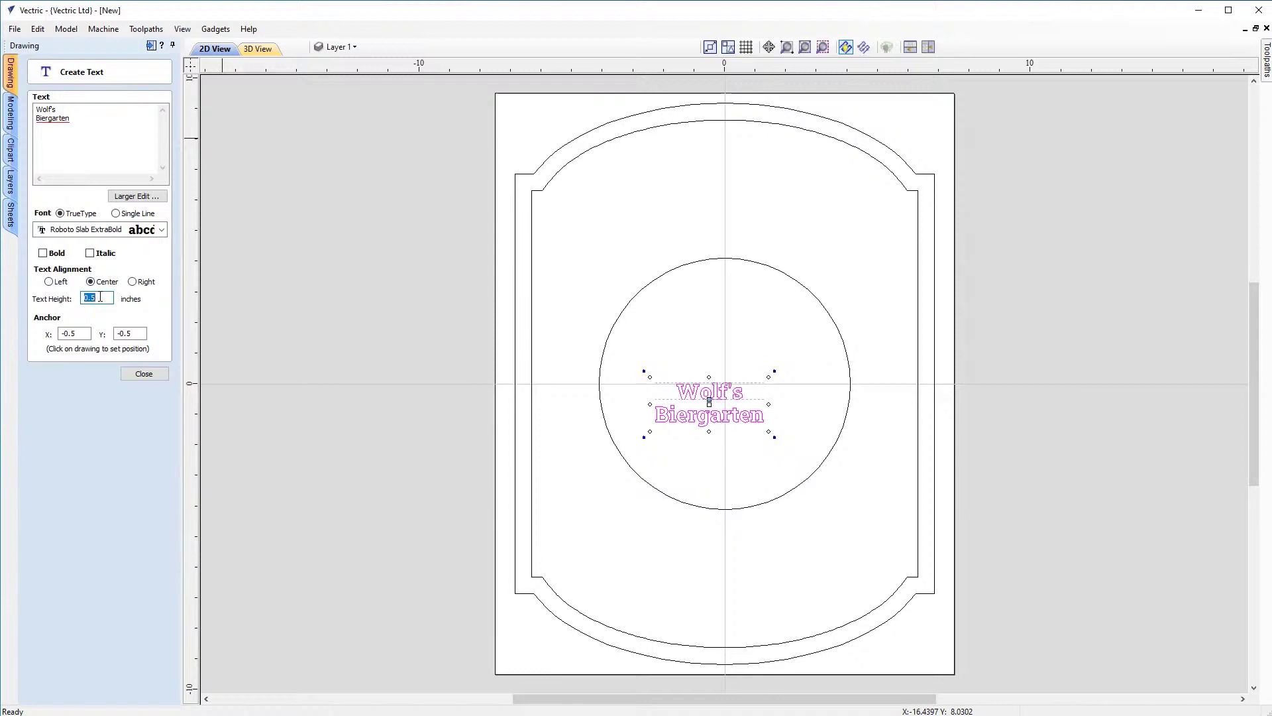
pyautogui.write('1.6483')
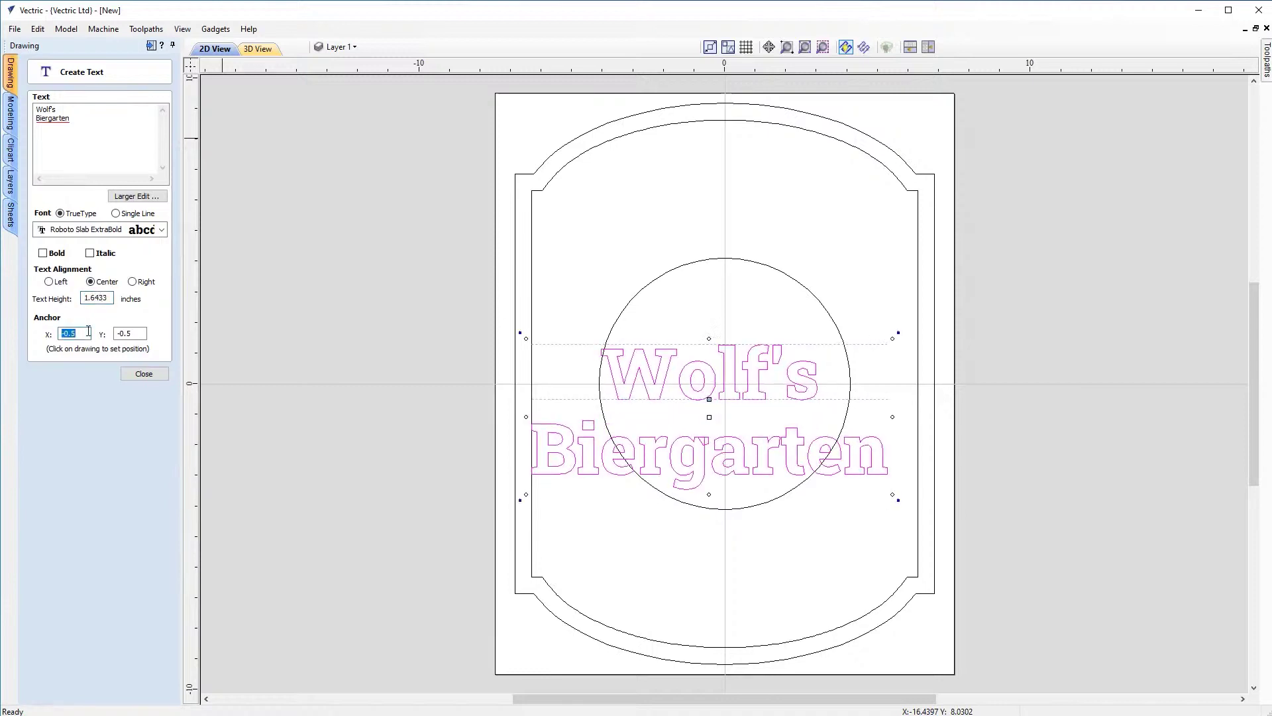
# Step: Anchor the text block at X 0.0, Y 6.001 and finish creating the text
pyautogui.press('BackSpace')
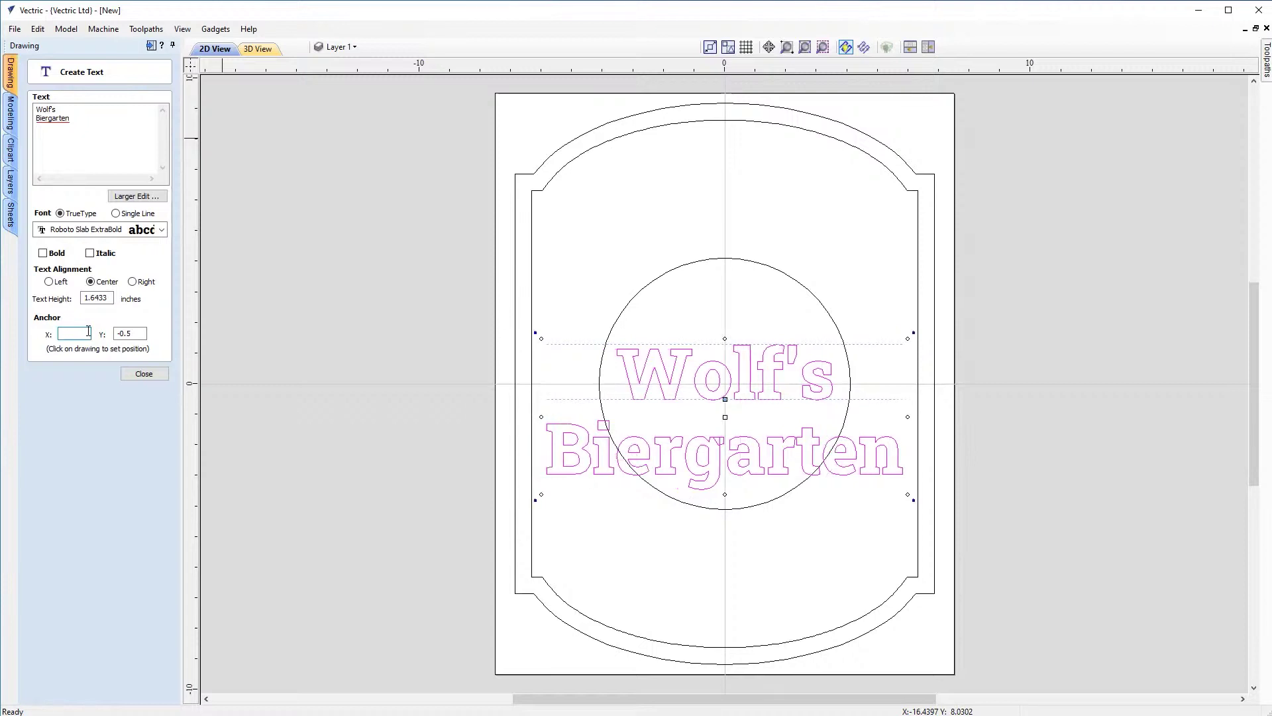
pyautogui.press('Tab')
pyautogui.write('6.00')
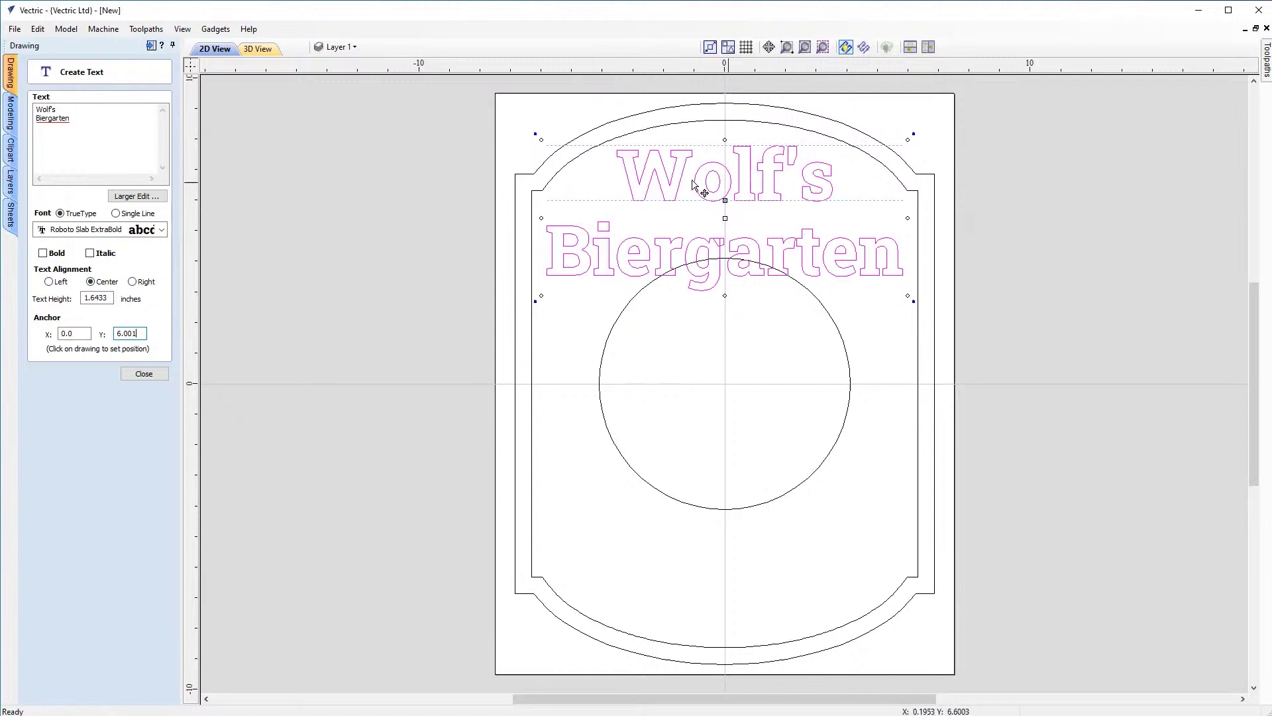
pyautogui.click(143, 374)
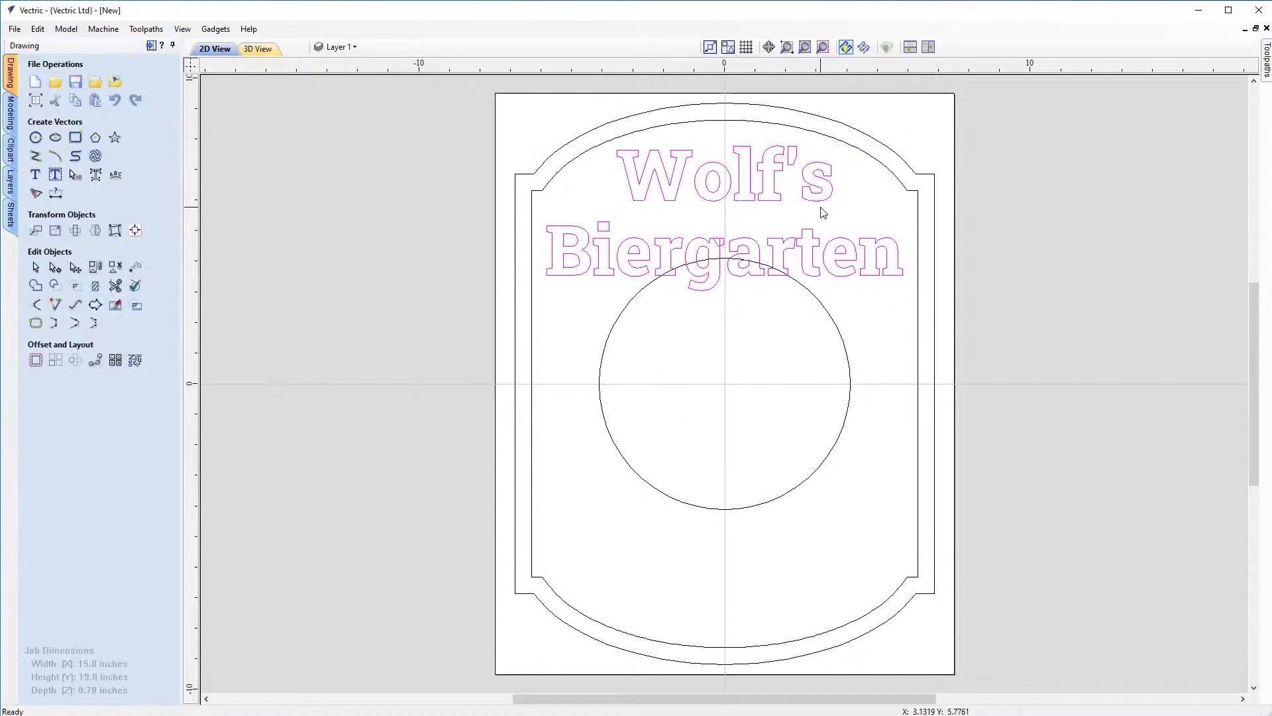
# Step: Cut the central circle at its leftmost and rightmost nodes to split it into an upper and a lower arc
pyautogui.click(816, 271)
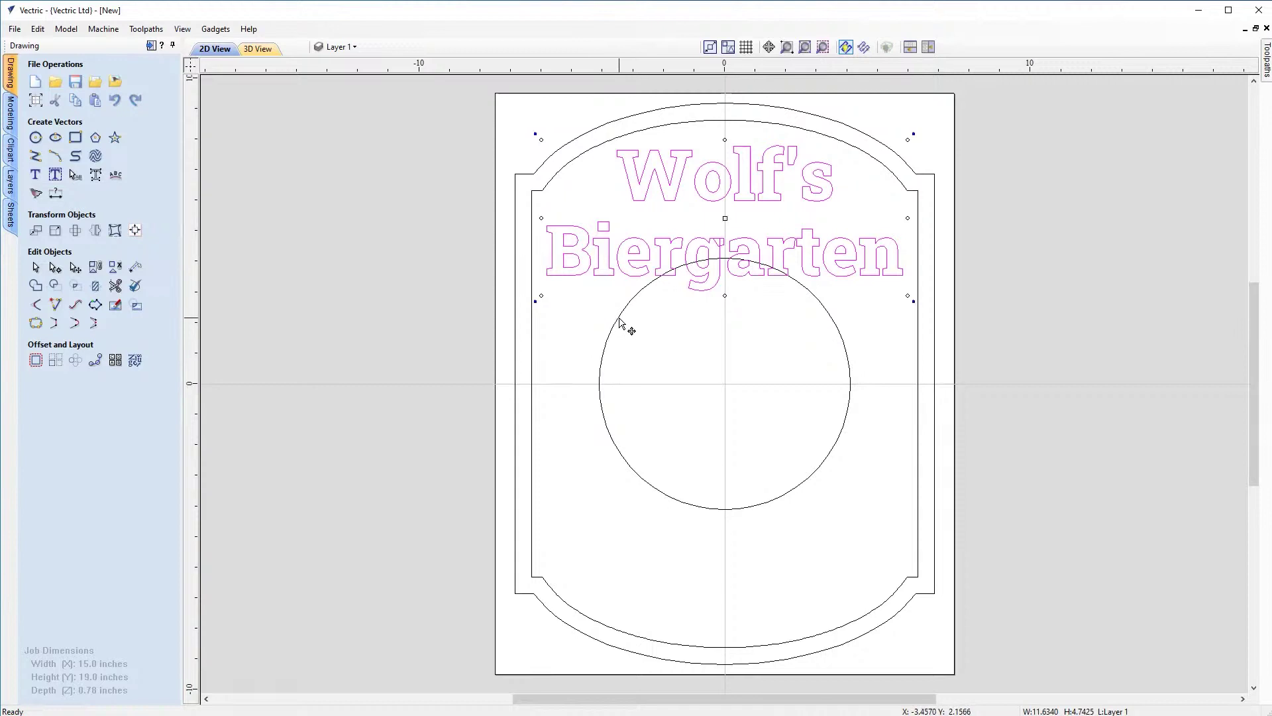
pyautogui.click(619, 322)
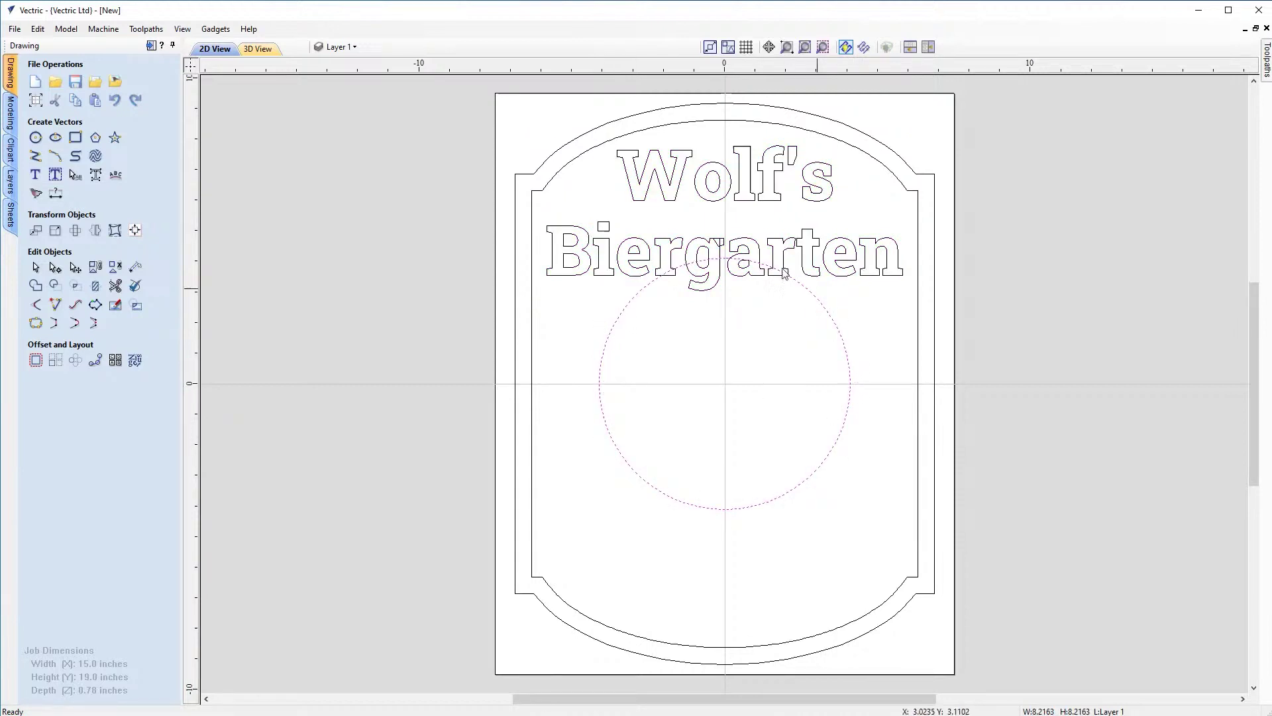
pyautogui.doubleClick(601, 376)
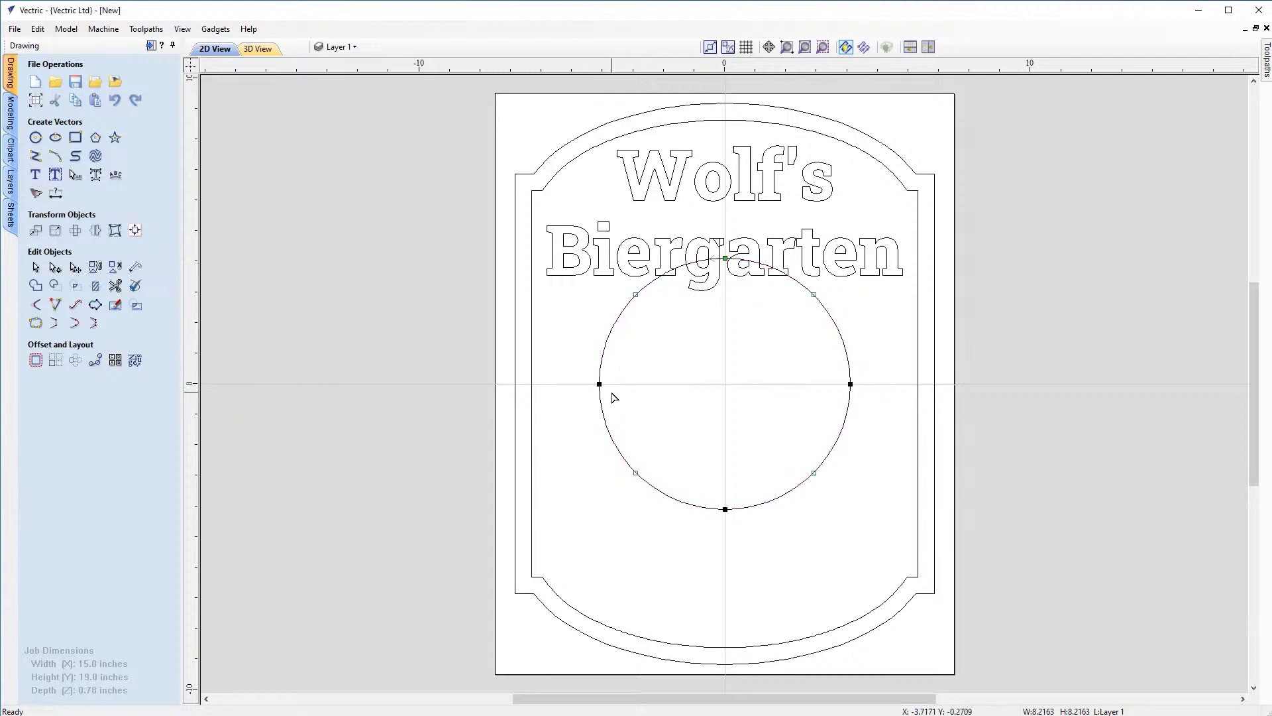
pyautogui.rightClick(600, 385)
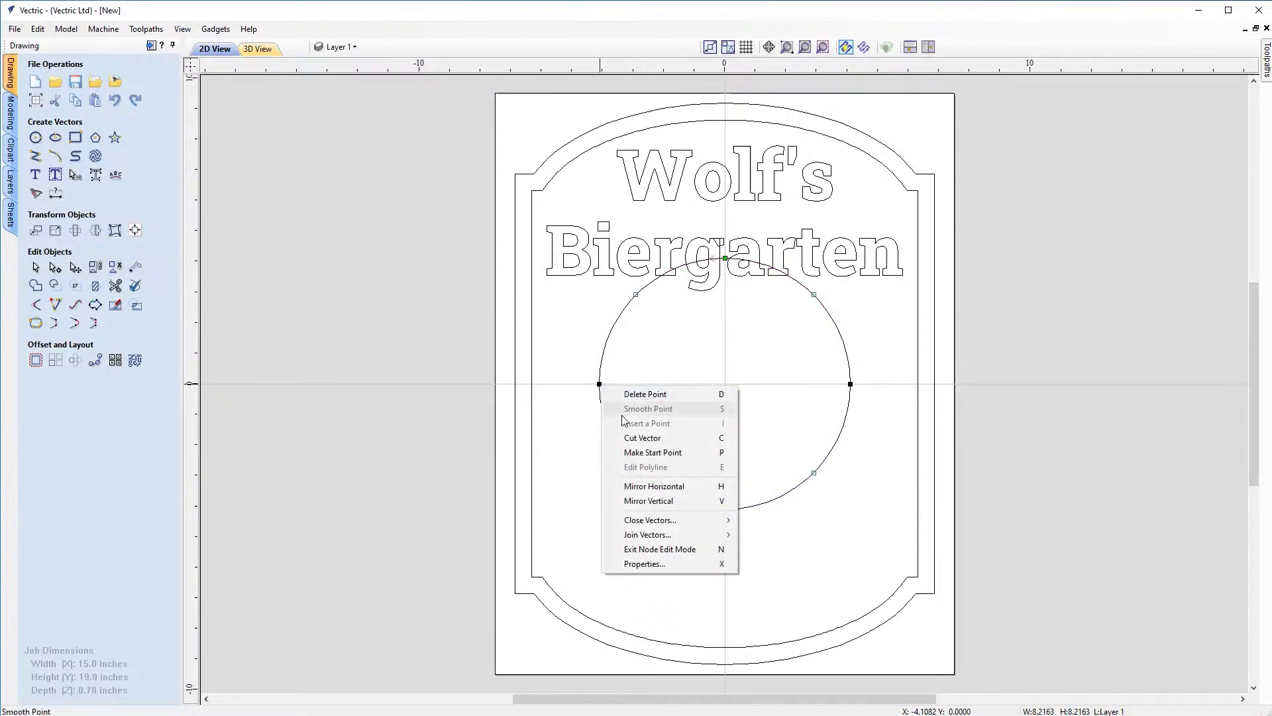
pyautogui.click(626, 438)
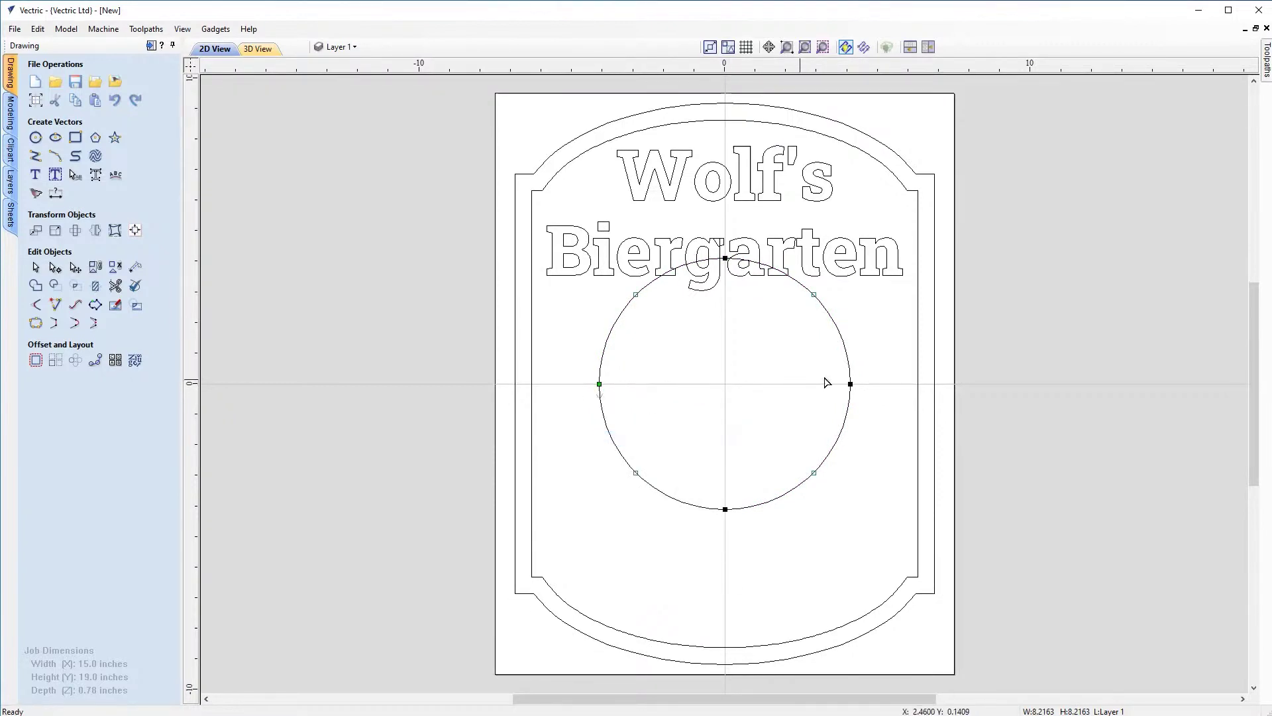
pyautogui.rightClick(849, 385)
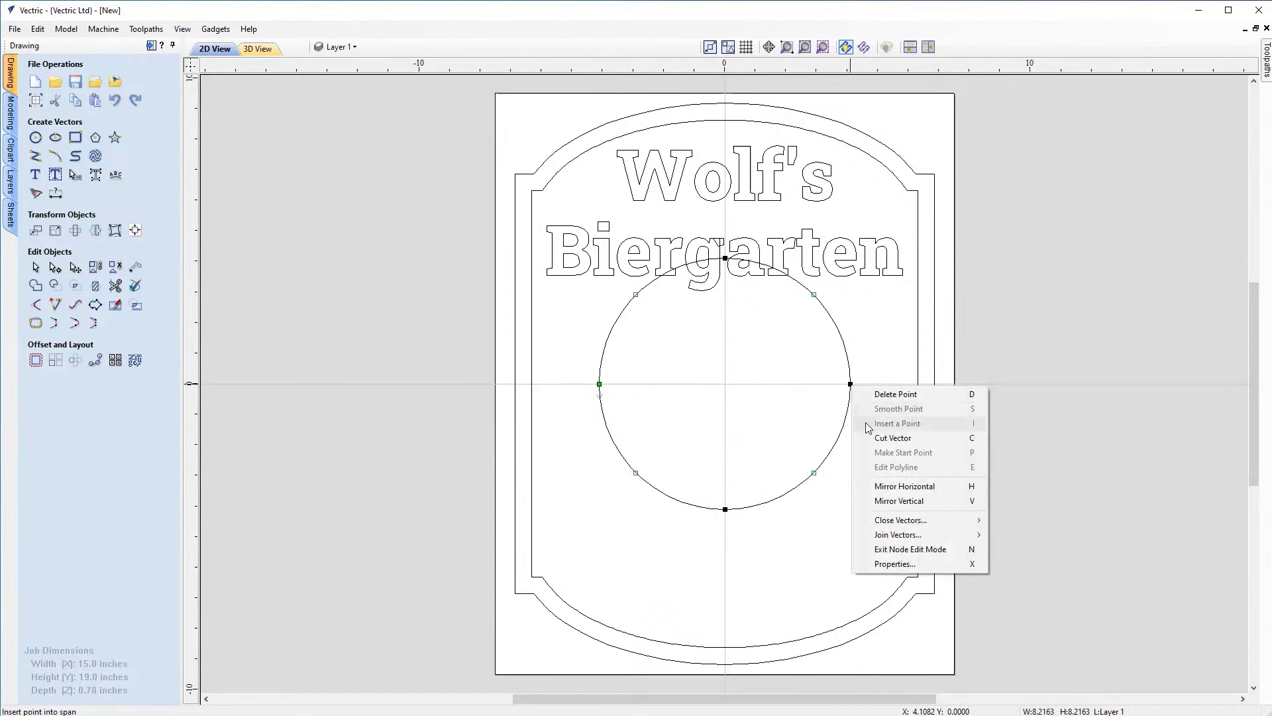
pyautogui.click(872, 439)
pyautogui.click(878, 407)
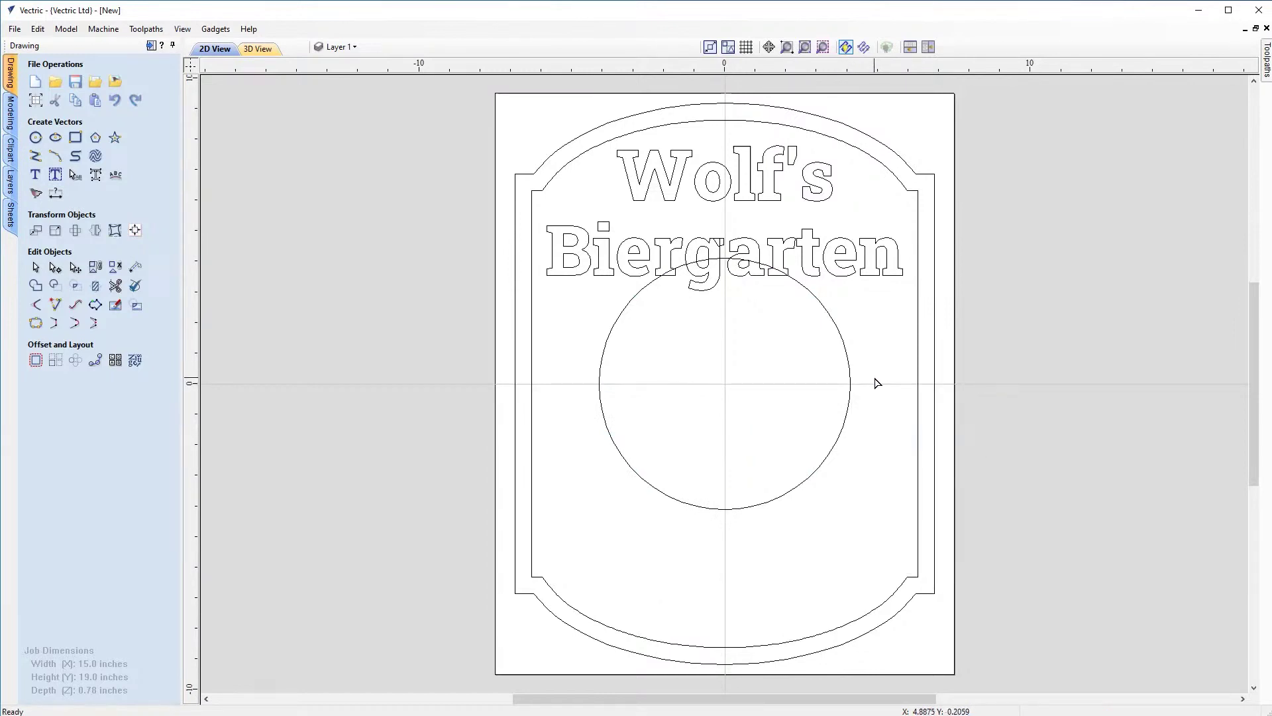
pyautogui.click(829, 316)
pyautogui.press('n')
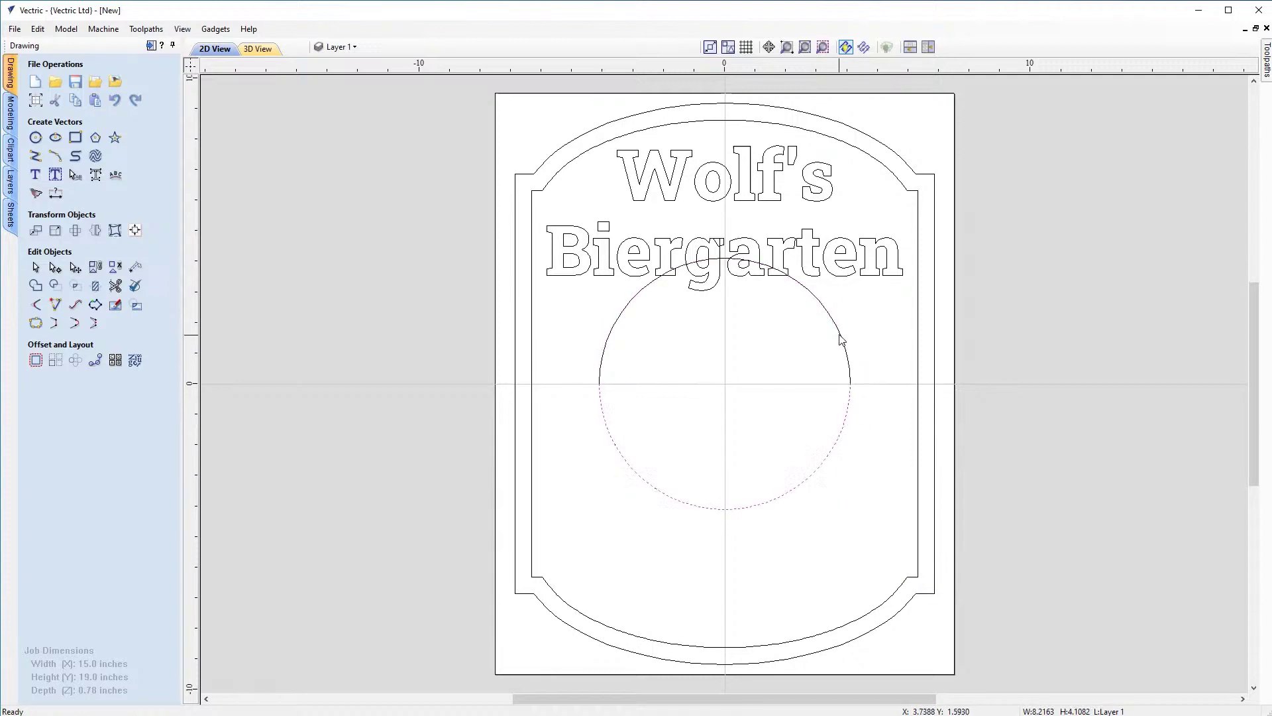
pyautogui.hotkey('ctrl', 'z')
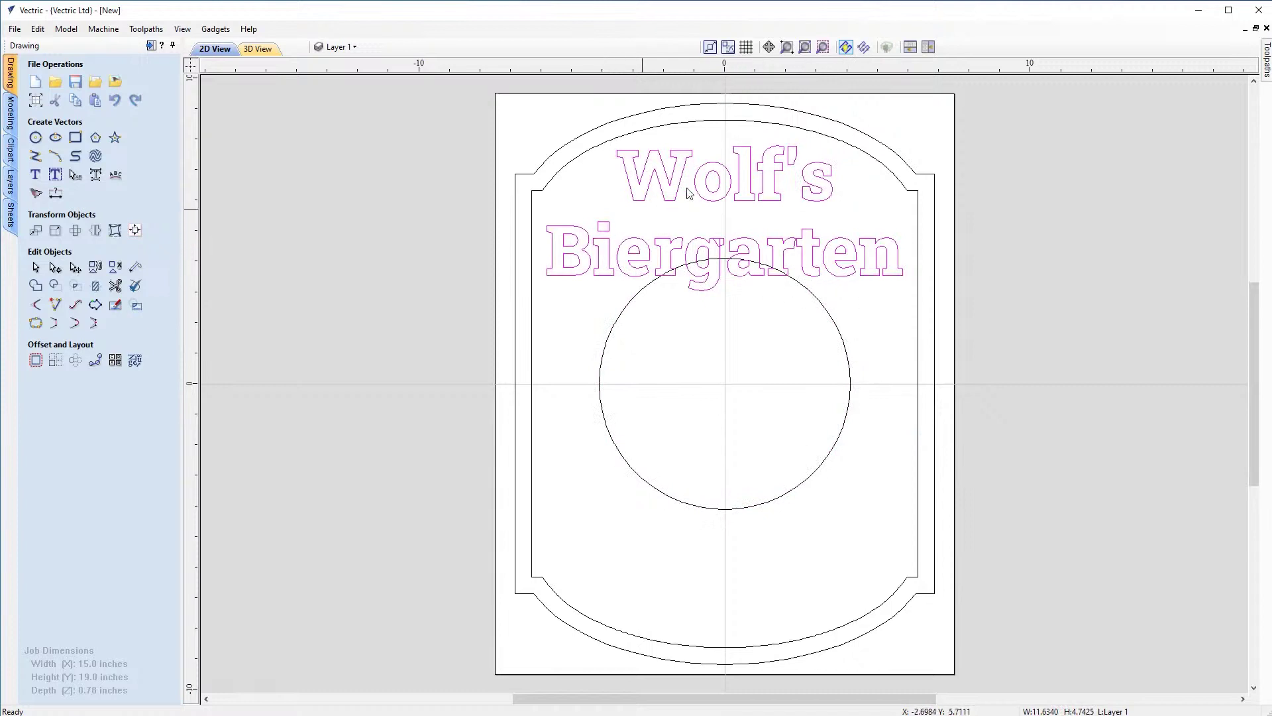
# Step: Break the text block into separate lines for "Wolf's" and "Biergarten"
pyautogui.rightClick(789, 252)
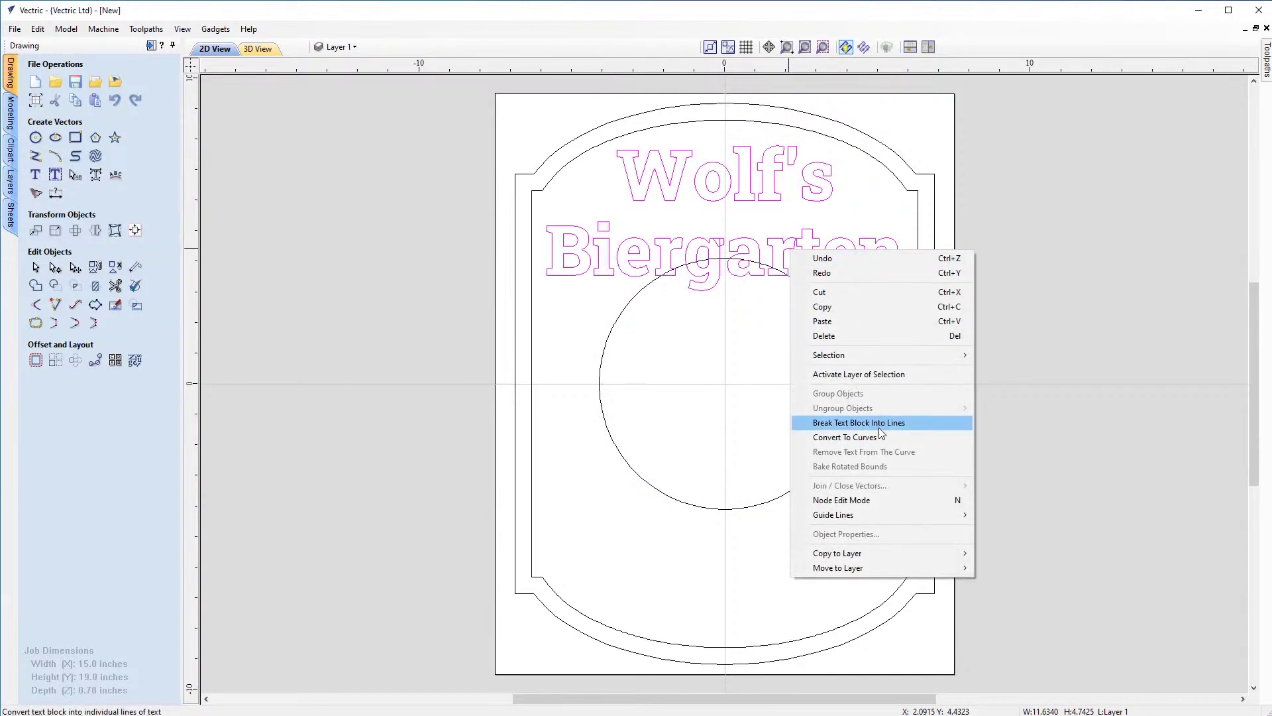
pyautogui.click(820, 424)
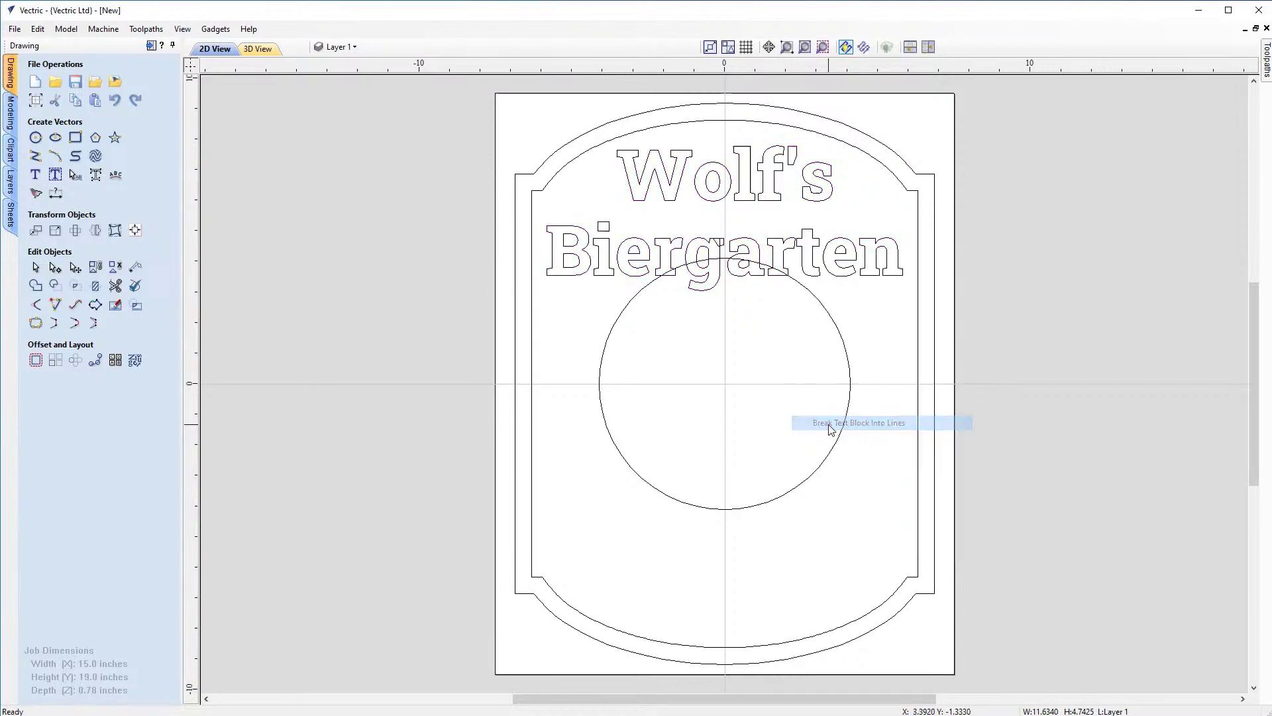
pyautogui.click(817, 277)
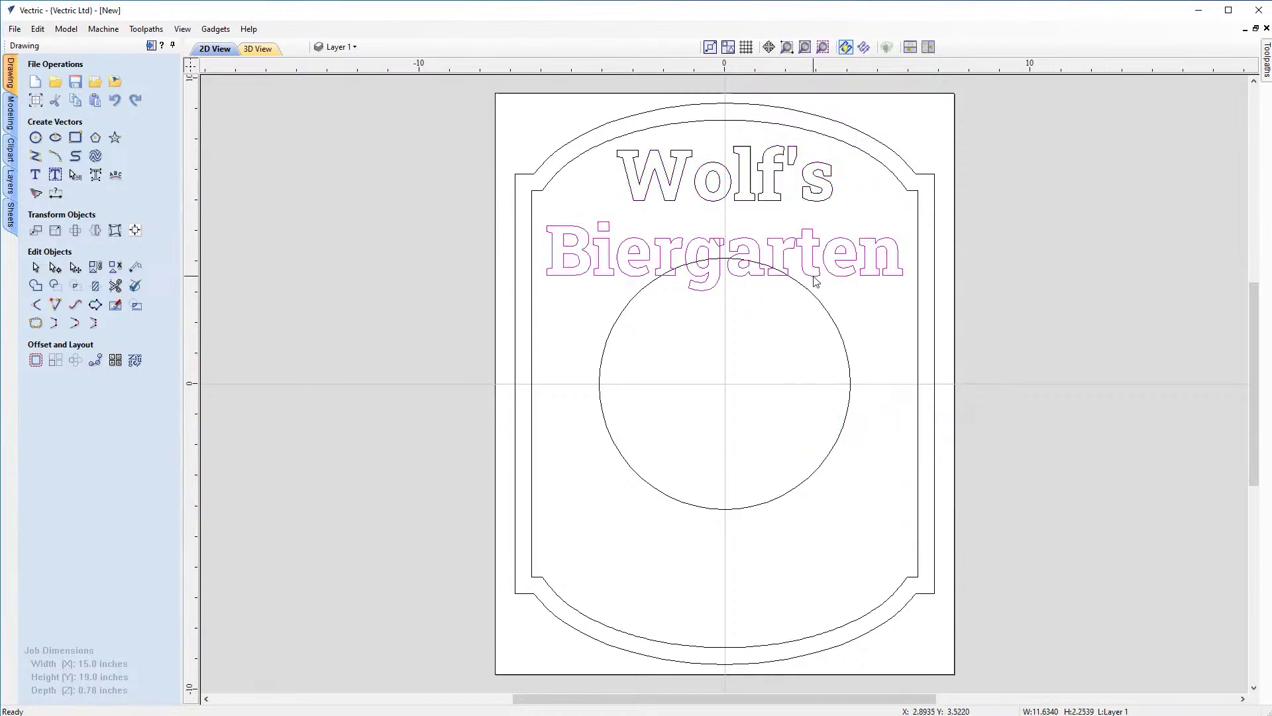
pyautogui.click(773, 198)
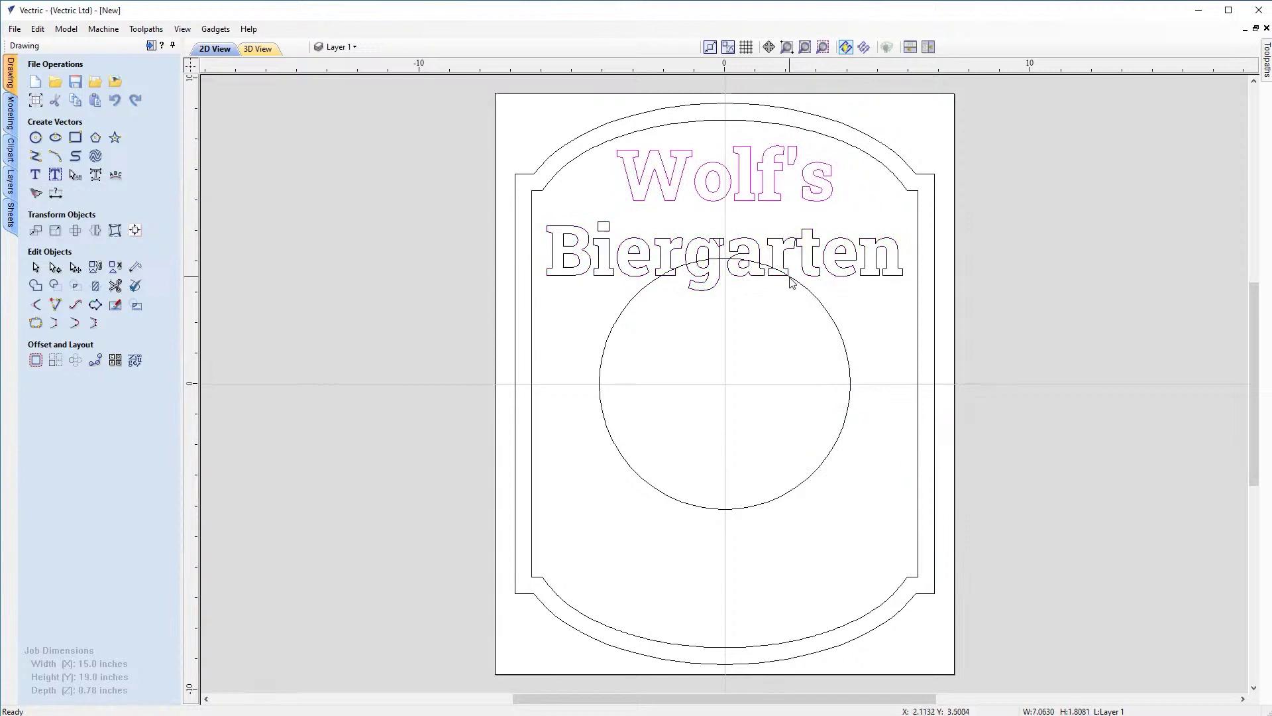
pyautogui.click(785, 260)
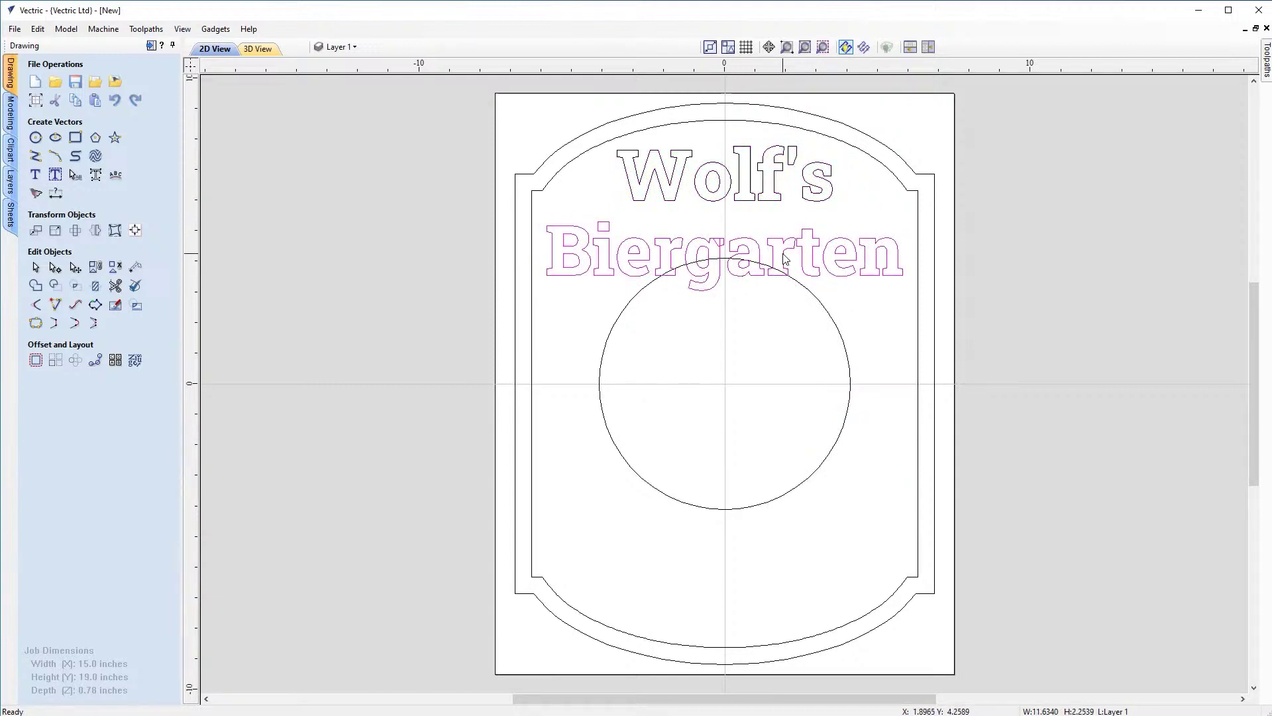
# Step: Wrap "Biergarten" above the circle's upper arc, middle-aligned and following the curve at its current size, with an offset distance of 0.5 inches
pyautogui.click(829, 314)
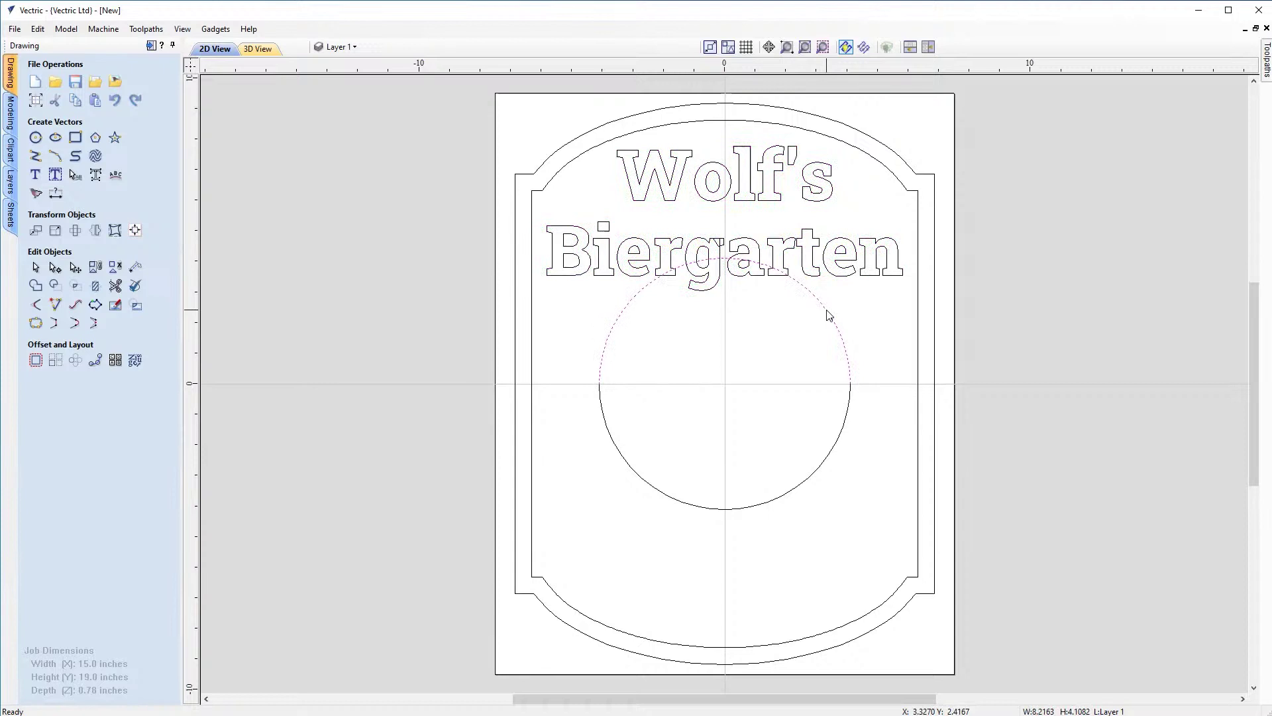
pyautogui.keyDown('shift'); pyautogui.click(814, 257); pyautogui.keyUp('shift')
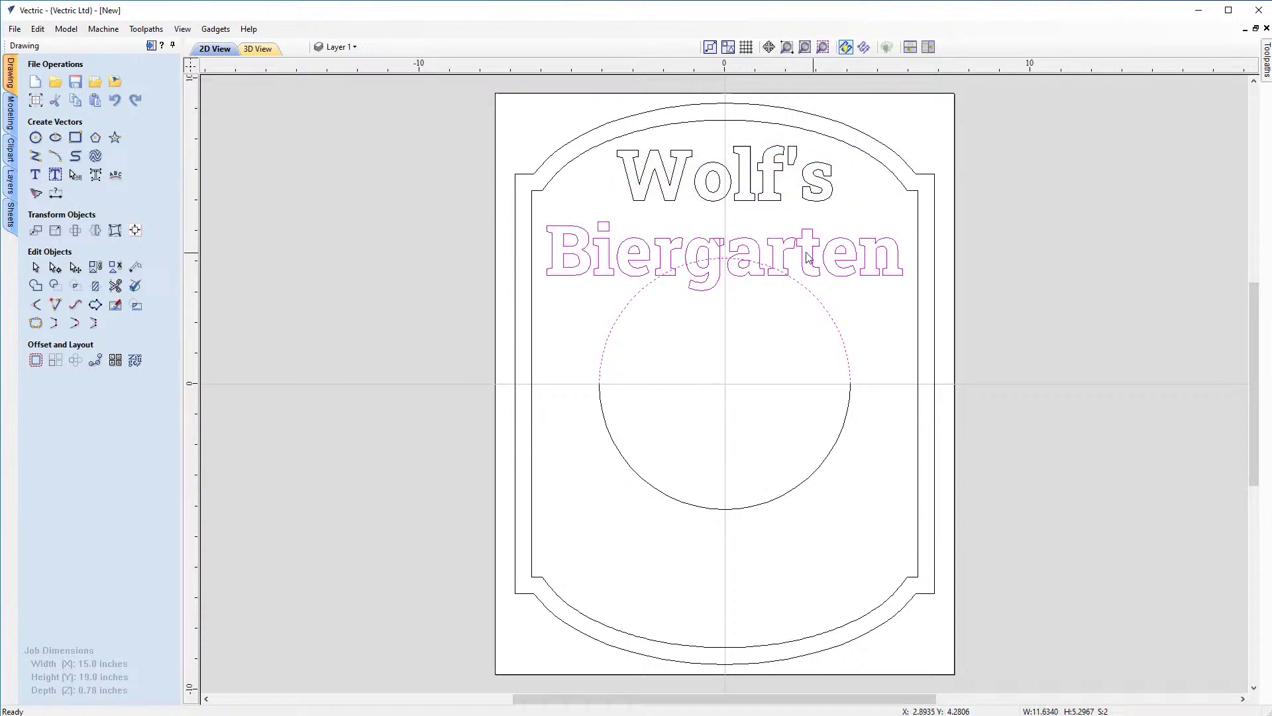
pyautogui.click(116, 176)
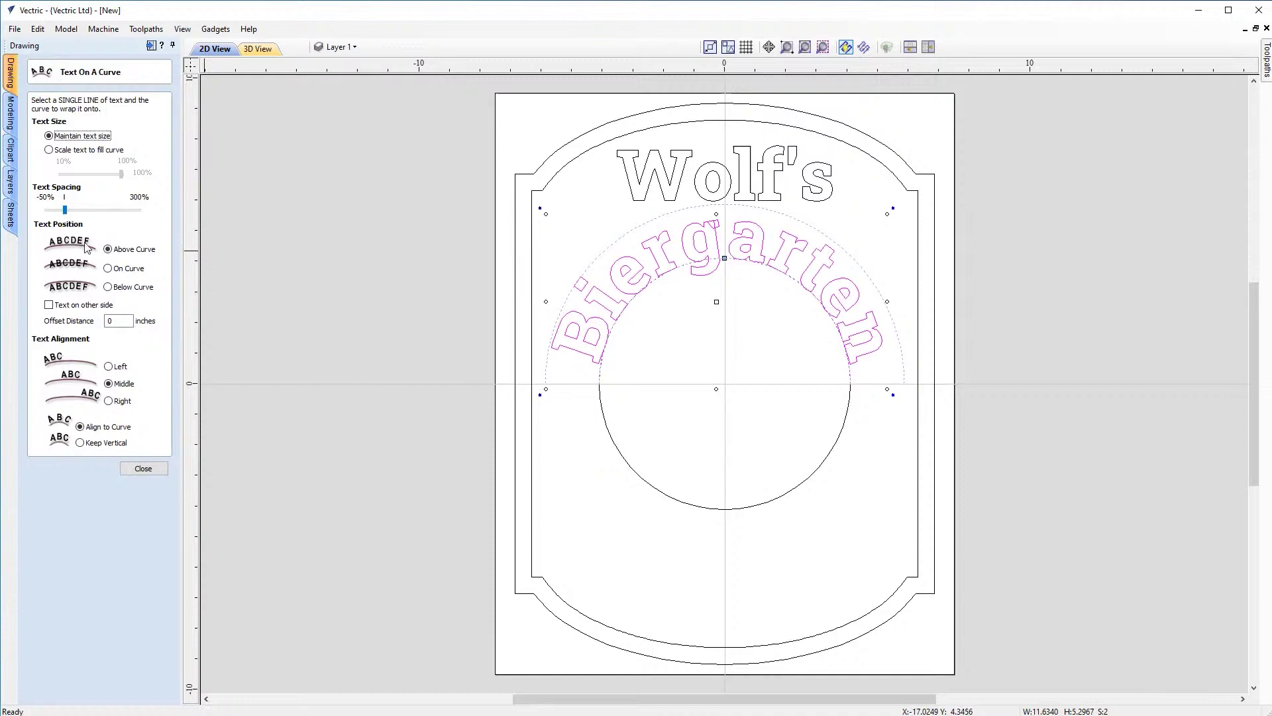
pyautogui.click(122, 320)
pyautogui.write('.5')
pyautogui.press('Tab')
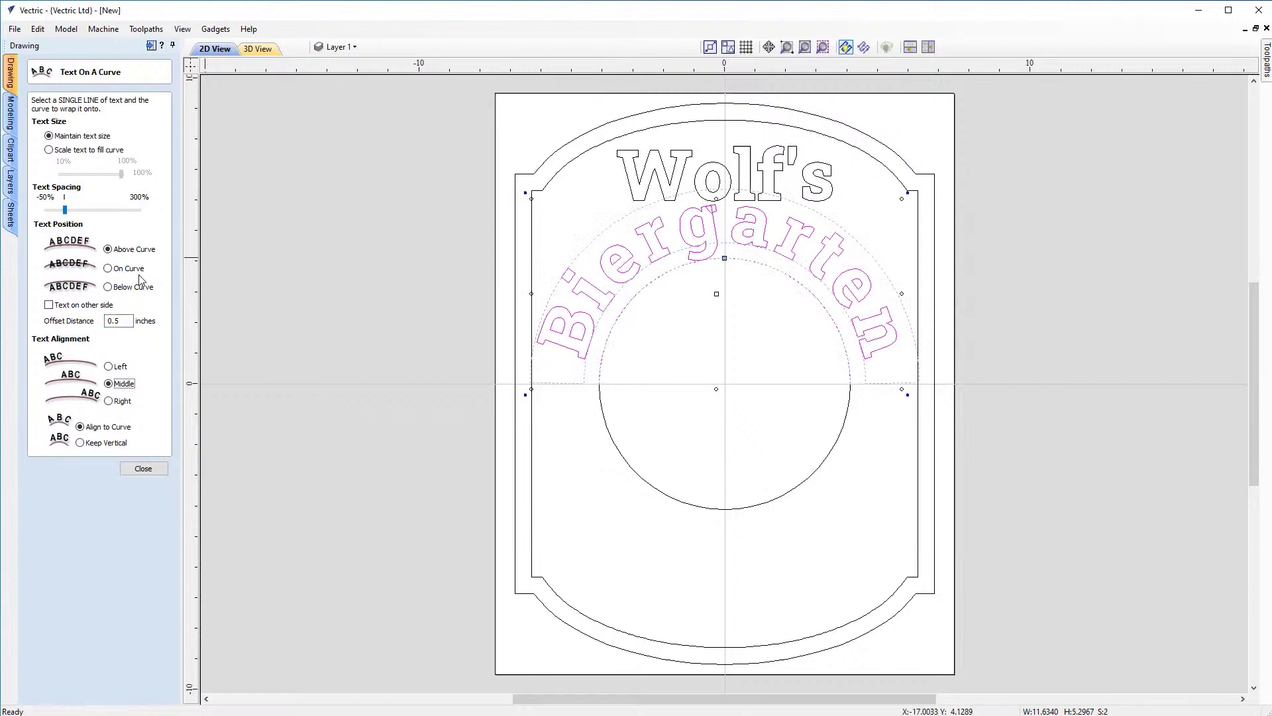
pyautogui.click(142, 469)
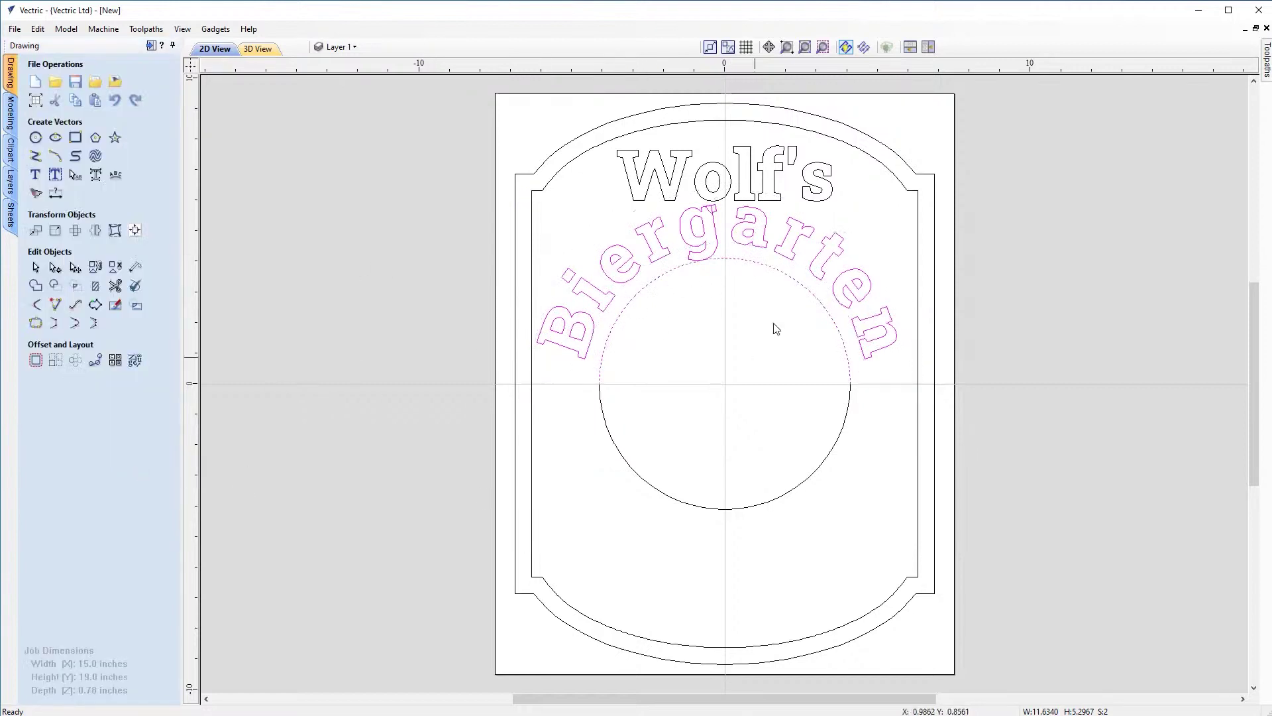
# Step: Shrink the curved "Biergarten" text to about 11.35 × 4.66 inches and nudge it slightly down toward the circle
pyautogui.scroll(2, 714, 220)
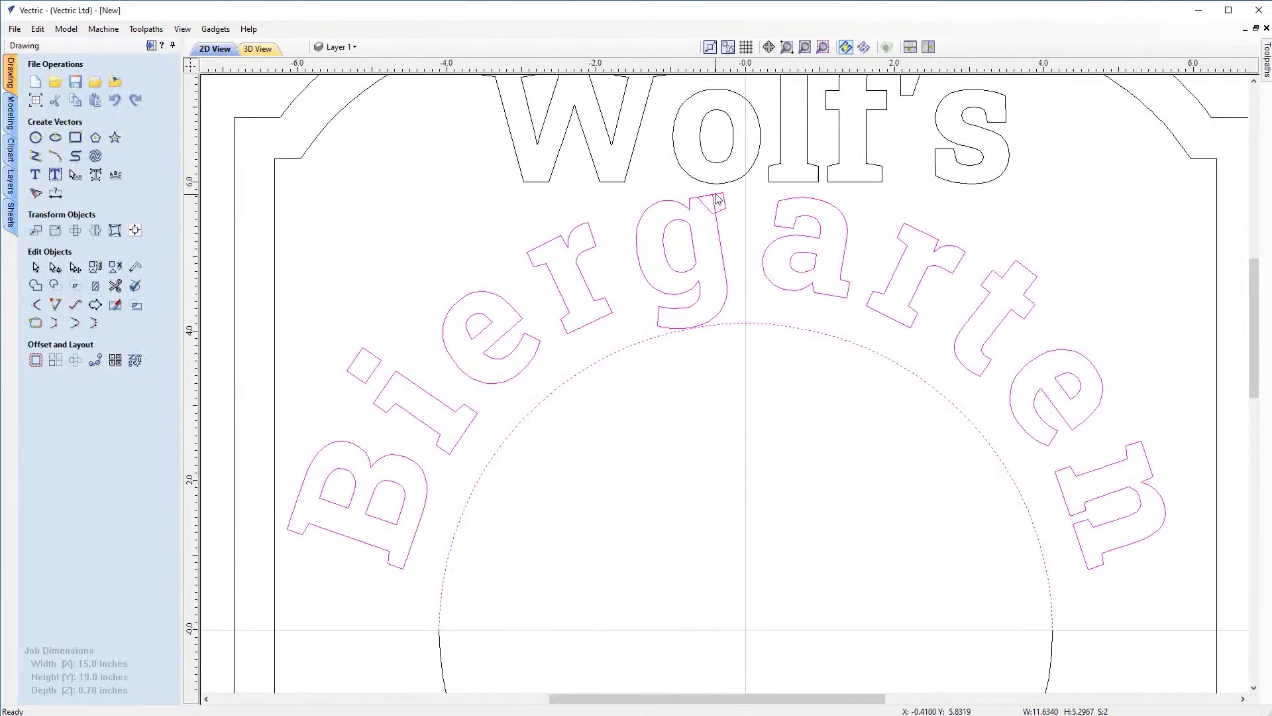
pyautogui.click(726, 263)
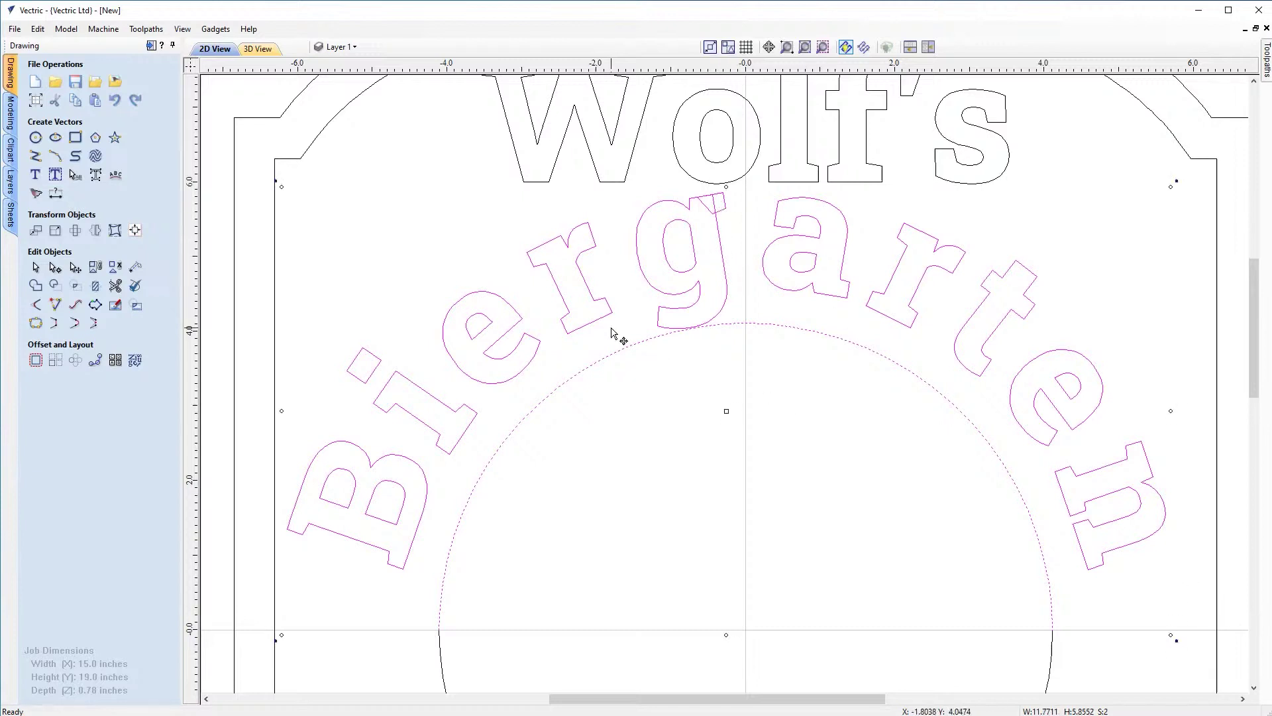
pyautogui.scroll(-2, 761, 426)
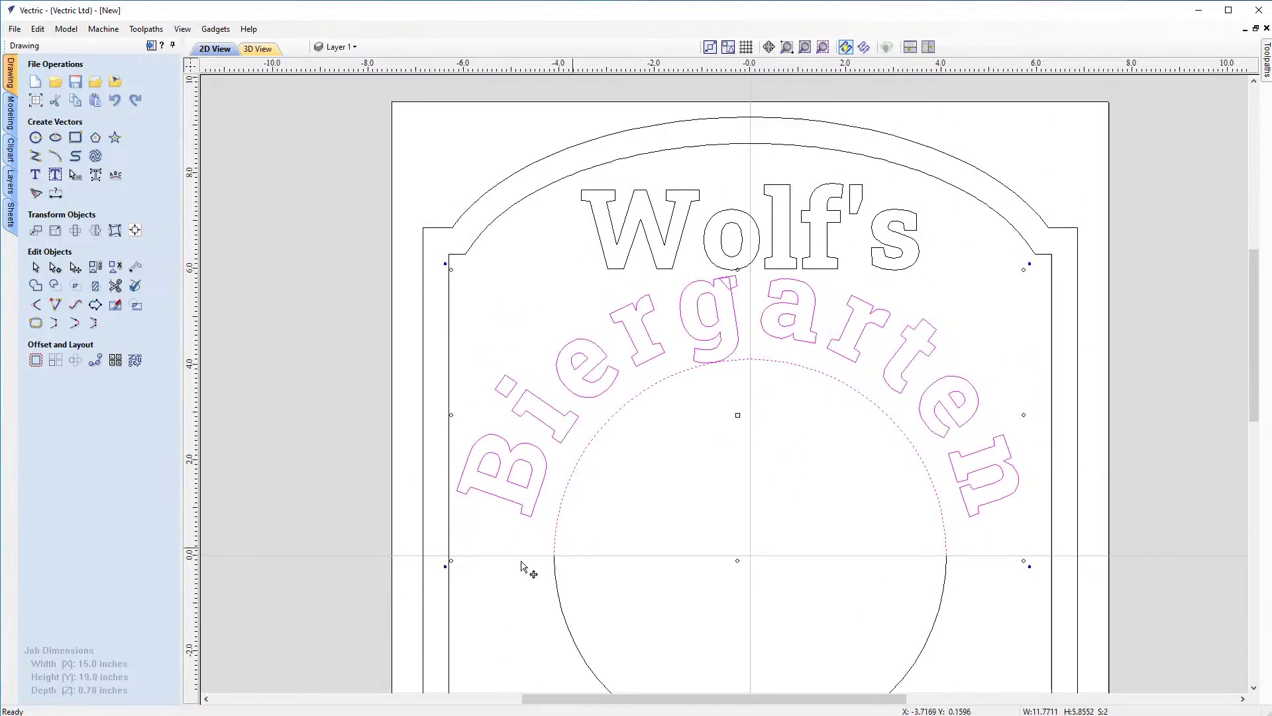
pyautogui.moveTo(446, 566); pyautogui.dragTo(456, 556)
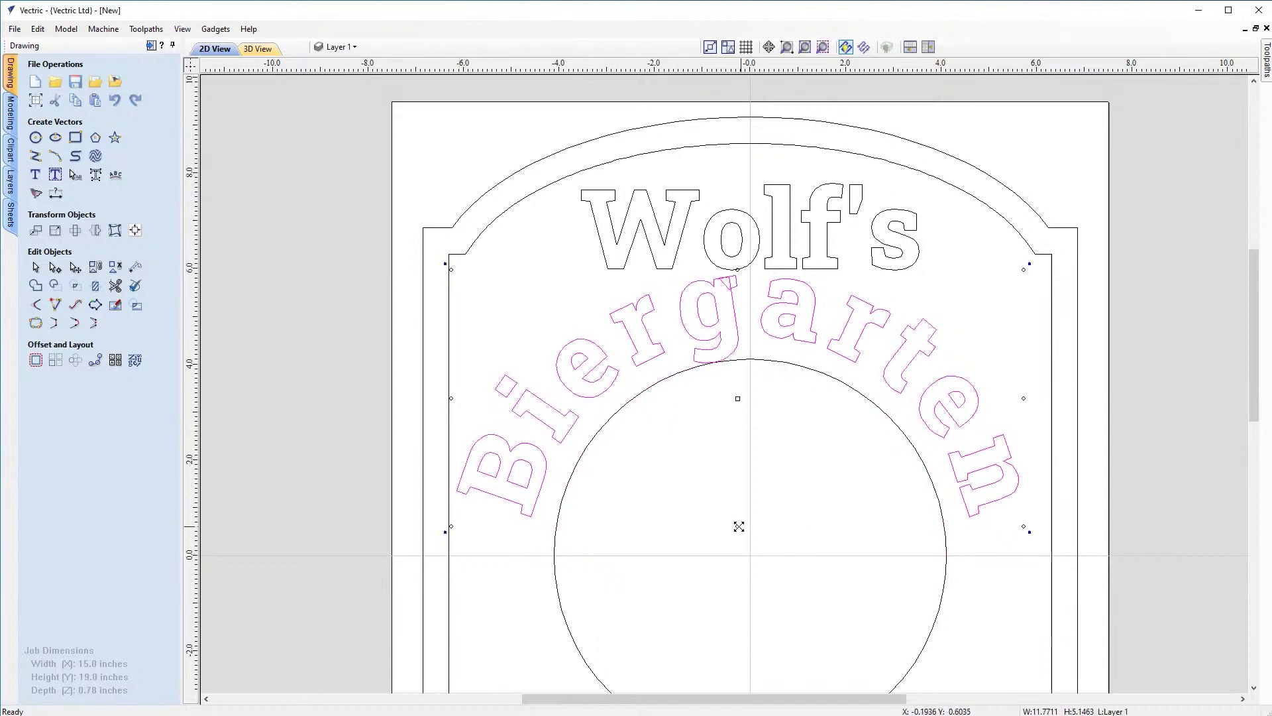
pyautogui.moveTo(742, 519); pyautogui.dragTo(734, 502)
pyautogui.moveTo(451, 386); pyautogui.dragTo(463, 387)
pyautogui.moveTo(1024, 386); pyautogui.dragTo(1016, 385)
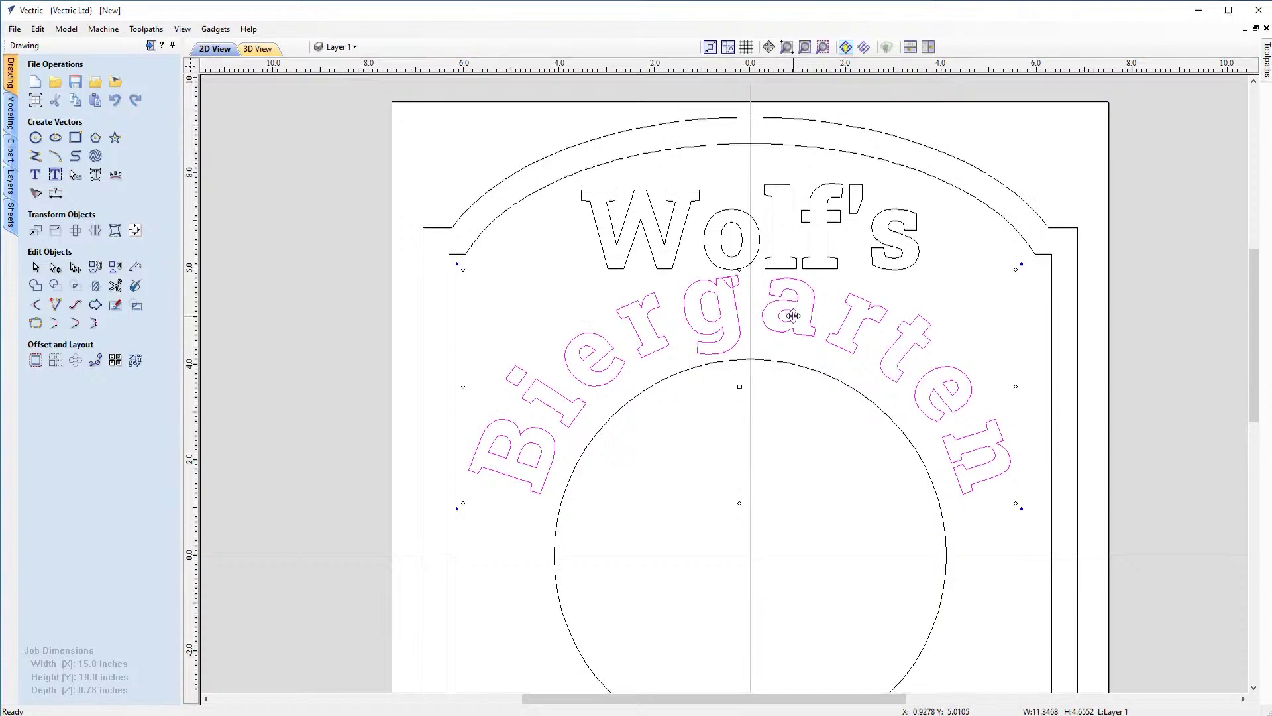
pyautogui.press('Down')
pyautogui.press('Down')
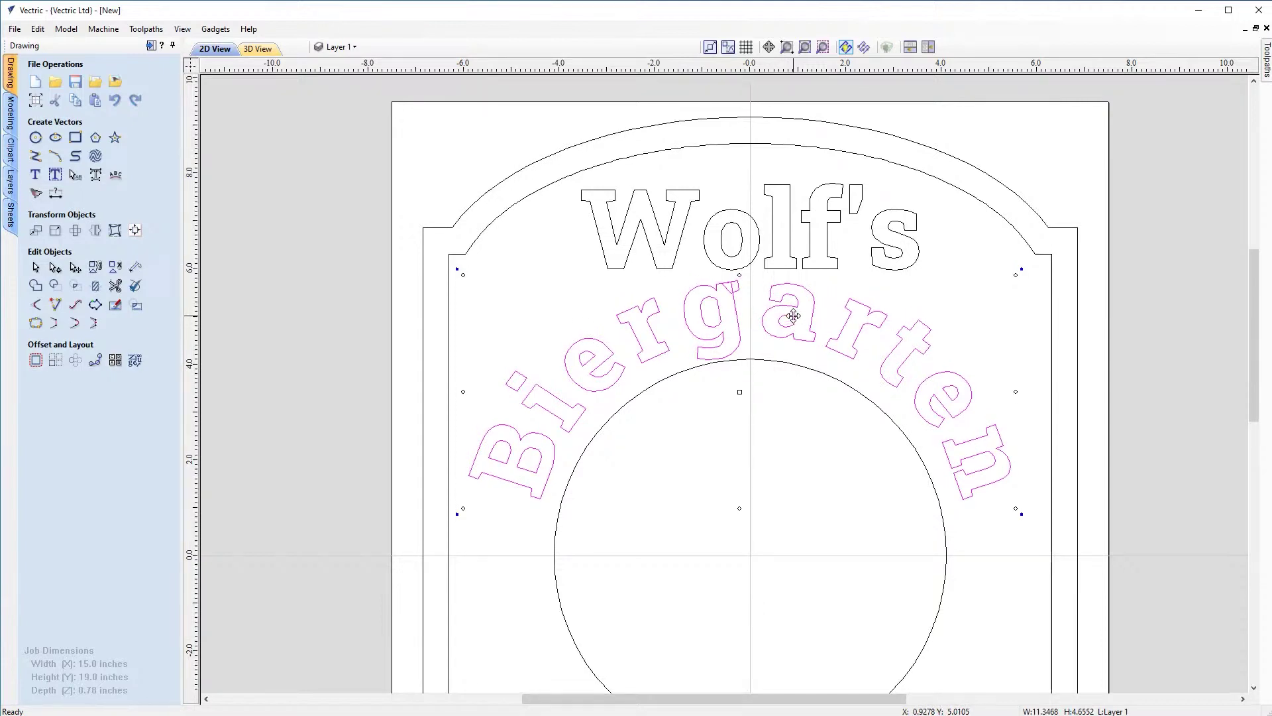
# Step: Convert the curved "Biergarten" text to editable curves
pyautogui.click(1031, 326)
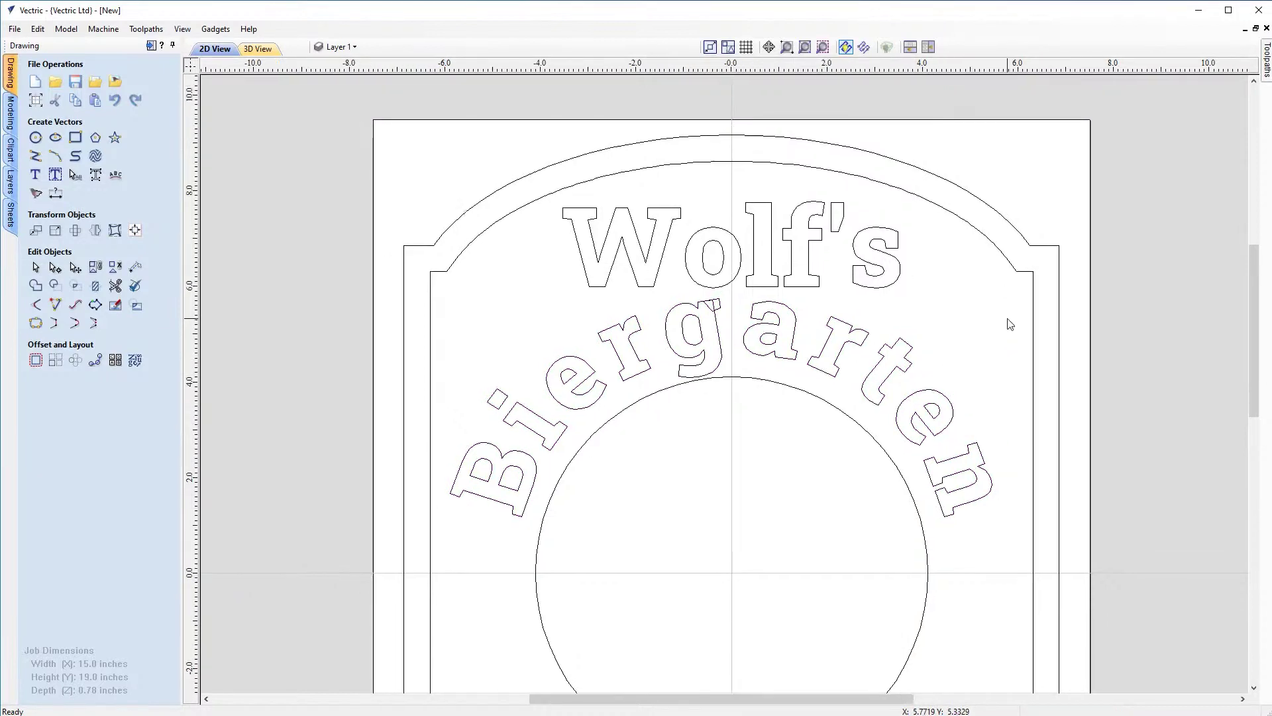
pyautogui.click(720, 327)
pyautogui.rightClick(718, 334)
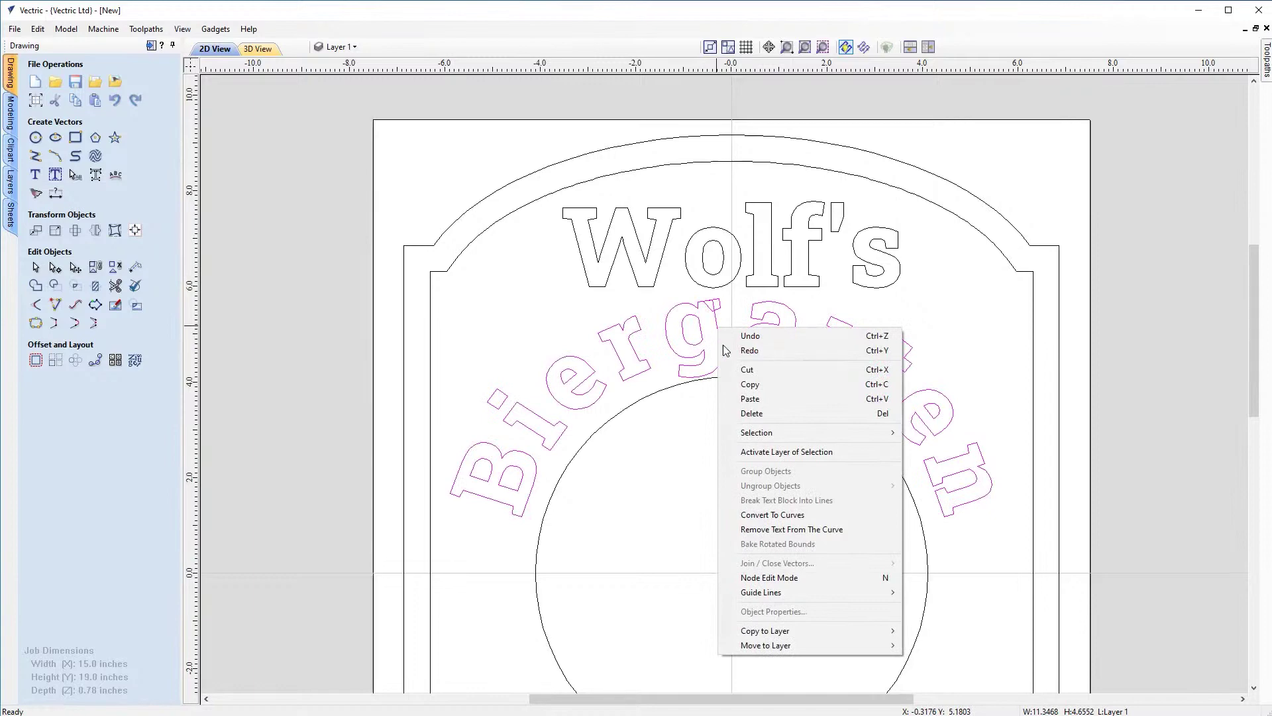
pyautogui.click(814, 520)
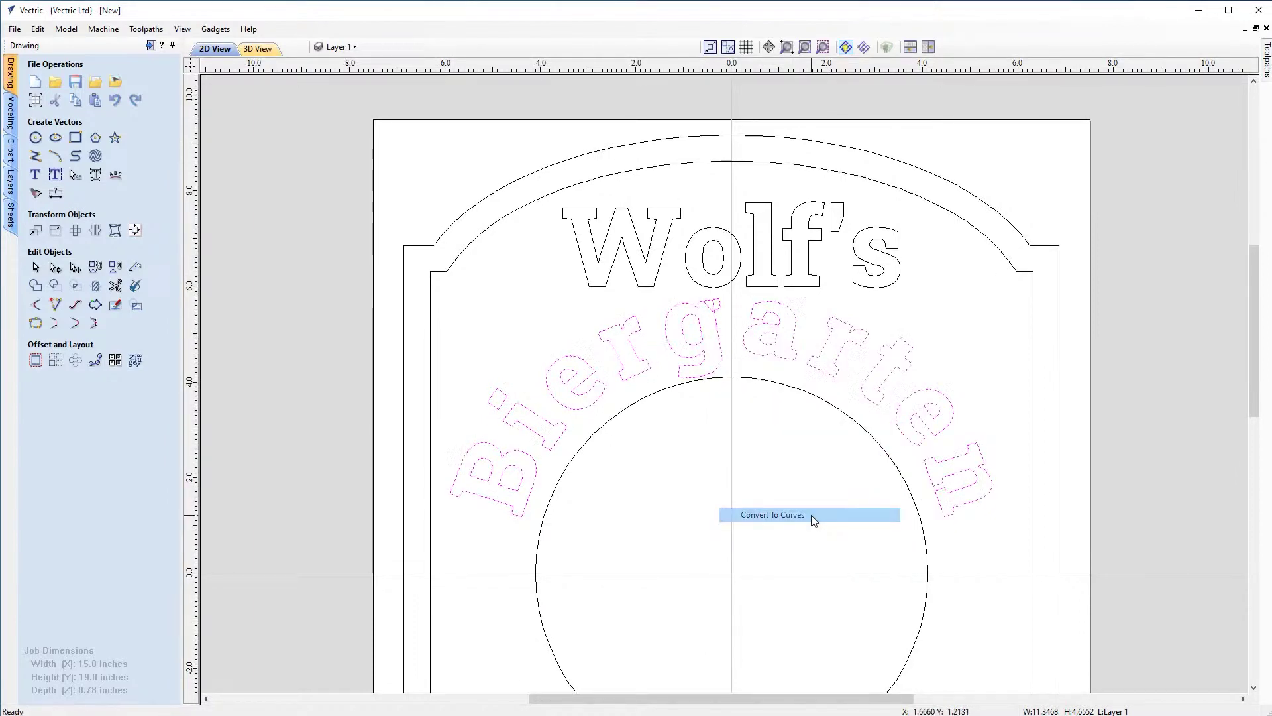
# Step: Edit the nodes of the g in "Biergarten", moving the stem's upper node to where the stem crosses the serif's lower edge
pyautogui.scroll(5, 716, 314)
pyautogui.scroll(5, 715, 314)
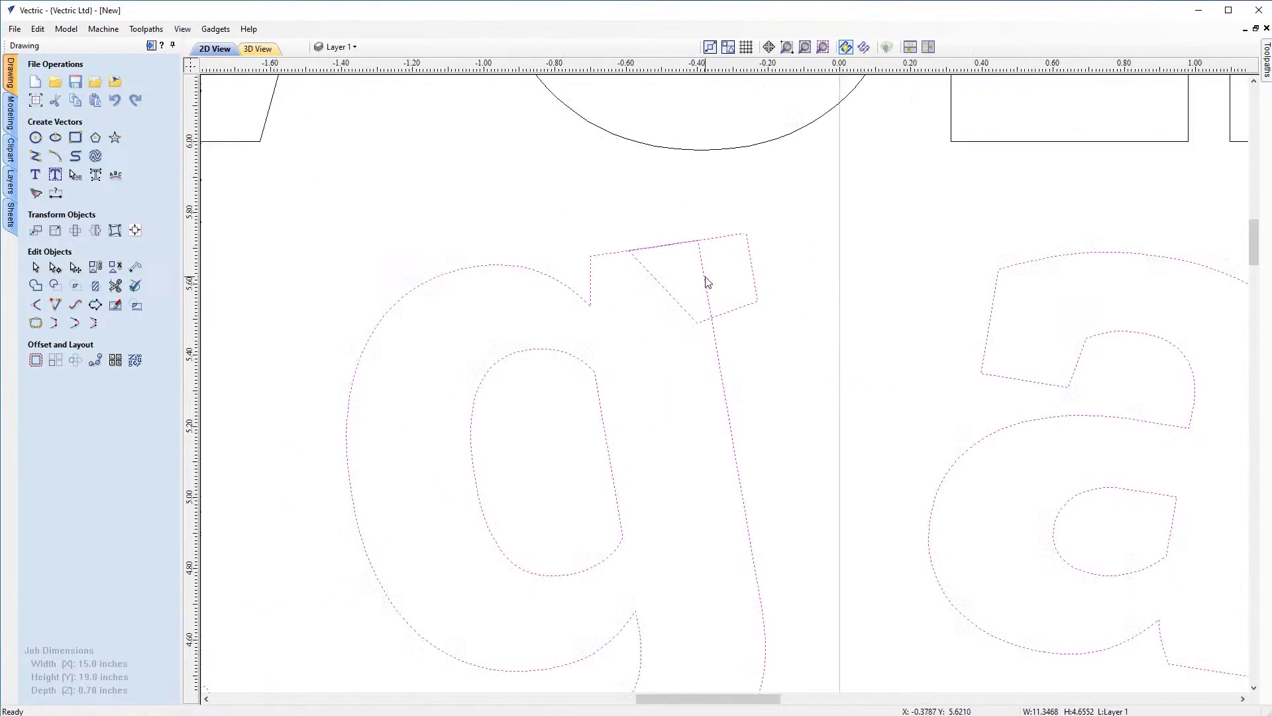
pyautogui.doubleClick(707, 281)
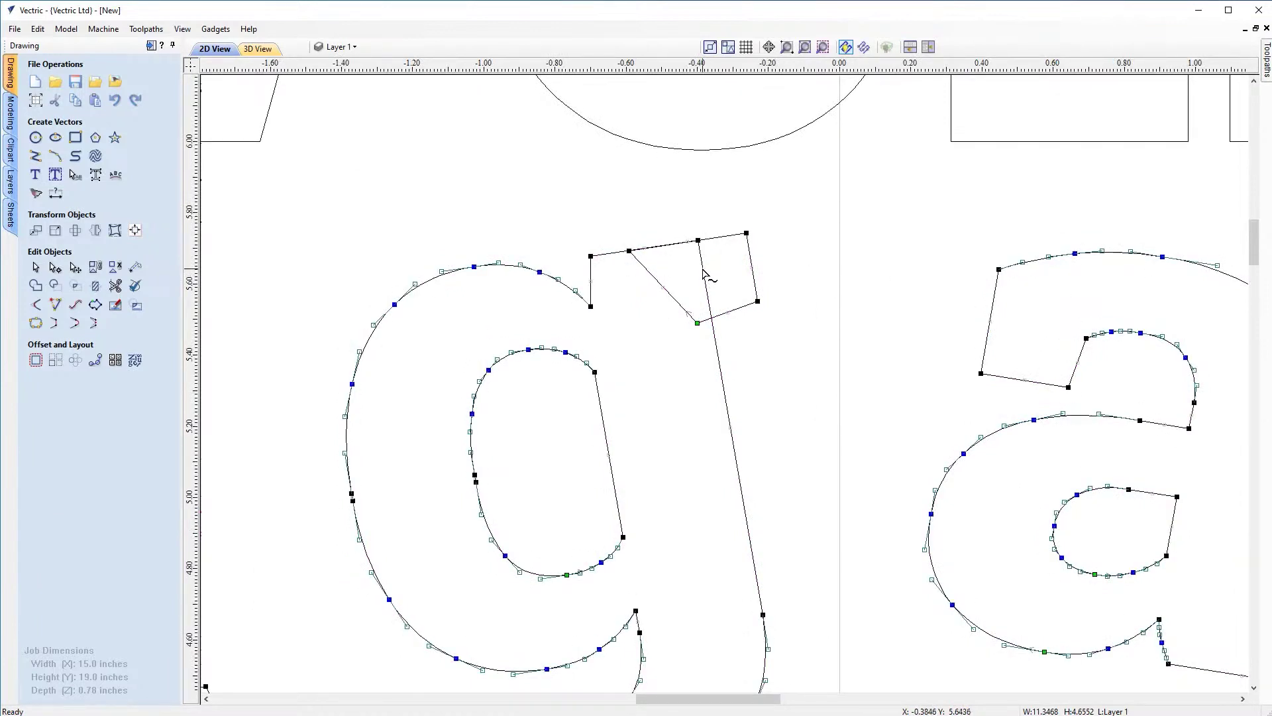
pyautogui.doubleClick(711, 318)
pyautogui.click(711, 316)
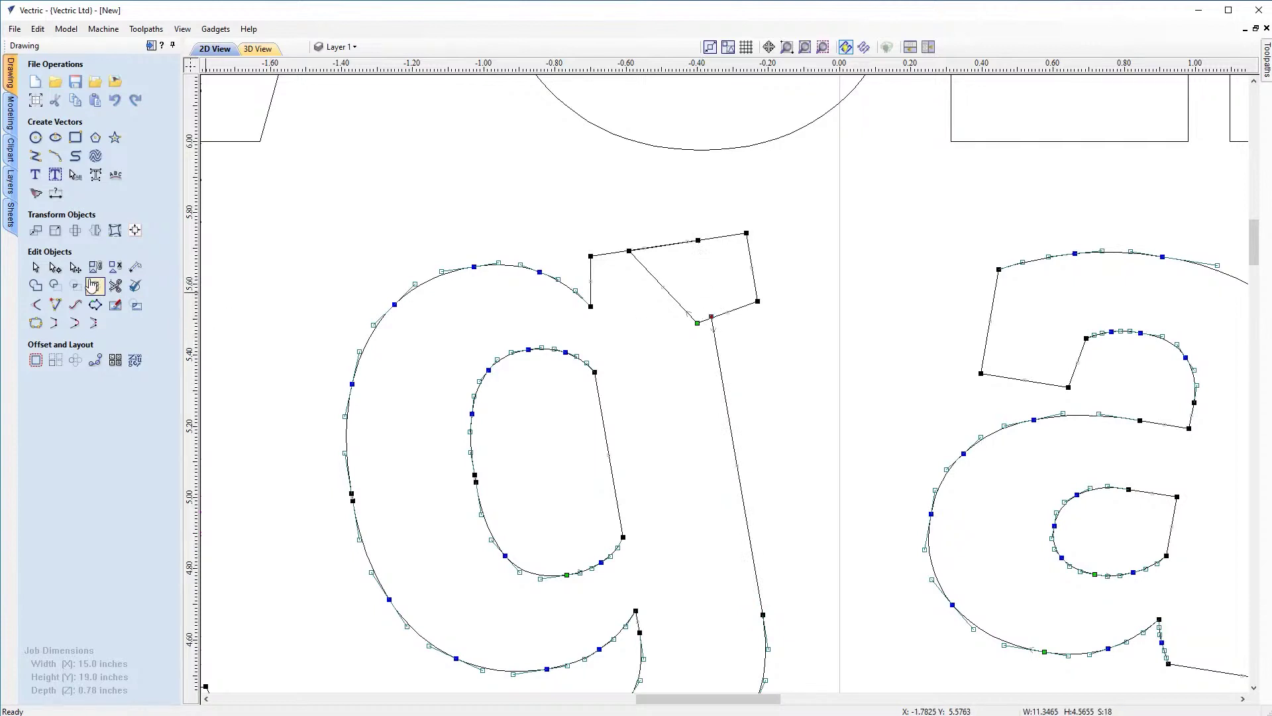
# Step: Trim away the overlapping diagonal segment inside the g's upper serif, with trimmed sections rejoined automatically
pyautogui.click(116, 287)
pyautogui.click(677, 293)
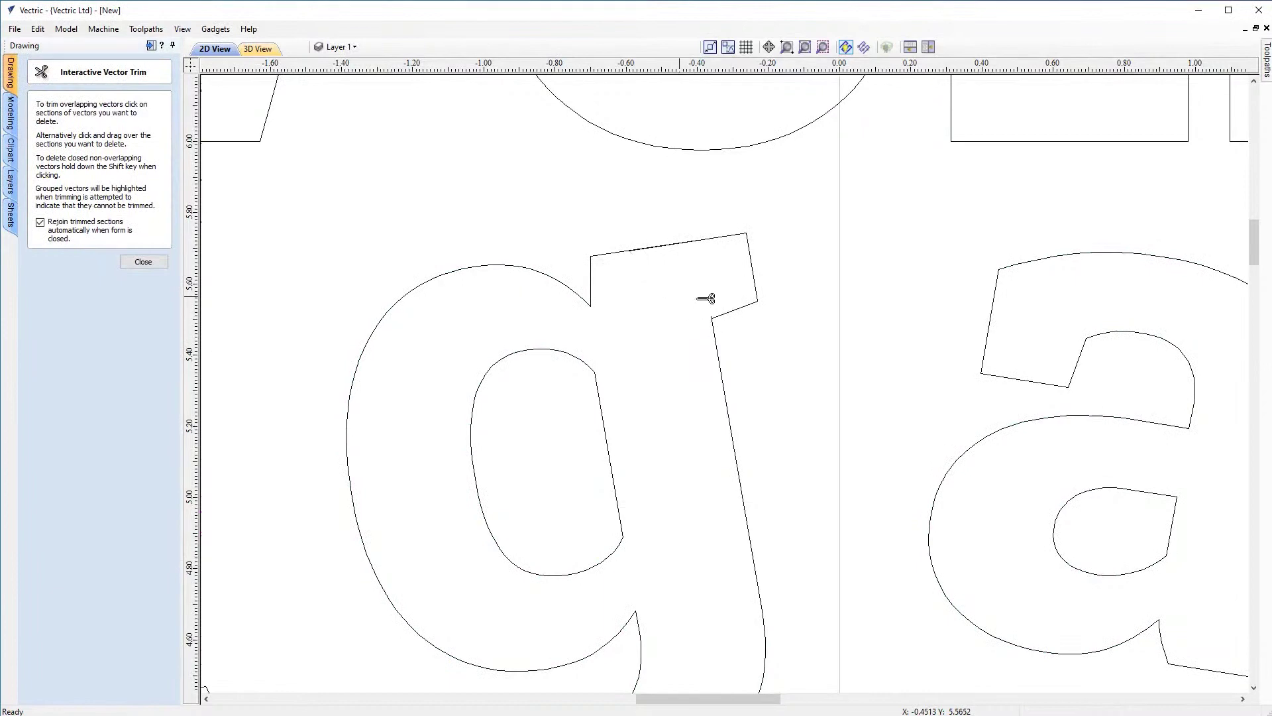
pyautogui.scroll(4, 715, 292)
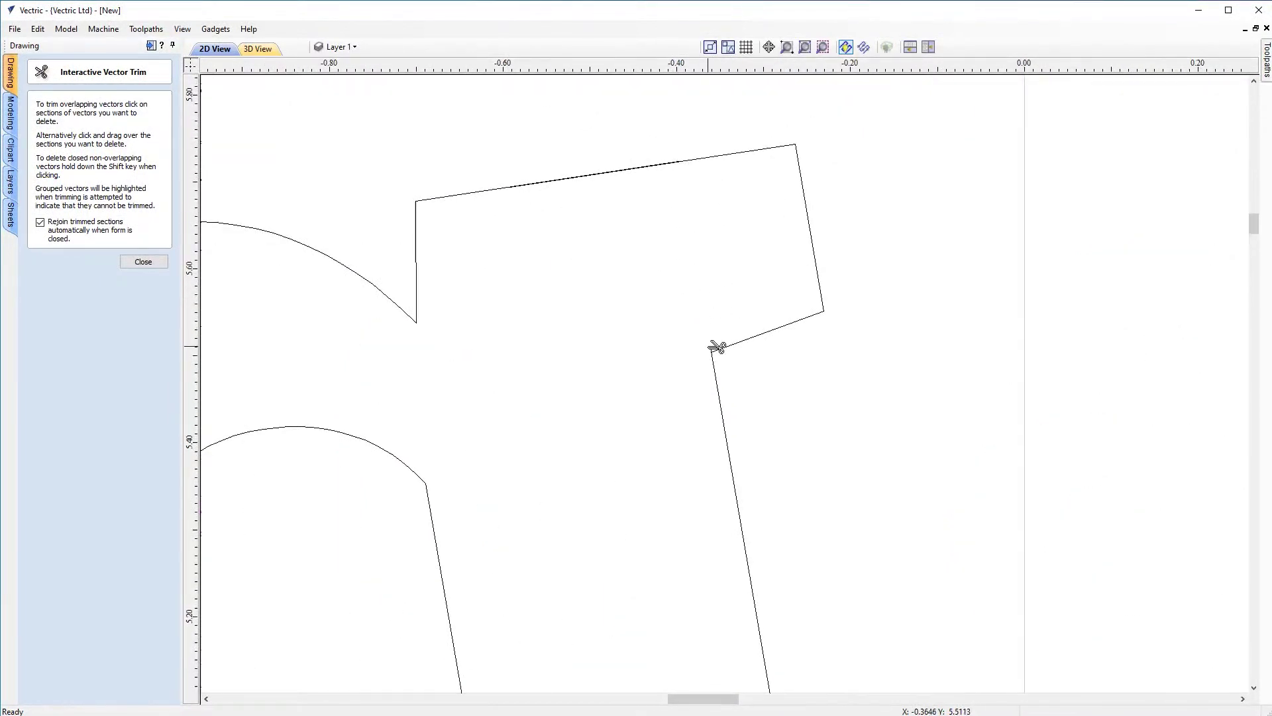
pyautogui.scroll(-12, 716, 315)
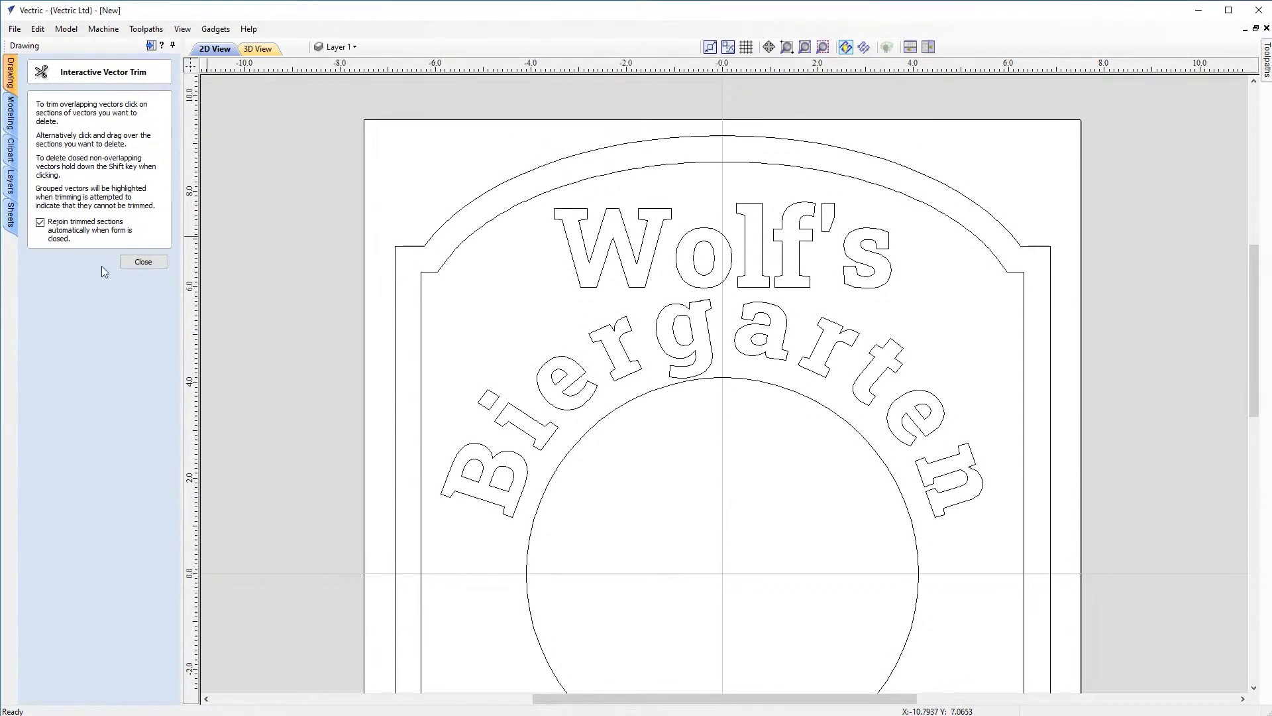
pyautogui.click(140, 262)
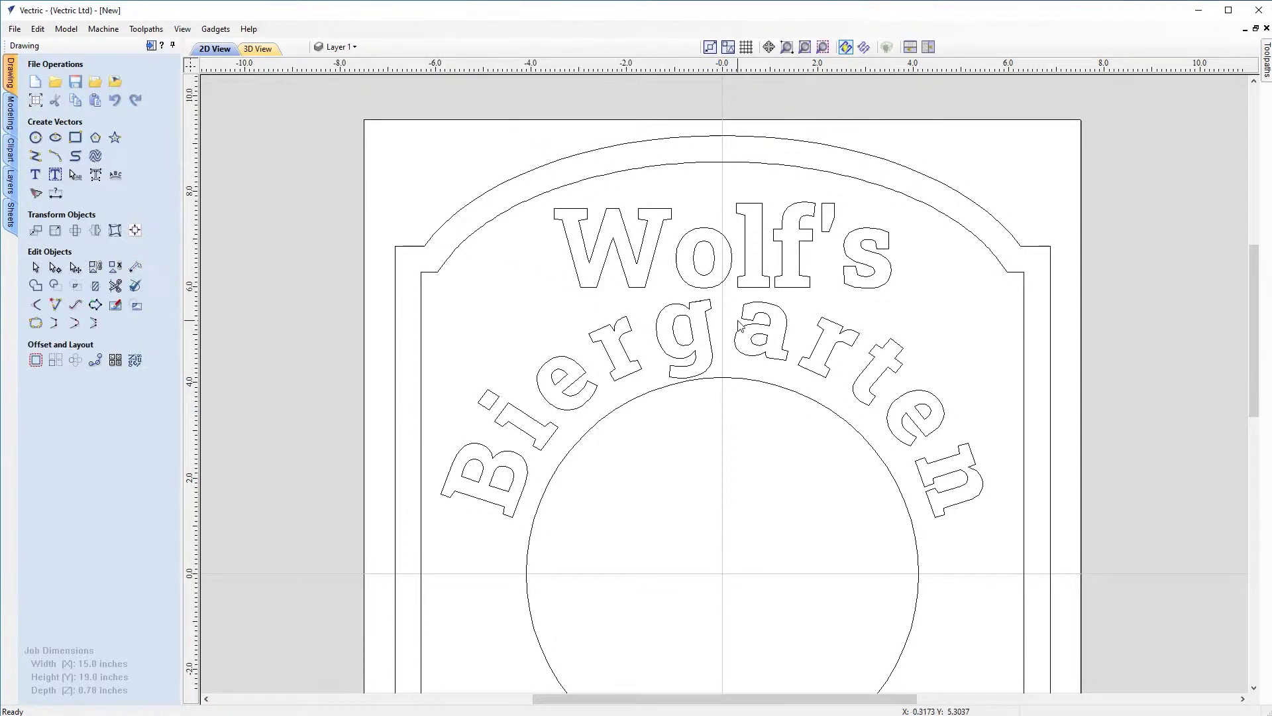
# Step: Draw a circle 0.117 inches in diameter in the empty area beside the lettering, at about X -4.2, Y 5.85
pyautogui.scroll(2, 748, 327)
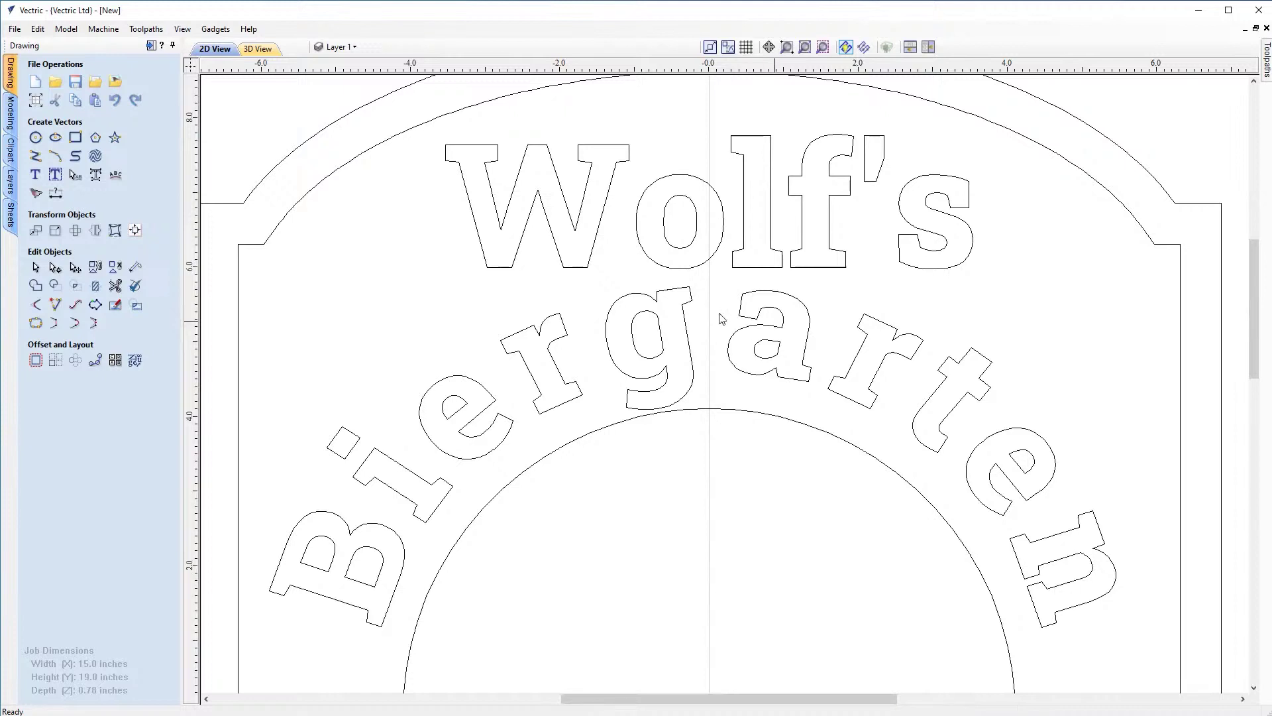
pyautogui.click(35, 138)
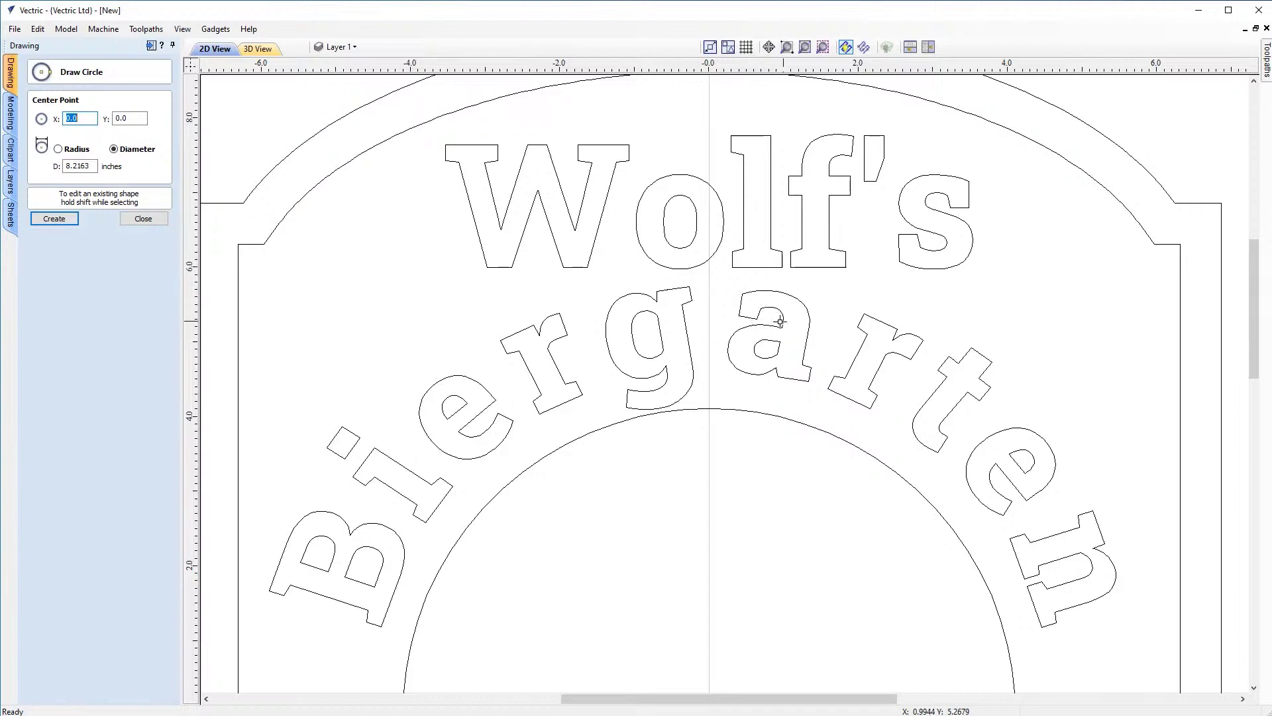
pyautogui.click(82, 165)
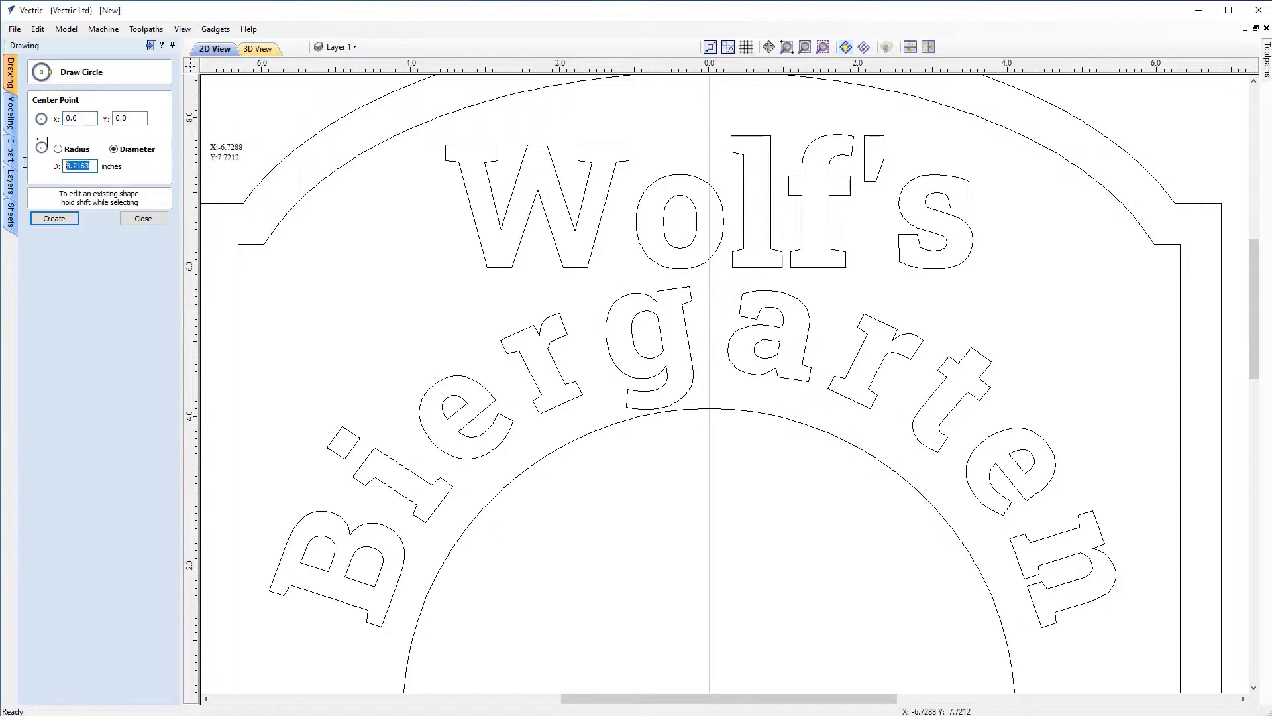
pyautogui.write('.117')
pyautogui.click(396, 278)
pyautogui.press('Escape')
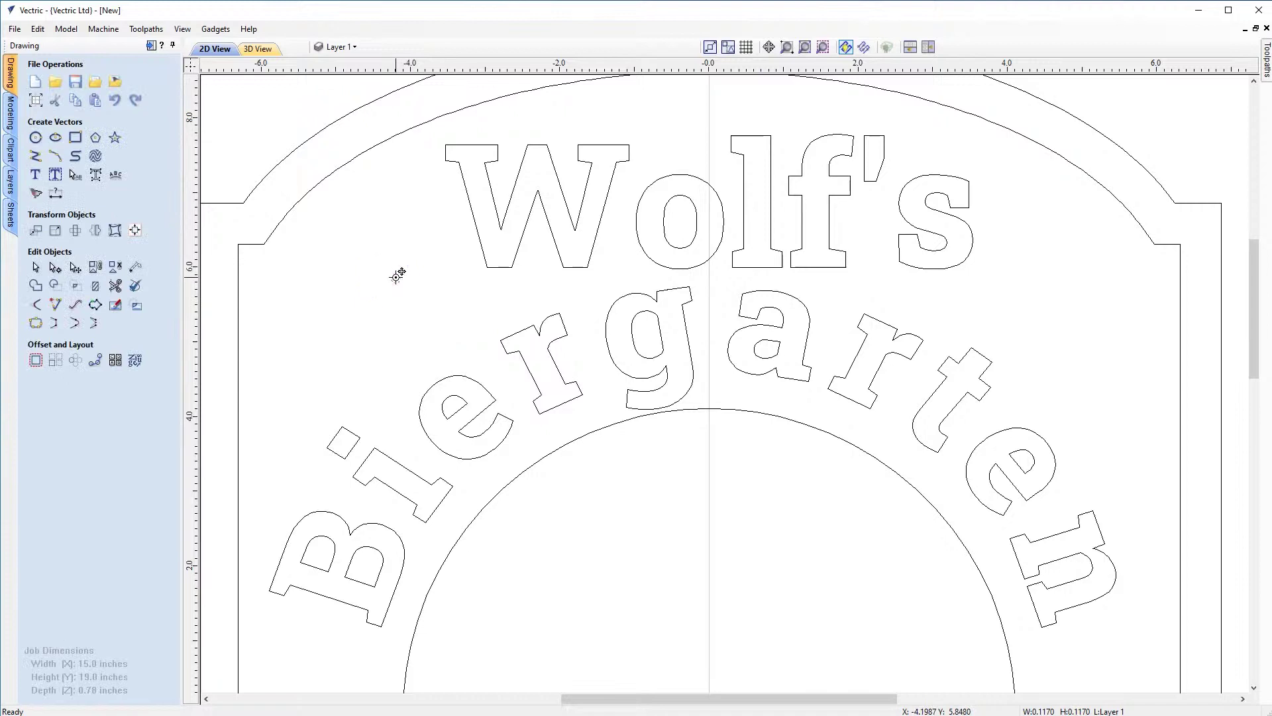
# Step: Move the 0.117-inch circle to the mouth of the opening in the letter a of "Biergarten" to gauge the gap
pyautogui.moveTo(749, 320); pyautogui.dragTo(747, 319)
pyautogui.scroll(5, 752, 321)
pyautogui.scroll(3, 768, 323)
pyautogui.moveTo(701, 278); pyautogui.dragTo(539, 334)
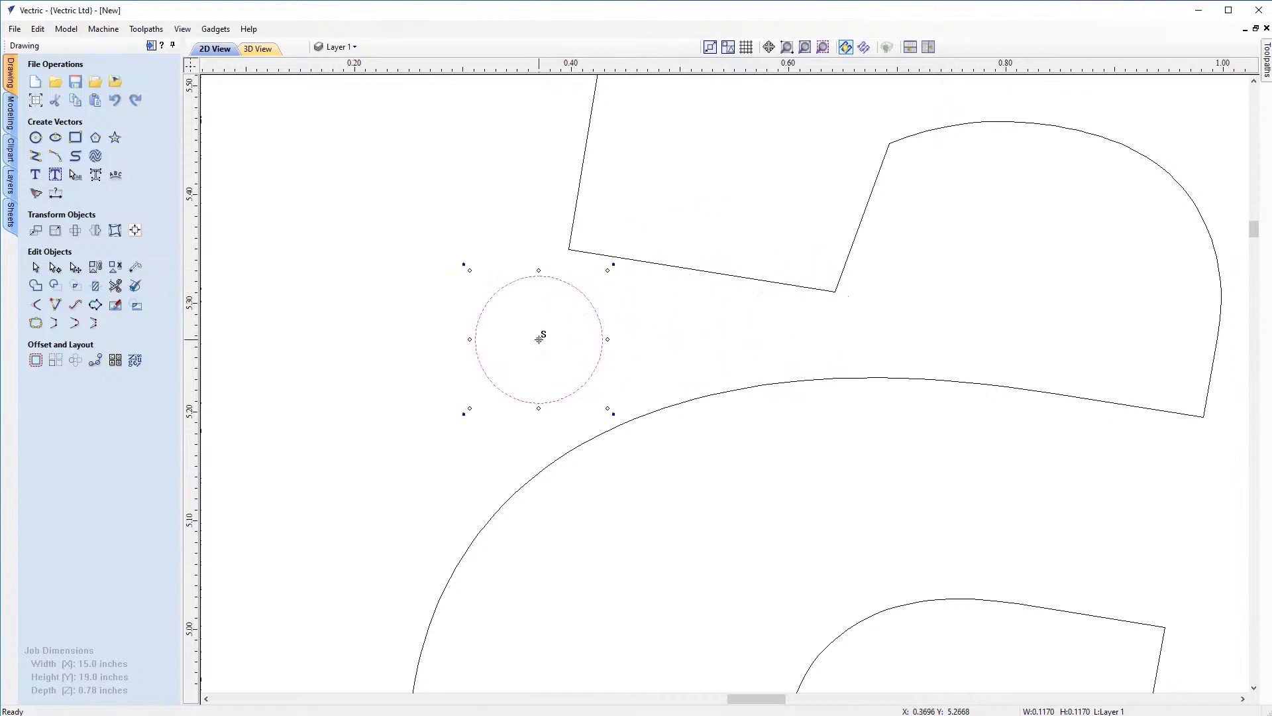
# Step: Raise the two lower corner nodes of the a's upper arm about 0.07 inches, and move the gauge circle into the widened gap
pyautogui.scroll(-4, 721, 298)
pyautogui.click(726, 289)
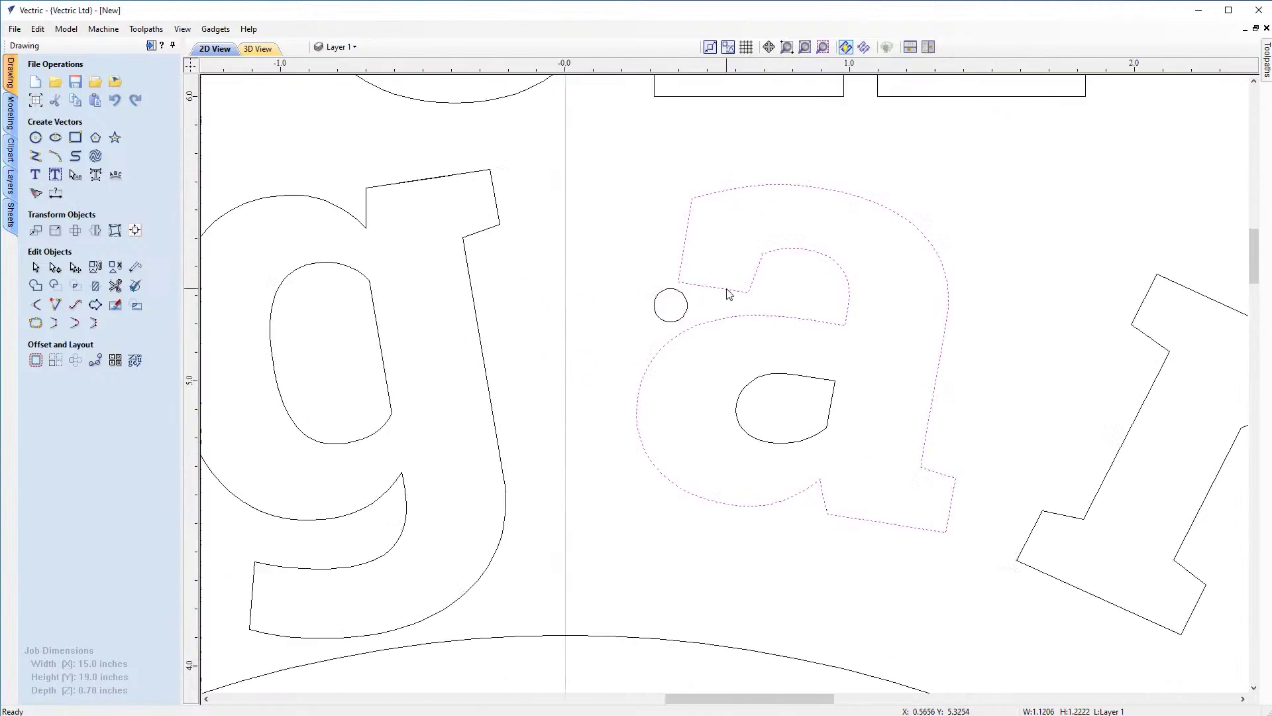
pyautogui.press('n')
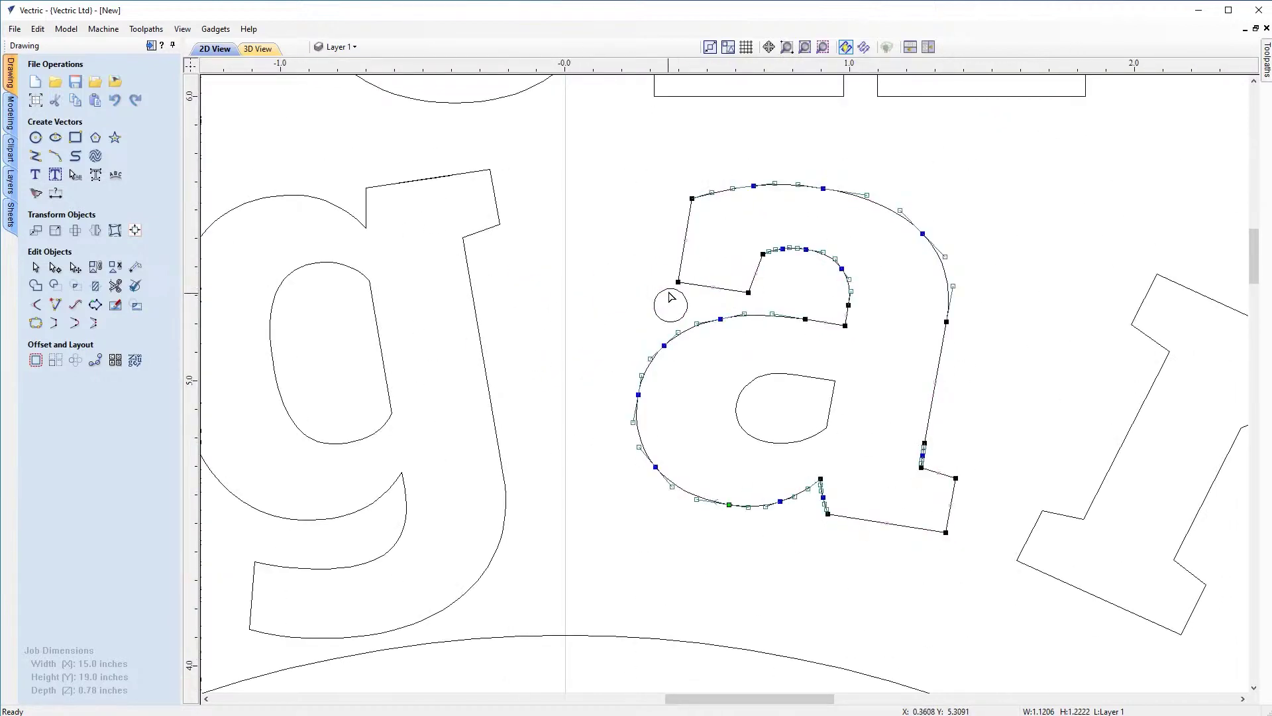
pyautogui.moveTo(679, 282); pyautogui.dragTo(681, 263)
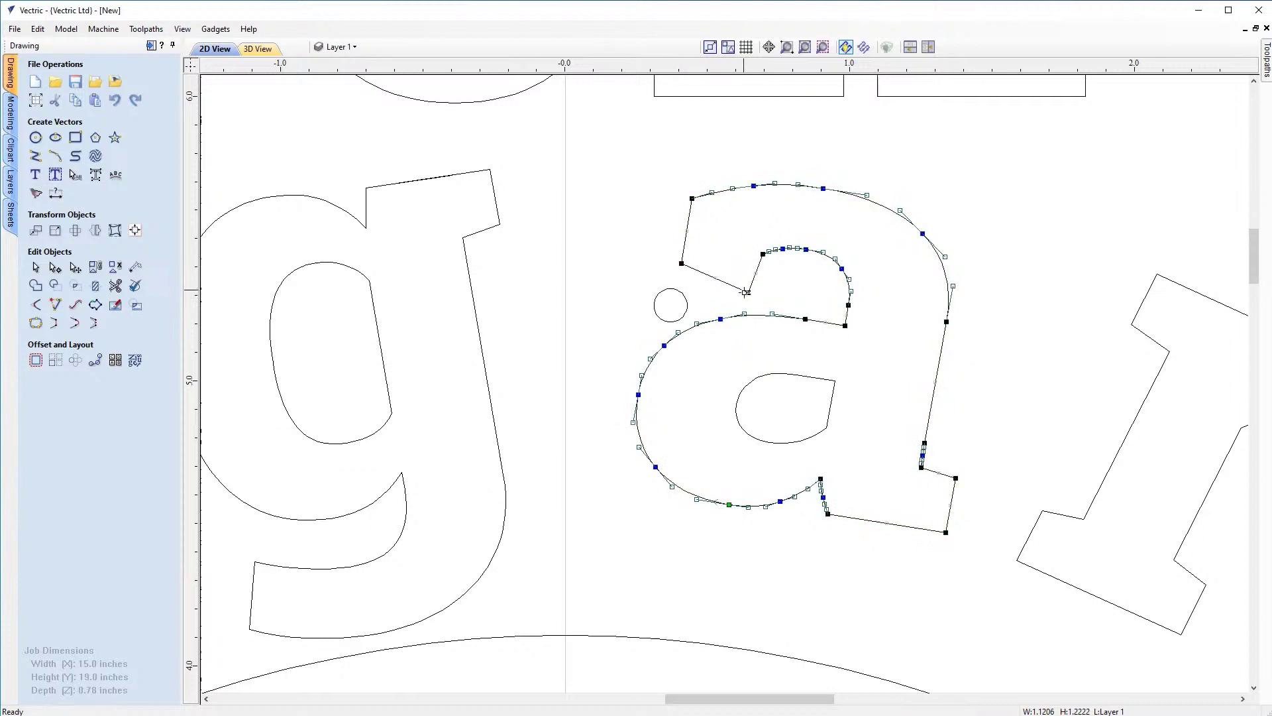
pyautogui.moveTo(748, 293); pyautogui.dragTo(756, 273)
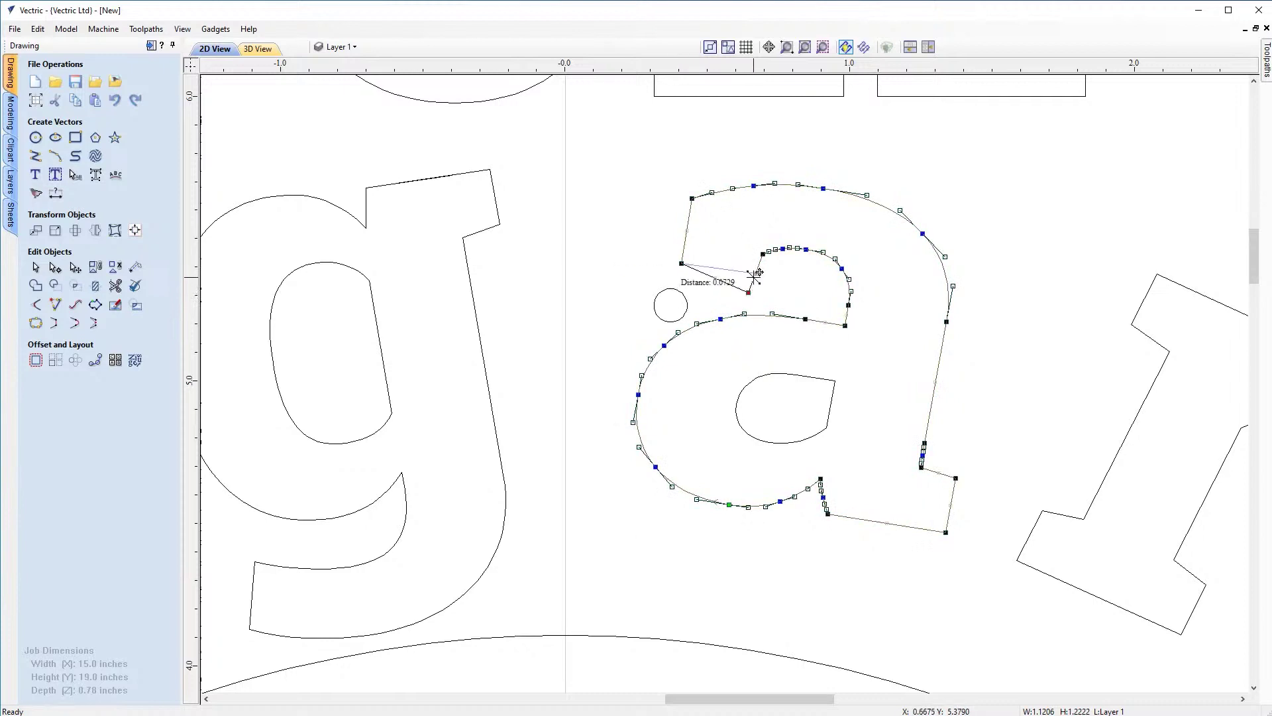
pyautogui.click(686, 312)
pyautogui.press('n')
pyautogui.click(670, 322)
pyautogui.moveTo(670, 304); pyautogui.dragTo(762, 290)
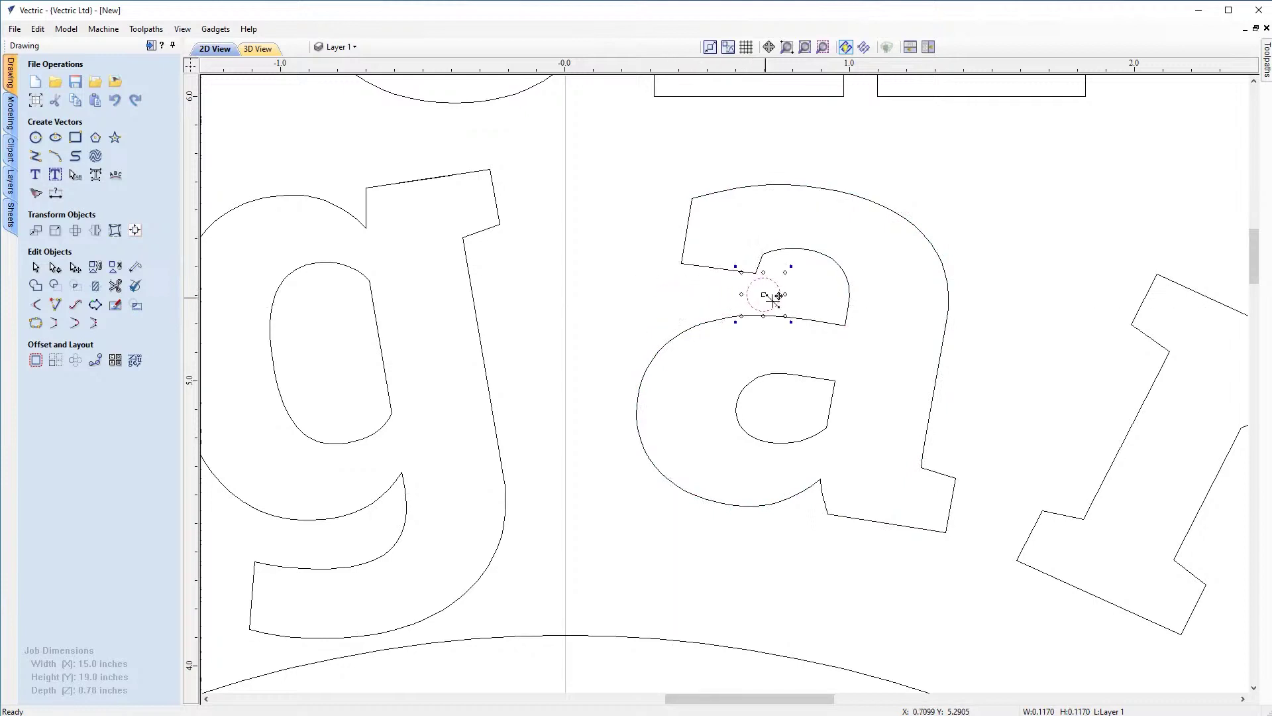
# Step: Move the 0.117-inch gauge circle into the gap between the two feet of the final n in "Biergarten"
pyautogui.scroll(-4, 781, 312)
pyautogui.scroll(-1, 950, 374)
pyautogui.moveTo(1012, 409); pyautogui.dragTo(825, 339, button='middle')
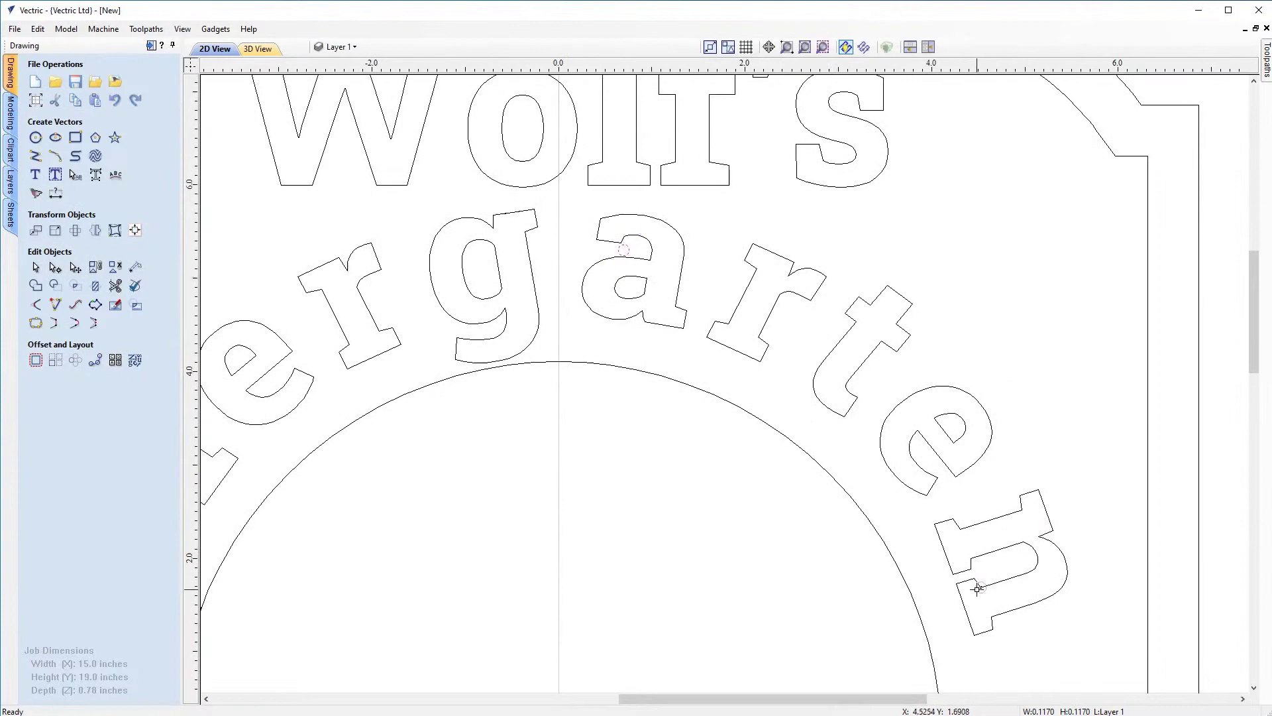
pyautogui.scroll(8, 964, 578)
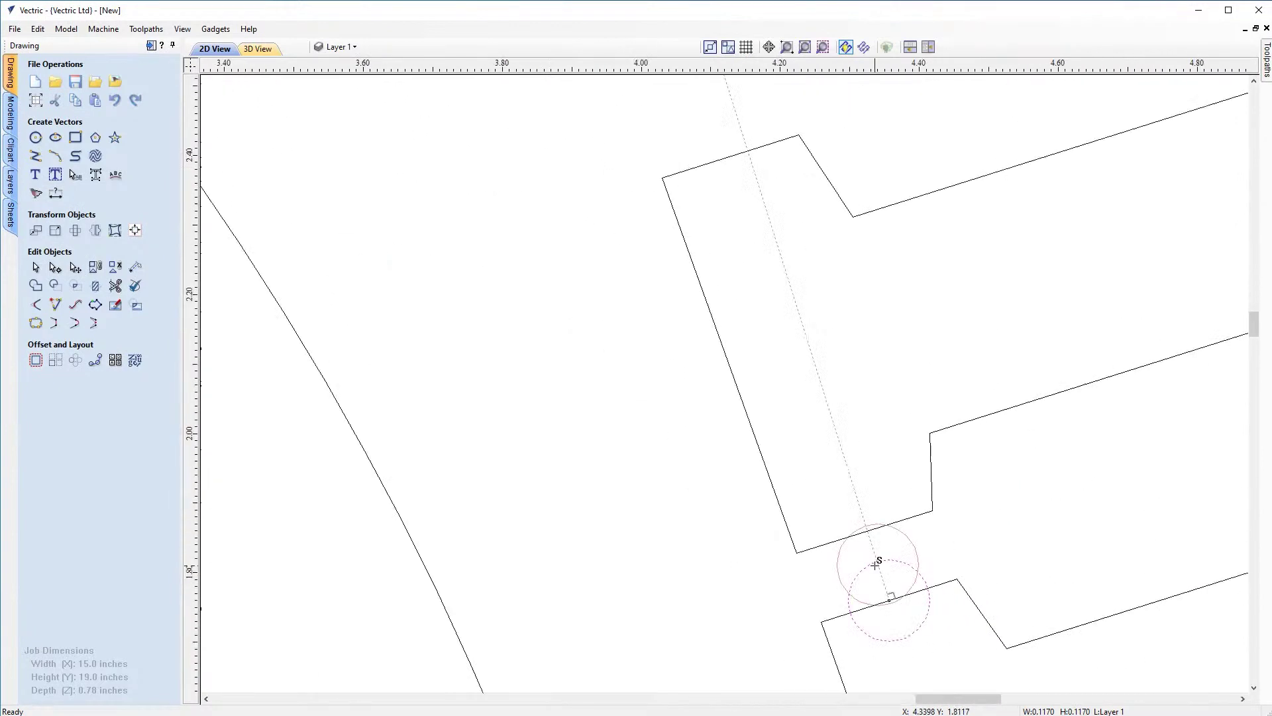
pyautogui.moveTo(876, 564); pyautogui.dragTo(877, 565)
# Step: Widen the gap between the n's feet by moving the upper foot's two corner nodes away from the gauge circle
pyautogui.click(807, 549)
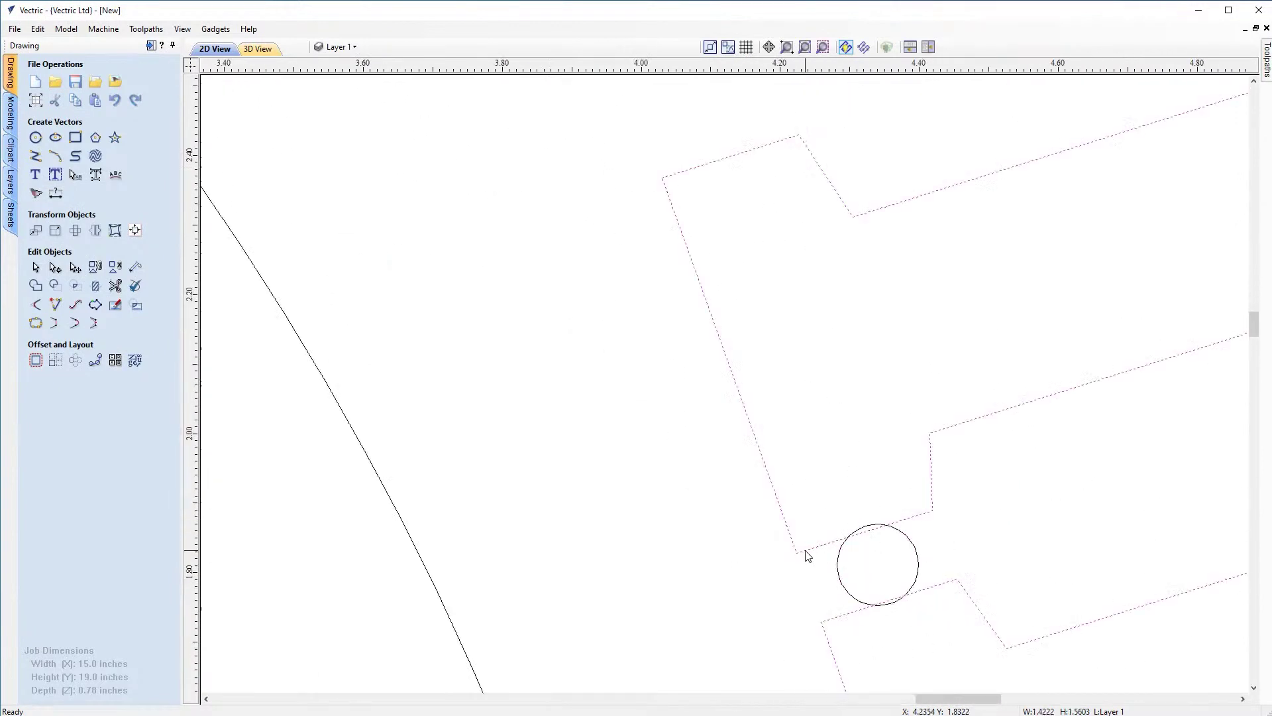
pyautogui.press('n')
pyautogui.moveTo(797, 551); pyautogui.dragTo(788, 530)
pyautogui.moveTo(930, 510); pyautogui.dragTo(932, 494)
# Step: Move the gauge circle out of the lettering to the blank area outside the border's upper-left curve
pyautogui.scroll(-10, 916, 574)
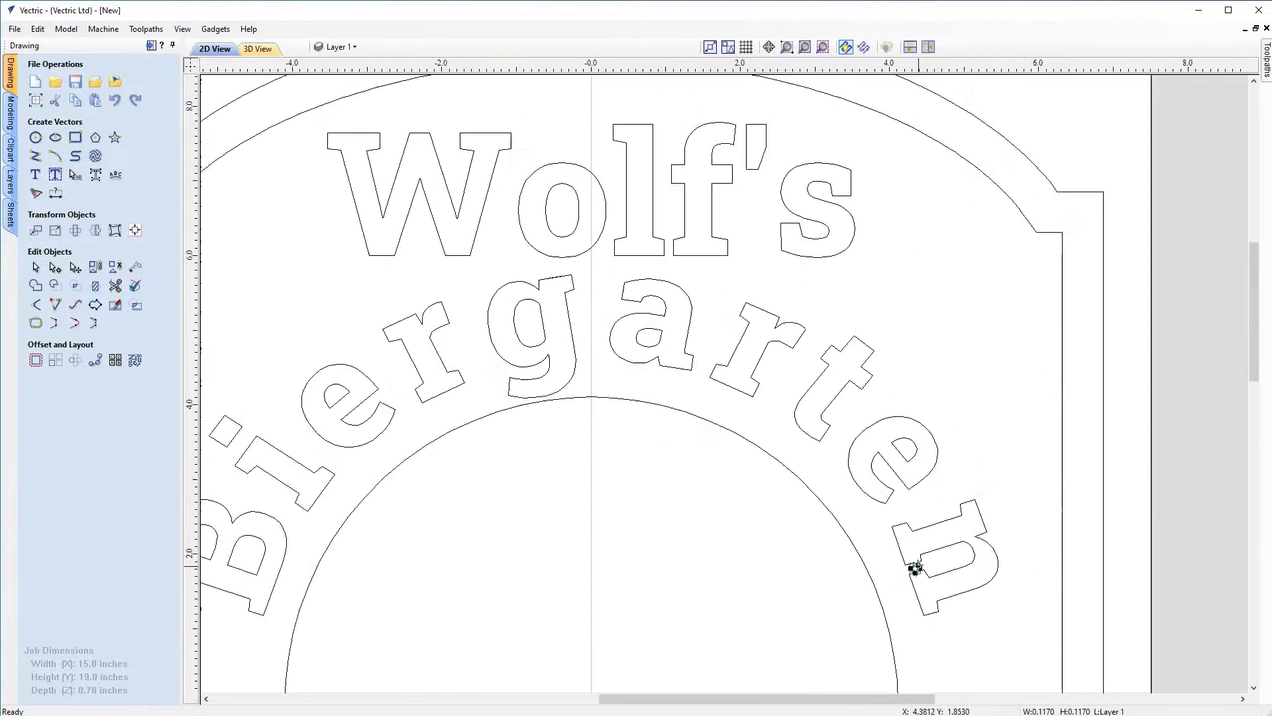
pyautogui.scroll(5, 898, 540)
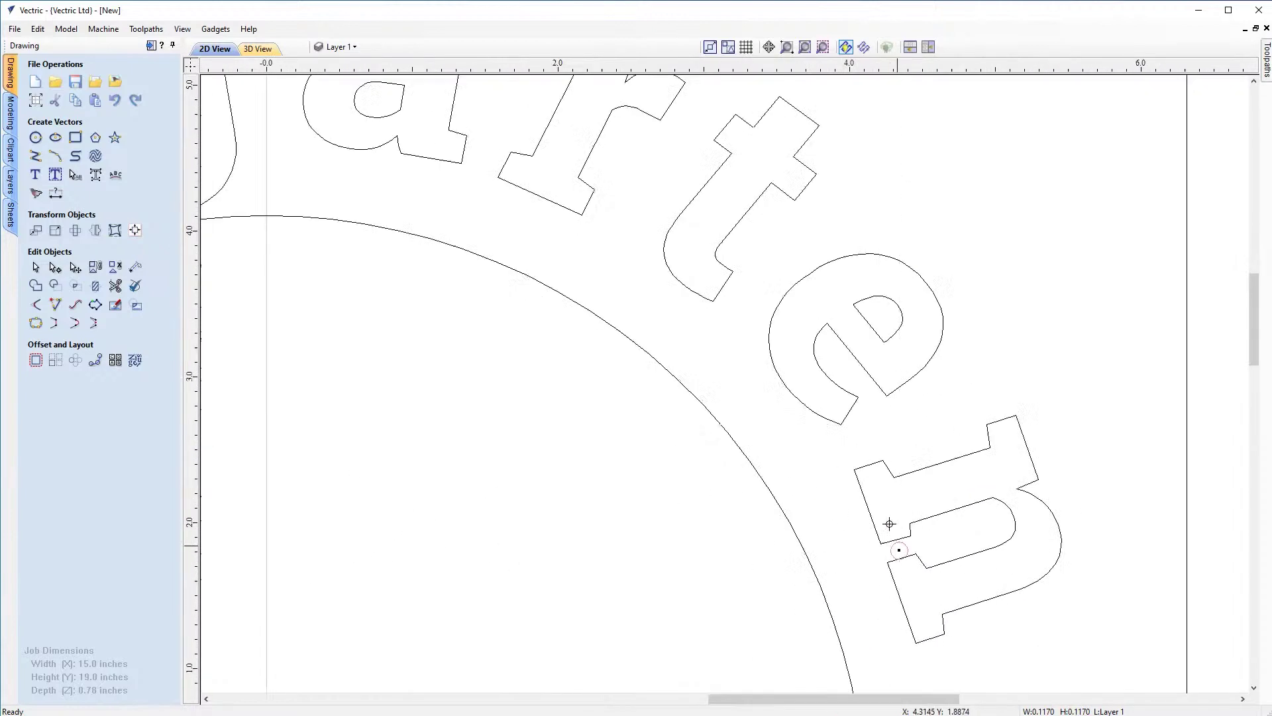
pyautogui.moveTo(530, 218); pyautogui.dragTo(389, 192)
pyautogui.scroll(-3, 391, 192)
pyautogui.scroll(-5, 391, 189)
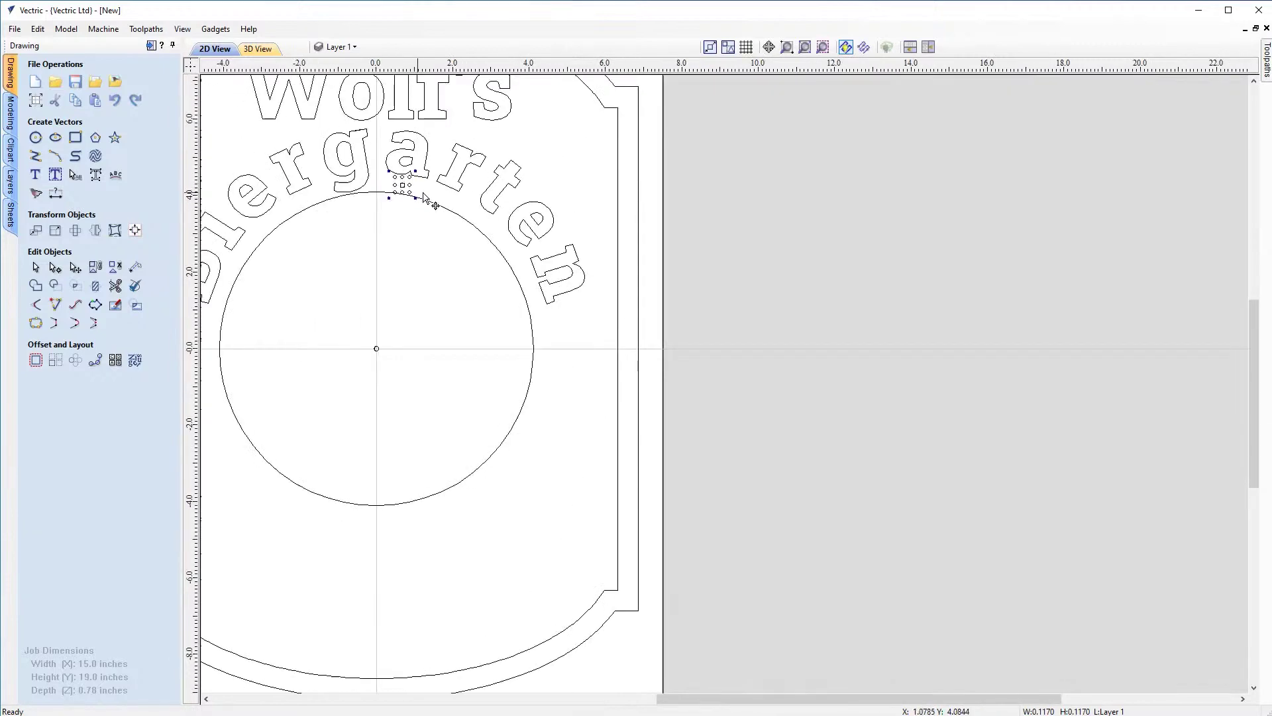
pyautogui.scroll(3, 737, 351)
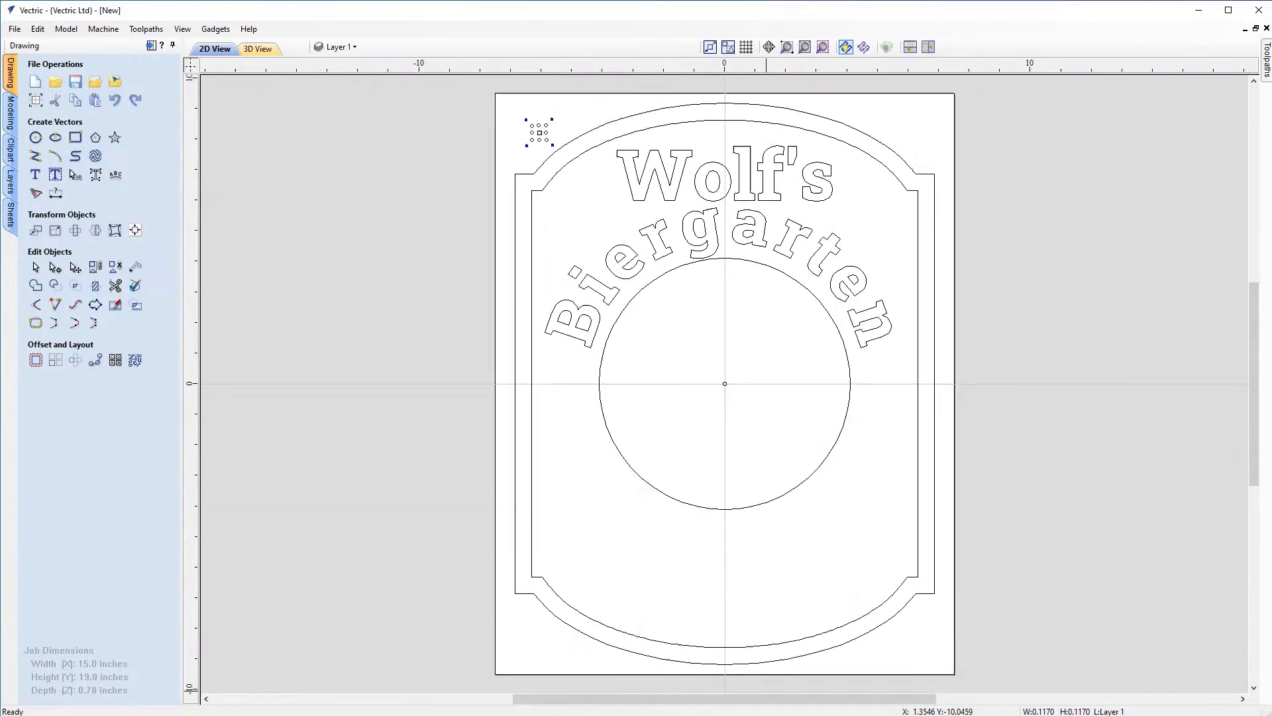
pyautogui.scroll(2, 742, 275)
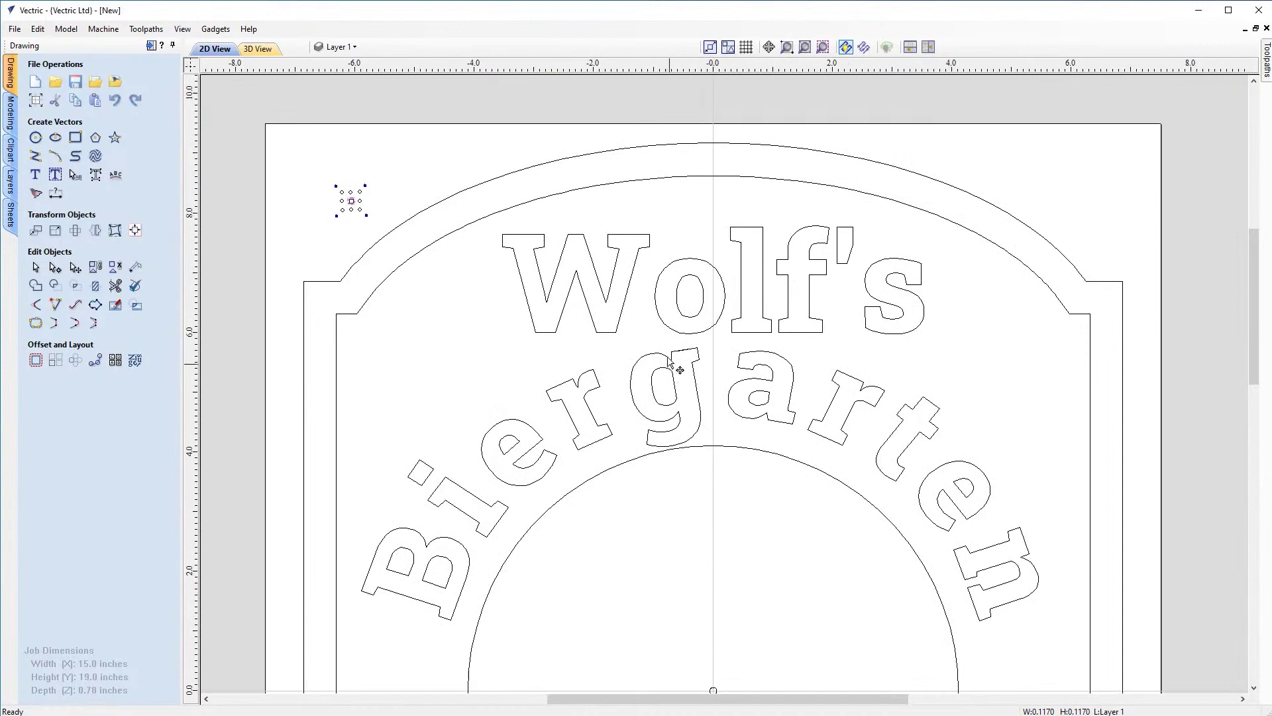
# Step: Tighten the letter spacing of "Wolf's", closing the gaps between W and o and before the s, undoing one excessive adjustment
pyautogui.click(743, 281)
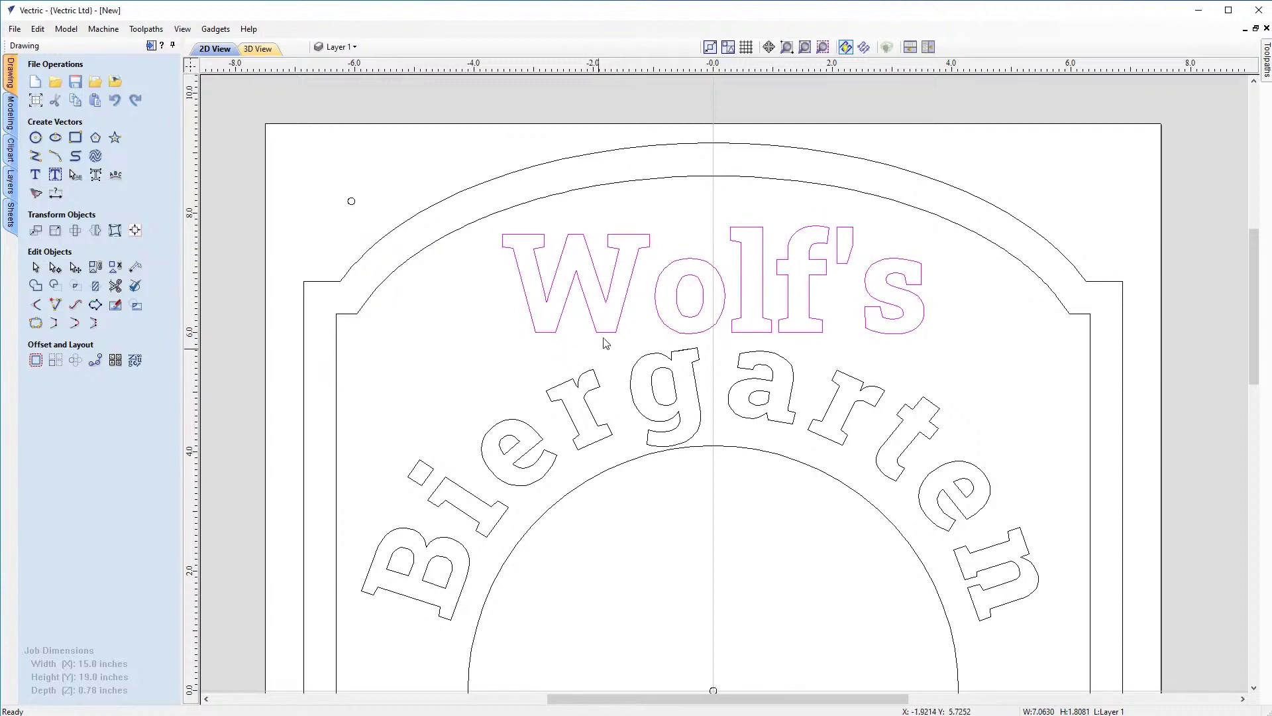
pyautogui.click(71, 171)
pyautogui.moveTo(654, 298); pyautogui.dragTo(638, 307)
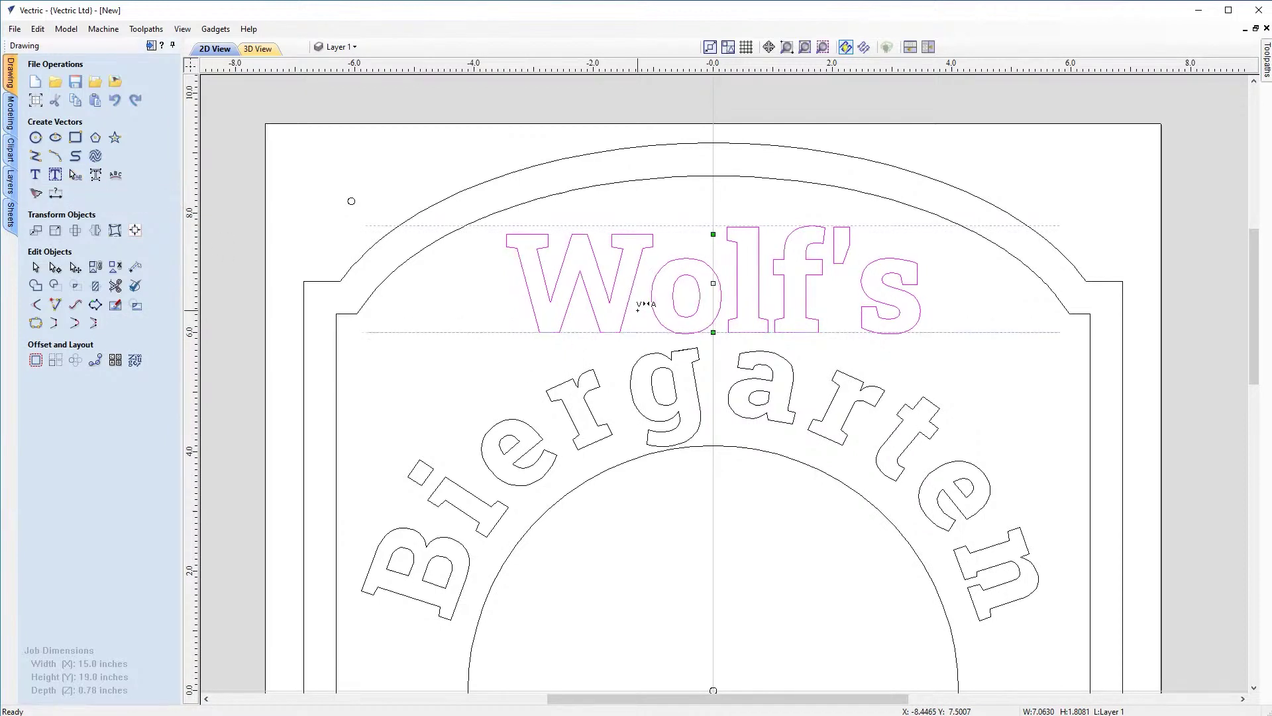
pyautogui.click(850, 300)
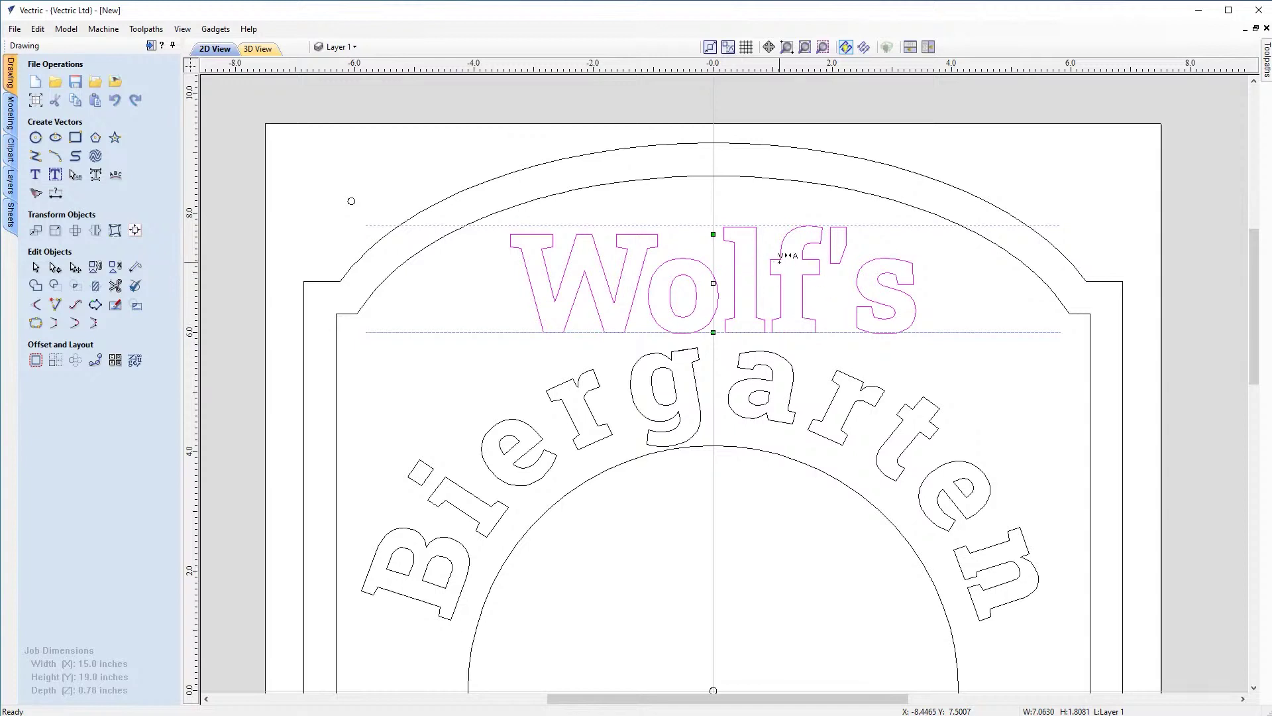
pyautogui.click(824, 313)
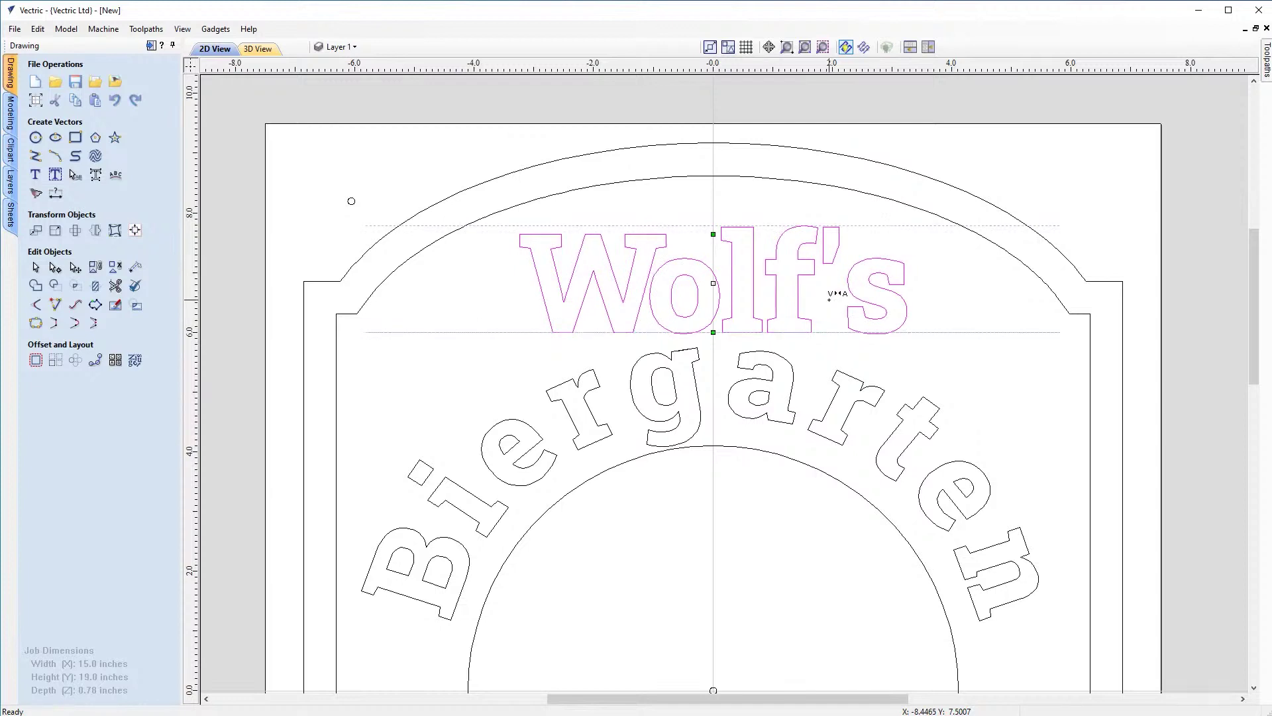
pyautogui.hotkey('ctrl', 'z')
pyautogui.click(849, 284)
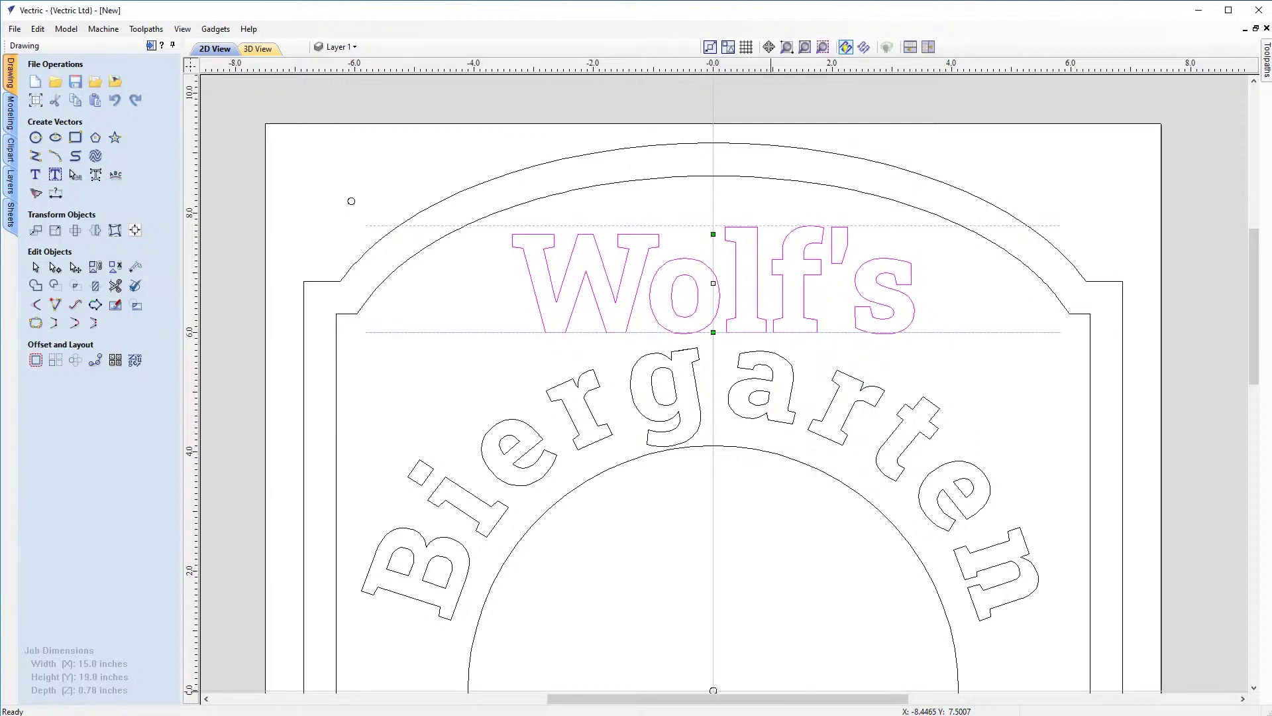
# Step: Import the "Oktoberfest Layout" 3D model from the Oktoberfest Model Pack folder on the Desktop
pyautogui.click(821, 50)
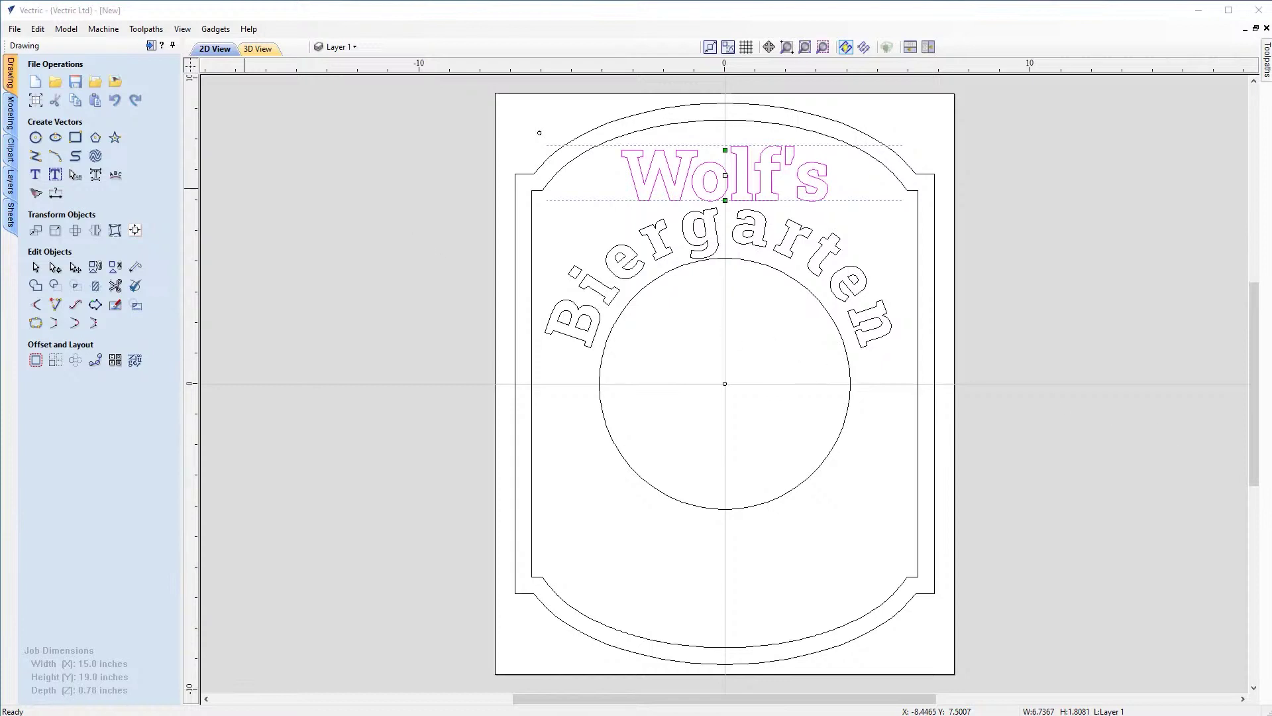
pyautogui.click(15, 31)
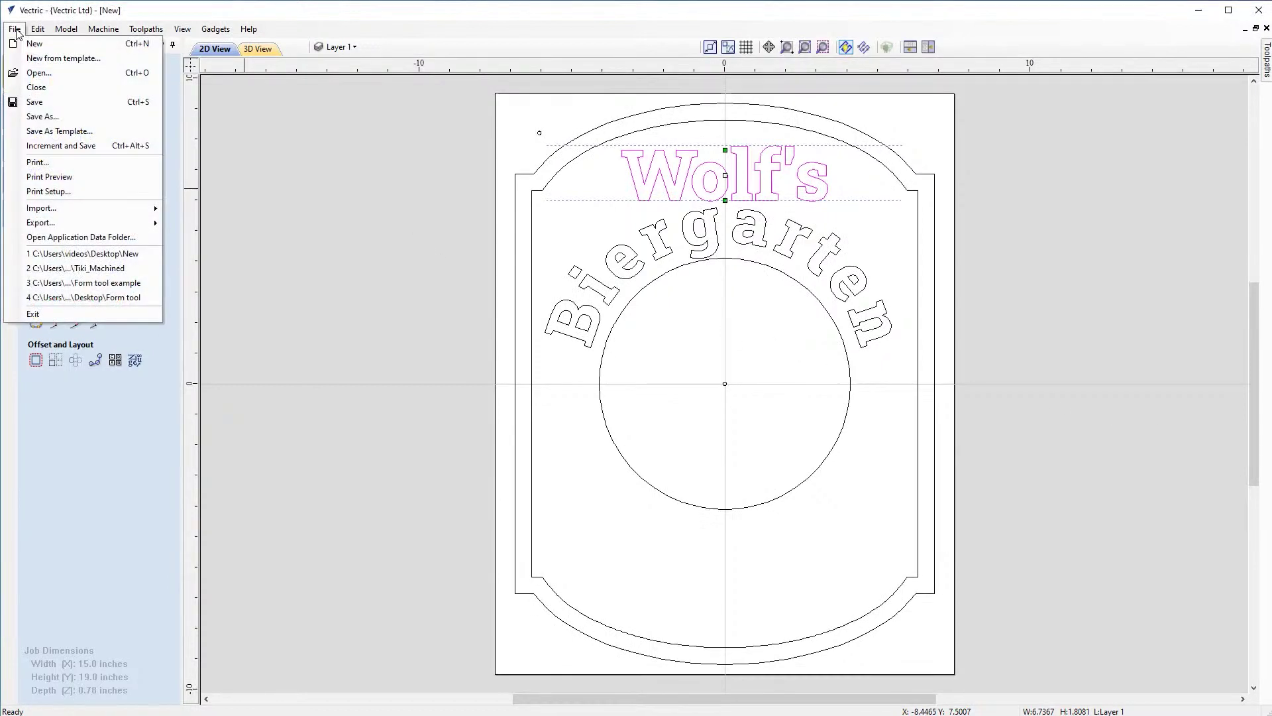
pyautogui.moveTo(111, 211)
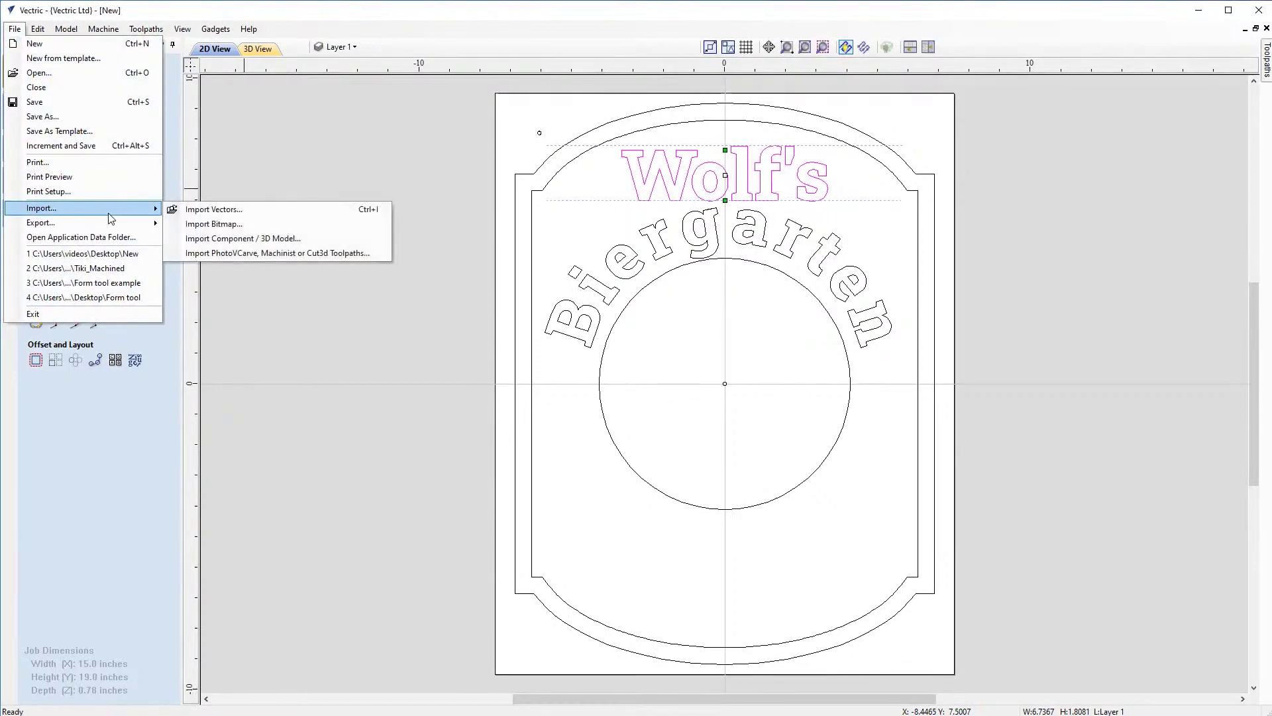
pyautogui.click(229, 238)
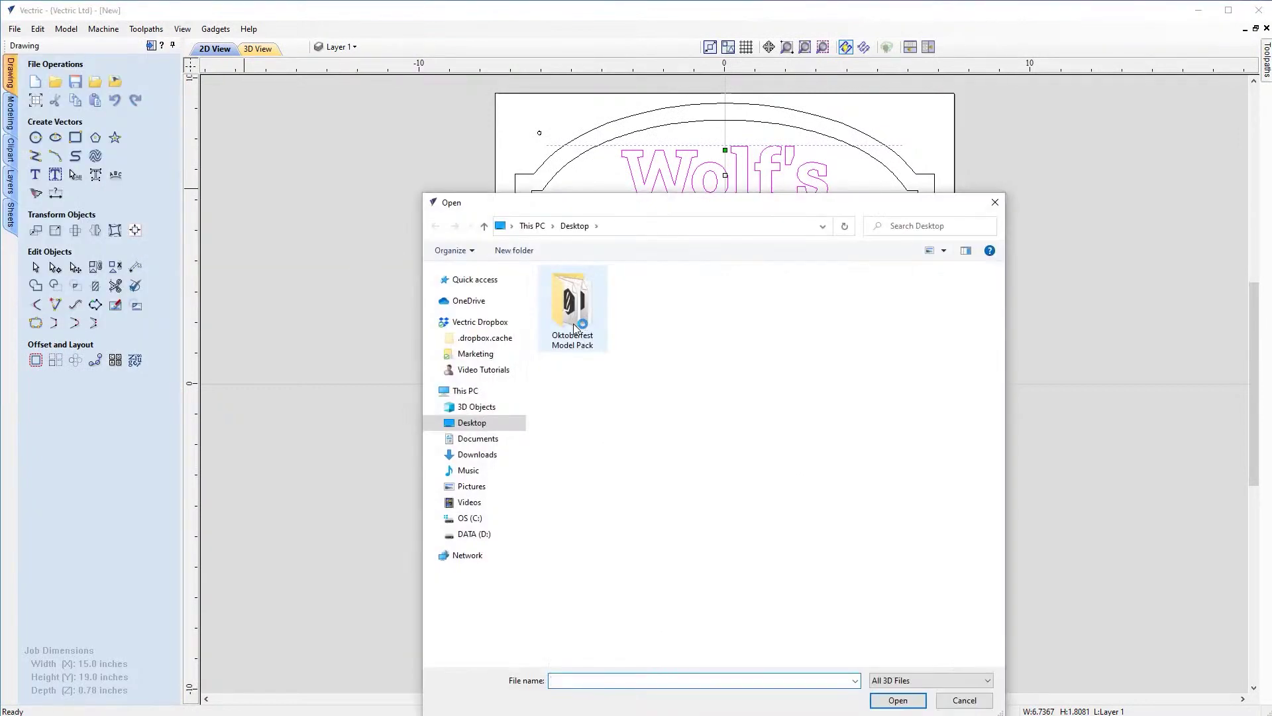
pyautogui.doubleClick(570, 305)
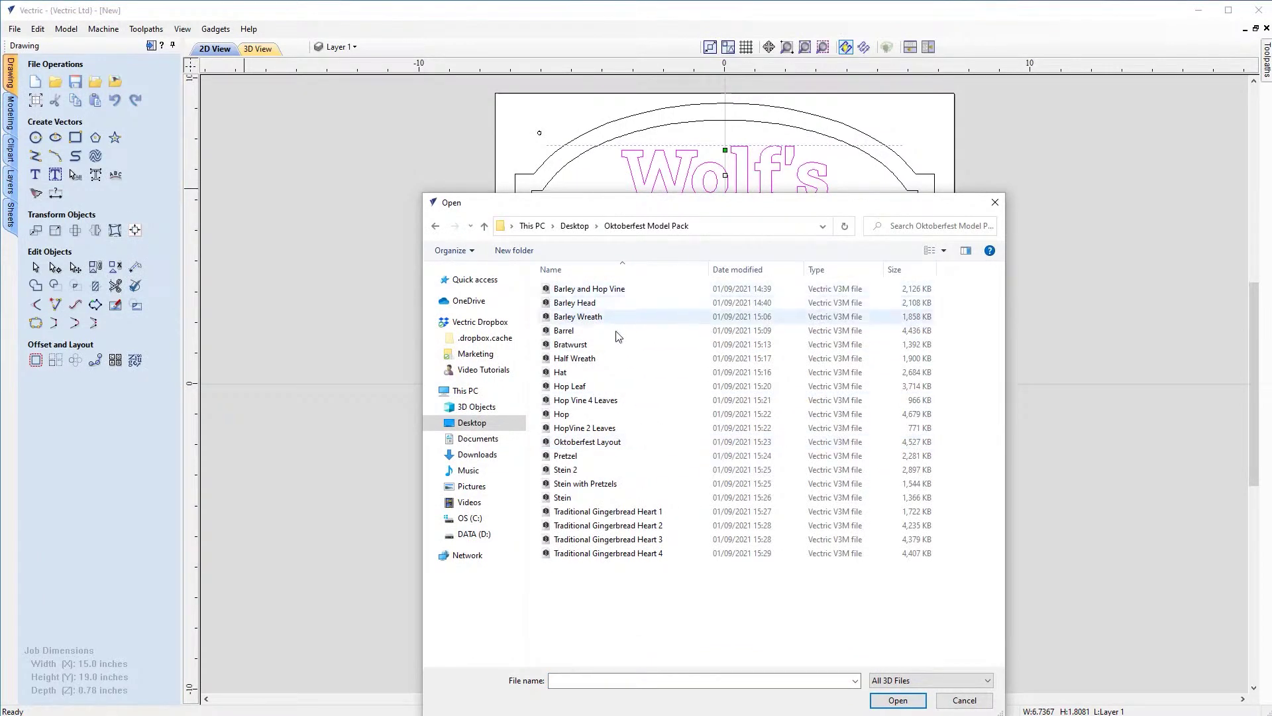
pyautogui.click(570, 444)
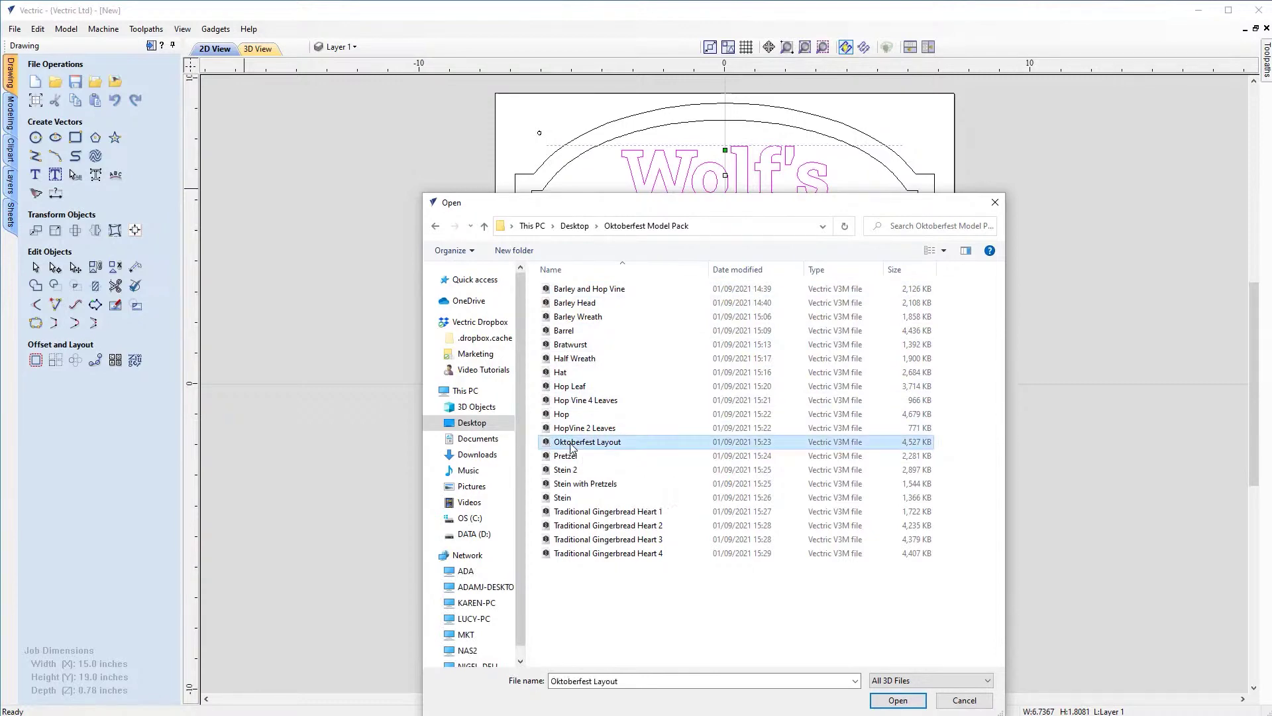
pyautogui.click(896, 701)
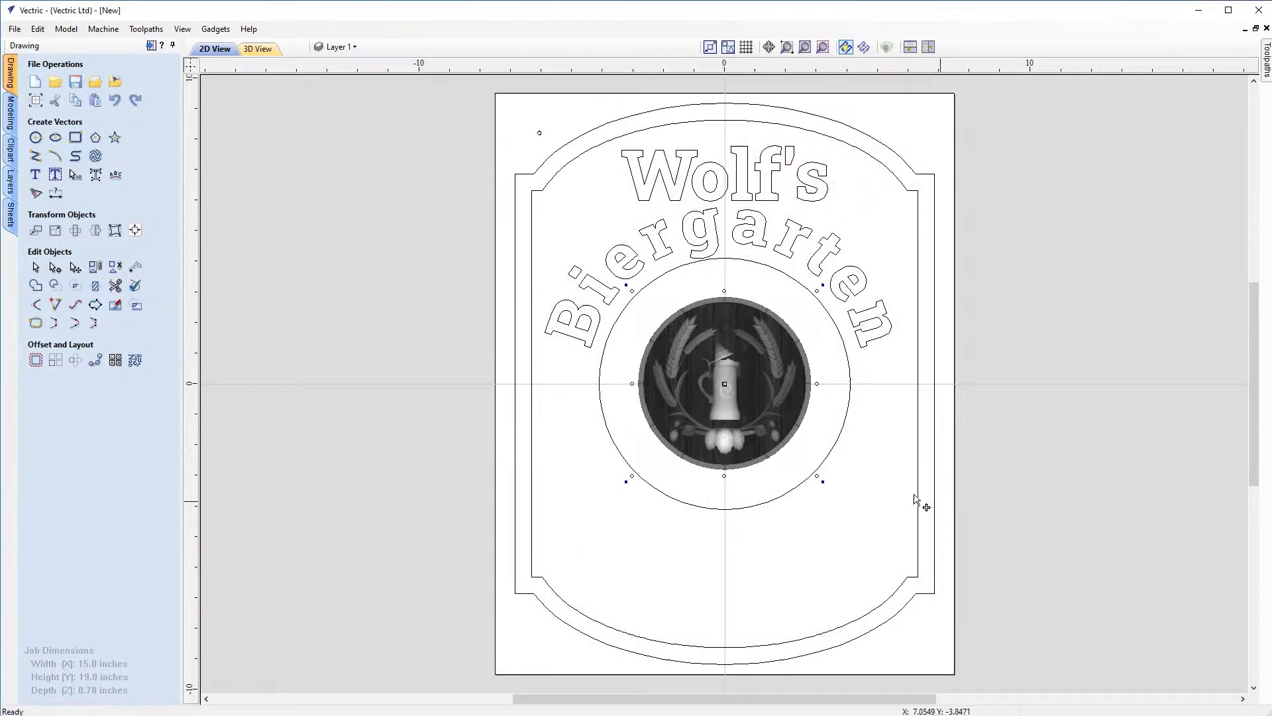
# Step: Enlarge the imported round model about its centre to about 8 inches wide, just inside the central circle
pyautogui.moveTo(818, 476); pyautogui.dragTo(884, 505)
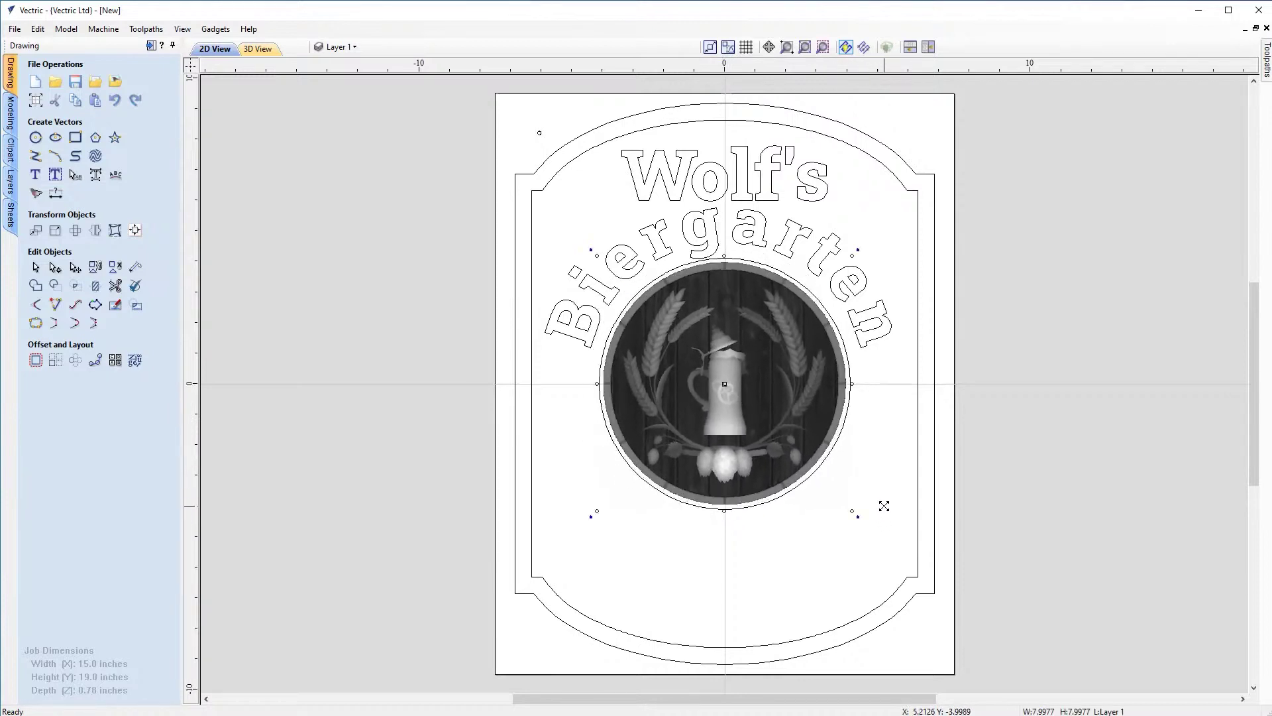
pyautogui.click(884, 506)
# Step: Create a vector boundary around the Oktoberfest Layout component and check its outline against the central circle
pyautogui.click(776, 390)
pyautogui.click(11, 106)
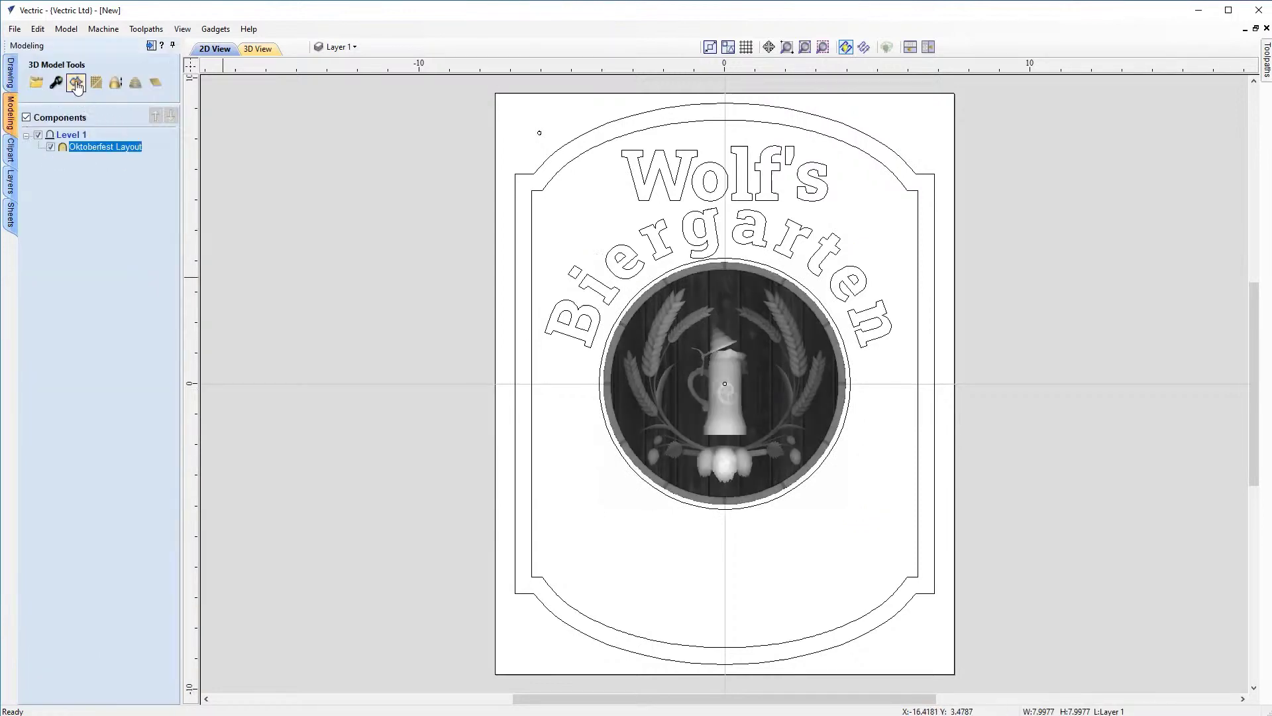
pyautogui.scroll(3, 677, 288)
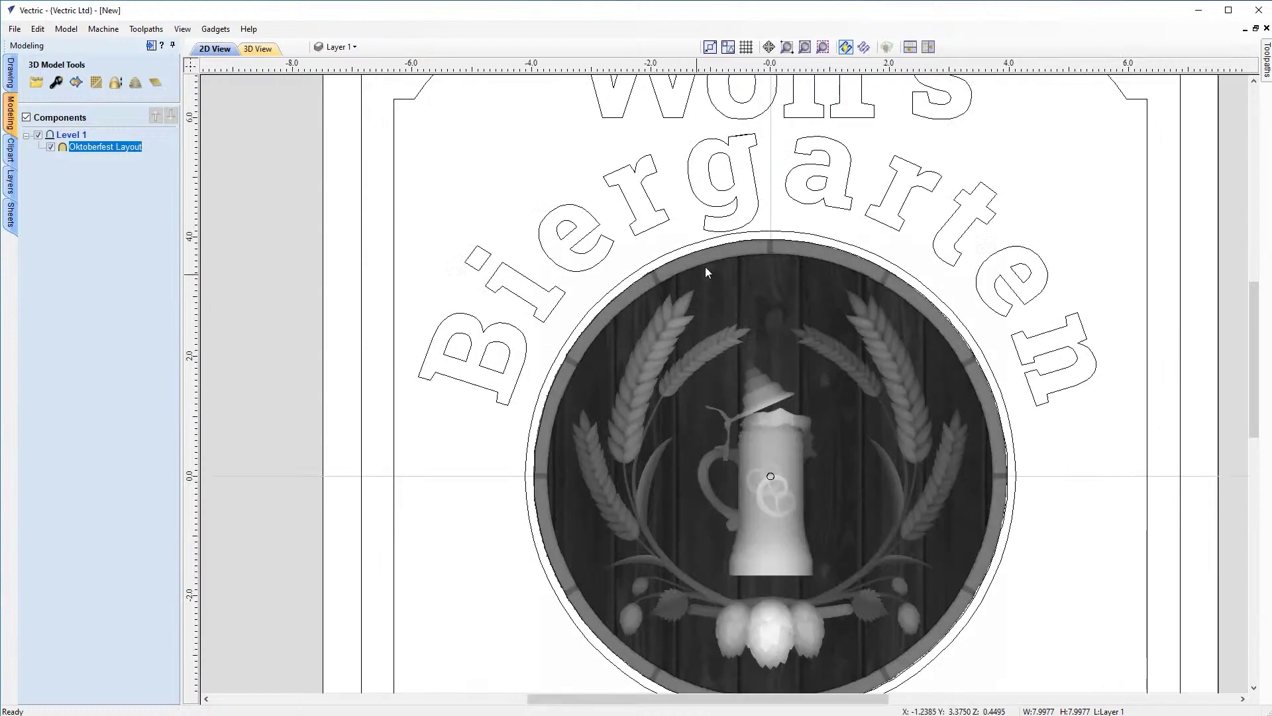
pyautogui.click(1081, 477)
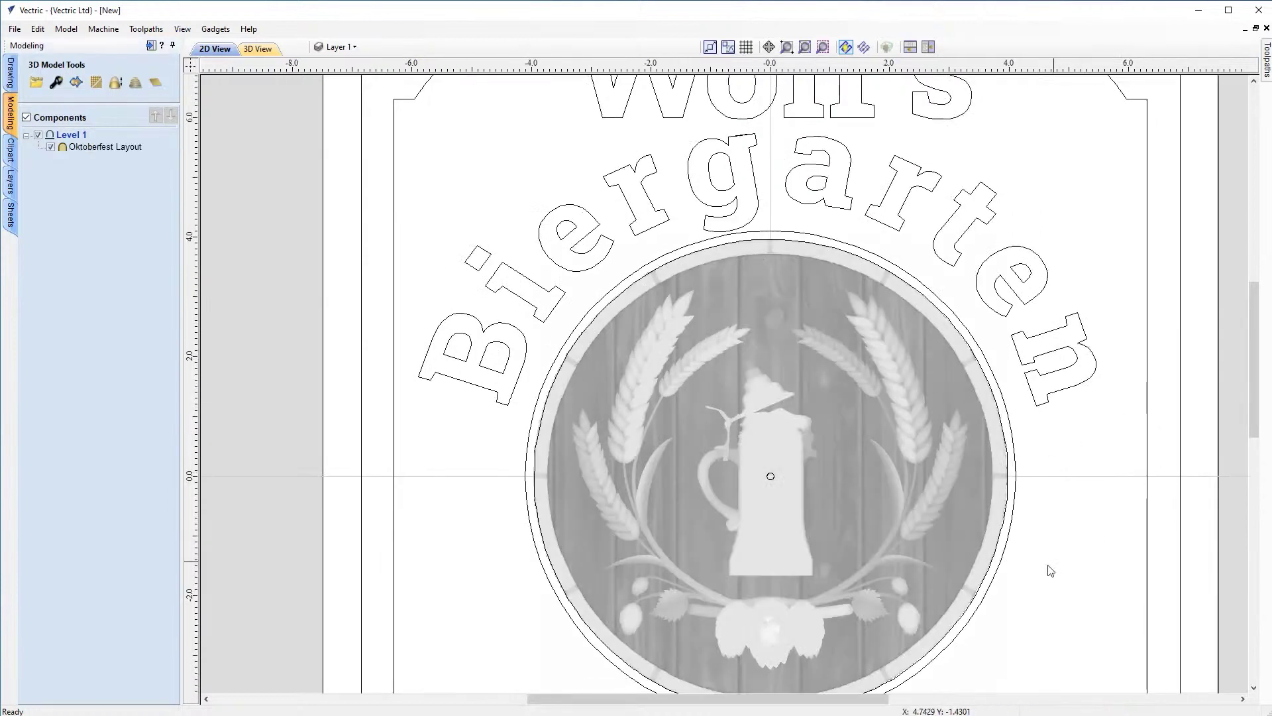
pyautogui.scroll(-4, 1057, 468)
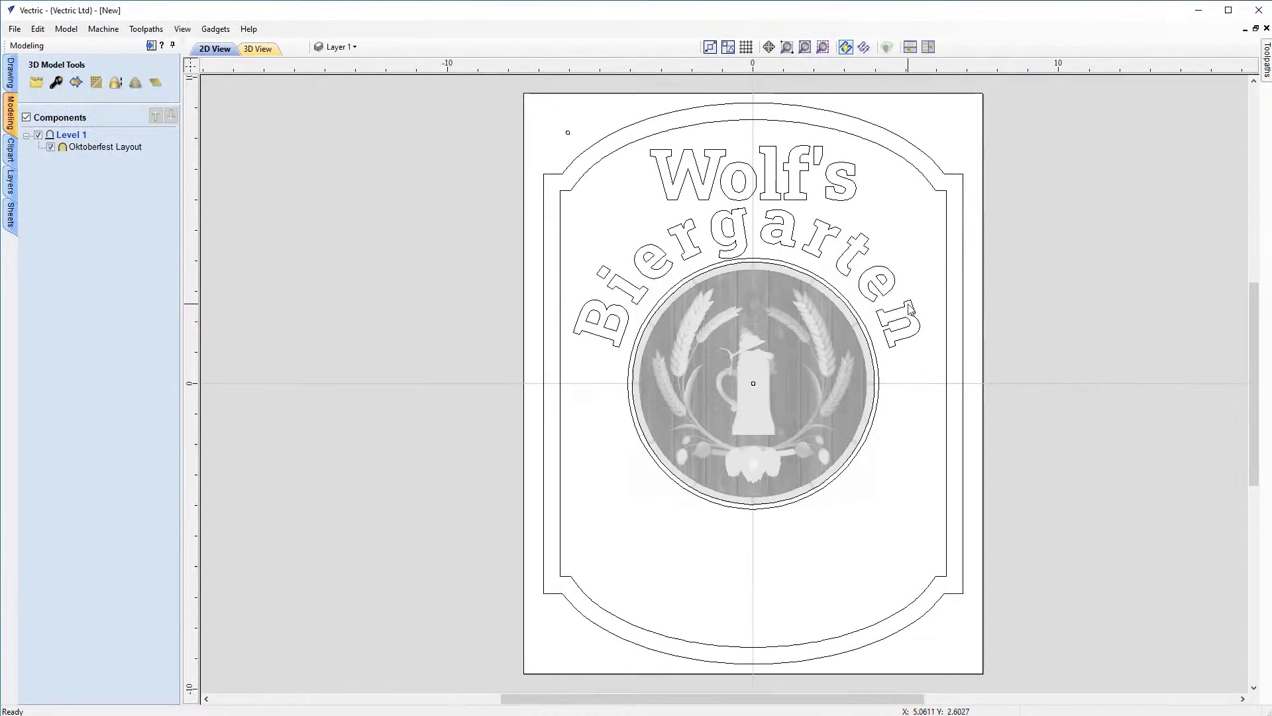
pyautogui.click(805, 47)
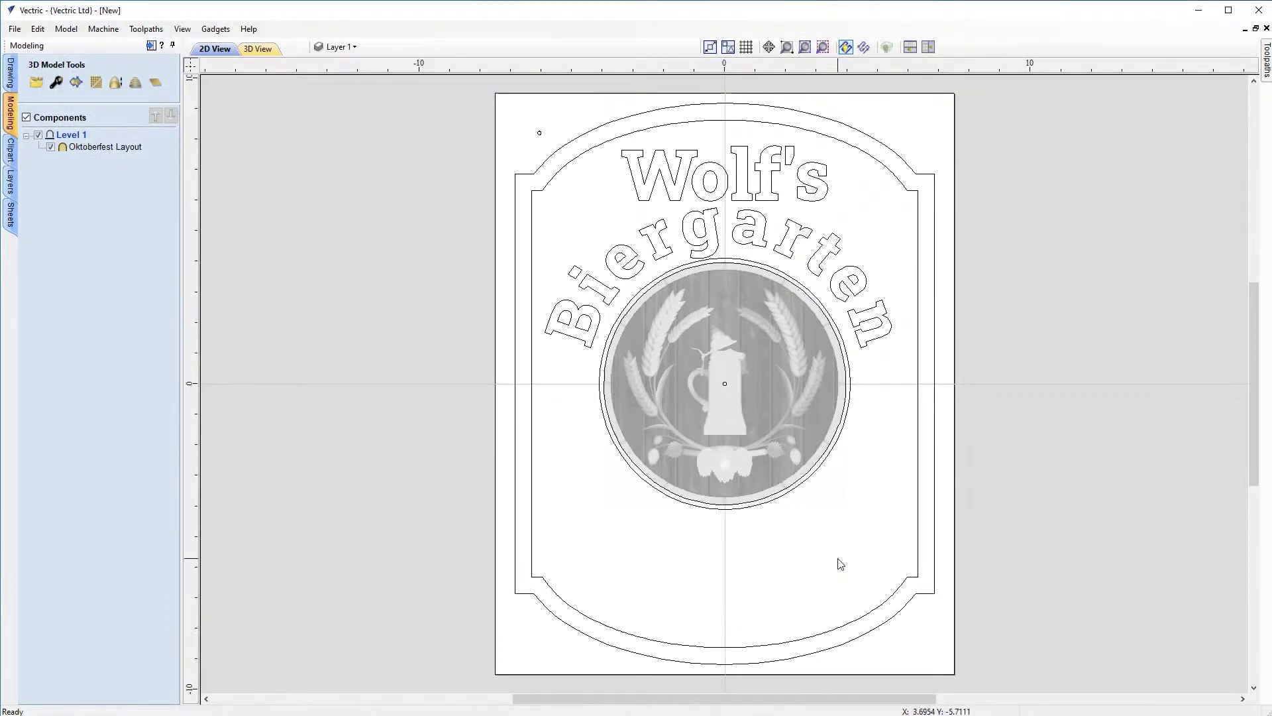
# Step: Place the Banner clipart from the Ribbons (Banners) library folder below the central circle, about 5.7 × 1.6 inches
pyautogui.click(11, 149)
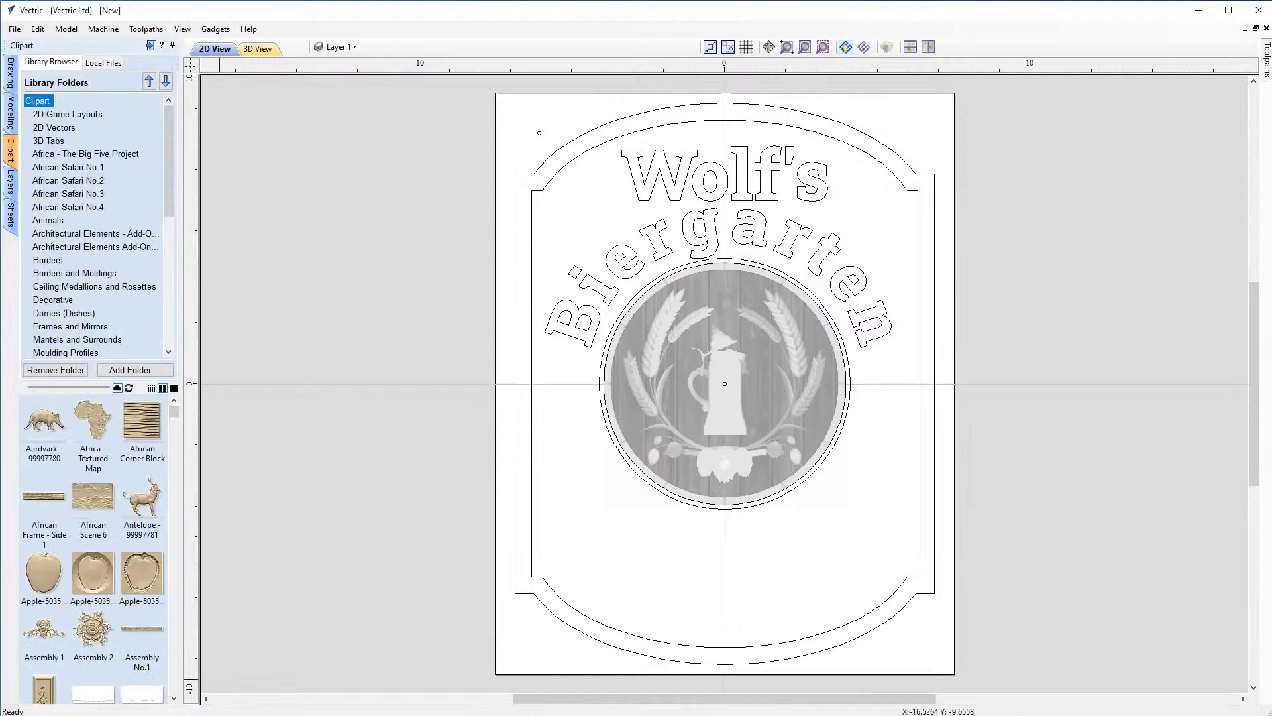
pyautogui.moveTo(173, 183); pyautogui.dragTo(171, 277)
pyautogui.click(90, 193)
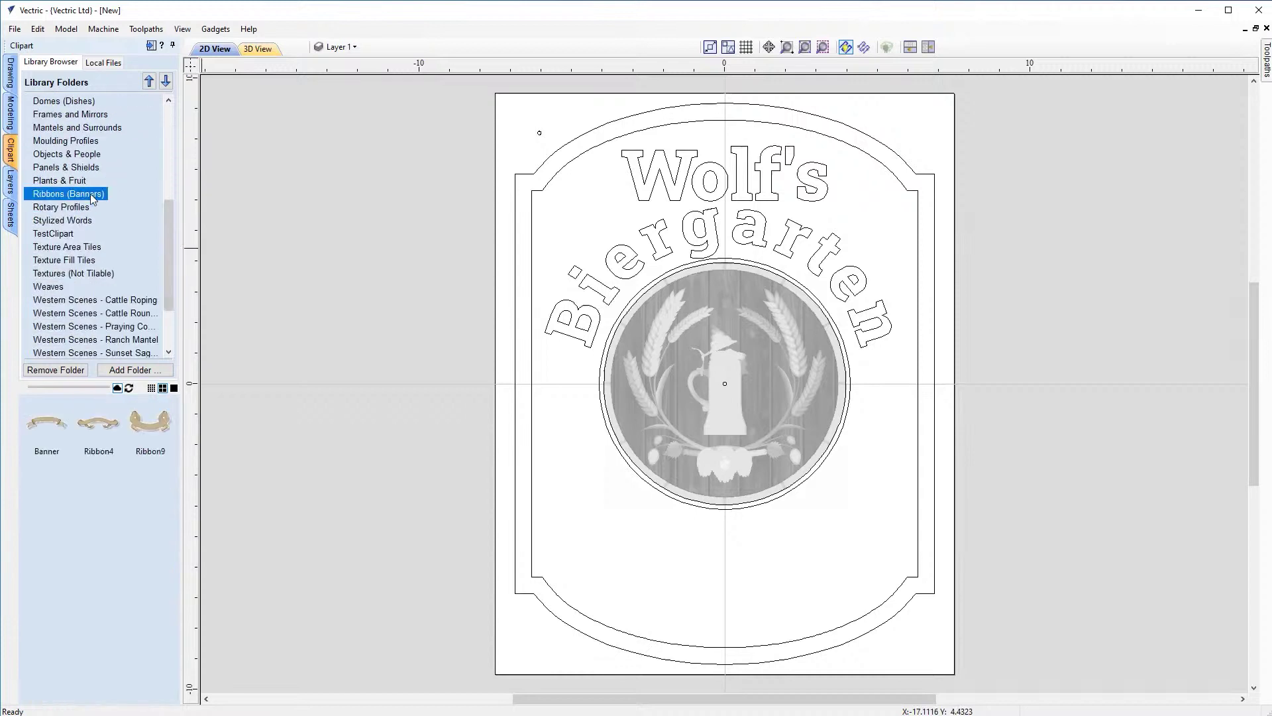
pyautogui.moveTo(47, 424); pyautogui.dragTo(713, 568)
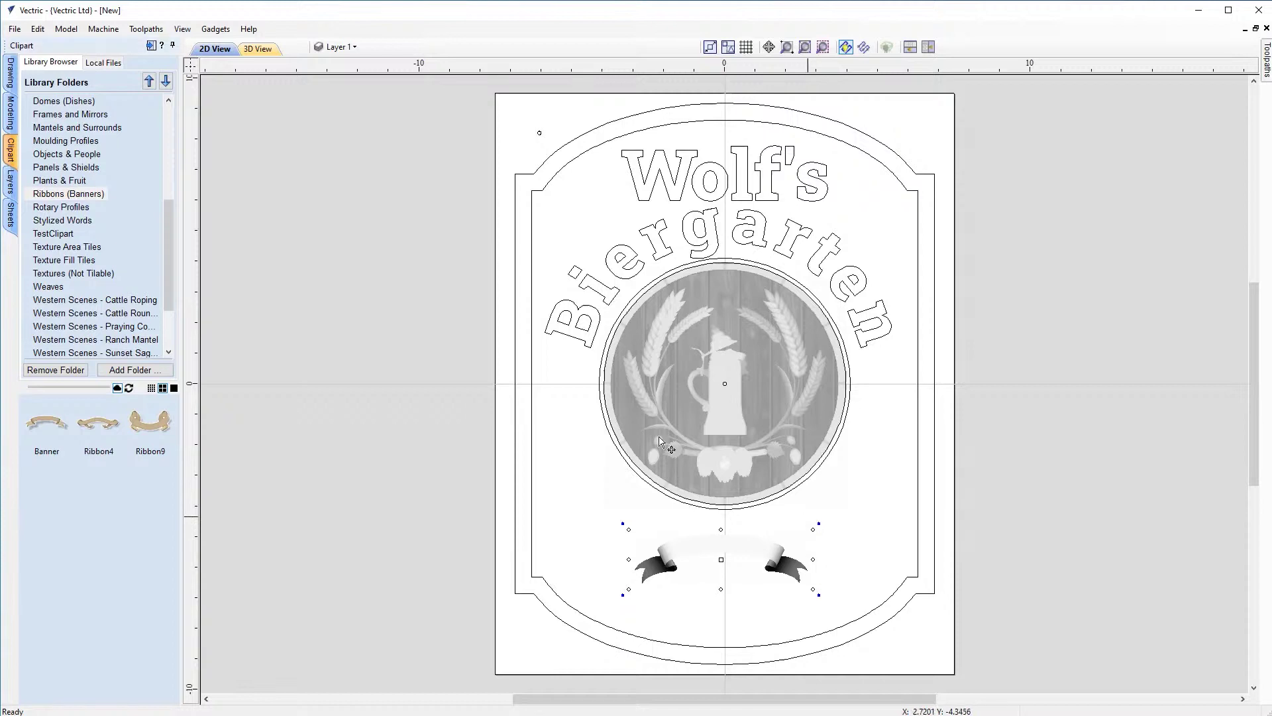
# Step: Rotate the banner by a relative angle of 180 degrees about its centre
pyautogui.click(10, 73)
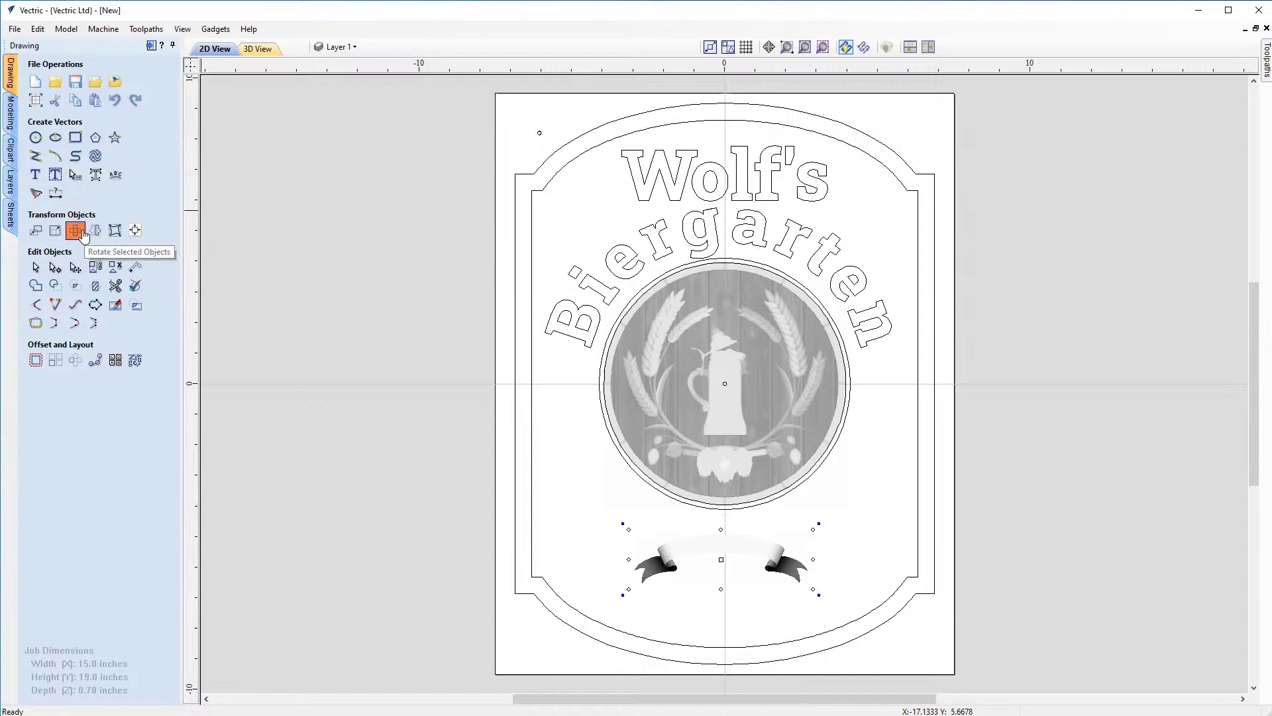
pyautogui.click(75, 230)
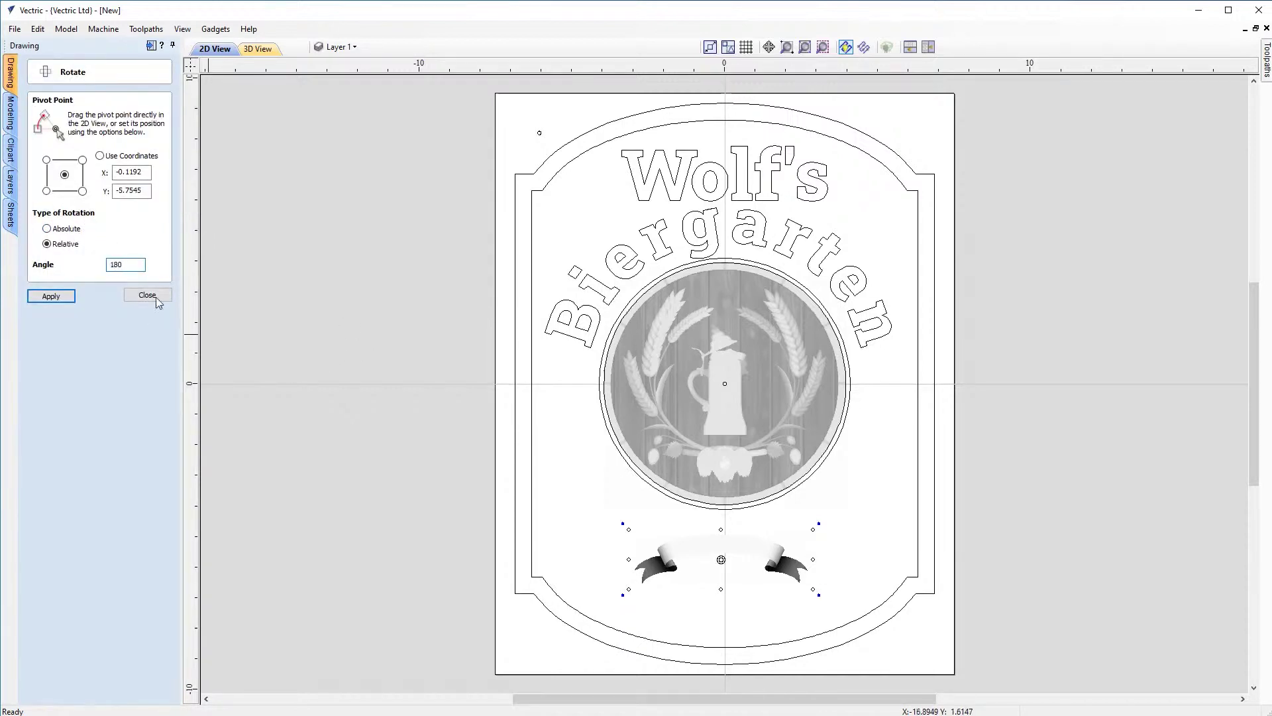
pyautogui.click(51, 296)
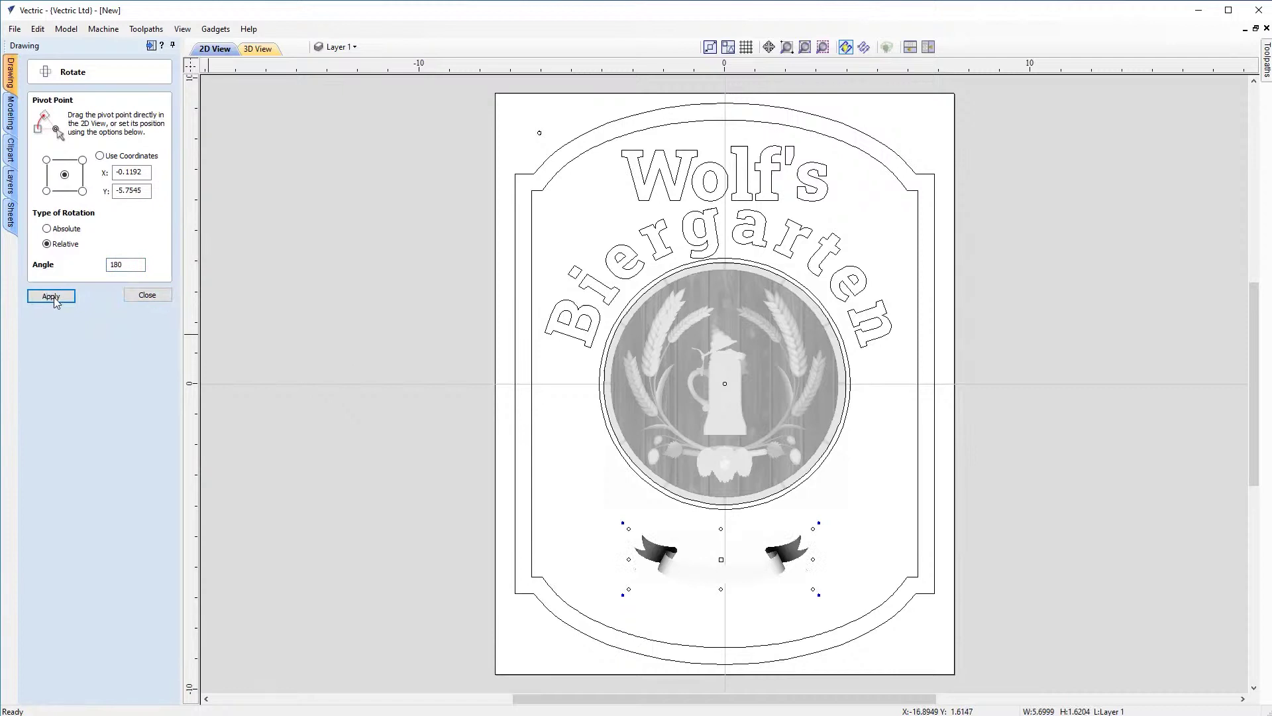
pyautogui.click(144, 296)
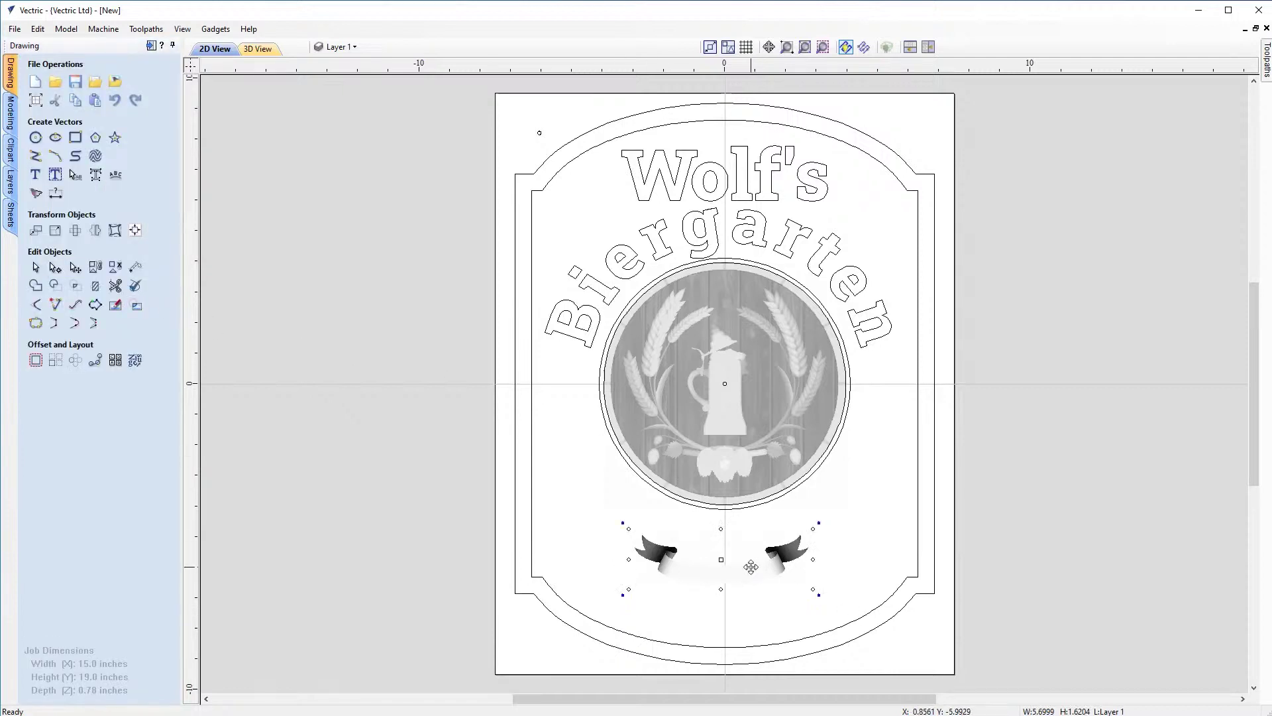
# Step: Enlarge the banner about its centre to about 8.8 × 2.5 inches
pyautogui.moveTo(814, 528); pyautogui.dragTo(866, 513)
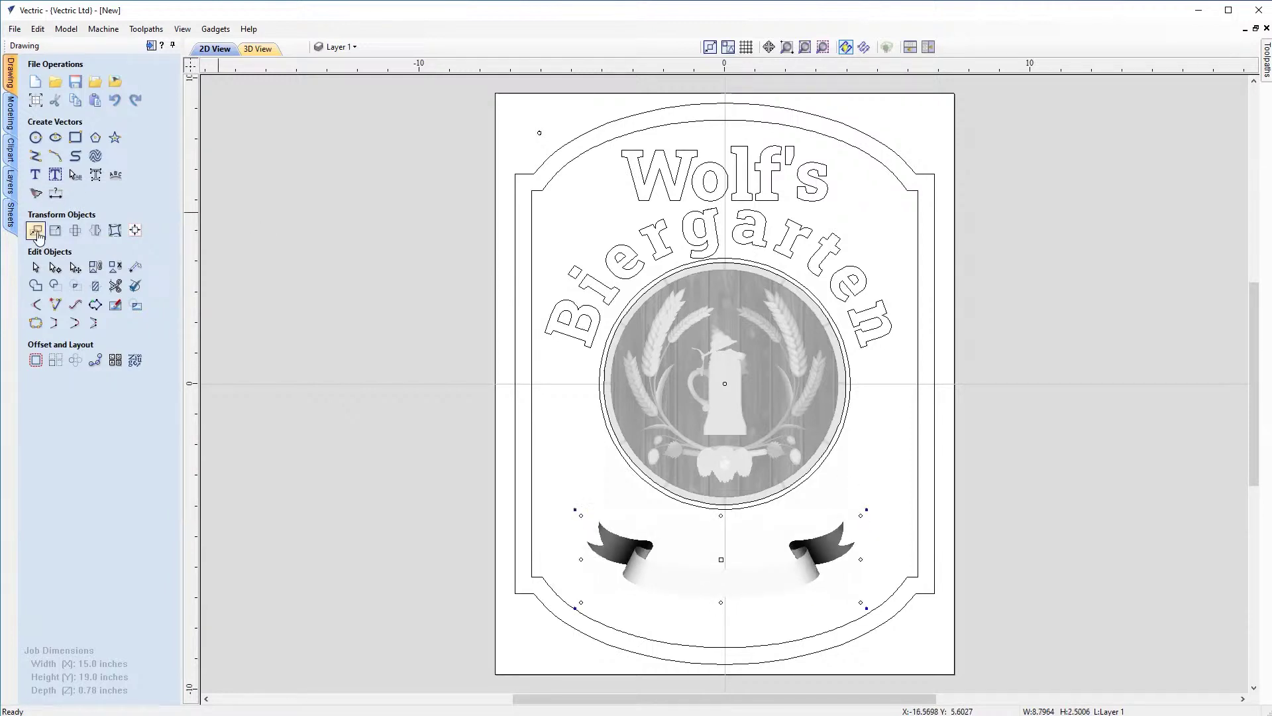
pyautogui.click(36, 231)
pyautogui.click(147, 252)
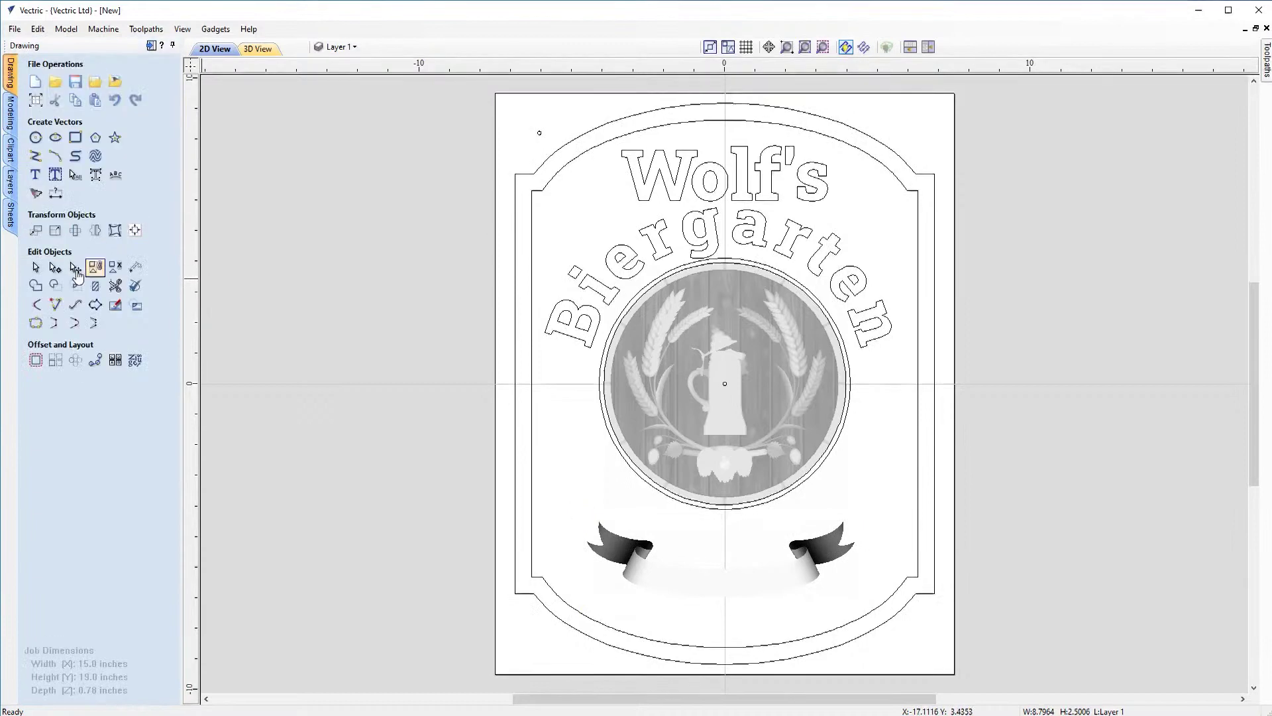
# Step: Scale the banner proportionally to 11.5165 × 3.2739 inches and centre it horizontally just below the round model
pyautogui.click(56, 230)
pyautogui.doubleClick(84, 263)
pyautogui.write('11.51')
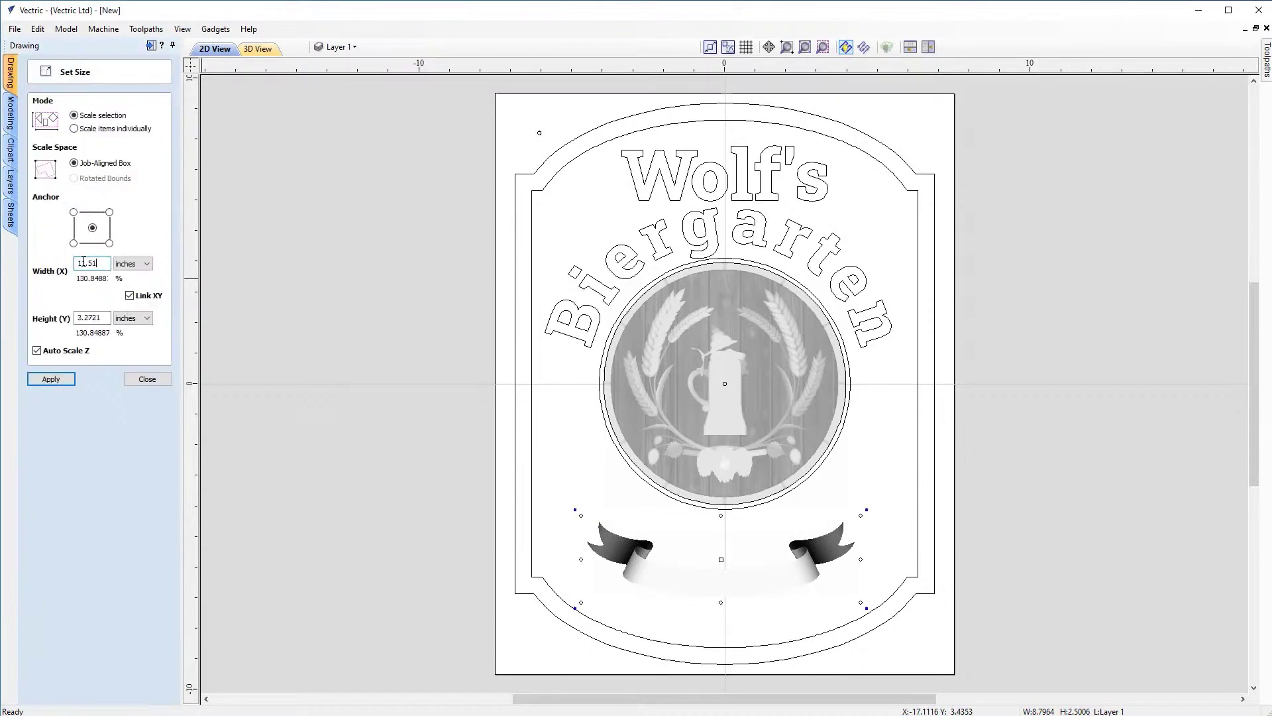
pyautogui.doubleClick(96, 318)
pyautogui.write('3.27')
pyautogui.click(53, 379)
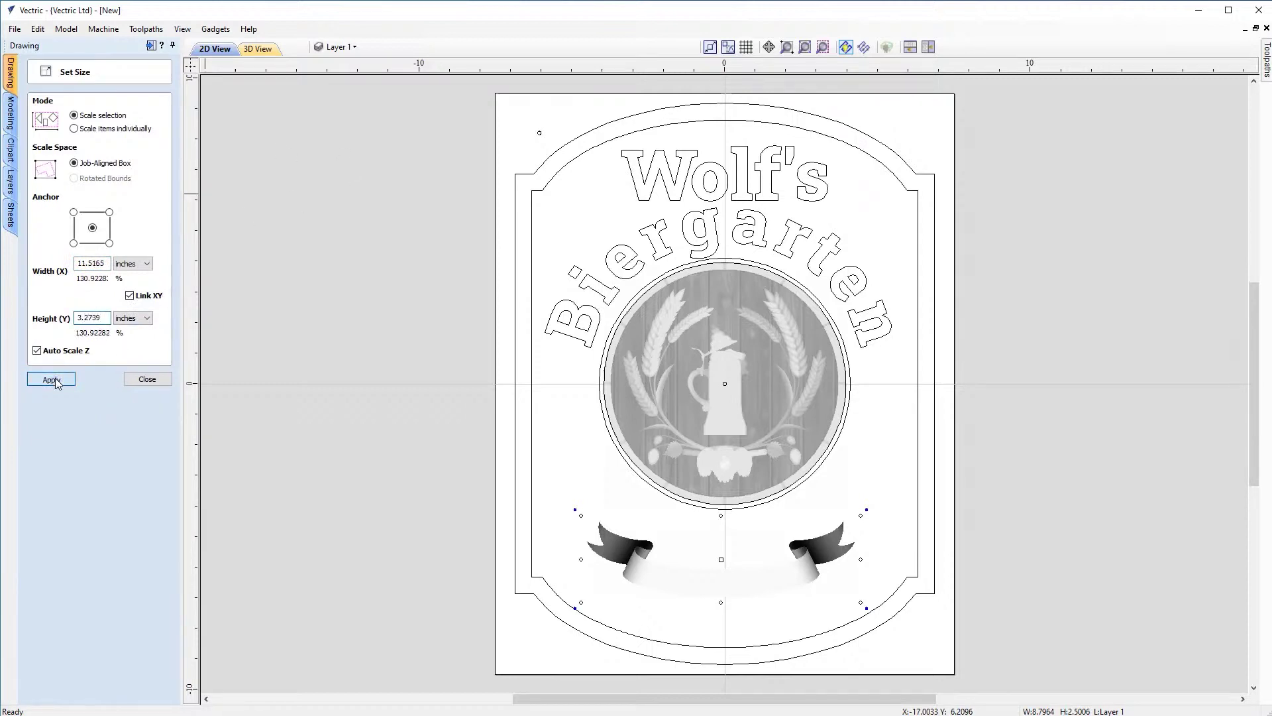
pyautogui.click(147, 379)
pyautogui.moveTo(729, 584); pyautogui.dragTo(724, 548)
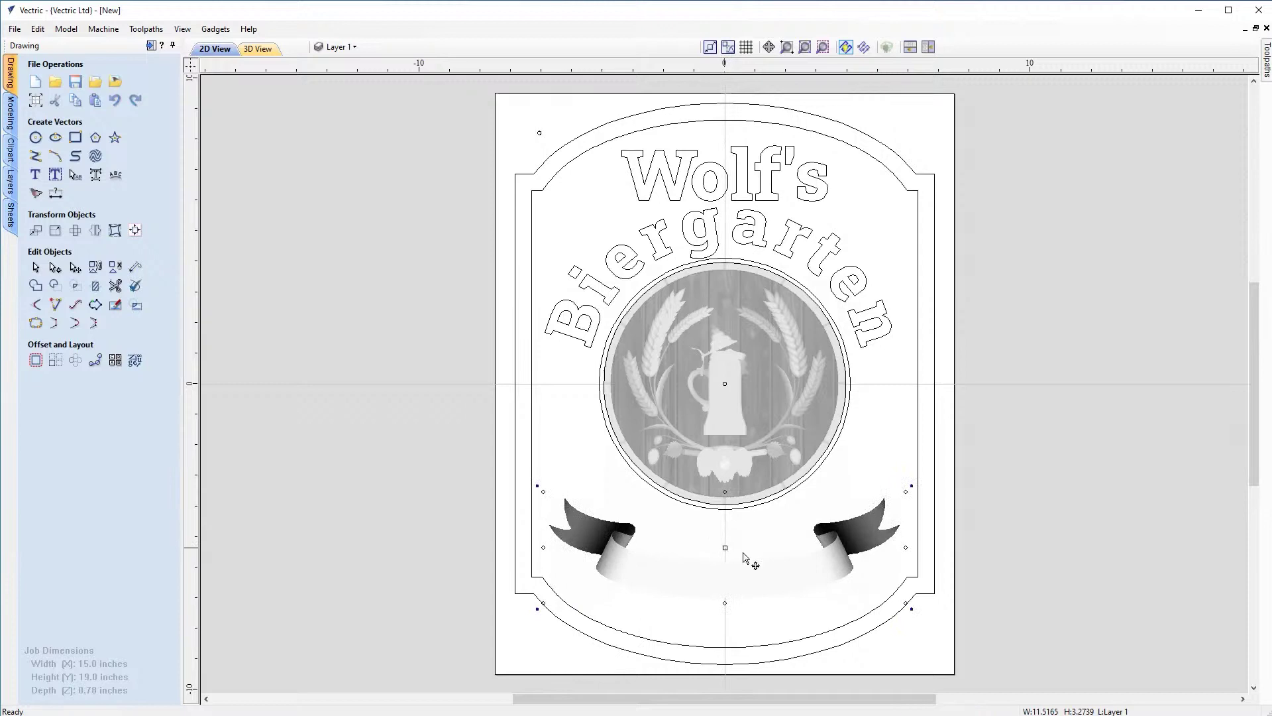
# Step: Create a vector boundary around the Banner component
pyautogui.click(10, 114)
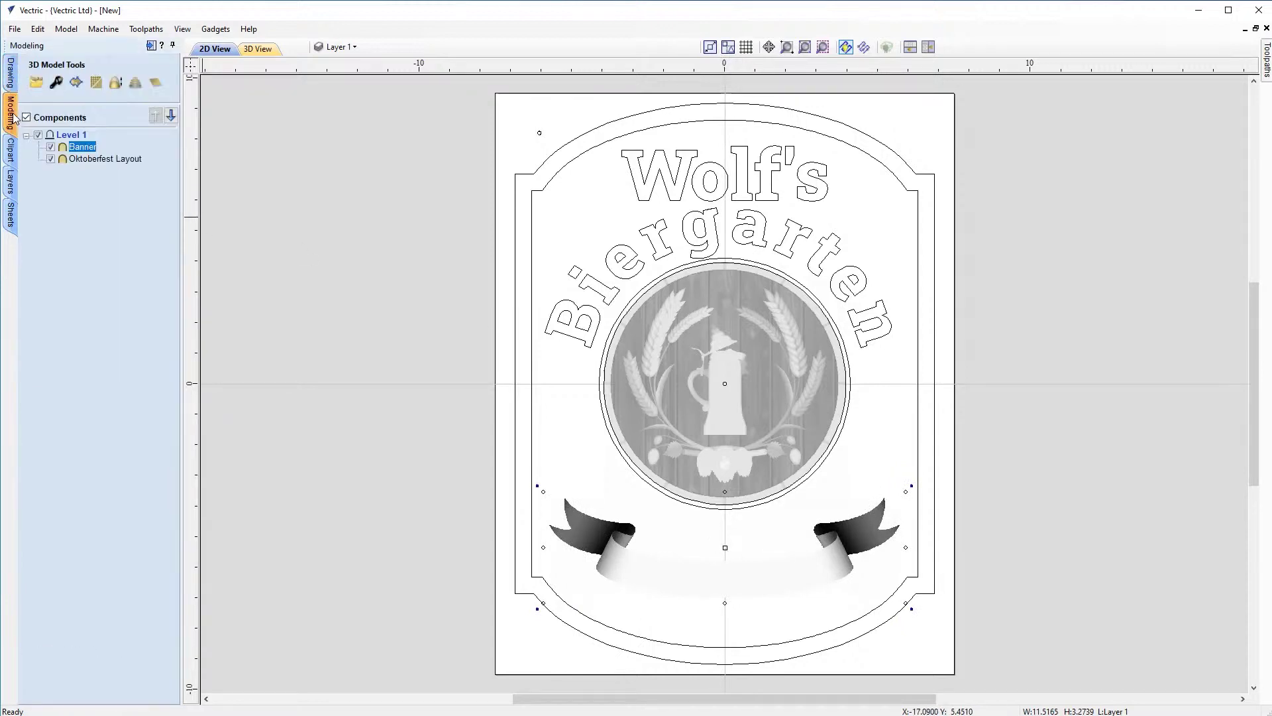
pyautogui.click(74, 84)
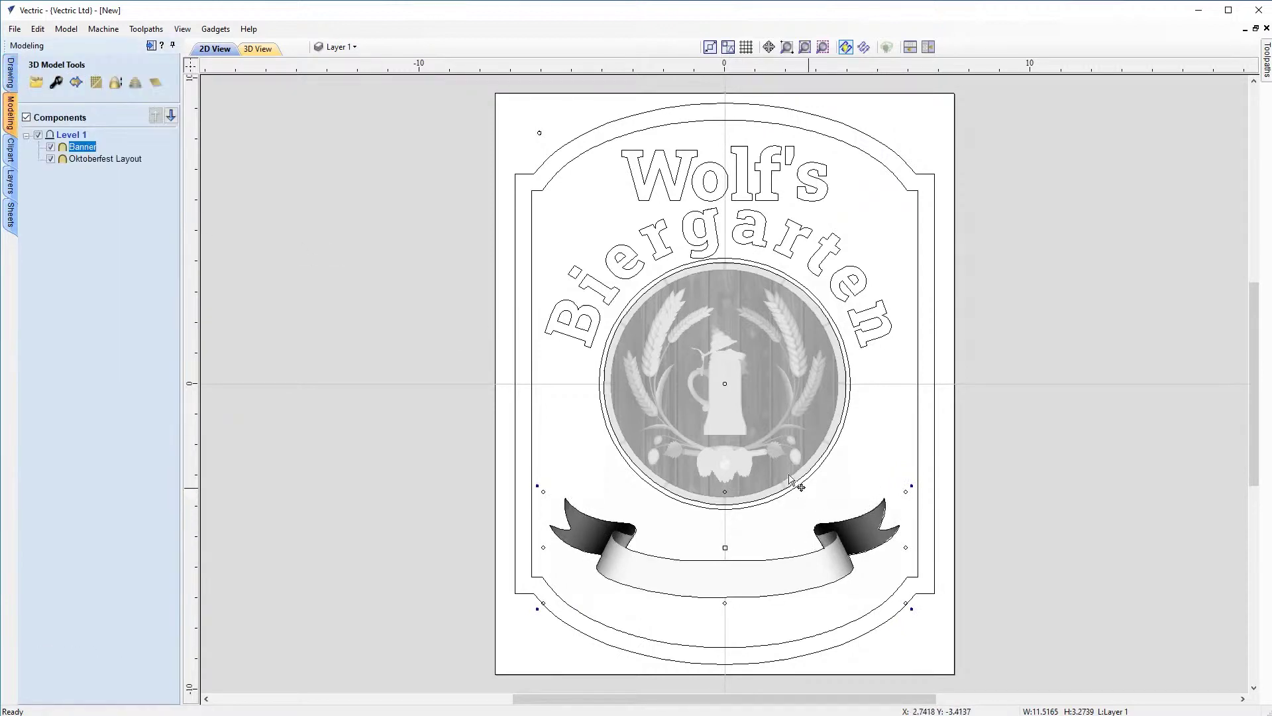
pyautogui.click(855, 495)
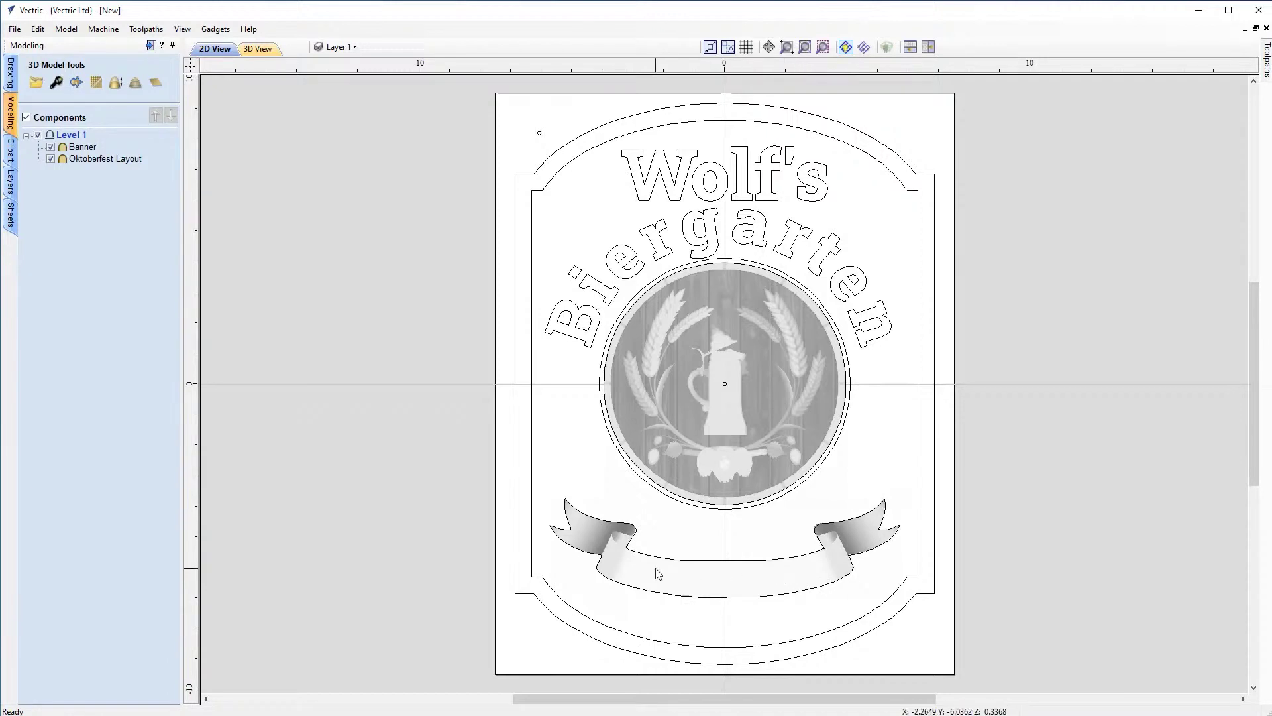
# Step: Create the text "OKTOBERFEST" anchored on the lower part of the banner at about X -1.96, Y -6.97
pyautogui.click(11, 75)
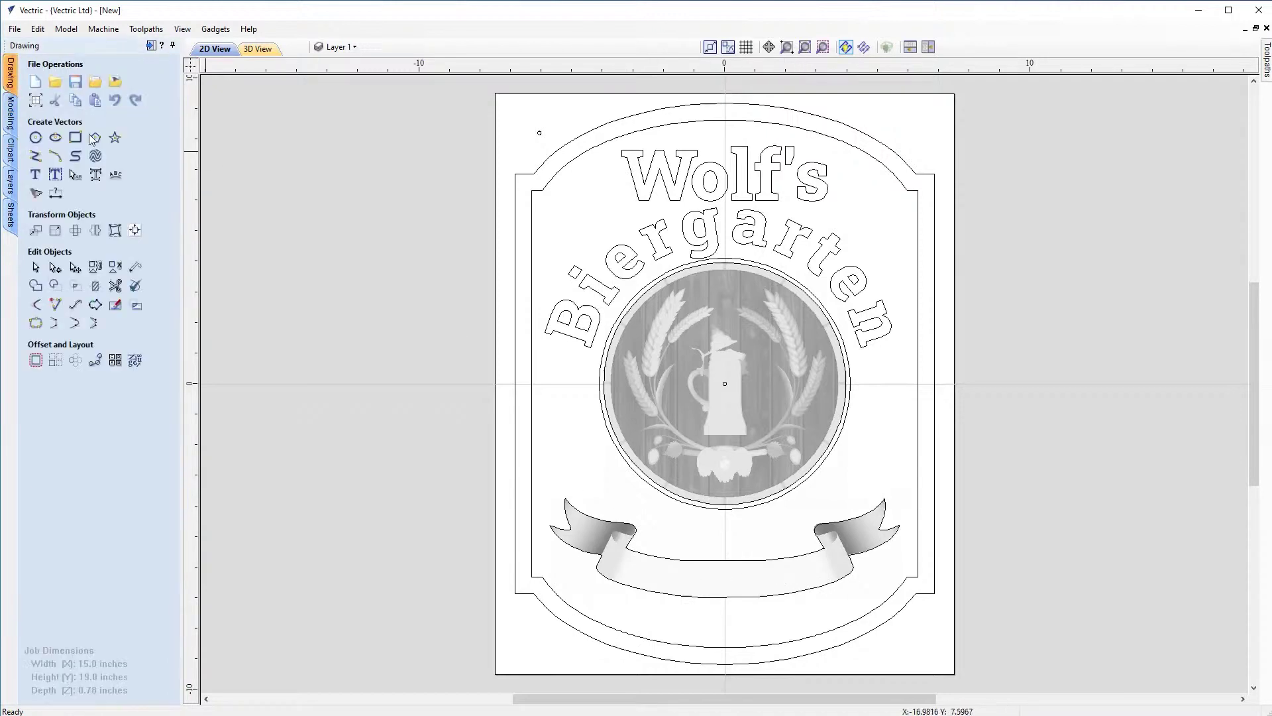
pyautogui.click(35, 174)
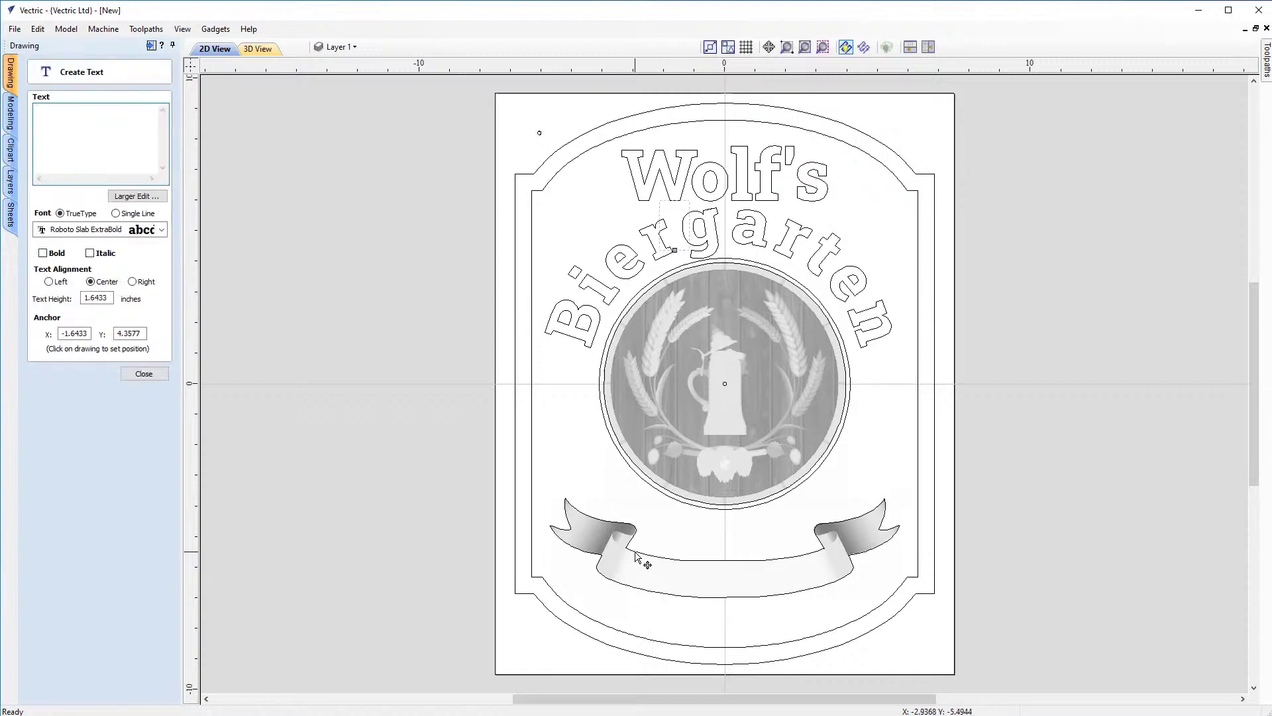
pyautogui.click(664, 581)
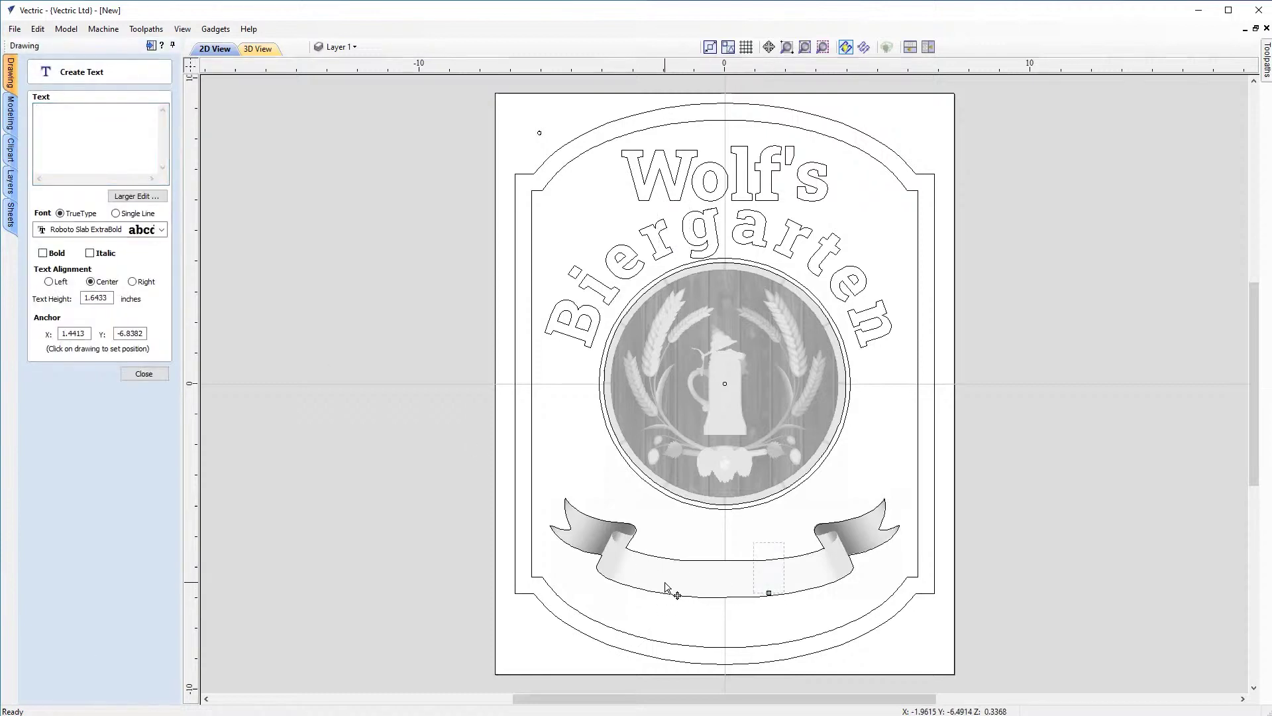
pyautogui.click(664, 596)
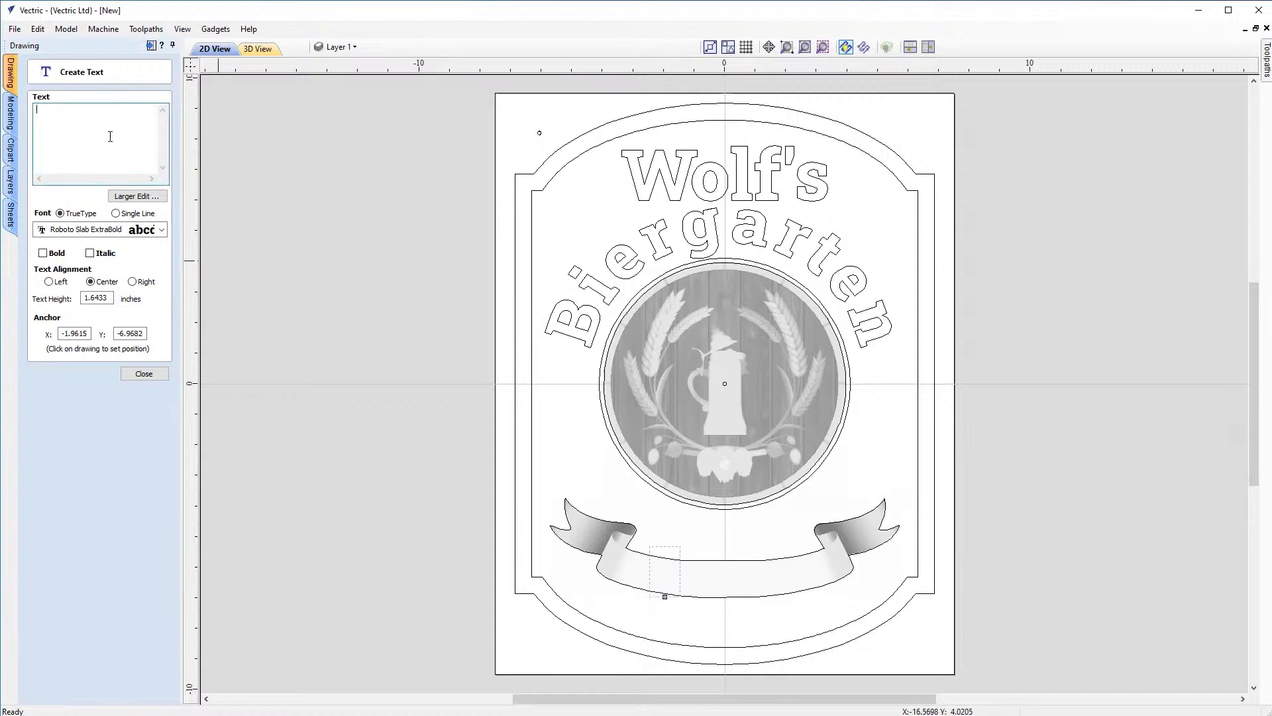
pyautogui.write('OKTO')
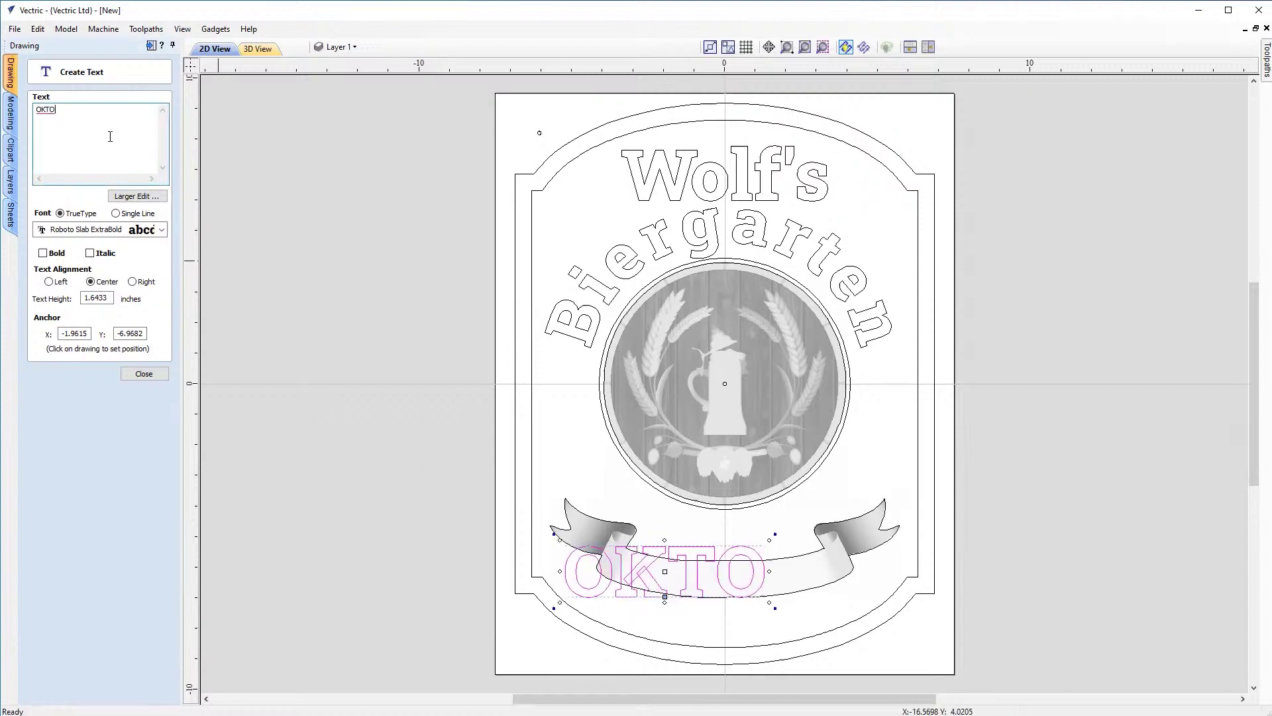
pyautogui.write('BERFEST')
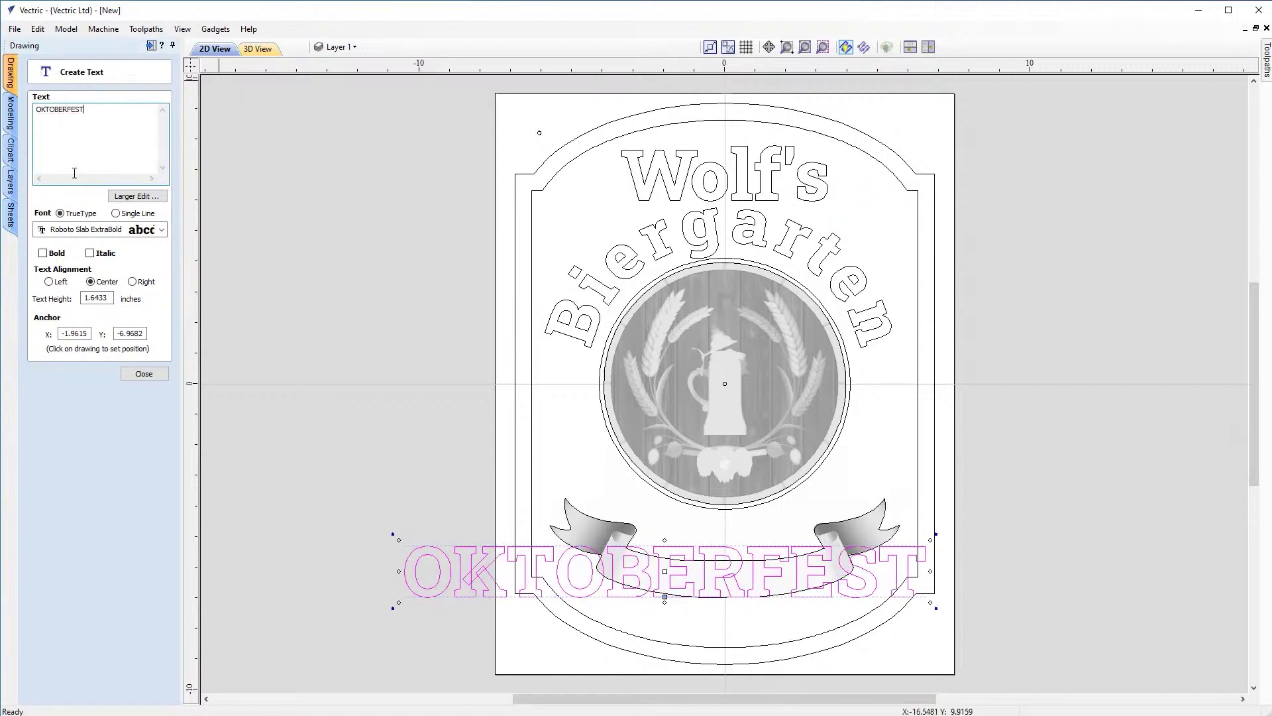
# Step: Set the banner text's font to Bernard MT Condensed and its height to 1 inch
pyautogui.click(121, 230)
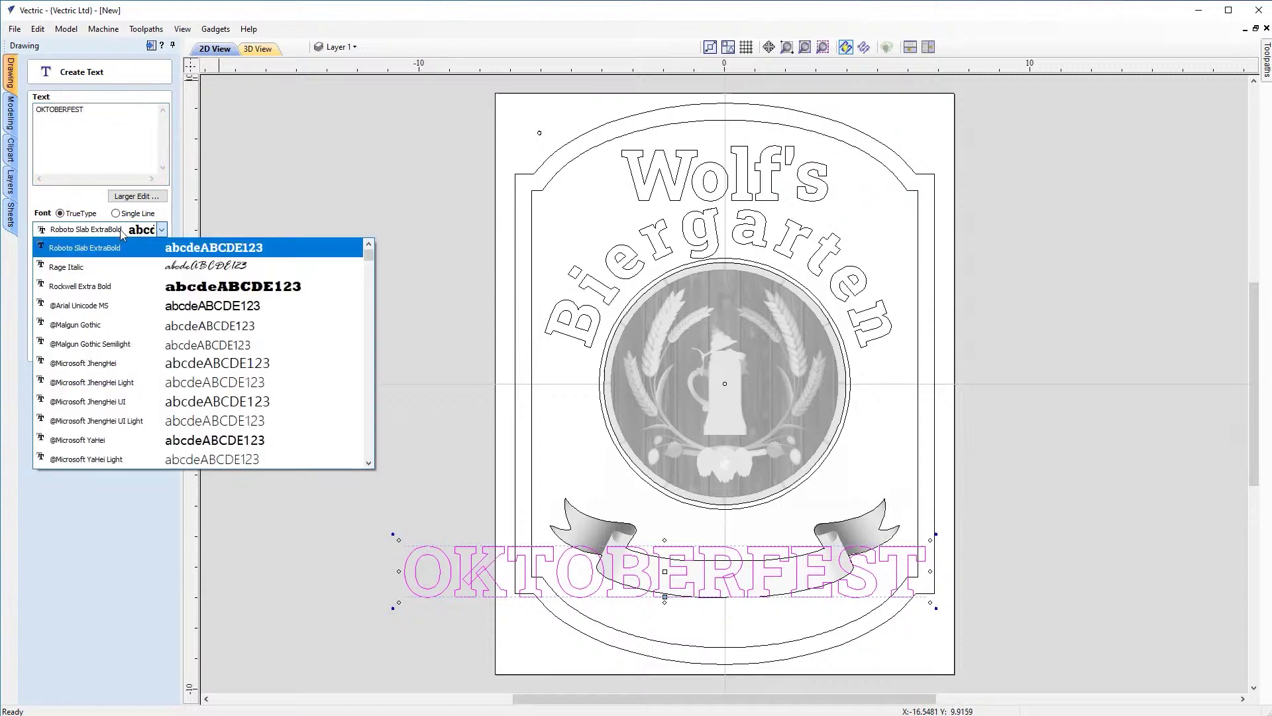
pyautogui.press('b')
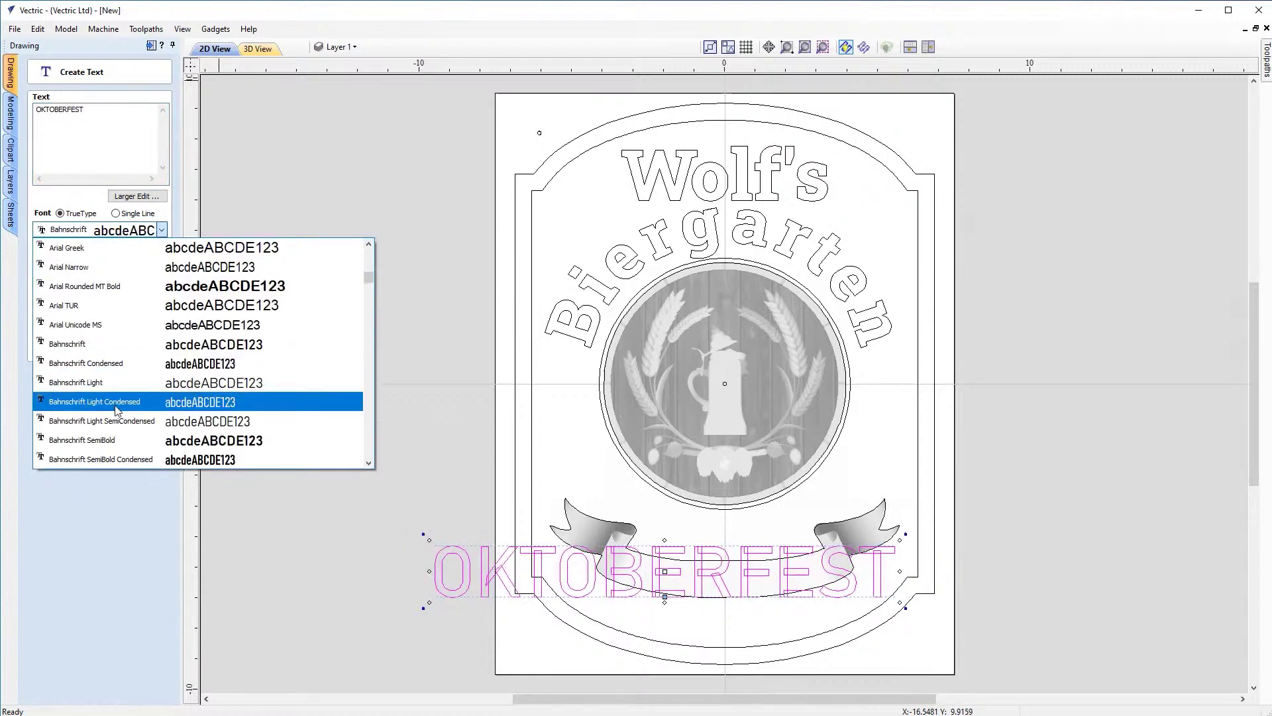
pyautogui.scroll(-4, 117, 411)
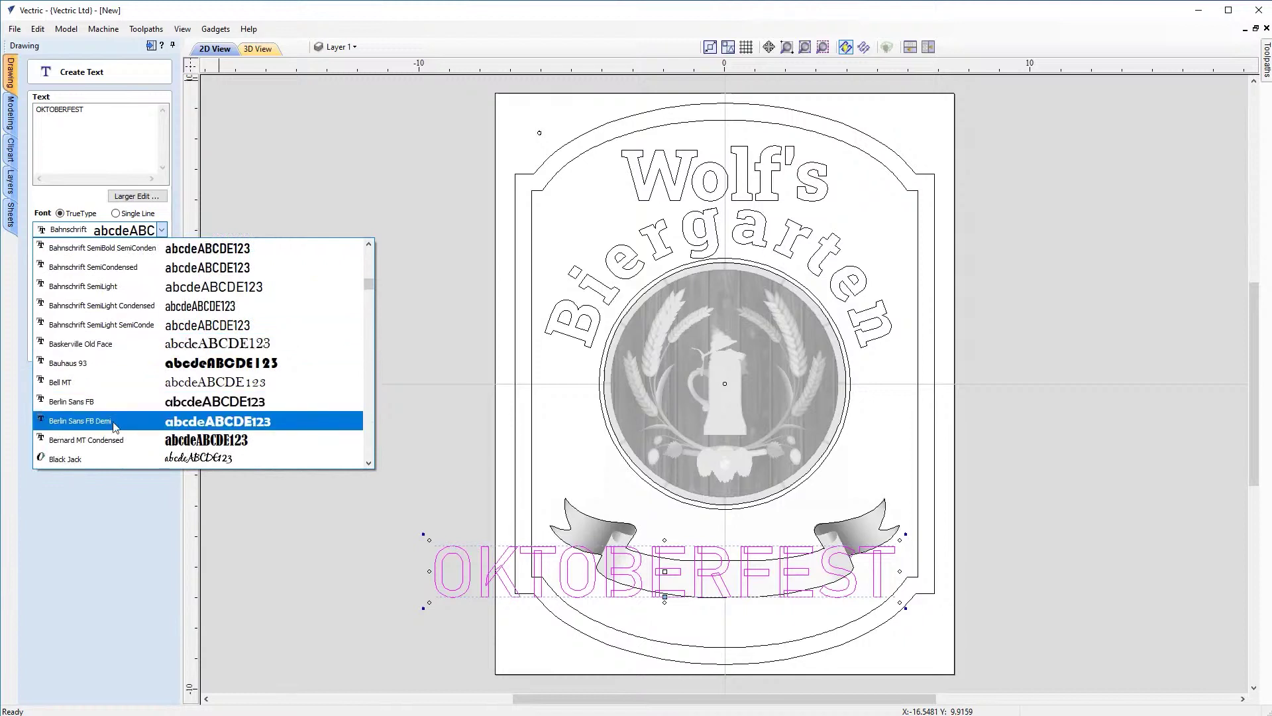
pyautogui.scroll(-4, 115, 424)
pyautogui.click(120, 390)
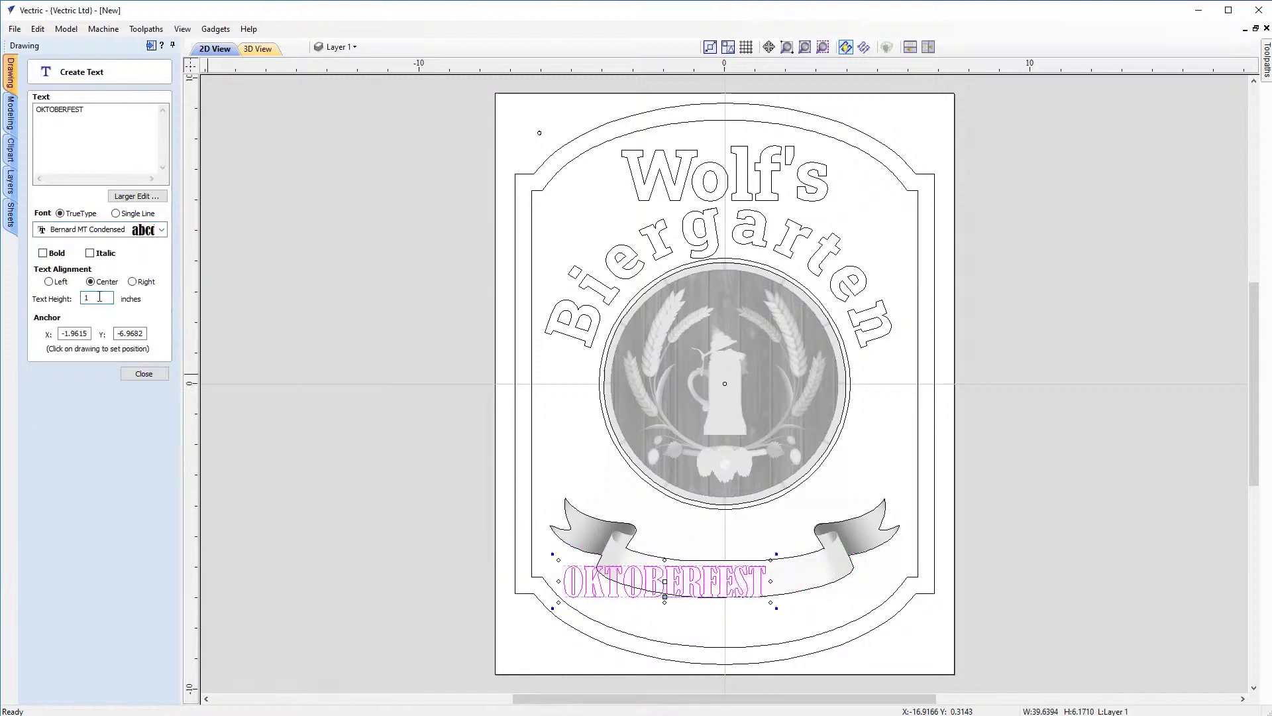
pyautogui.click(144, 374)
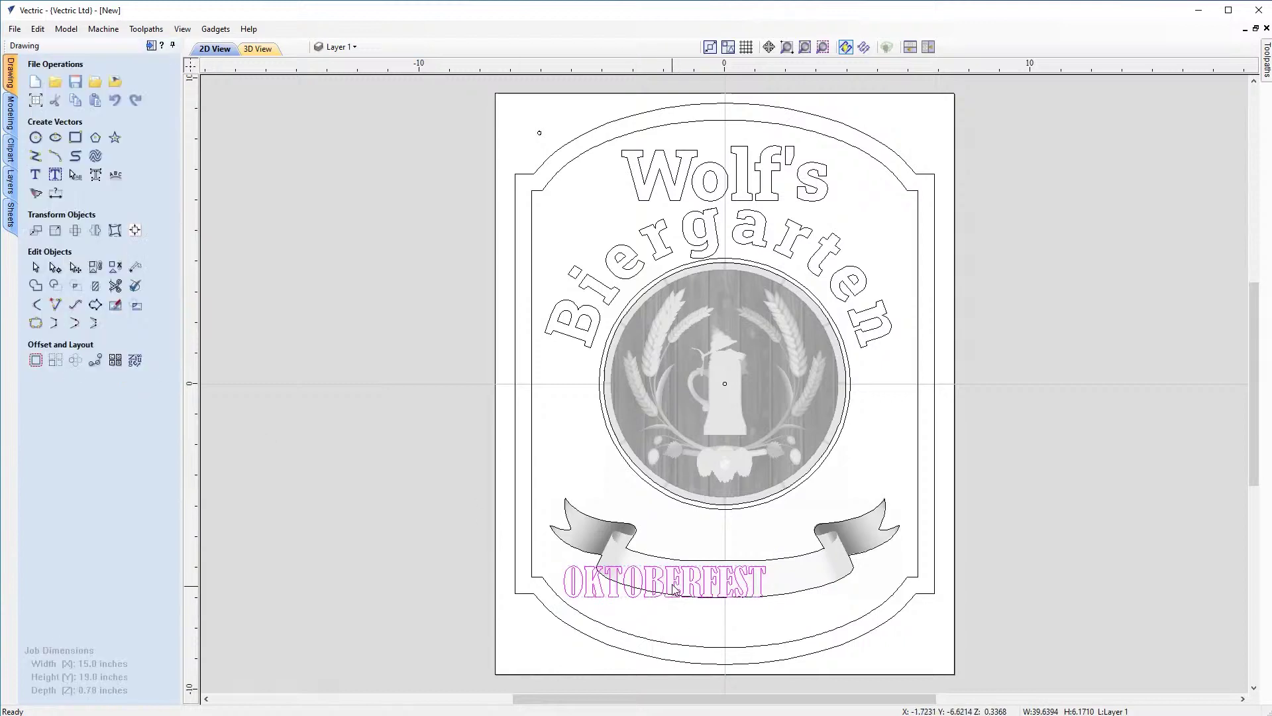
# Step: Move the OKTOBERFEST text to the middle of the banner and resize it to about 6.33 × 0.75 inches
pyautogui.moveTo(664, 581); pyautogui.dragTo(724, 581)
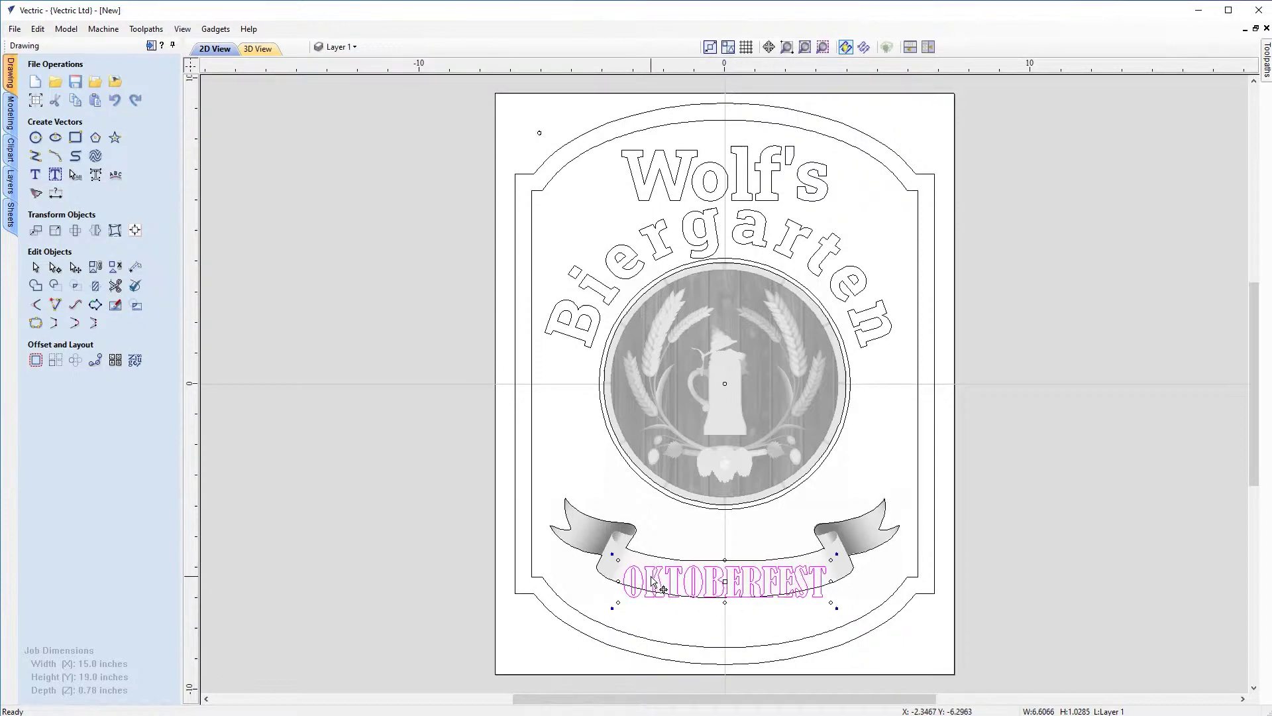
pyautogui.scroll(4, 803, 589)
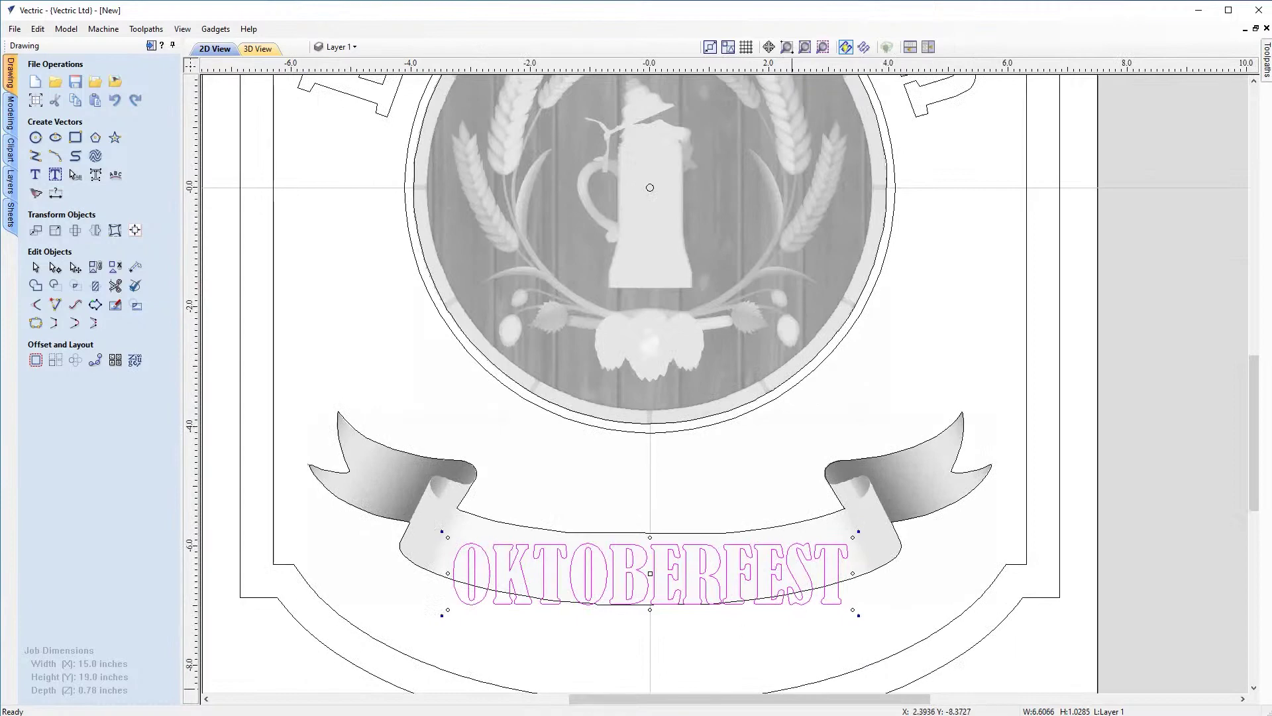
pyautogui.keyDown('alt'); pyautogui.moveTo(853, 537); pyautogui.dragTo(803, 548); pyautogui.keyUp('alt')
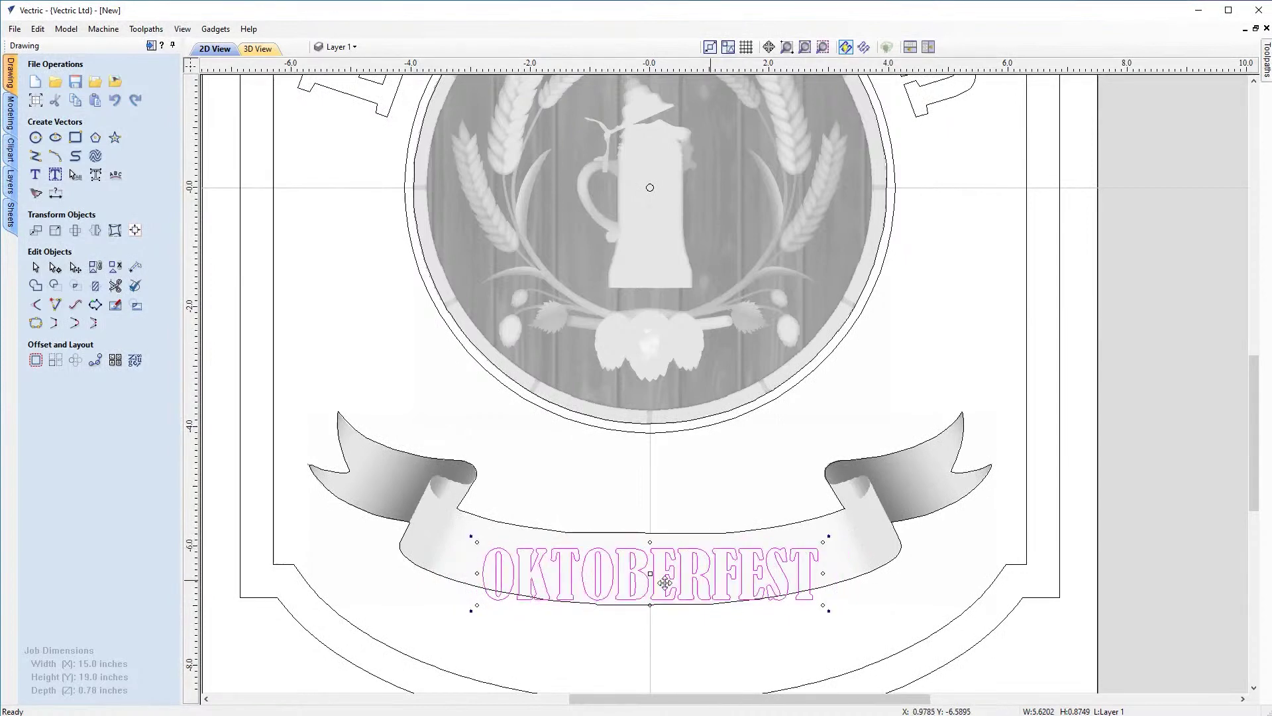
pyautogui.moveTo(650, 570); pyautogui.dragTo(647, 560)
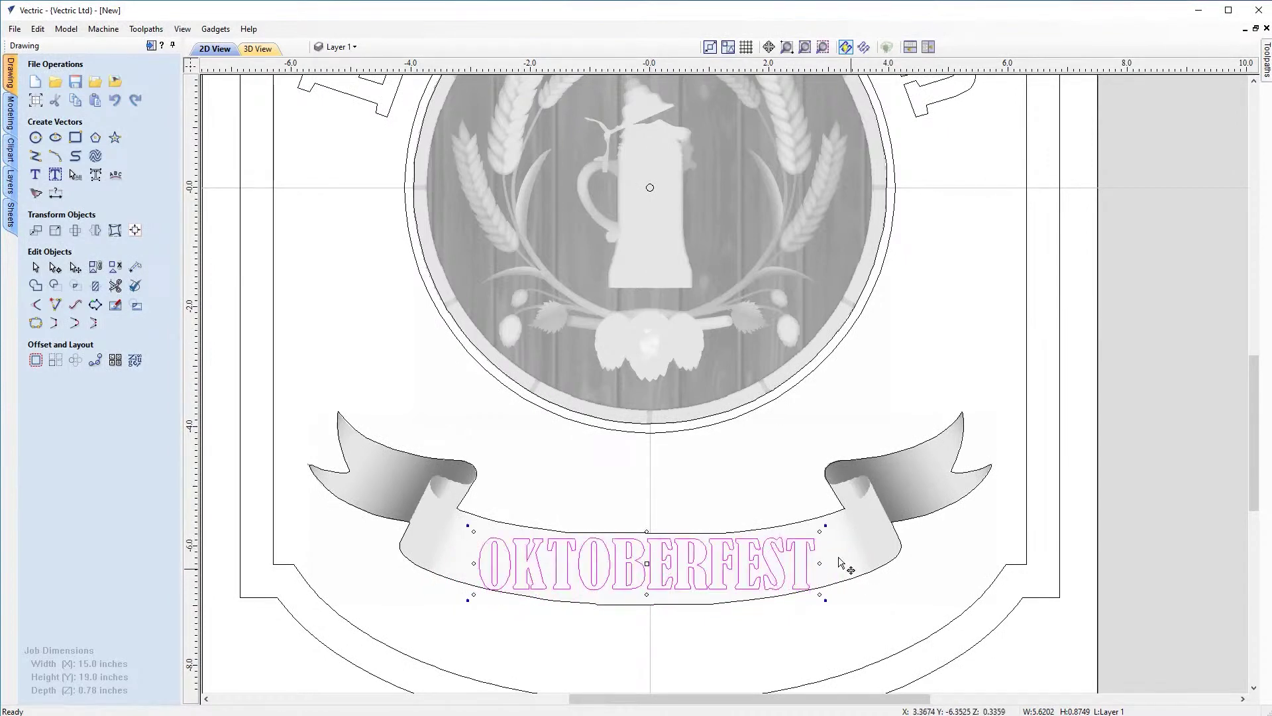
pyautogui.moveTo(820, 532); pyautogui.dragTo(841, 531)
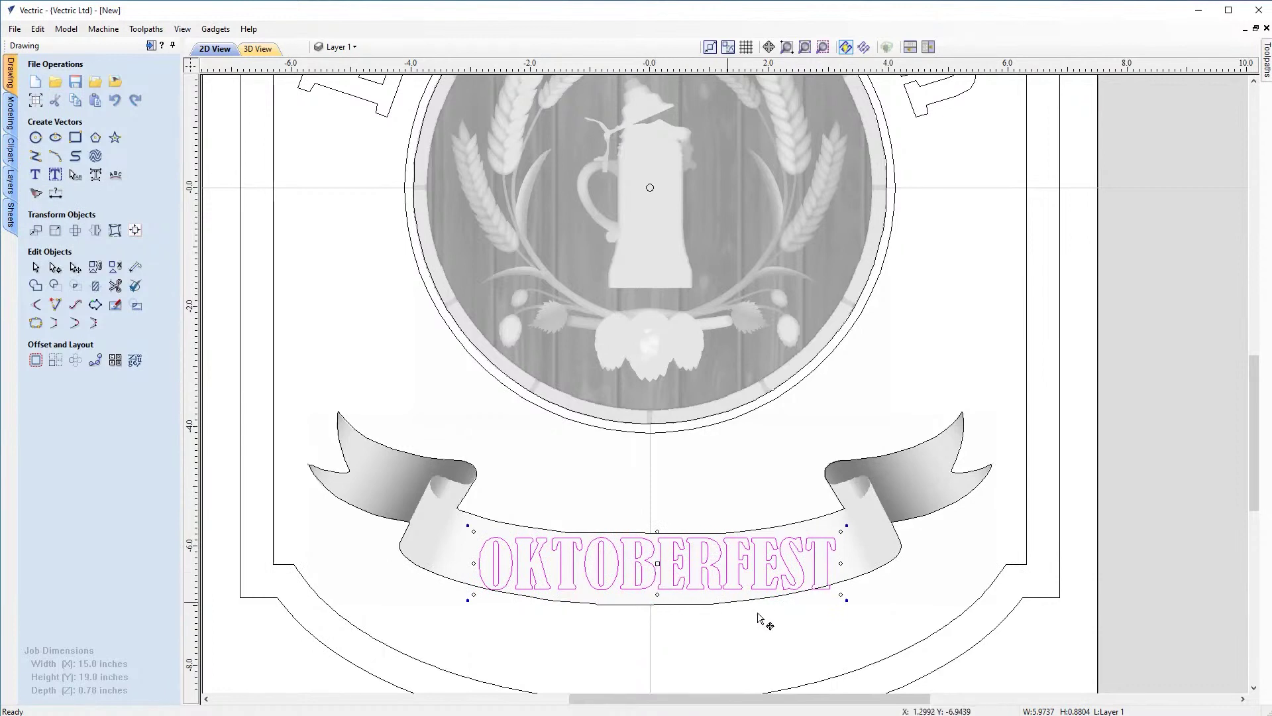
pyautogui.moveTo(846, 526); pyautogui.dragTo(862, 562)
pyautogui.moveTo(667, 566); pyautogui.dragTo(655, 562)
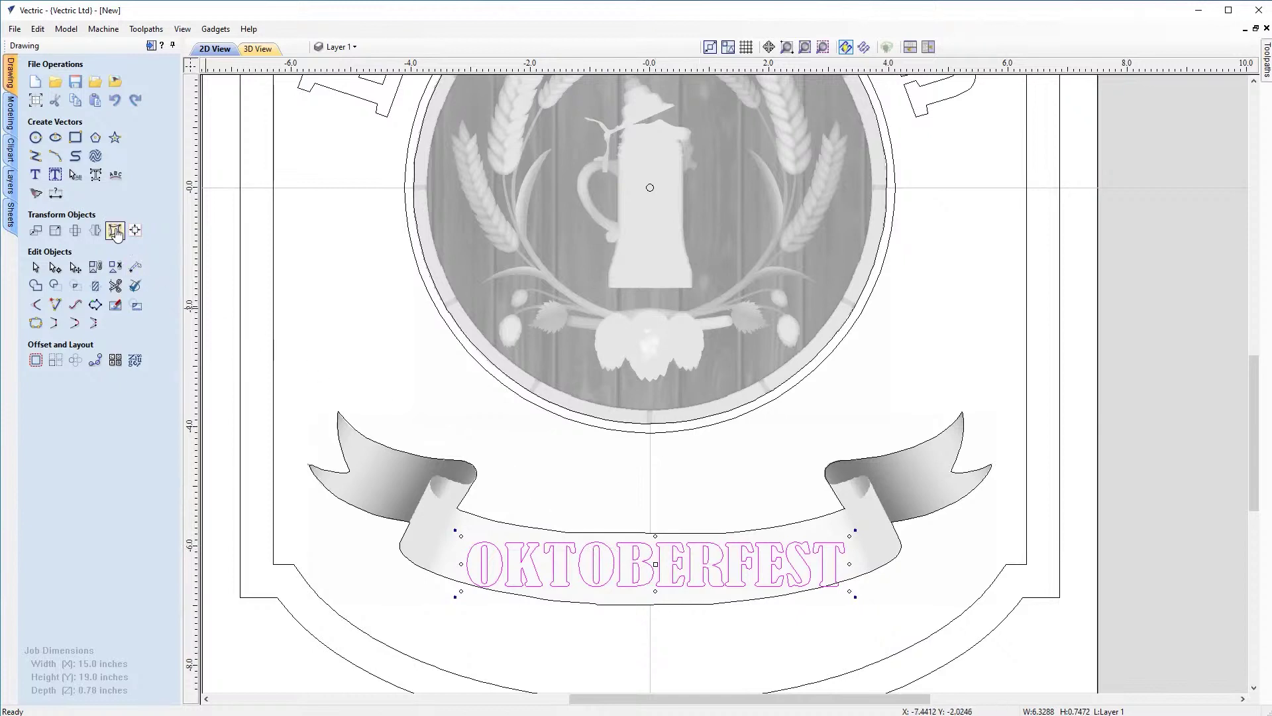
# Step: Apply a bounding box distortion envelope to the OKTOBERFEST text and convert the envelope's top and bottom spans to Bezier curves
pyautogui.click(115, 230)
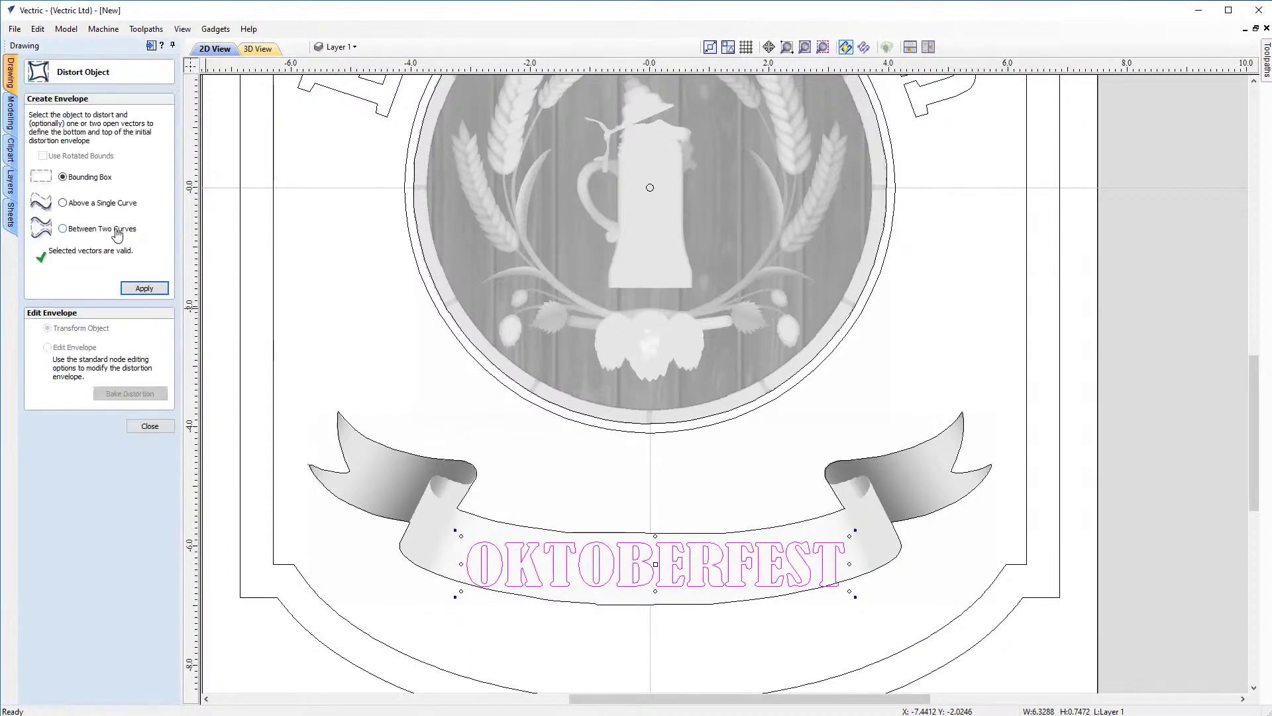
pyautogui.click(63, 177)
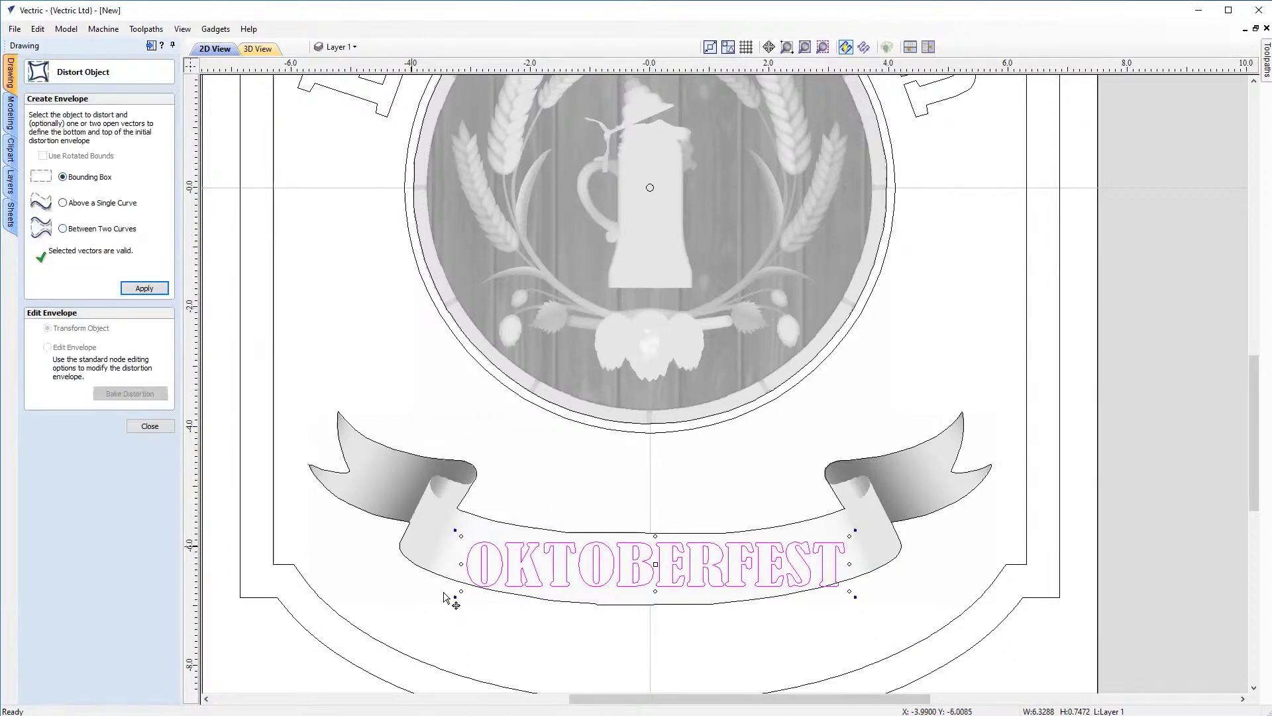
pyautogui.click(142, 288)
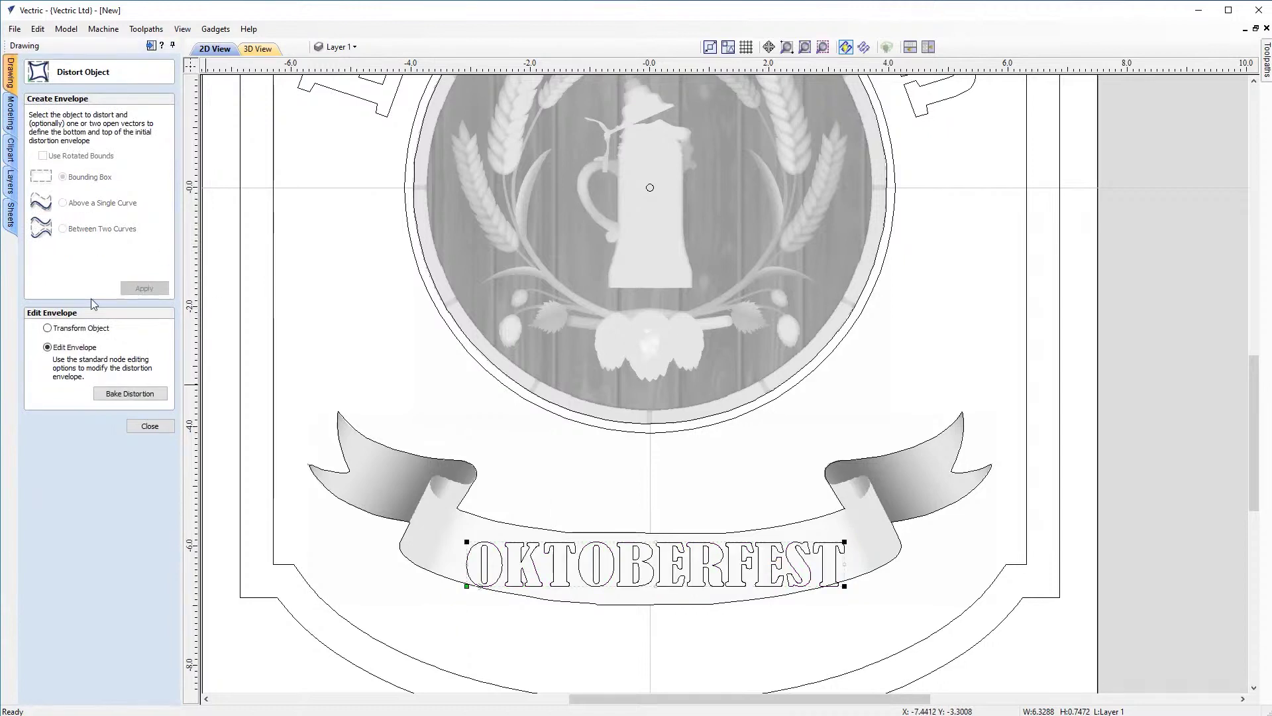
pyautogui.rightClick(502, 545)
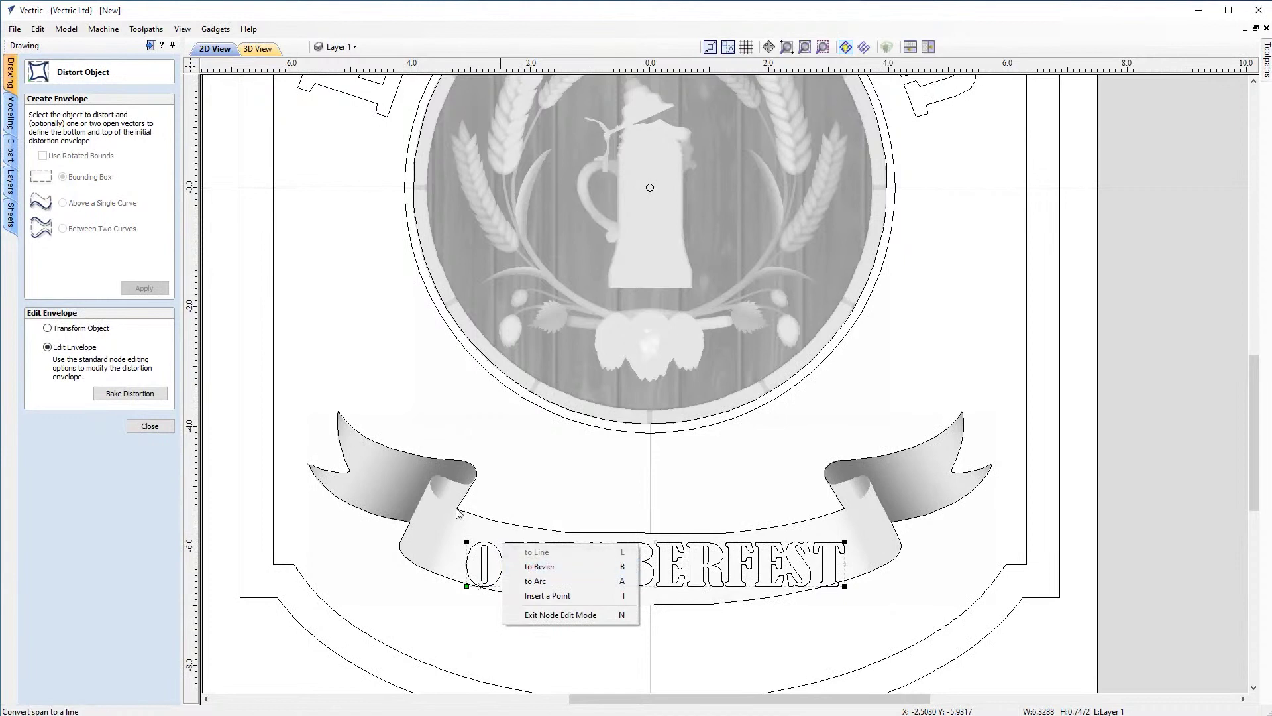
pyautogui.click(567, 571)
pyautogui.rightClick(501, 588)
pyautogui.click(529, 615)
# Step: Bend the envelope's top and bottom curves downward to match the banner's arc, making the text about 1.12 inches high overall
pyautogui.moveTo(580, 585); pyautogui.dragTo(585, 602)
pyautogui.moveTo(734, 590); pyautogui.dragTo(732, 604)
pyautogui.moveTo(579, 549); pyautogui.dragTo(580, 556)
pyautogui.moveTo(732, 541); pyautogui.dragTo(724, 564)
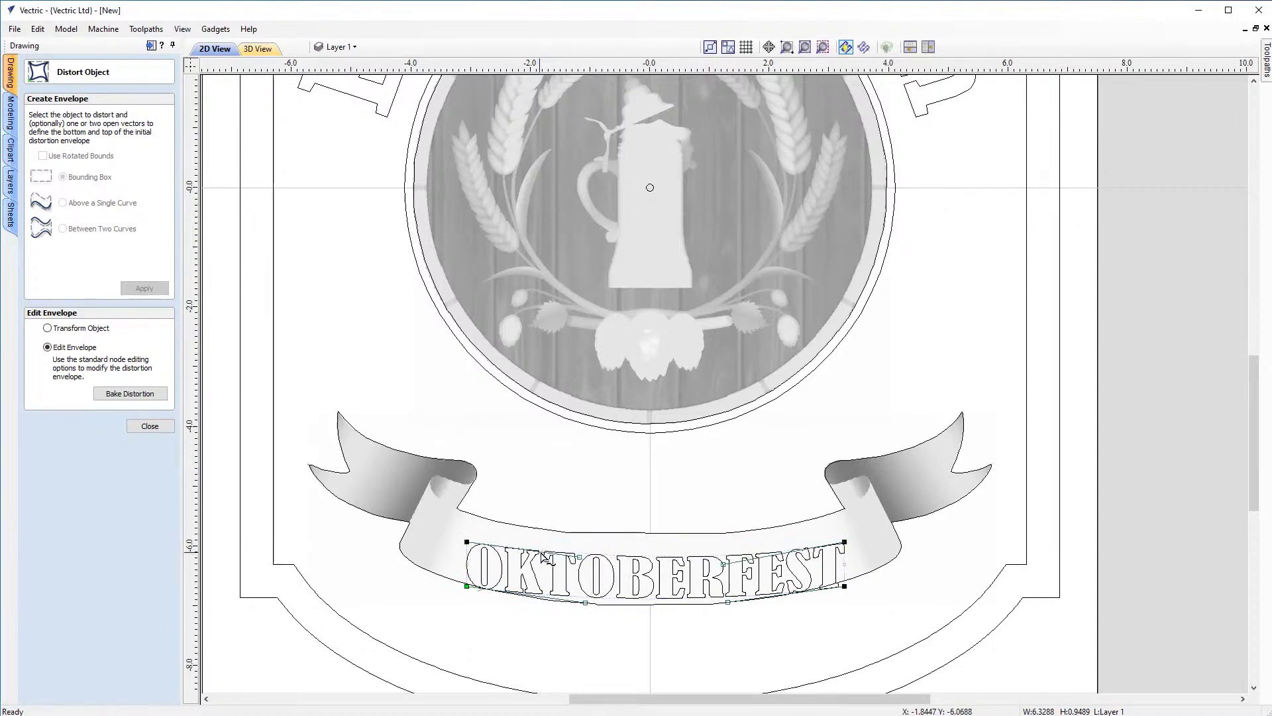
pyautogui.moveTo(580, 557); pyautogui.dragTo(578, 564)
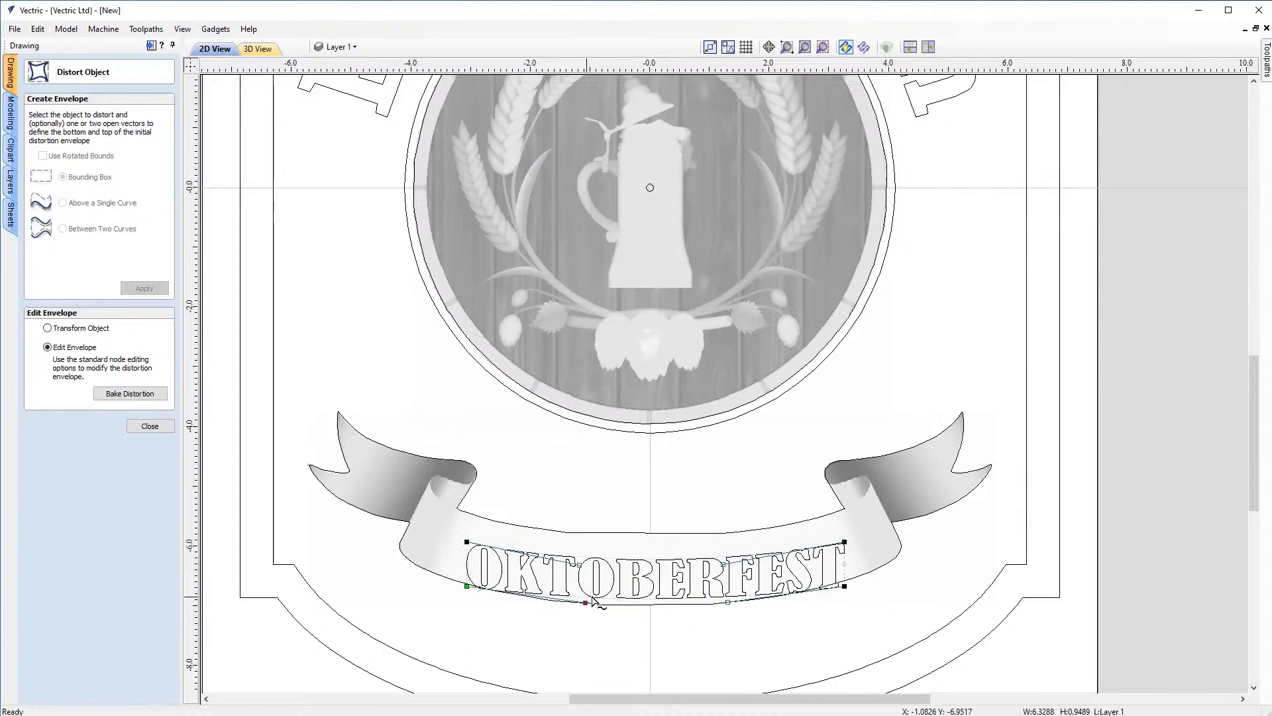
pyautogui.moveTo(584, 602); pyautogui.dragTo(583, 615)
pyautogui.moveTo(728, 601); pyautogui.dragTo(722, 615)
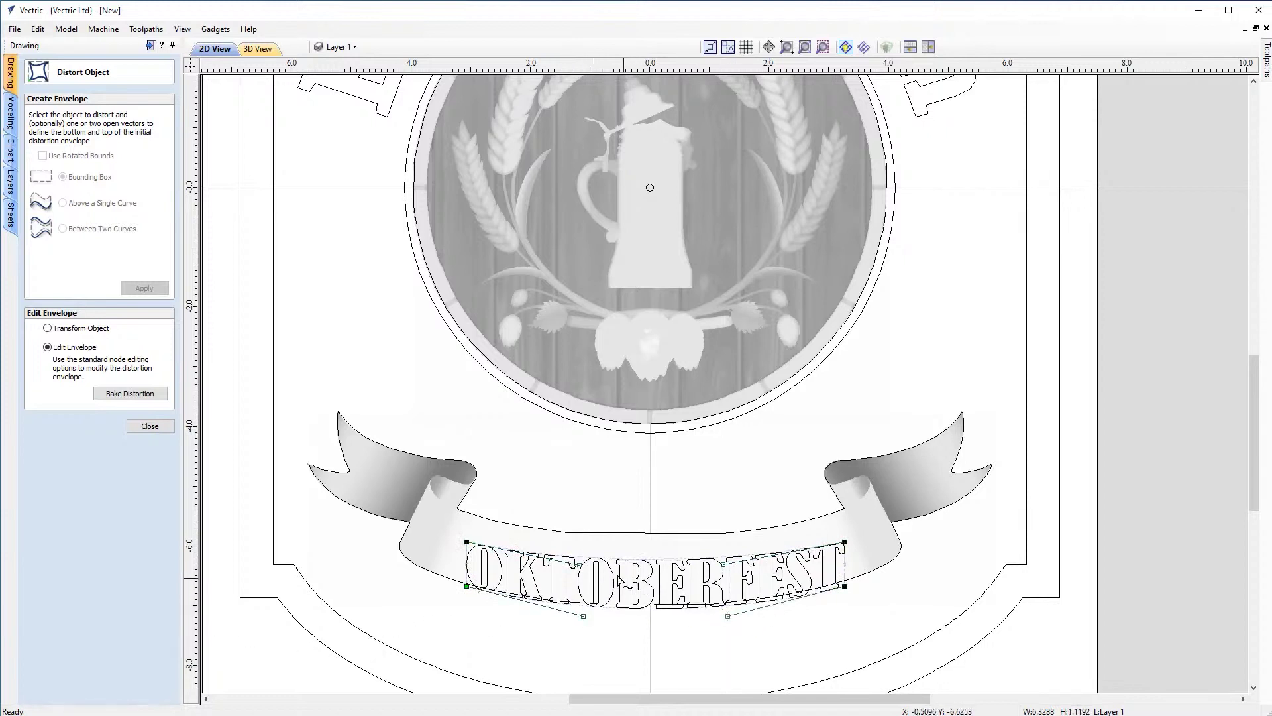
pyautogui.moveTo(723, 564); pyautogui.dragTo(722, 573)
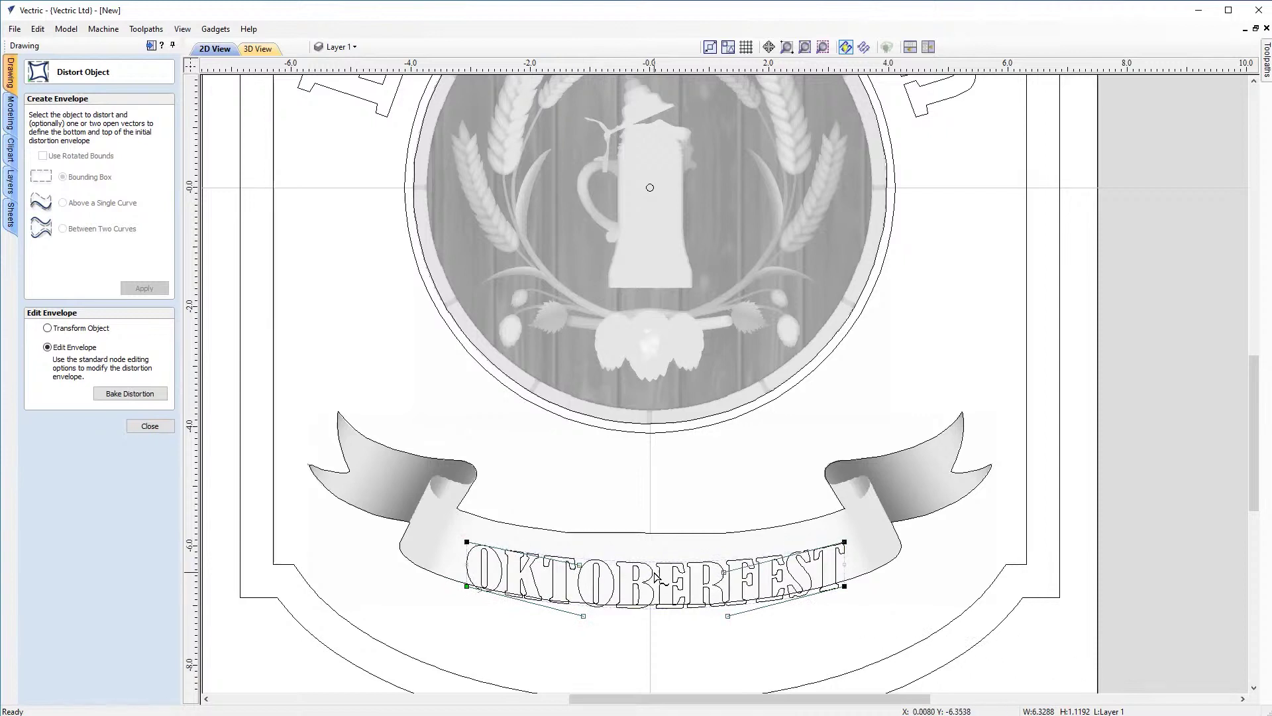
pyautogui.click(154, 426)
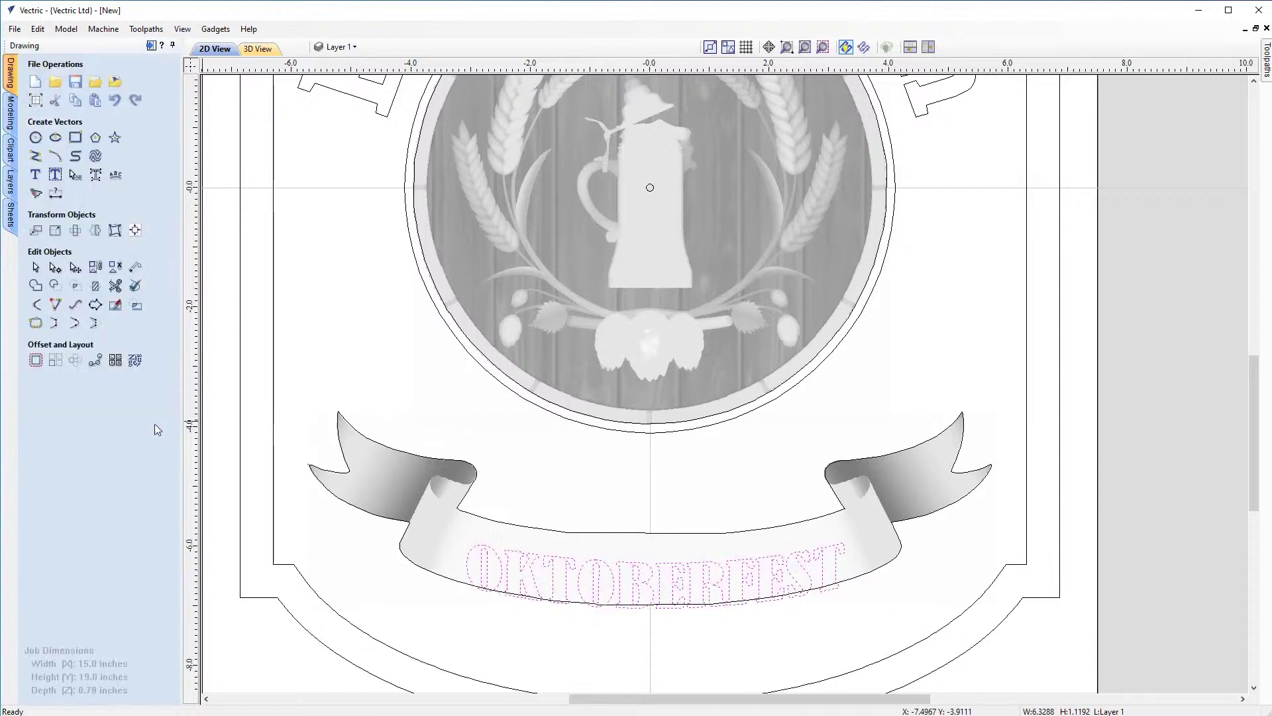
# Step: Move the distorted OKTOBERFEST text up so it sits between the banner's upper and lower edges
pyautogui.click(672, 582)
pyautogui.moveTo(661, 571); pyautogui.dragTo(652, 559)
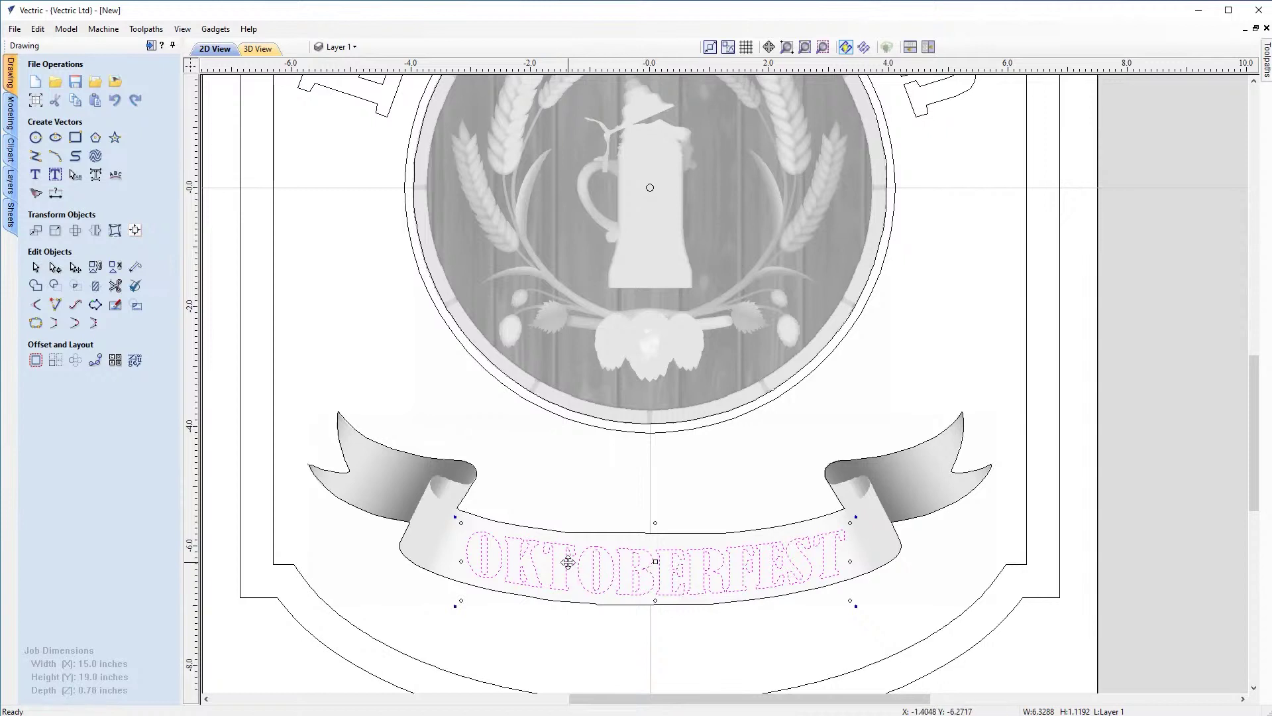
pyautogui.click(777, 625)
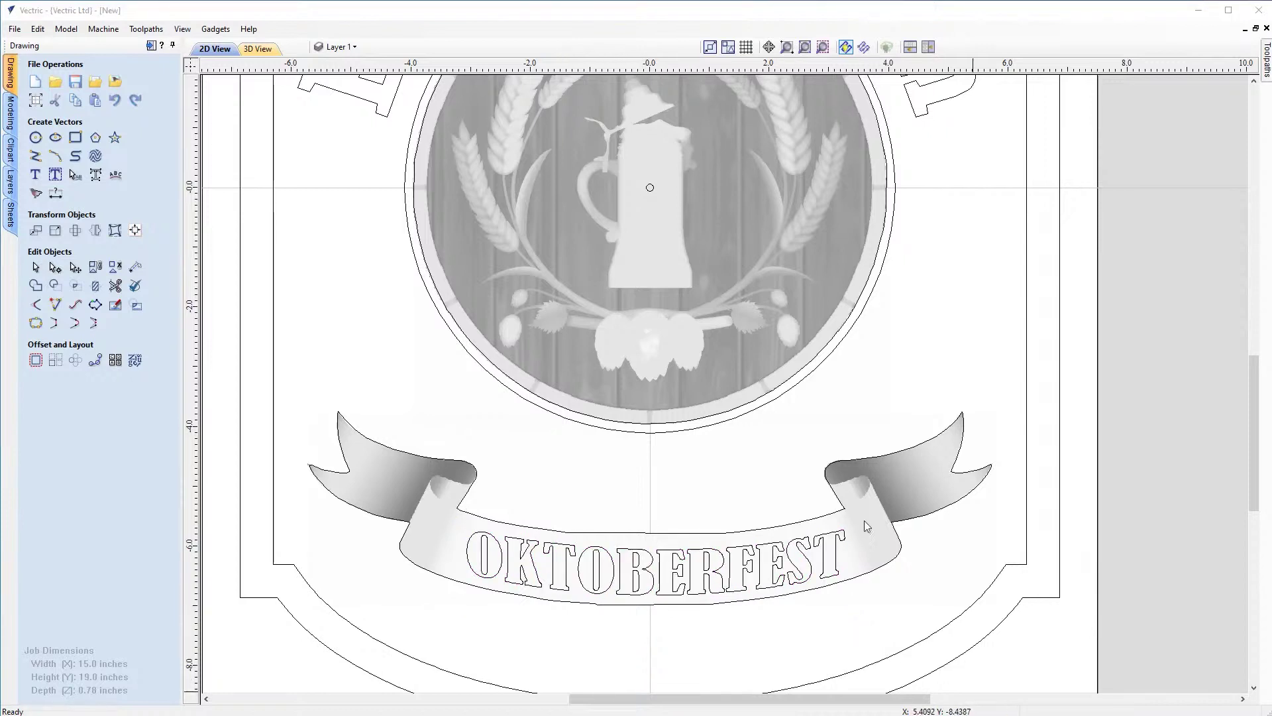
# Step: Start a new text object beside the emblem's left edge on the horizontal centerline, using the Times New Roman font
pyautogui.click(804, 46)
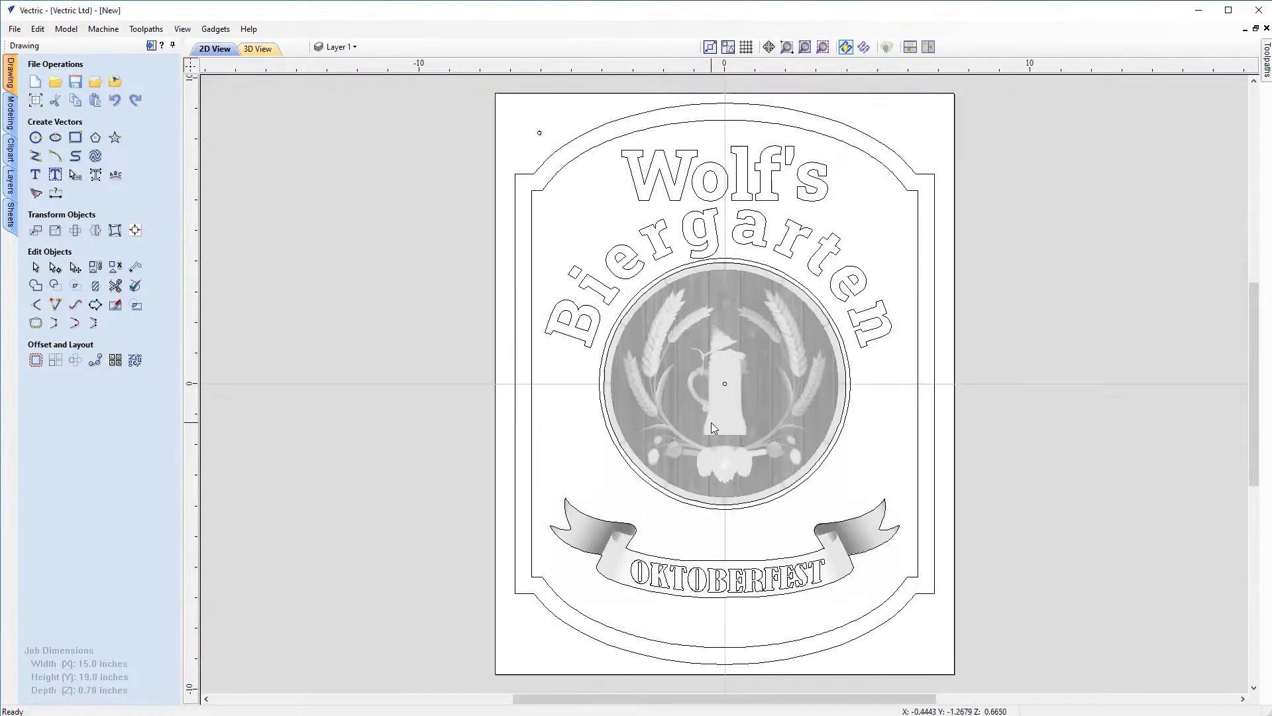
pyautogui.scroll(3, 711, 422)
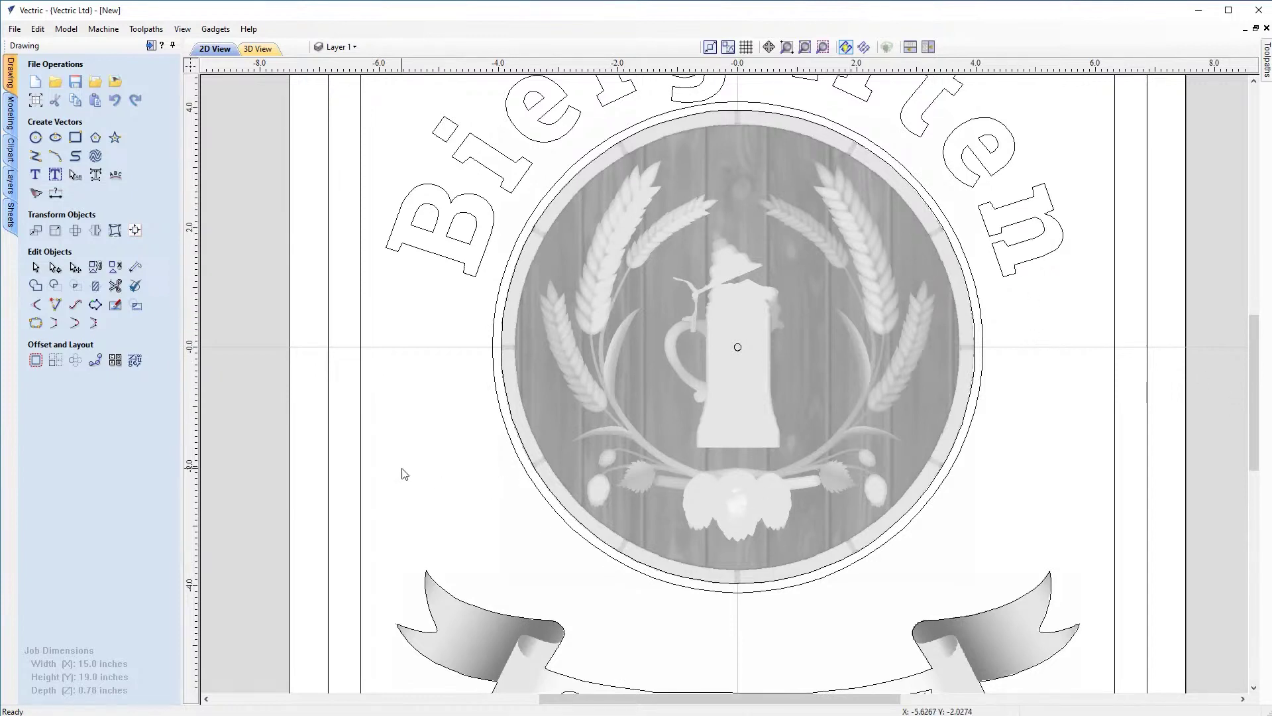
pyautogui.click(37, 175)
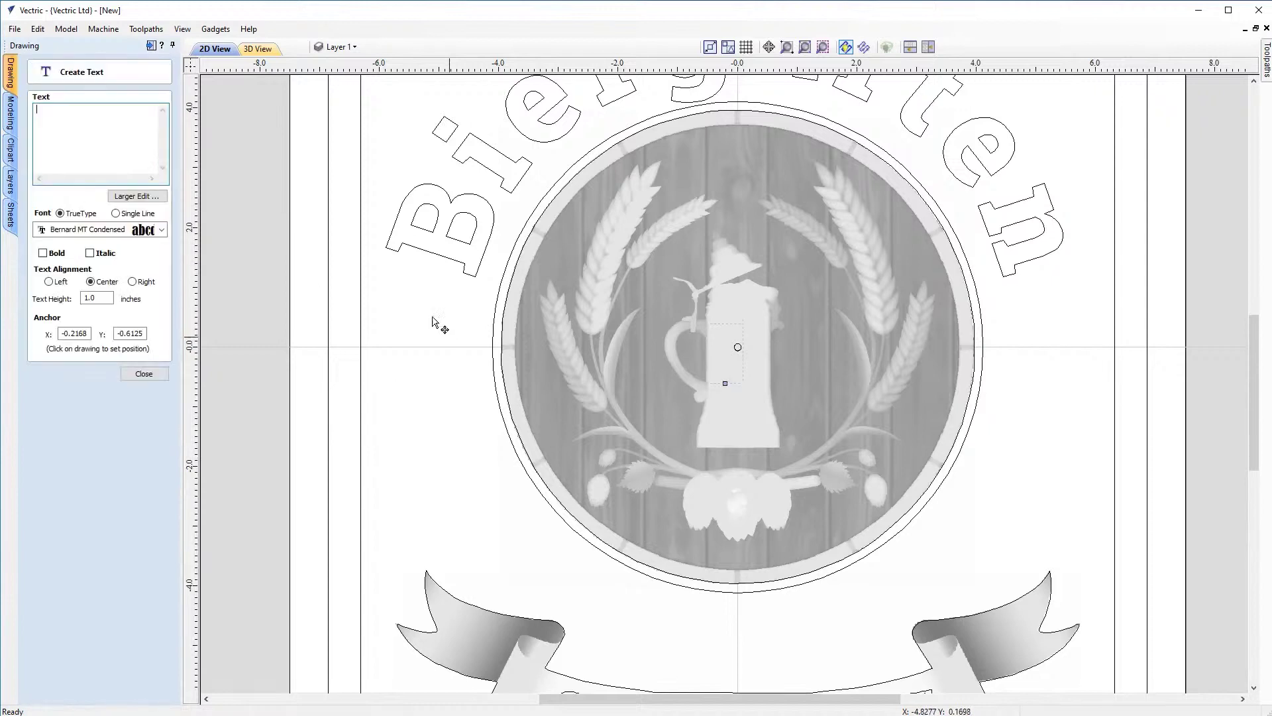
pyautogui.click(430, 345)
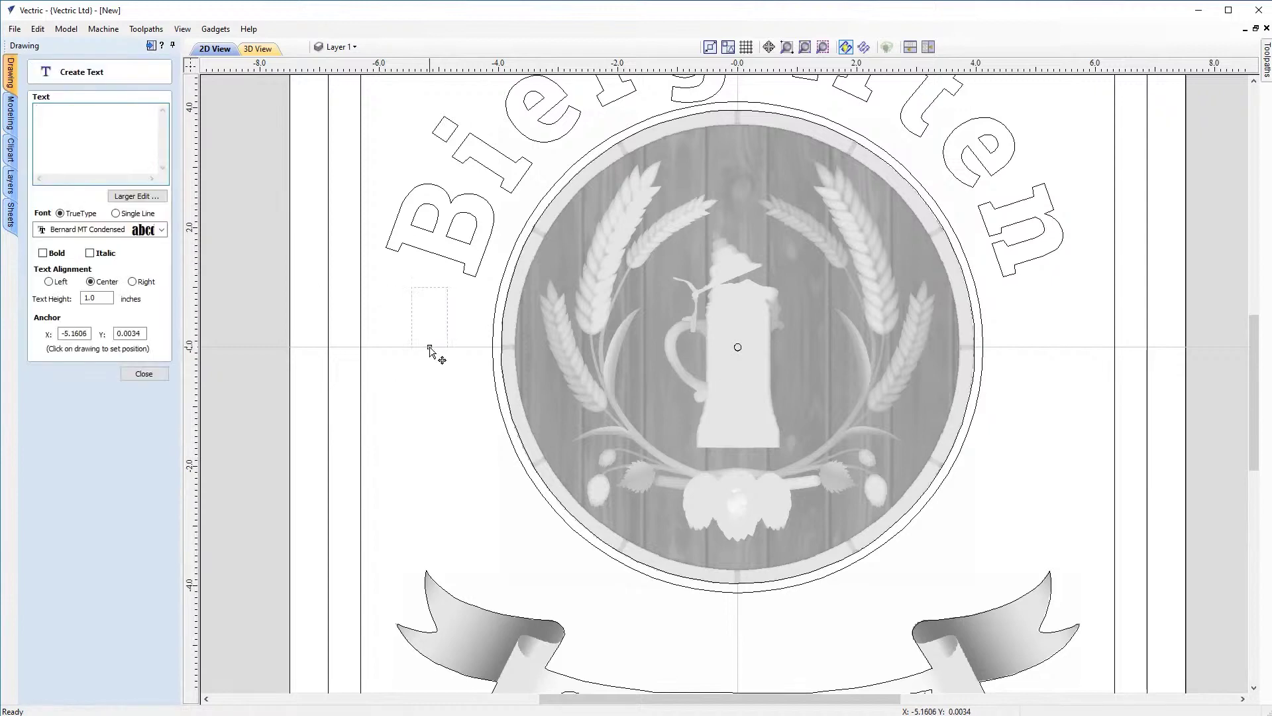
pyautogui.click(120, 231)
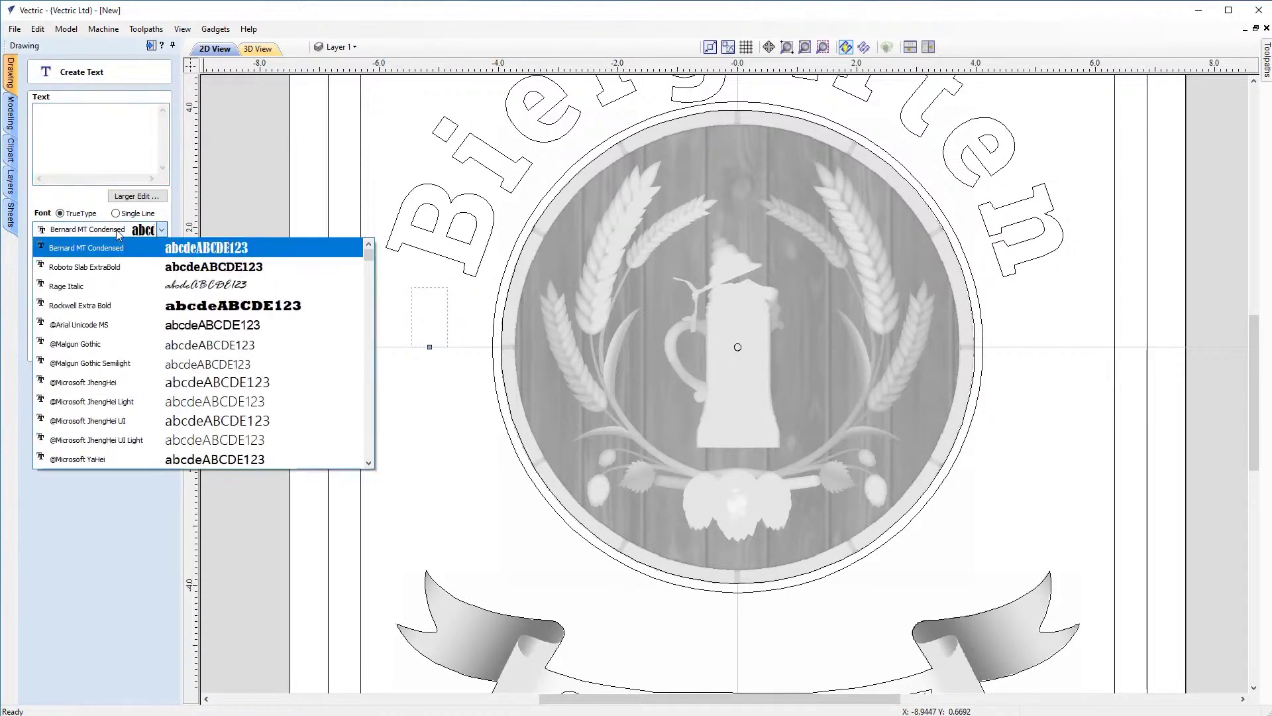
pyautogui.press('t')
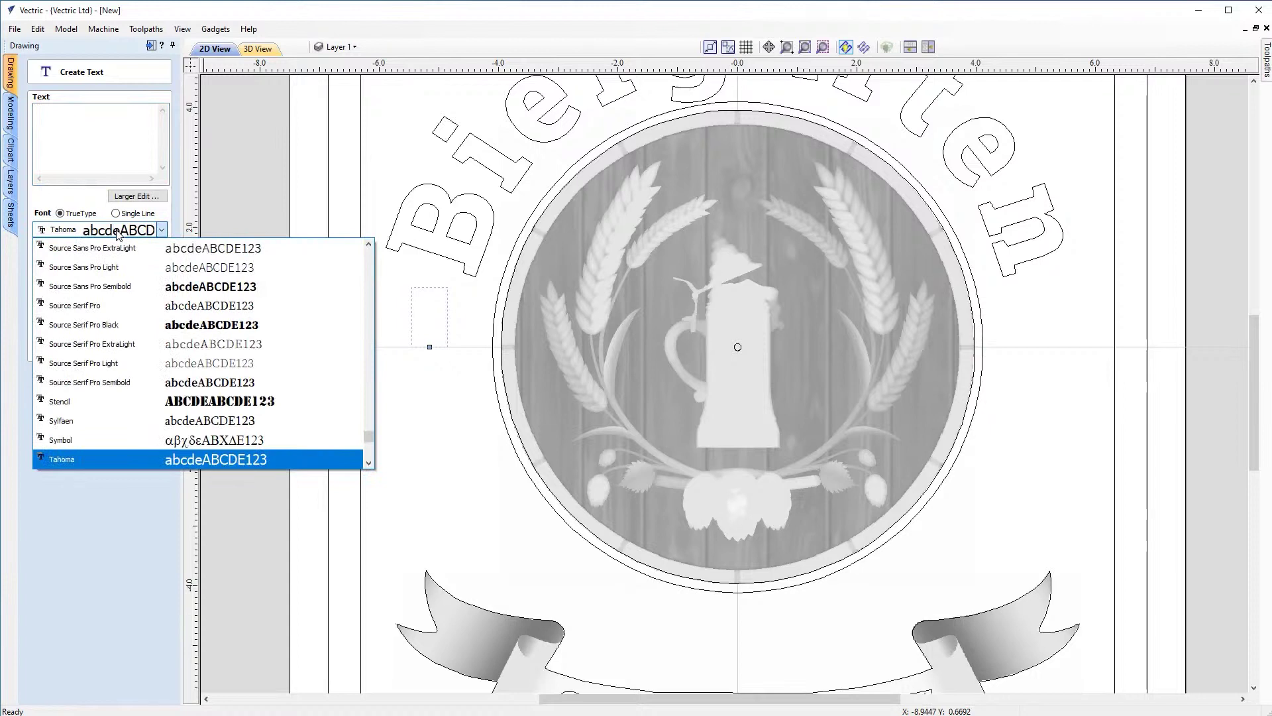
pyautogui.press('i')
pyautogui.press('t')
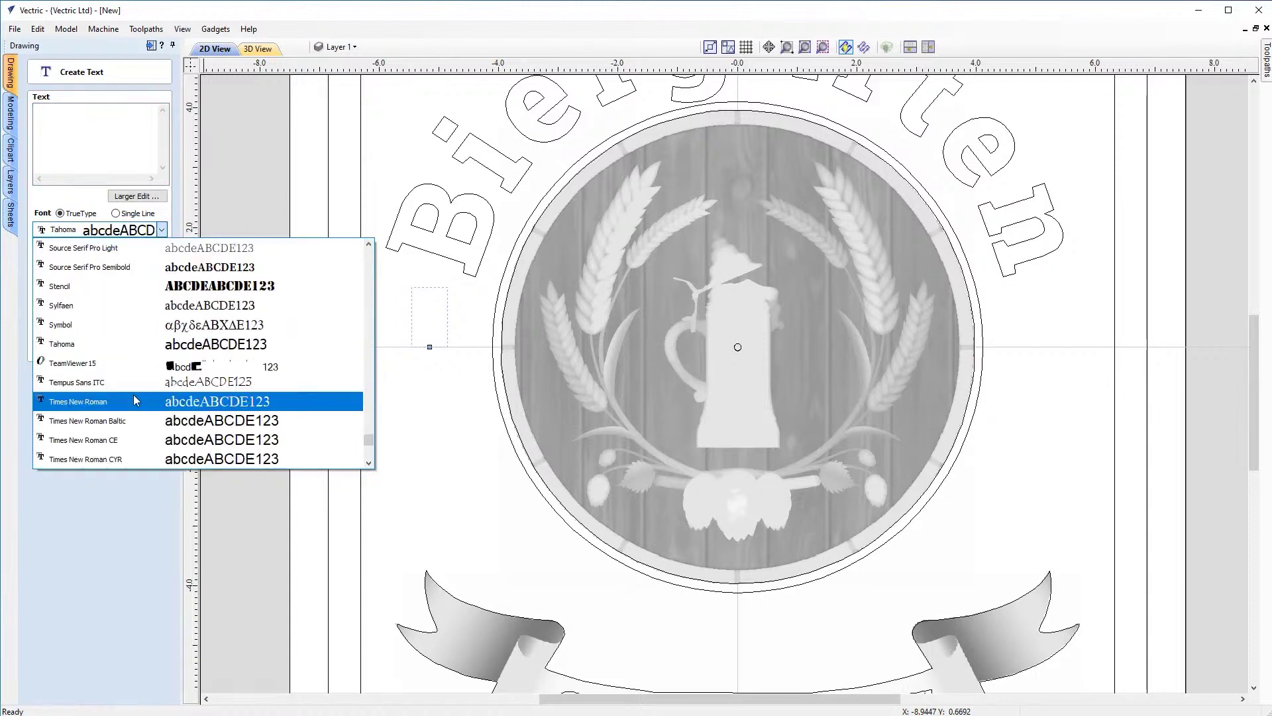
pyautogui.click(133, 401)
# Step: Enter the text "20" and move it down so it is vertically centered on the emblem's horizontal centerline
pyautogui.click(82, 126)
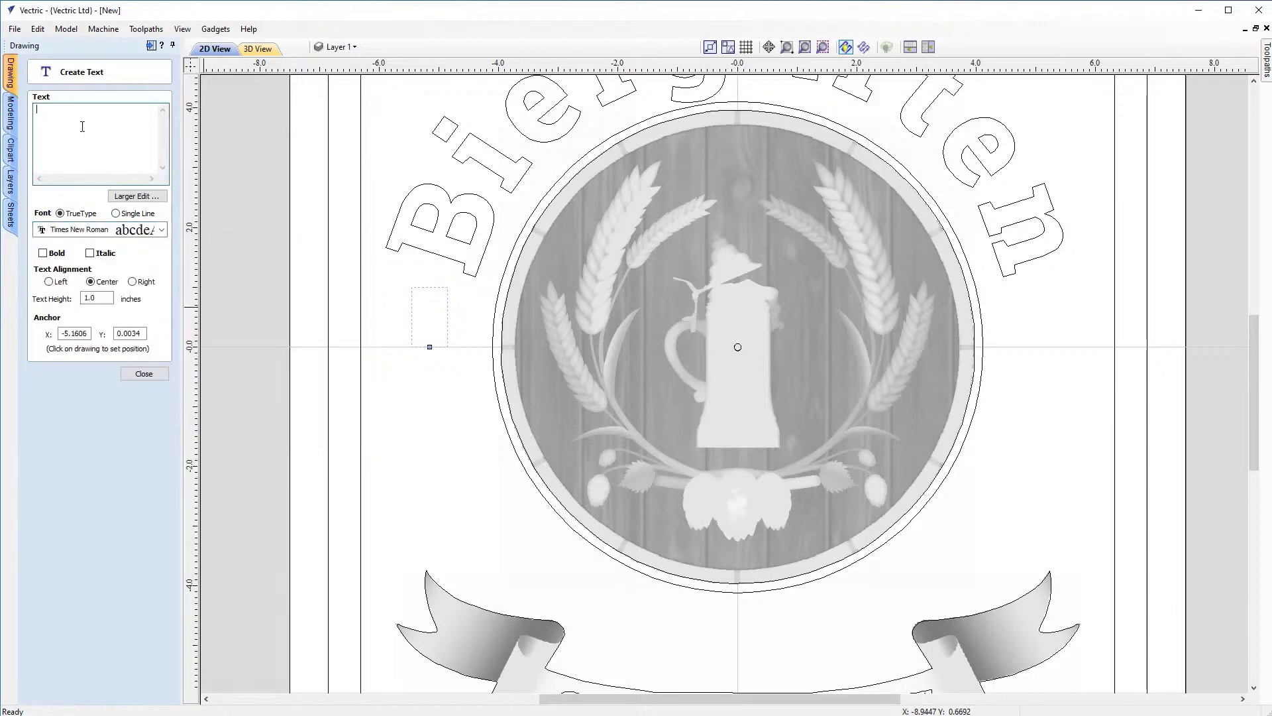
pyautogui.write('20')
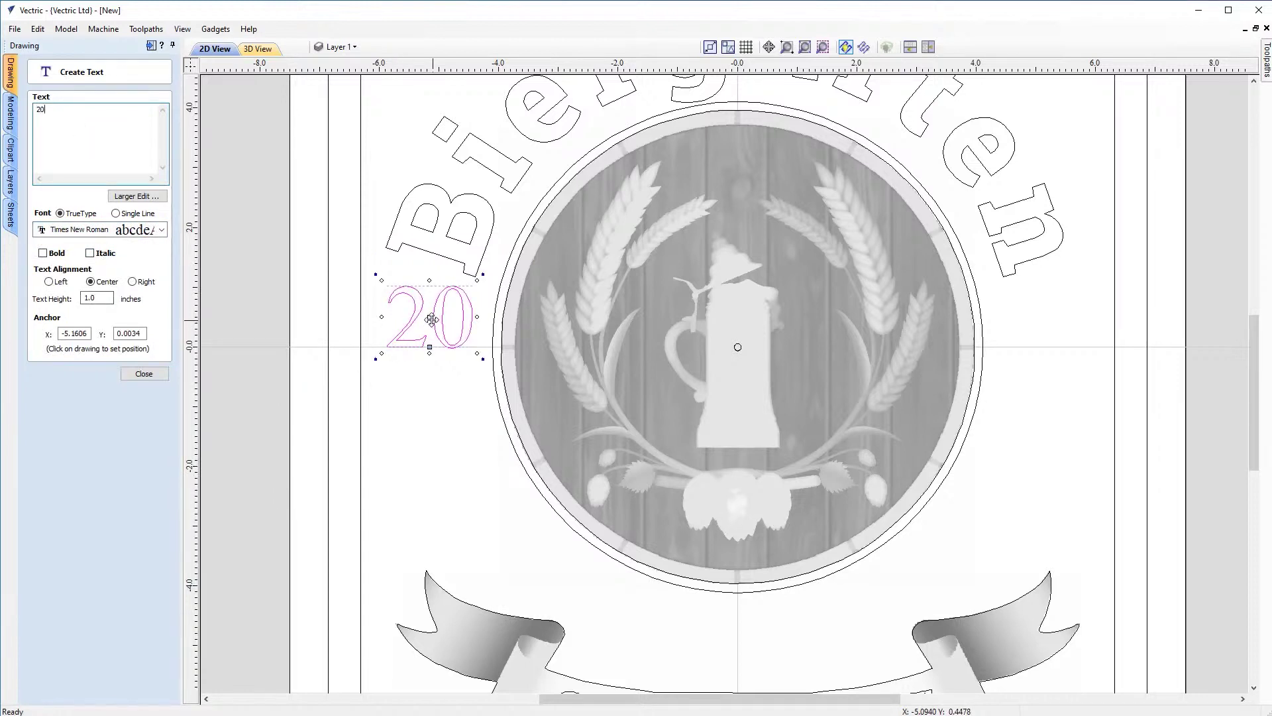
pyautogui.moveTo(431, 319); pyautogui.dragTo(435, 349)
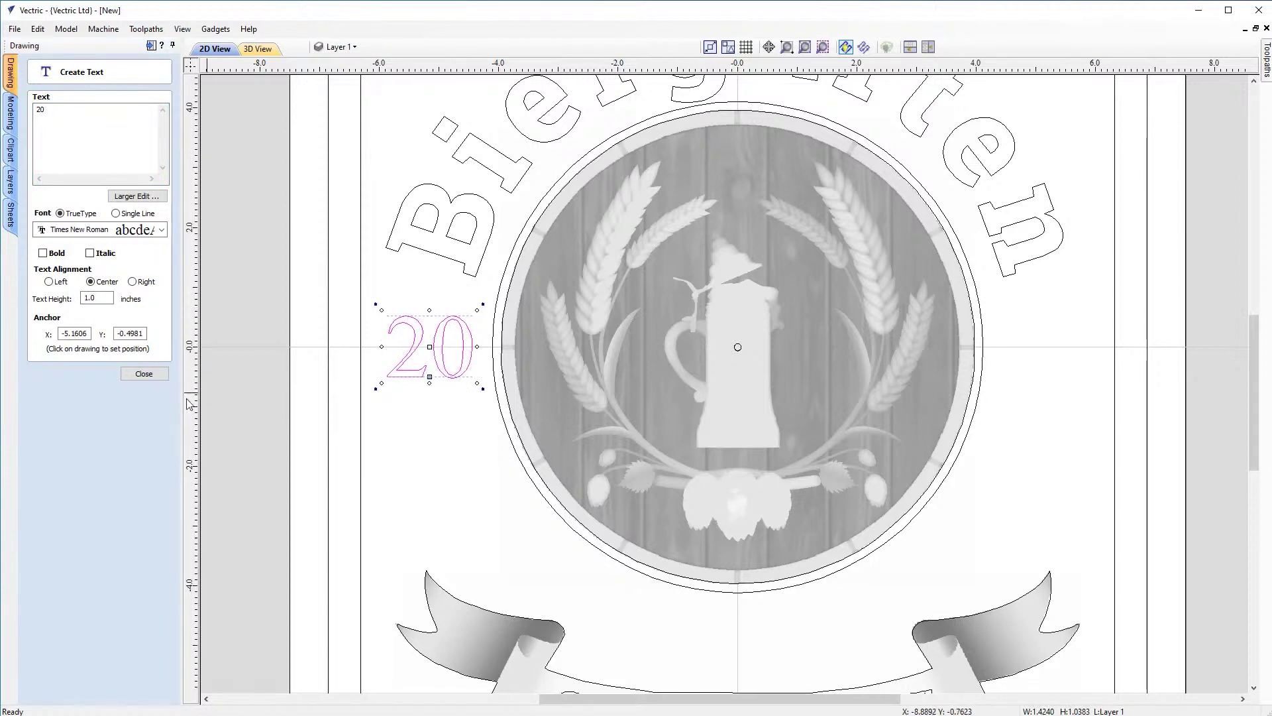
pyautogui.click(157, 378)
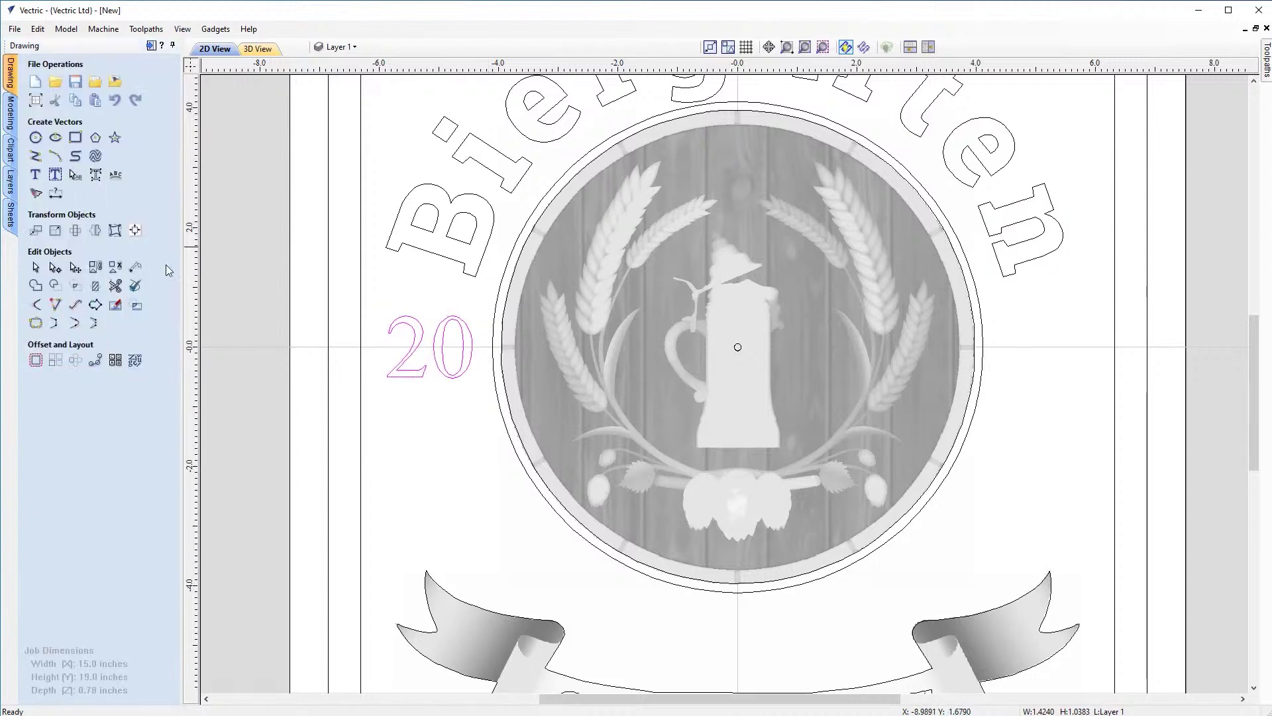
# Step: Add the text "21" in Times New Roman right of the emblem, level with the "20", and shift it slightly toward the emblem
pyautogui.click(55, 174)
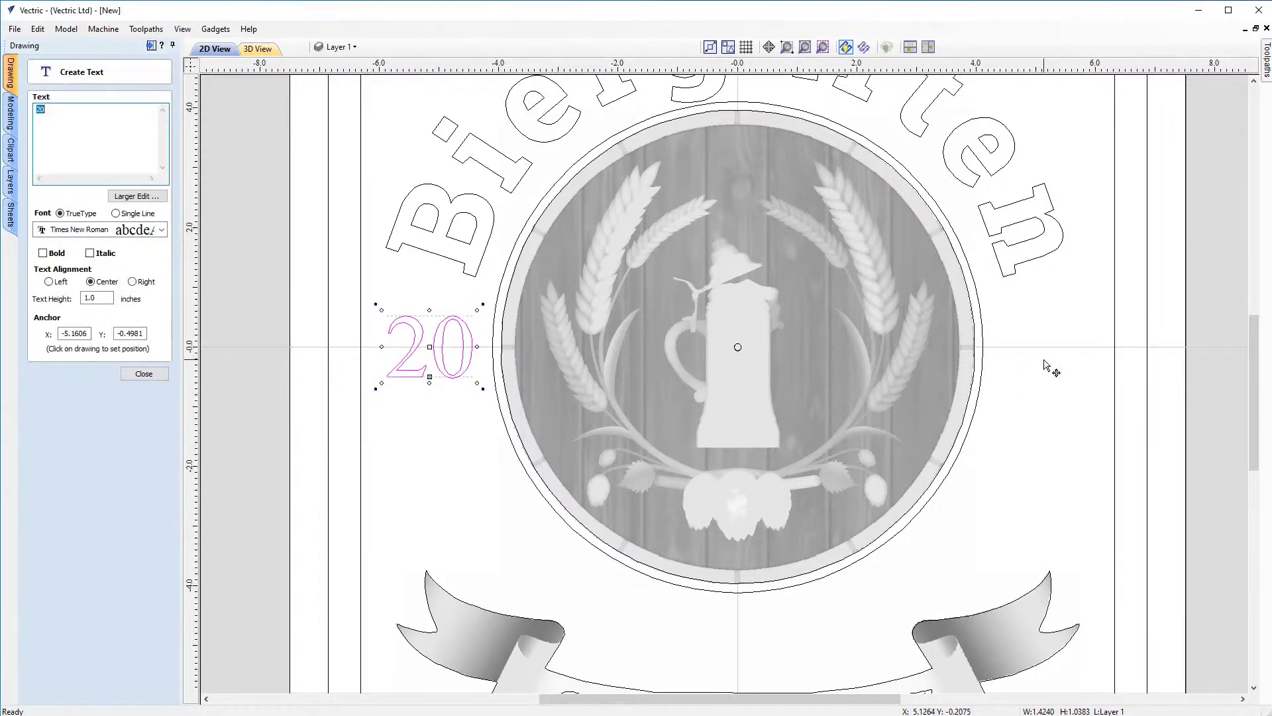
pyautogui.click(1053, 313)
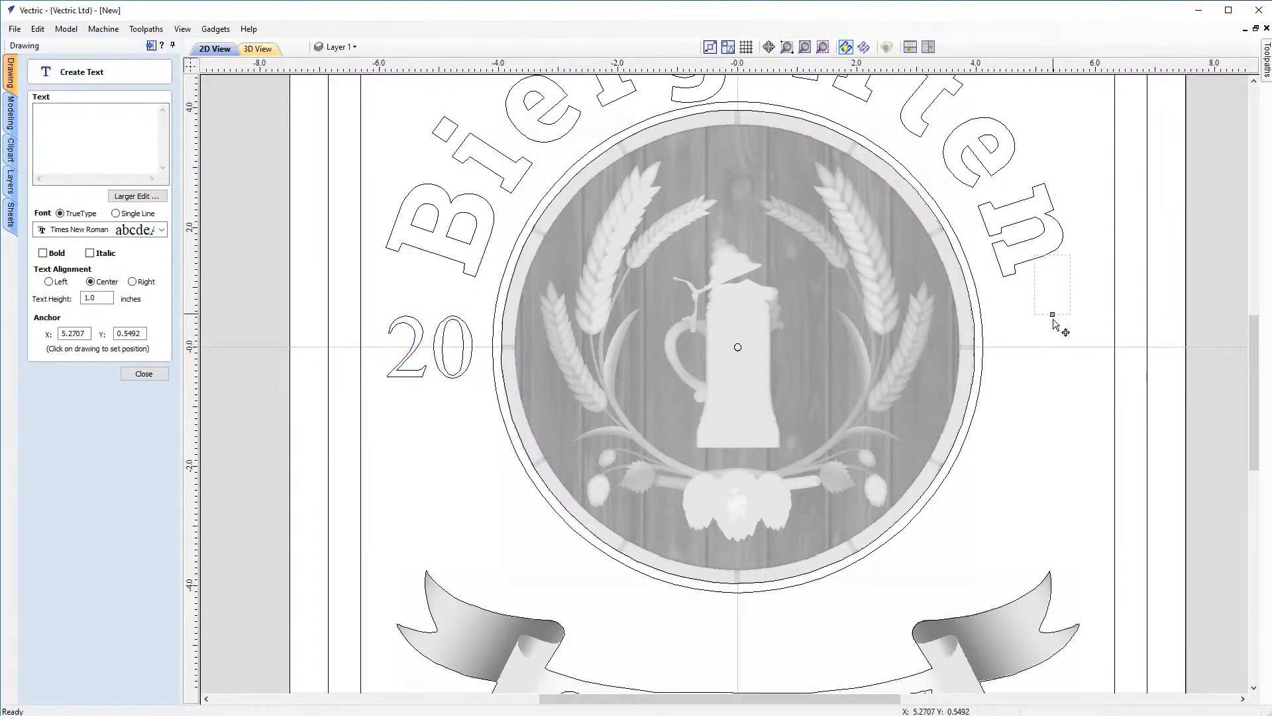
pyautogui.click(1053, 379)
pyautogui.write('21')
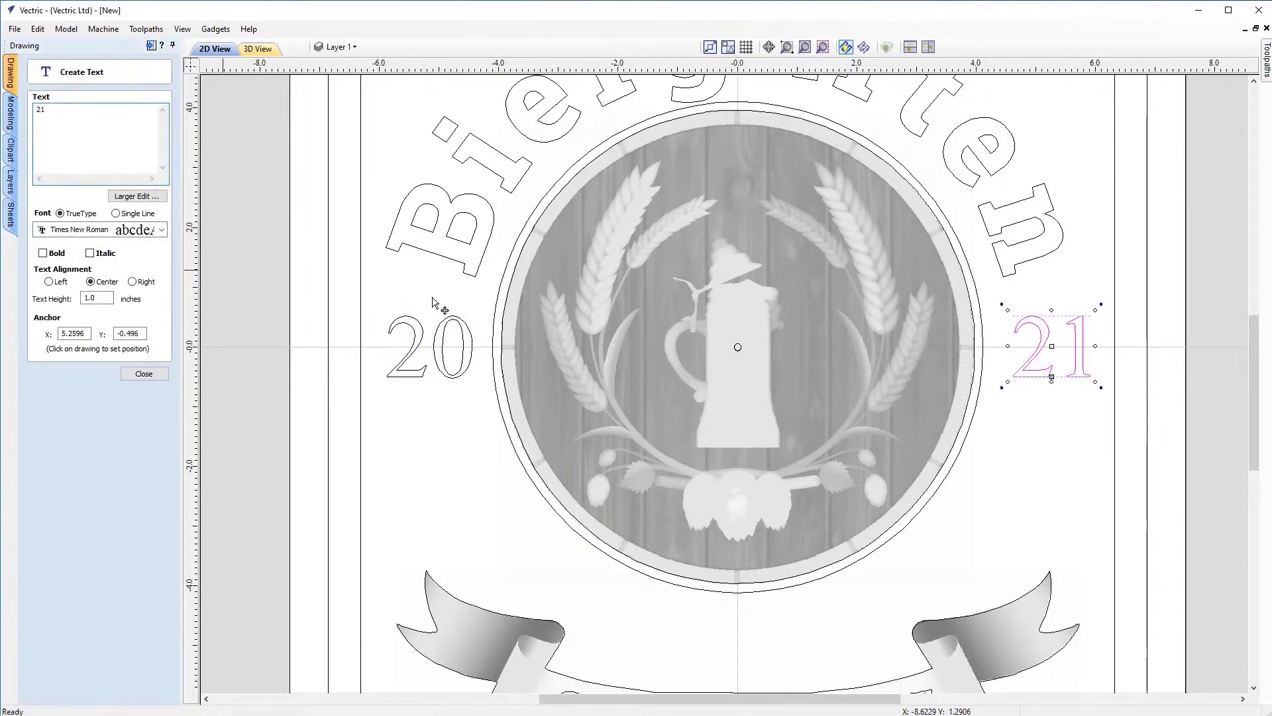
pyautogui.click(1039, 379)
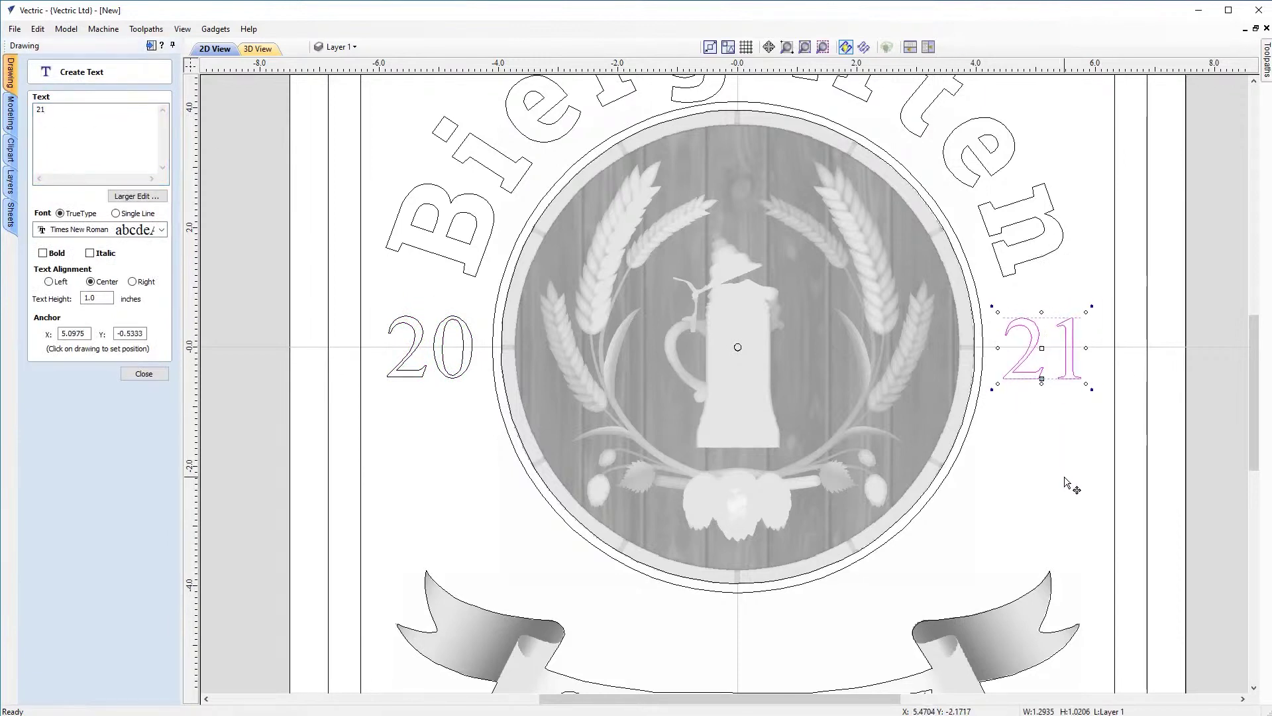
pyautogui.click(131, 373)
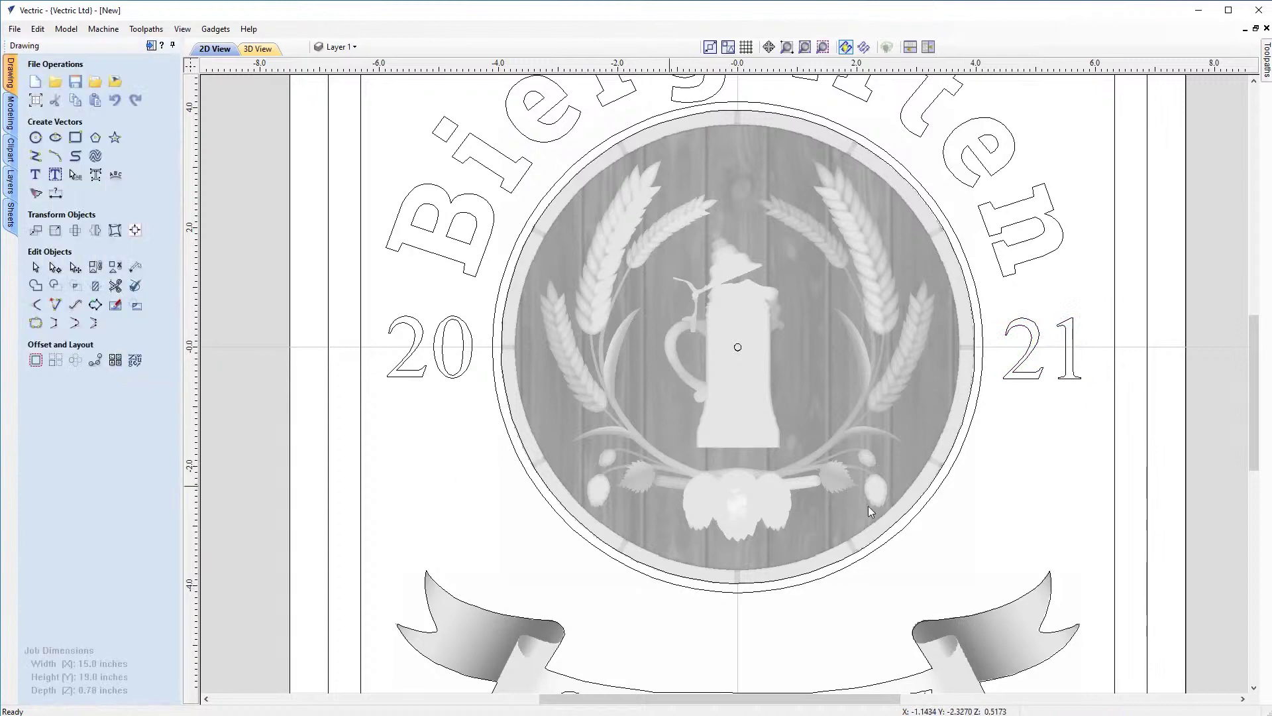
pyautogui.scroll(-3, 986, 486)
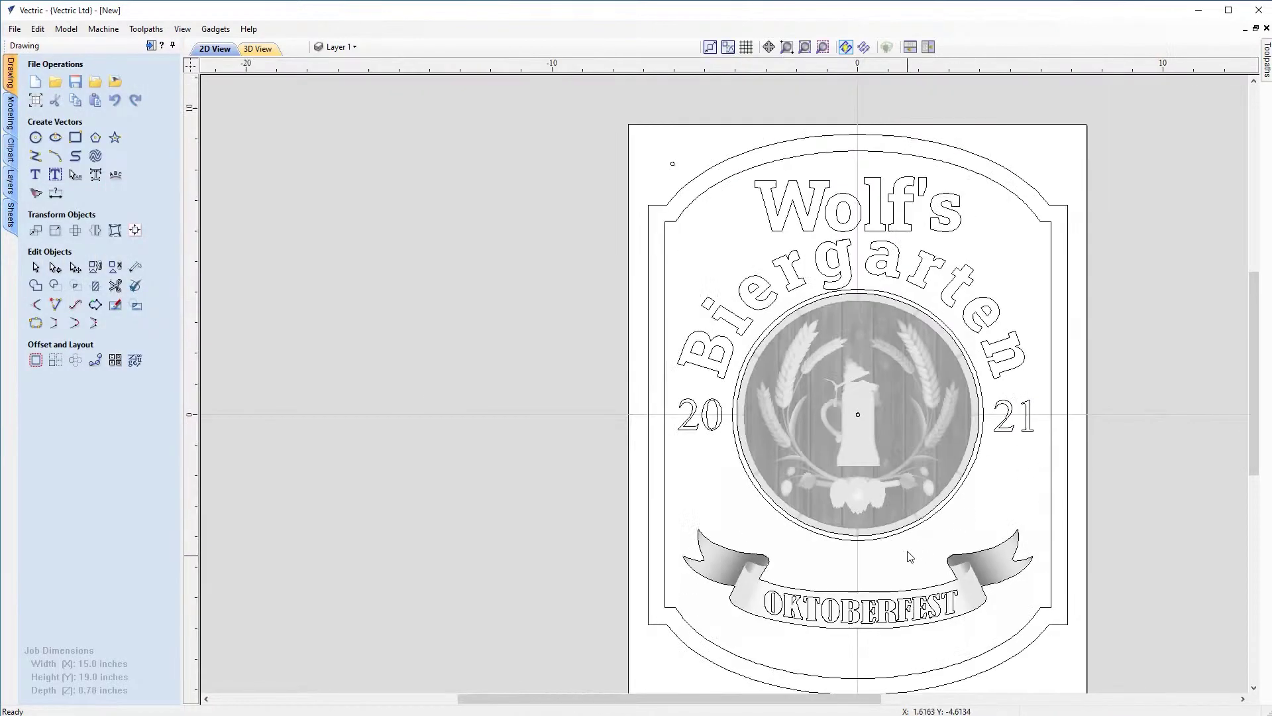
pyautogui.moveTo(875, 587); pyautogui.dragTo(856, 527, button='middle')
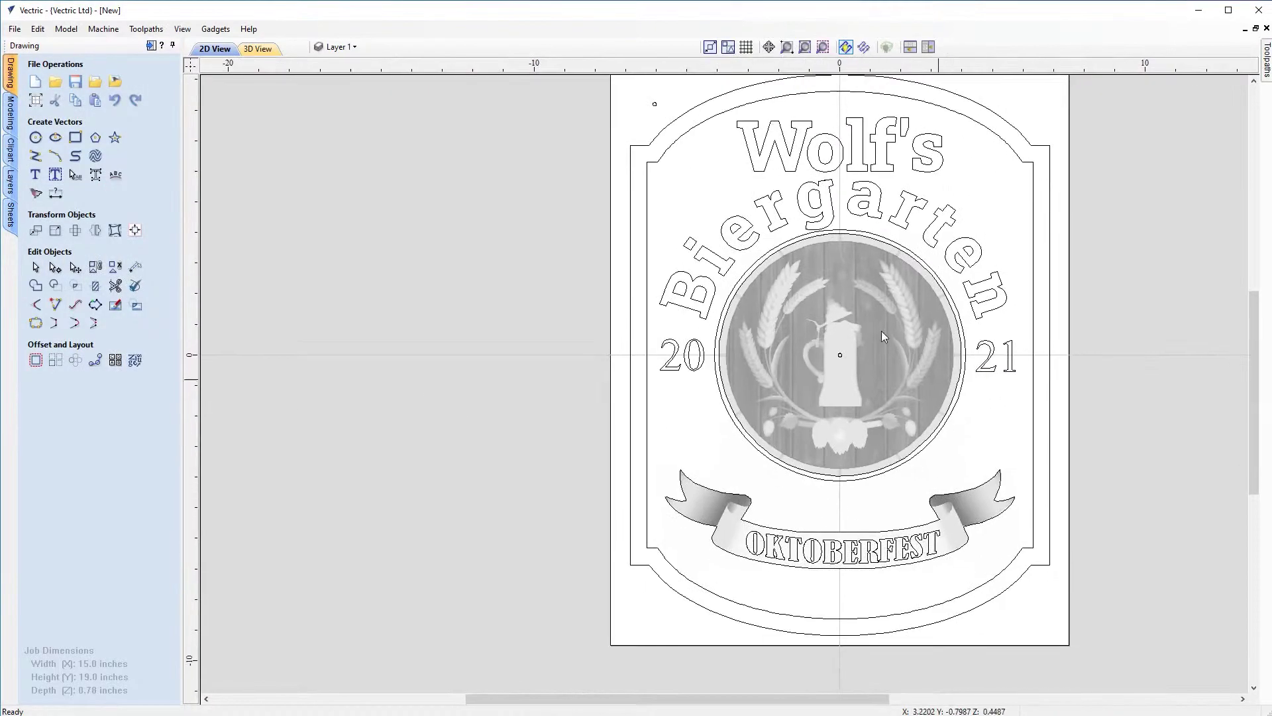
pyautogui.scroll(1, 955, 434)
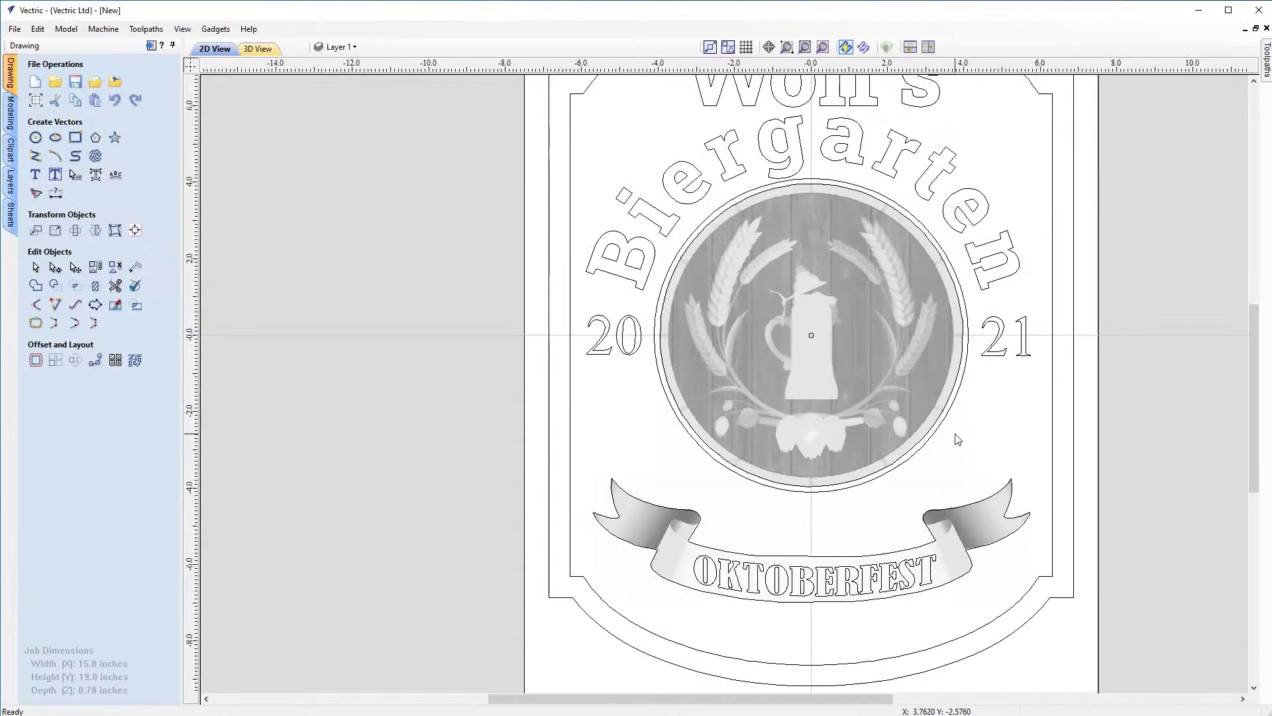
pyautogui.moveTo(955, 434); pyautogui.dragTo(833, 484, button='middle')
pyautogui.click(804, 48)
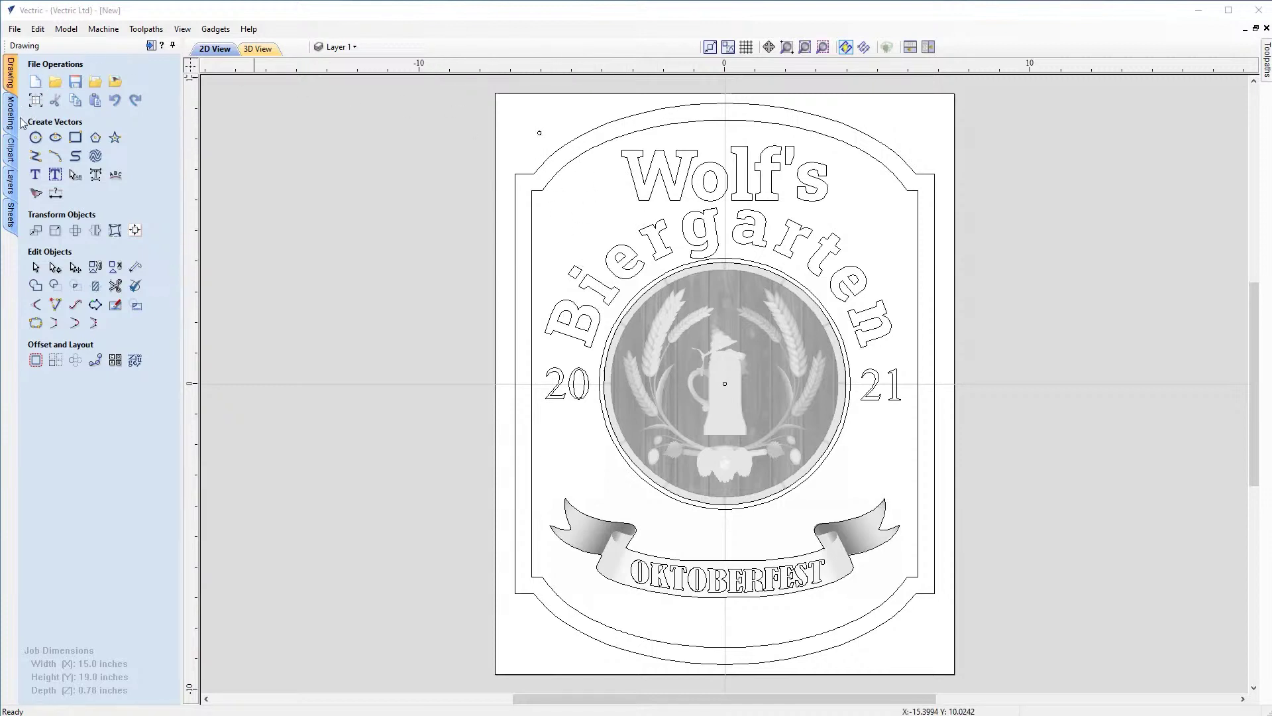
# Step: Set the XY datum position of Sheet 1 to the lower-left corner of the material
pyautogui.click(9, 219)
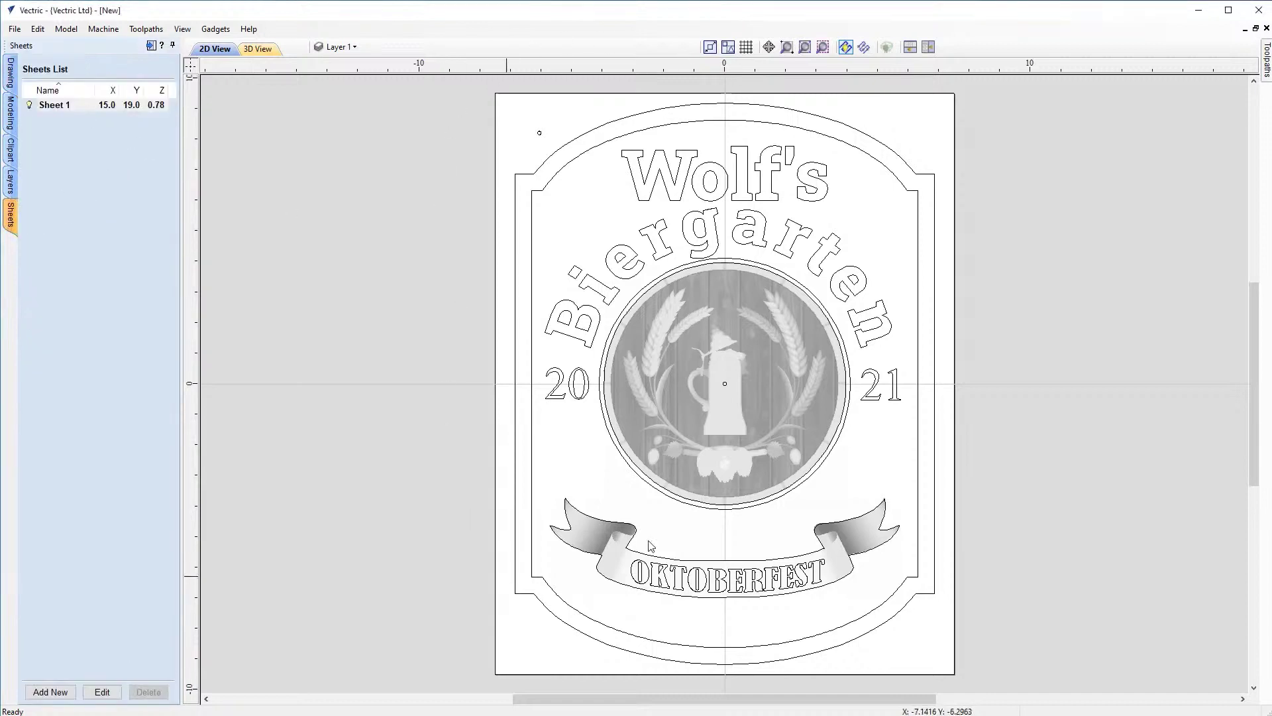
pyautogui.click(59, 107)
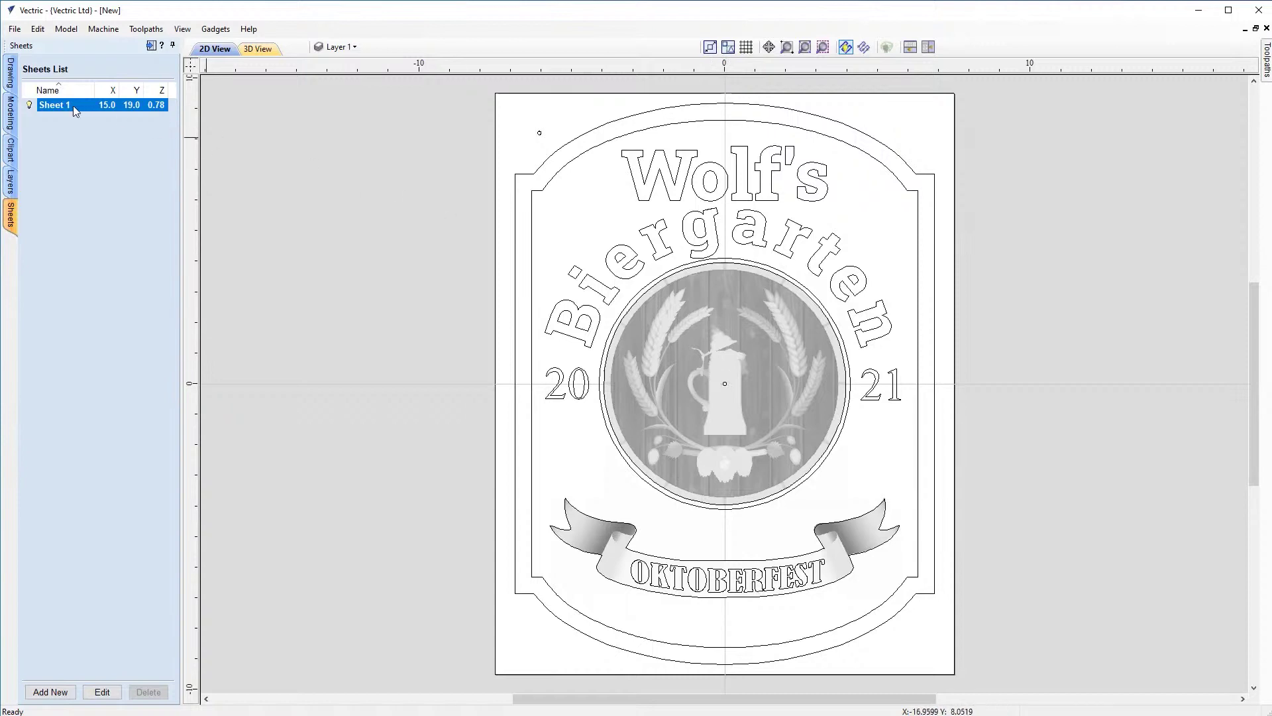
pyautogui.click(91, 696)
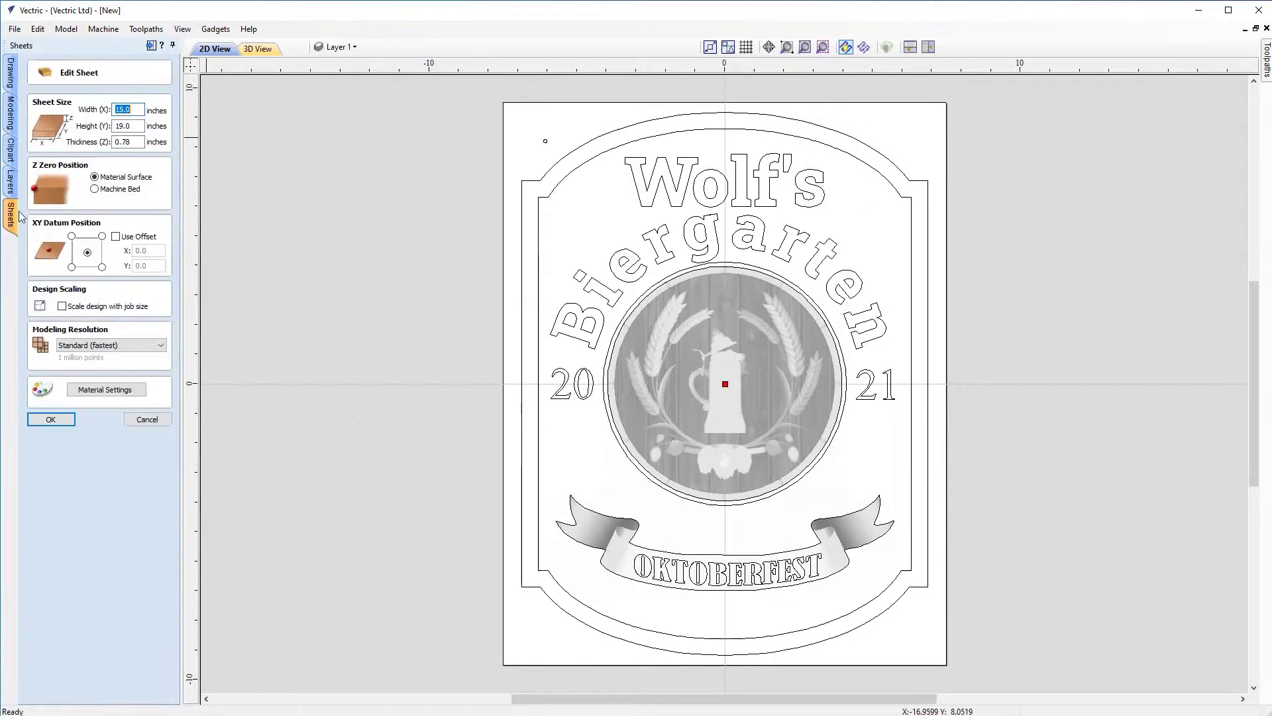
pyautogui.click(72, 267)
pyautogui.click(51, 419)
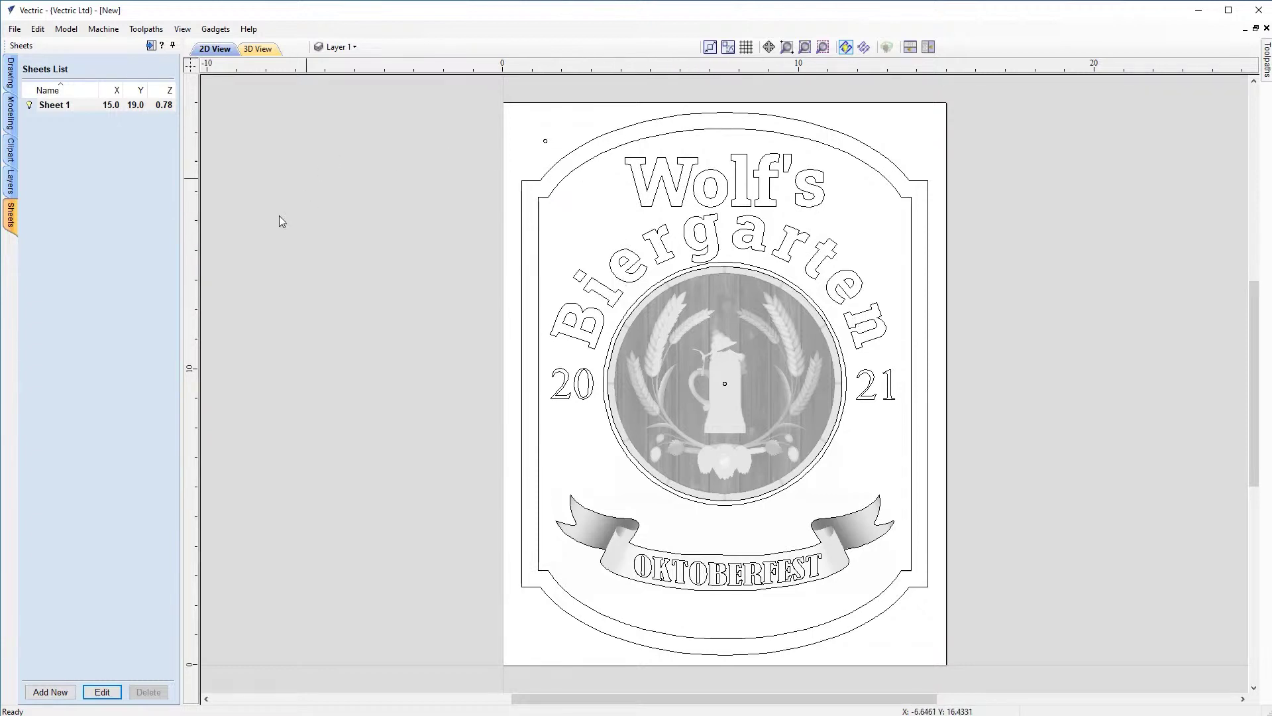
# Step: Add a new sheet to the job and name it MDF
pyautogui.click(50, 692)
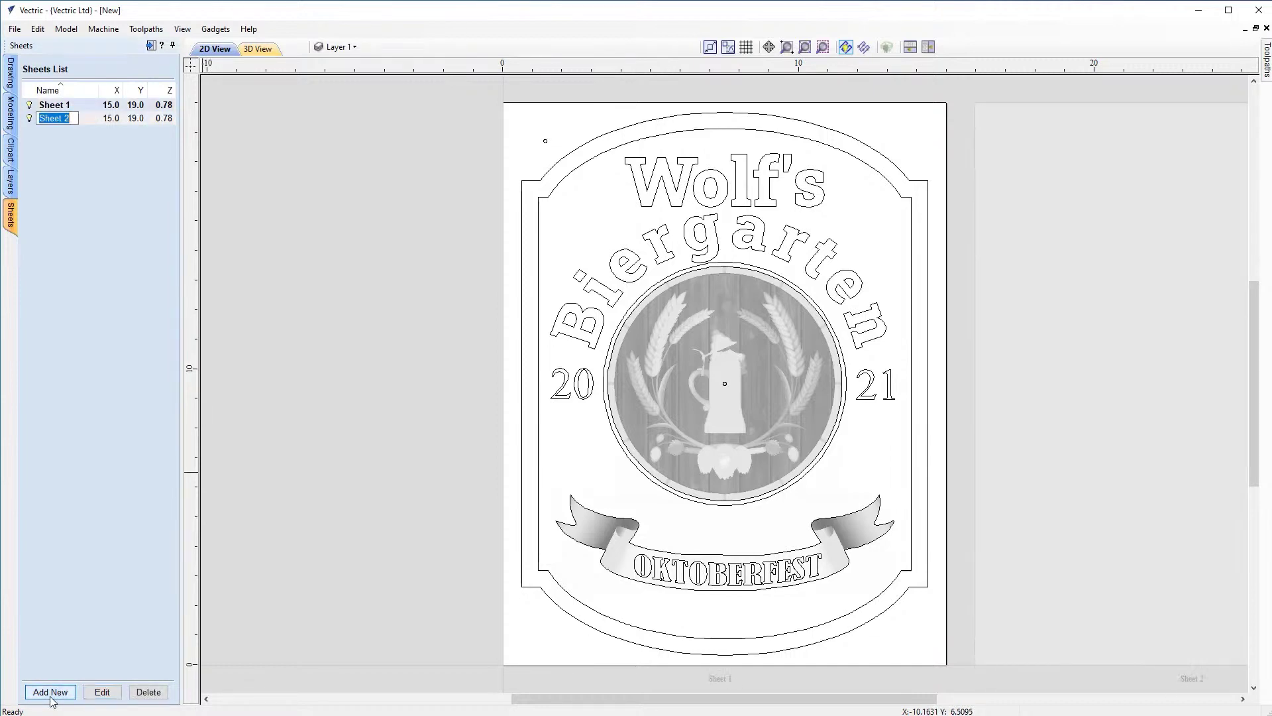
pyautogui.write('MDF')
pyautogui.press('Return')
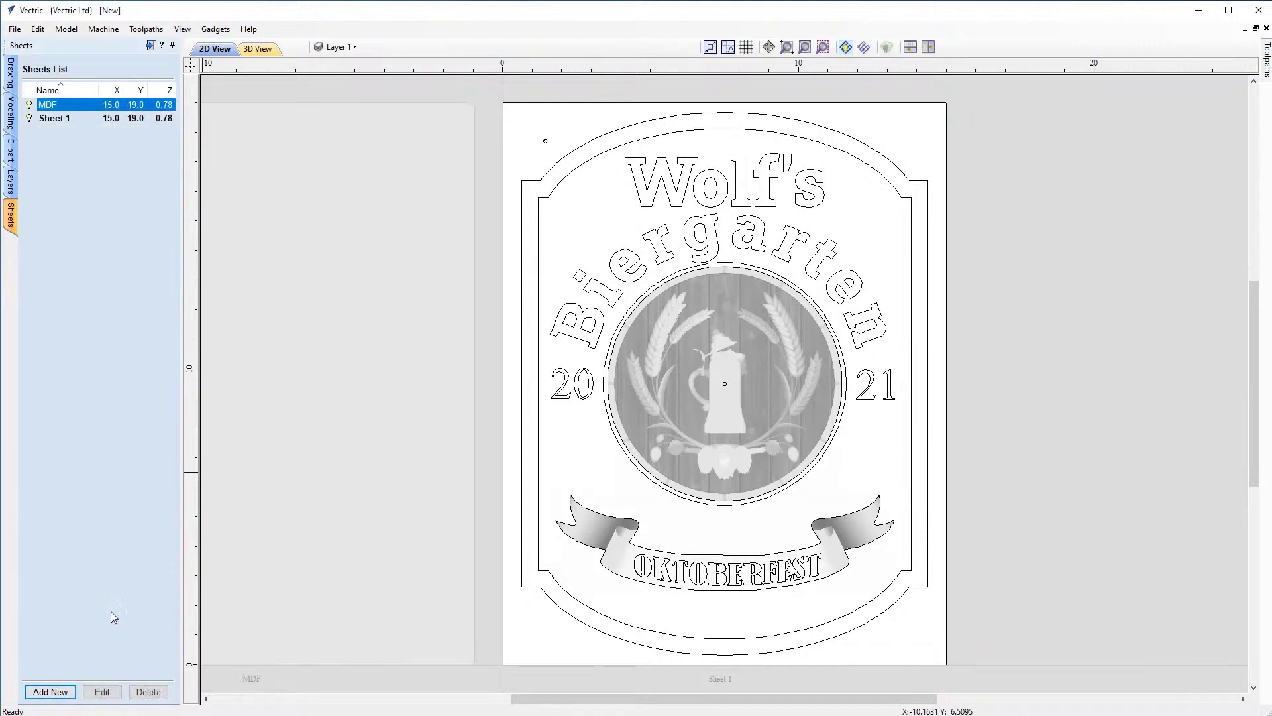
# Step: Set the MDF sheet's size to 18 inches wide, 23 inches high and .25 inches thick
pyautogui.click(103, 692)
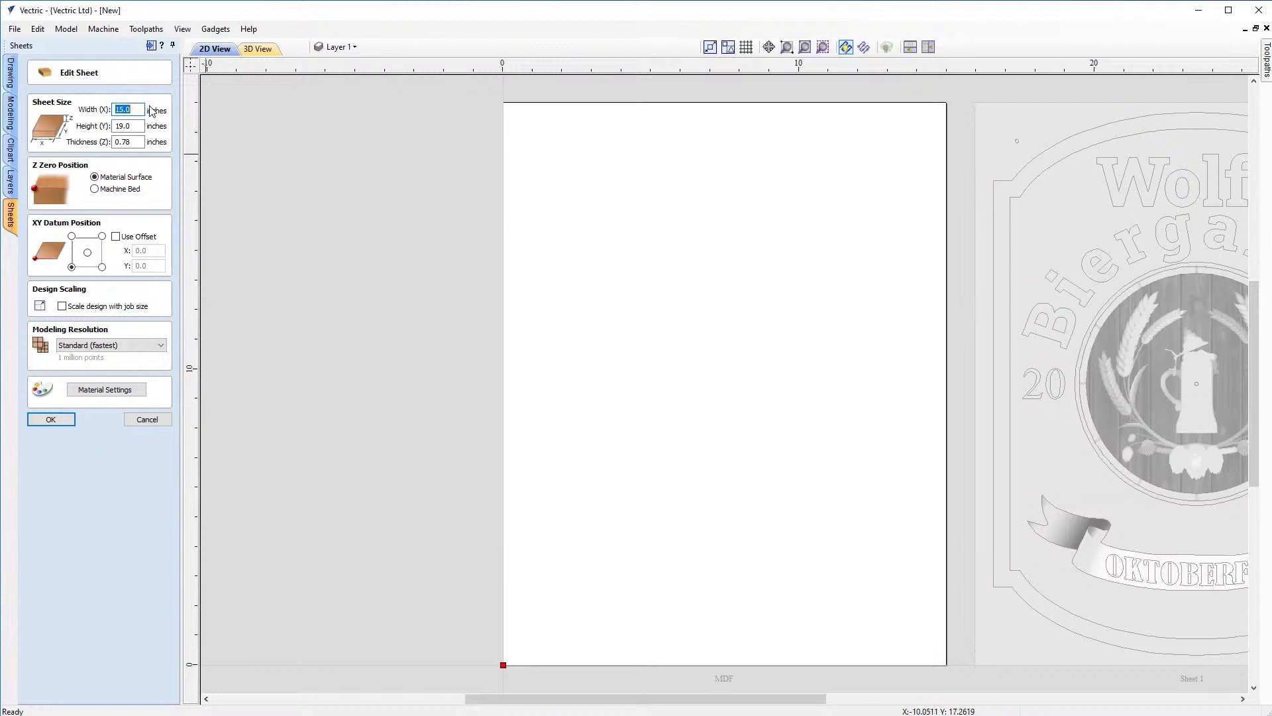
pyautogui.press('Tab')
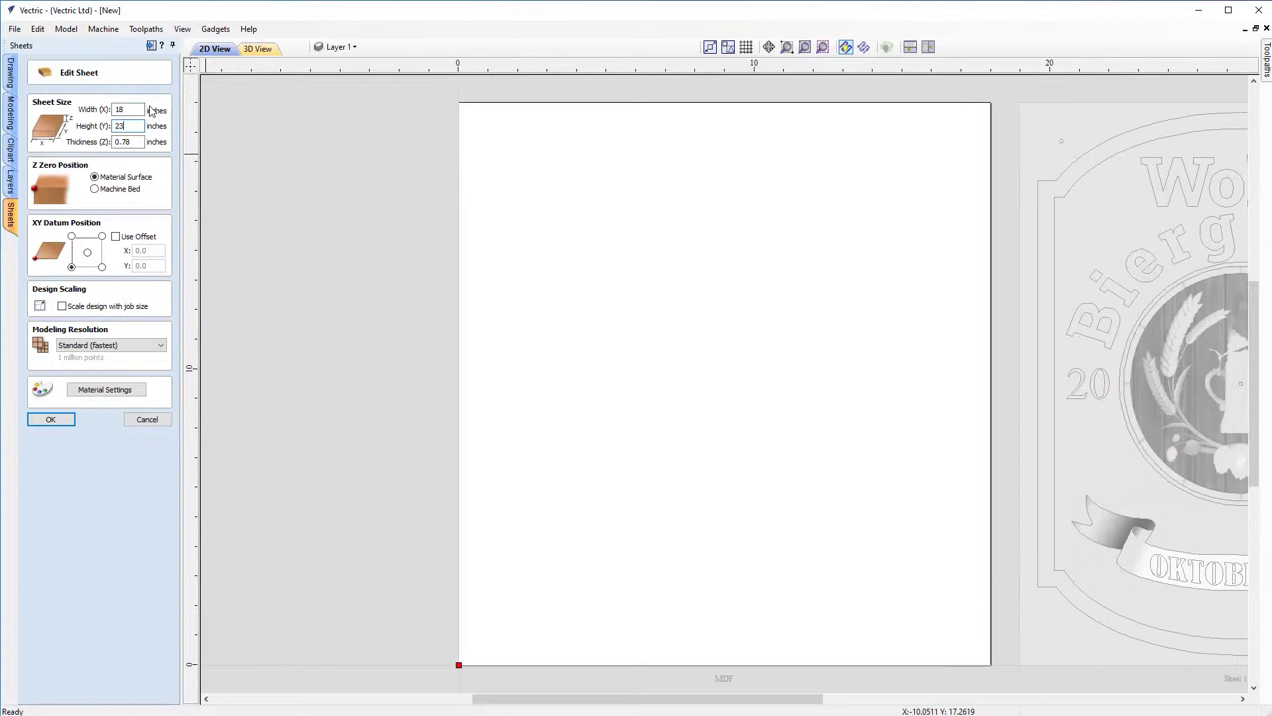
pyautogui.write('.25')
pyautogui.press('Tab')
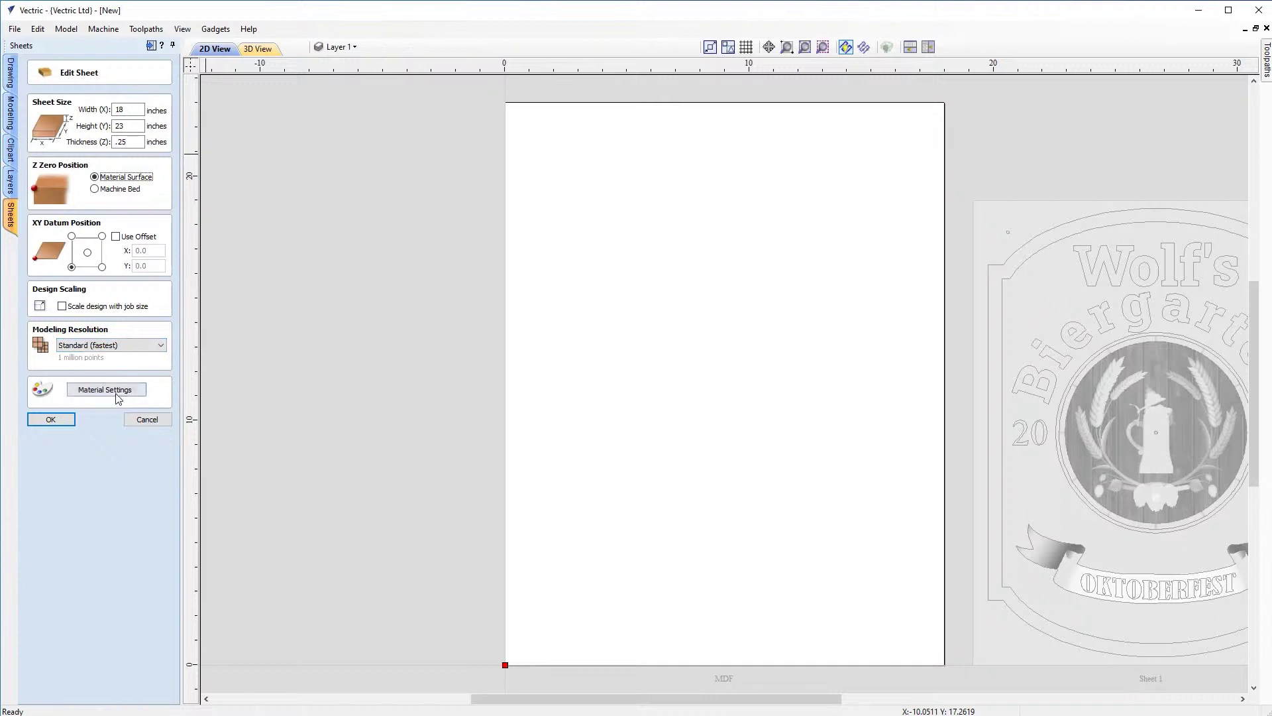
# Step: Set the MDF sheet's material appearance to MDF and apply the sheet settings
pyautogui.click(84, 392)
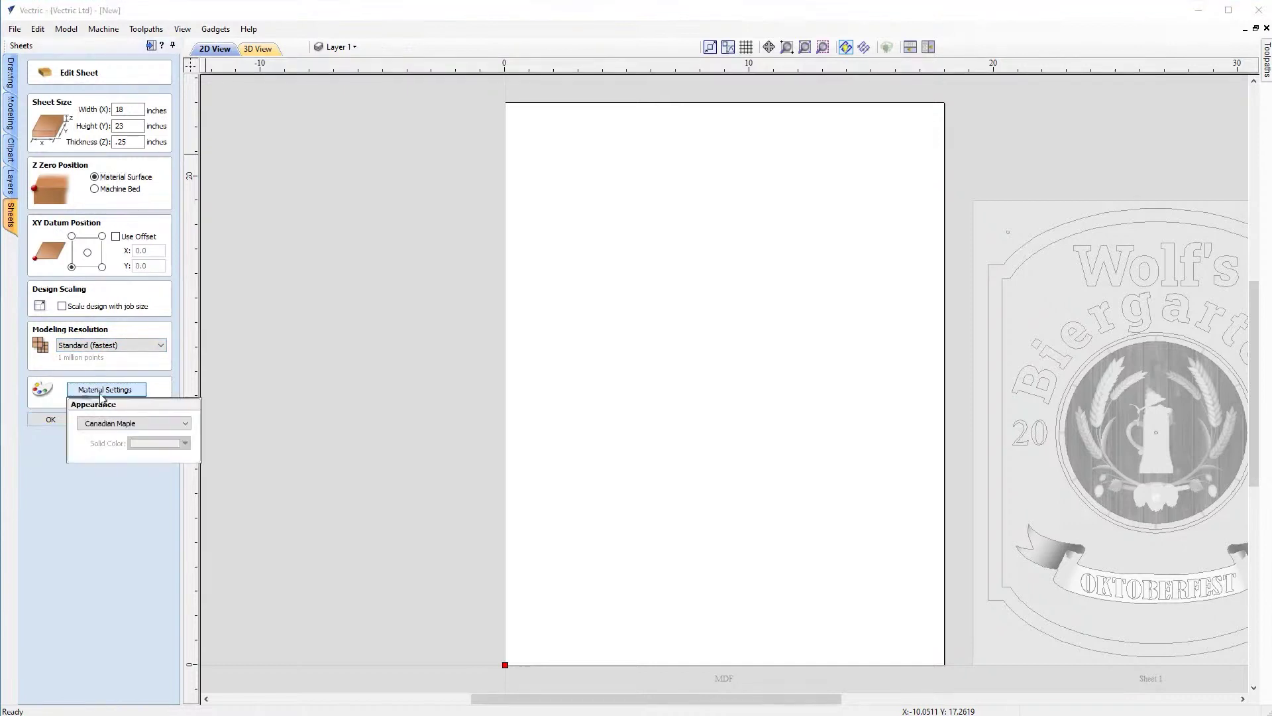
pyautogui.click(124, 424)
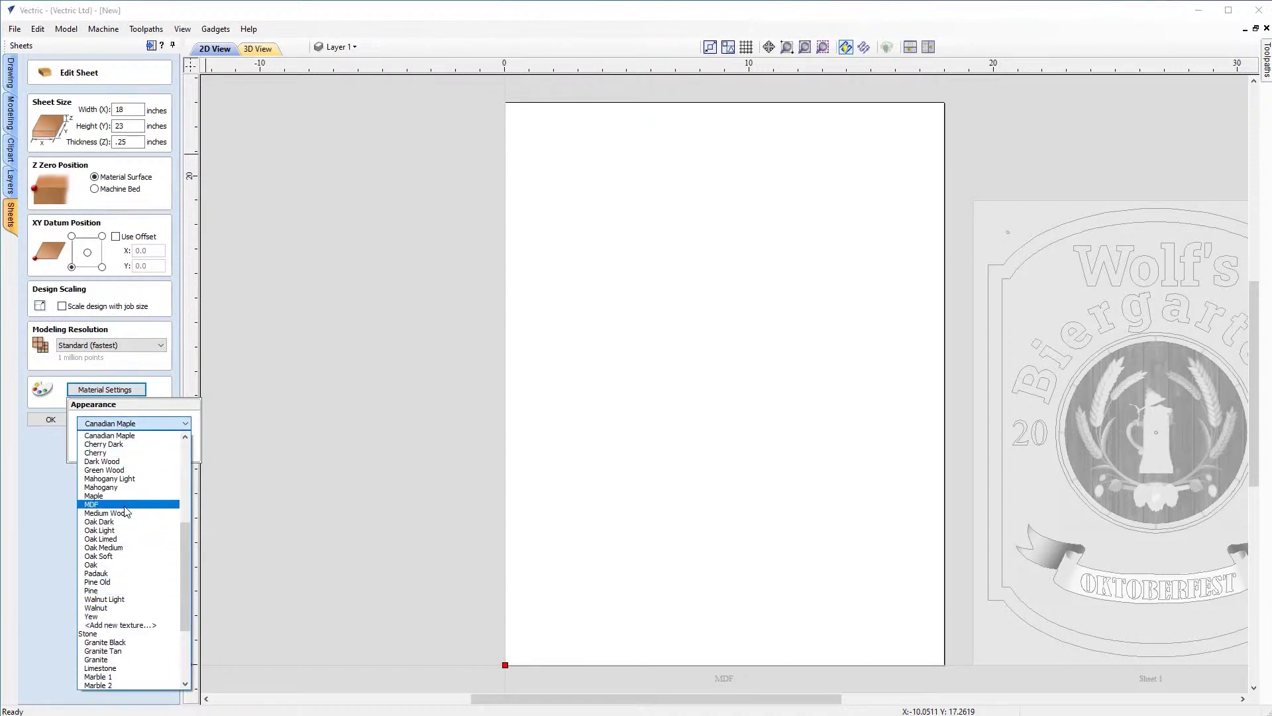
pyautogui.click(106, 504)
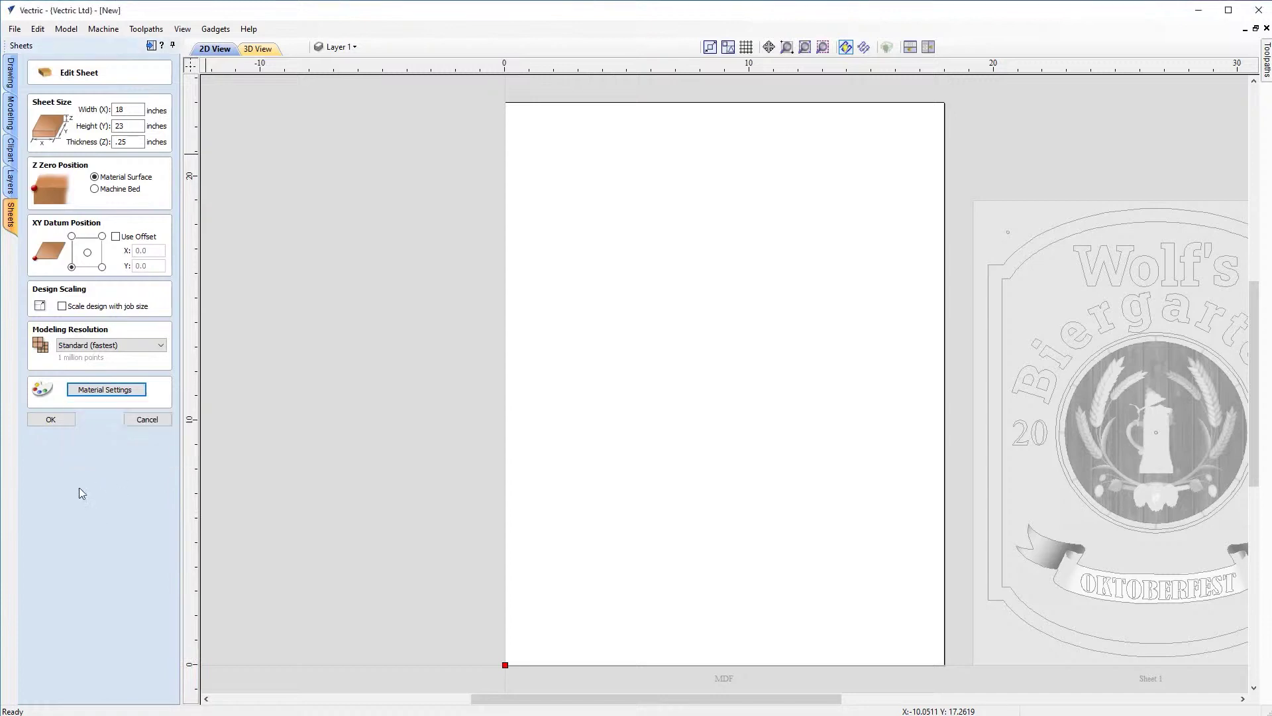
pyautogui.click(51, 421)
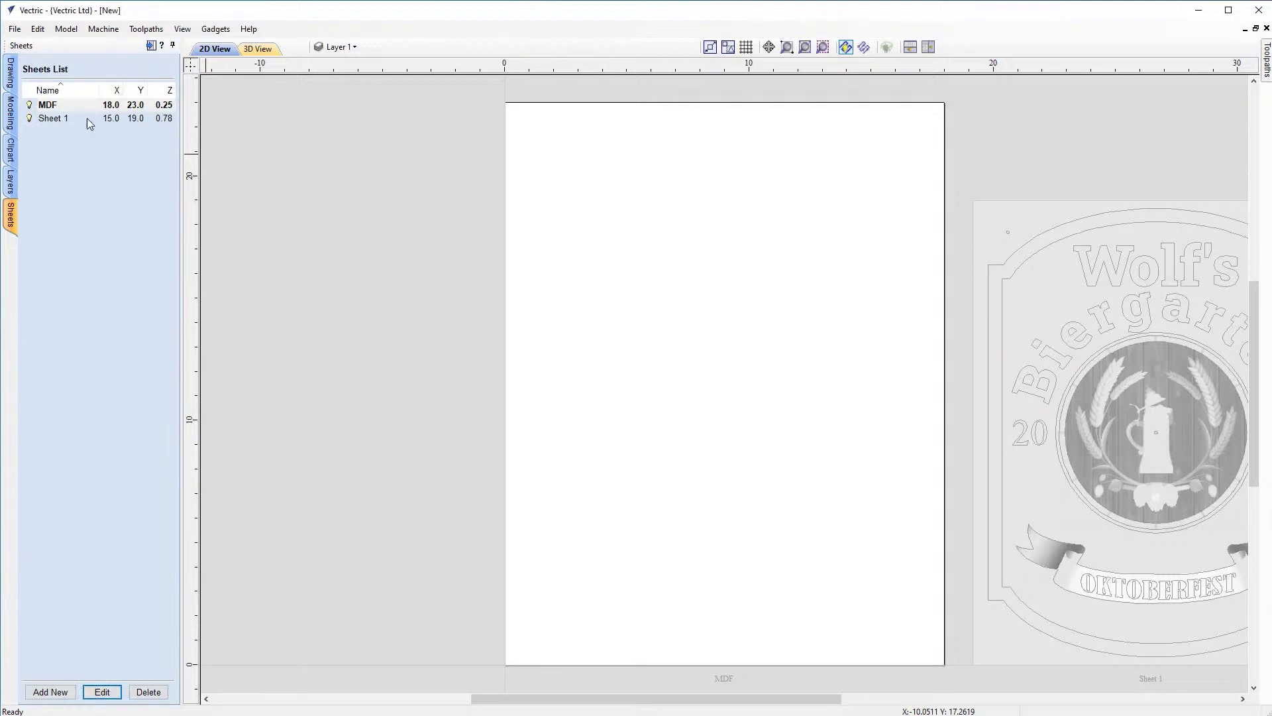
# Step: Add another new sheet to the job and name it Oak
pyautogui.click(50, 691)
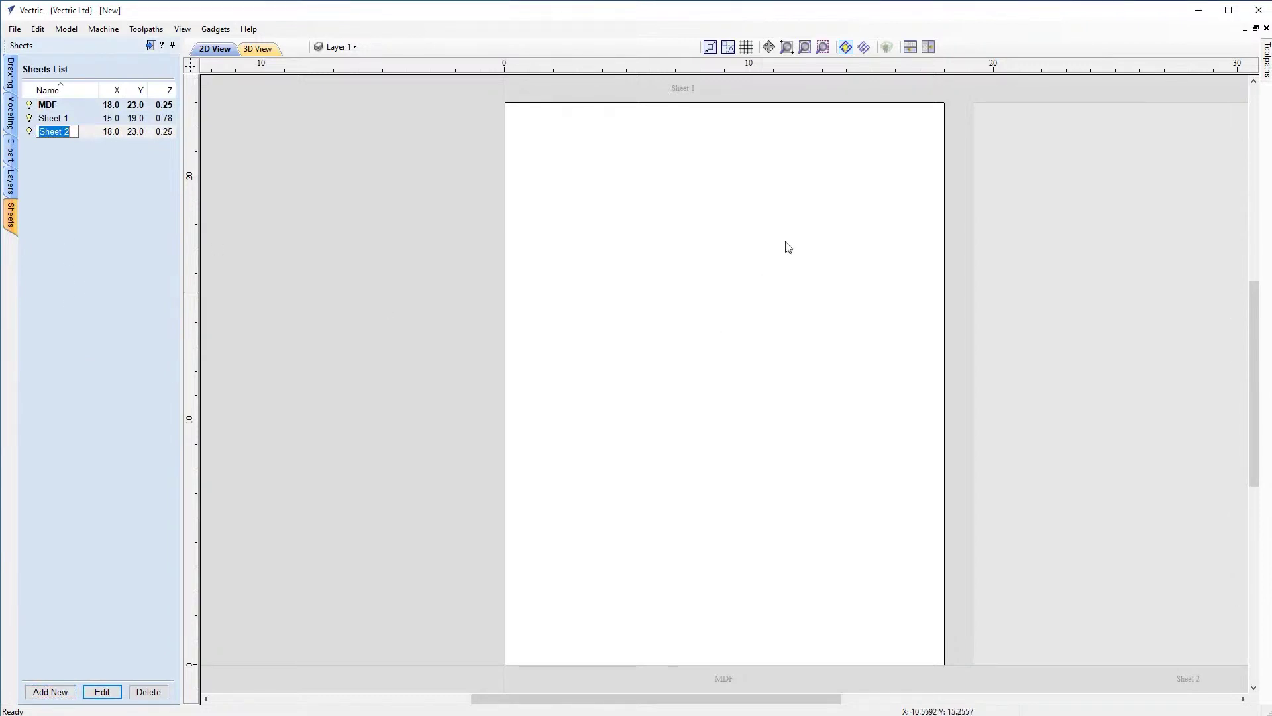
pyautogui.write('Oak')
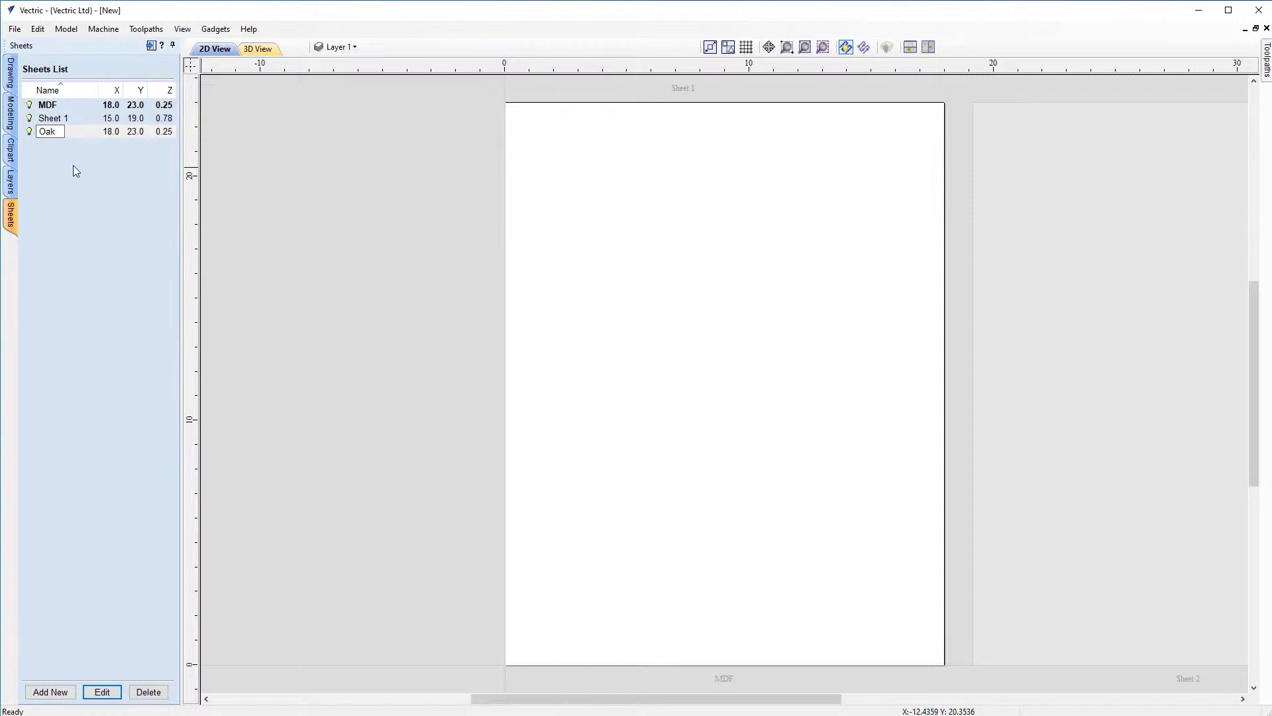
pyautogui.click(118, 192)
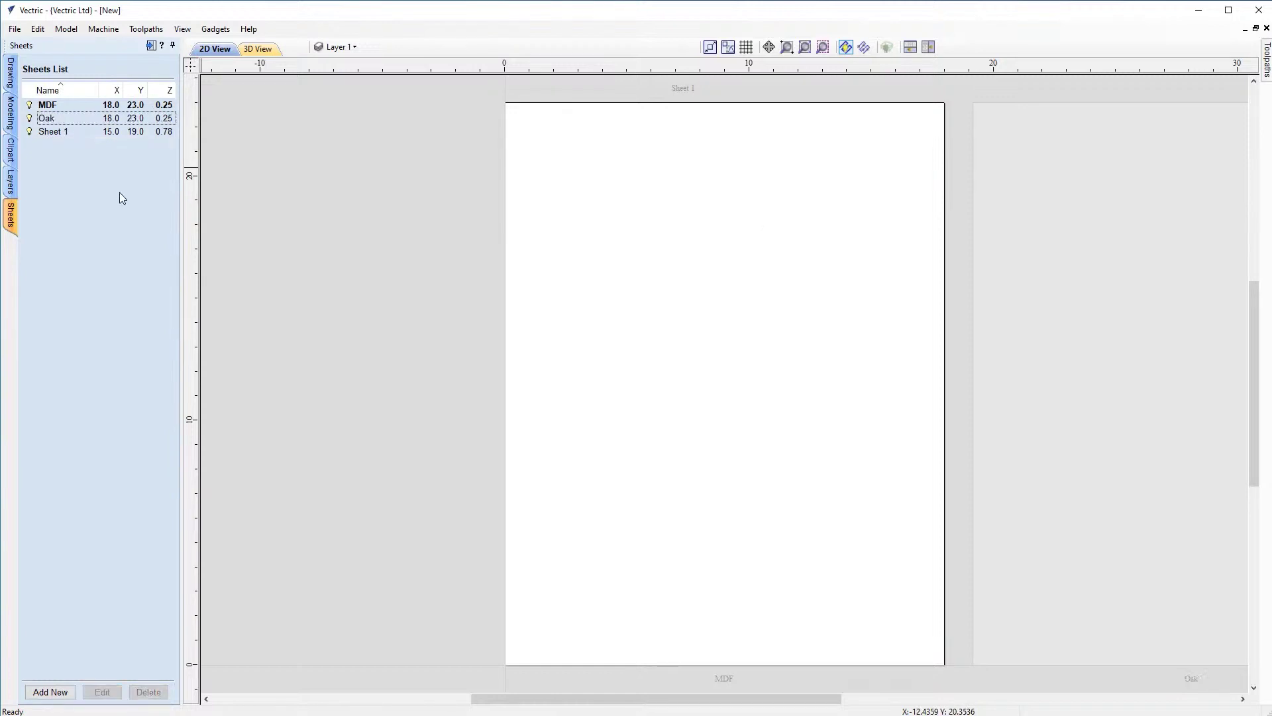
# Step: Set the Oak sheet's size to 9 inches wide, 16.5 inches high and .99 inches thick, with Z zero at the material surface
pyautogui.click(69, 119)
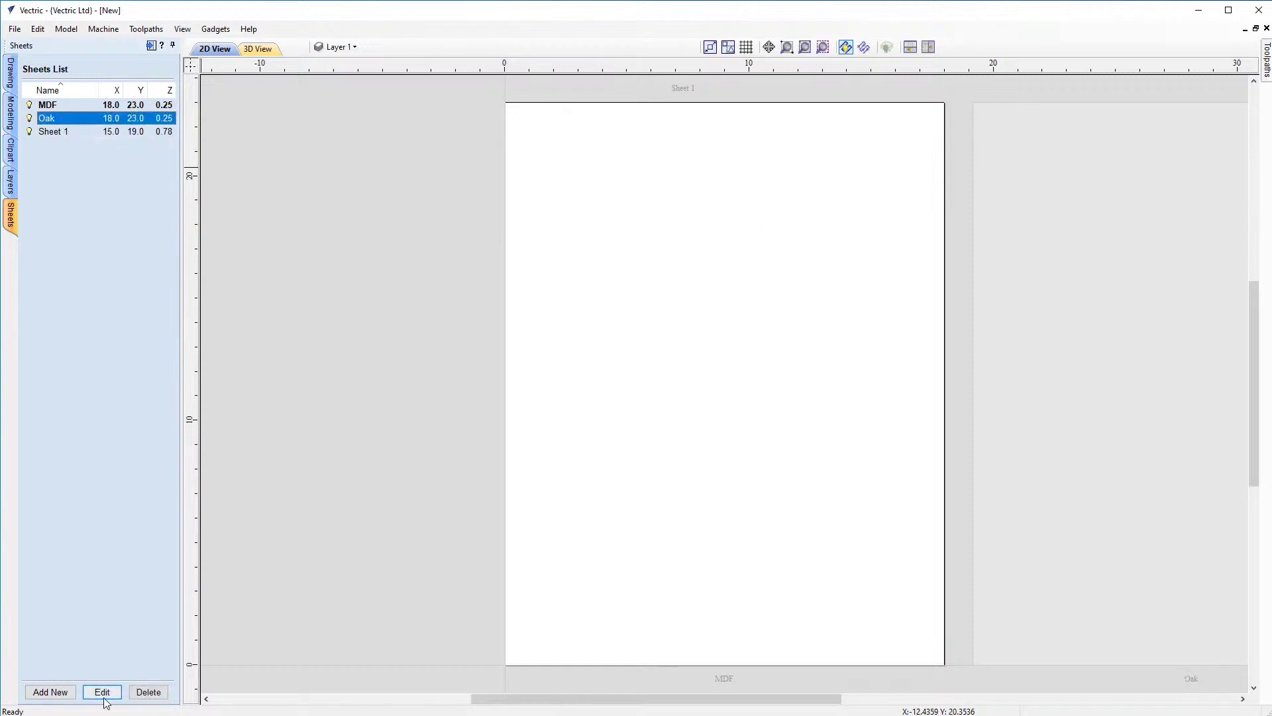
pyautogui.click(102, 692)
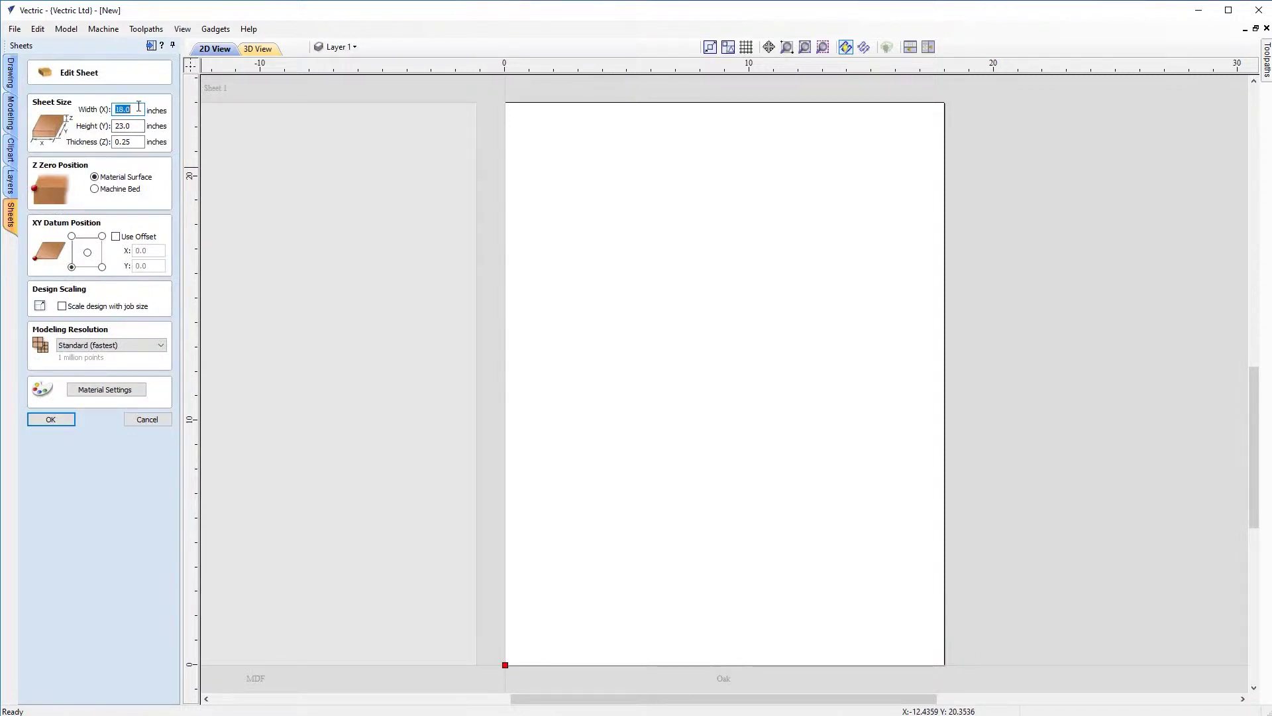
pyautogui.press('BackSpace')
pyautogui.press('Tab')
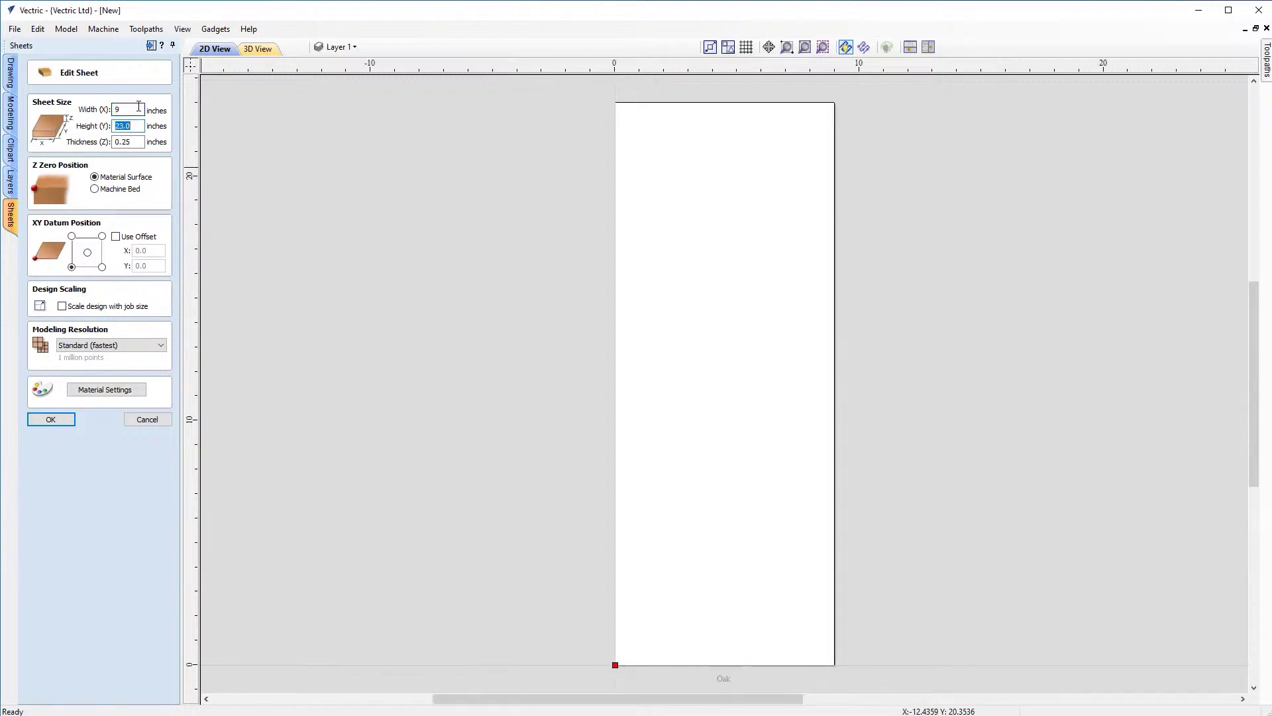
pyautogui.write('16.')
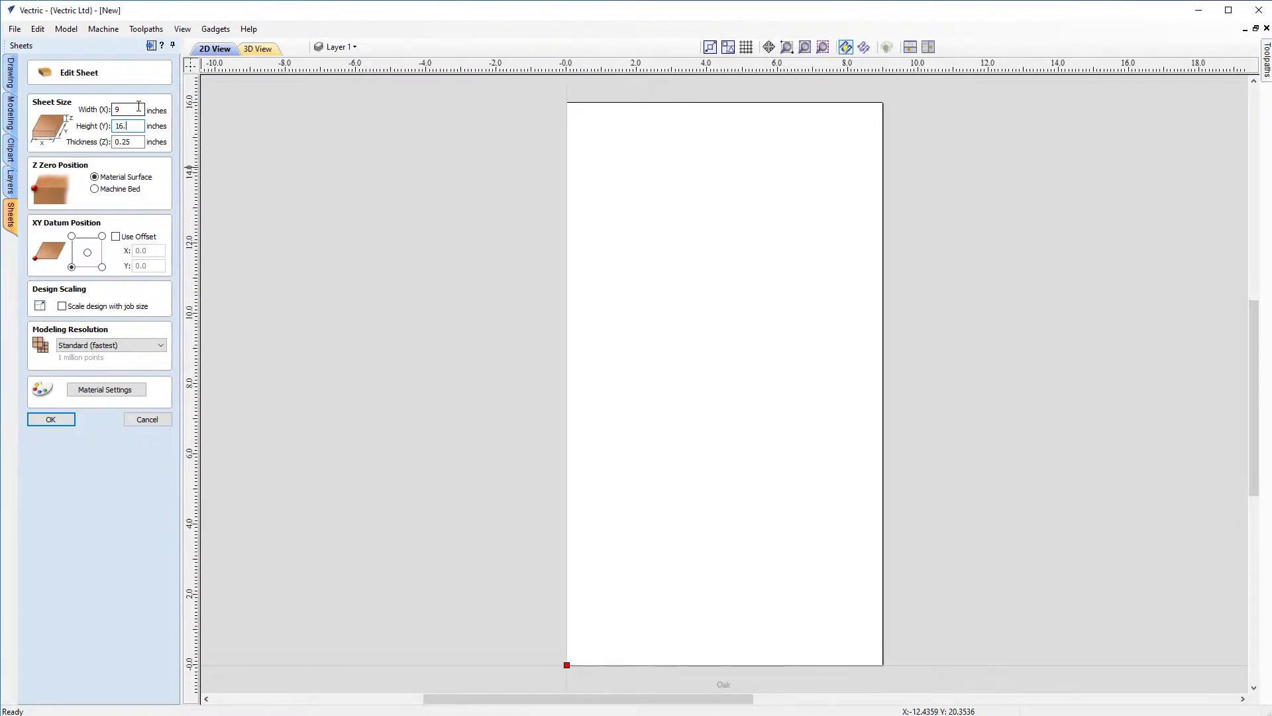
pyautogui.write('5')
pyautogui.press('Tab')
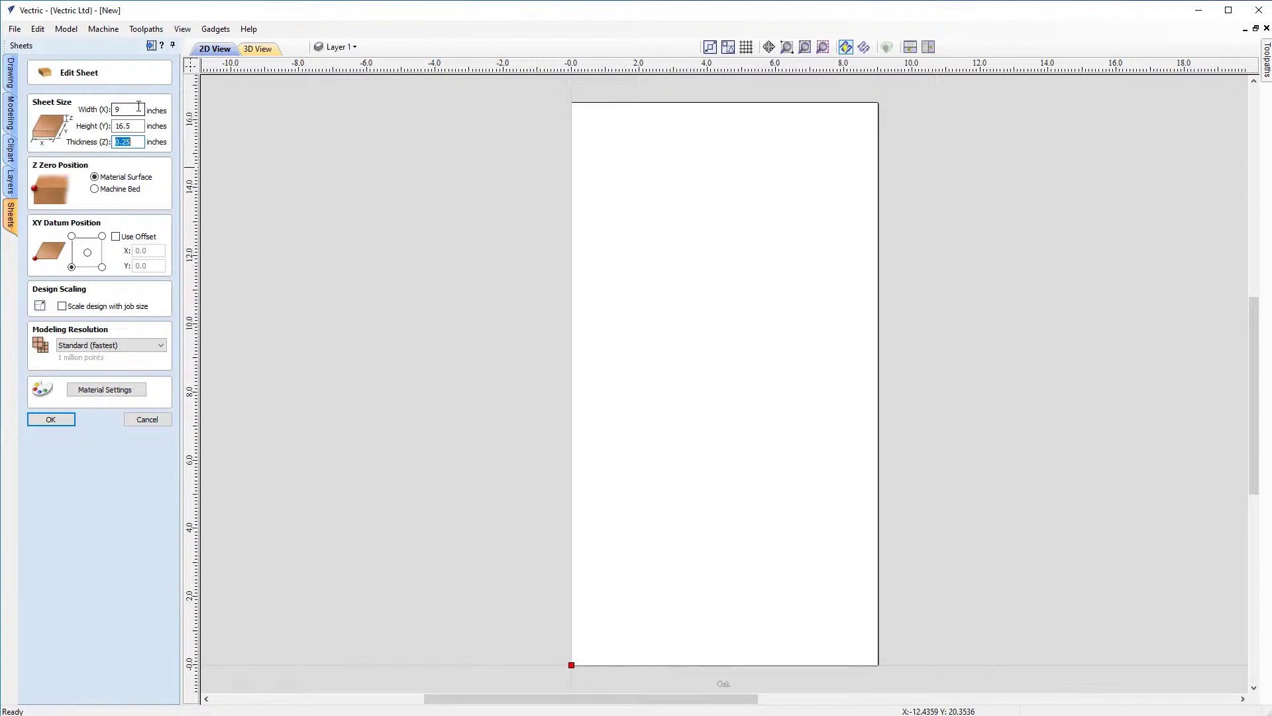
pyautogui.write('.99')
pyautogui.click(129, 177)
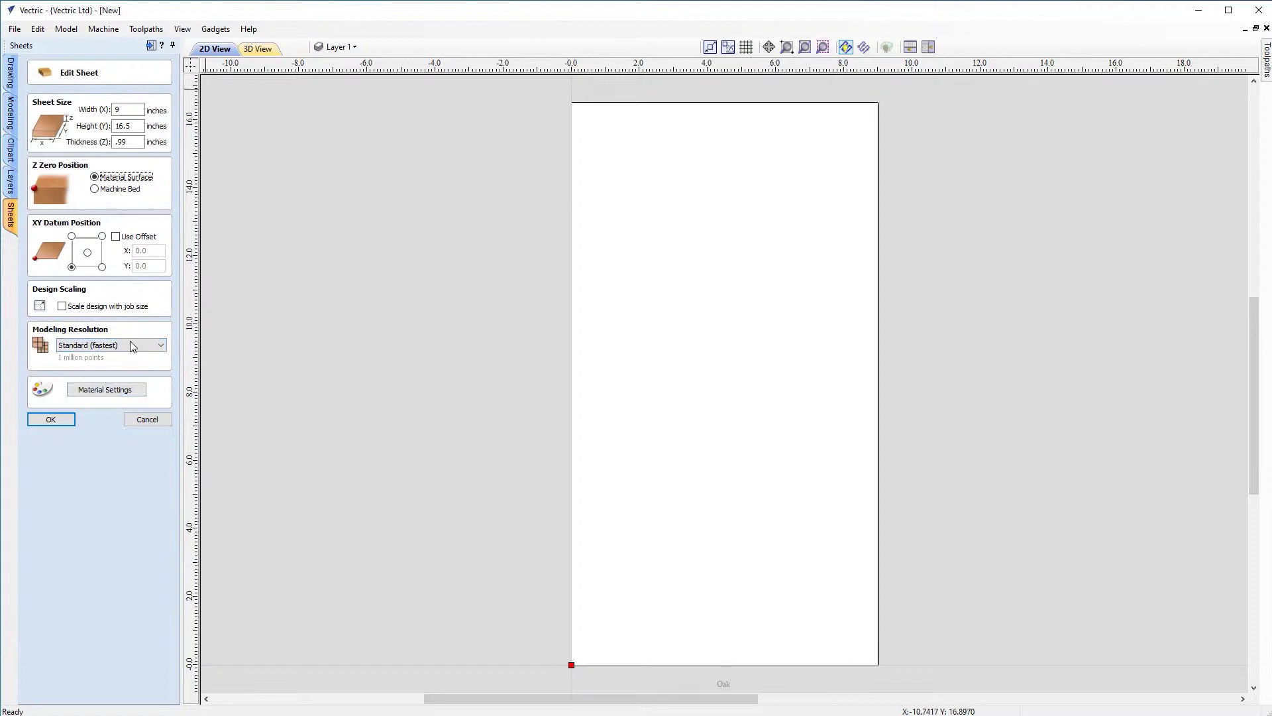
# Step: Set the Oak sheet's modeling resolution to Very High (7 x Slower) and its material appearance to Oak Medium, and apply the settings
pyautogui.click(95, 350)
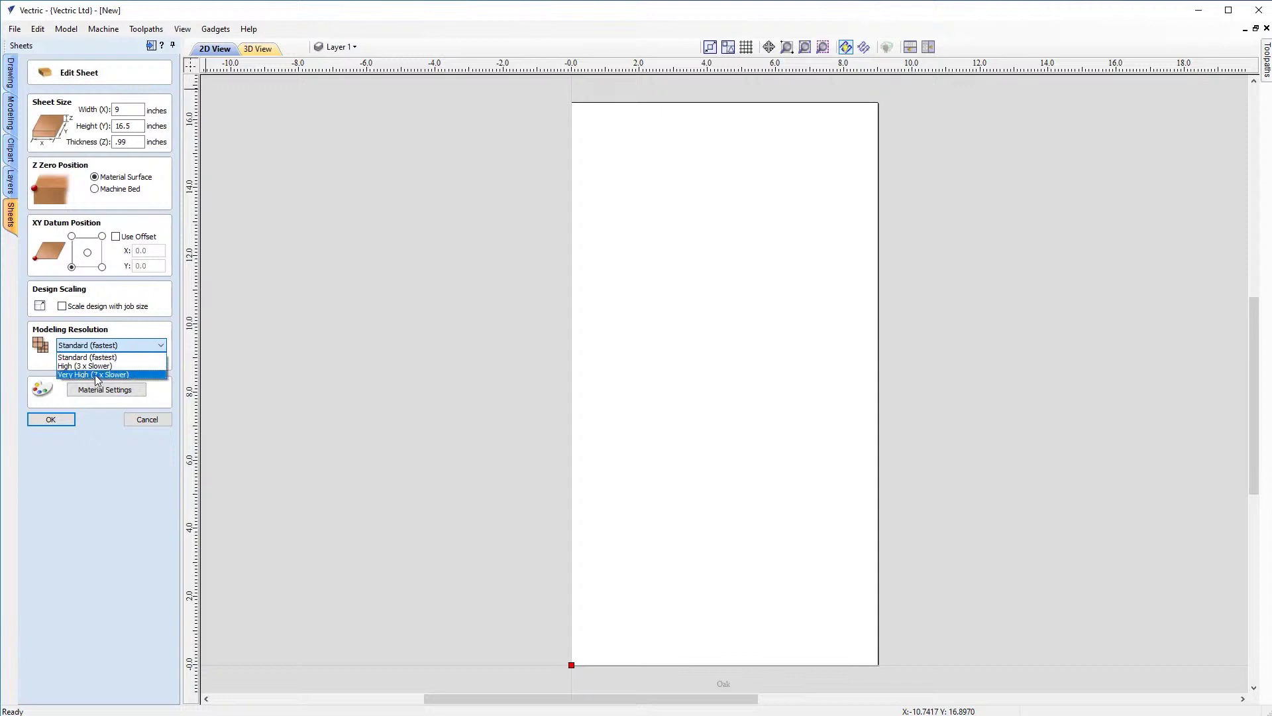
pyautogui.click(96, 375)
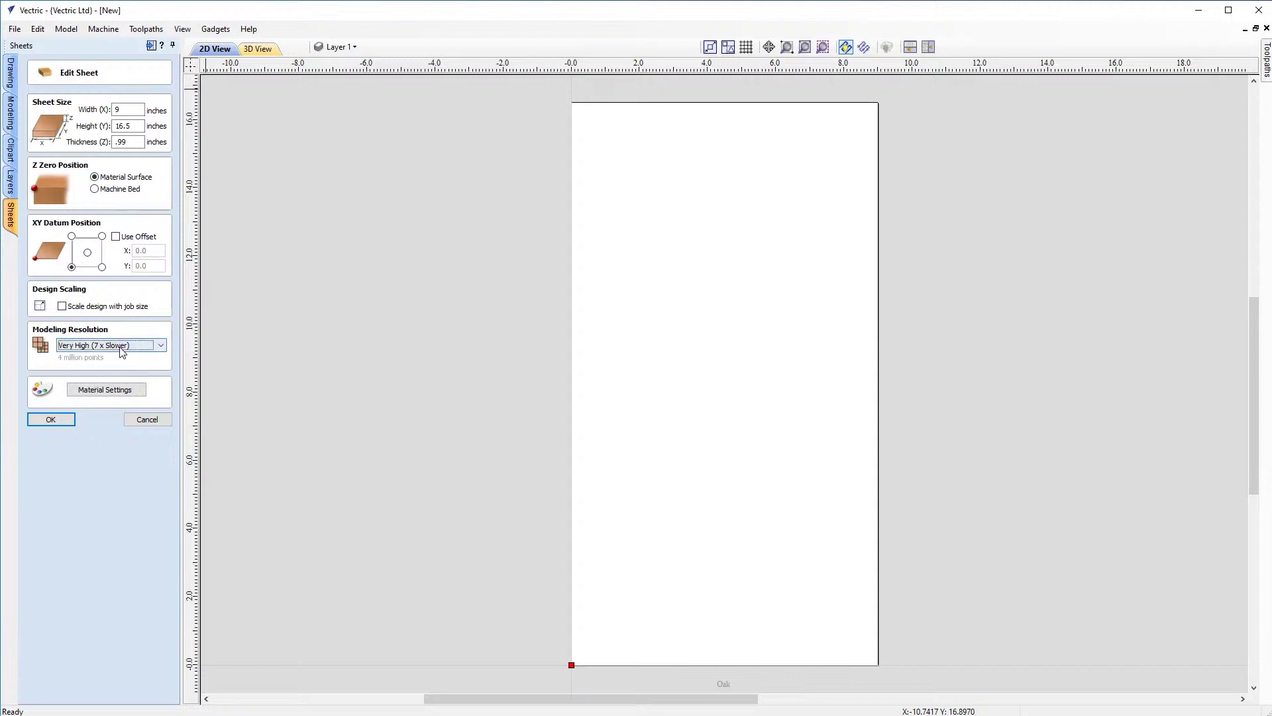
pyautogui.click(104, 390)
pyautogui.click(115, 424)
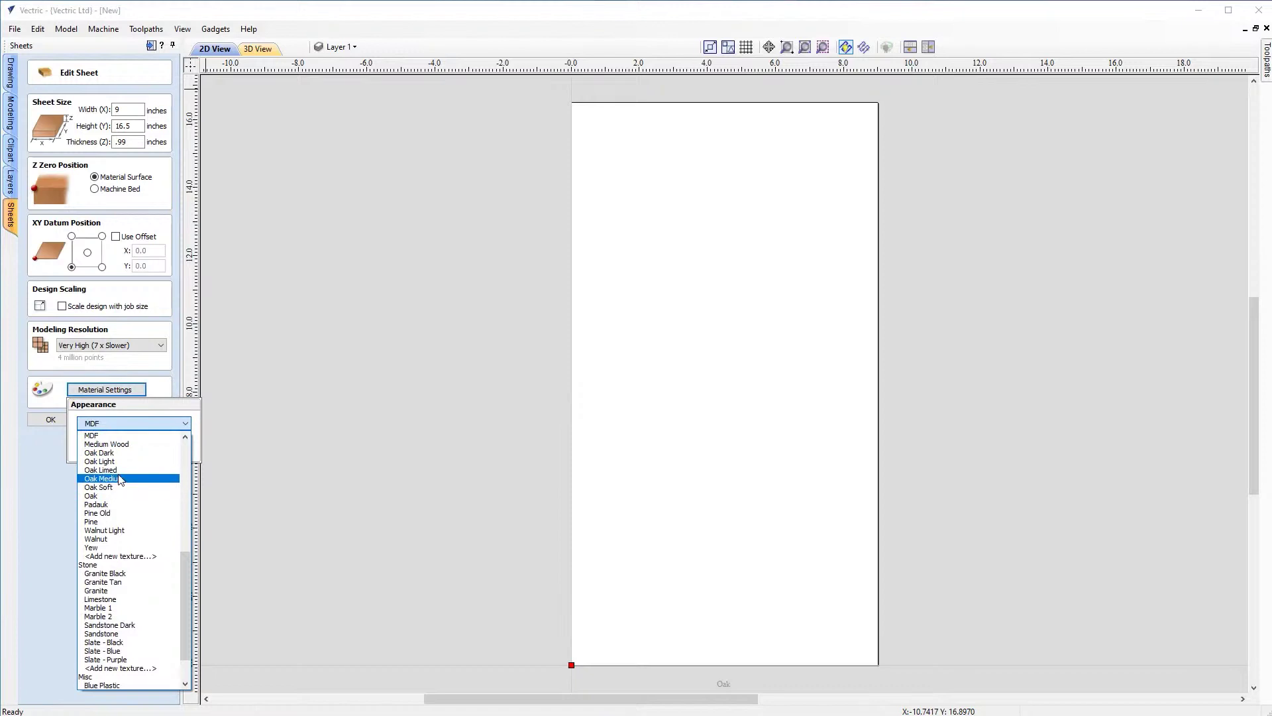
pyautogui.click(101, 479)
pyautogui.click(51, 420)
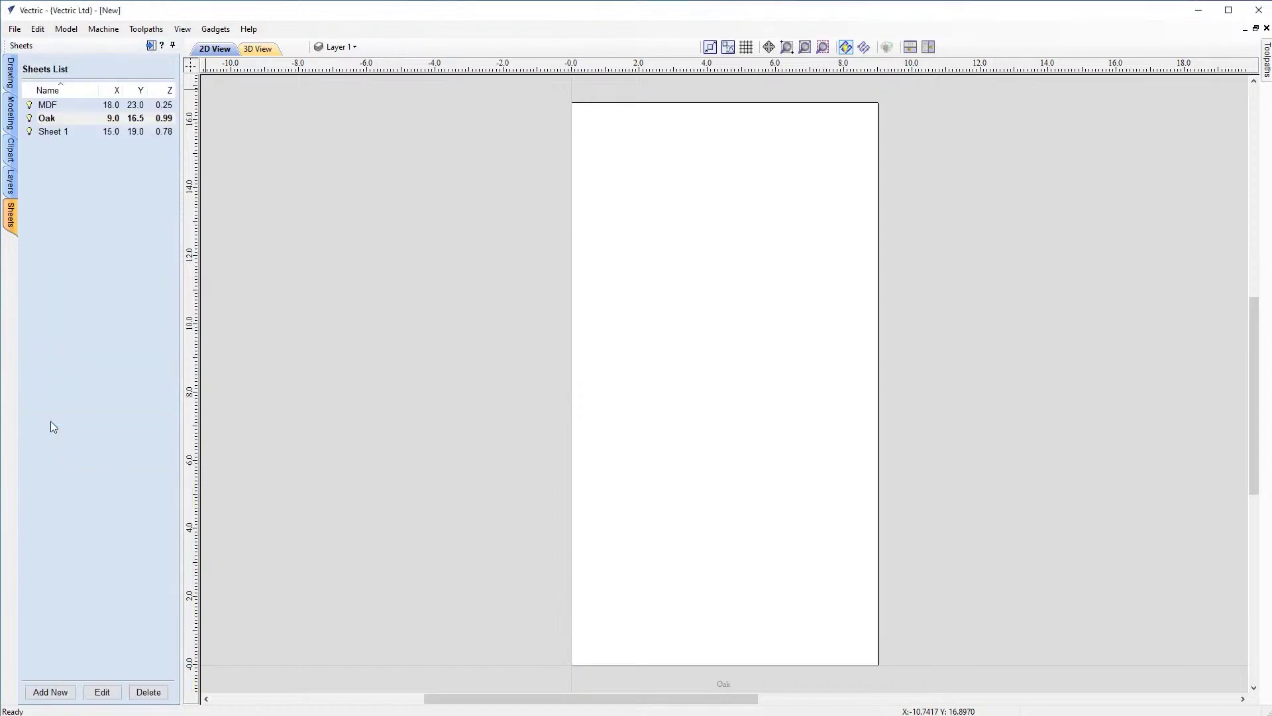
# Step: Switch between the MDF, Oak and Sheet 1 sheets to examine their contents and arrangement in the 2D view
pyautogui.click(68, 106)
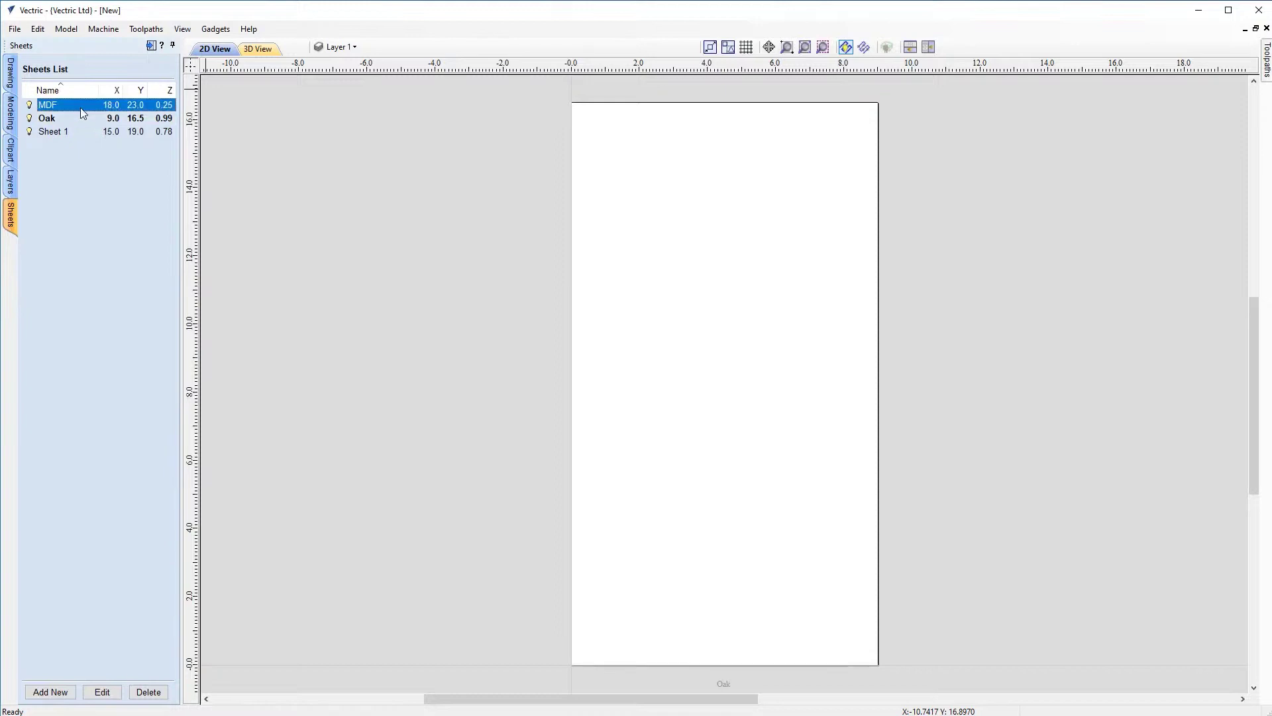
pyautogui.click(54, 132)
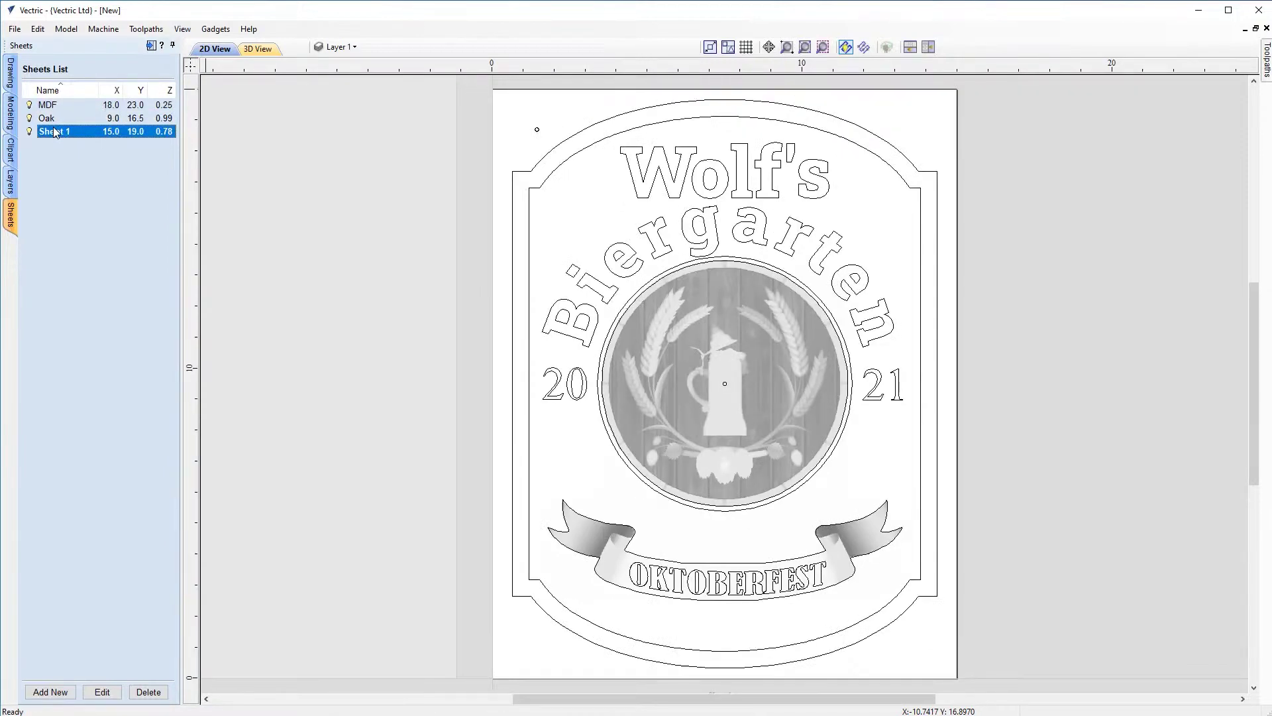
pyautogui.click(52, 118)
pyautogui.click(53, 105)
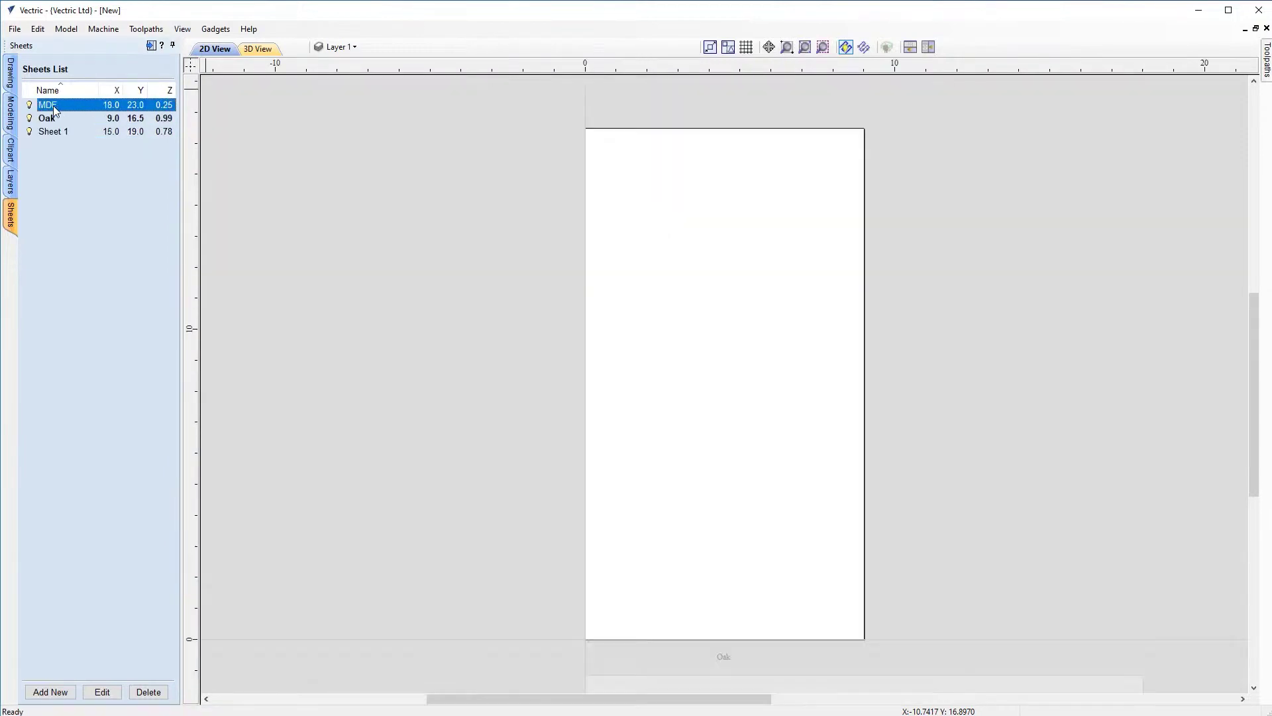
pyautogui.click(55, 118)
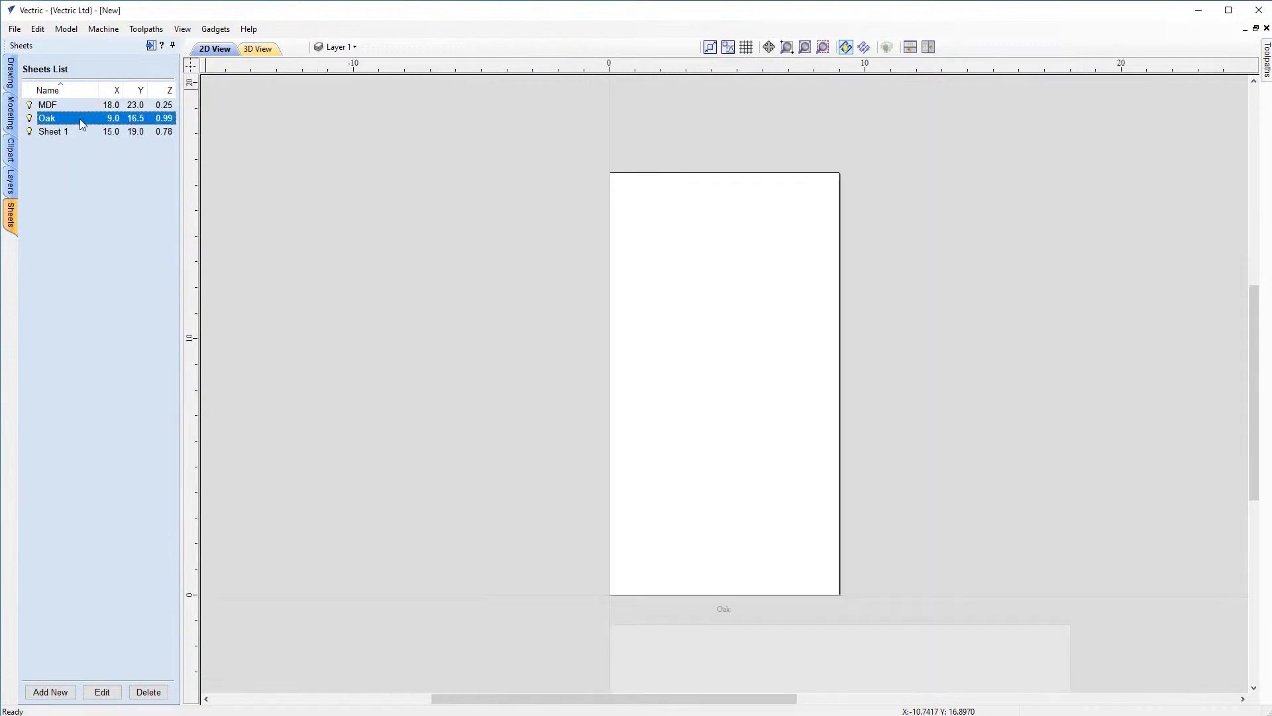
pyautogui.click(78, 132)
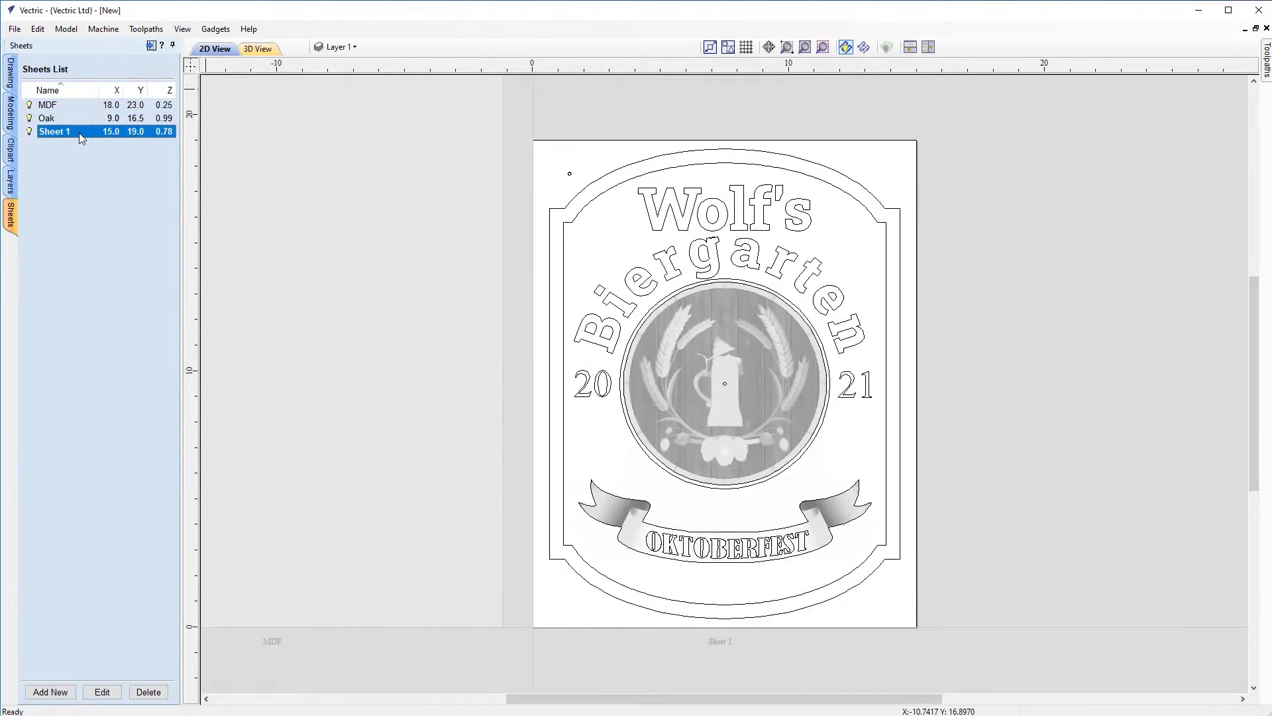
pyautogui.scroll(-5, 373, 301)
pyautogui.moveTo(378, 301); pyautogui.dragTo(538, 325, button='middle')
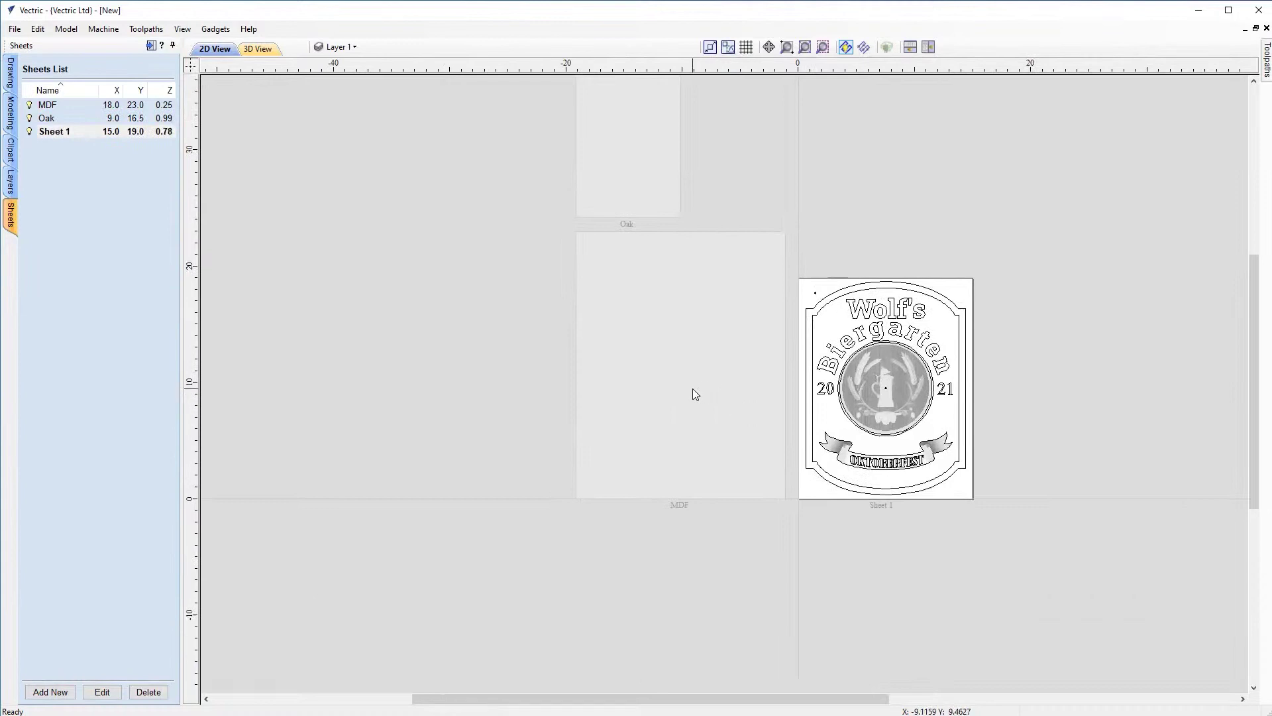
pyautogui.click(693, 389)
pyautogui.click(673, 298)
pyautogui.moveTo(745, 480); pyautogui.dragTo(690, 331, button='middle')
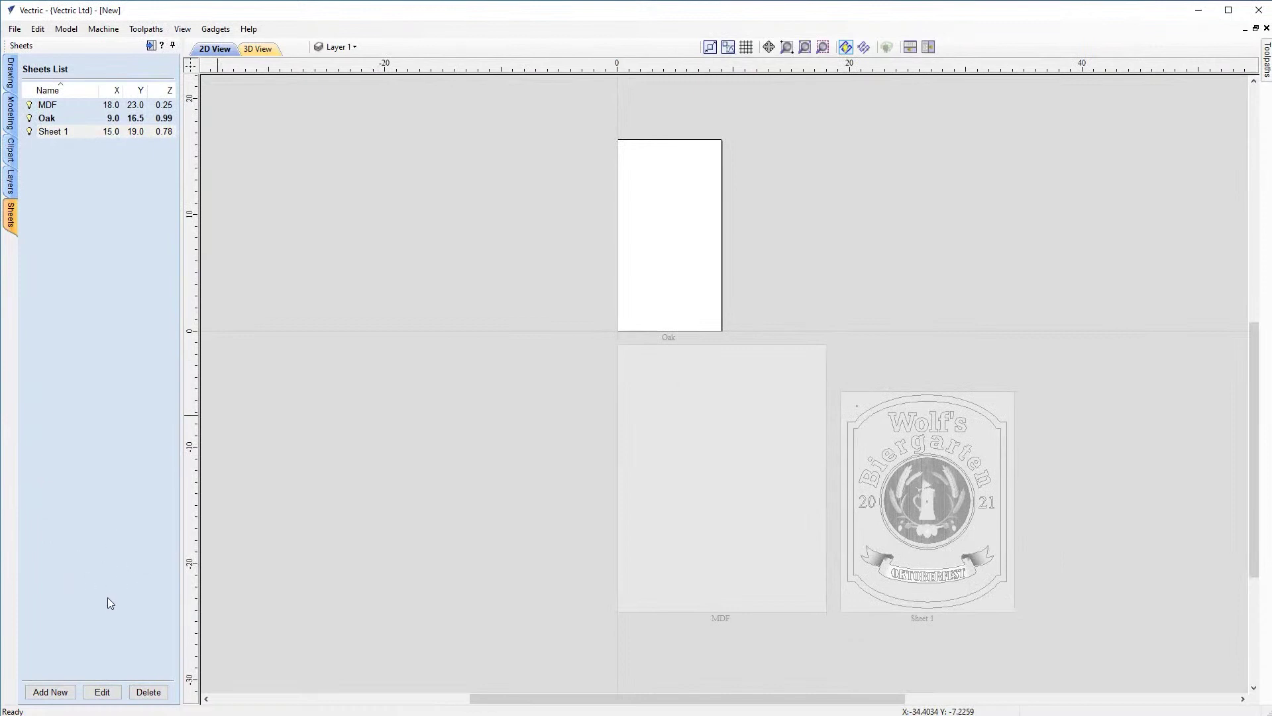
# Step: Add a further sheet to the job and name it Pine
pyautogui.click(50, 692)
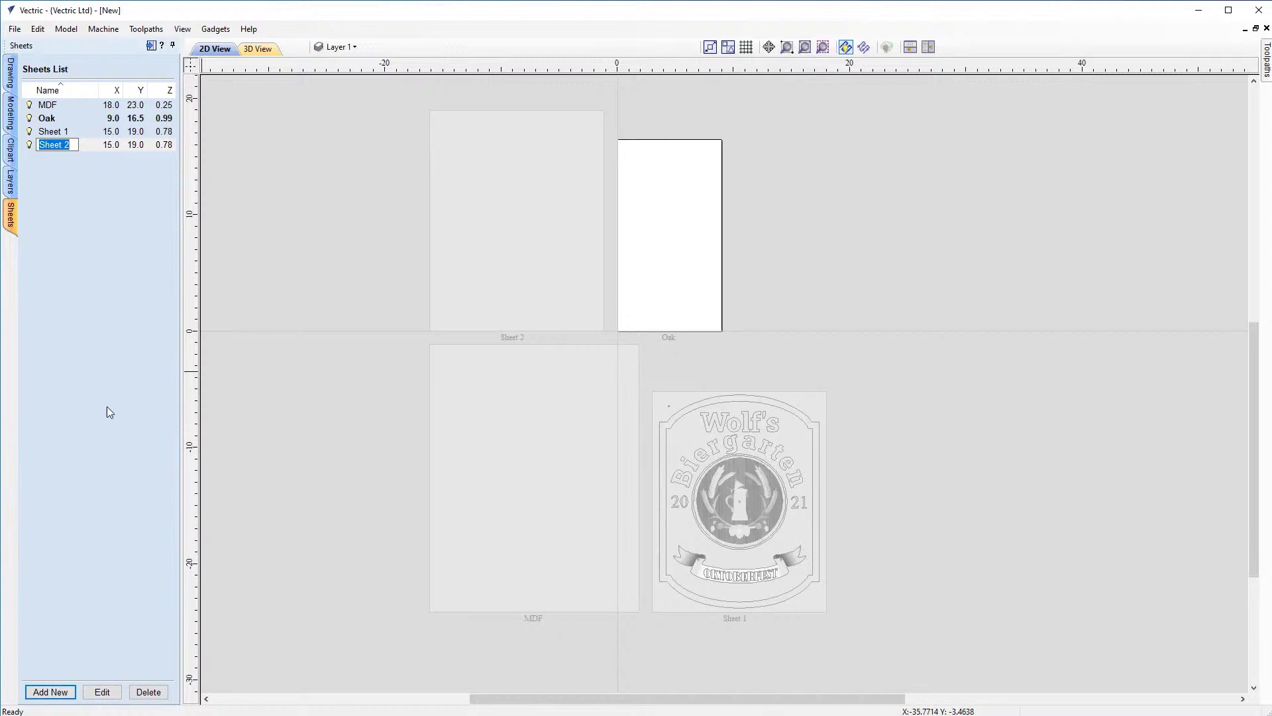
pyautogui.write('Pine')
pyautogui.click(109, 412)
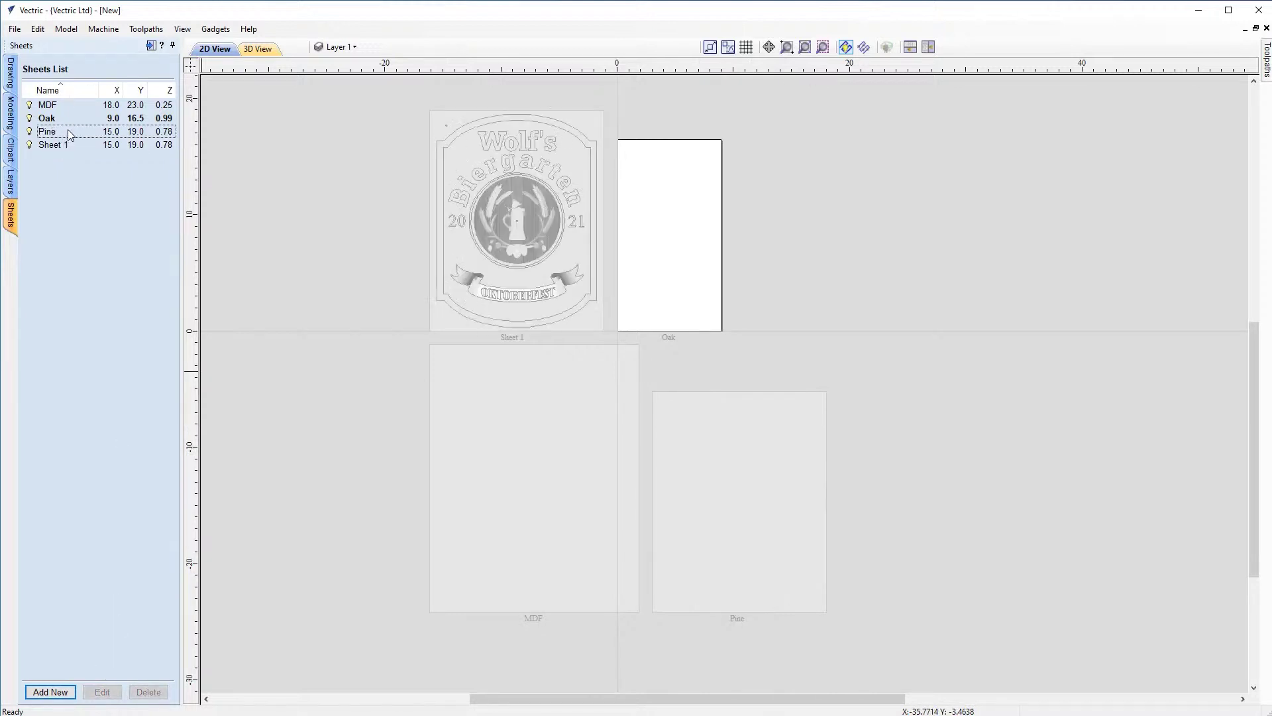
# Step: Set the Pine sheet's material appearance to Pine, keep its existing size, and apply the sheet settings
pyautogui.click(67, 130)
pyautogui.click(102, 691)
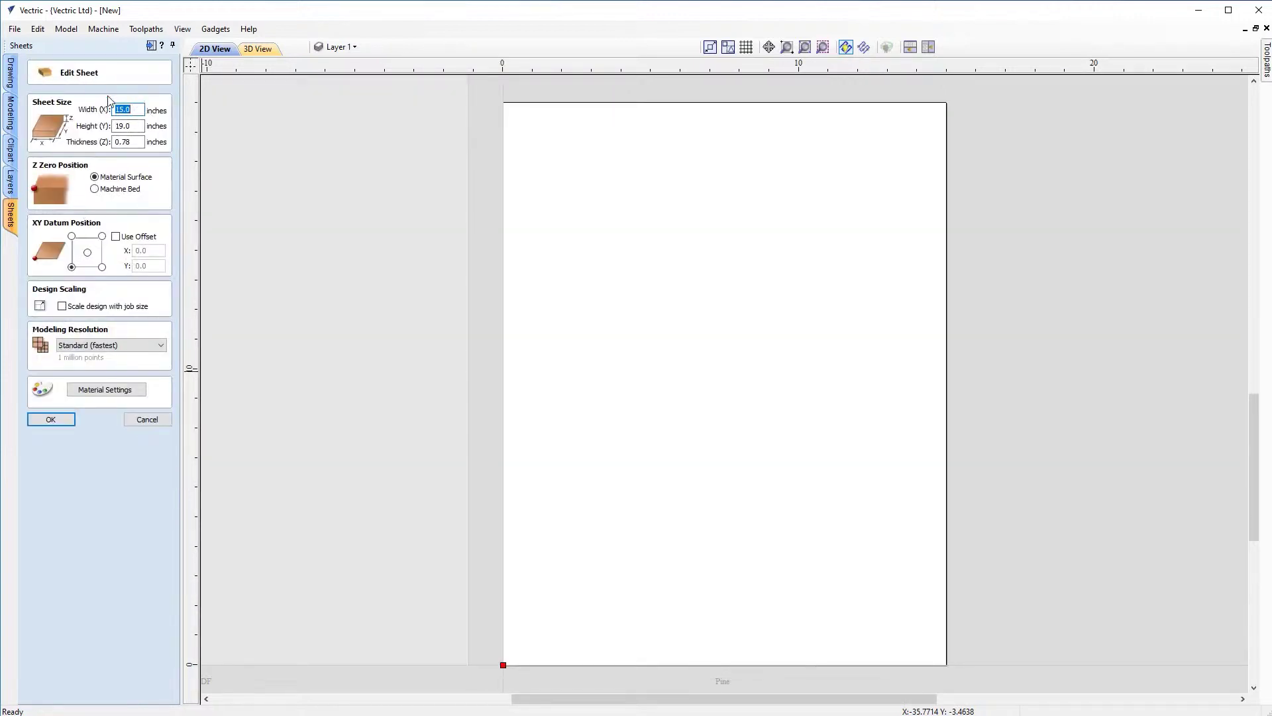
pyautogui.press('Tab')
pyautogui.press('Tab')
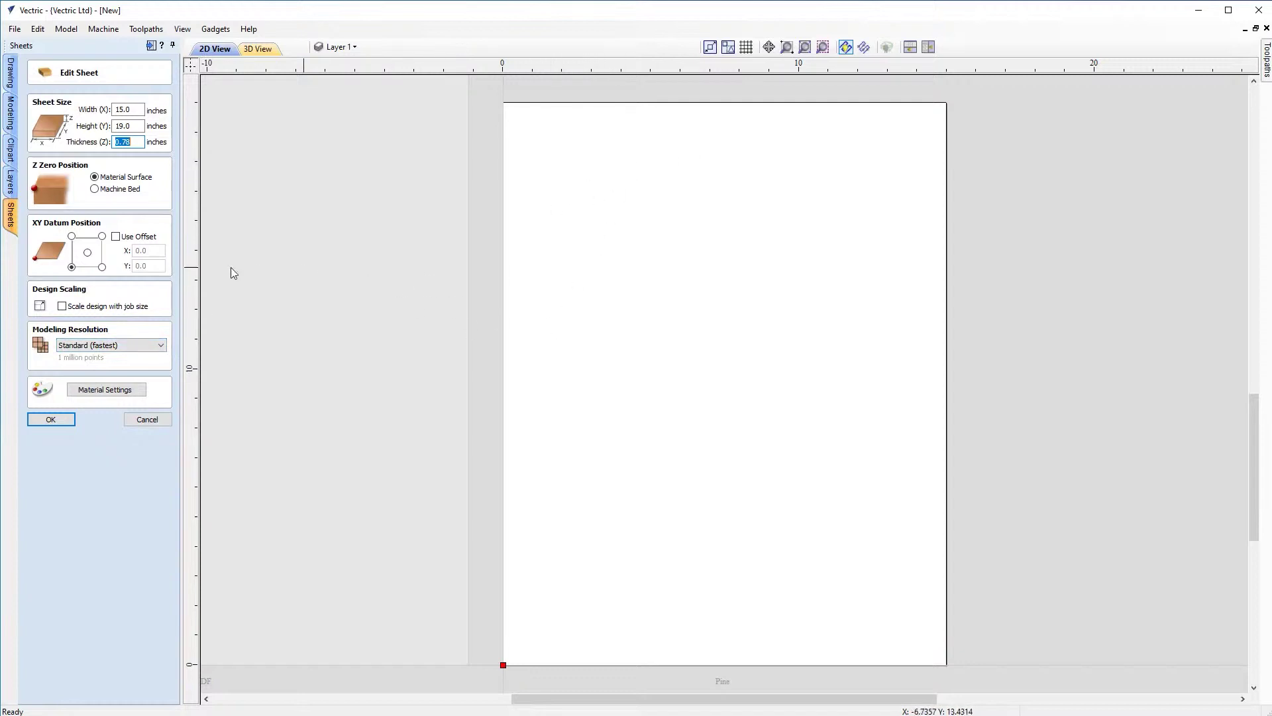
pyautogui.click(106, 391)
pyautogui.click(155, 425)
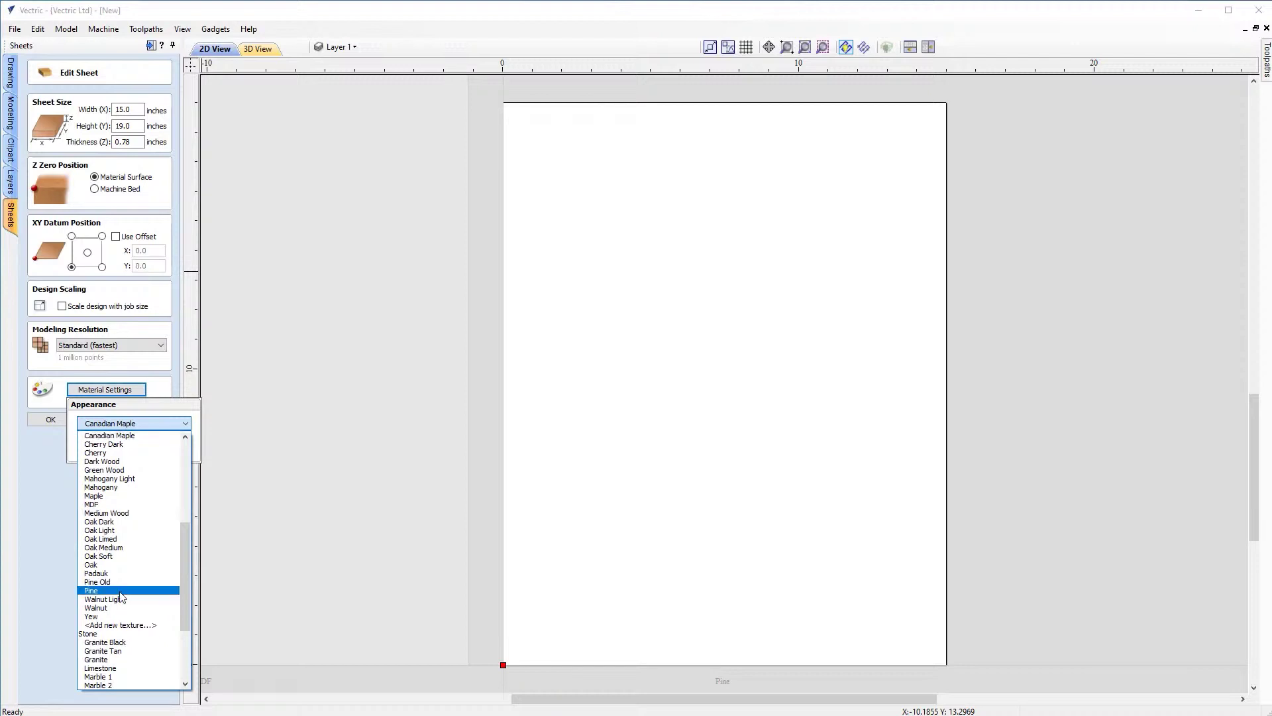
pyautogui.click(98, 590)
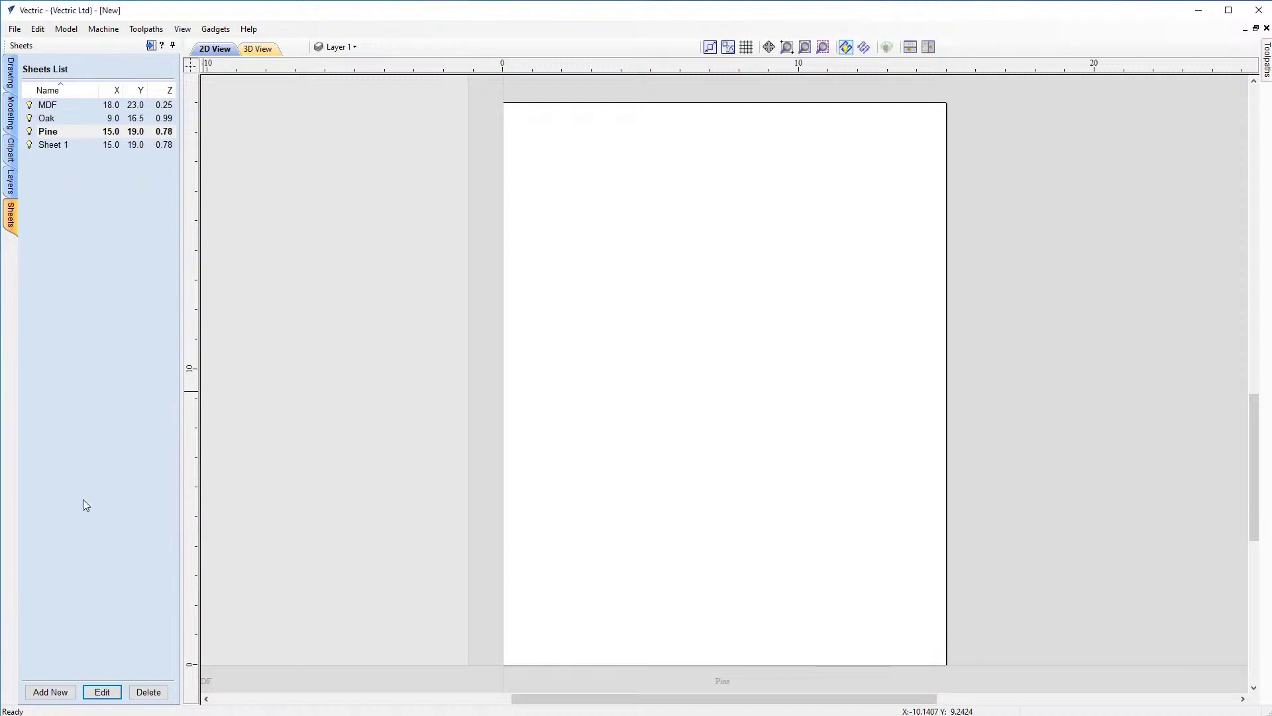
# Step: Add a new sheet to the job and name it Beech
pyautogui.click(51, 691)
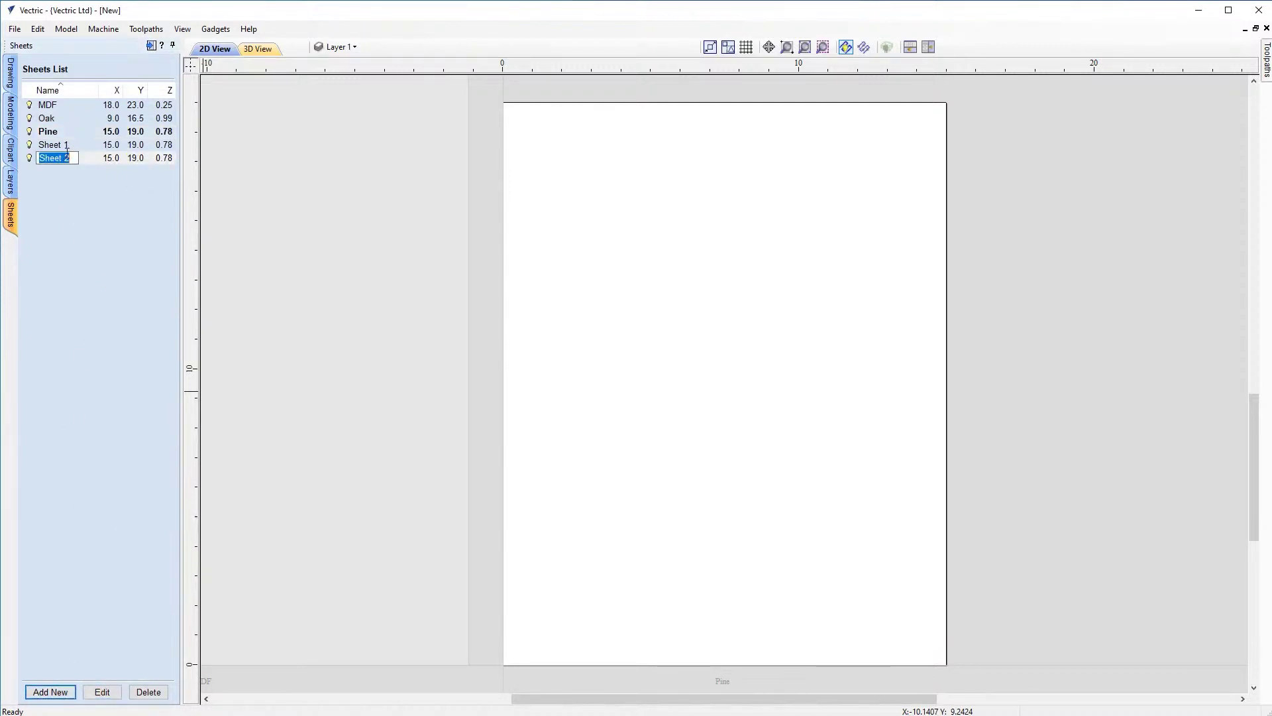
pyautogui.write('Beech')
pyautogui.press('Return')
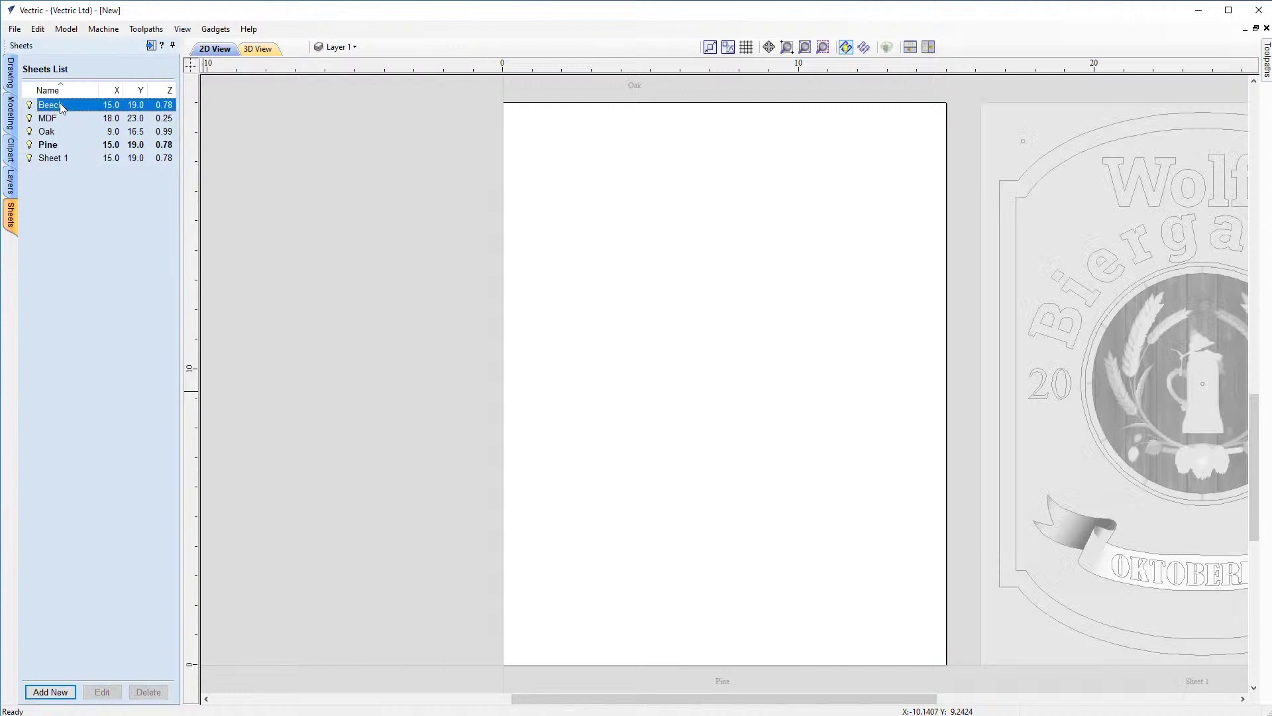
# Step: Set the Beech sheet's size to 9 inches wide, 9 inches high and .93 inches thick
pyautogui.click(102, 692)
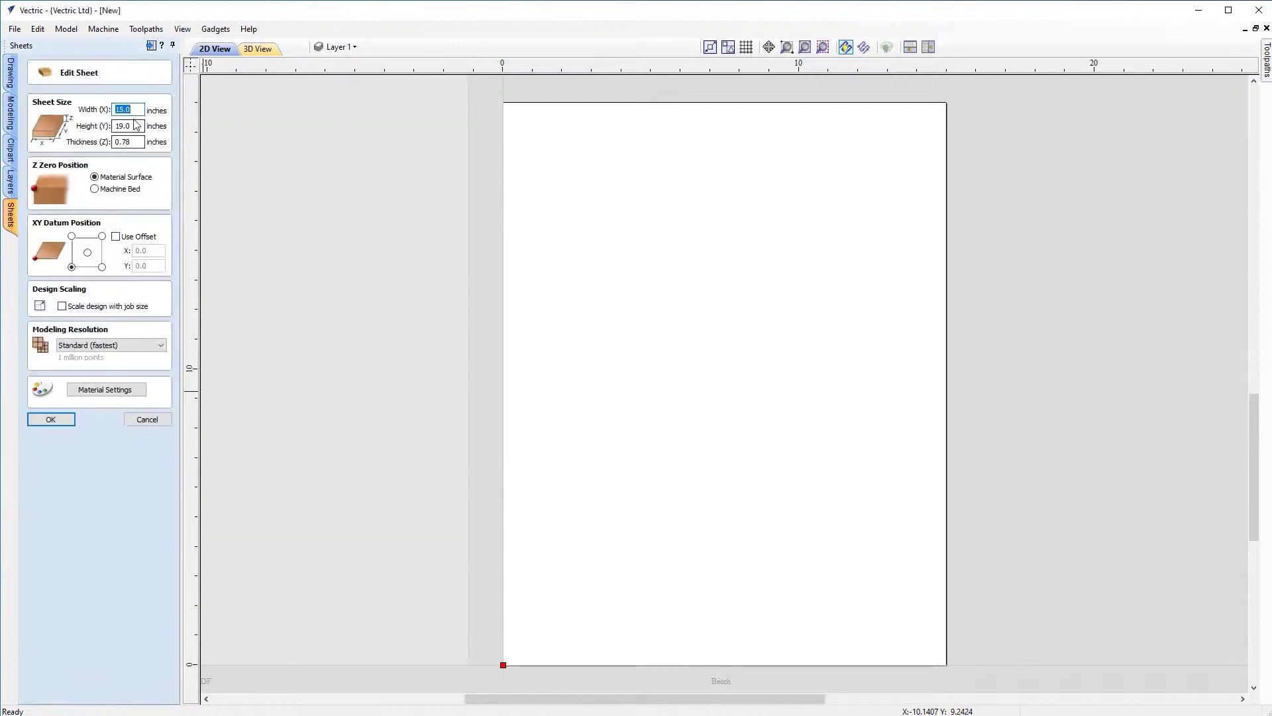
pyautogui.press('BackSpace')
pyautogui.press('Tab')
pyautogui.write('9')
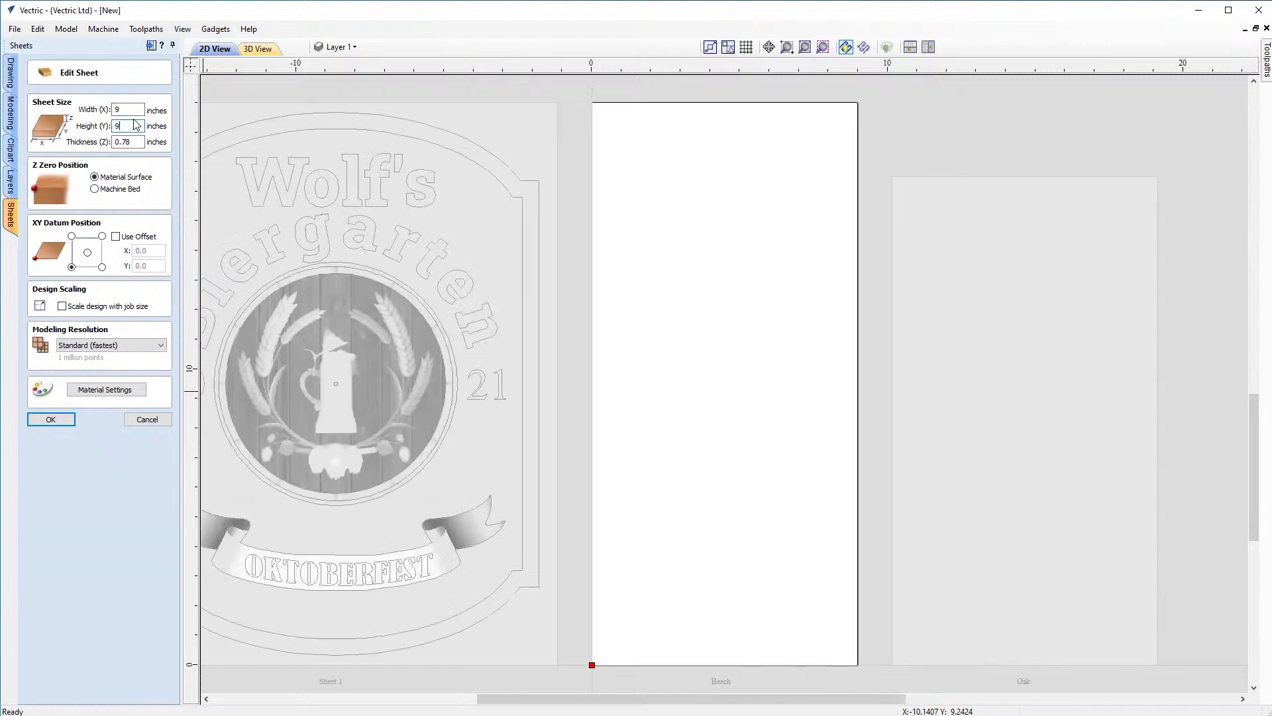
pyautogui.press('Tab')
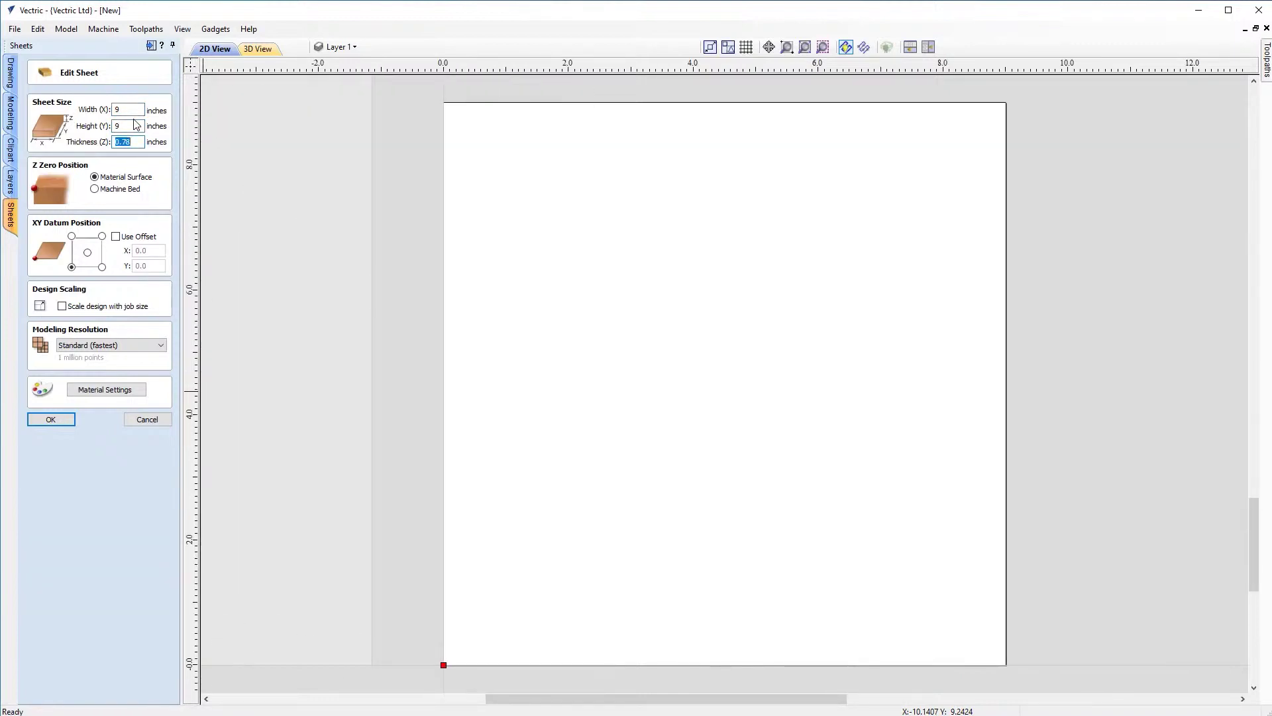
pyautogui.write('.93')
pyautogui.press('Tab')
# Step: Give the Beech sheet Very High (7 x Slower) modeling resolution and the Beech Dark material appearance, and apply the sheet settings
pyautogui.click(86, 345)
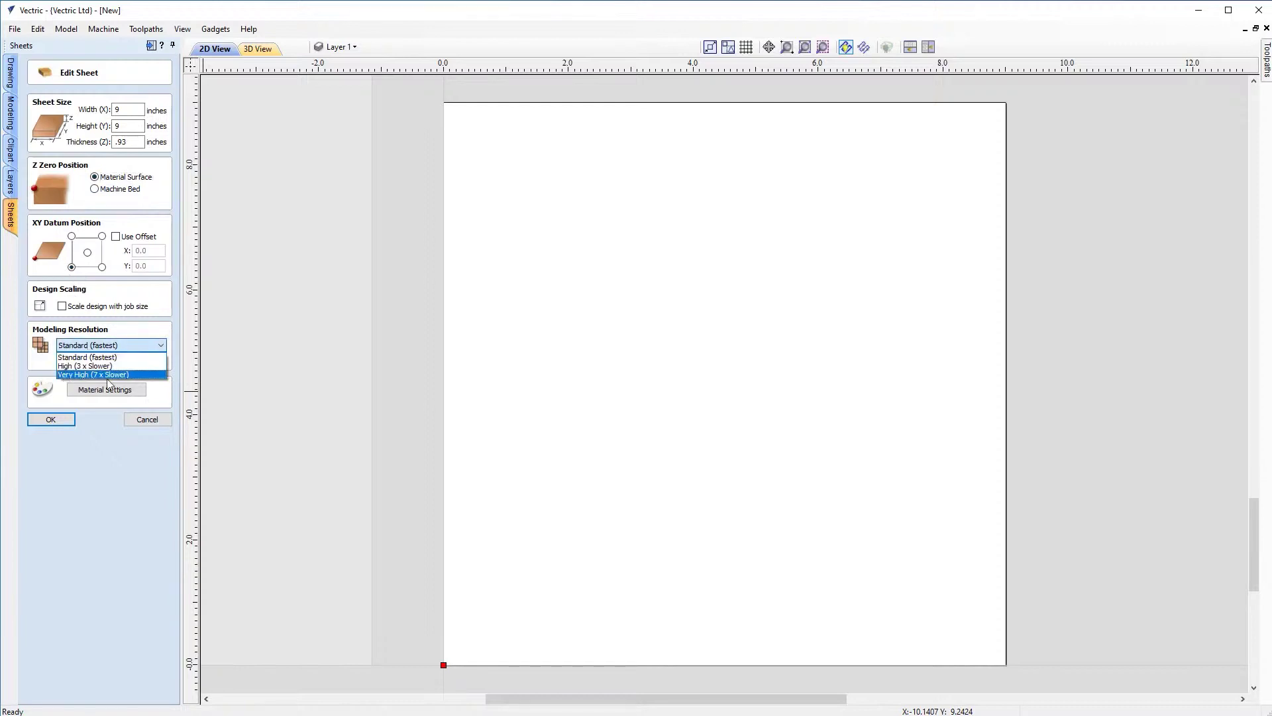
pyautogui.click(76, 373)
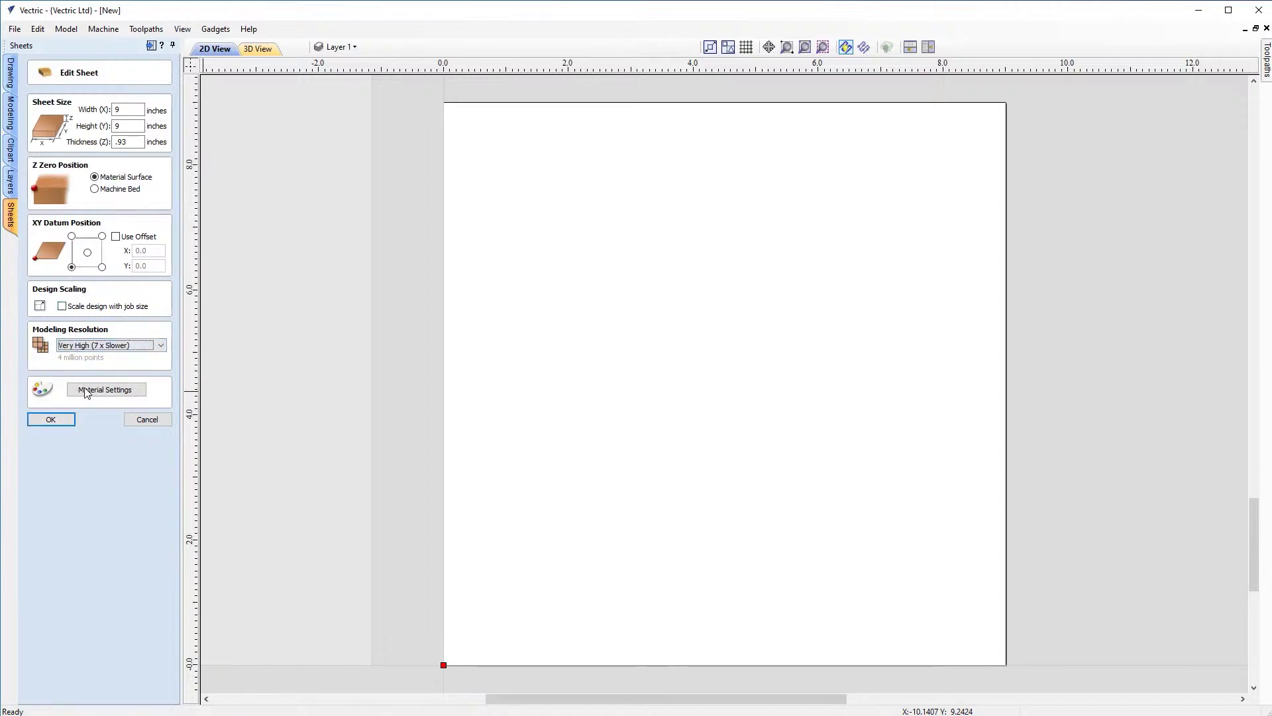
pyautogui.click(105, 390)
pyautogui.click(110, 424)
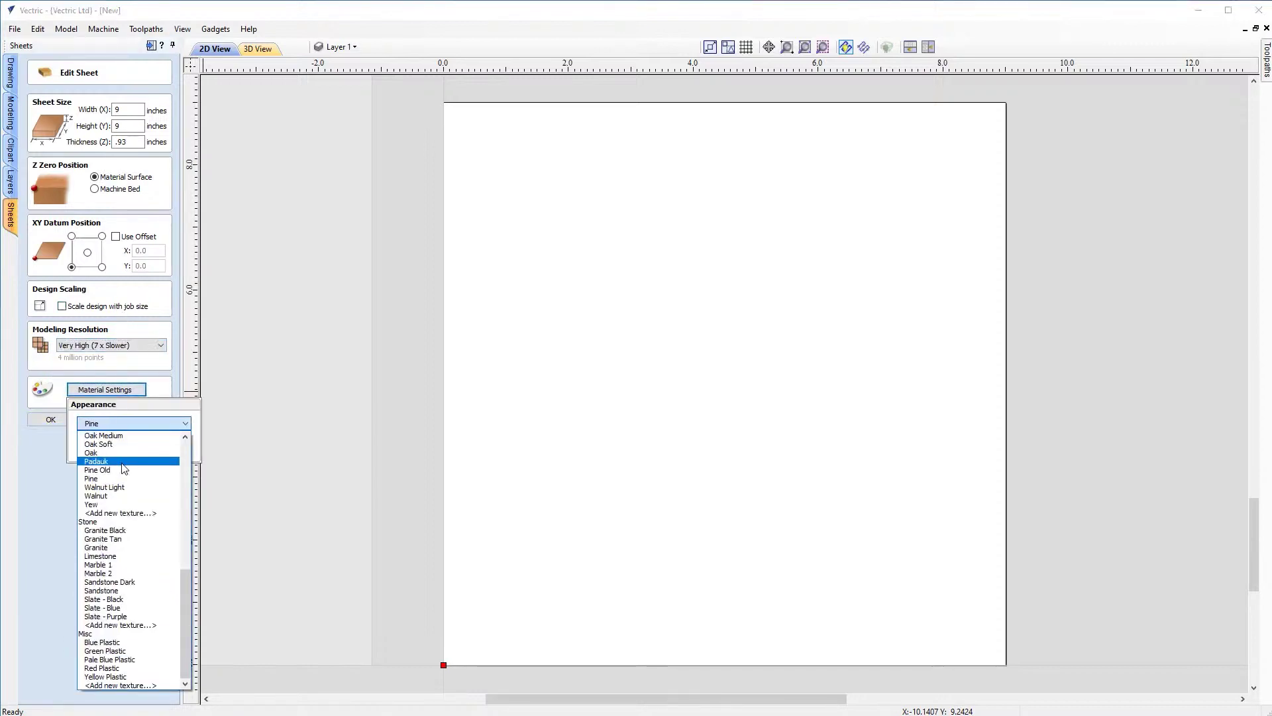
pyautogui.click(133, 564)
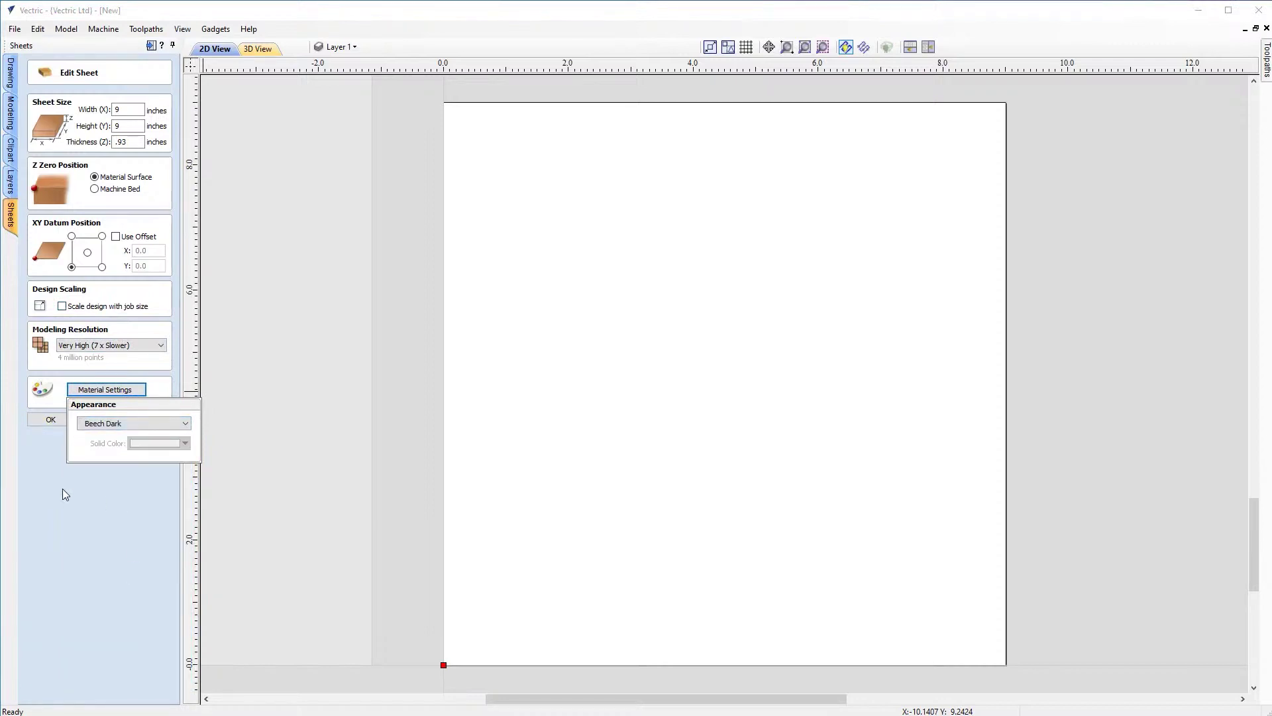
pyautogui.click(45, 420)
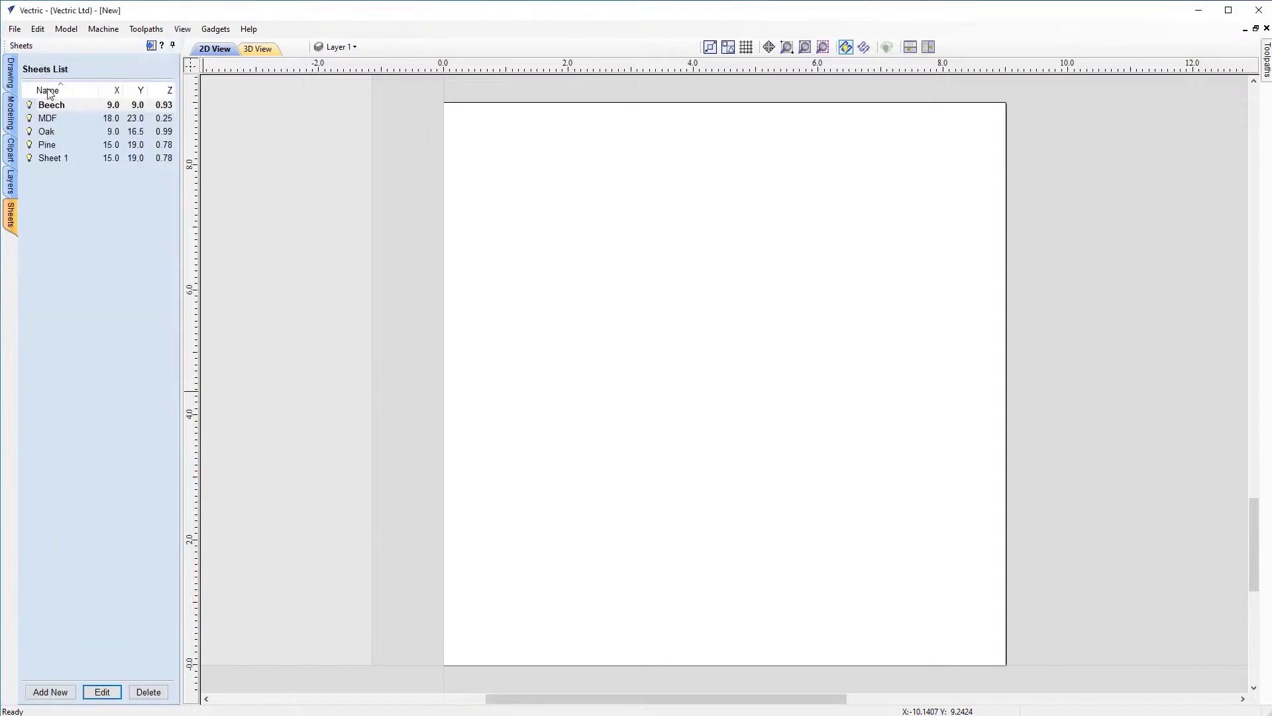
# Step: Rename Sheet 1 as Design Layout
pyautogui.click(57, 159)
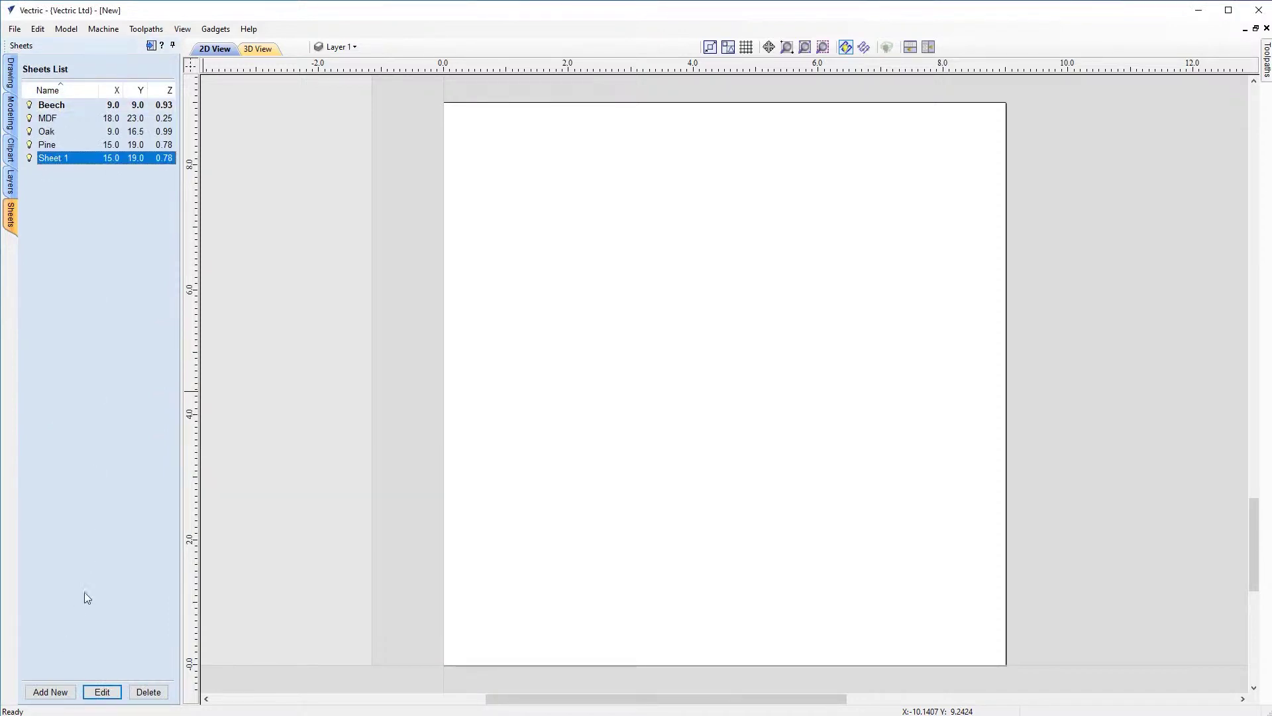
pyautogui.rightClick(49, 157)
pyautogui.click(77, 178)
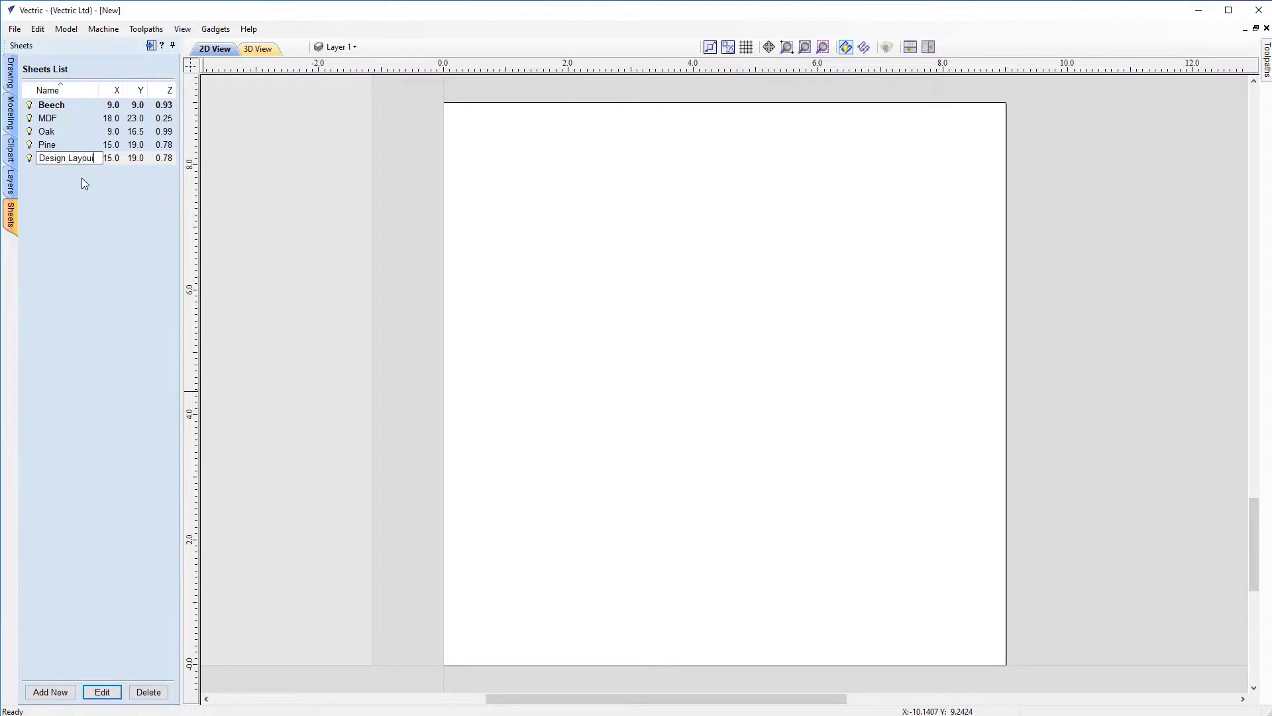
pyautogui.press('Return')
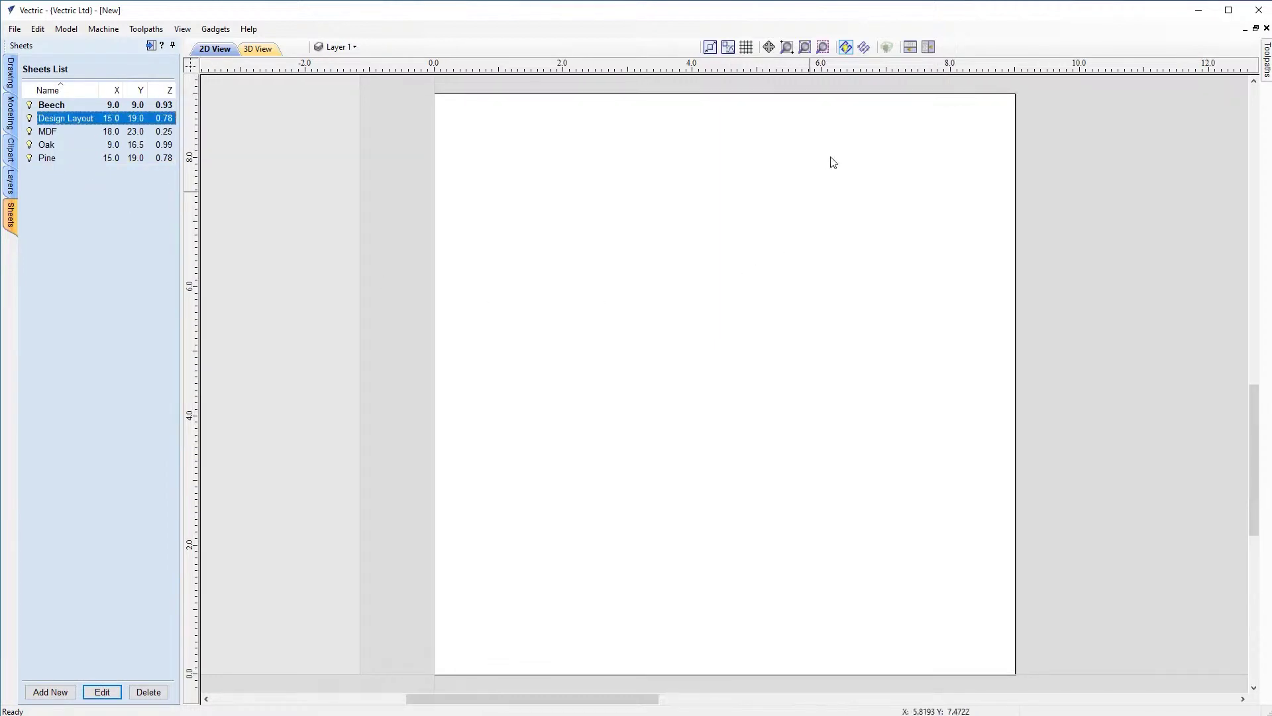
# Step: Make the Design Layout sheet with the complete sign artwork the active sheet
pyautogui.click(807, 48)
pyautogui.scroll(-2, 435, 458)
pyautogui.moveTo(434, 460); pyautogui.dragTo(672, 434, button='middle')
pyautogui.moveTo(672, 587); pyautogui.dragTo(638, 329, button='middle')
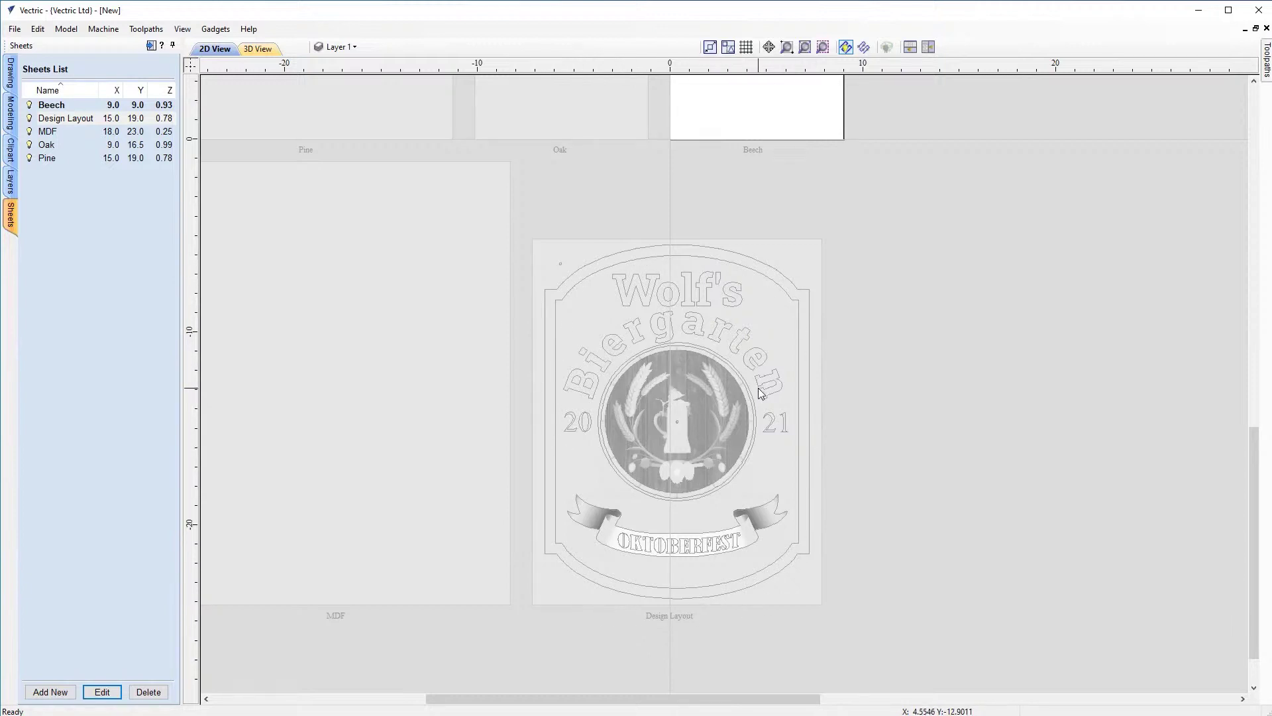
pyautogui.moveTo(654, 363); pyautogui.dragTo(818, 387, button='middle')
pyautogui.scroll(-2, 780, 285)
pyautogui.moveTo(782, 428); pyautogui.dragTo(866, 436, button='middle')
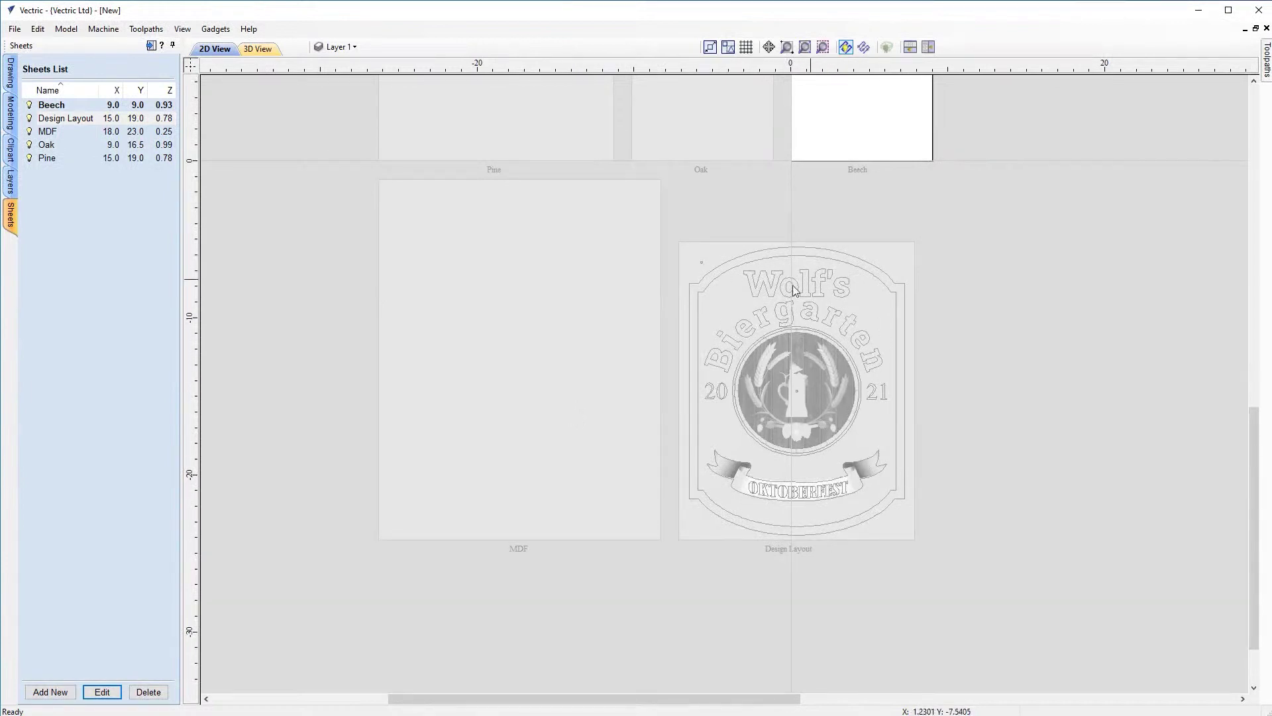
pyautogui.scroll(3, 809, 322)
pyautogui.scroll(-2, 826, 375)
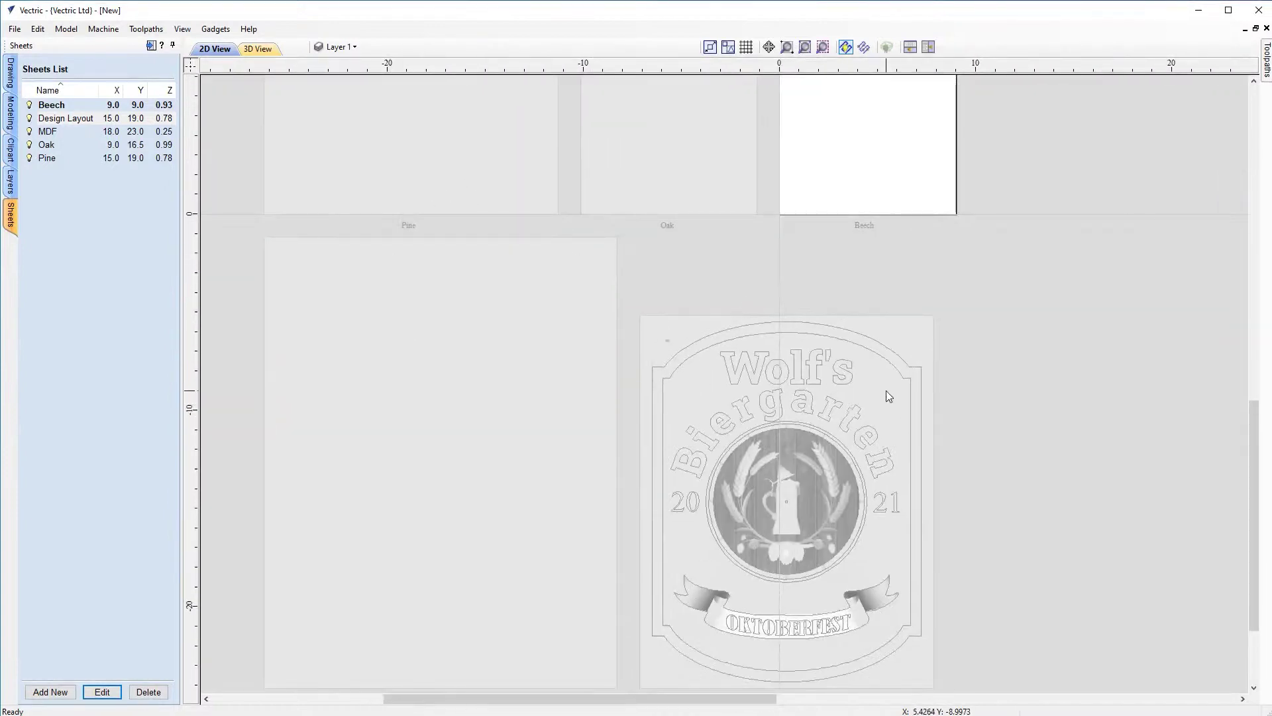
pyautogui.doubleClick(913, 342)
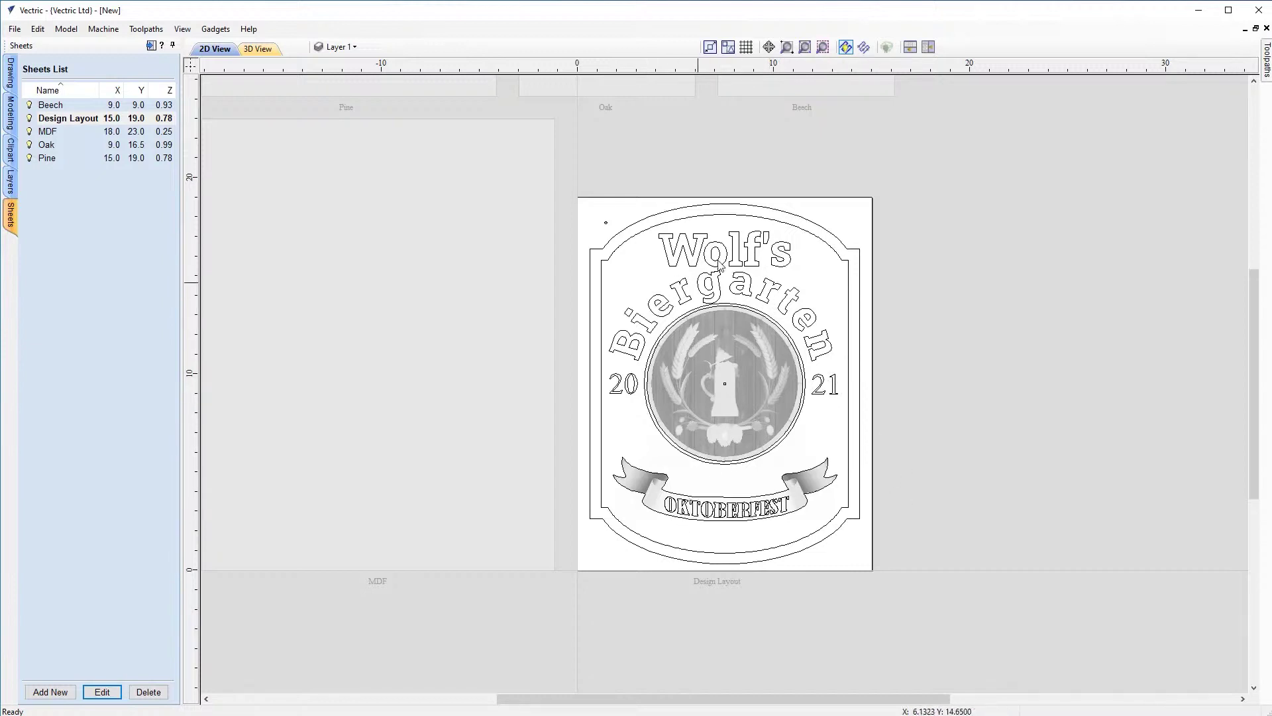
# Step: Copy the outer border, the Wolf's and Biergarten lettering, the 20 and 21, the inner circle and the banner component to the Pine sheet
pyautogui.click(648, 223)
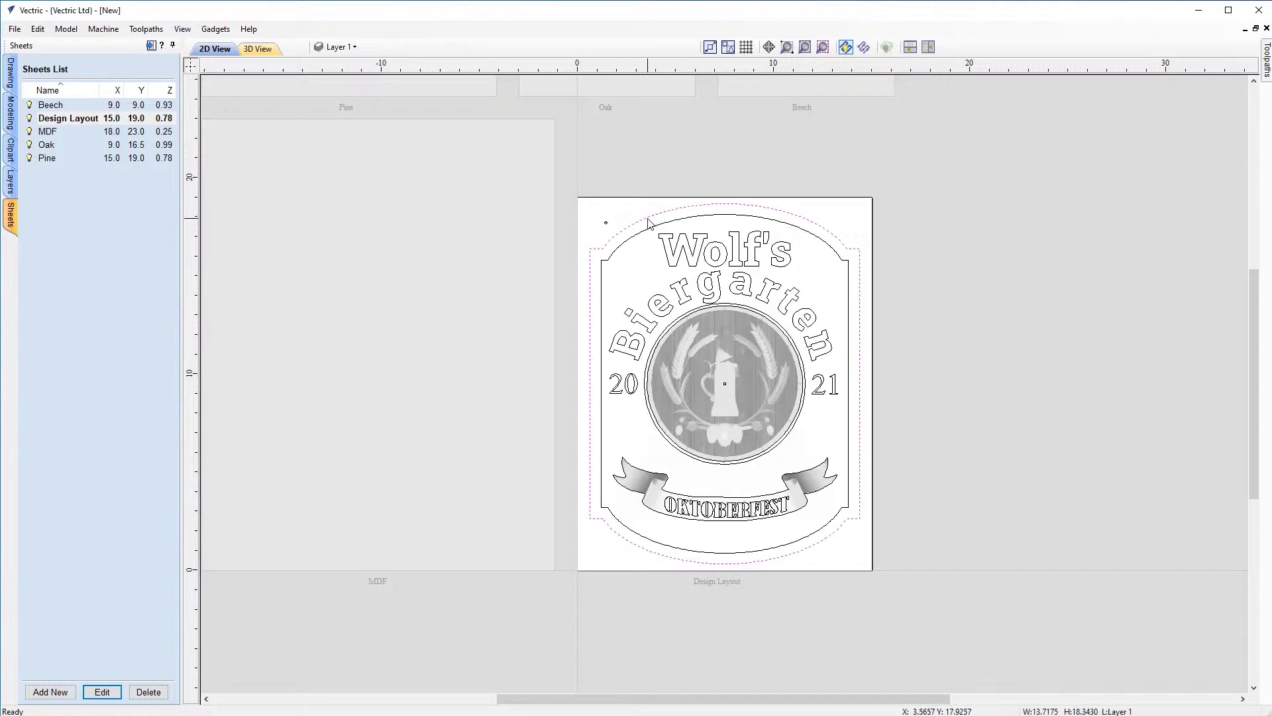
pyautogui.keyDown('shift'); pyautogui.click(682, 261); pyautogui.keyUp('shift')
pyautogui.keyDown('shift'); pyautogui.click(684, 286); pyautogui.keyUp('shift')
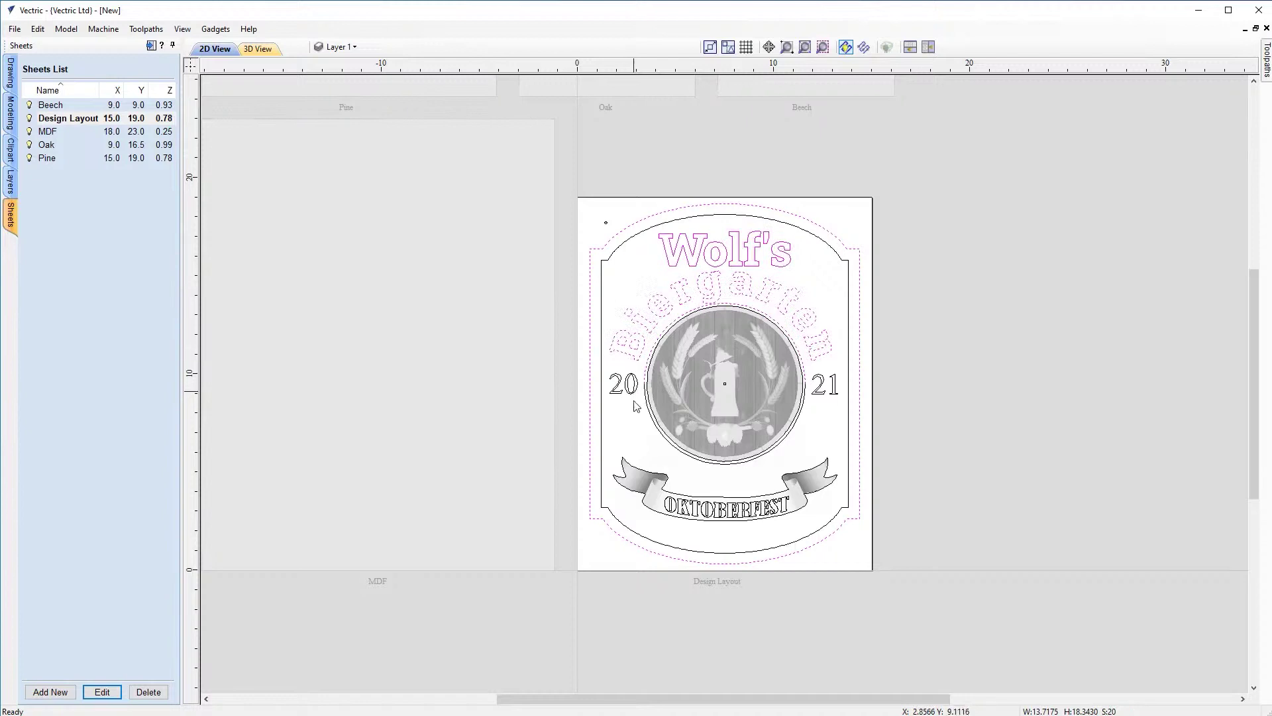
pyautogui.keyDown('shift'); pyautogui.click(624, 383); pyautogui.keyUp('shift')
pyautogui.keyDown('shift'); pyautogui.click(817, 383); pyautogui.keyUp('shift')
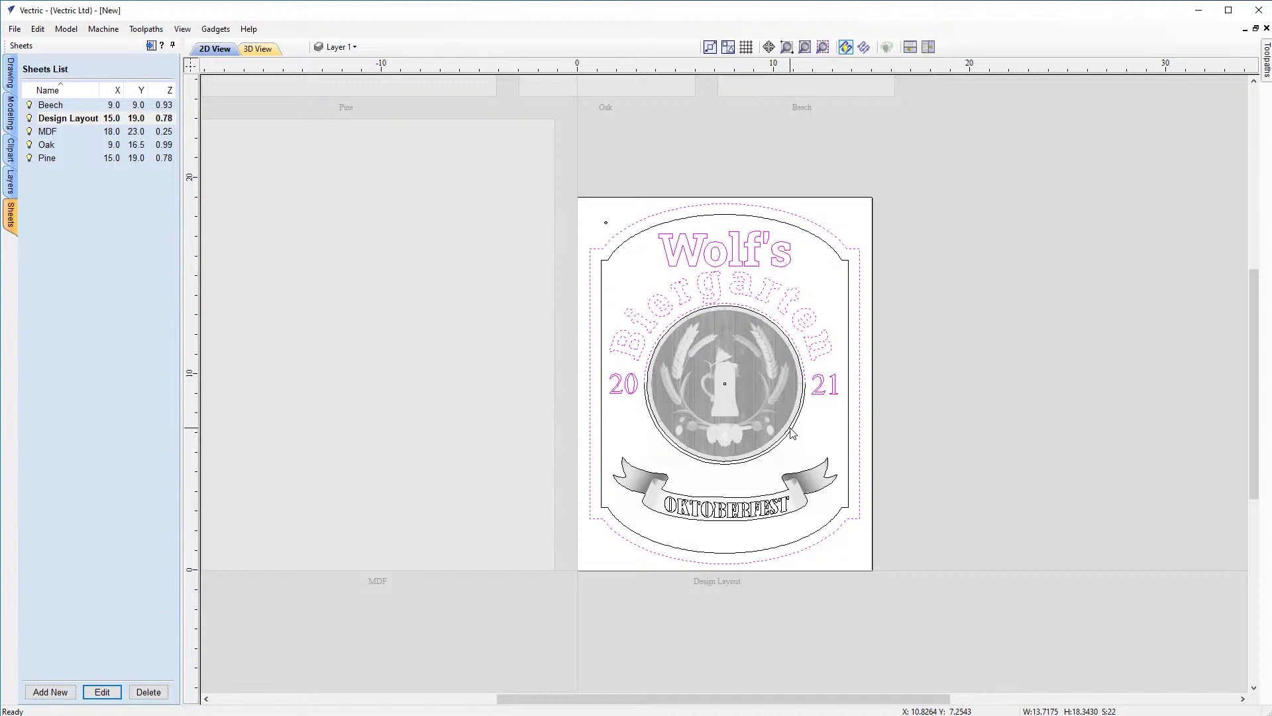
pyautogui.scroll(2, 790, 432)
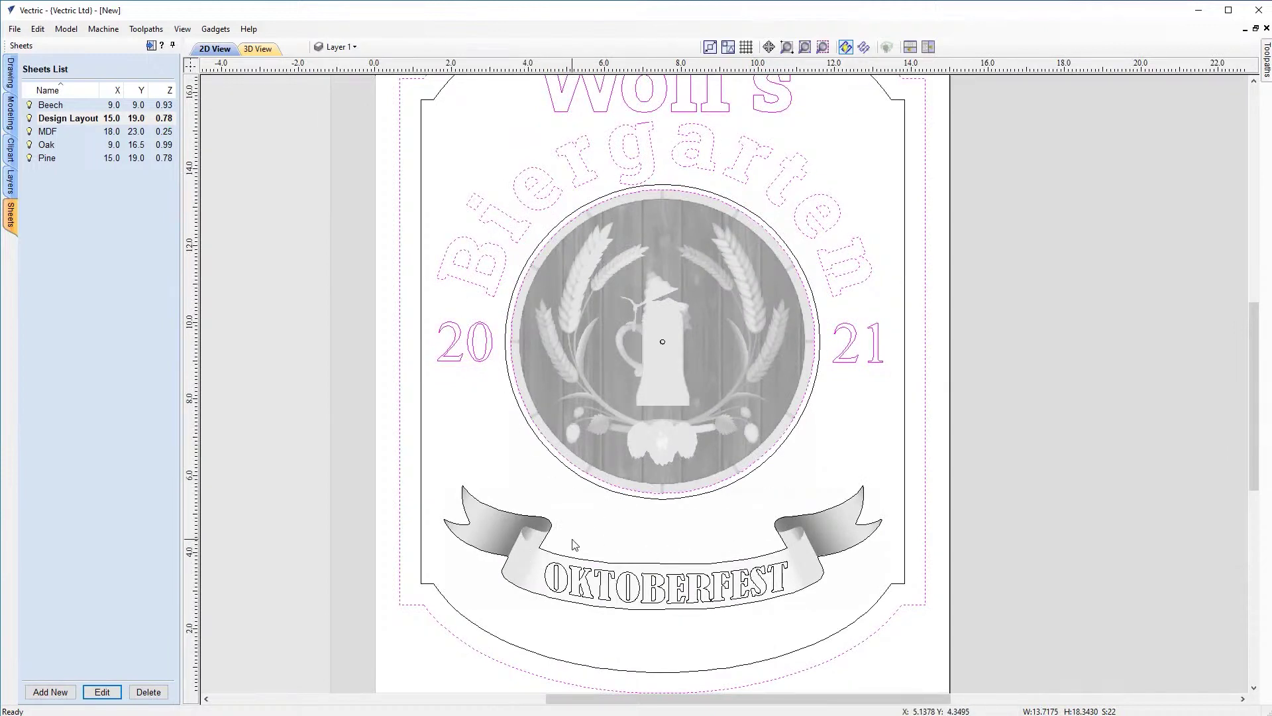
pyautogui.keyDown('shift'); pyautogui.click(521, 555); pyautogui.keyUp('shift')
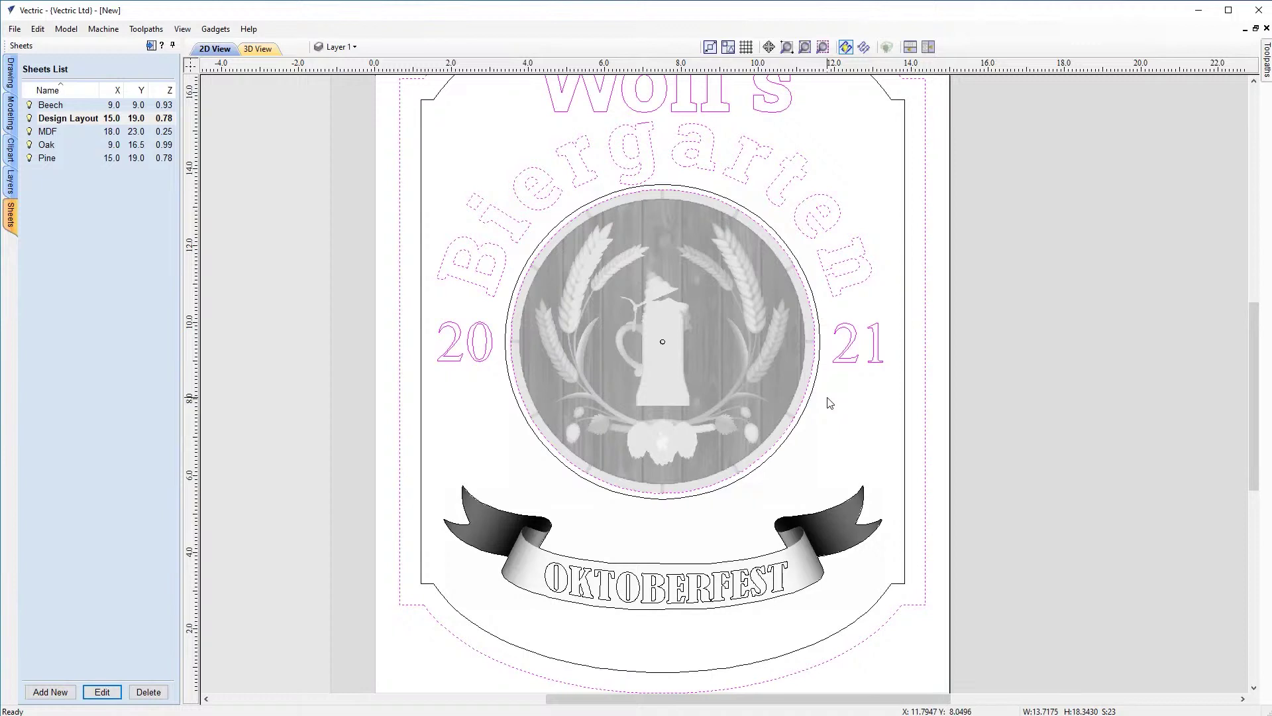
pyautogui.rightClick(845, 160)
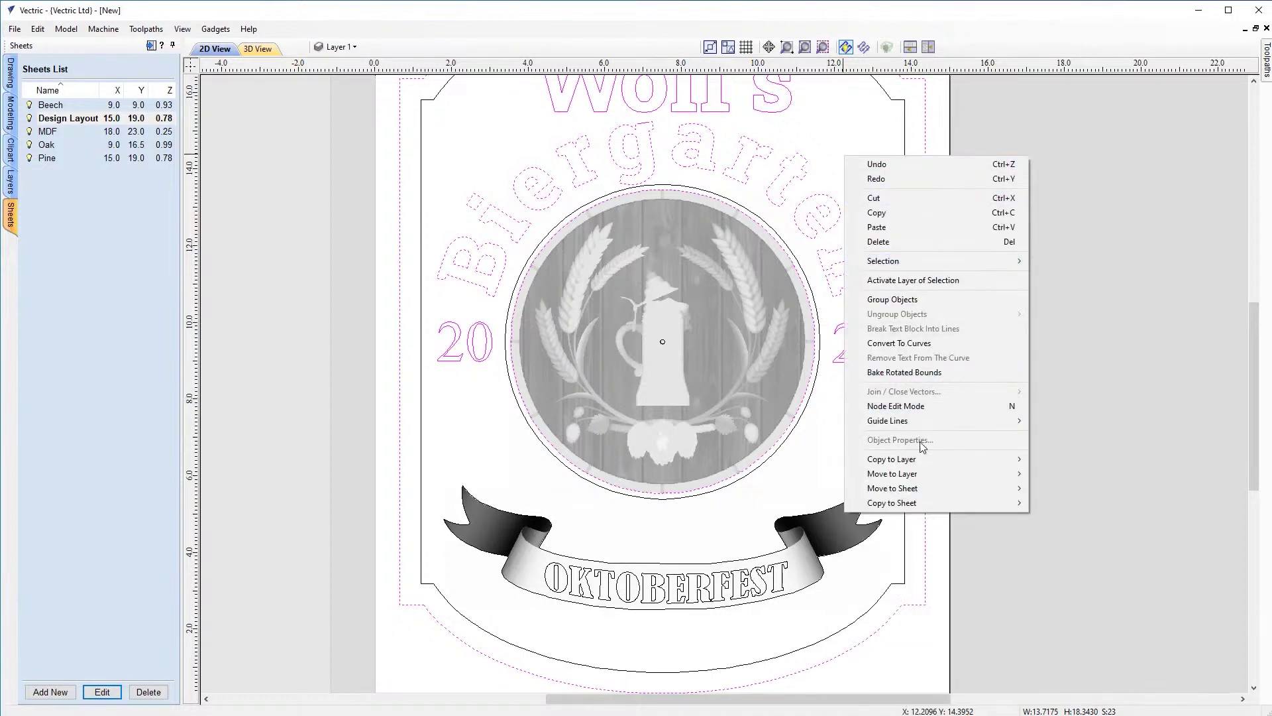
pyautogui.moveTo(911, 458)
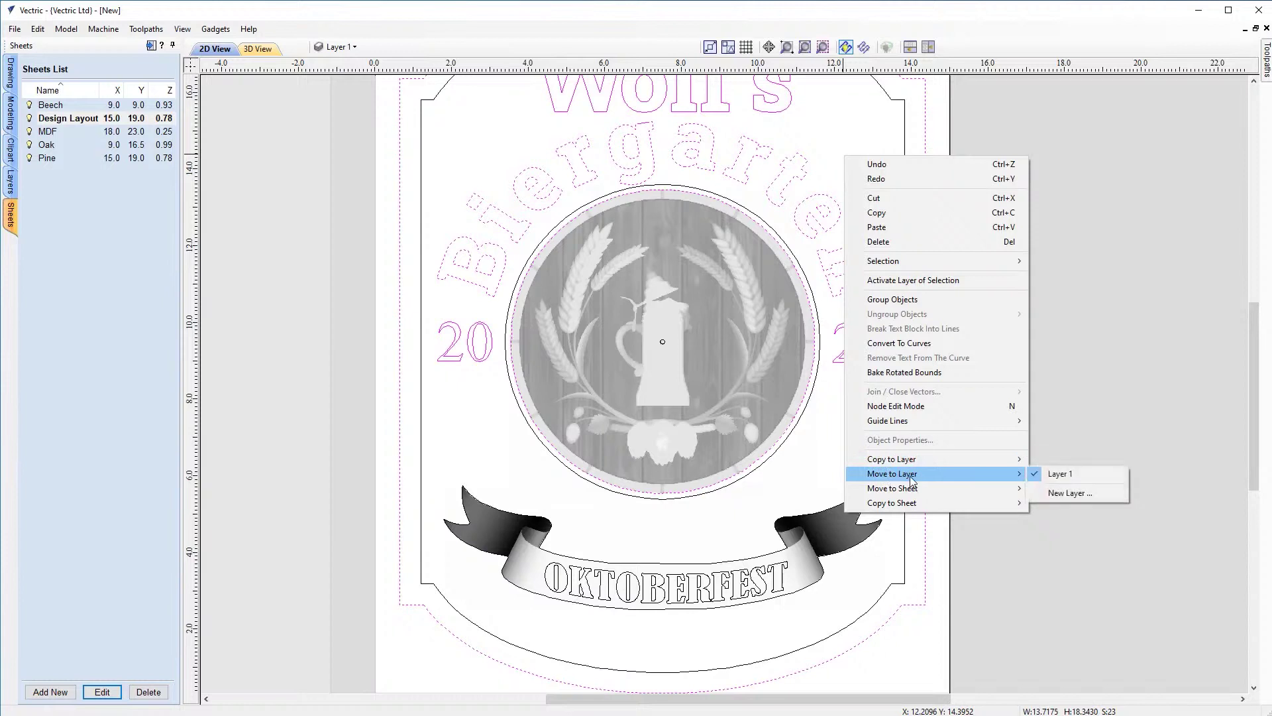
pyautogui.moveTo(889, 503)
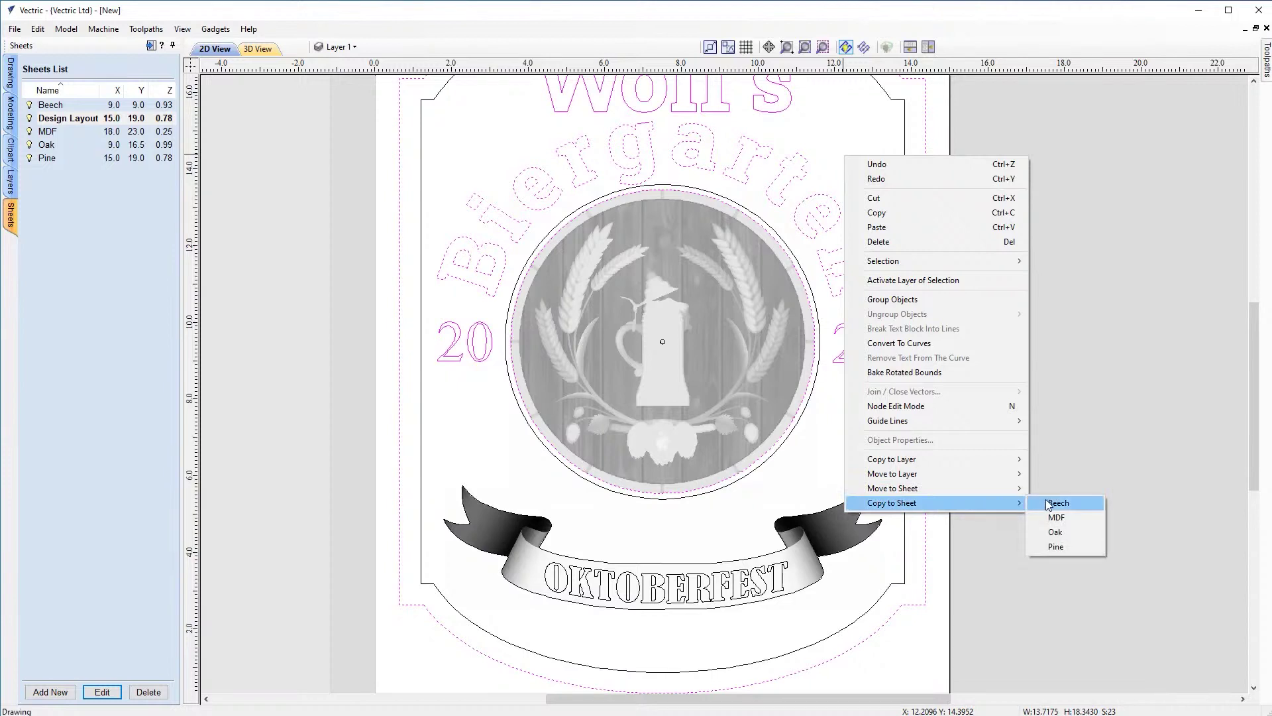
pyautogui.click(1058, 547)
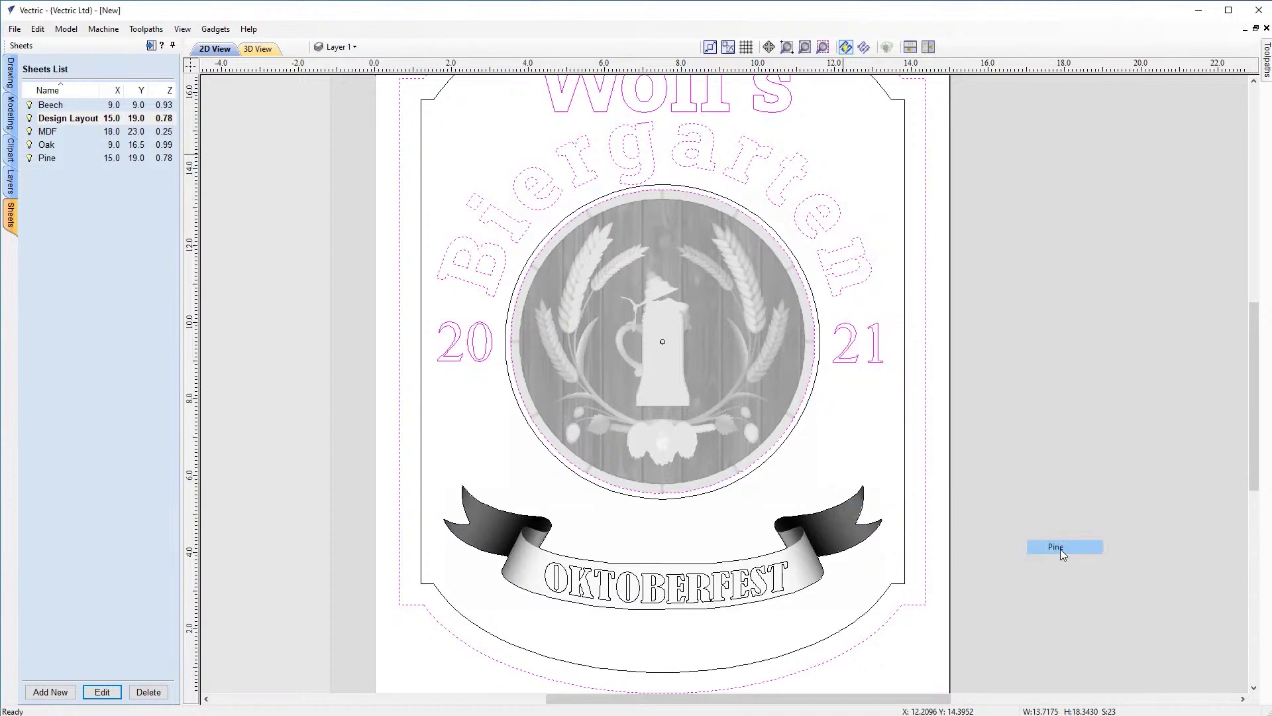
# Step: Make the Pine sheet active and examine the artwork copied onto it
pyautogui.click(804, 47)
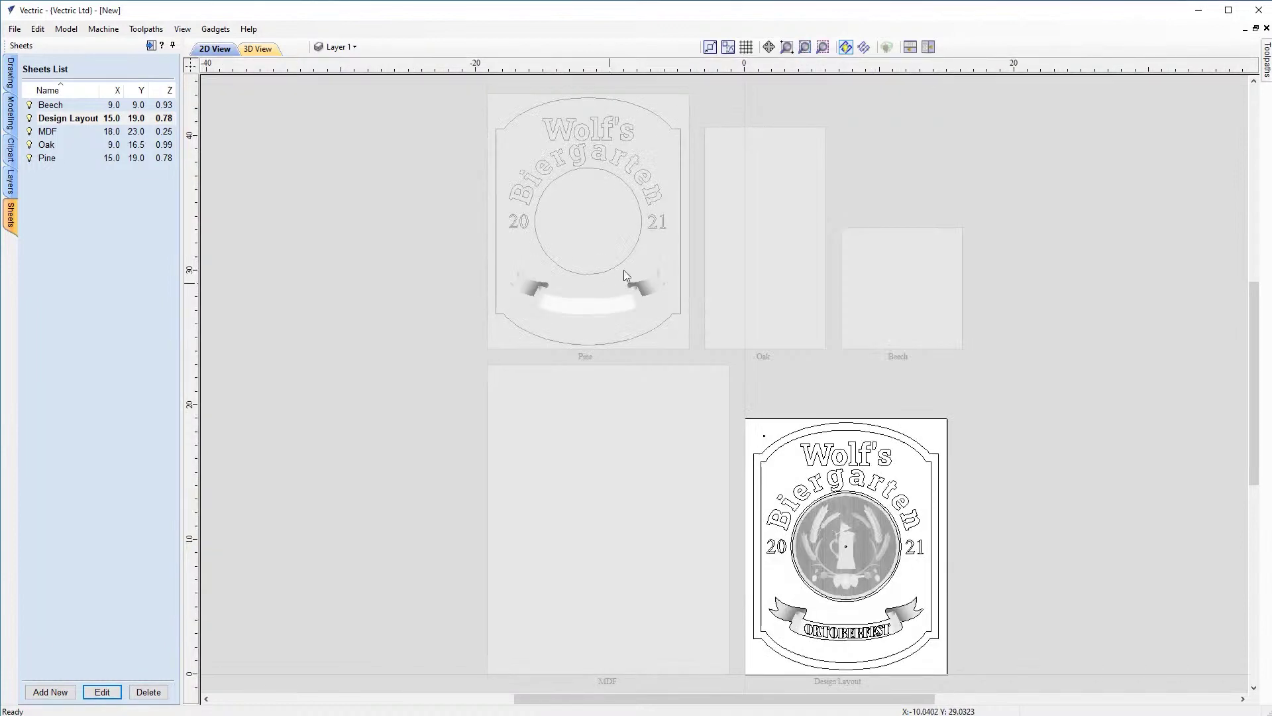
pyautogui.doubleClick(595, 232)
pyautogui.scroll(4, 758, 391)
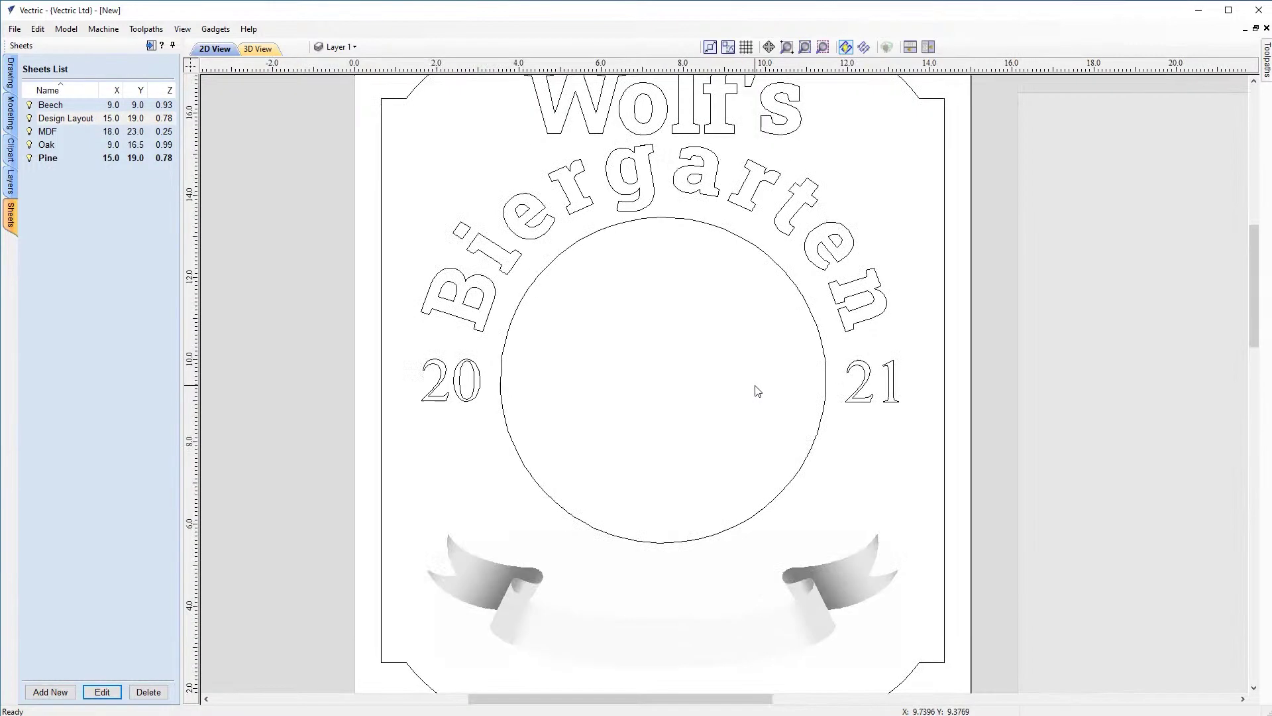
pyautogui.scroll(-2, 762, 393)
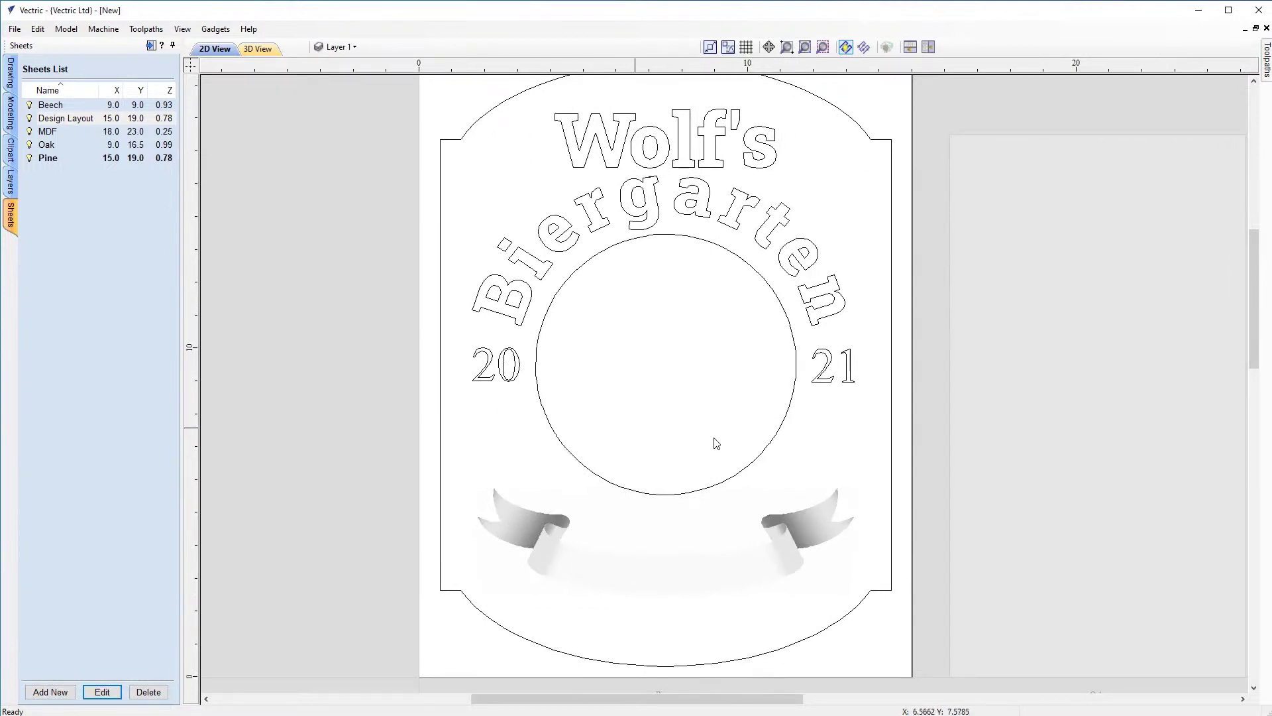
pyautogui.scroll(-3, 648, 433)
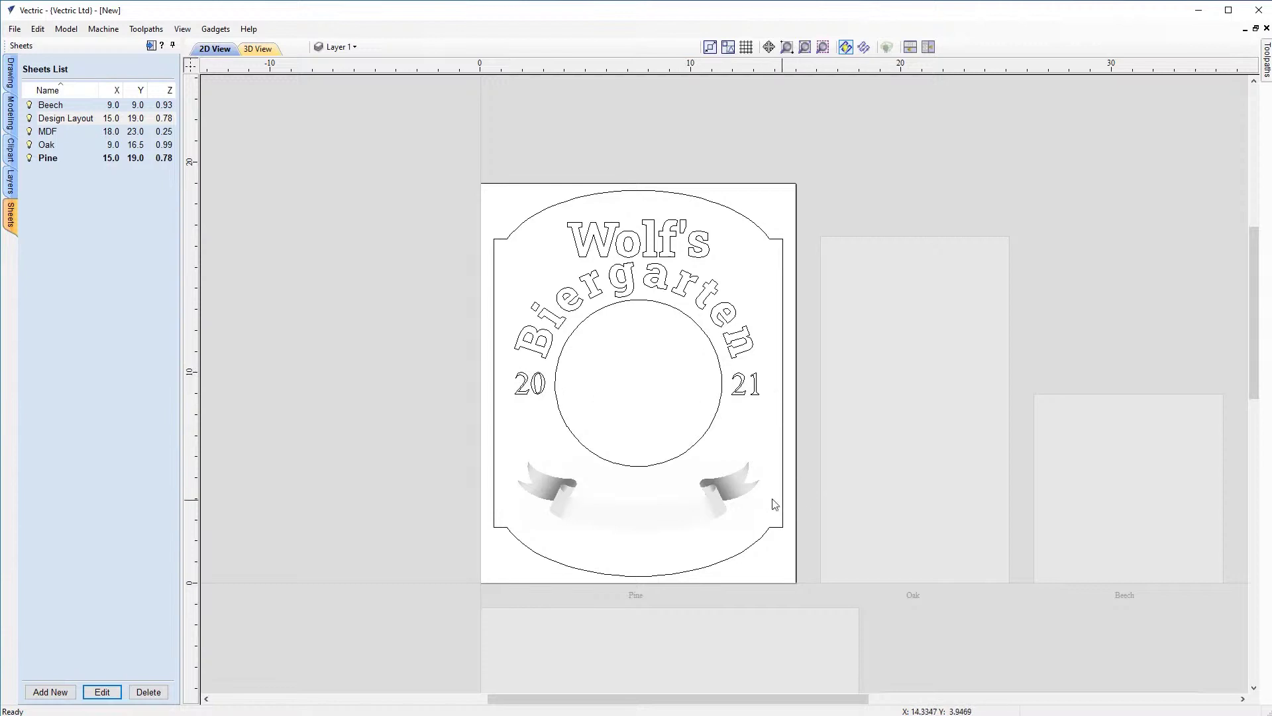
# Step: Create a vector boundary around the banner component on the Pine sheet
pyautogui.click(734, 489)
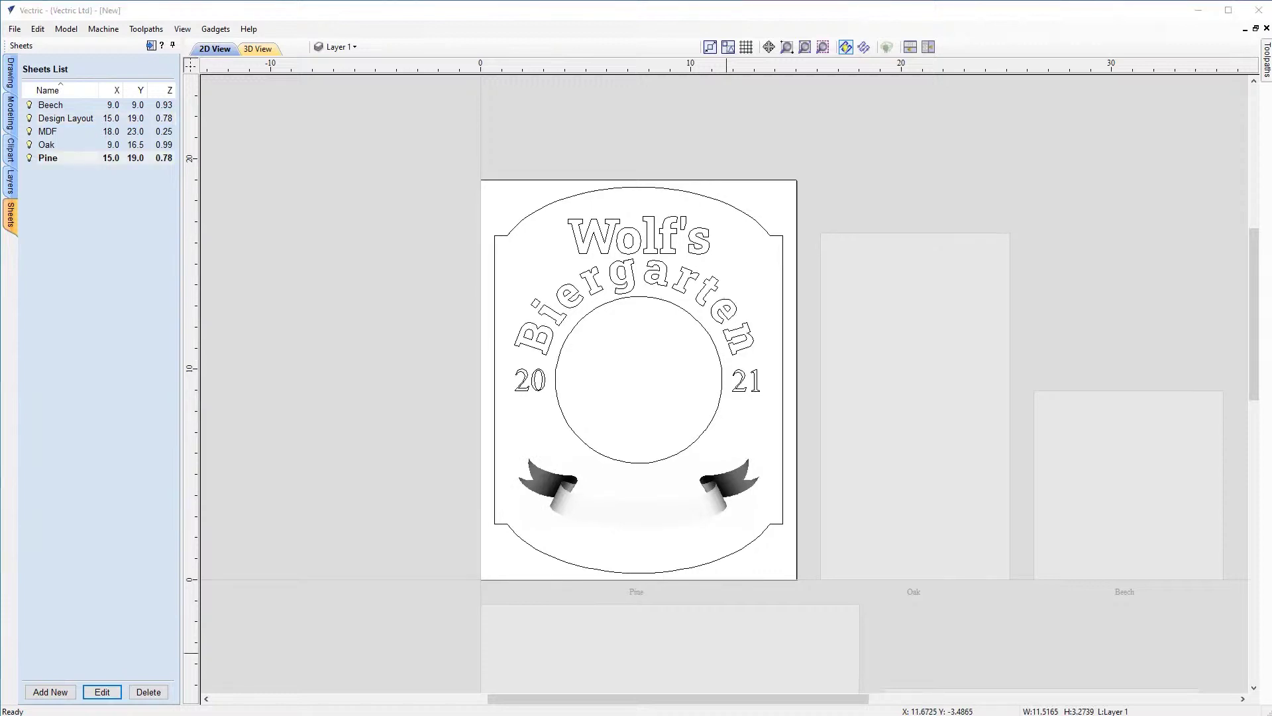
pyautogui.scroll(5, 674, 519)
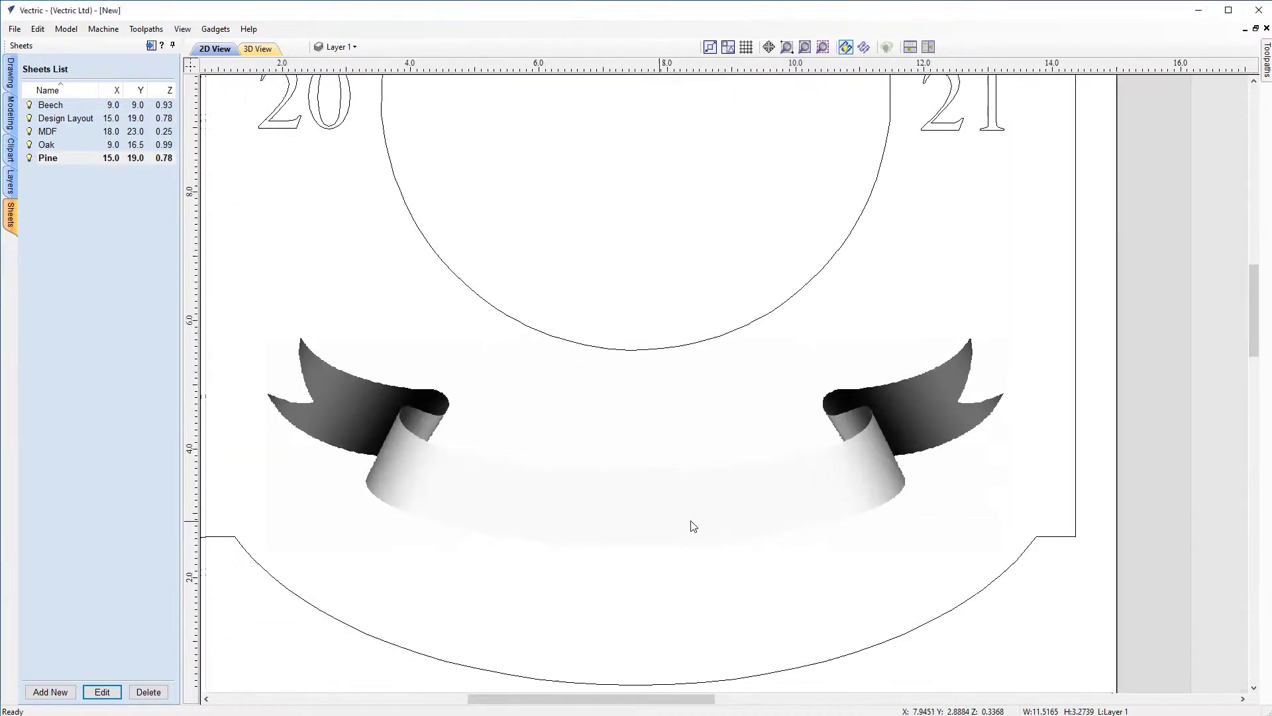
pyautogui.moveTo(658, 520); pyautogui.dragTo(753, 522, button='middle')
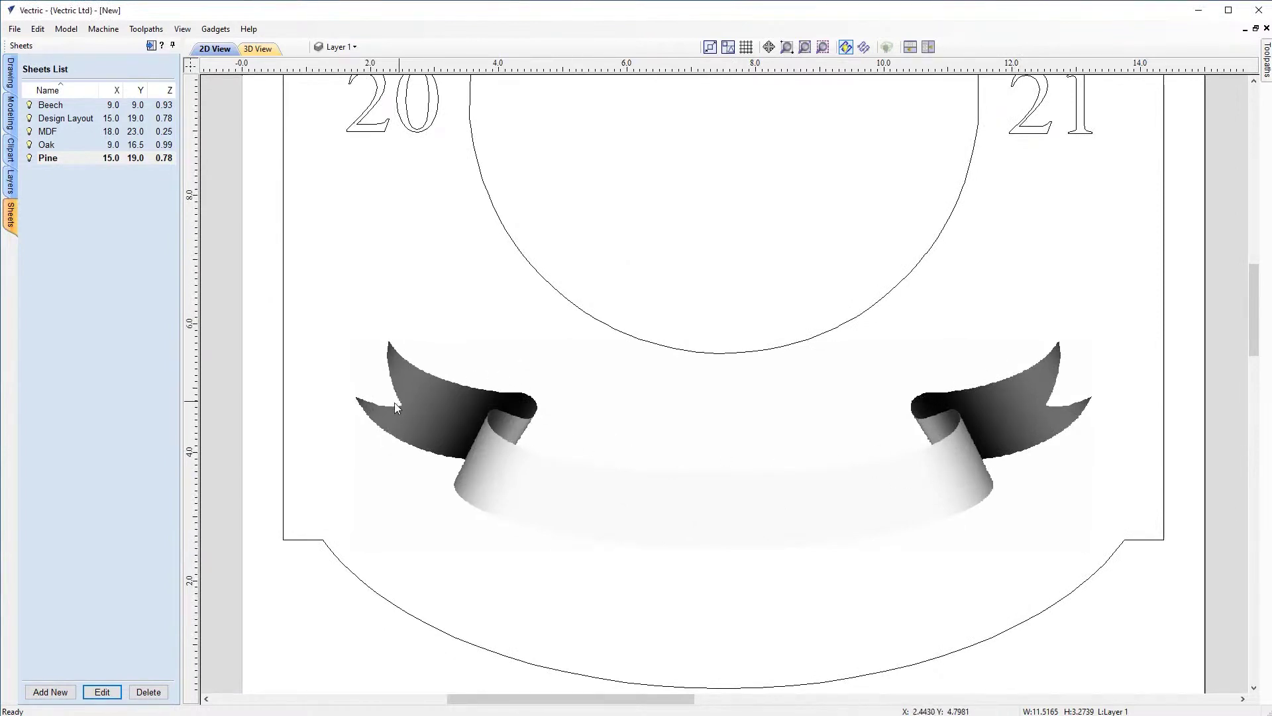
pyautogui.click(969, 404)
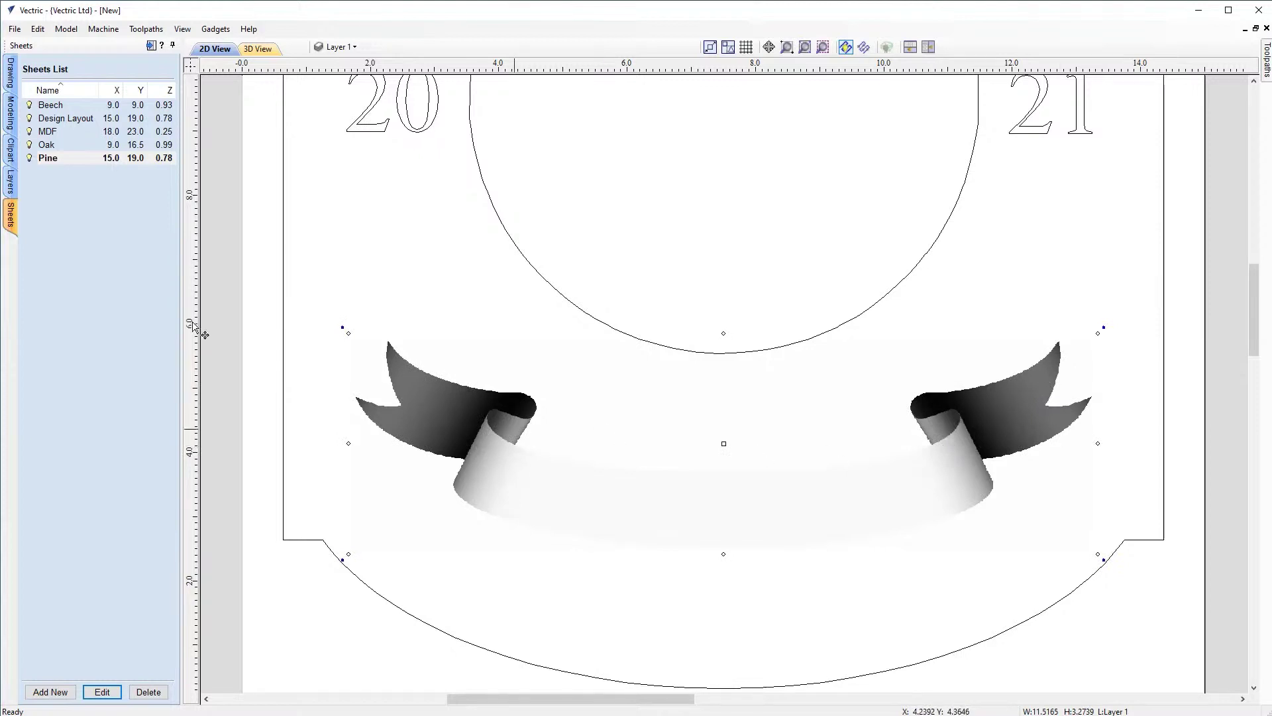
pyautogui.click(8, 74)
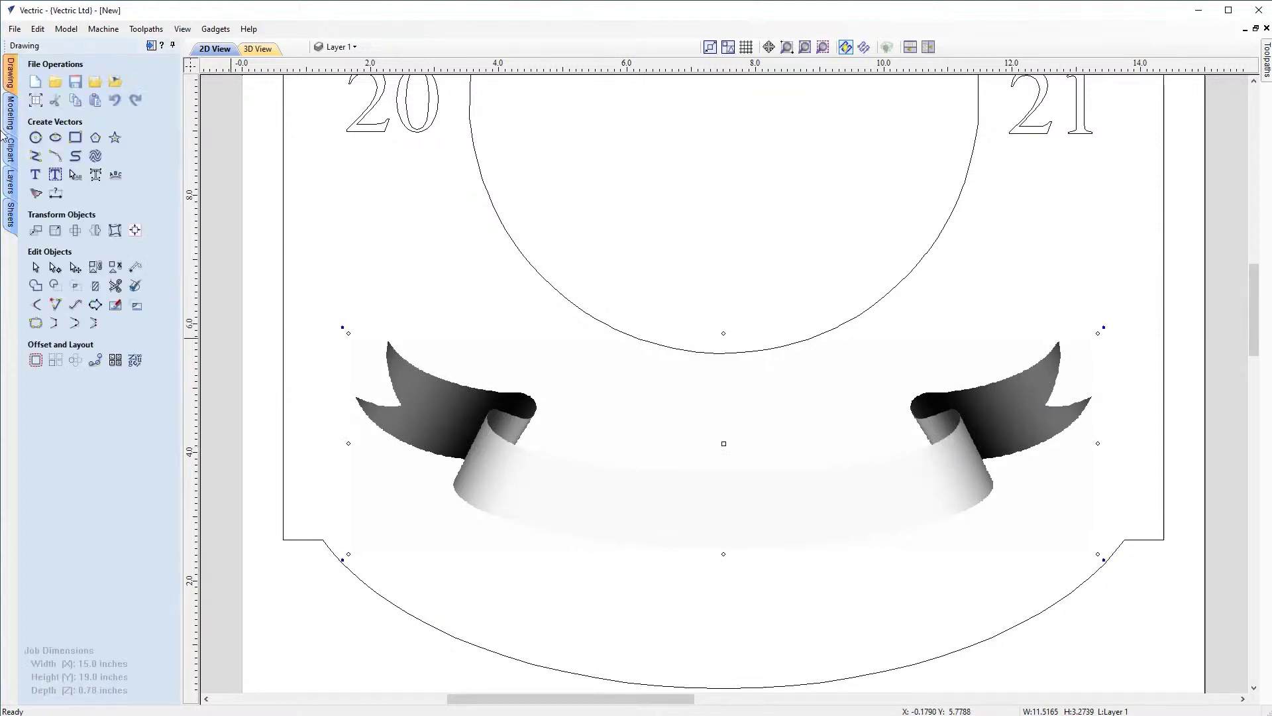
pyautogui.click(11, 112)
pyautogui.click(77, 83)
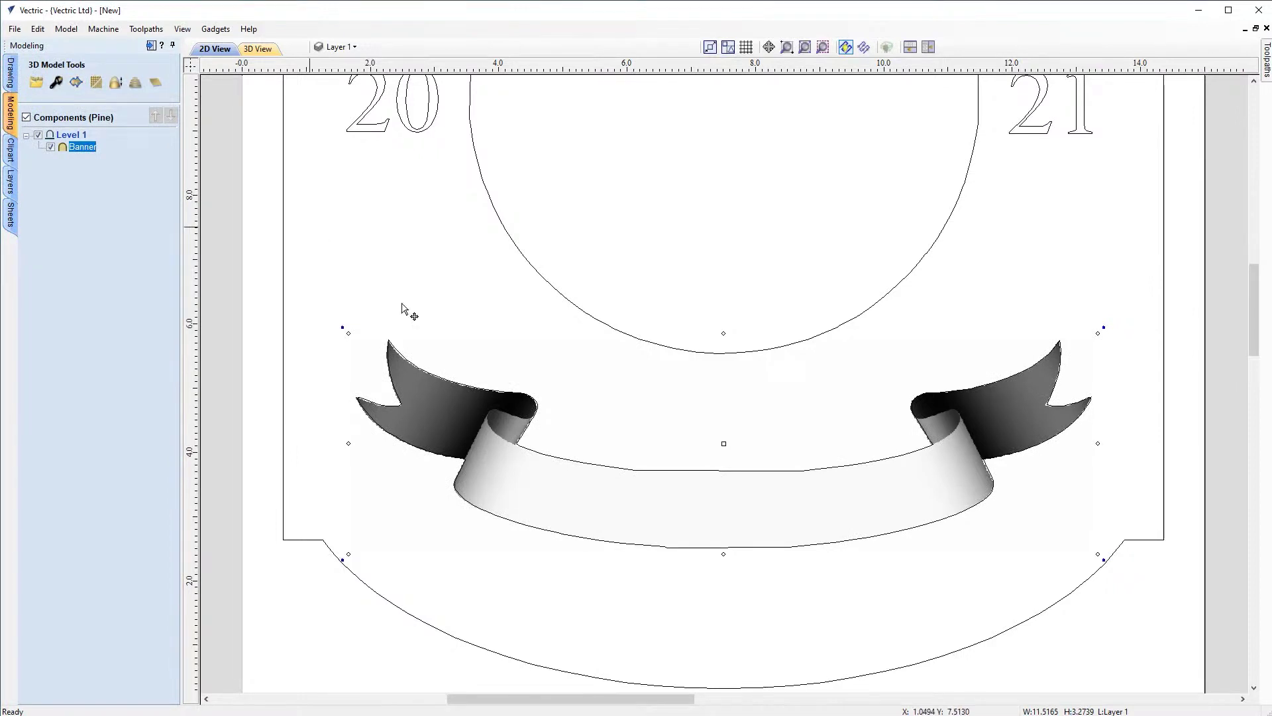
# Step: Offset the banner outline outwards by 0.1225 inches with sharp corners, remove the original outline, and enable deleting originals for further offsets
pyautogui.click(532, 396)
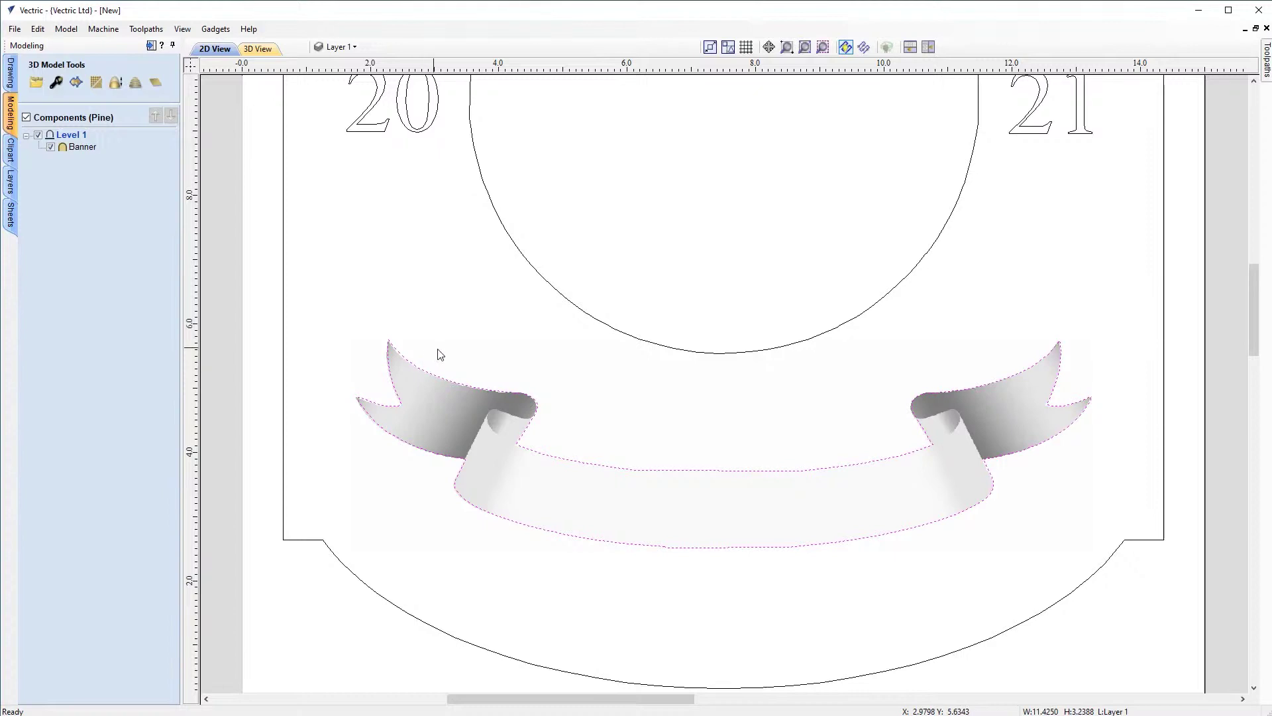
pyautogui.click(10, 80)
pyautogui.click(36, 366)
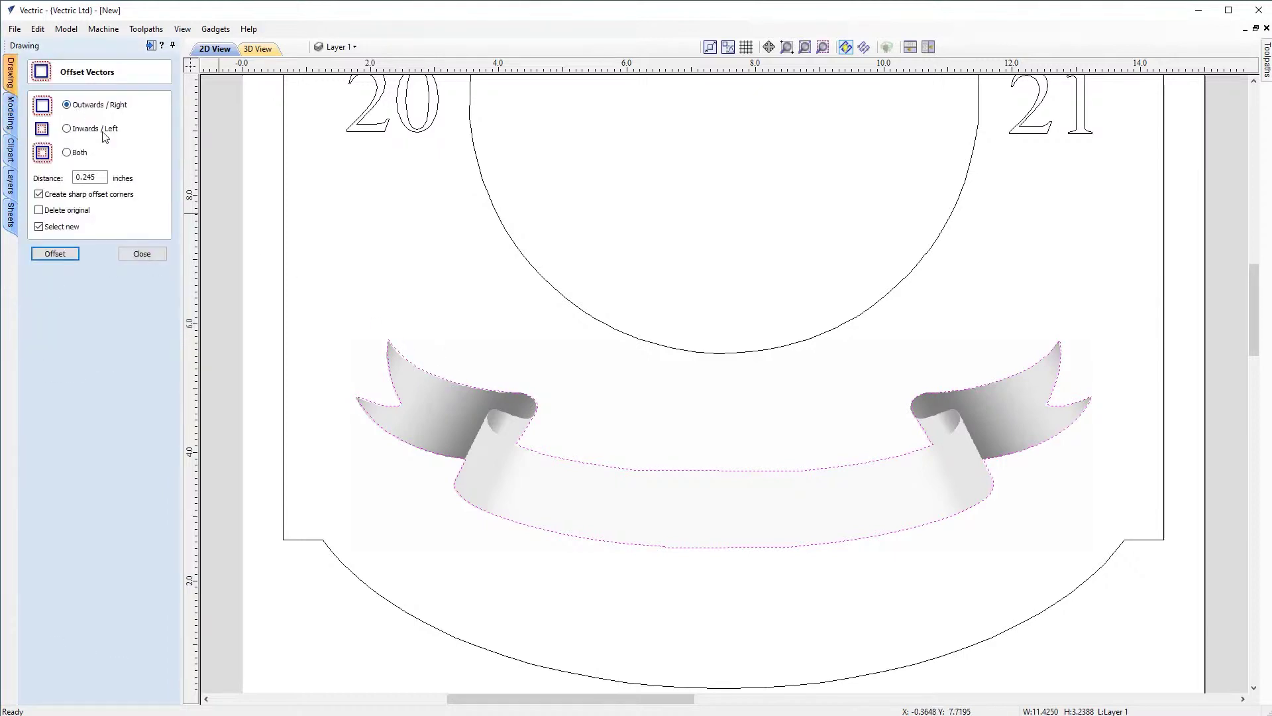
pyautogui.click(102, 178)
pyautogui.click(55, 254)
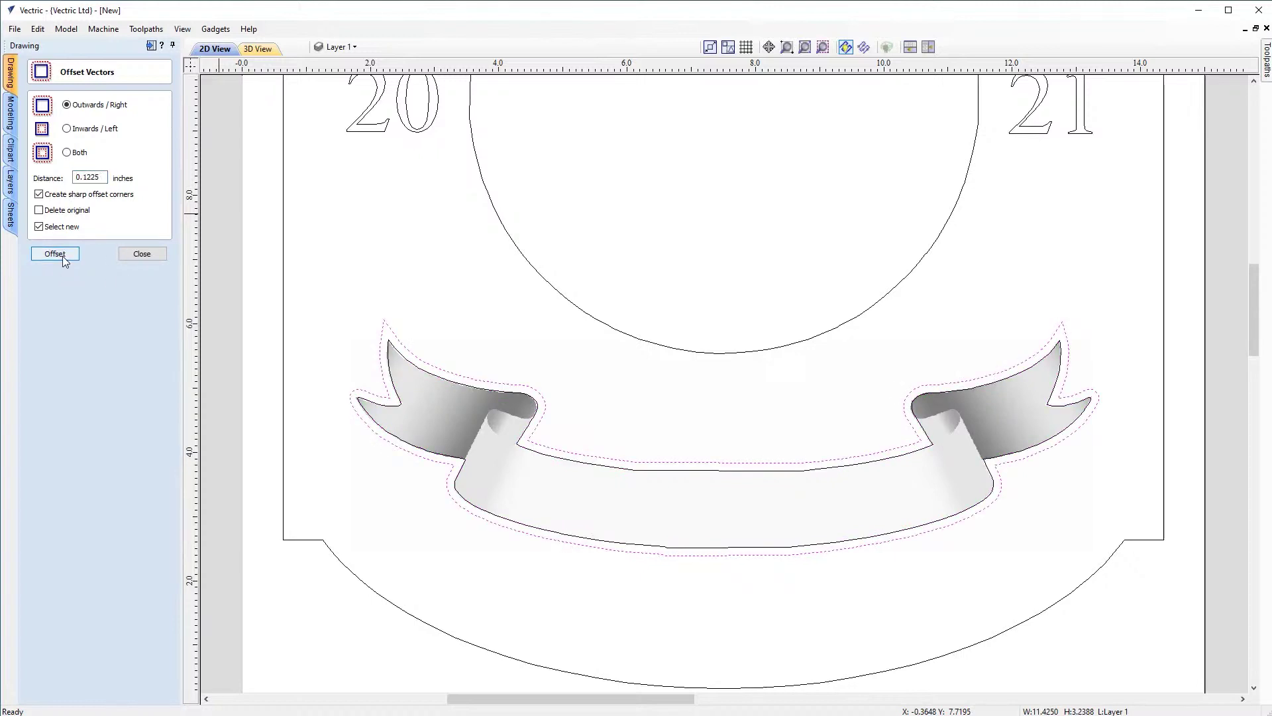
pyautogui.click(39, 210)
pyautogui.click(538, 411)
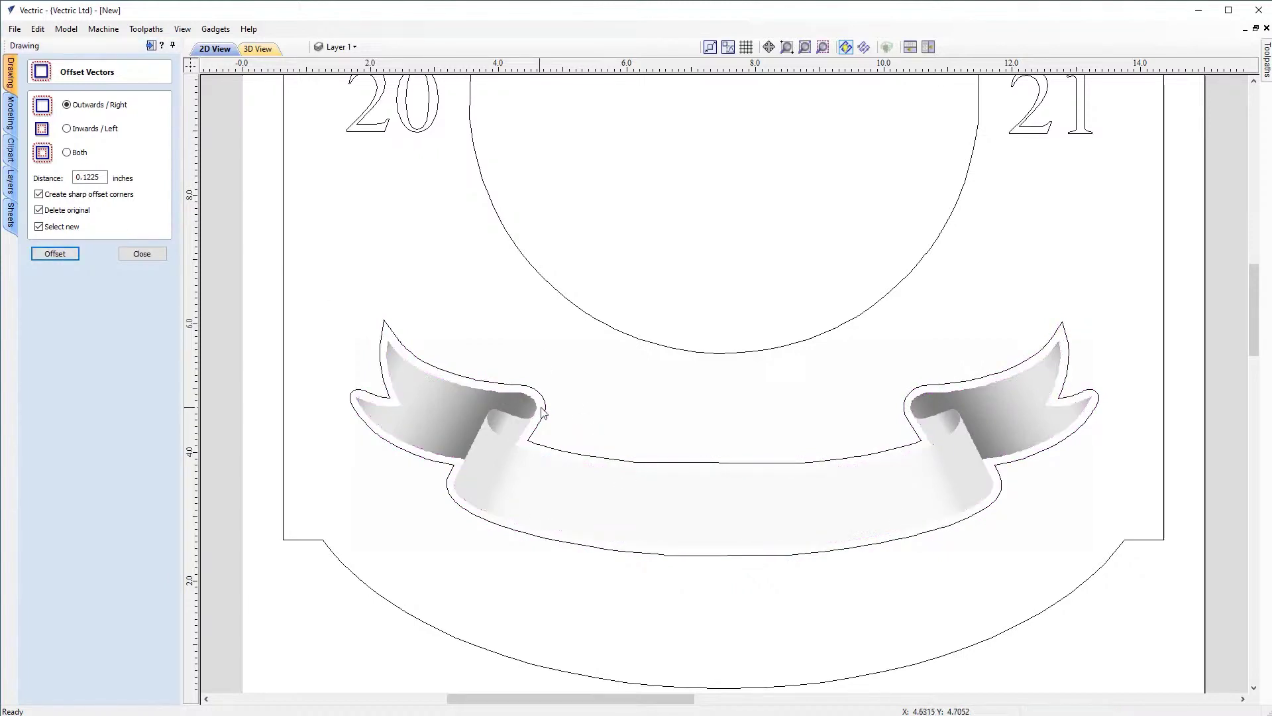
# Step: Offset the enlarged banner outline inwards twice and back outwards once by 0.1225 inches each, deleting the original each time
pyautogui.press('Return')
pyautogui.click(67, 129)
pyautogui.click(63, 259)
pyautogui.click(63, 258)
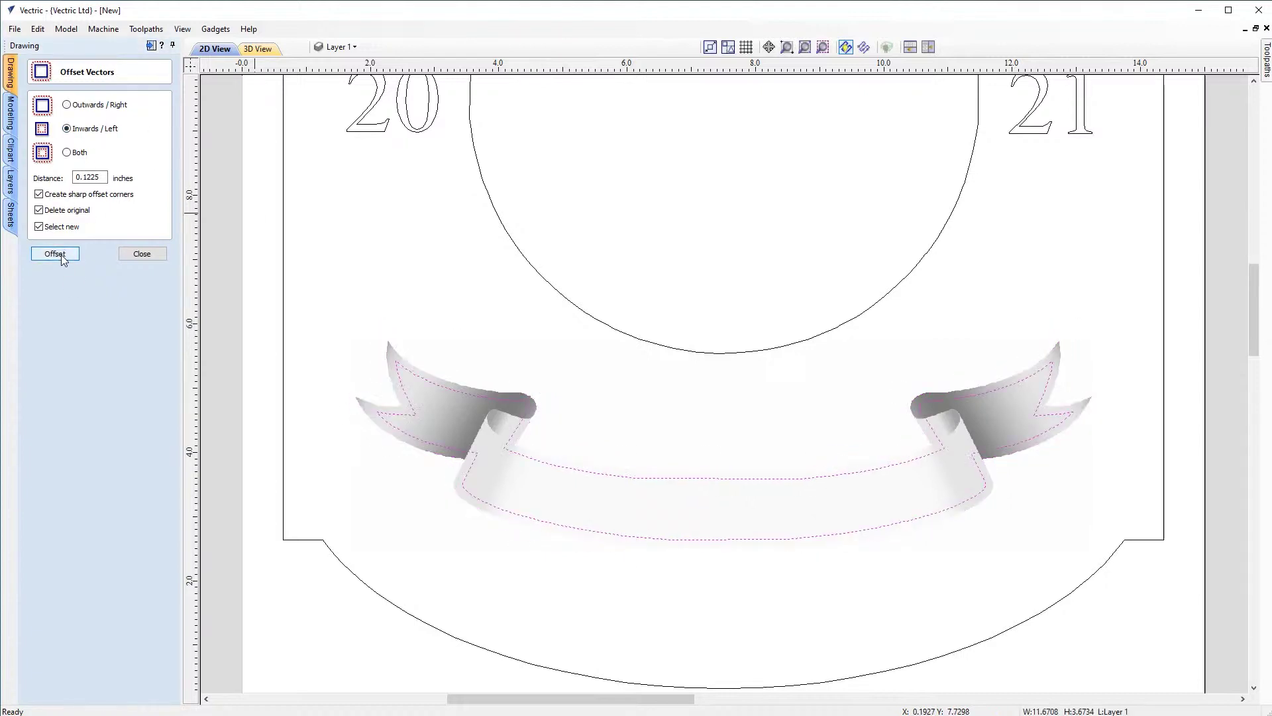
pyautogui.click(67, 105)
pyautogui.click(67, 255)
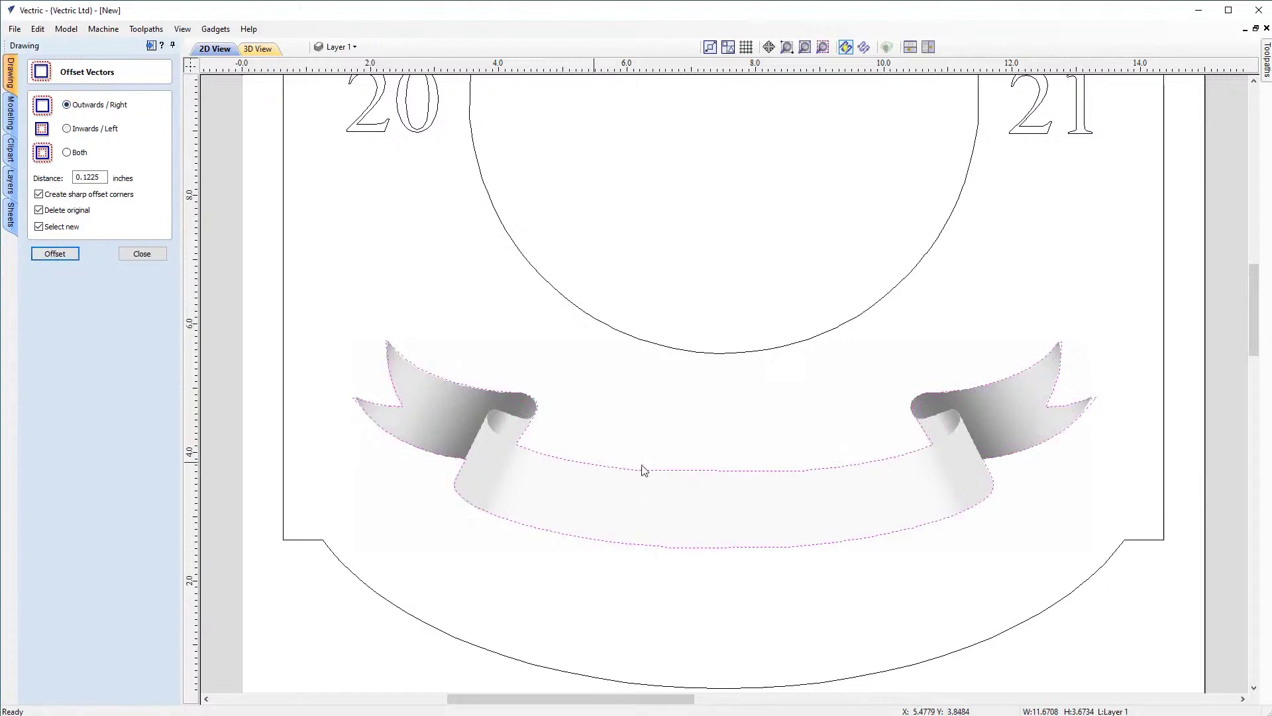
# Step: Finish offsetting and delete the banner component from the Pine sheet, keeping its outline vector
pyautogui.scroll(1, 534, 424)
pyautogui.scroll(2, 534, 424)
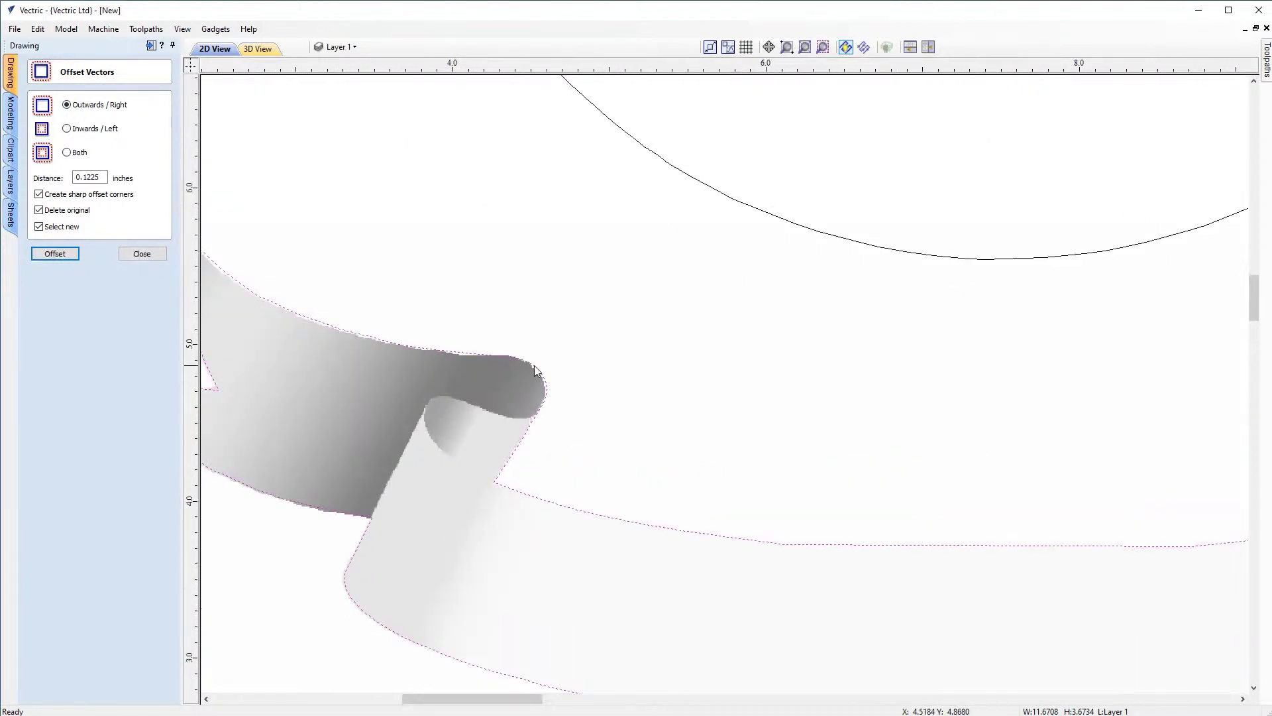
pyautogui.moveTo(296, 312); pyautogui.dragTo(442, 348, button='middle')
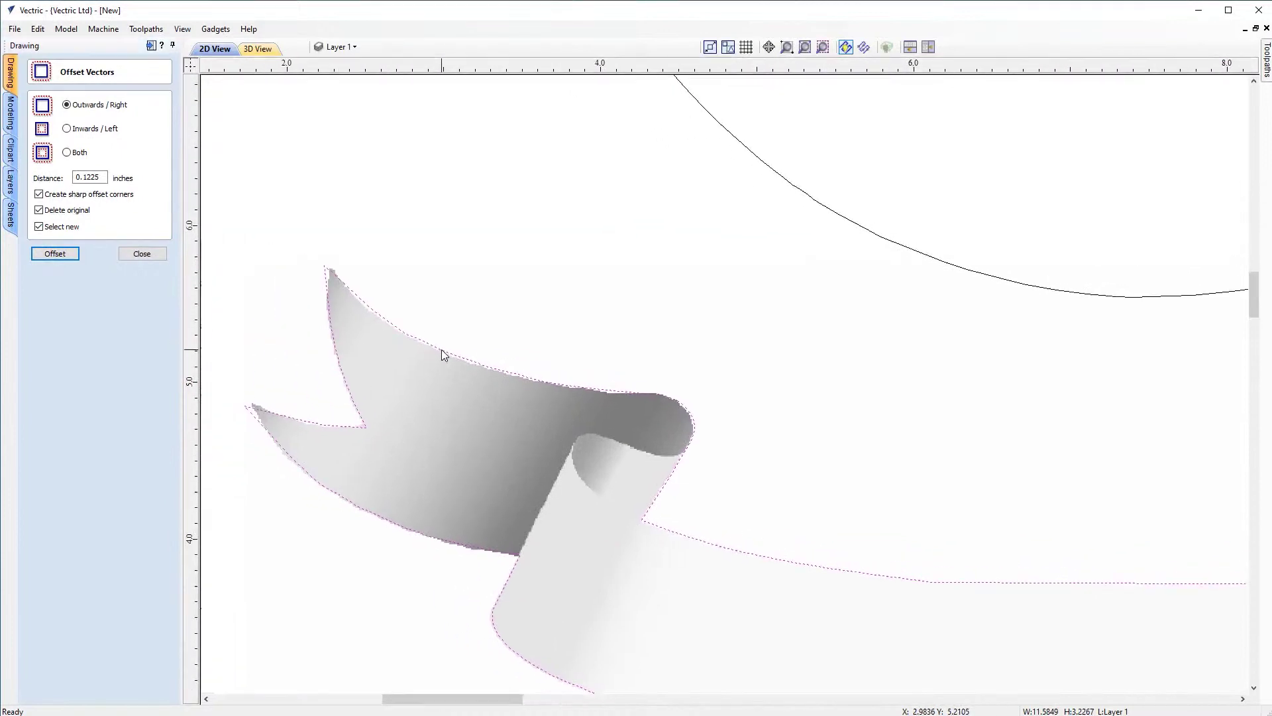
pyautogui.scroll(-4, 753, 599)
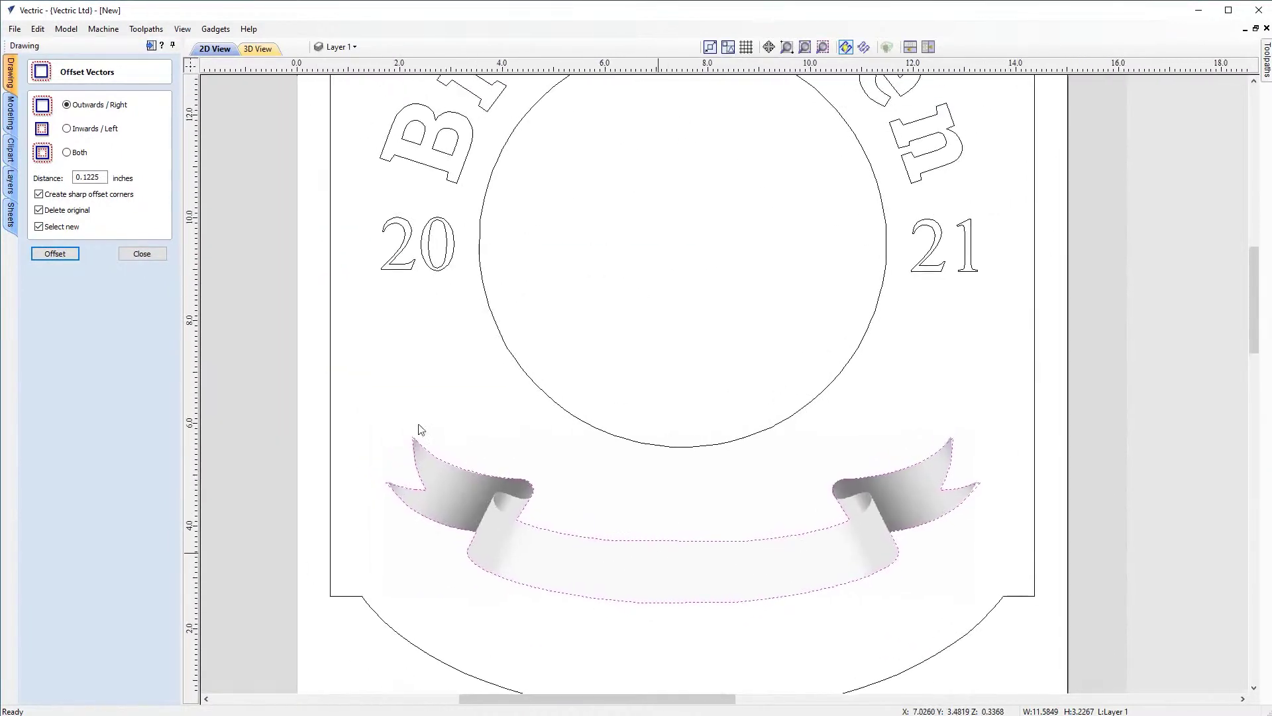
pyautogui.click(142, 254)
pyautogui.click(660, 568)
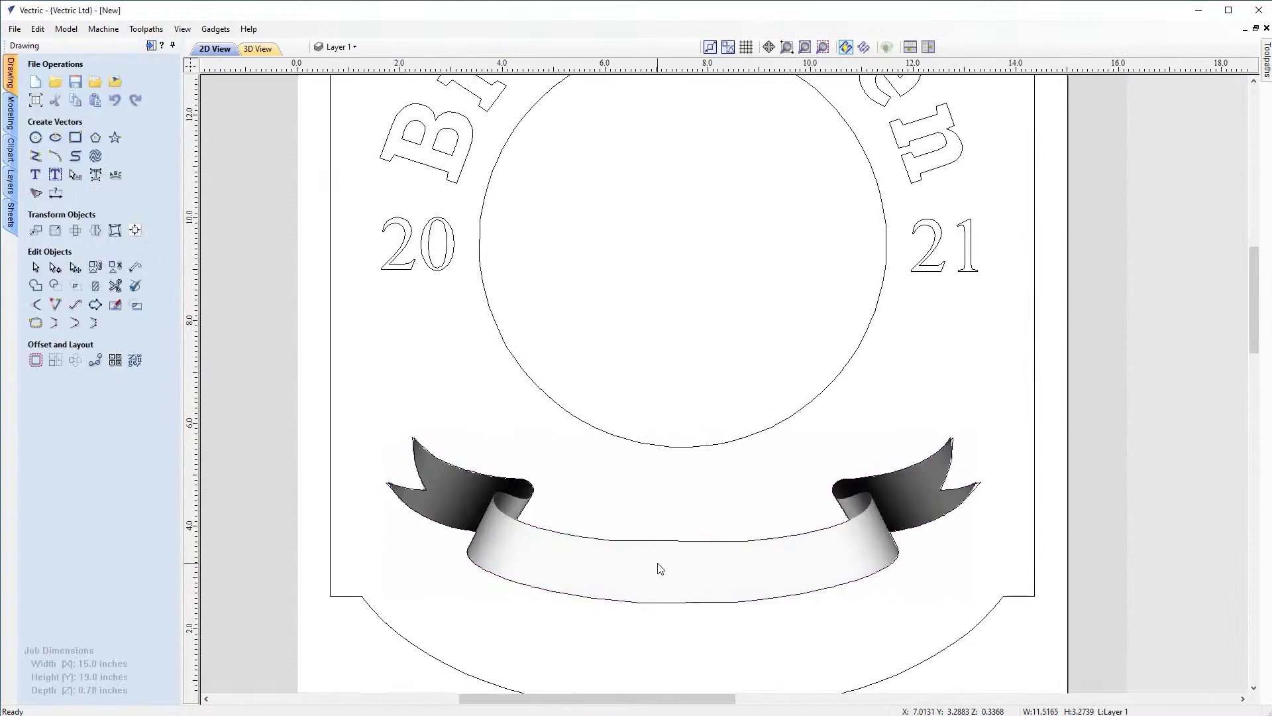
pyautogui.press('Delete')
# Step: Make the Design Layout sheet the active sheet
pyautogui.scroll(-6, 701, 423)
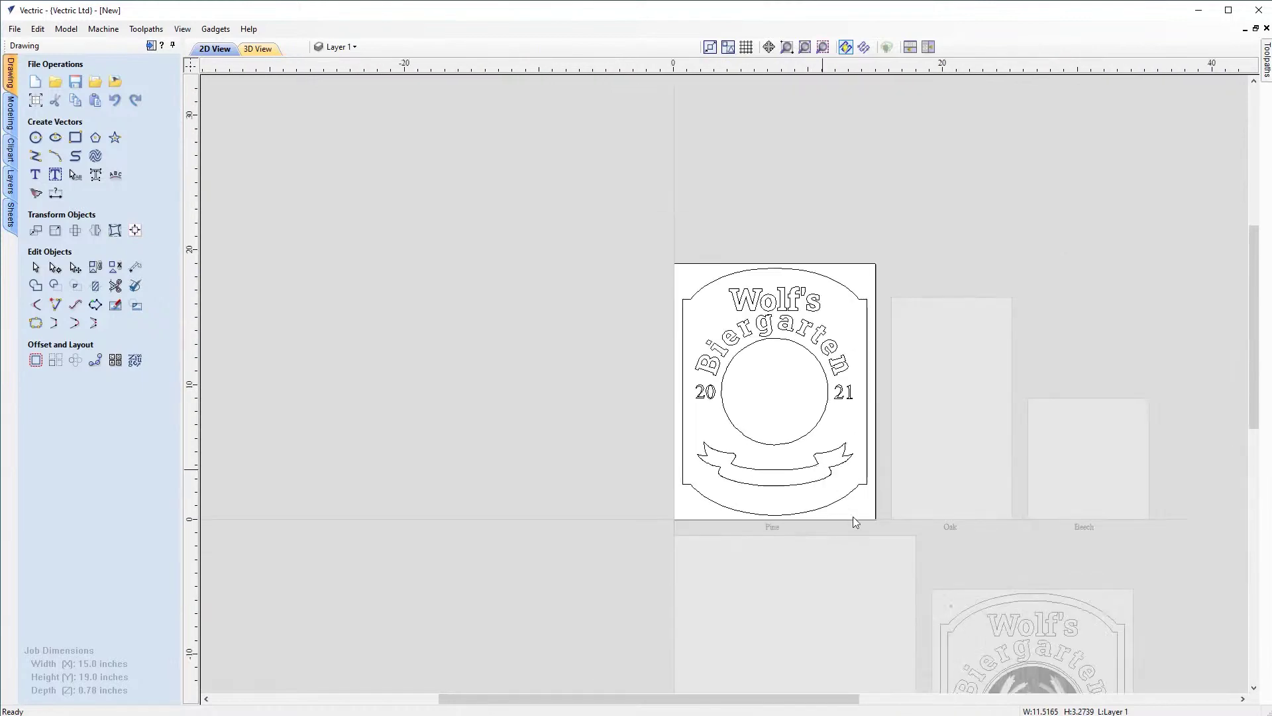
pyautogui.scroll(-3, 853, 511)
pyautogui.scroll(4, 823, 525)
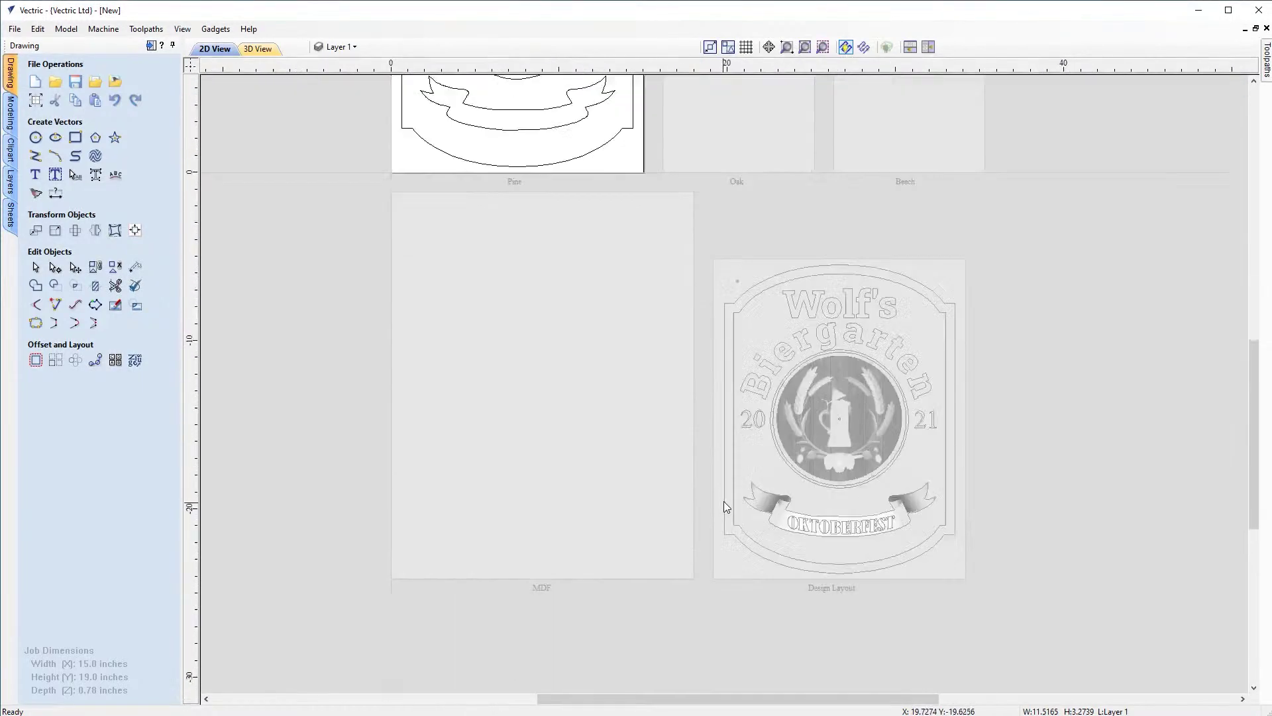
pyautogui.scroll(4, 724, 507)
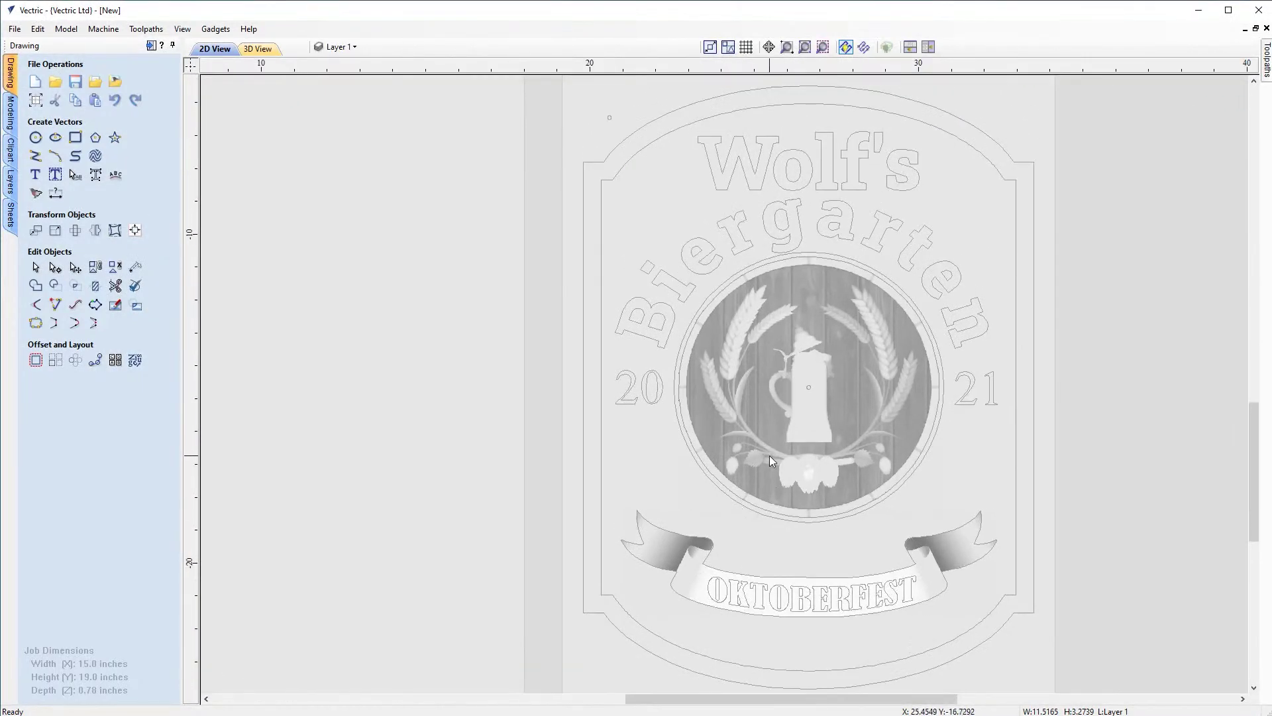
pyautogui.scroll(-1, 771, 457)
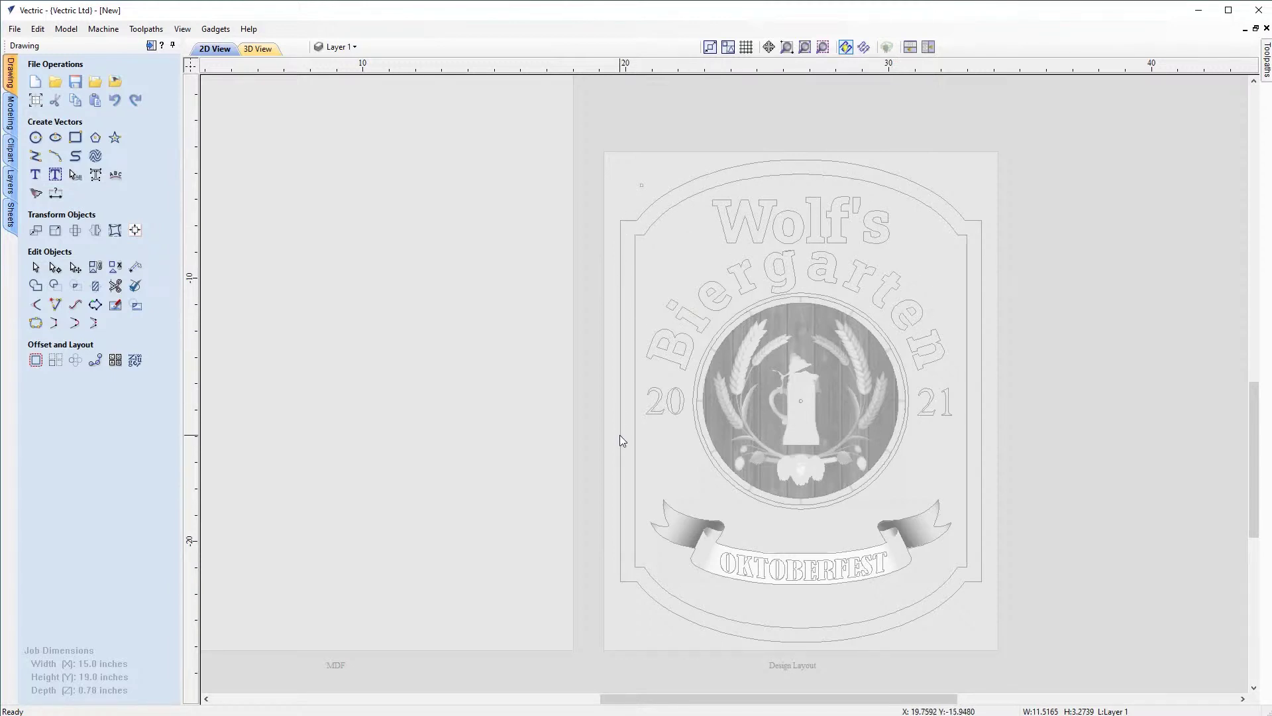
pyautogui.doubleClick(669, 283)
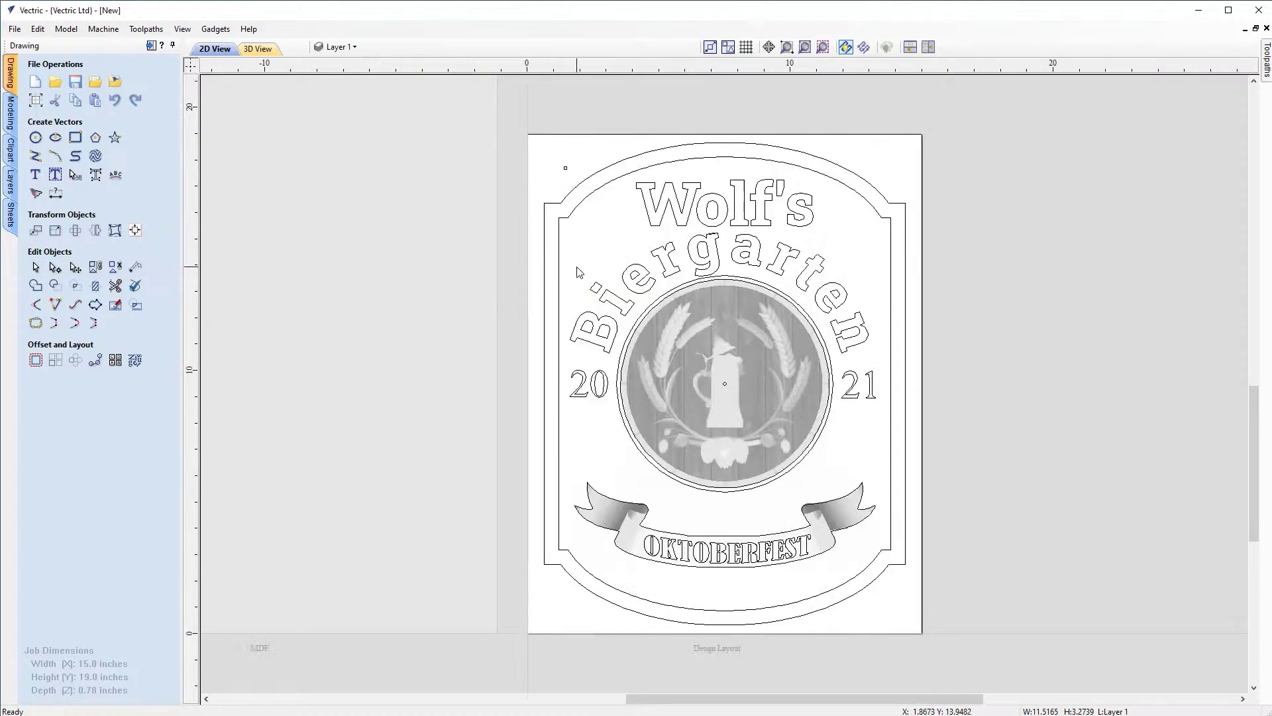
# Step: Set up part nesting for both border outlines and the Wolf's and Biergarten lettering with tool diameter 0.117, clearance 0.117 and border gap 0.25 inches
pyautogui.click(543, 277)
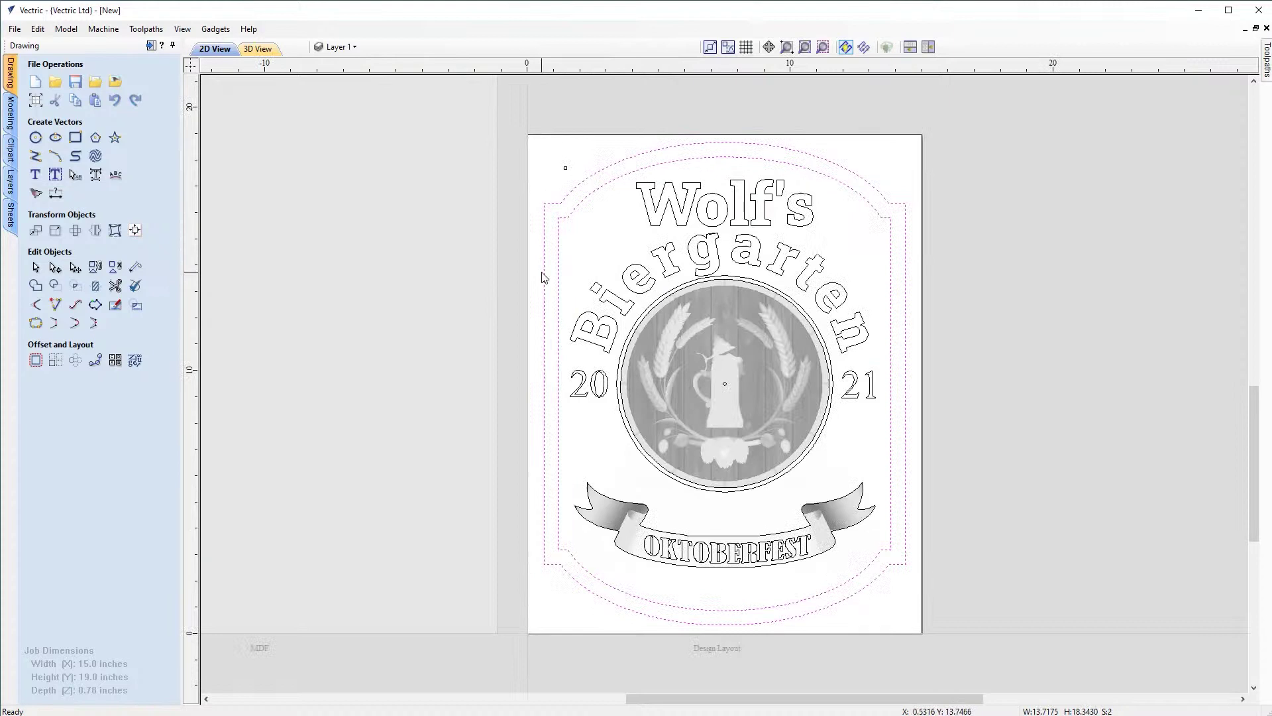
pyautogui.keyDown('shift'); pyautogui.click(809, 213); pyautogui.keyUp('shift')
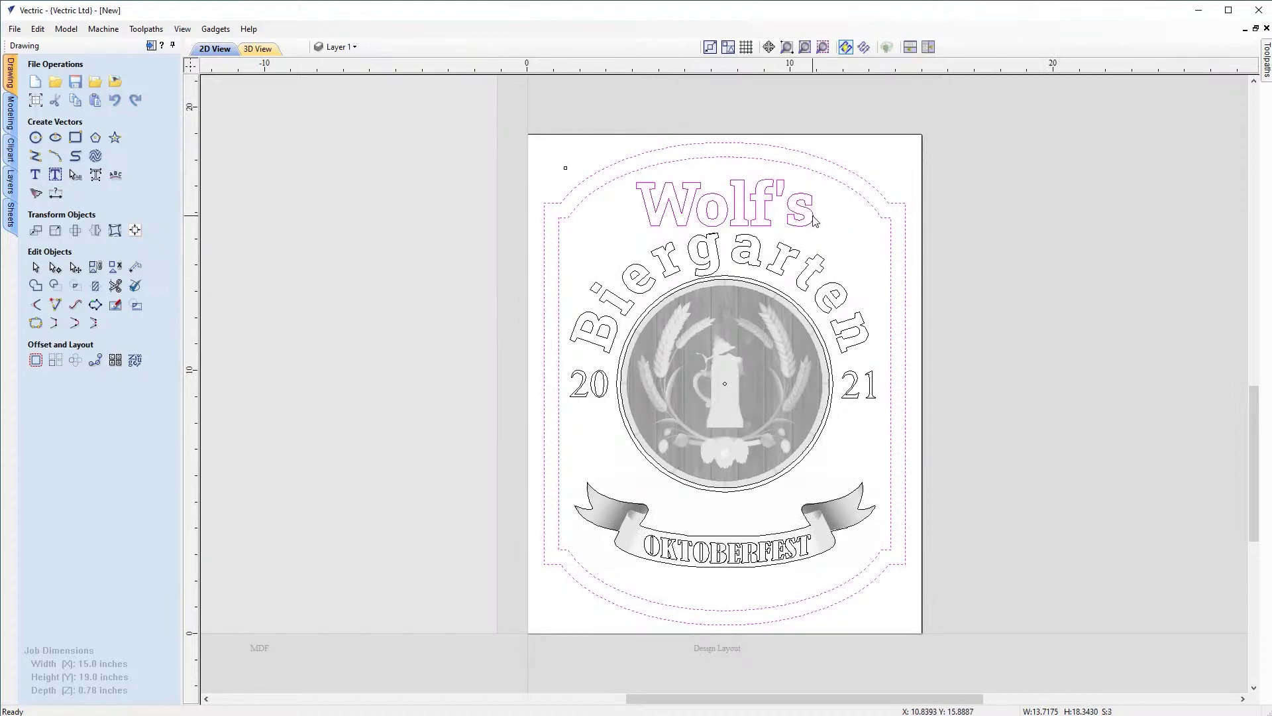
pyautogui.keyDown('shift'); pyautogui.click(867, 342); pyautogui.keyUp('shift')
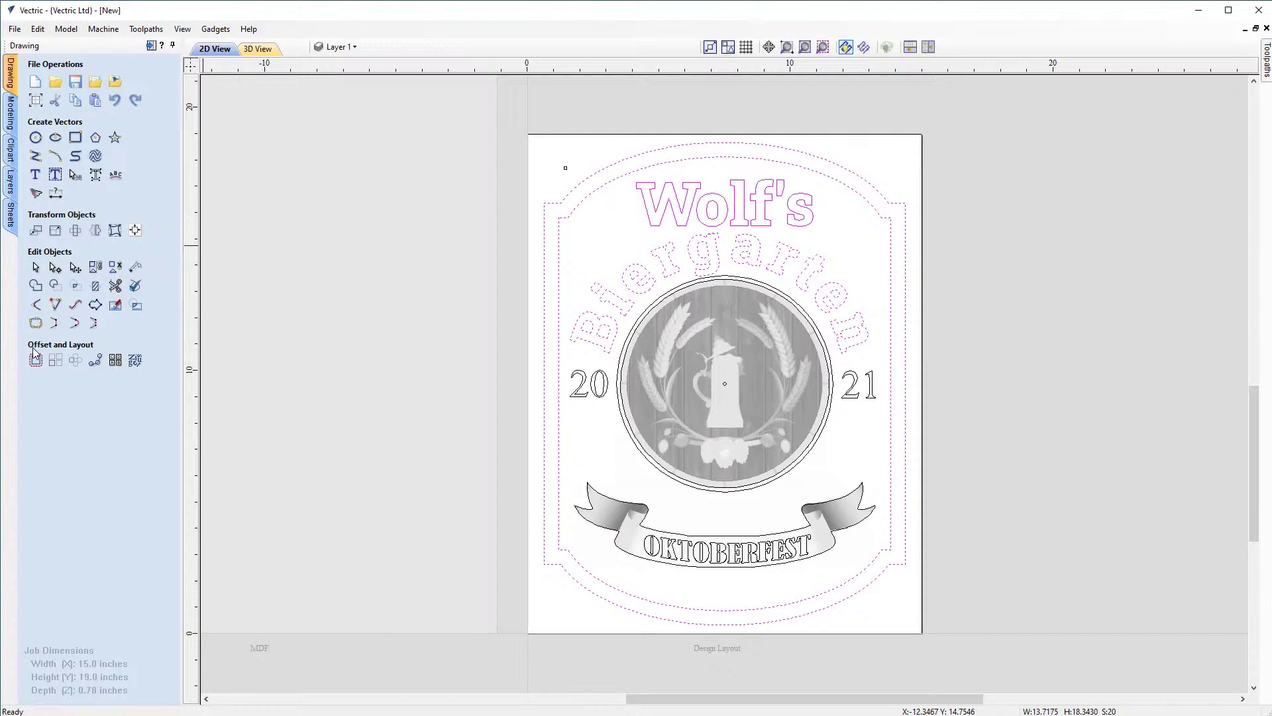
pyautogui.click(137, 365)
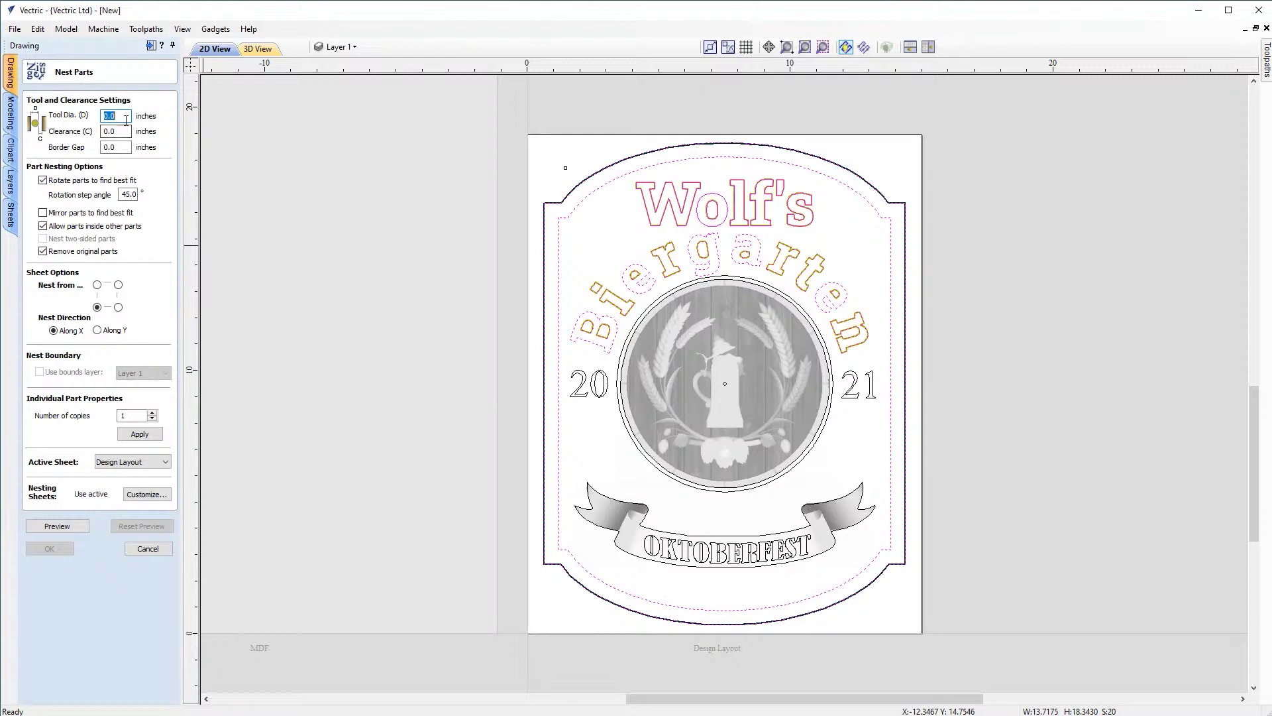
pyautogui.press('Tab')
pyautogui.press('Tab')
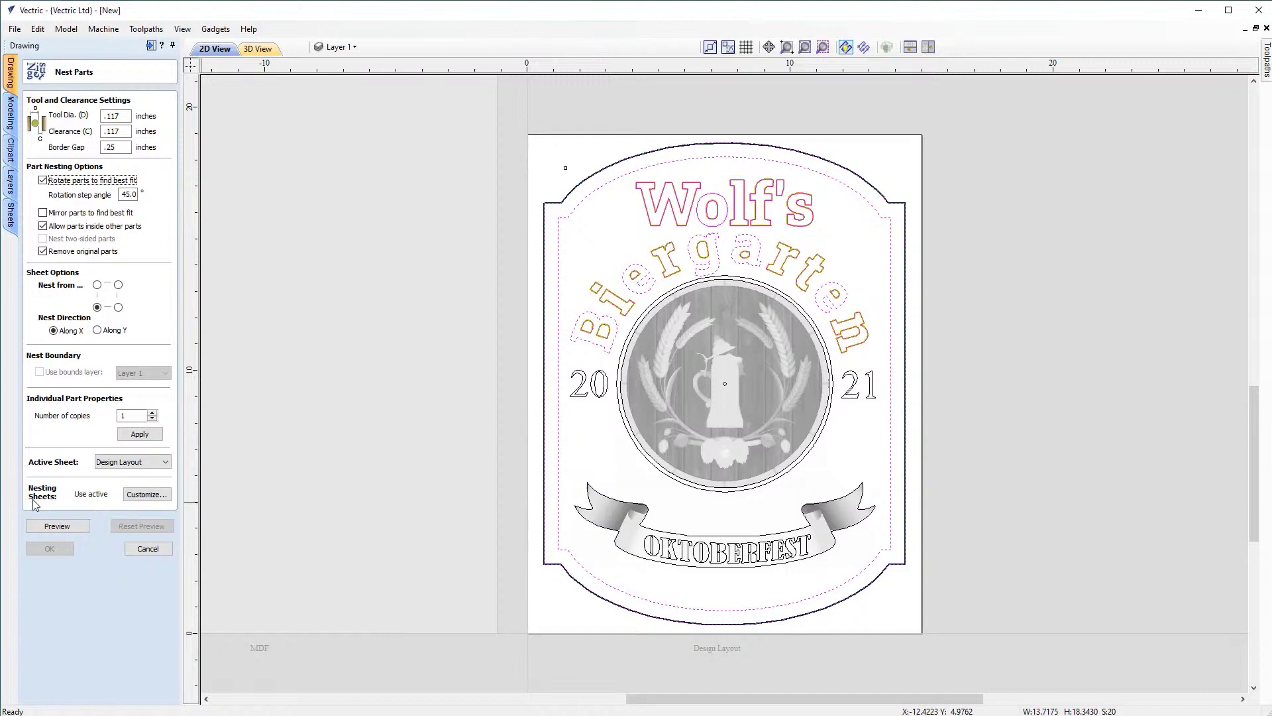
# Step: Nest the selected borders and letters onto the MDF sheet without removing the original parts
pyautogui.click(159, 496)
pyautogui.click(663, 324)
pyautogui.click(607, 358)
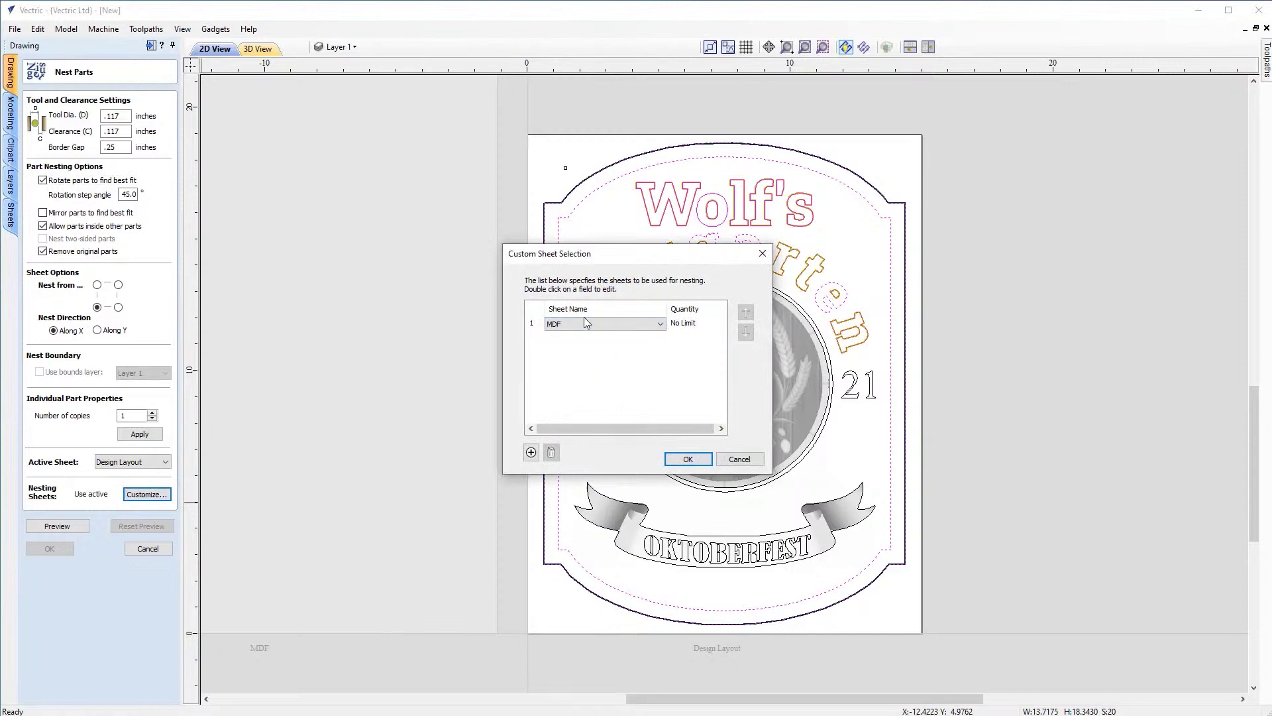
pyautogui.click(683, 458)
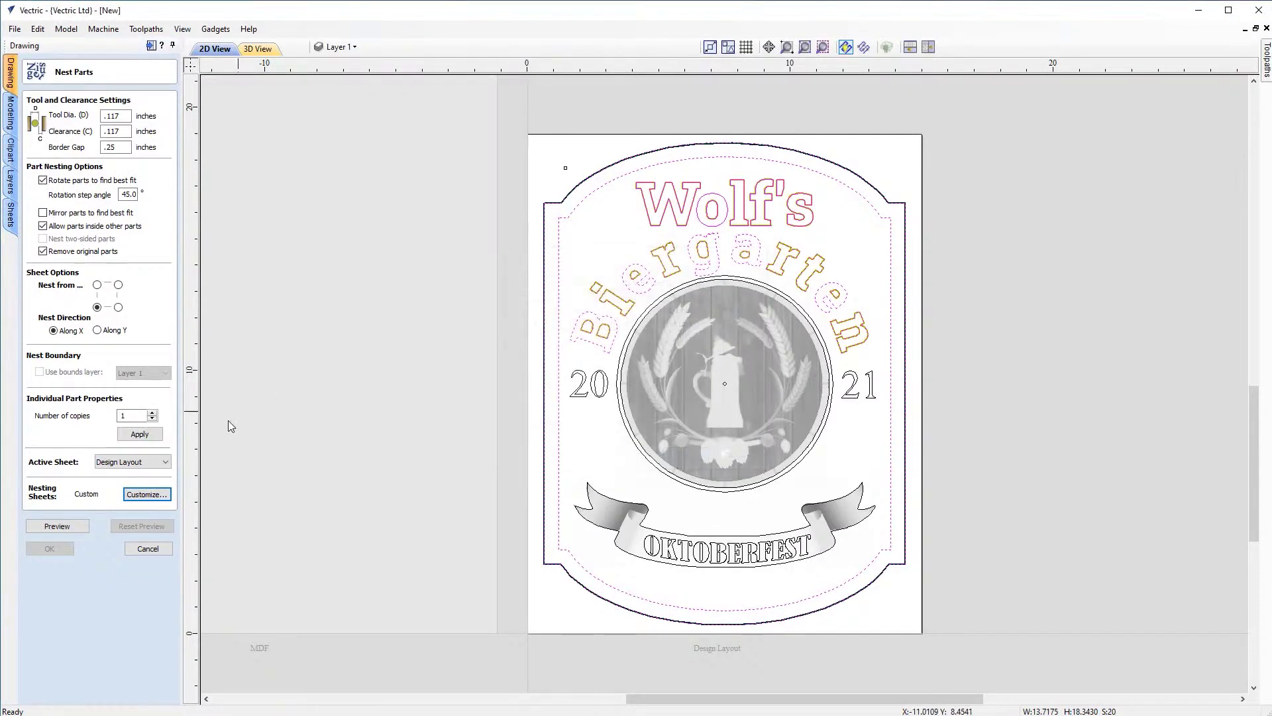
pyautogui.click(69, 527)
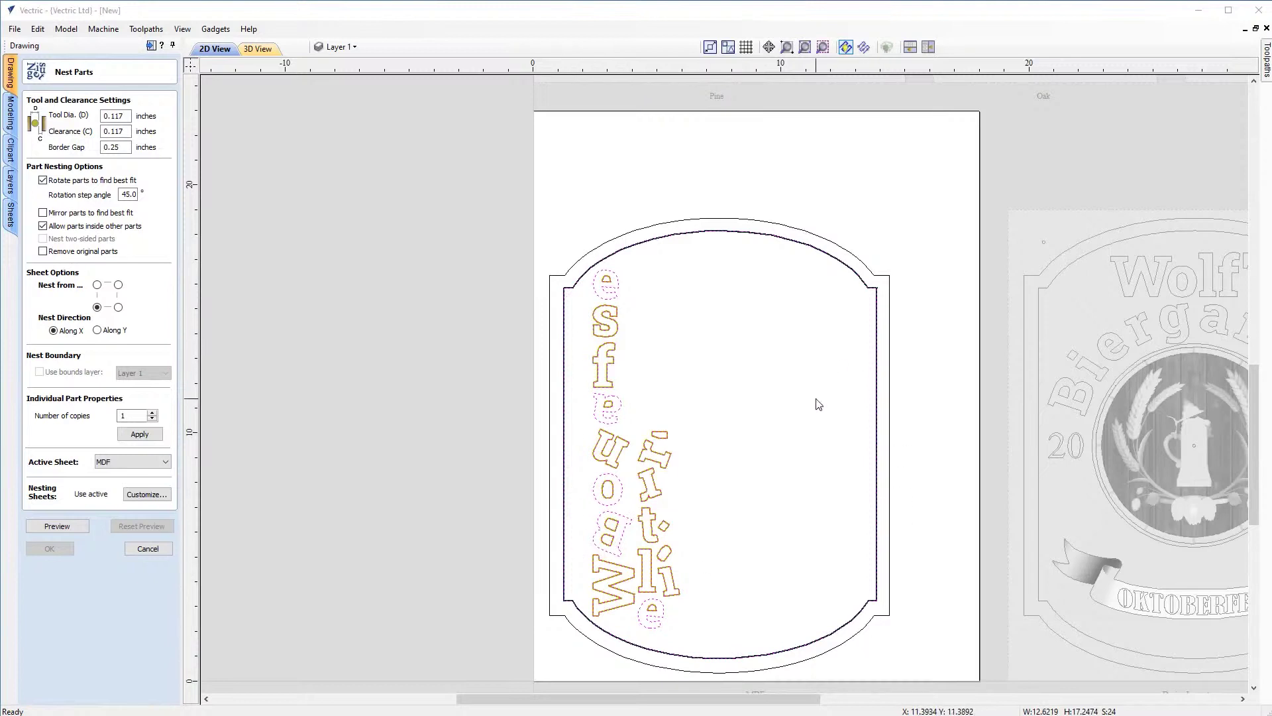
pyautogui.click(148, 549)
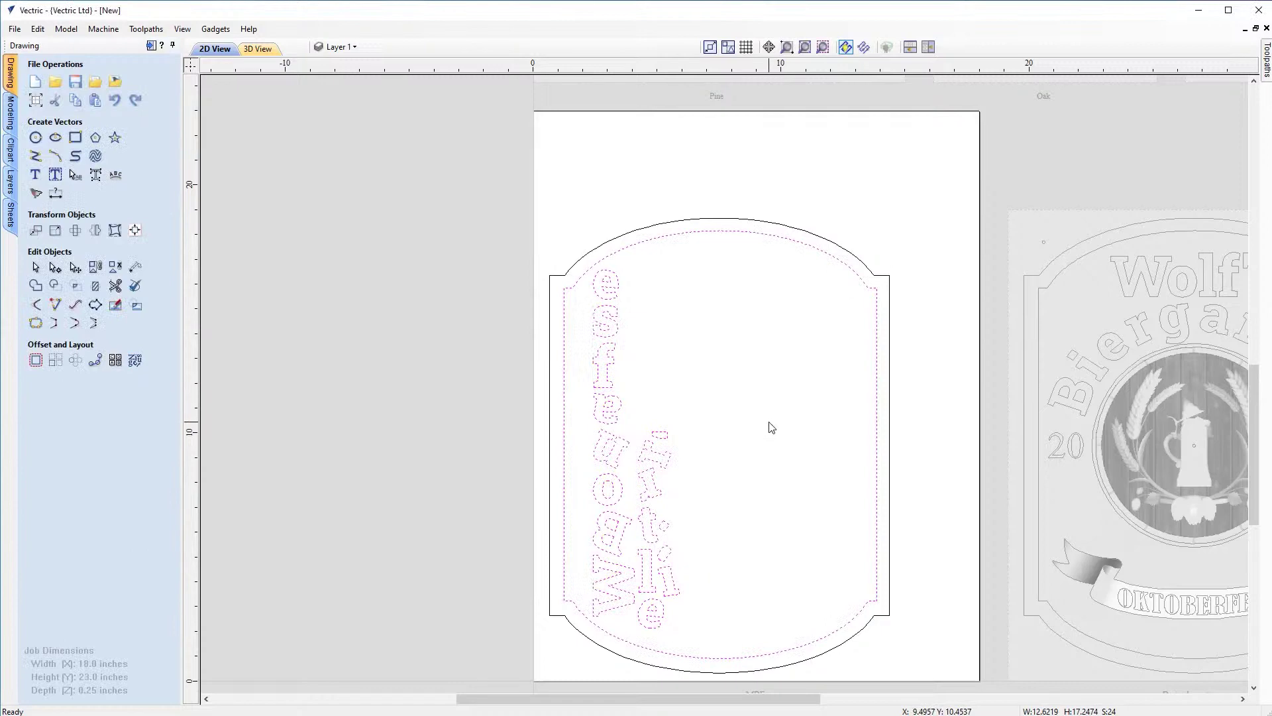
# Step: Switch from the nested MDF sheet back to the Design Layout sheet
pyautogui.scroll(-2, 917, 431)
pyautogui.moveTo(917, 446); pyautogui.dragTo(614, 435, button='middle')
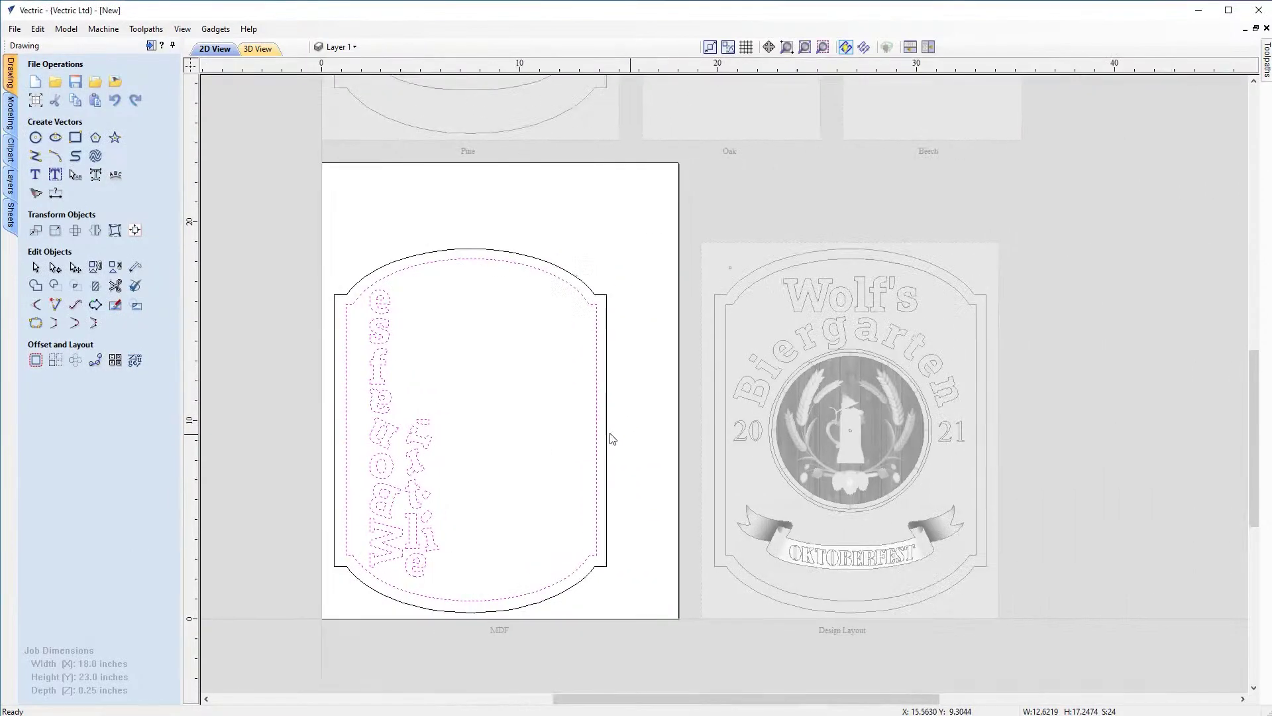
pyautogui.scroll(2, 888, 474)
pyautogui.doubleClick(953, 477)
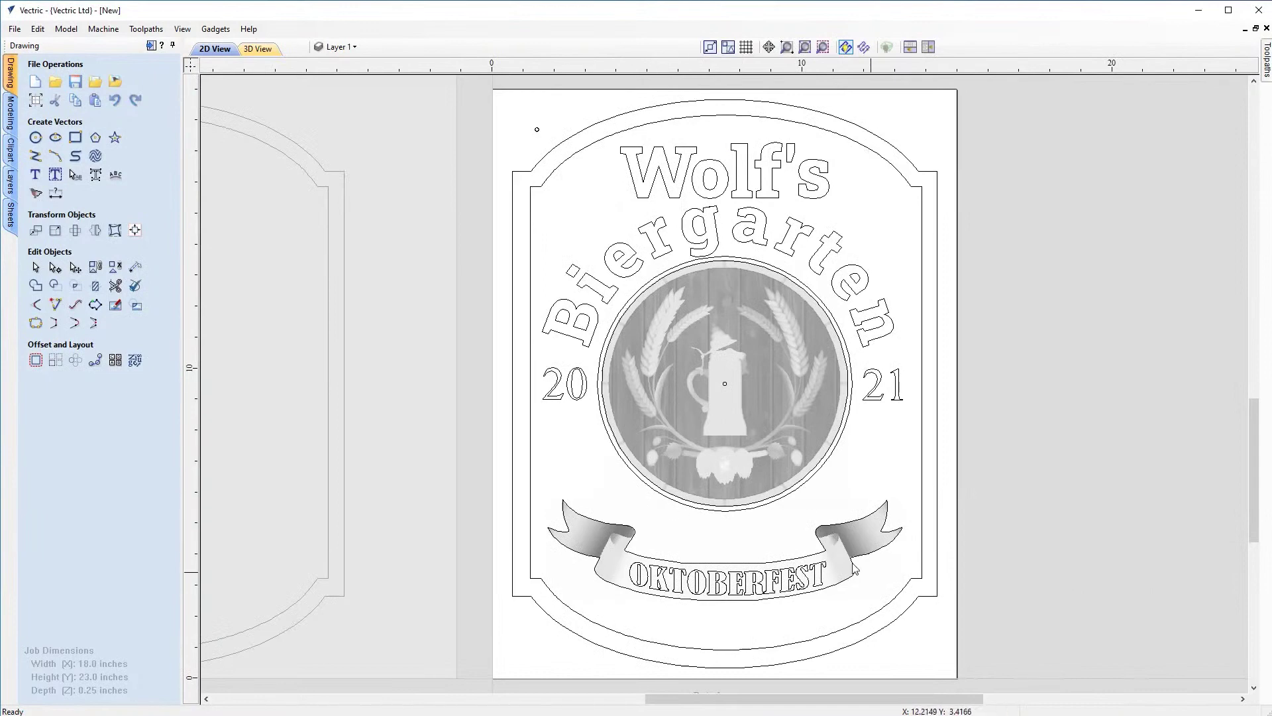
# Step: Copy the round barrel component with the beer stein from the Design Layout sheet to the Beech sheet
pyautogui.scroll(-3, 837, 457)
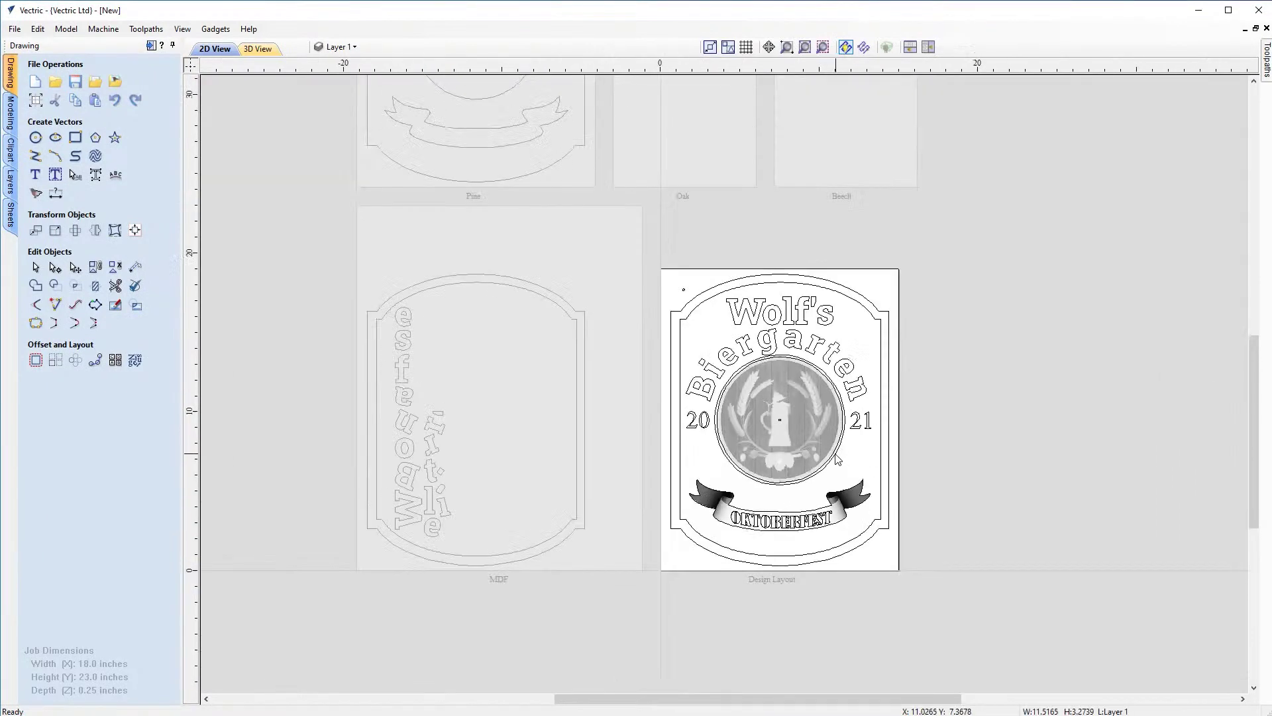
pyautogui.scroll(3, 811, 422)
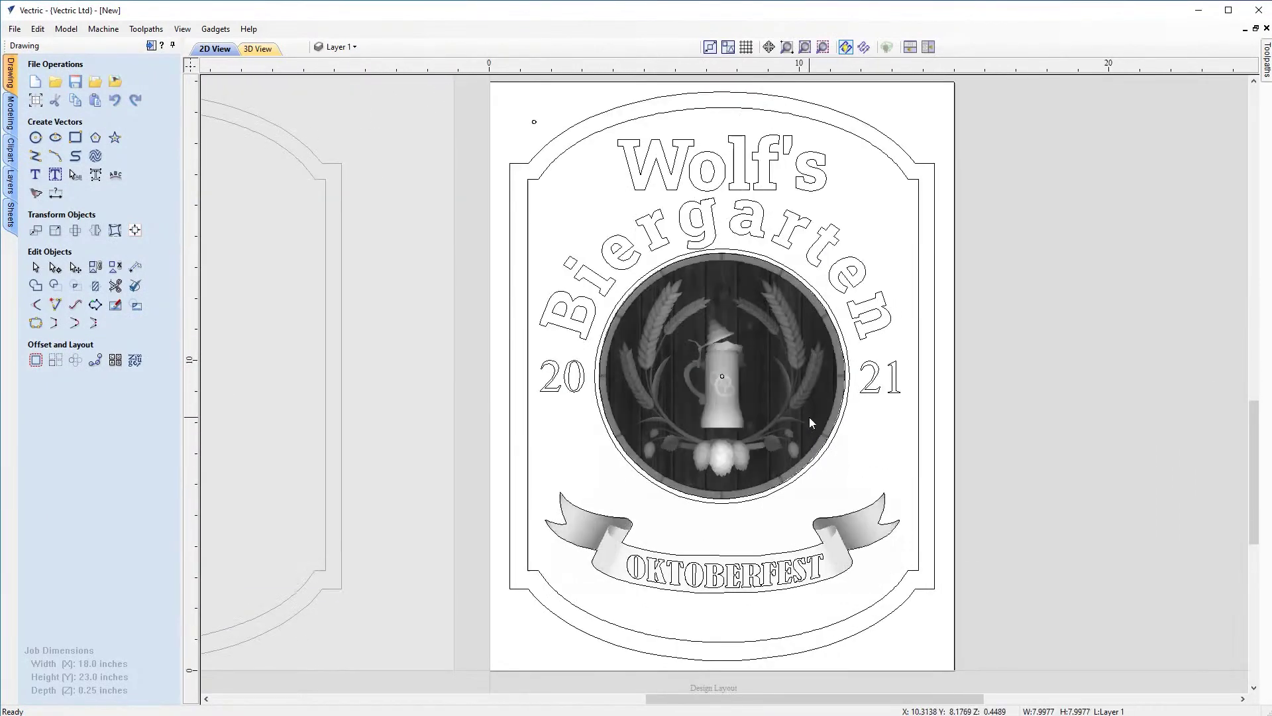
pyautogui.rightClick(809, 418)
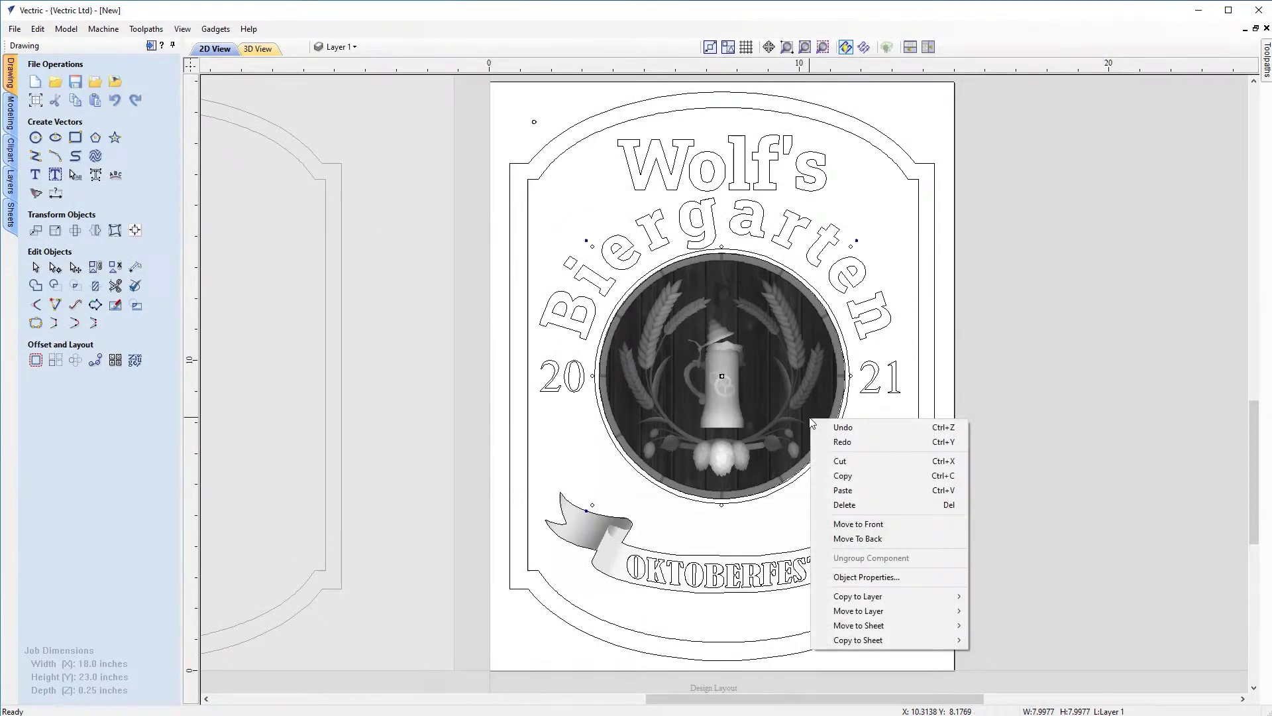
pyautogui.moveTo(892, 638)
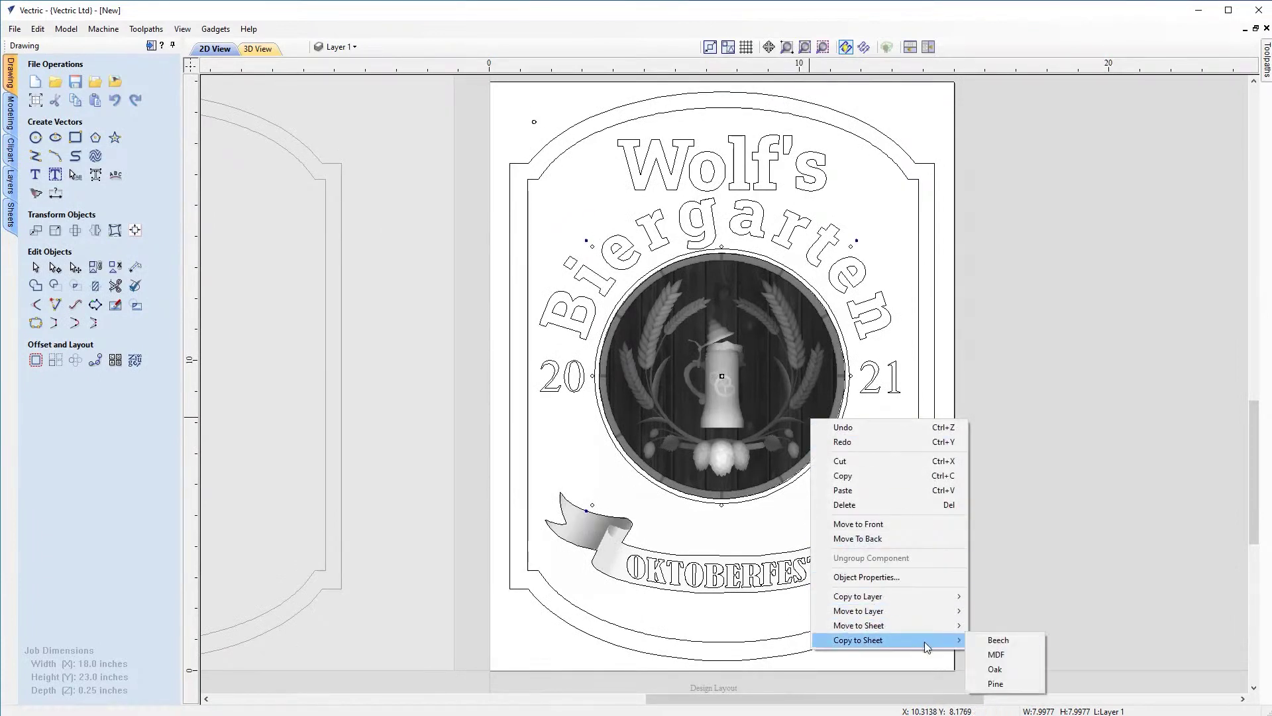
pyautogui.click(1008, 642)
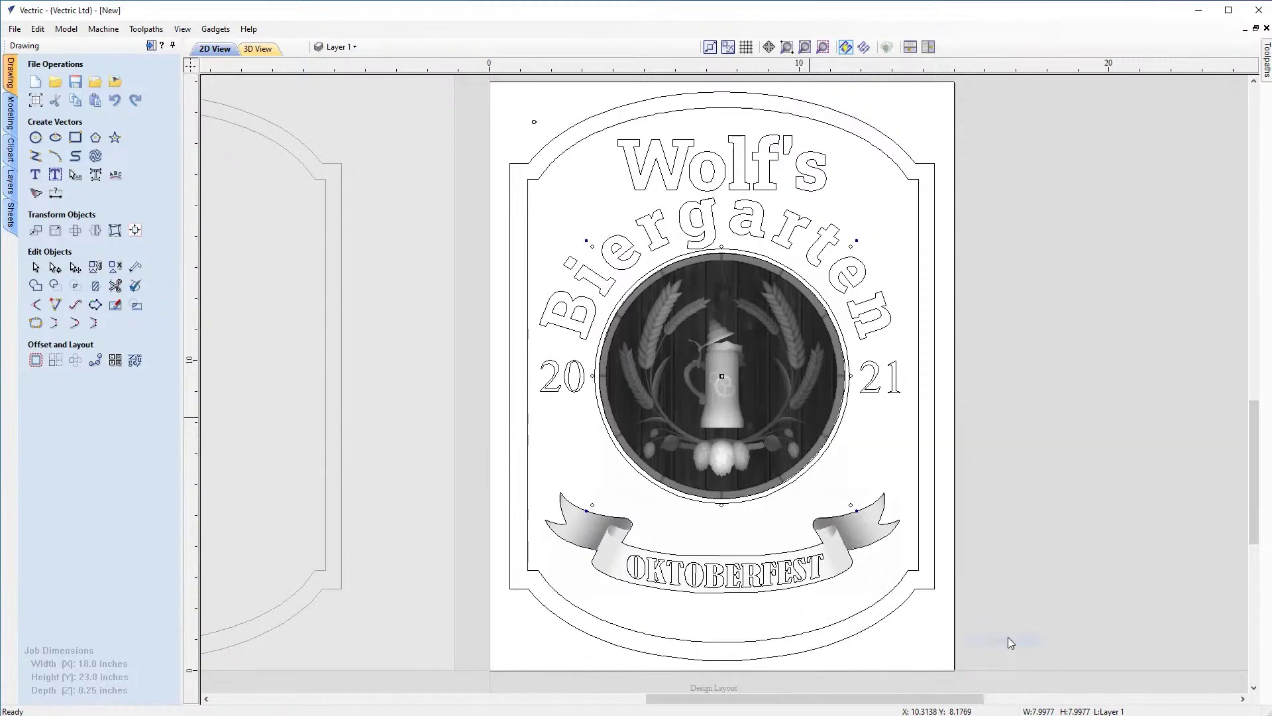
# Step: Make the Beech sheet active and centre the copied barrel component in its material both horizontally and vertically
pyautogui.scroll(-3, 830, 404)
pyautogui.moveTo(826, 298); pyautogui.dragTo(828, 484, button='middle')
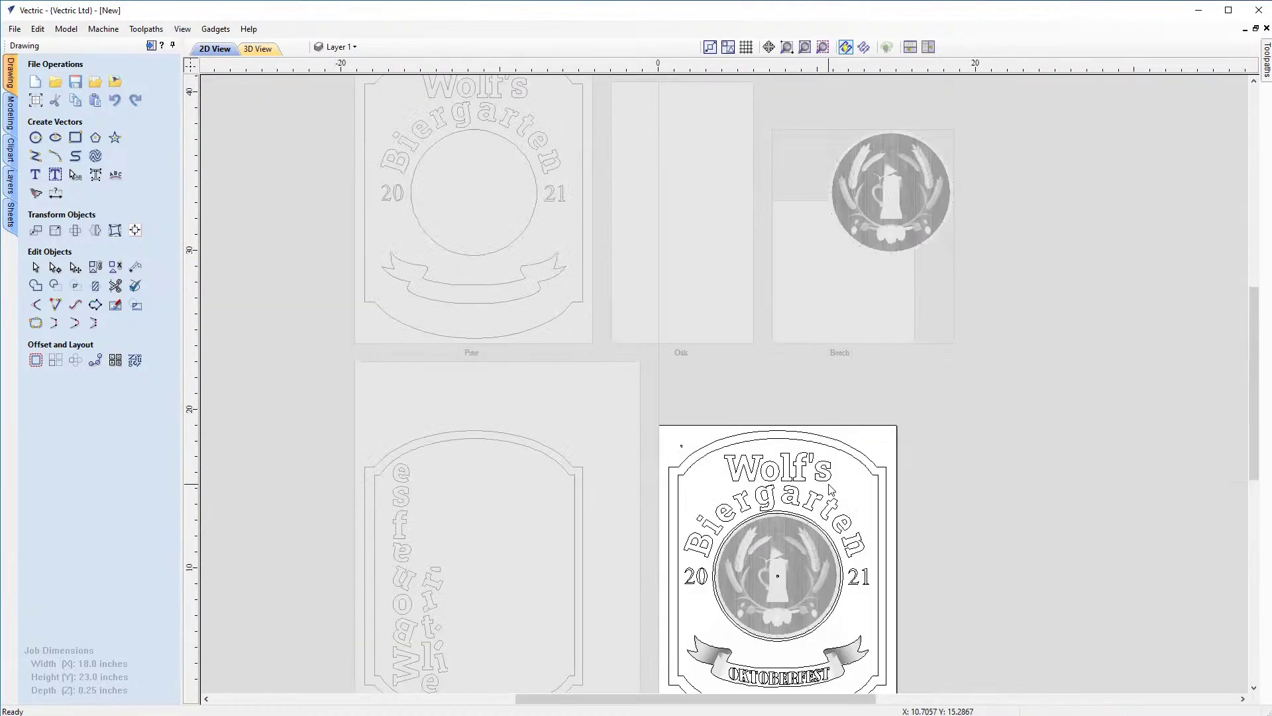
pyautogui.click(845, 293)
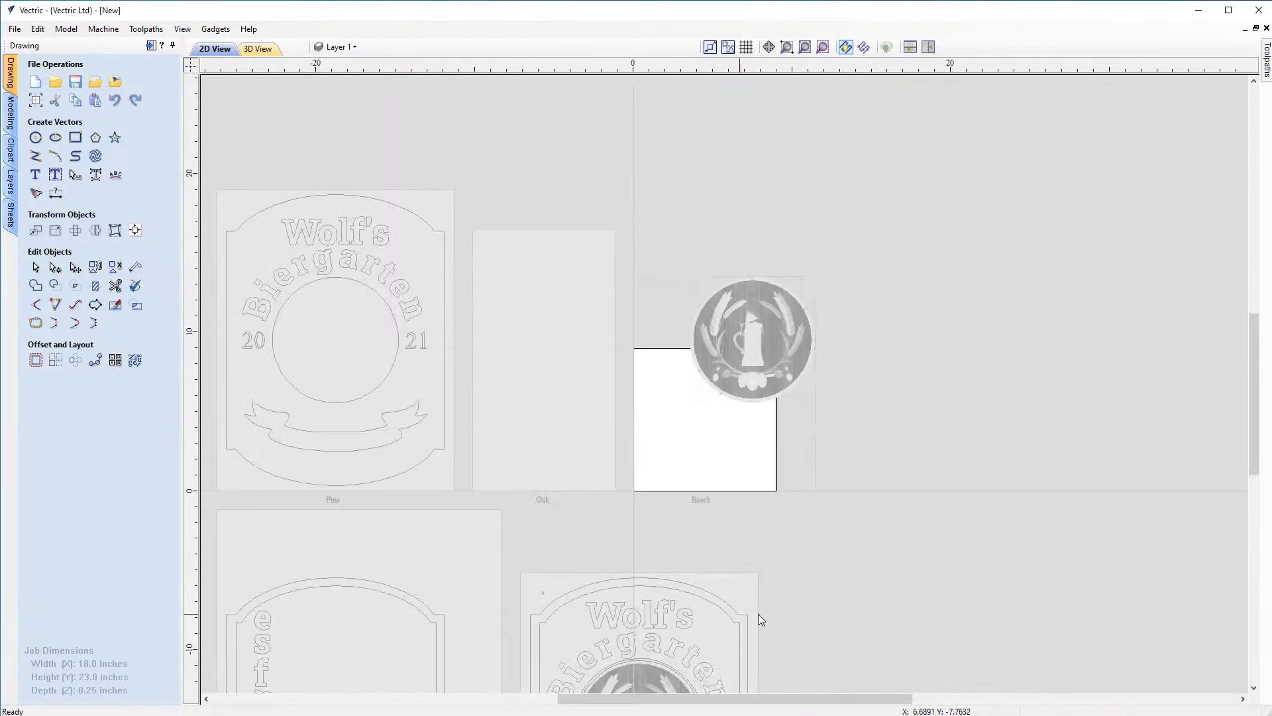
pyautogui.scroll(3, 729, 338)
pyautogui.click(784, 355)
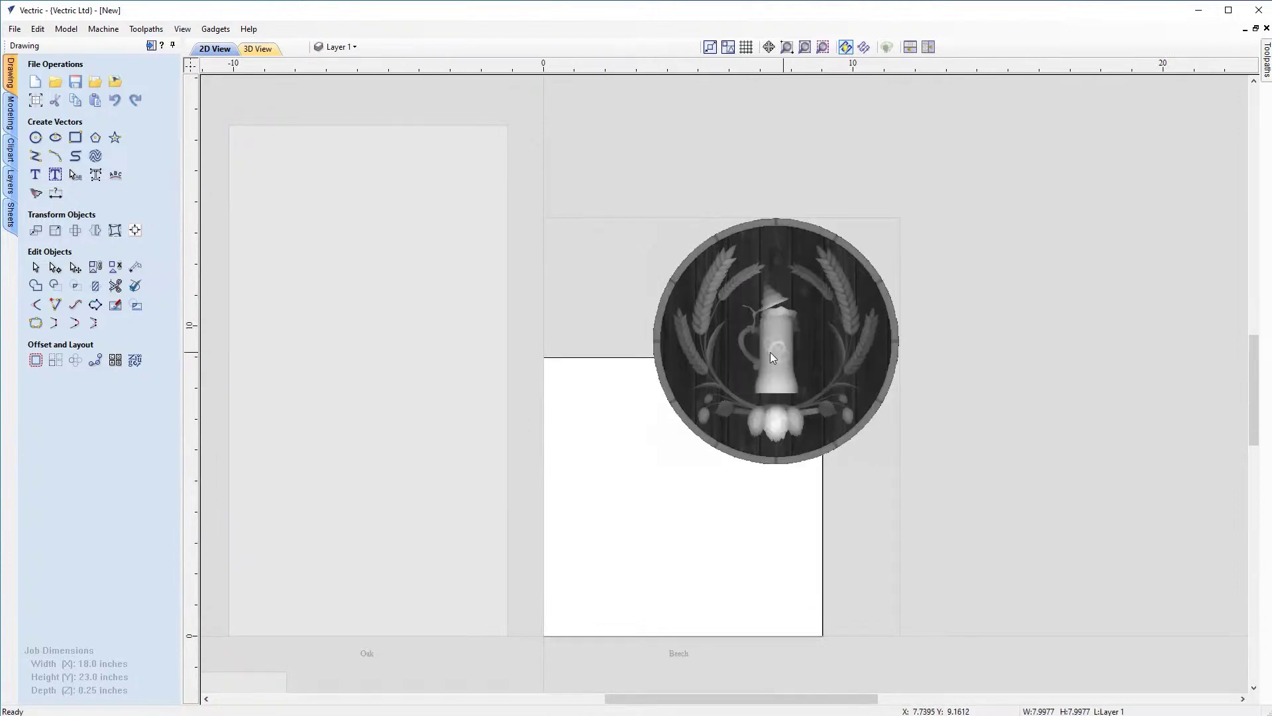
pyautogui.click(134, 229)
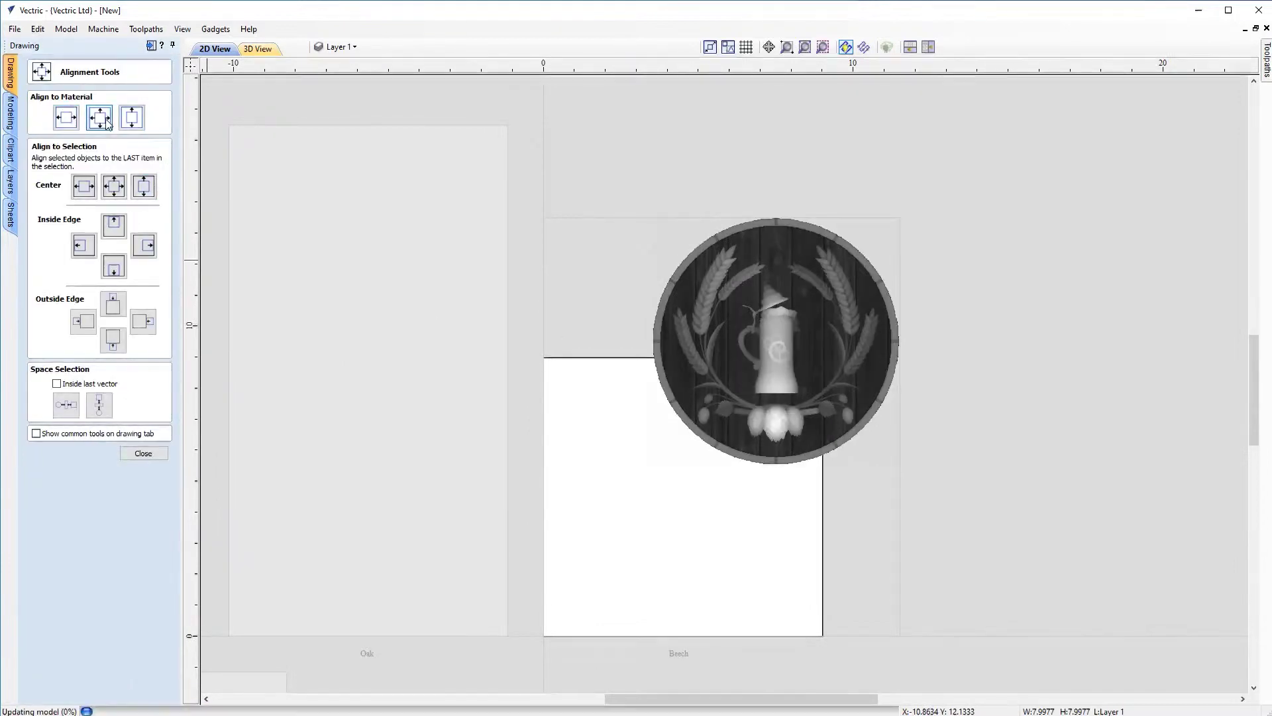
pyautogui.click(107, 120)
pyautogui.scroll(3, 729, 539)
pyautogui.moveTo(756, 595); pyautogui.dragTo(797, 440, button='middle')
pyautogui.moveTo(869, 501); pyautogui.dragTo(915, 592, button='middle')
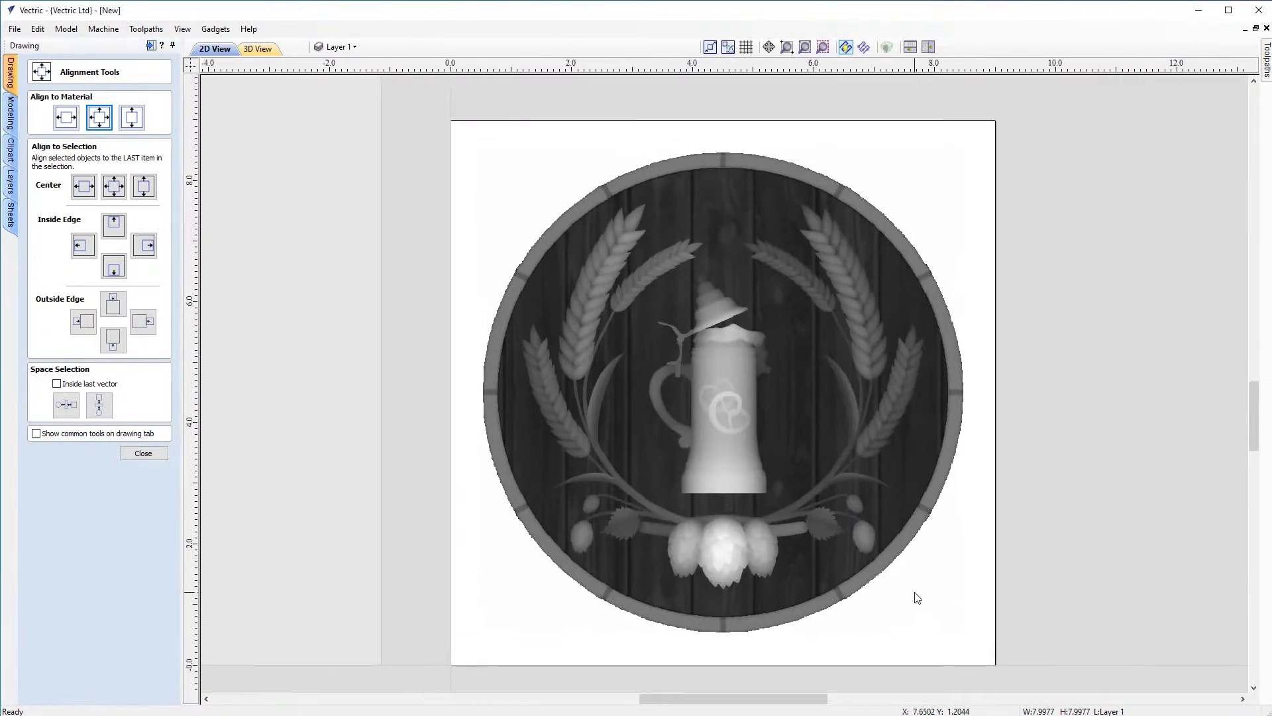
pyautogui.scroll(-3, 917, 571)
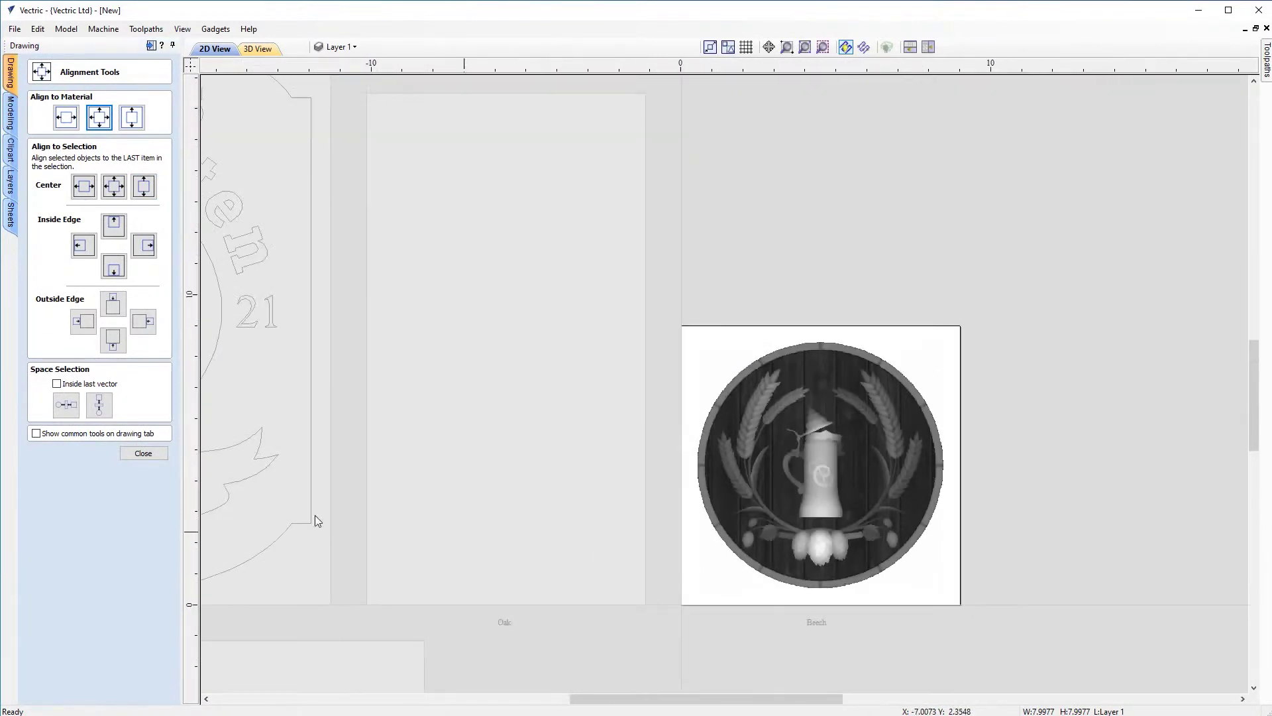
pyautogui.click(143, 454)
# Step: Return to the Design Layout sheet and copy the banner component with its outline and OKTOBERFEST lettering to the Oak sheet
pyautogui.scroll(-3, 828, 516)
pyautogui.moveTo(816, 586); pyautogui.dragTo(746, 352, button='middle')
pyautogui.scroll(4, 730, 506)
pyautogui.doubleClick(797, 538)
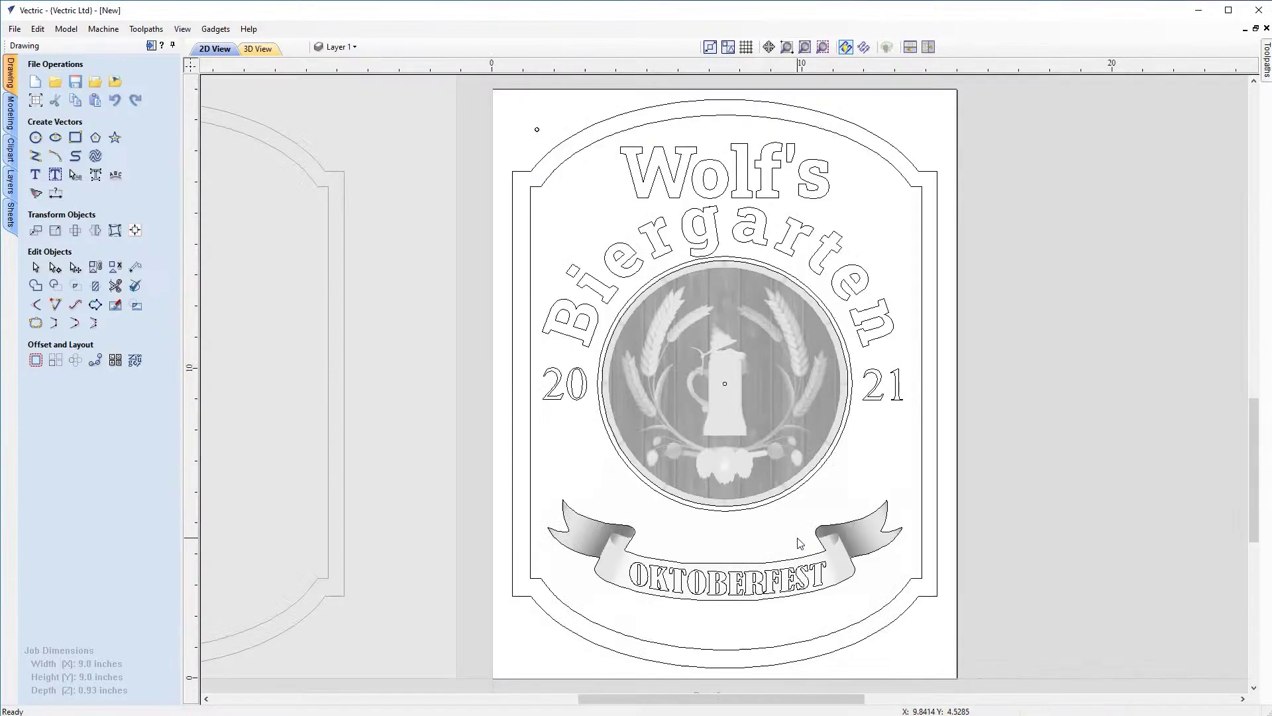
pyautogui.click(849, 529)
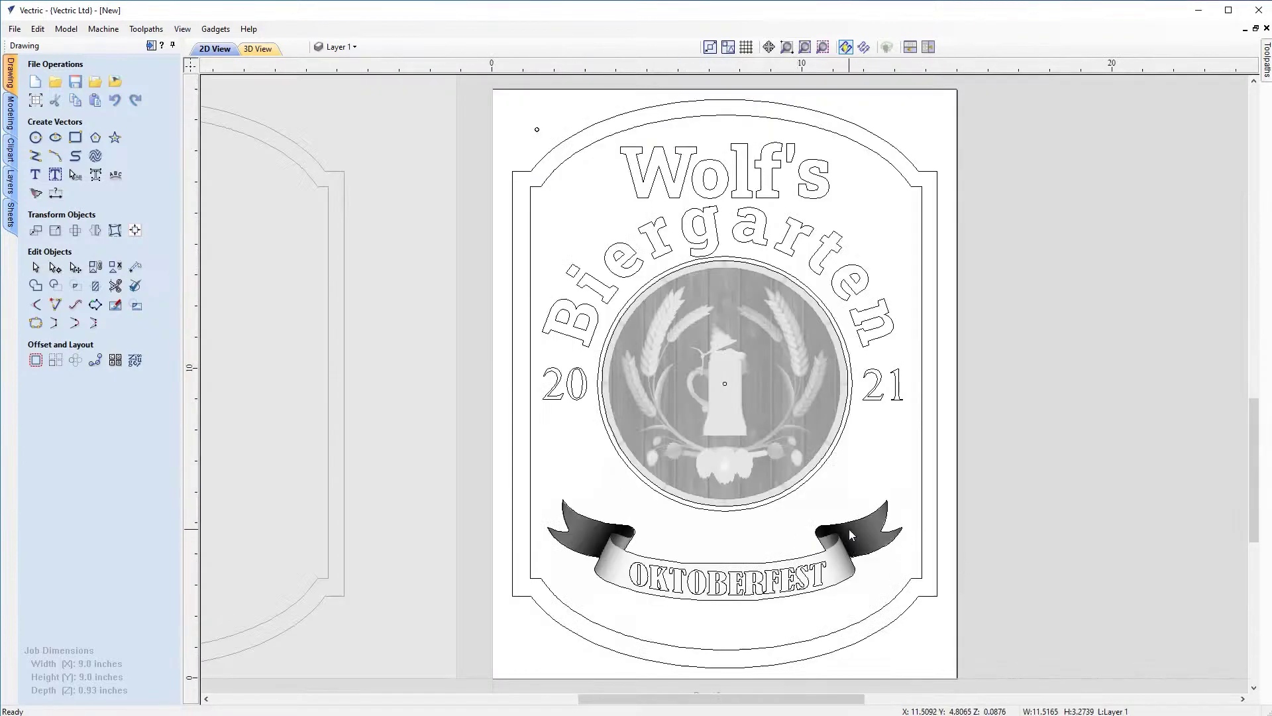
pyautogui.moveTo(887, 572); pyautogui.dragTo(581, 591)
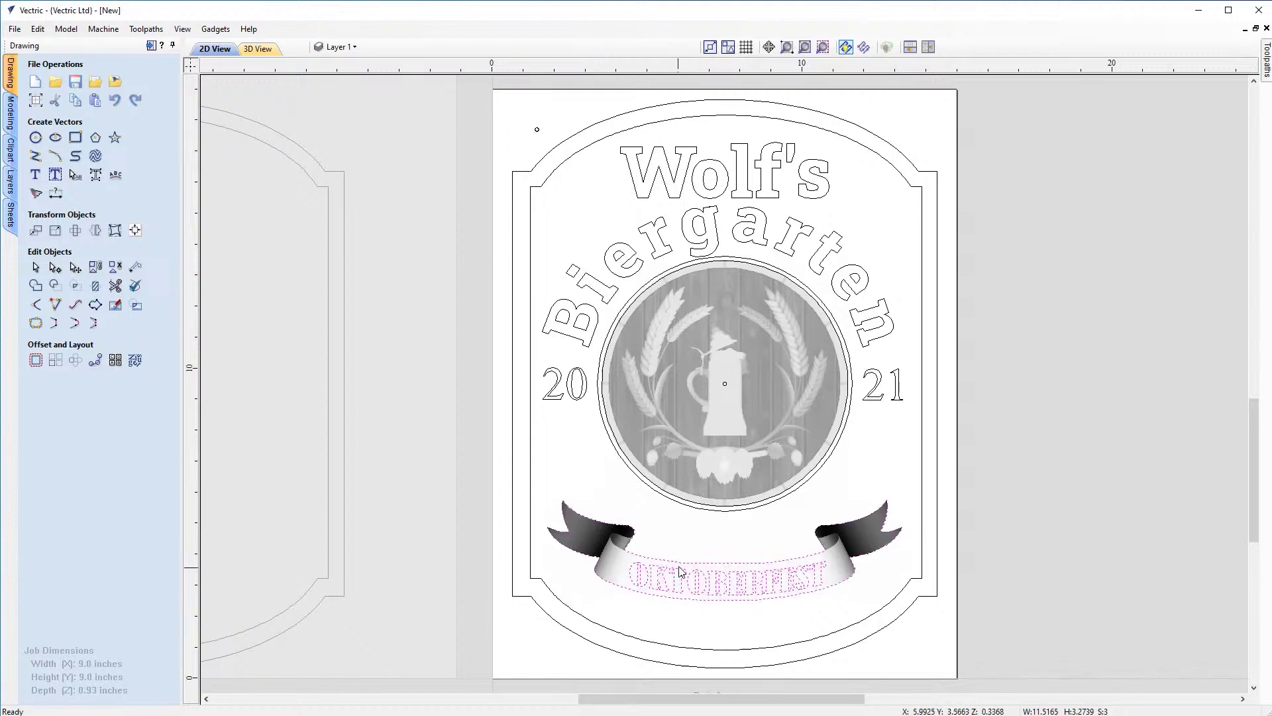
pyautogui.rightClick(691, 565)
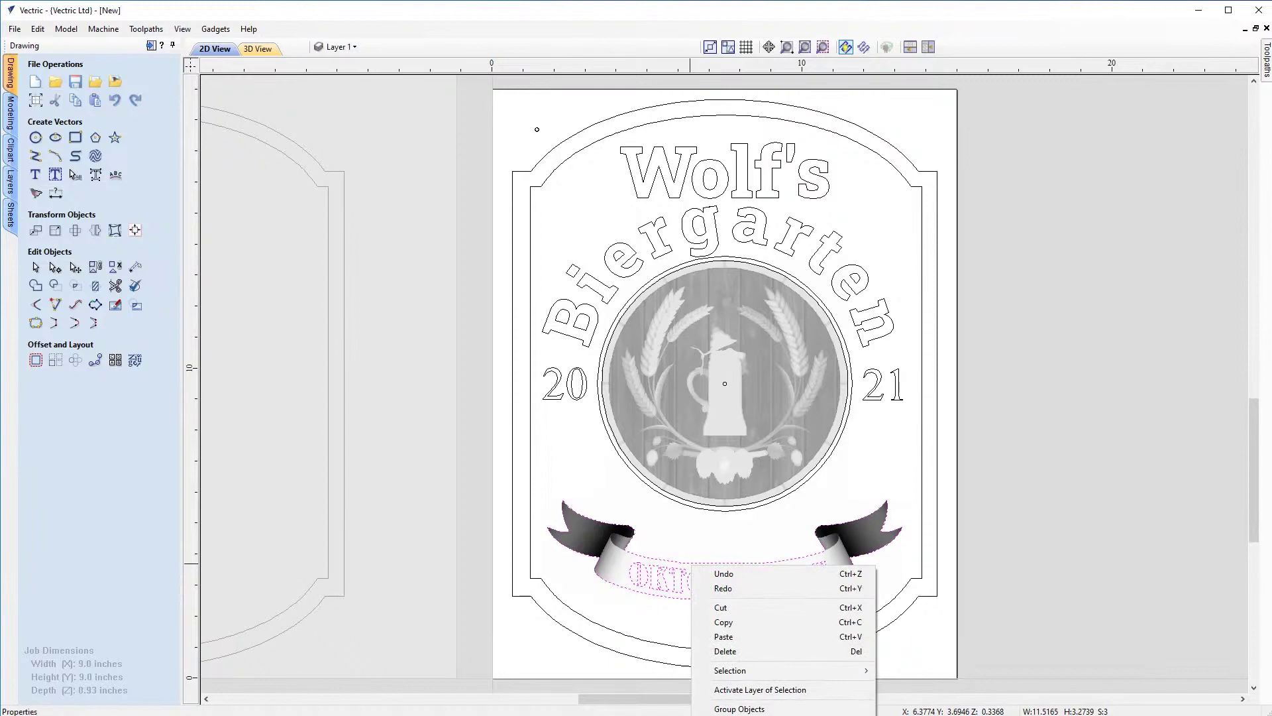
pyautogui.click(714, 440)
# Step: On the Oak sheet, rotate the banner, its outline and OKTOBERFEST lettering by a relative -90 degrees and move them inside the sheet's left edge
pyautogui.scroll(-4, 713, 440)
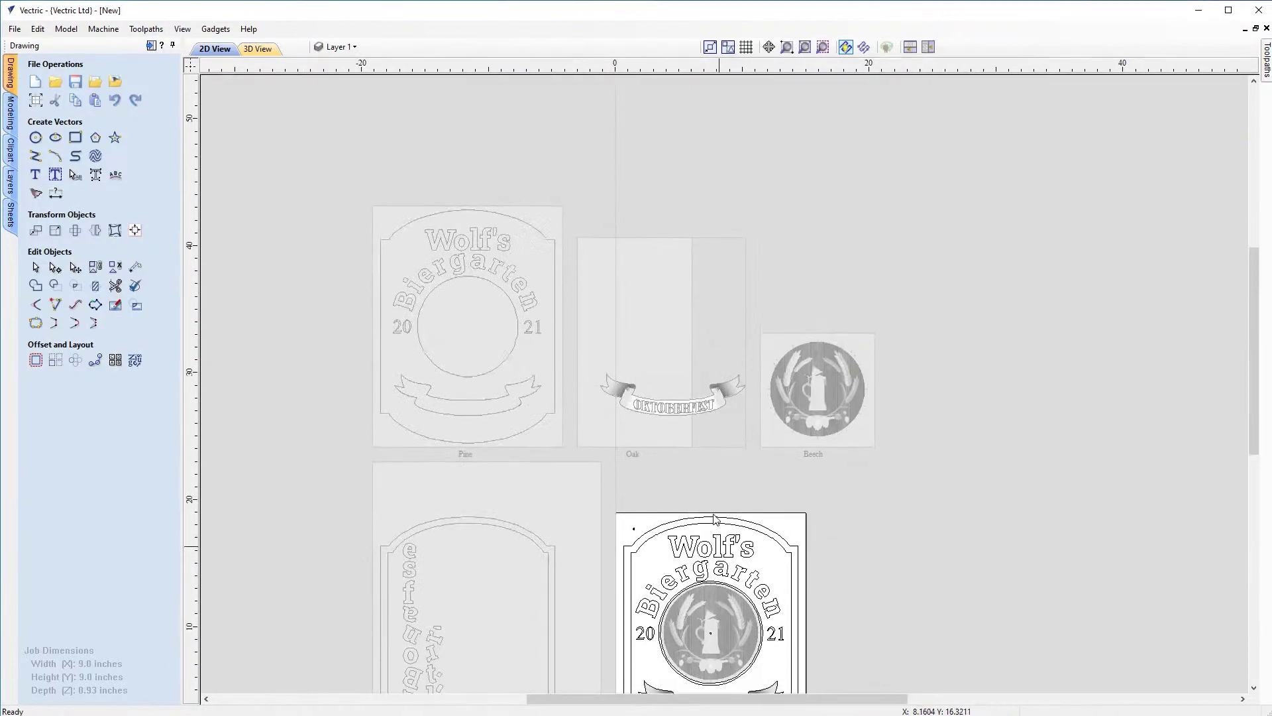
pyautogui.doubleClick(642, 329)
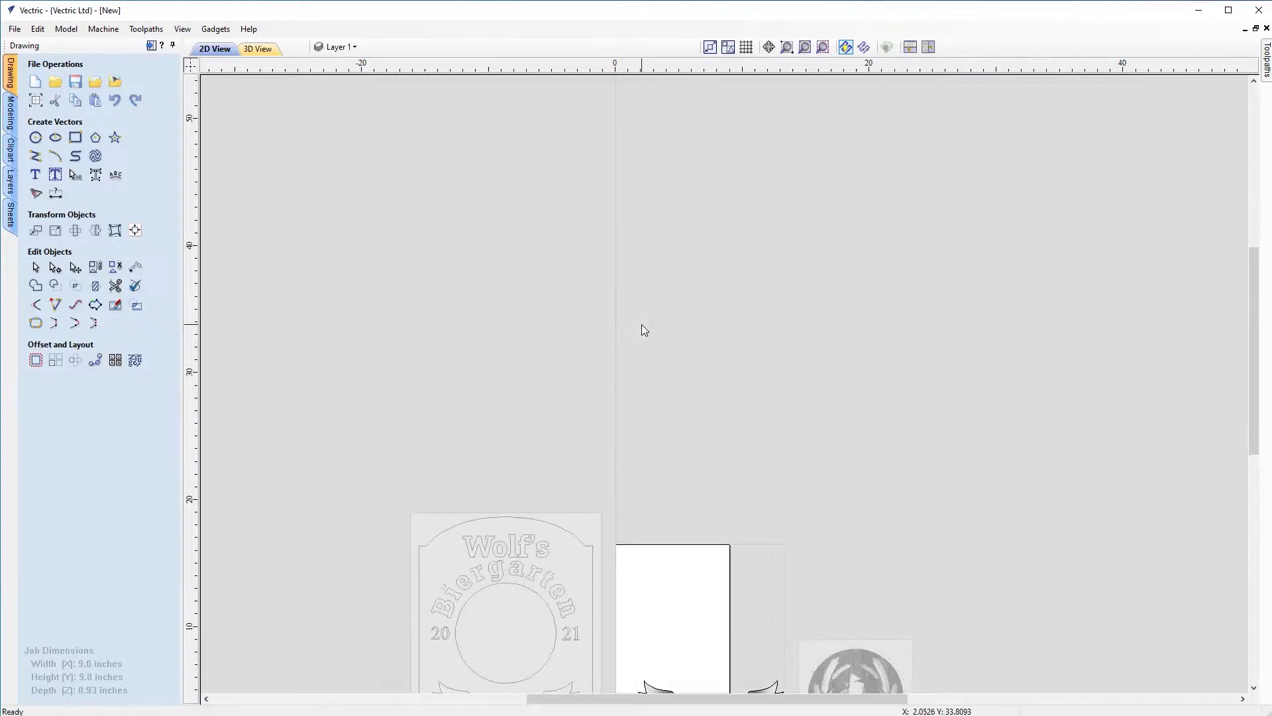
pyautogui.scroll(5, 675, 461)
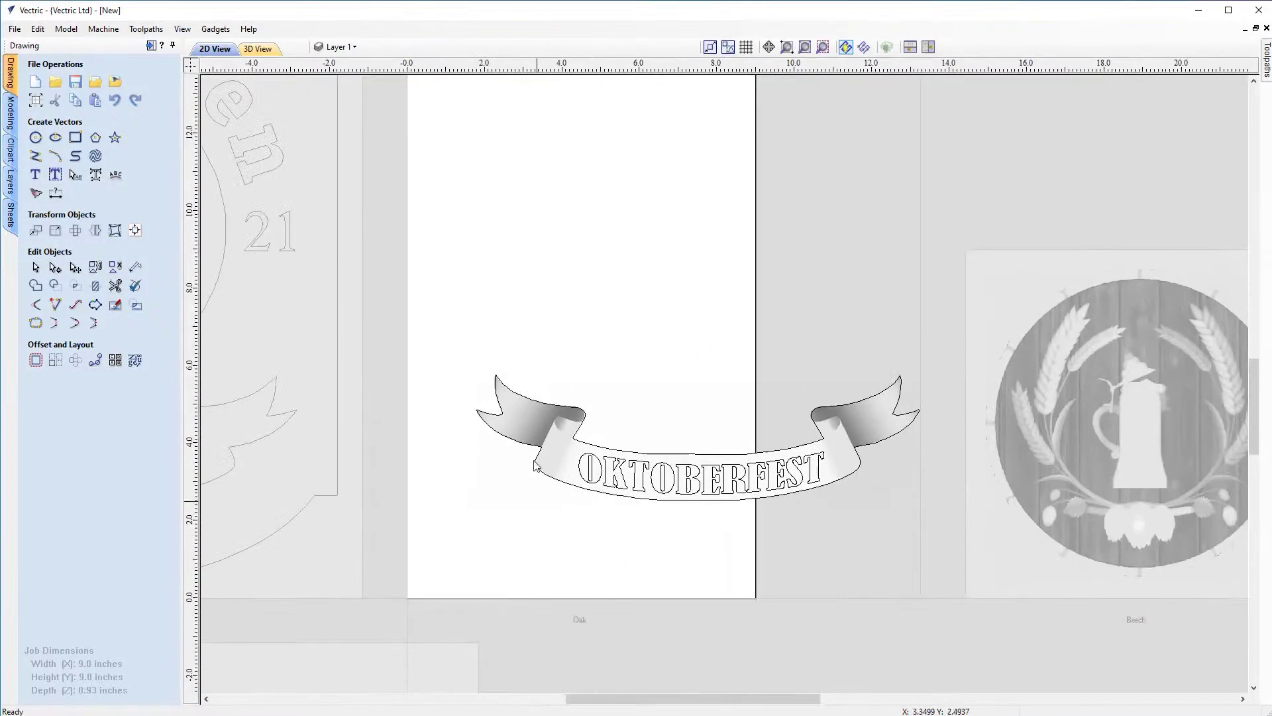
pyautogui.moveTo(495, 286); pyautogui.dragTo(917, 556)
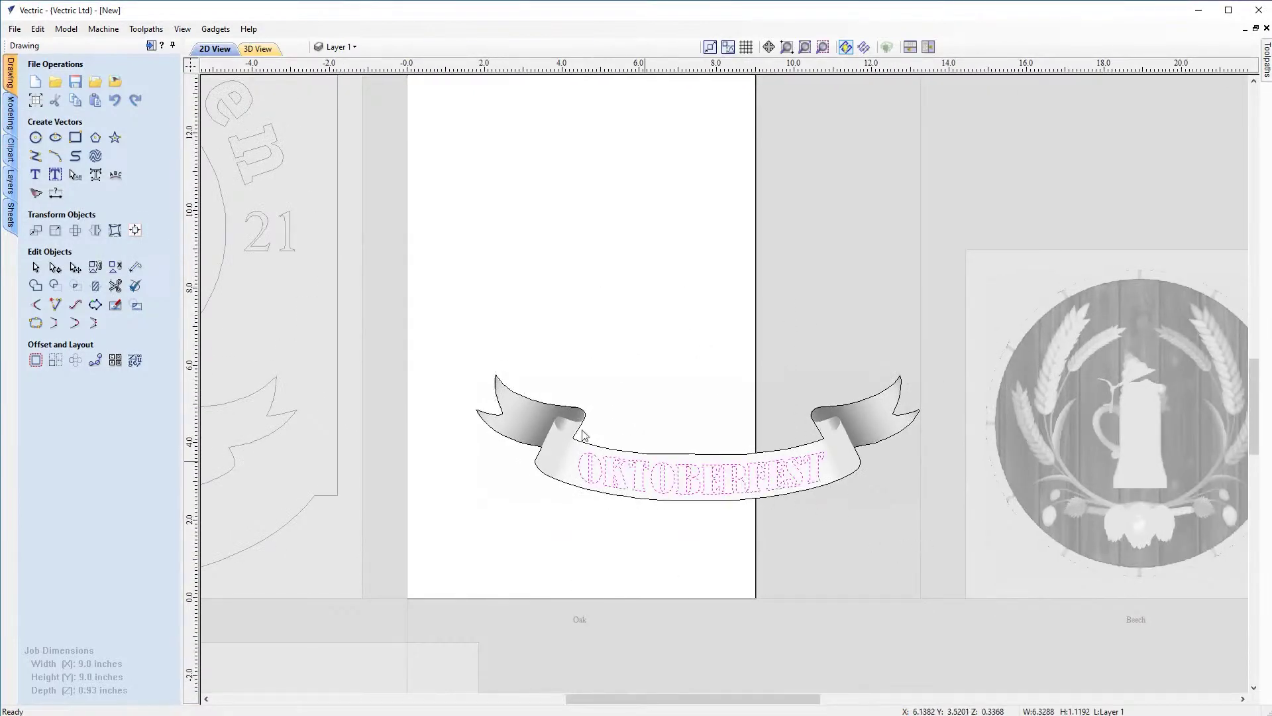
pyautogui.click(550, 414)
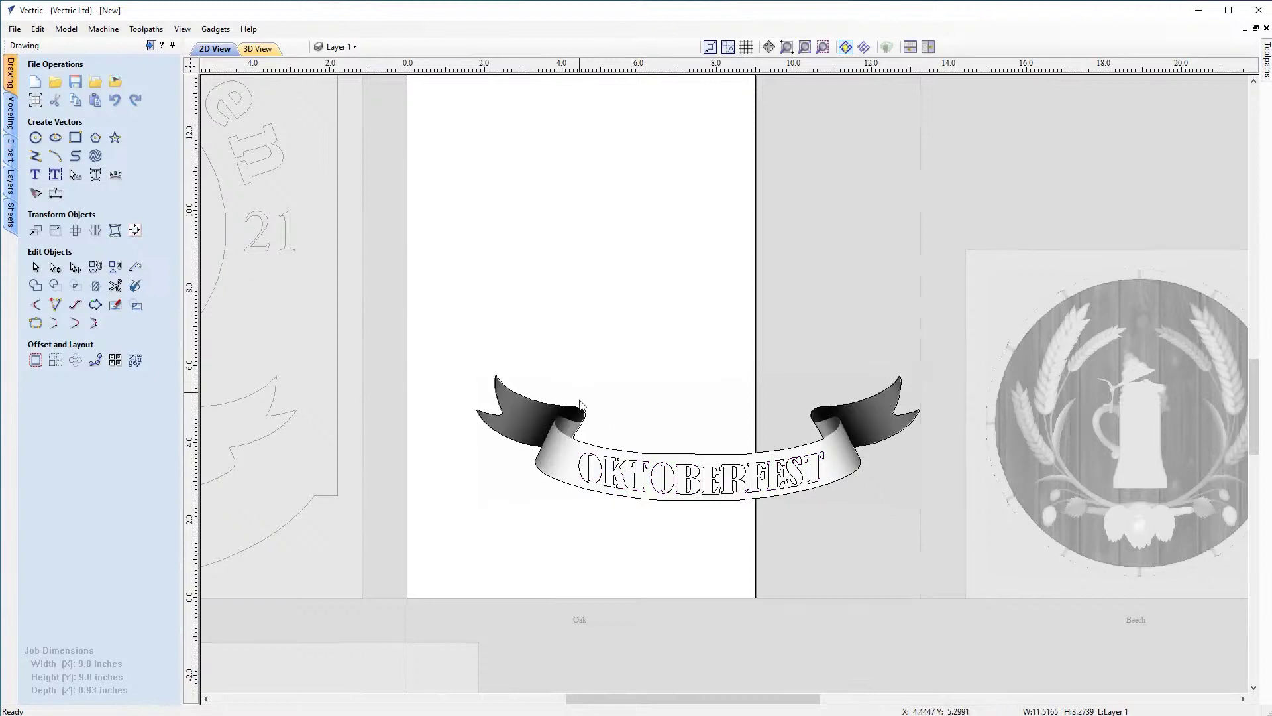
pyautogui.moveTo(838, 509); pyautogui.dragTo(374, 411)
pyautogui.press('r')
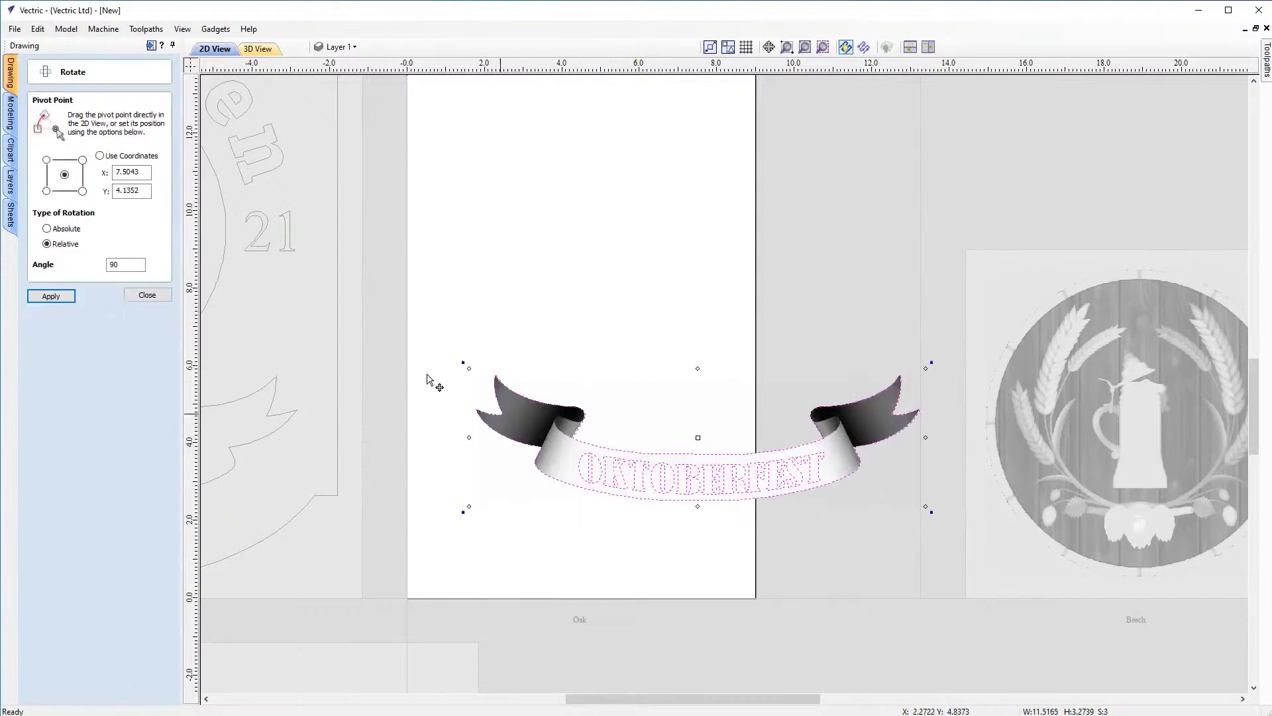
pyautogui.click(111, 263)
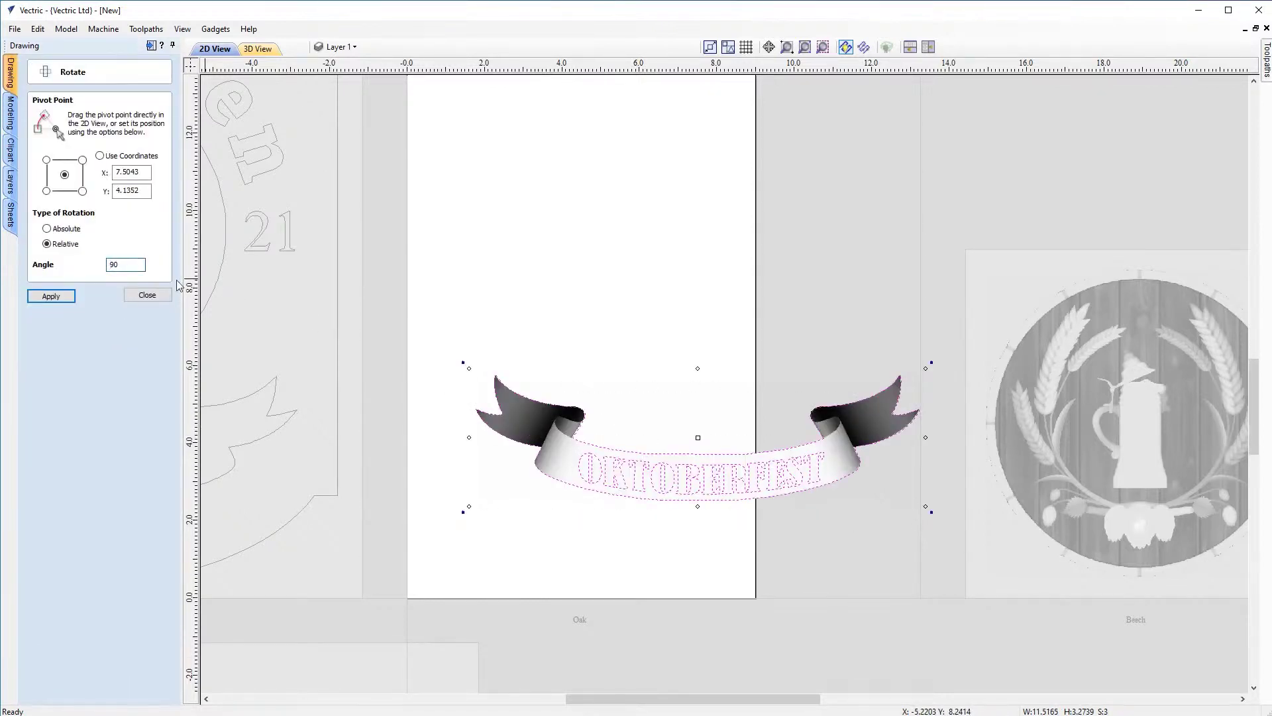
pyautogui.write('-')
pyautogui.click(51, 296)
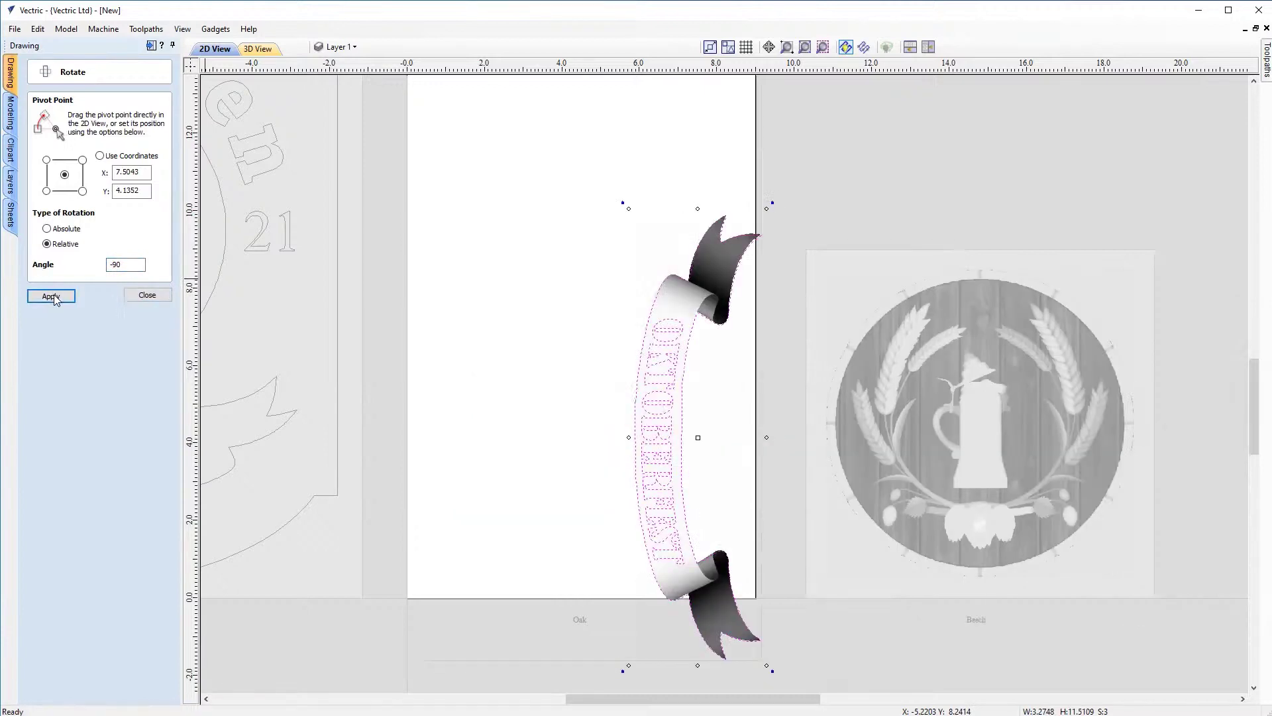
pyautogui.moveTo(698, 438)
pyautogui.mouseDown()
pyautogui.moveTo(495, 380)
pyautogui.moveTo(483, 365)
pyautogui.mouseUp()
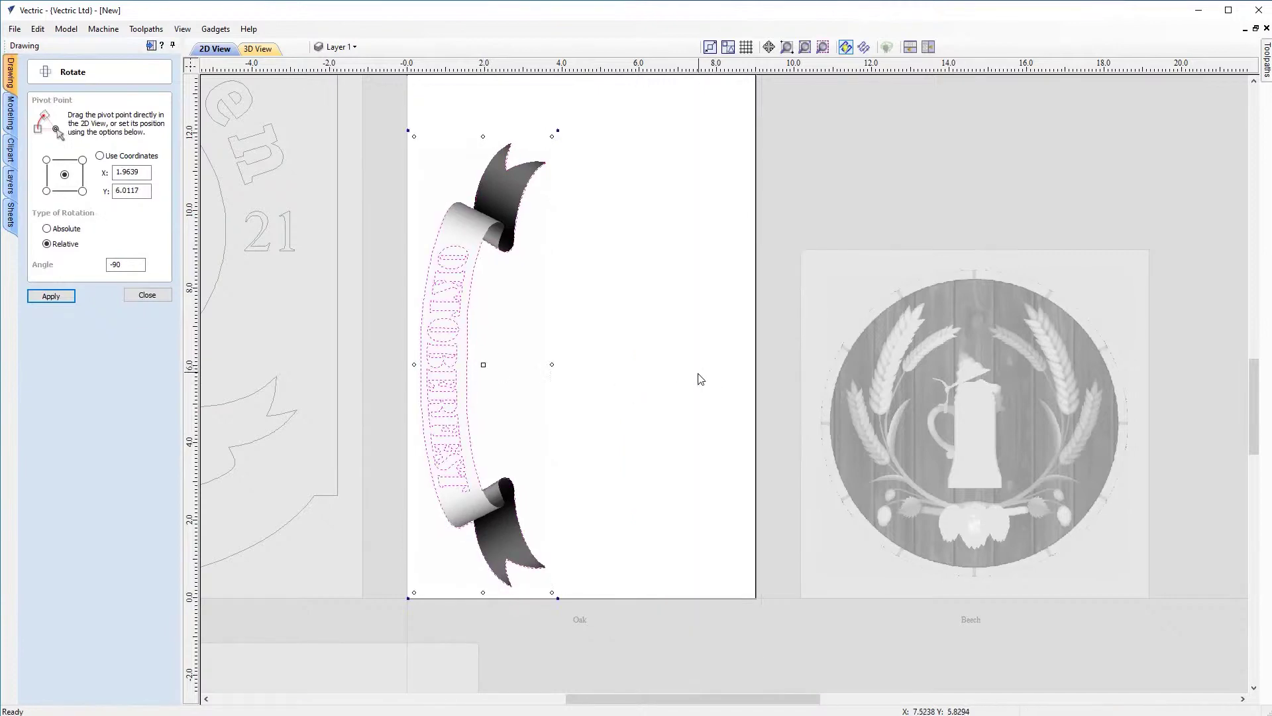
# Step: Activate the MDF, Pine, Oak and Beech sheets in turn to examine the parts placed on each
pyautogui.scroll(-4, 638, 391)
pyautogui.moveTo(669, 465); pyautogui.dragTo(671, 310, button='middle')
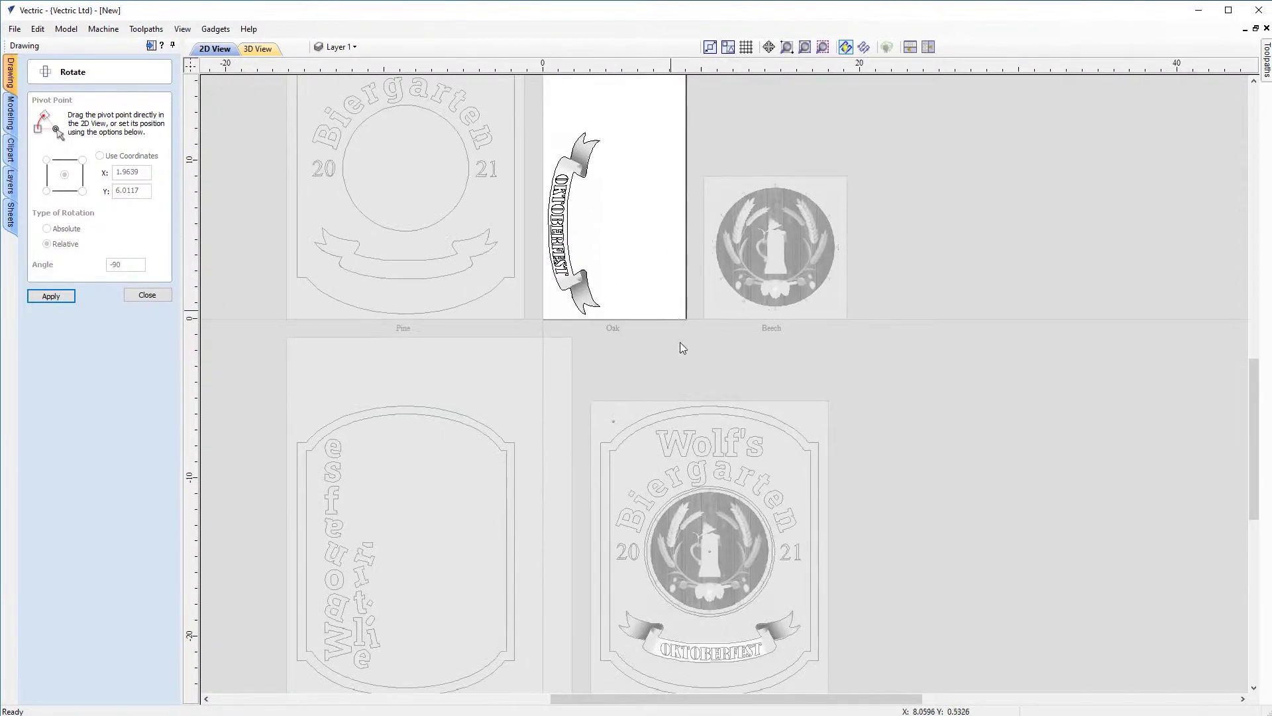
pyautogui.moveTo(727, 391); pyautogui.dragTo(821, 378, button='middle')
pyautogui.scroll(-1, 798, 278)
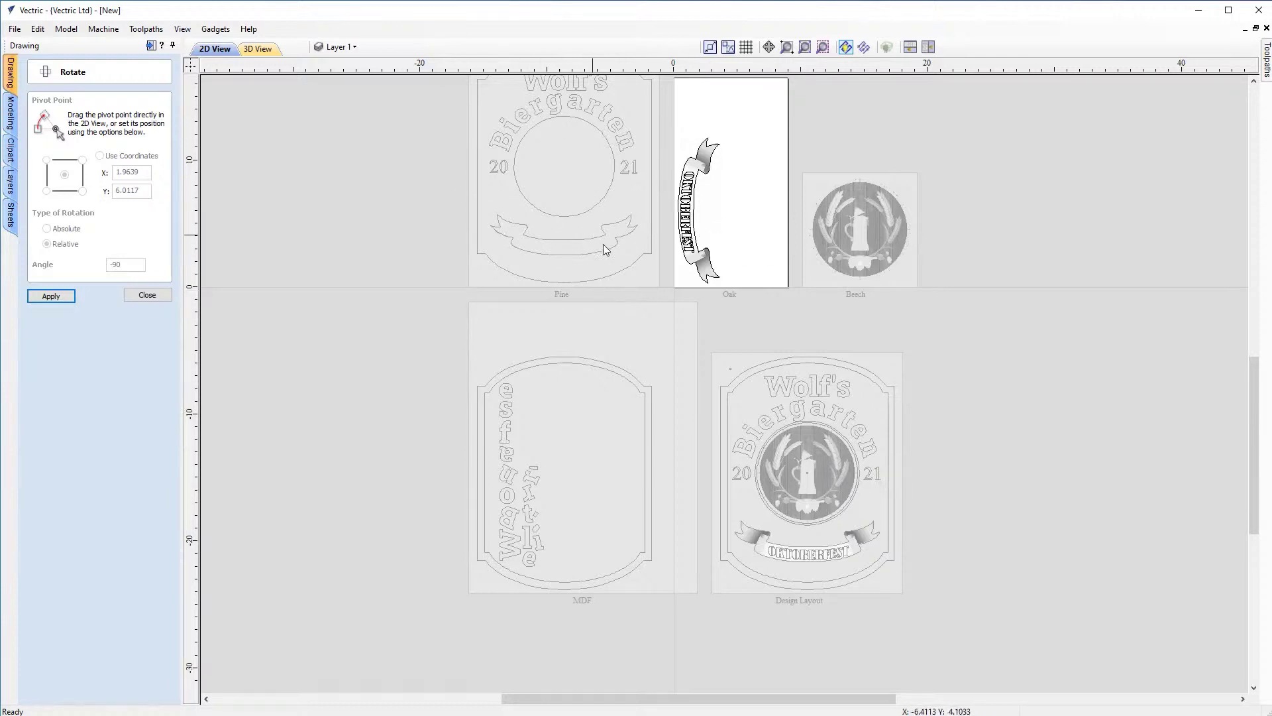
pyautogui.doubleClick(650, 361)
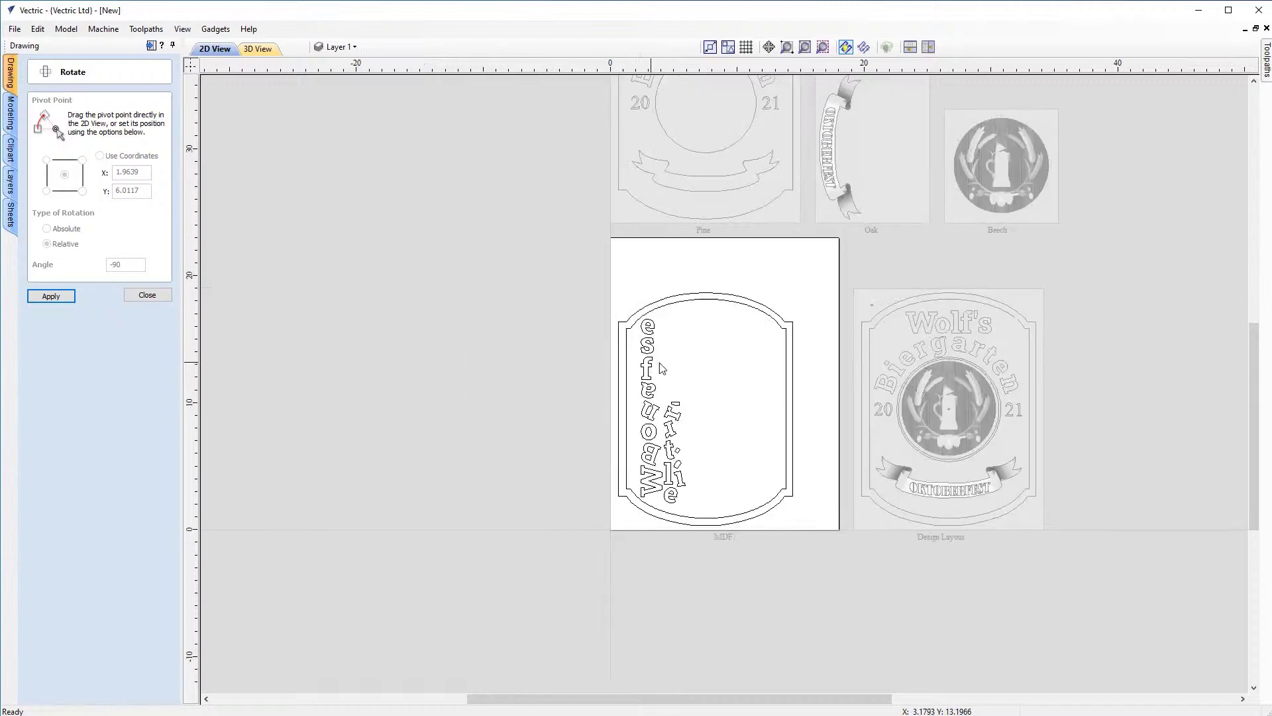
pyautogui.doubleClick(728, 159)
pyautogui.doubleClick(908, 428)
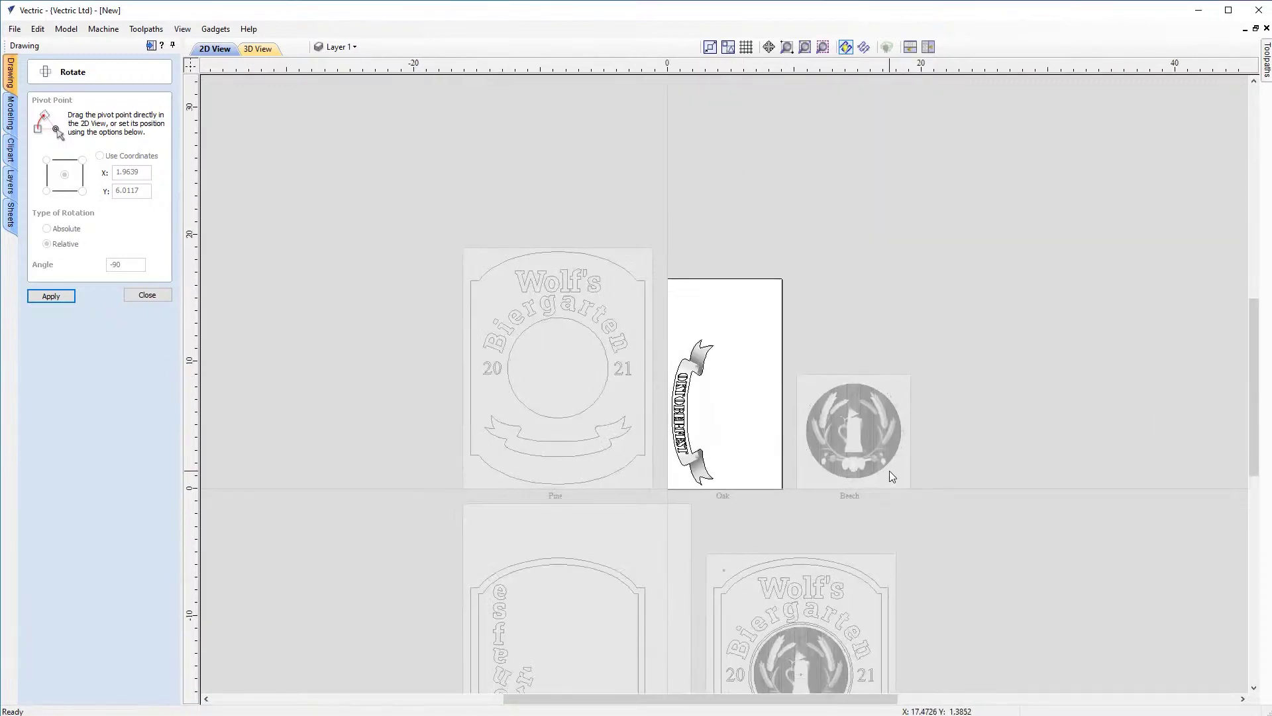
pyautogui.doubleClick(905, 481)
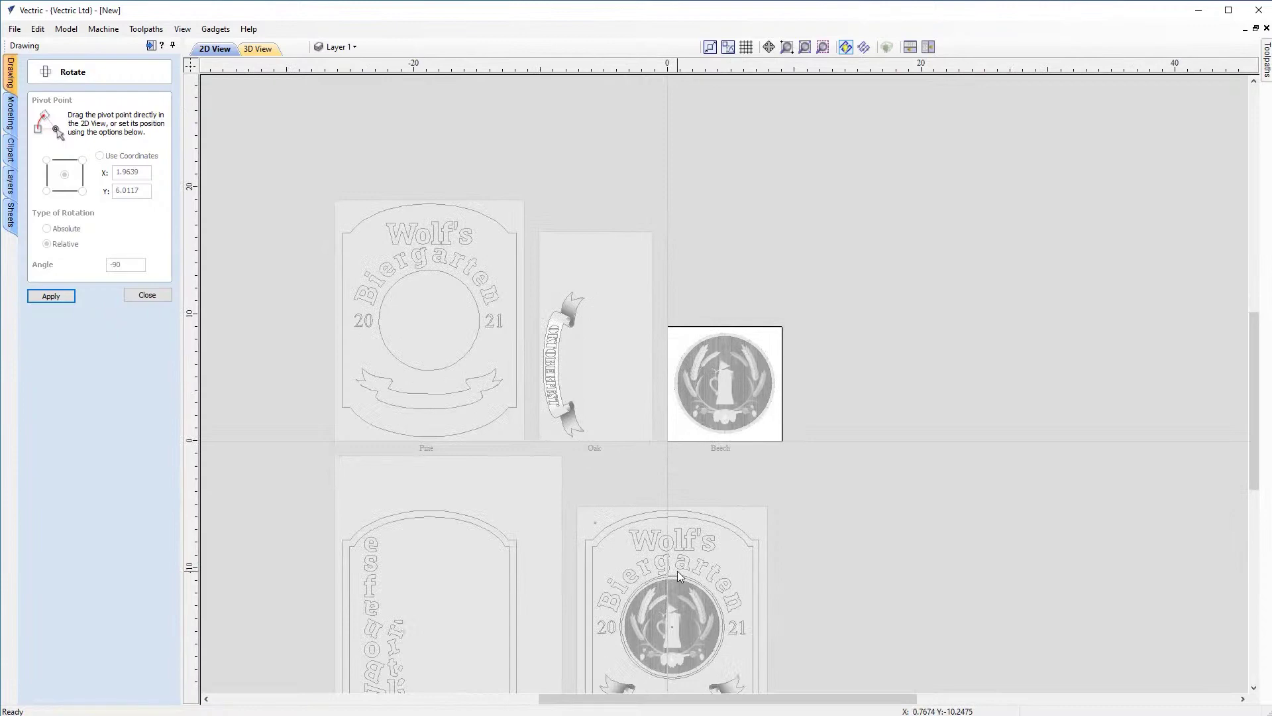
pyautogui.click(808, 50)
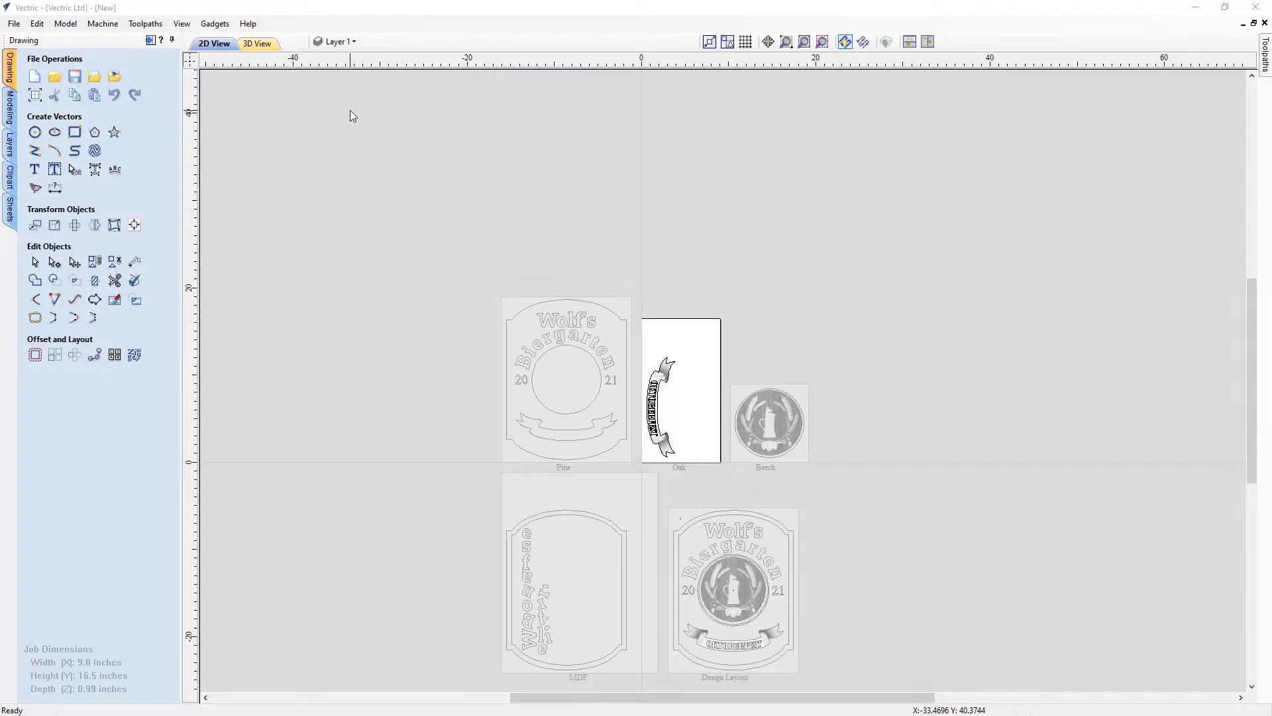
# Step: Switch to the toolpath workspace and check the sheet filter choices of the toolpath list, keeping it on All Sheets
pyautogui.click(151, 40)
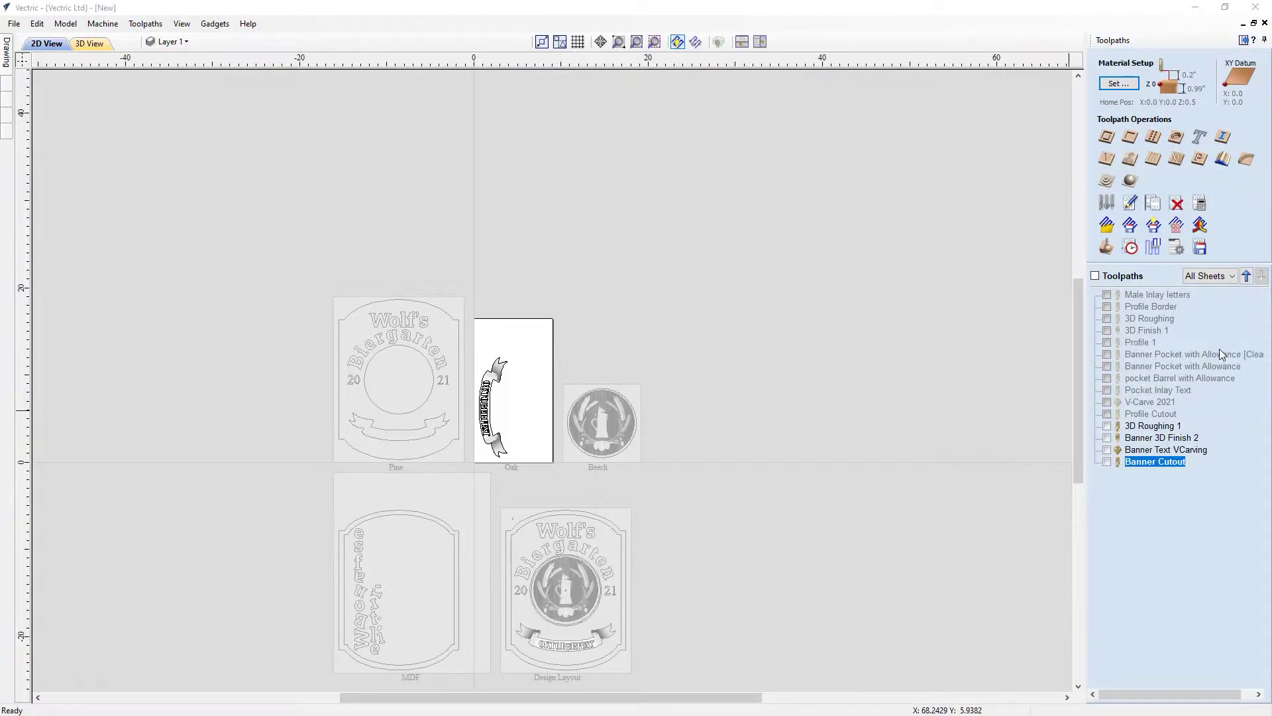
pyautogui.click(1192, 277)
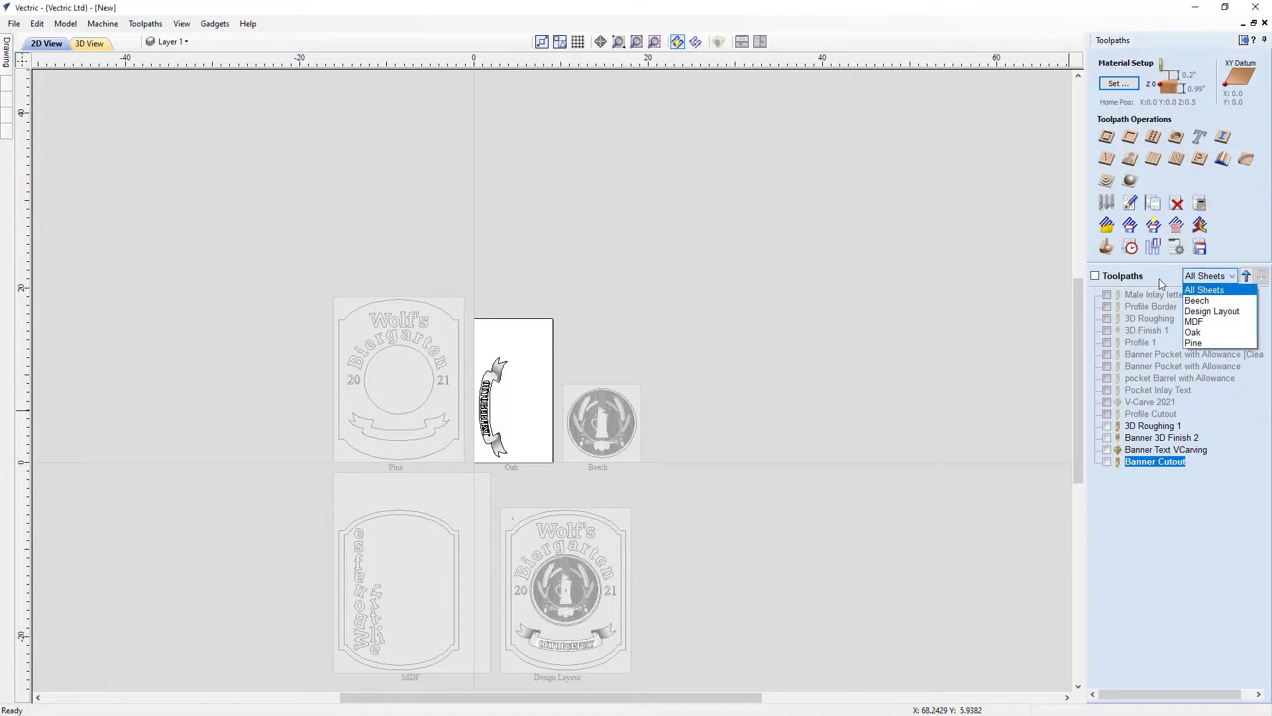
pyautogui.click(1219, 291)
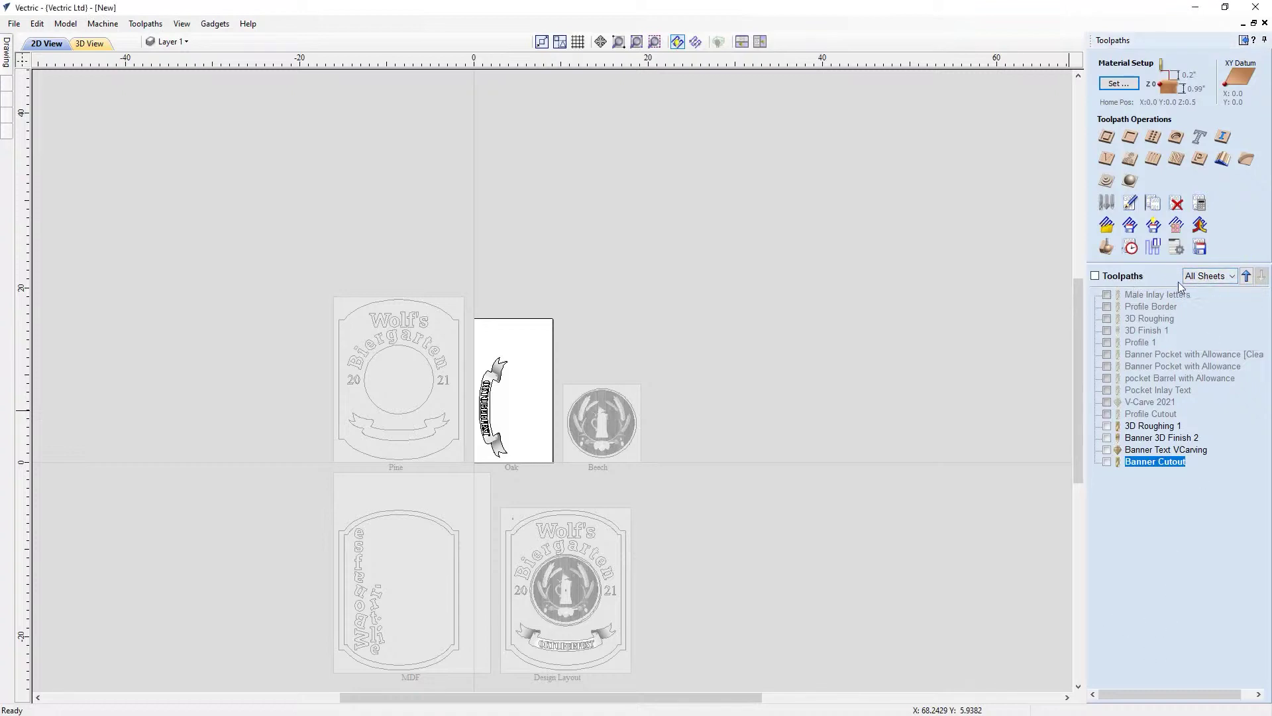
pyautogui.click(1199, 279)
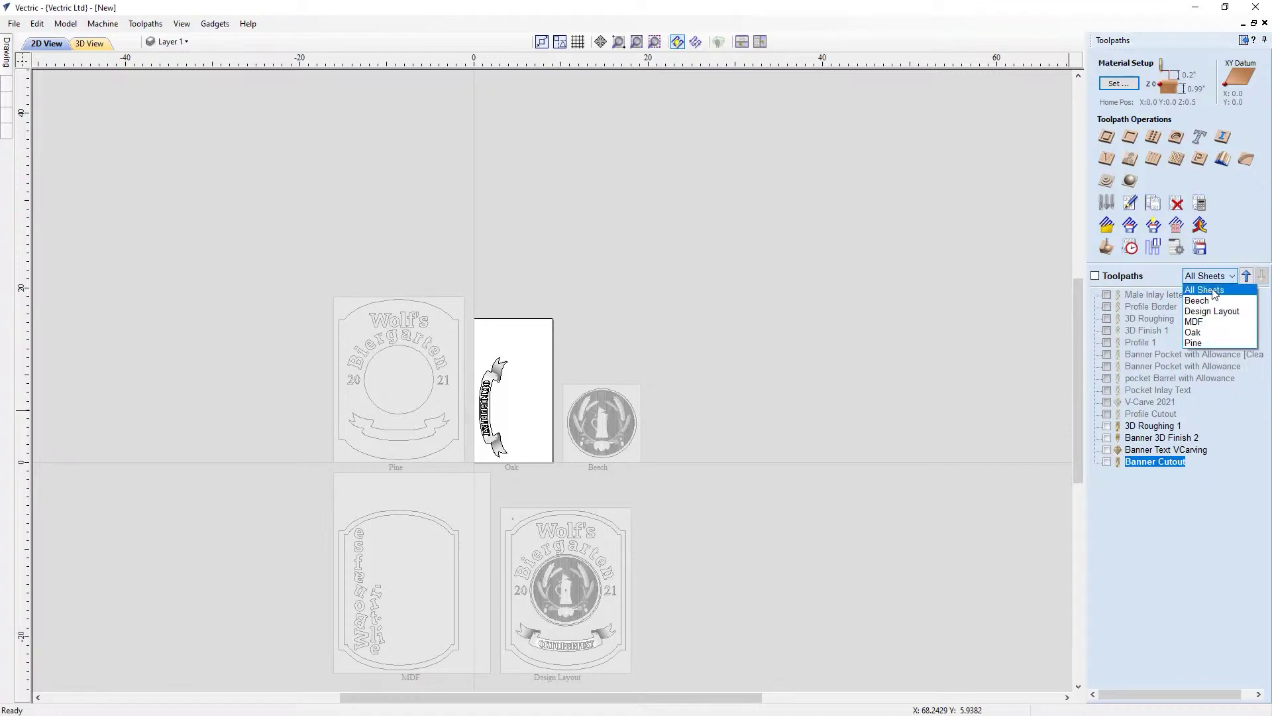
pyautogui.click(1214, 292)
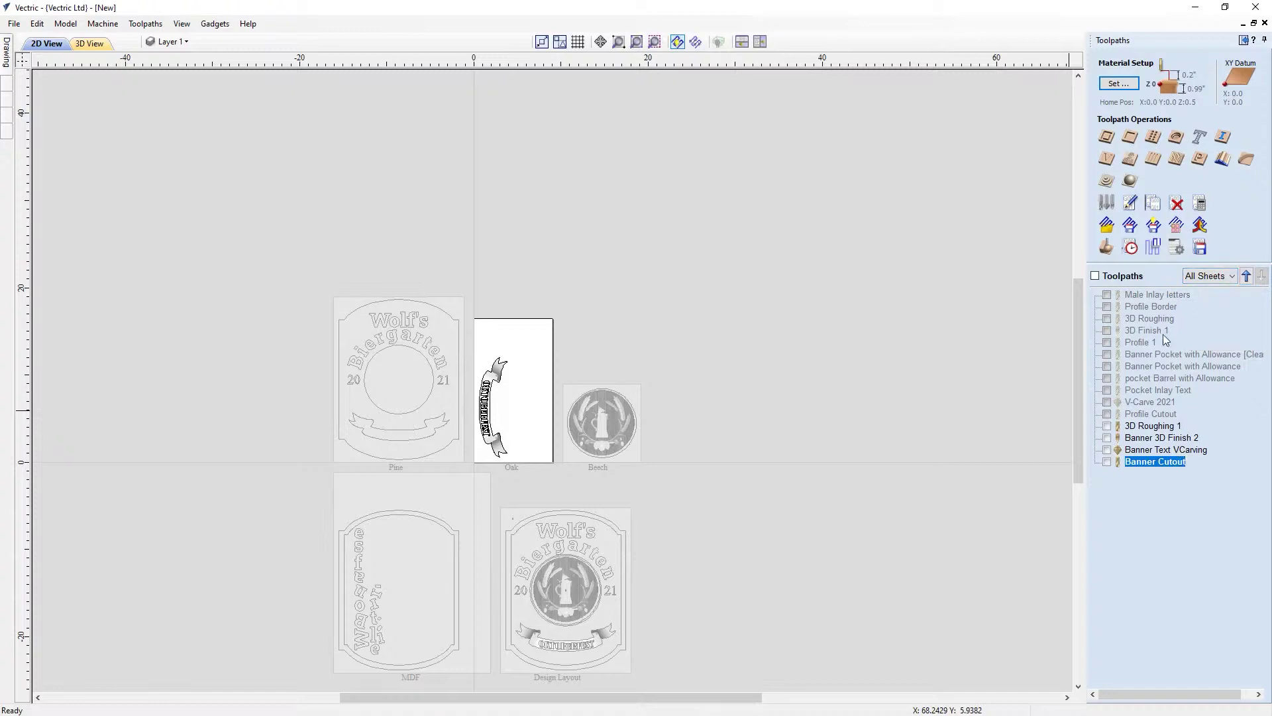
# Step: Filter the toolpath list by the Beech, Design Layout and MDF sheets in turn, leaving it on MDF
pyautogui.click(1212, 276)
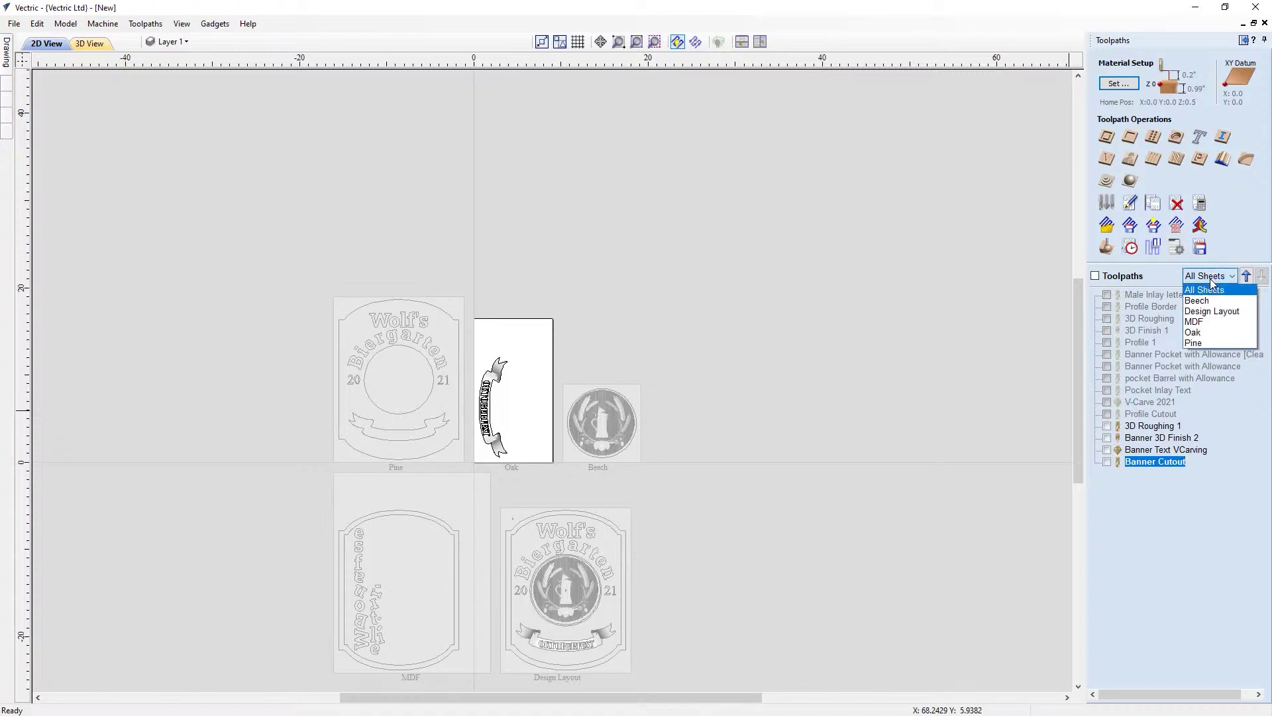
pyautogui.click(1207, 297)
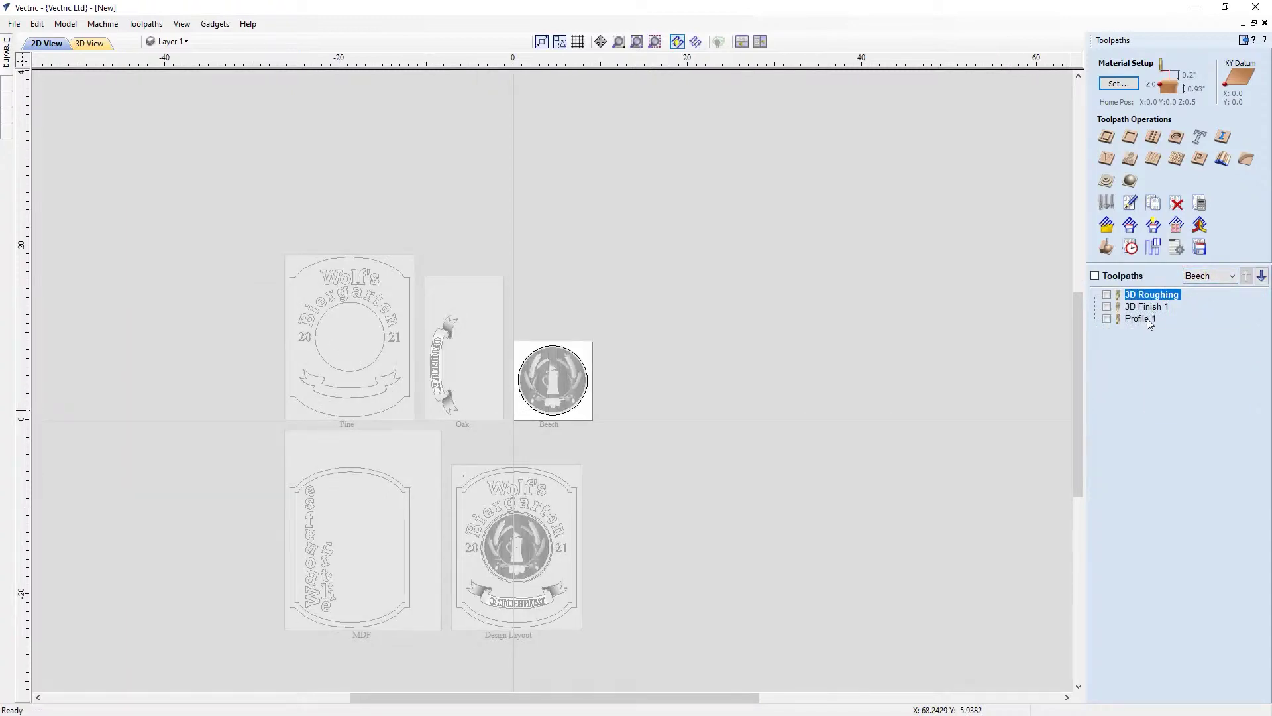
pyautogui.moveTo(1149, 323)
pyautogui.click(1190, 279)
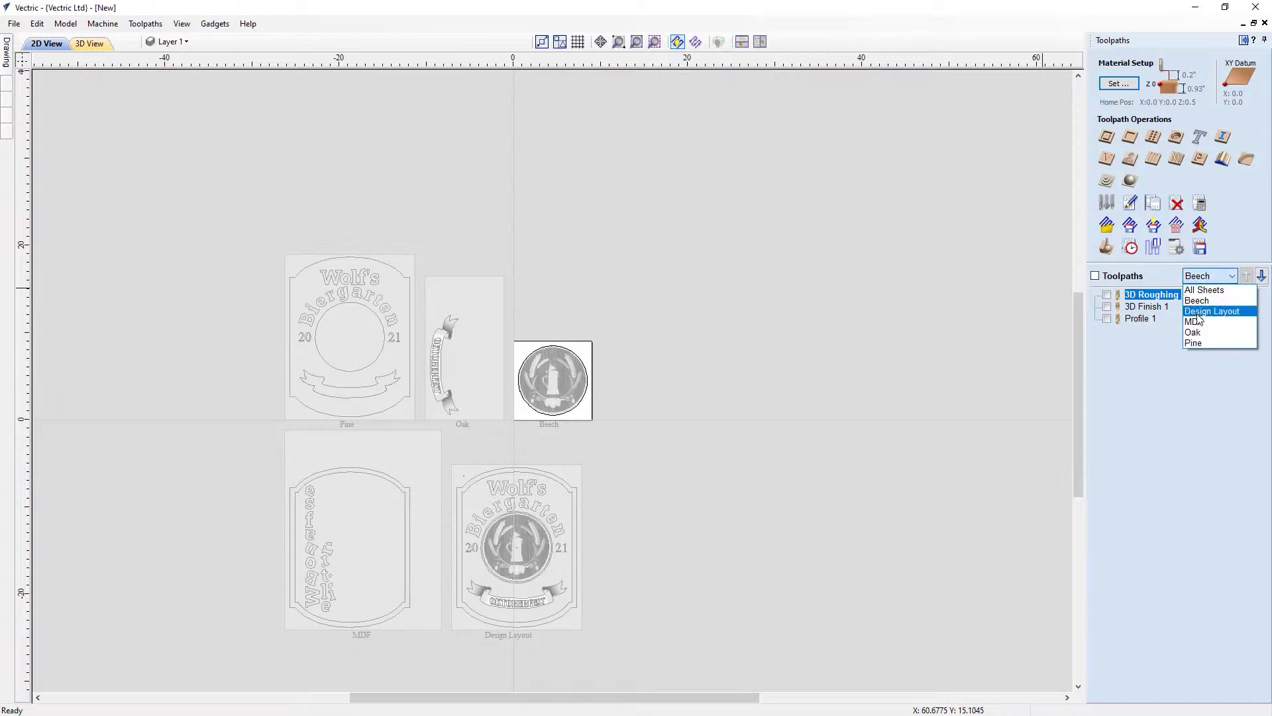
pyautogui.click(1196, 313)
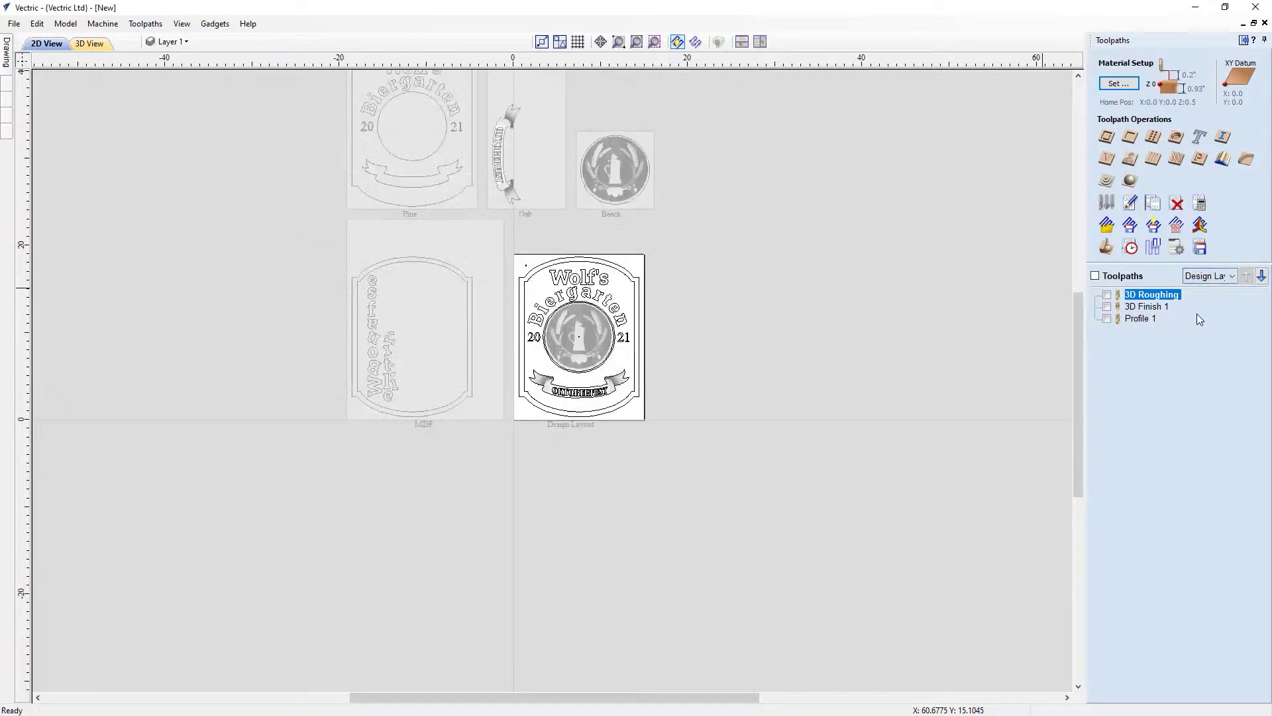
pyautogui.click(1198, 277)
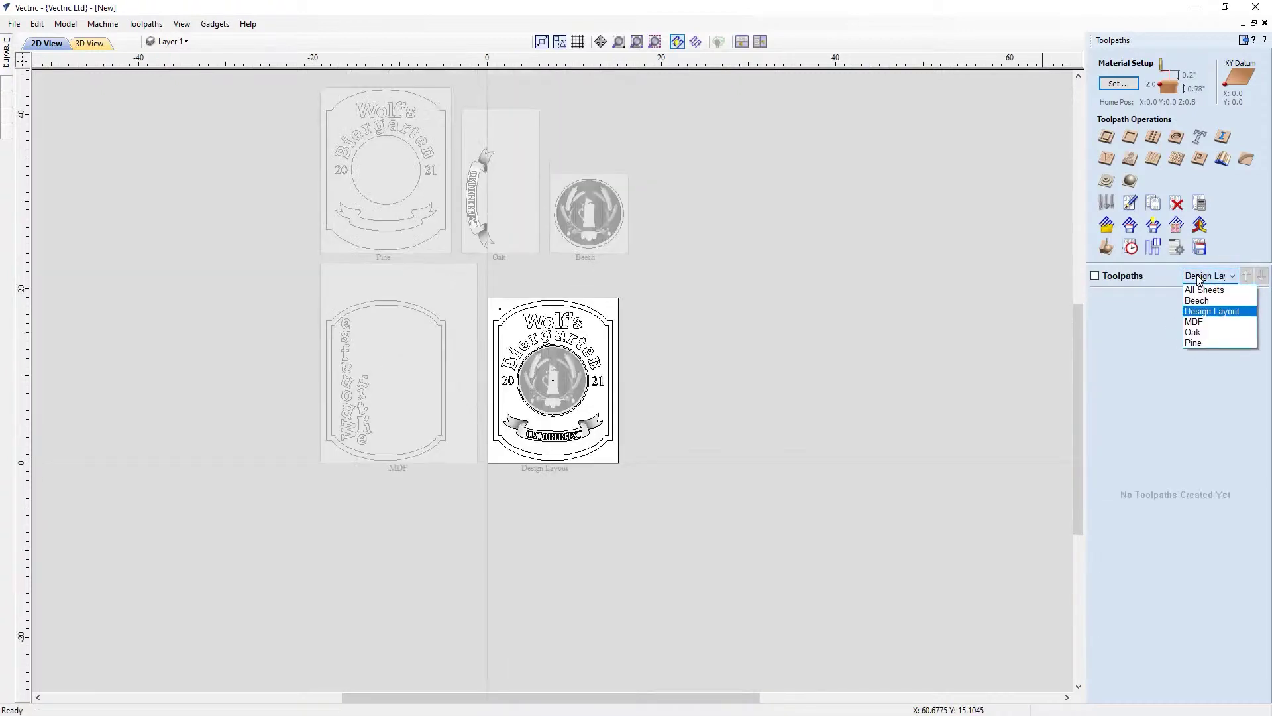
pyautogui.click(1203, 322)
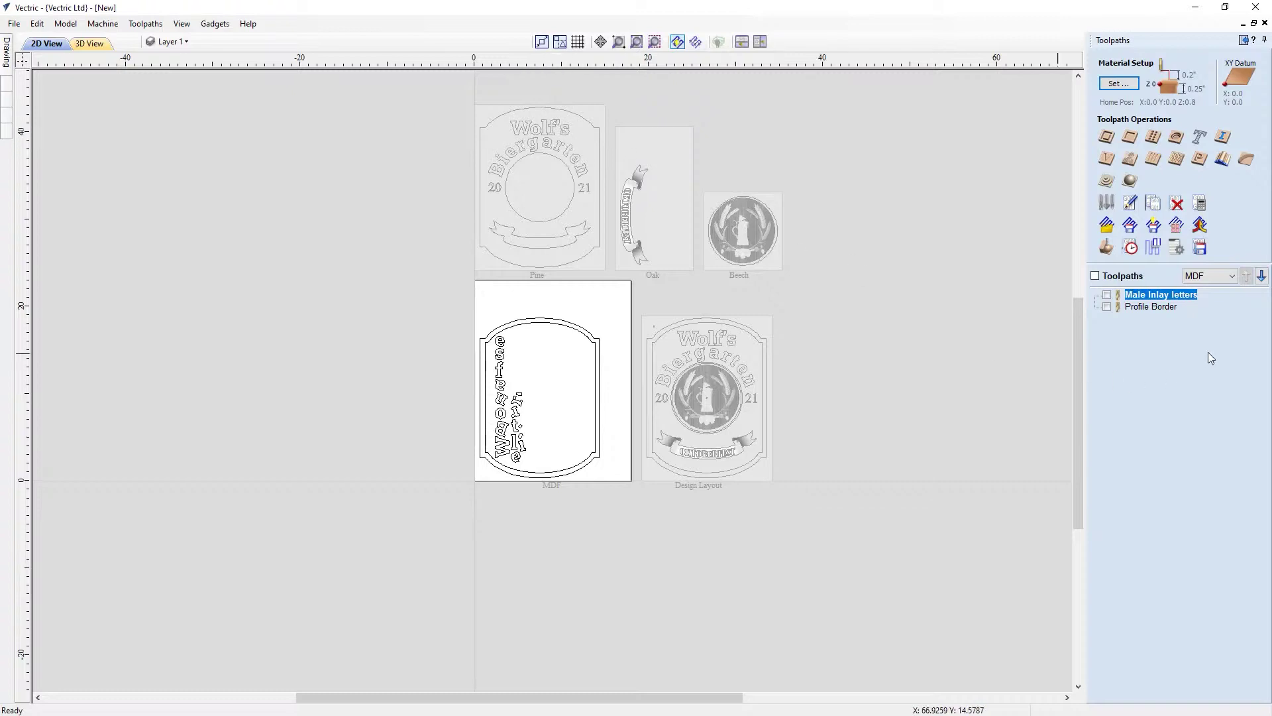
# Step: Open the Male Inlay letters toolpath to examine its cut depth and the tabs placed around the letters, then close it unchanged
pyautogui.doubleClick(1162, 295)
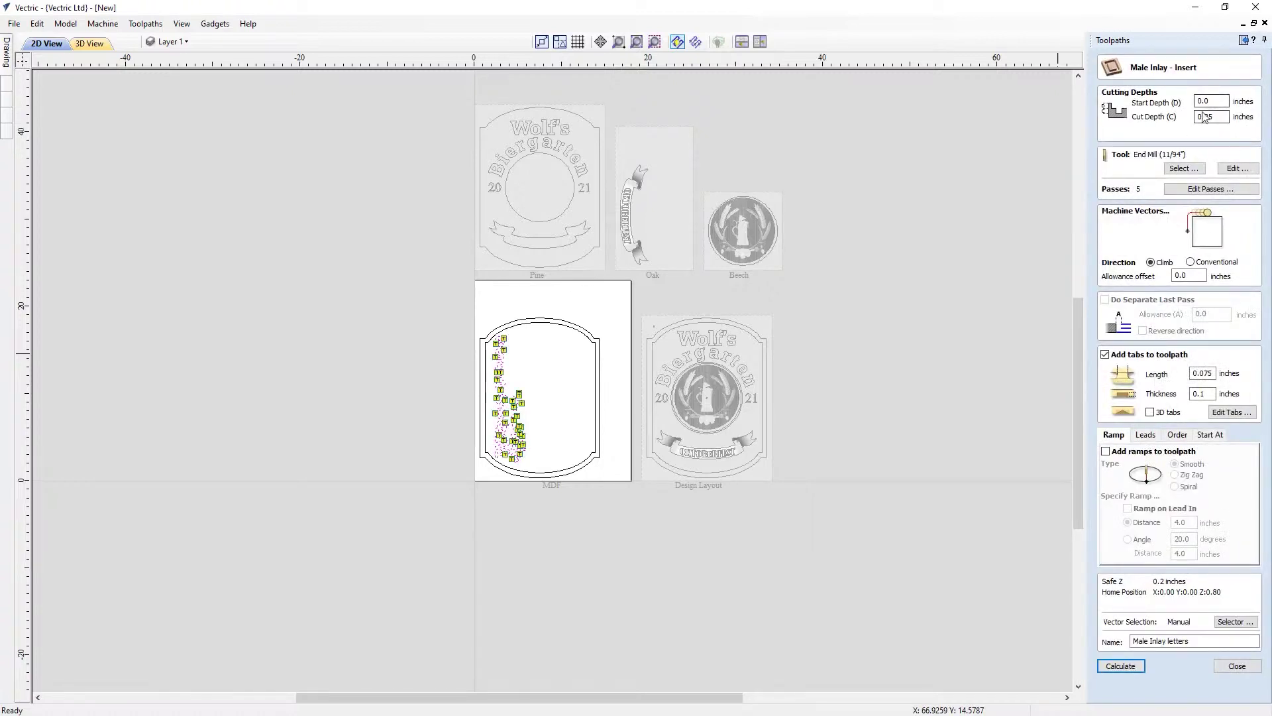
pyautogui.moveTo(1218, 118); pyautogui.dragTo(1189, 118)
pyautogui.click(1218, 119)
pyautogui.scroll(5, 559, 411)
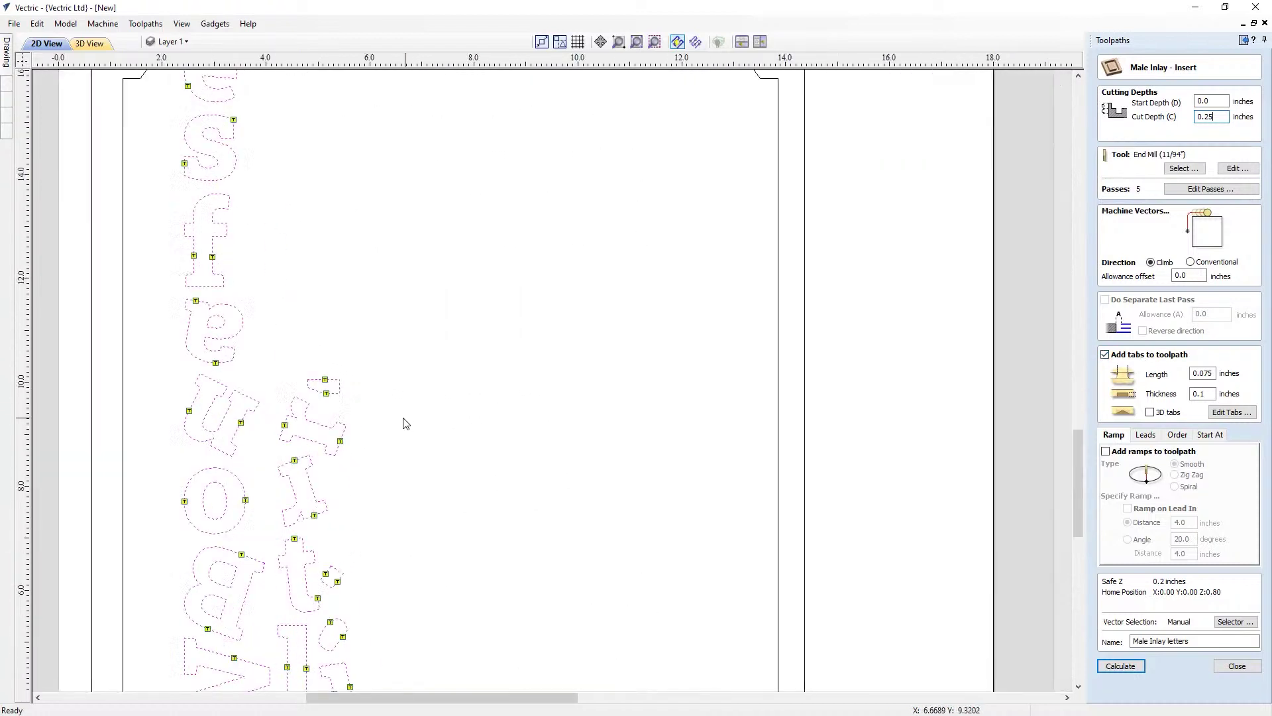
pyautogui.moveTo(518, 326); pyautogui.dragTo(522, 312, button='middle')
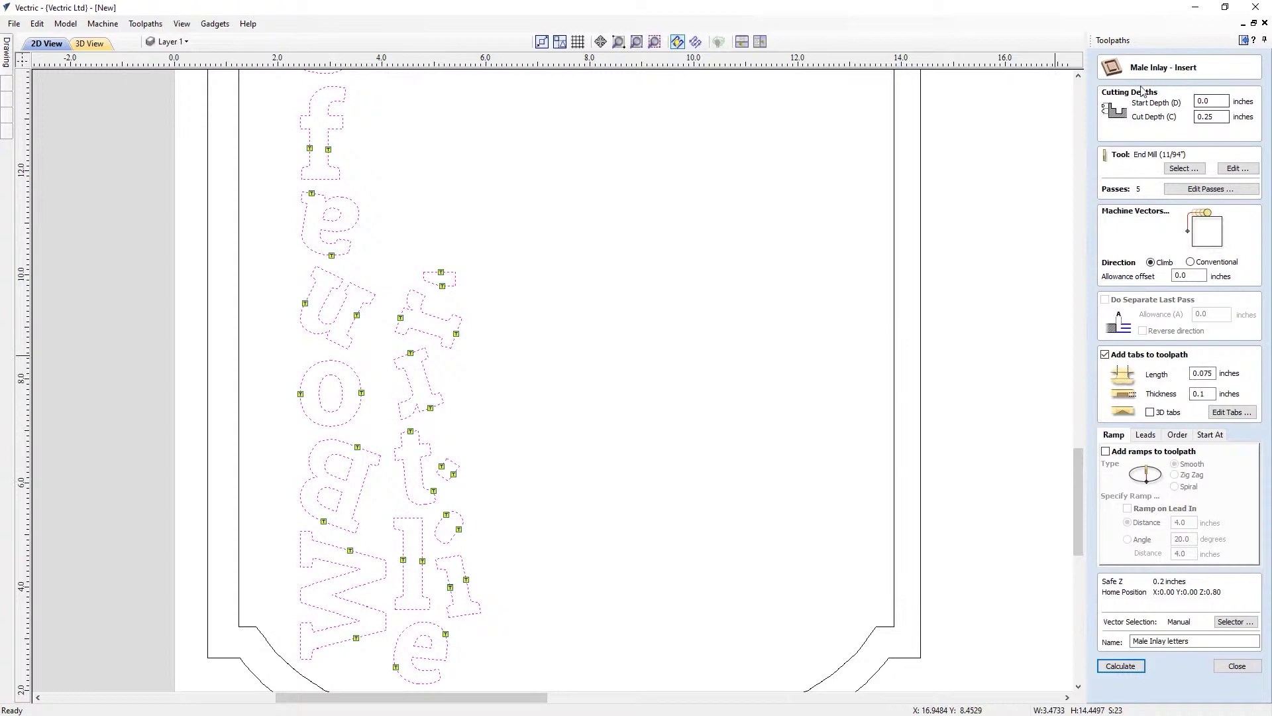
pyautogui.click(1226, 667)
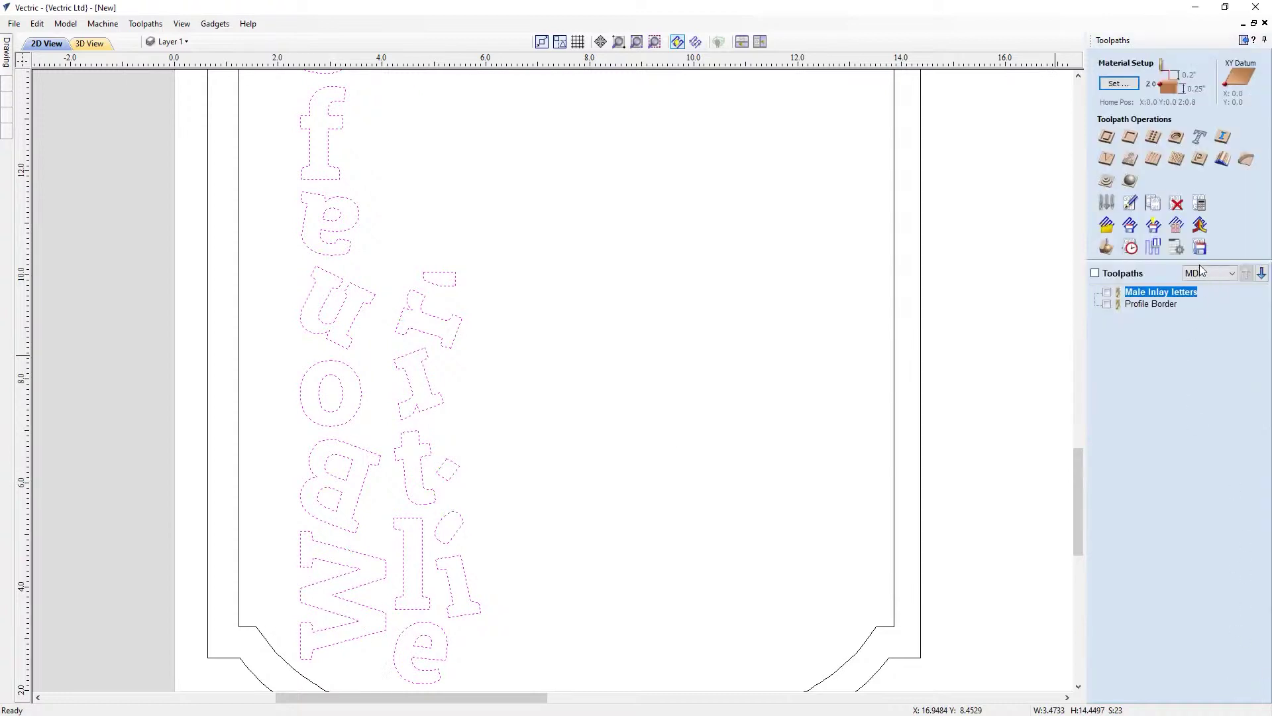
# Step: Open the Profile Border toolpath to examine its outside cut and the tabs on both border outlines, then close it
pyautogui.doubleClick(1159, 304)
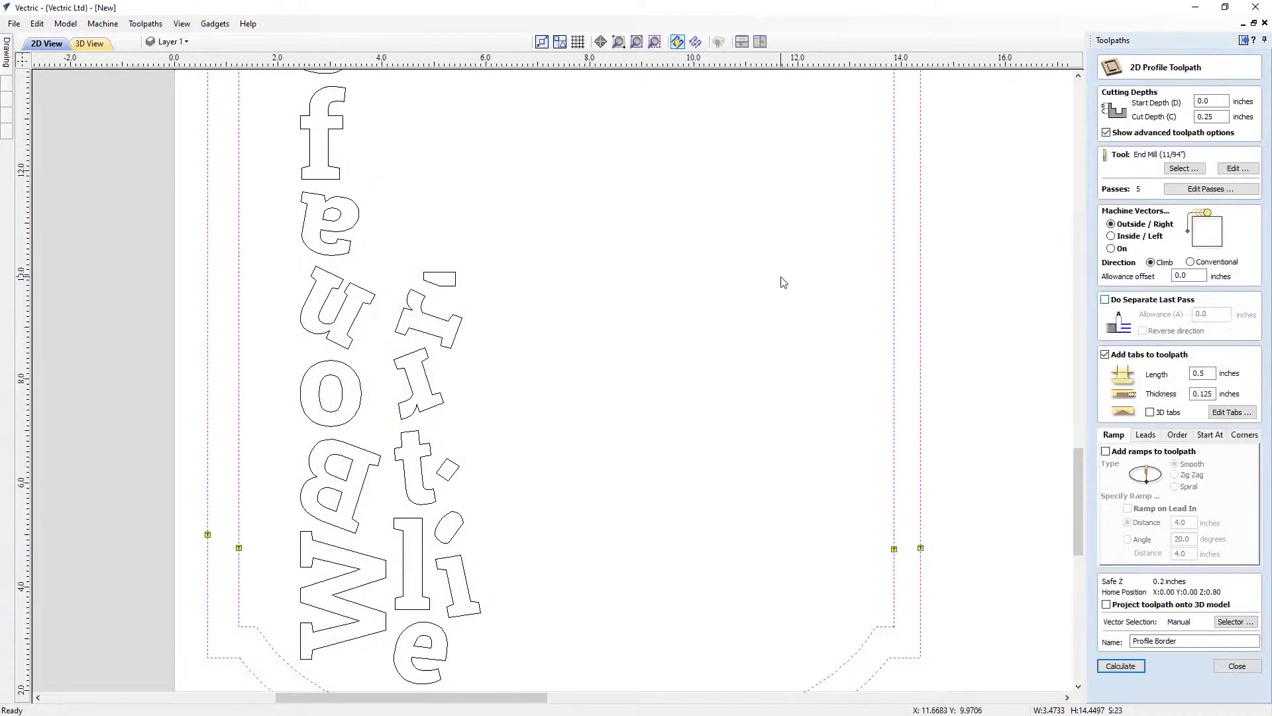
pyautogui.scroll(-2, 781, 281)
pyautogui.scroll(-3, 762, 397)
pyautogui.scroll(3, 832, 344)
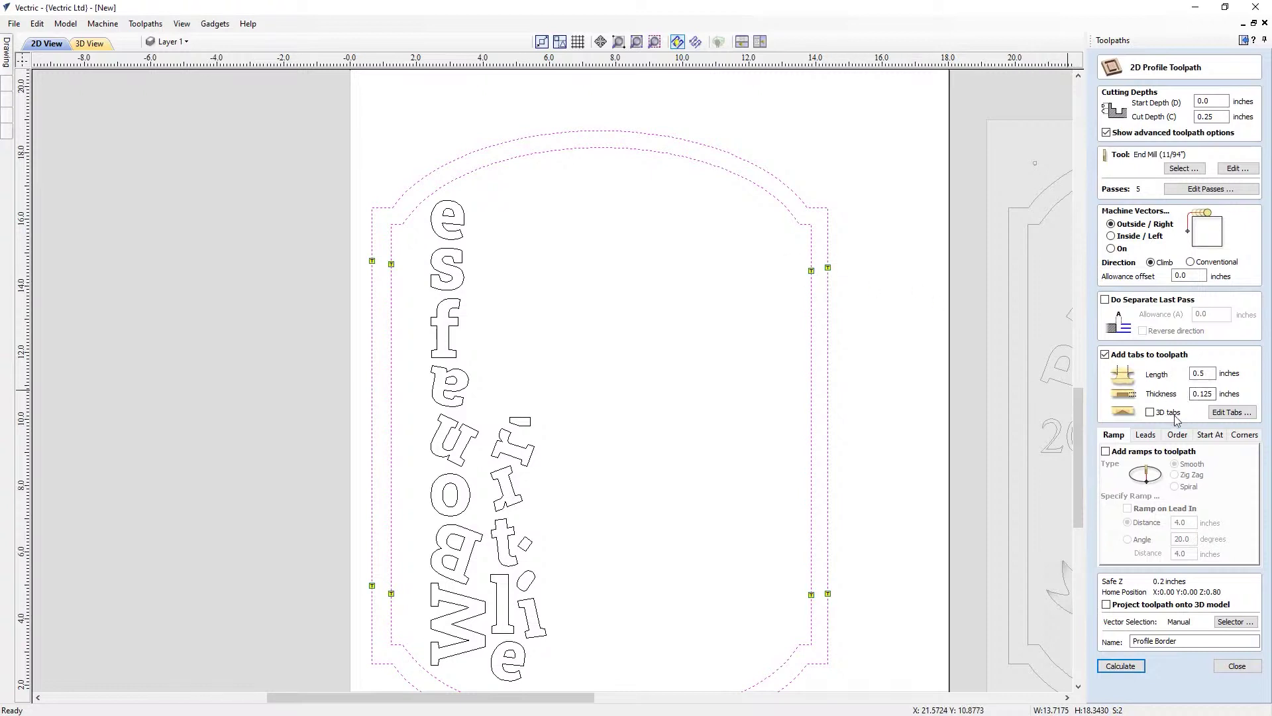
pyautogui.click(1243, 668)
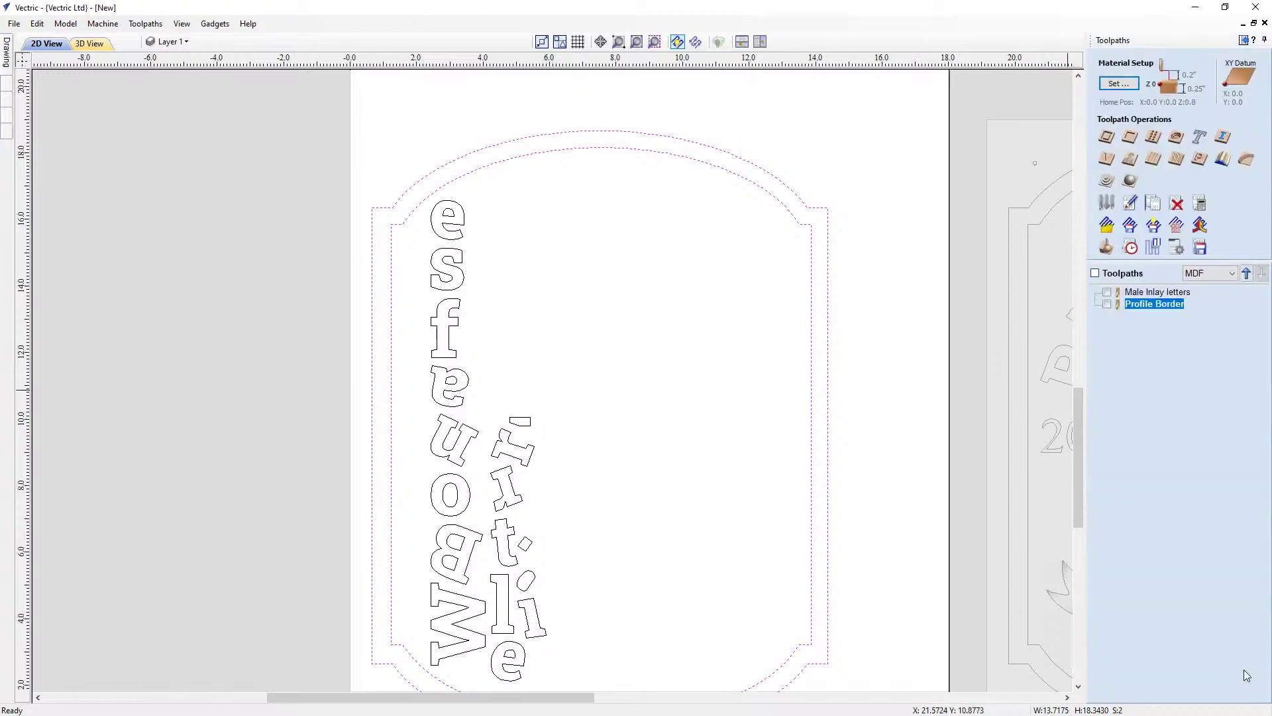
# Step: Preview all toolpaths of the MDF sheet in 3D and inspect the cut letters and border
pyautogui.click(1106, 248)
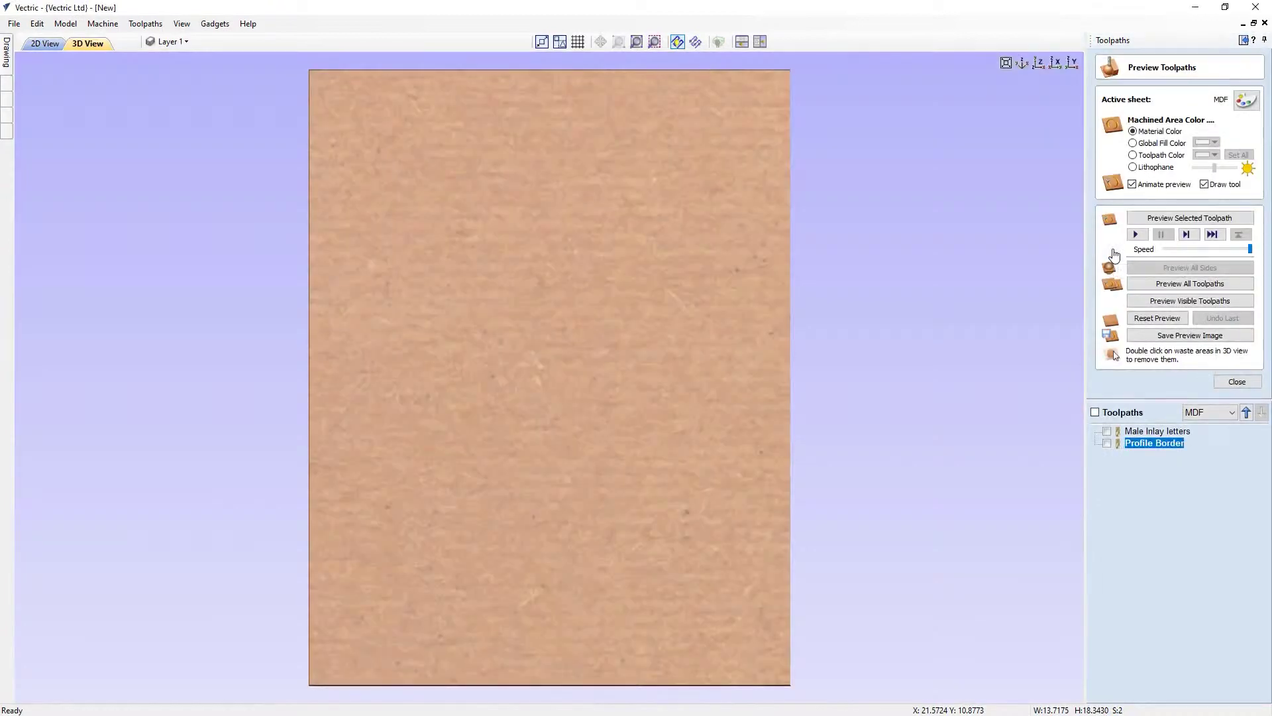
pyautogui.click(1096, 412)
pyautogui.click(1174, 283)
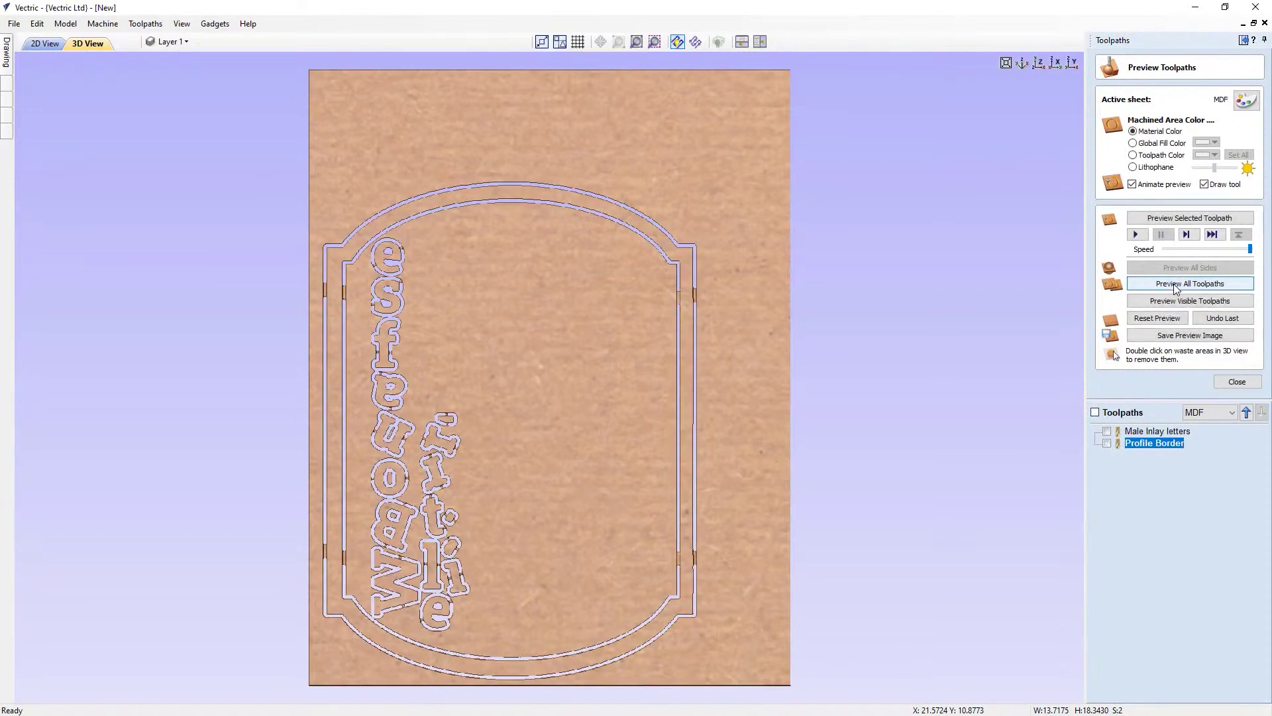
pyautogui.scroll(5, 423, 409)
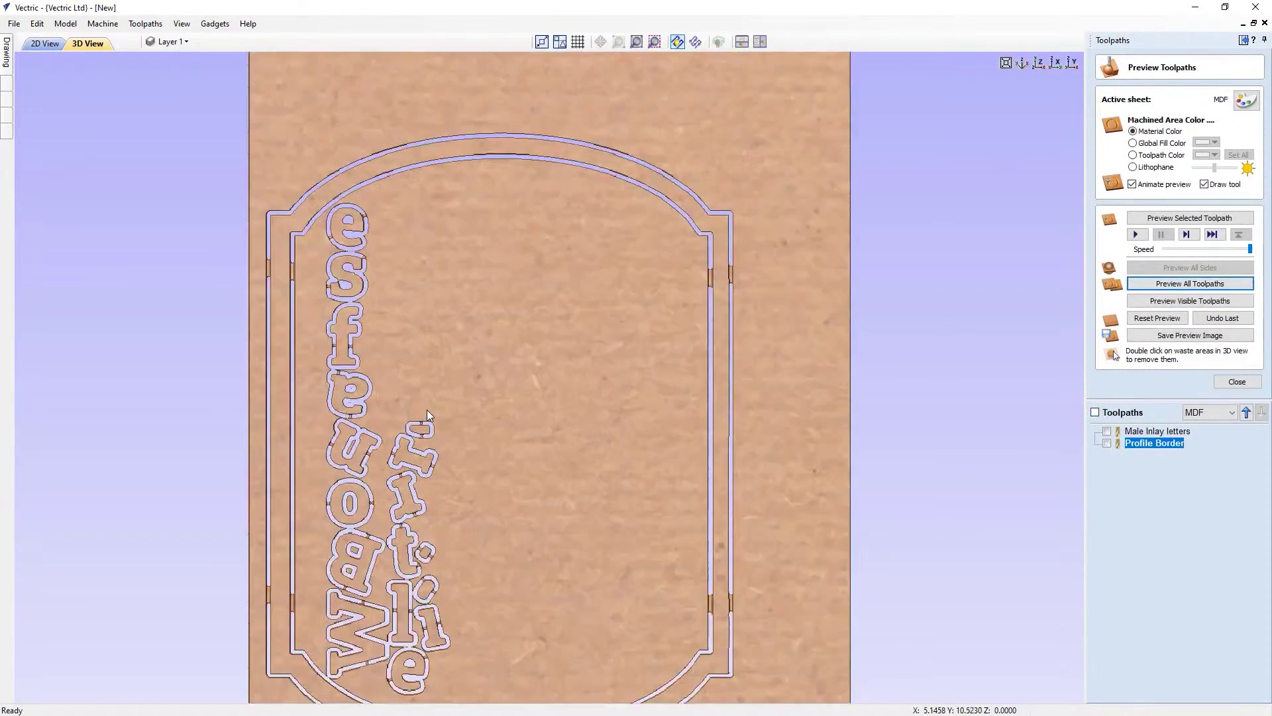
pyautogui.moveTo(427, 501); pyautogui.dragTo(570, 425)
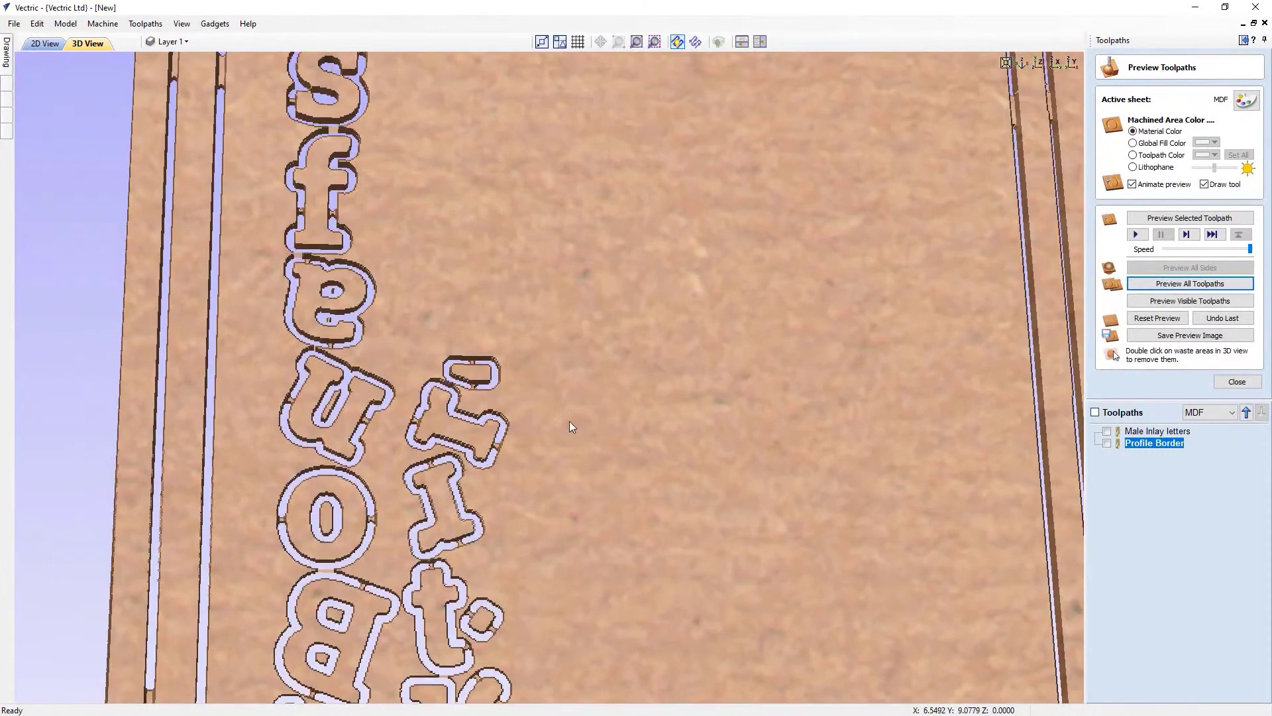
# Step: Change the preview simulation quality, reset the preview, simulate all MDF toolpaths again and inspect the cuts from several angles
pyautogui.click(145, 24)
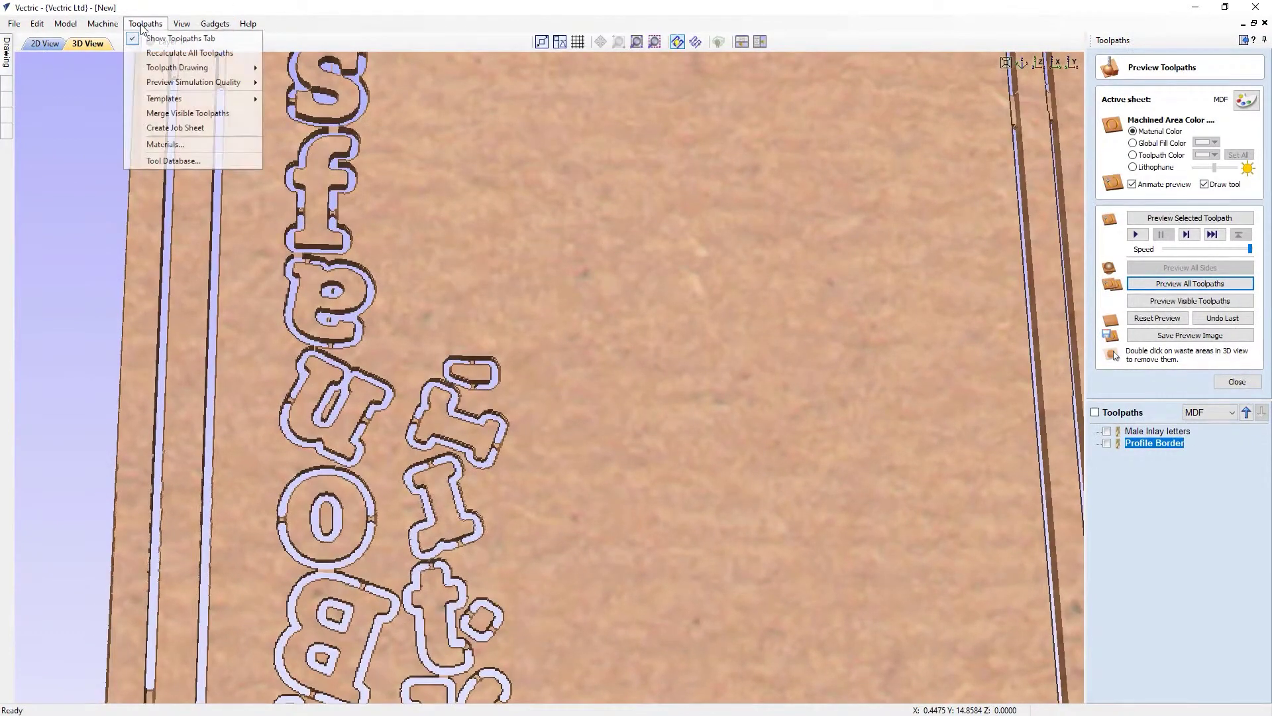
pyautogui.moveTo(194, 85)
pyautogui.click(327, 141)
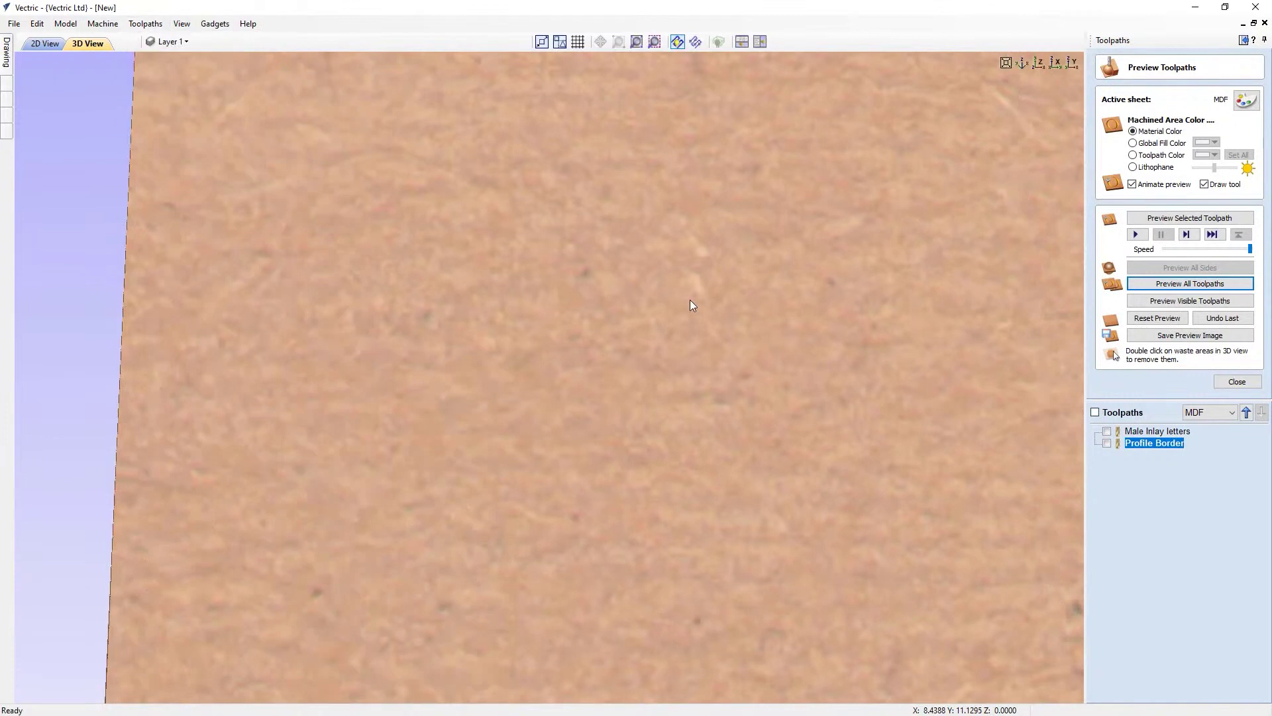
pyautogui.click(1159, 318)
pyautogui.click(1190, 284)
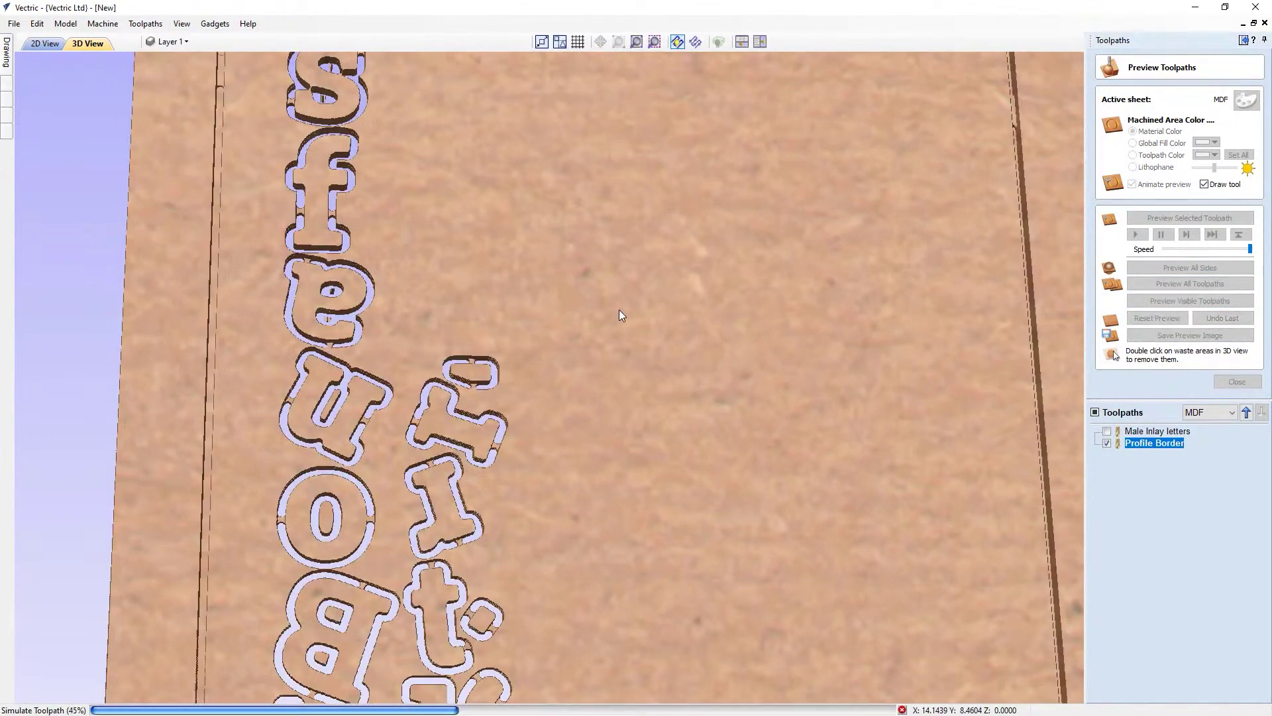
pyautogui.moveTo(502, 308); pyautogui.dragTo(653, 445)
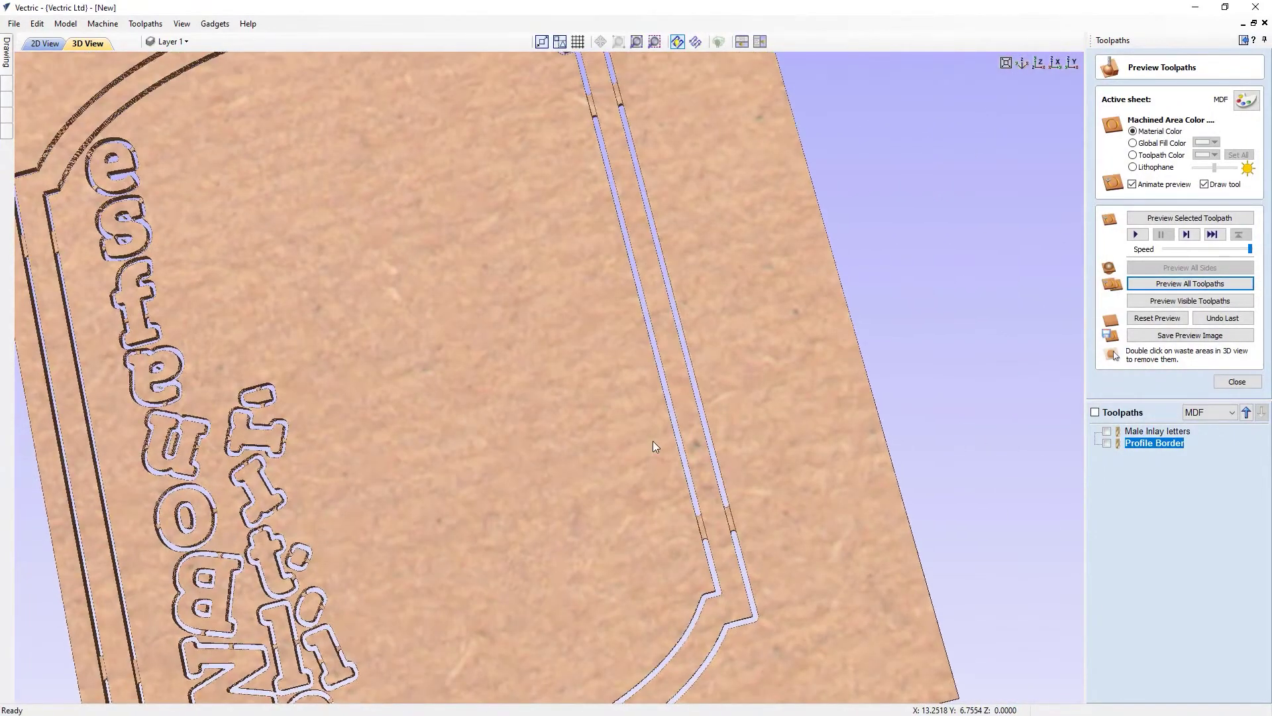
pyautogui.moveTo(467, 318); pyautogui.dragTo(477, 249)
pyautogui.click(1233, 382)
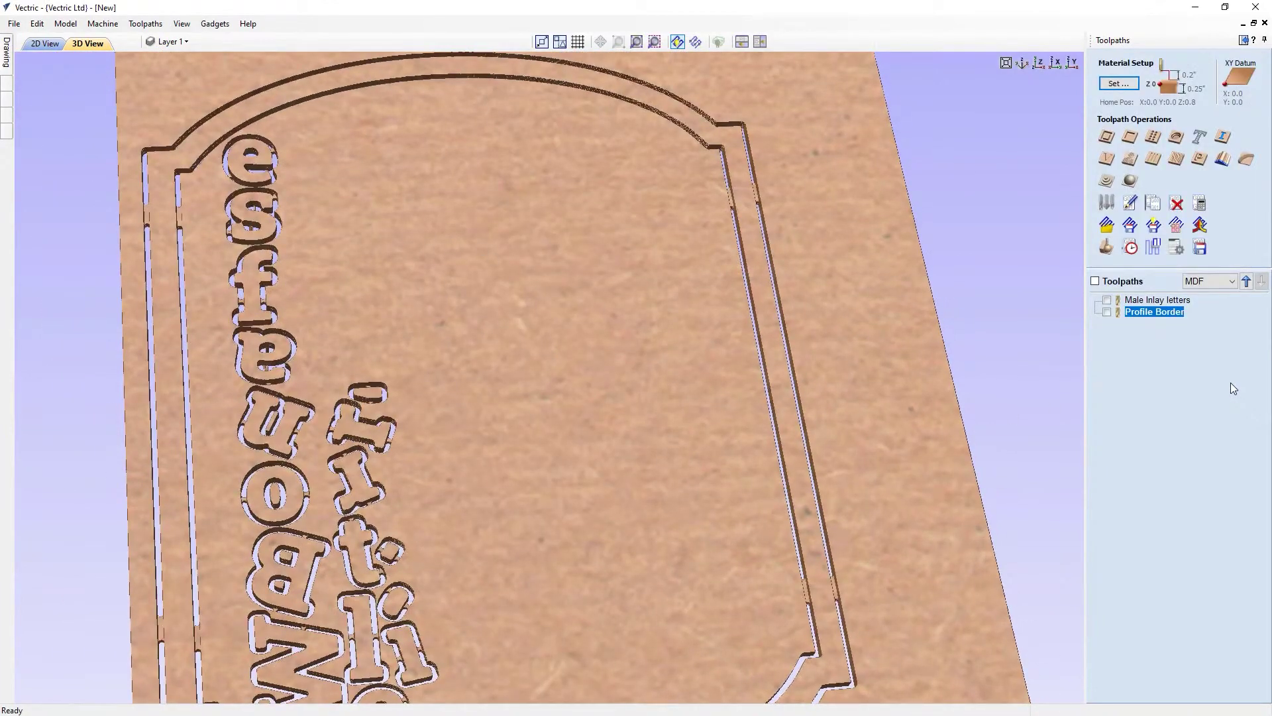
pyautogui.moveTo(606, 239); pyautogui.dragTo(517, 406)
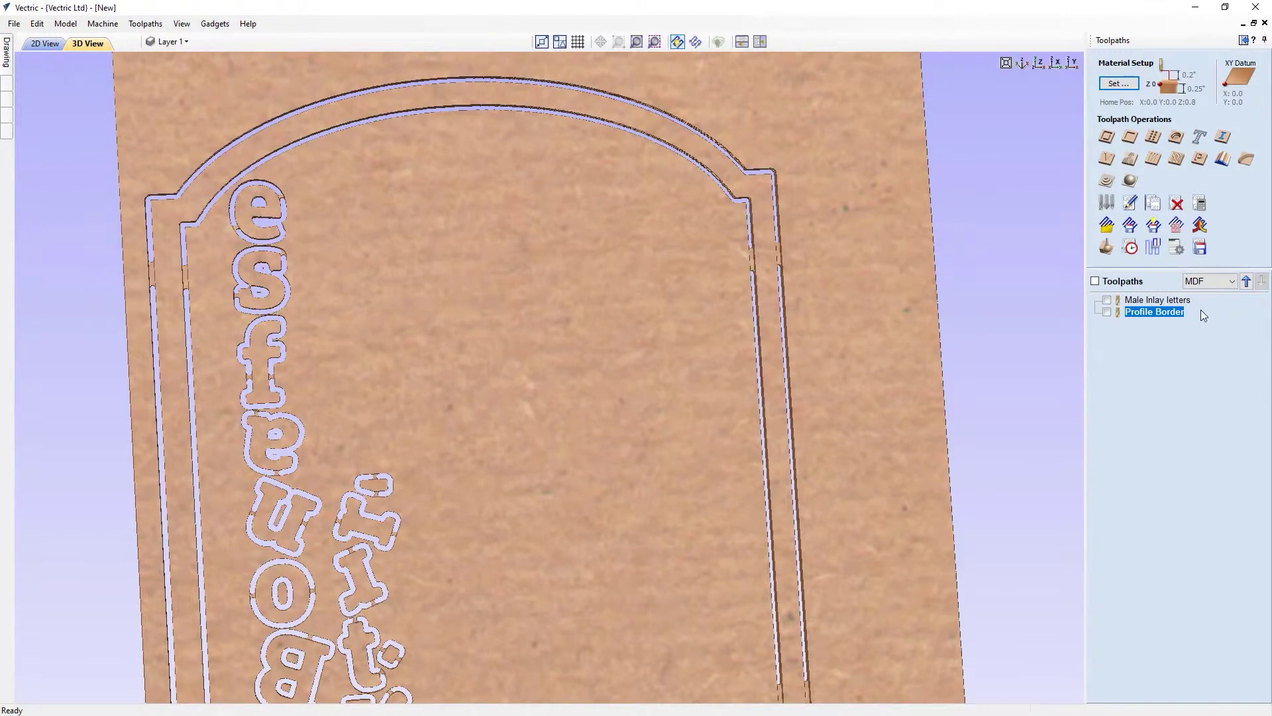
# Step: Switch the toolpath list to the Beech sheet and bring its carved barrel model fully into view
pyautogui.click(1222, 279)
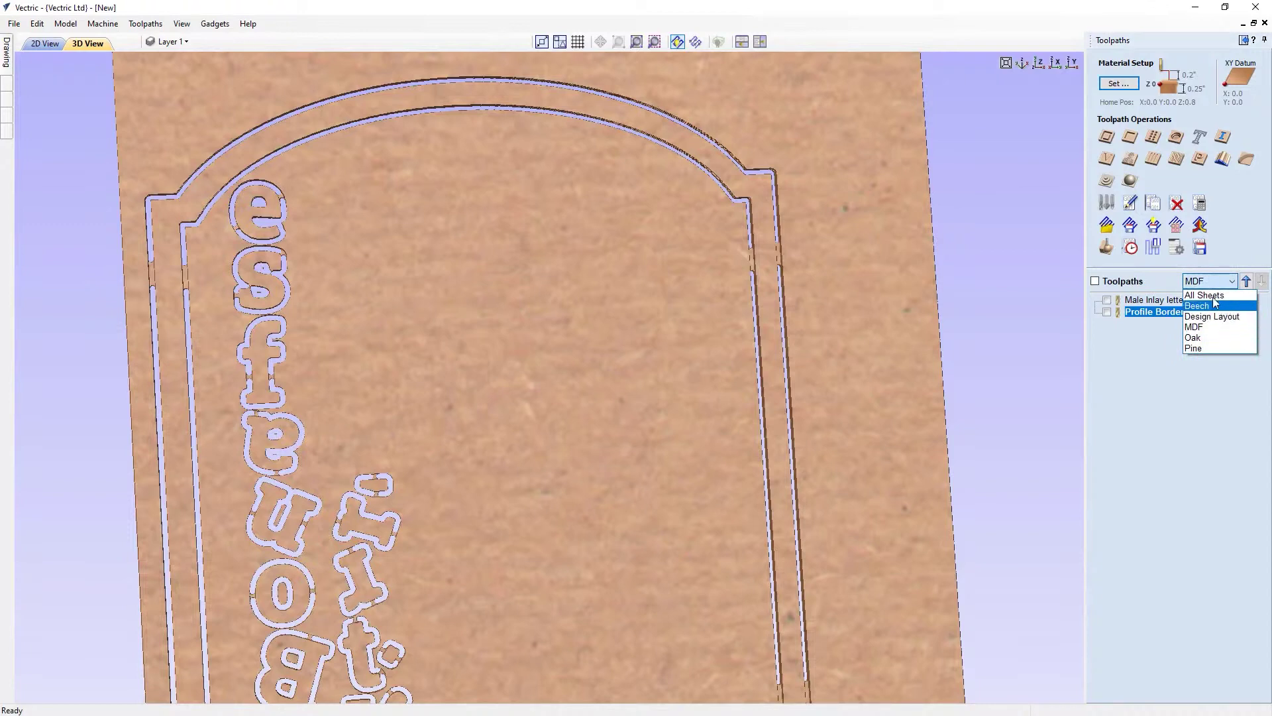
pyautogui.click(1222, 307)
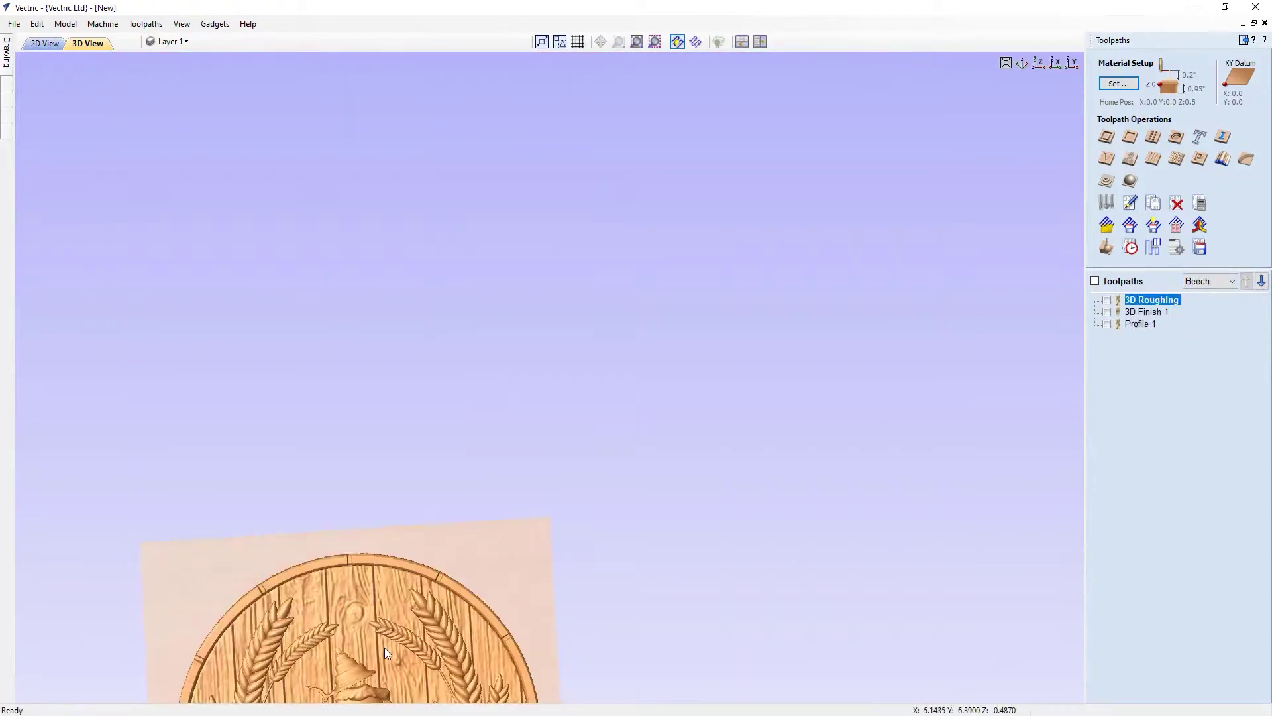
pyautogui.moveTo(384, 647); pyautogui.dragTo(449, 324, button='middle')
pyautogui.scroll(3, 450, 491)
pyautogui.moveTo(462, 491); pyautogui.dragTo(417, 530)
pyautogui.moveTo(718, 454); pyautogui.dragTo(841, 450, button='middle')
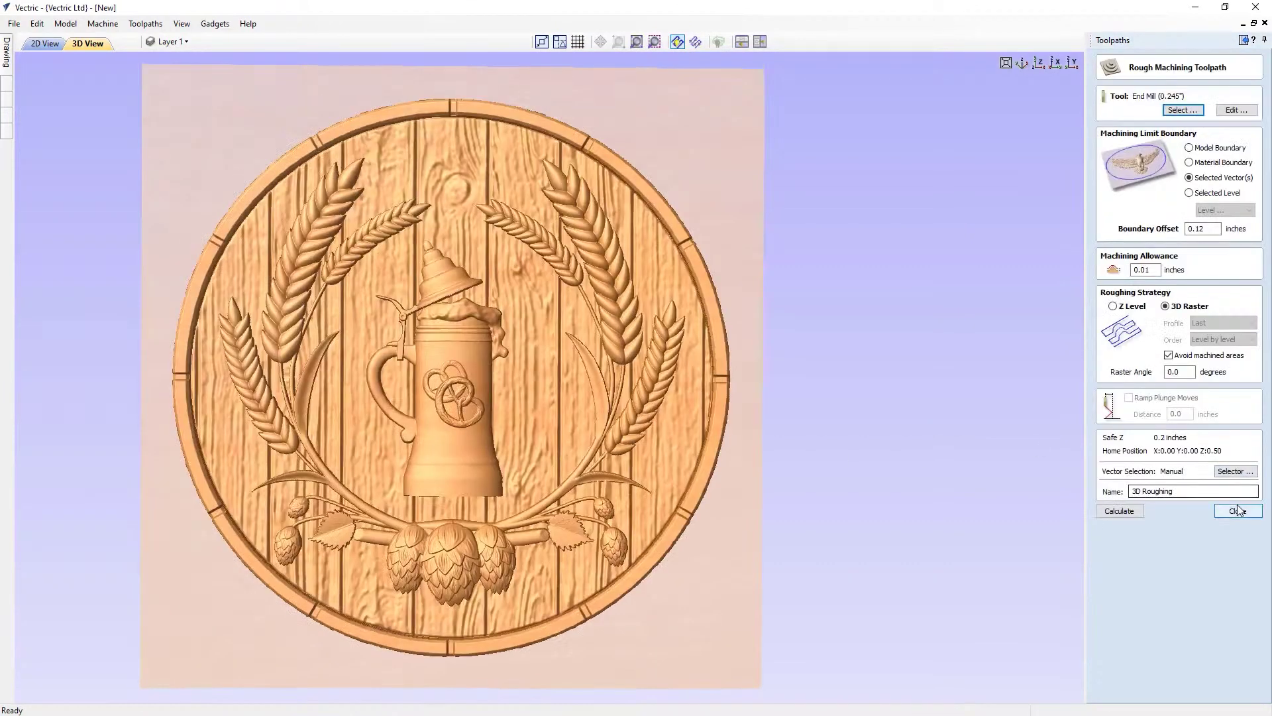
pyautogui.click(1238, 511)
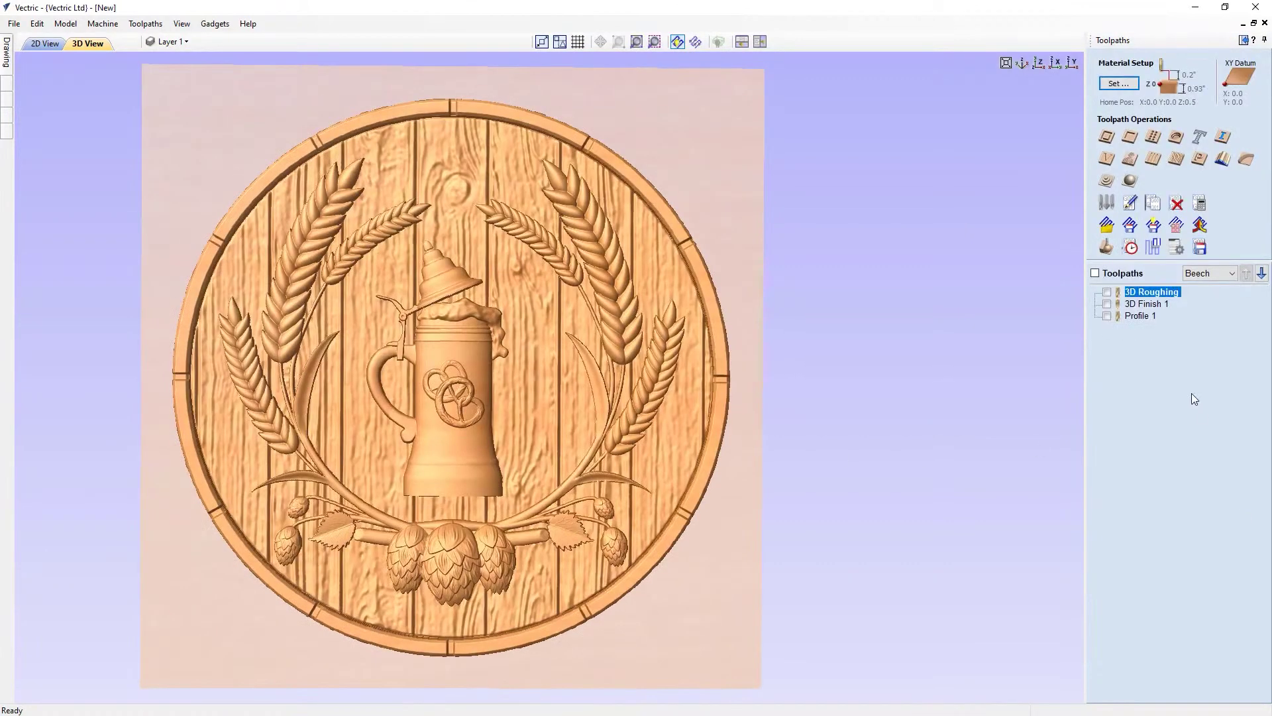
# Step: Examine the Beech sheet's 3D Roughing boundary and machining allowance against its vector, and the 3D Finish 1 strategy settings
pyautogui.doubleClick(1149, 292)
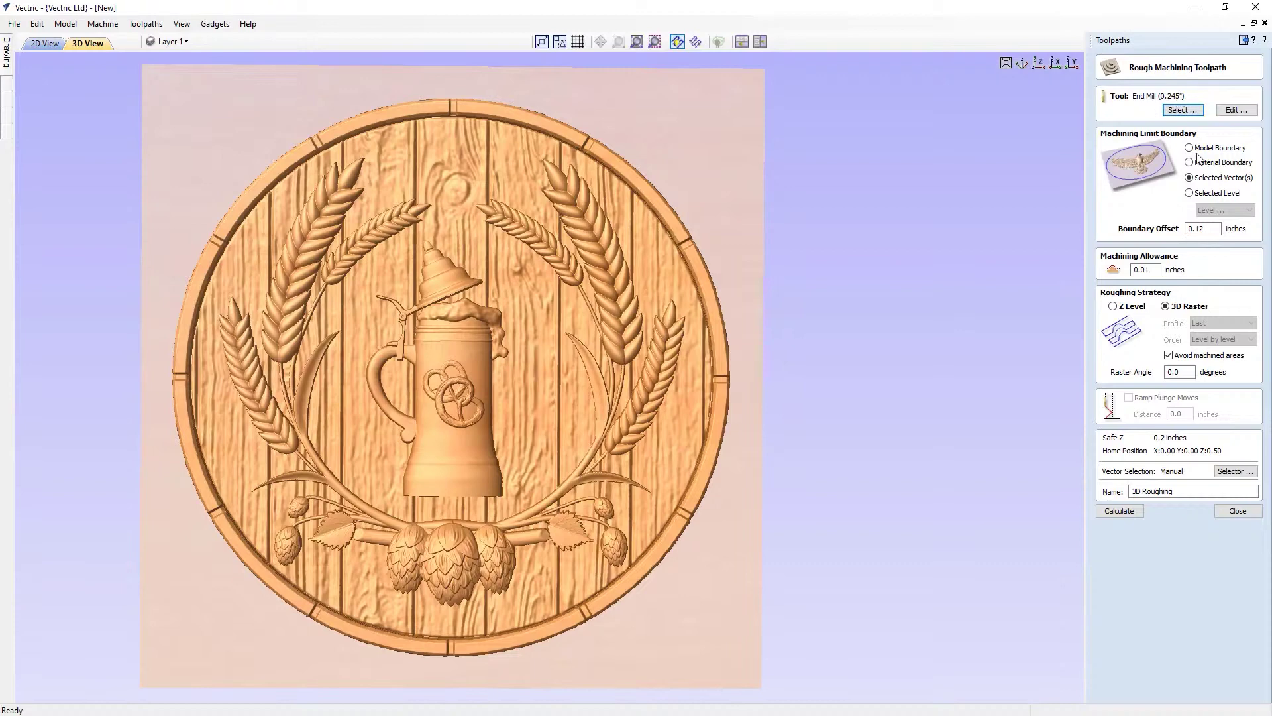
pyautogui.click(47, 46)
pyautogui.scroll(5, 550, 381)
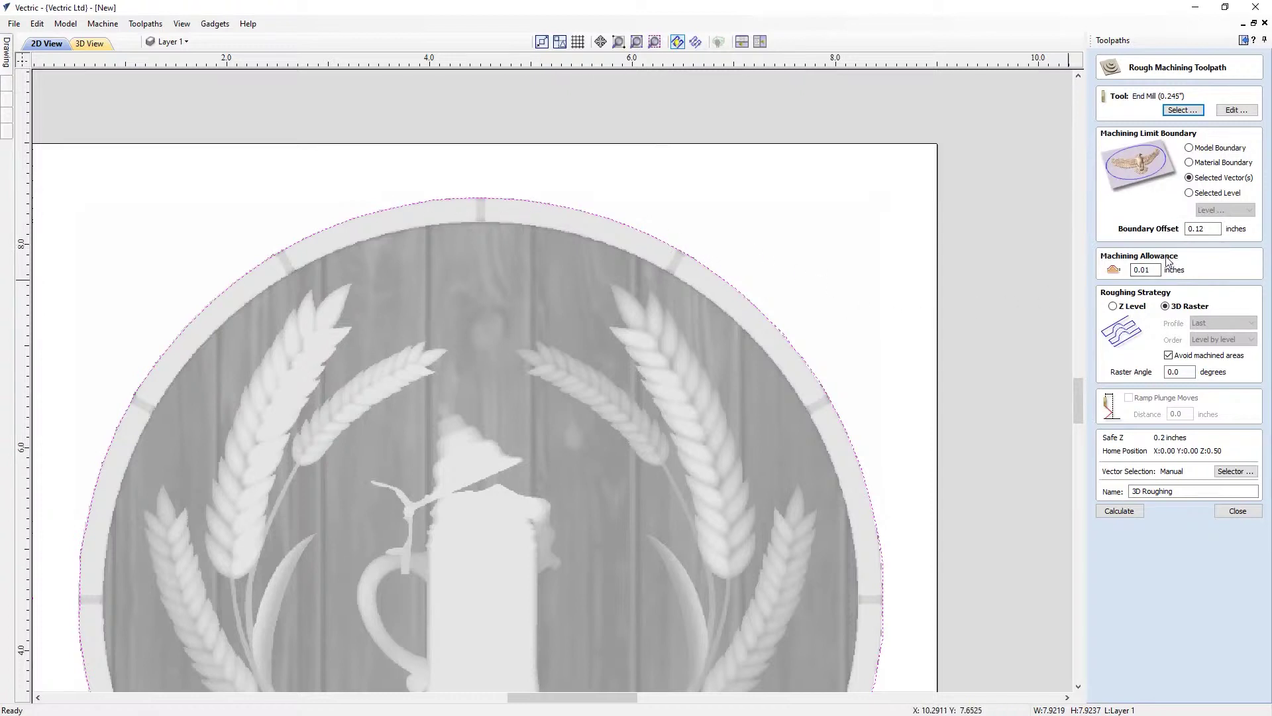
pyautogui.moveTo(1156, 270); pyautogui.dragTo(1137, 270)
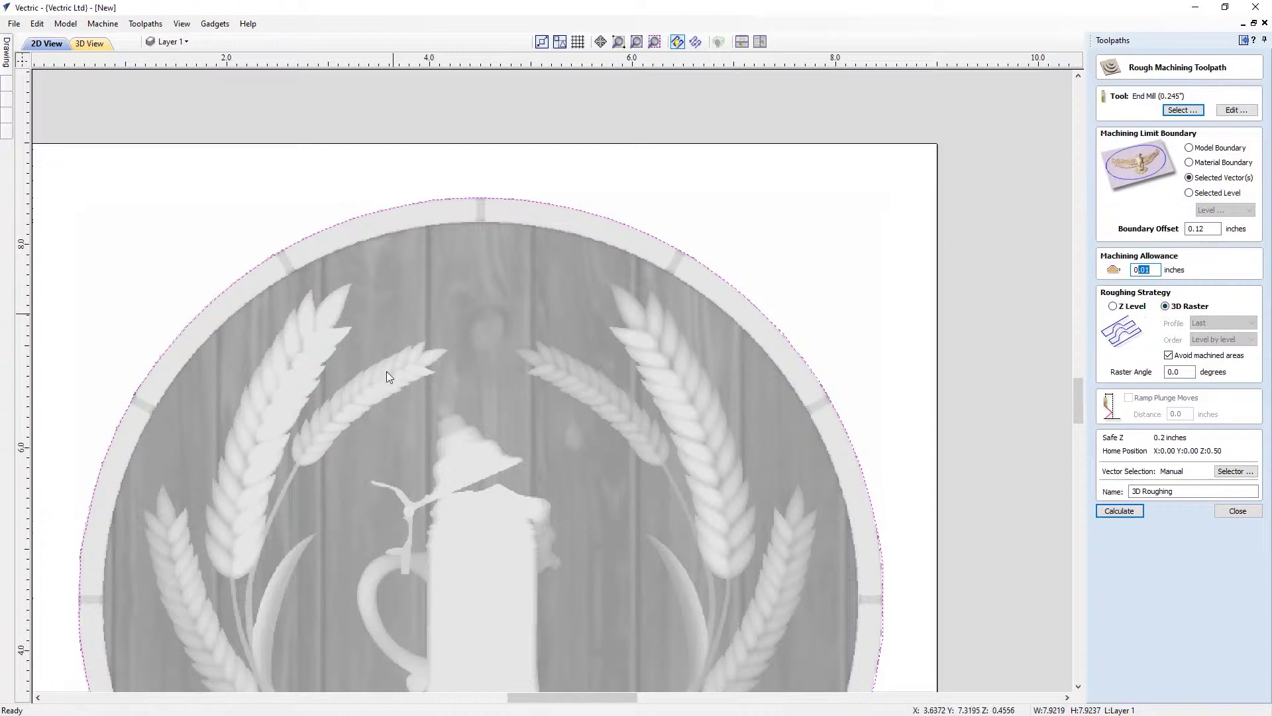
pyautogui.scroll(-2, 506, 260)
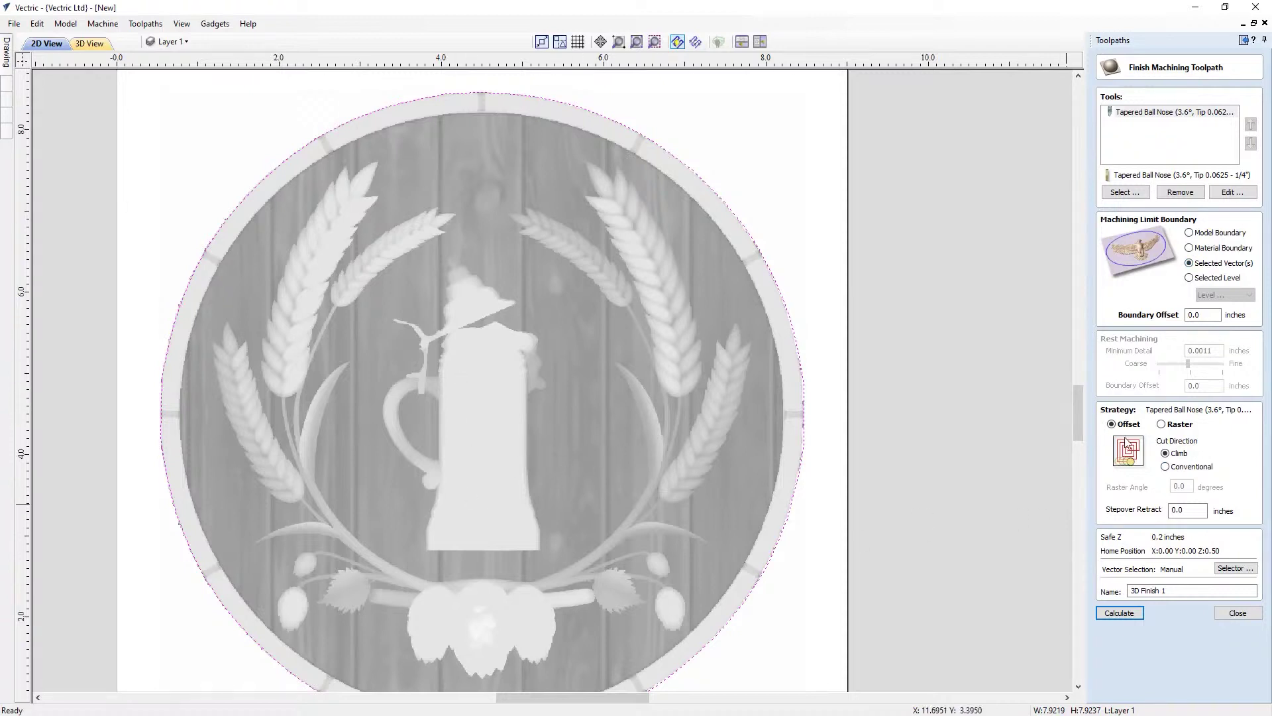
pyautogui.click(1223, 614)
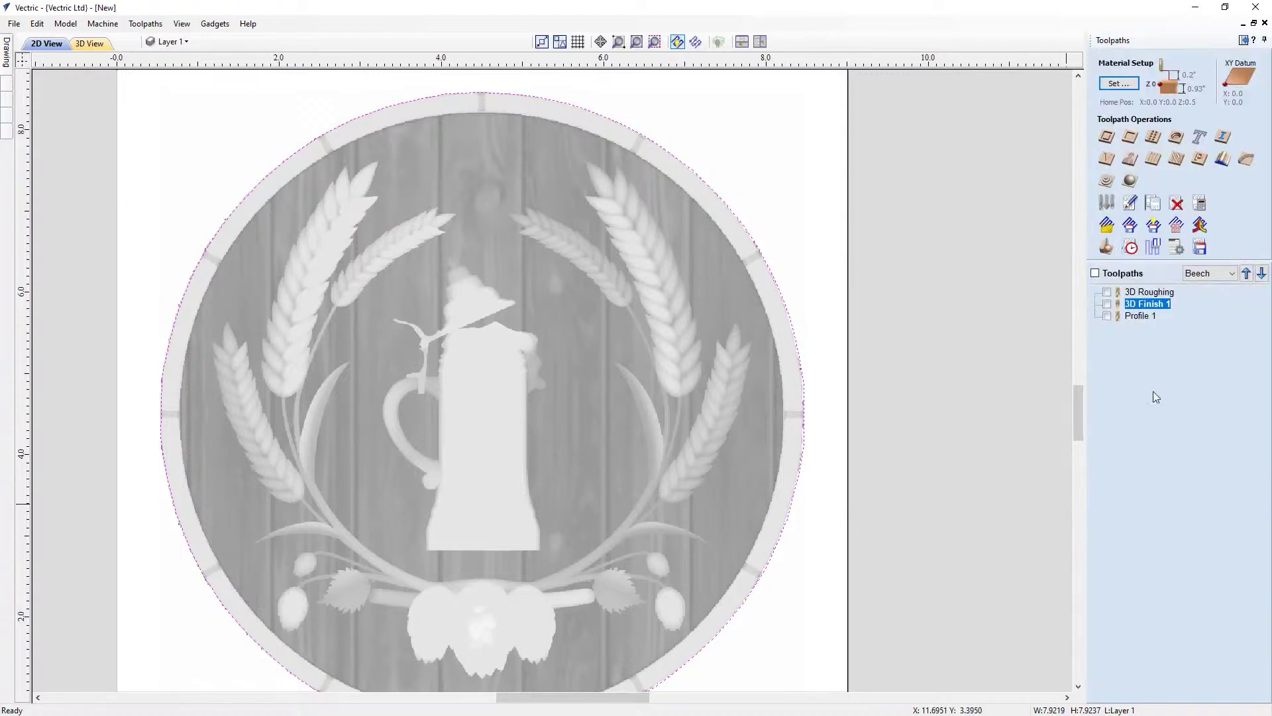
# Step: Preview the 3D Roughing and 3D Finish 1 toolpaths on the Beech sheet and inspect the carved barrel up close
pyautogui.click(1107, 292)
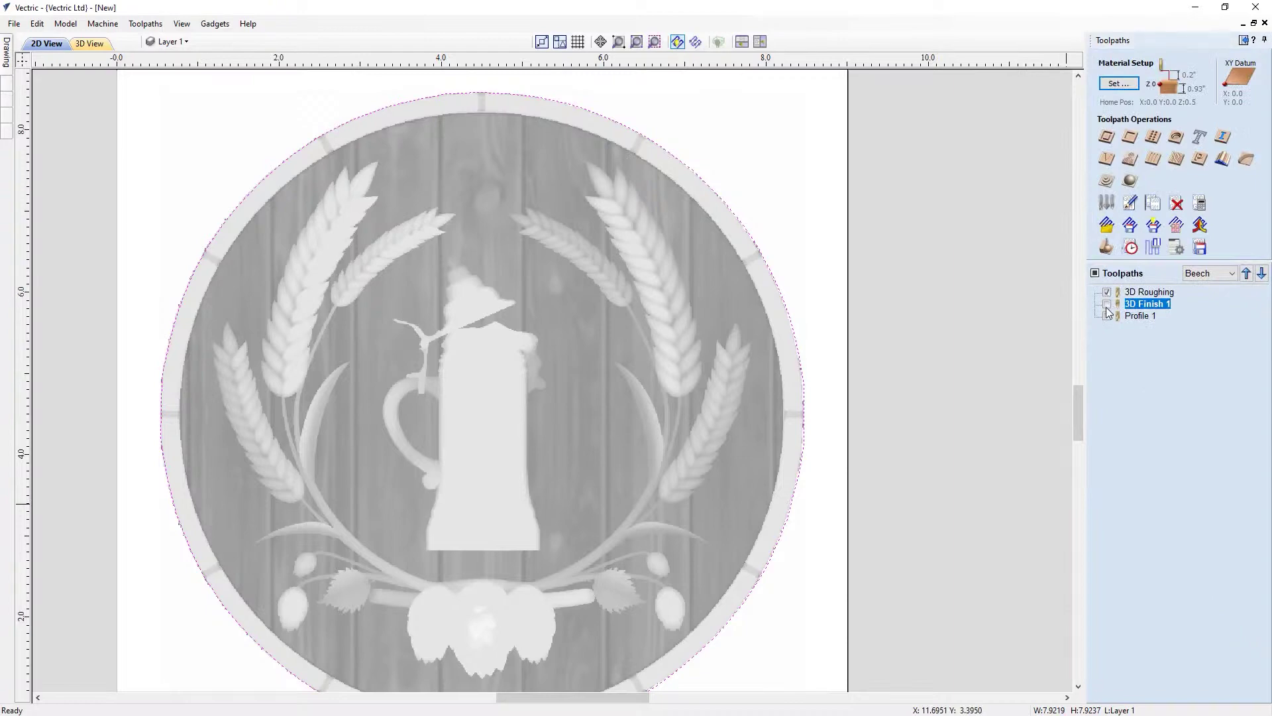
pyautogui.click(1106, 247)
pyautogui.click(1190, 300)
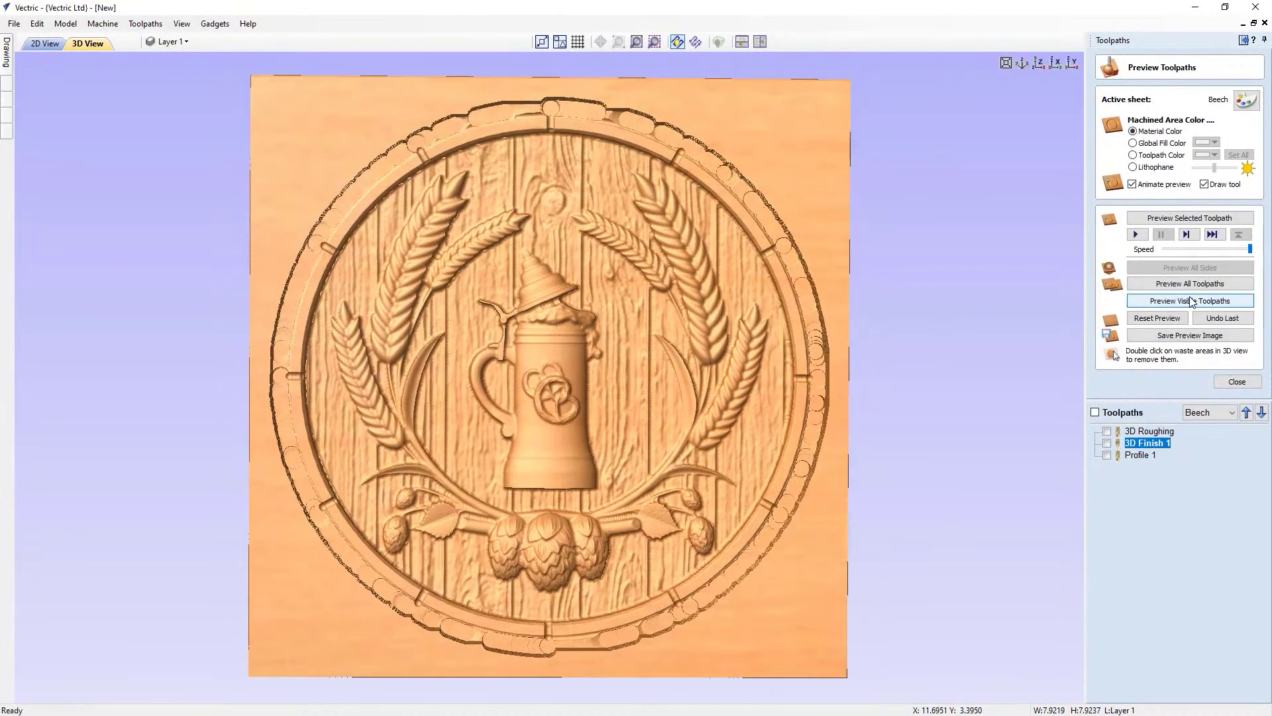
pyautogui.moveTo(573, 398); pyautogui.dragTo(603, 162)
pyautogui.scroll(6, 645, 382)
pyautogui.scroll(-5, 616, 192)
pyautogui.moveTo(623, 204); pyautogui.dragTo(602, 203)
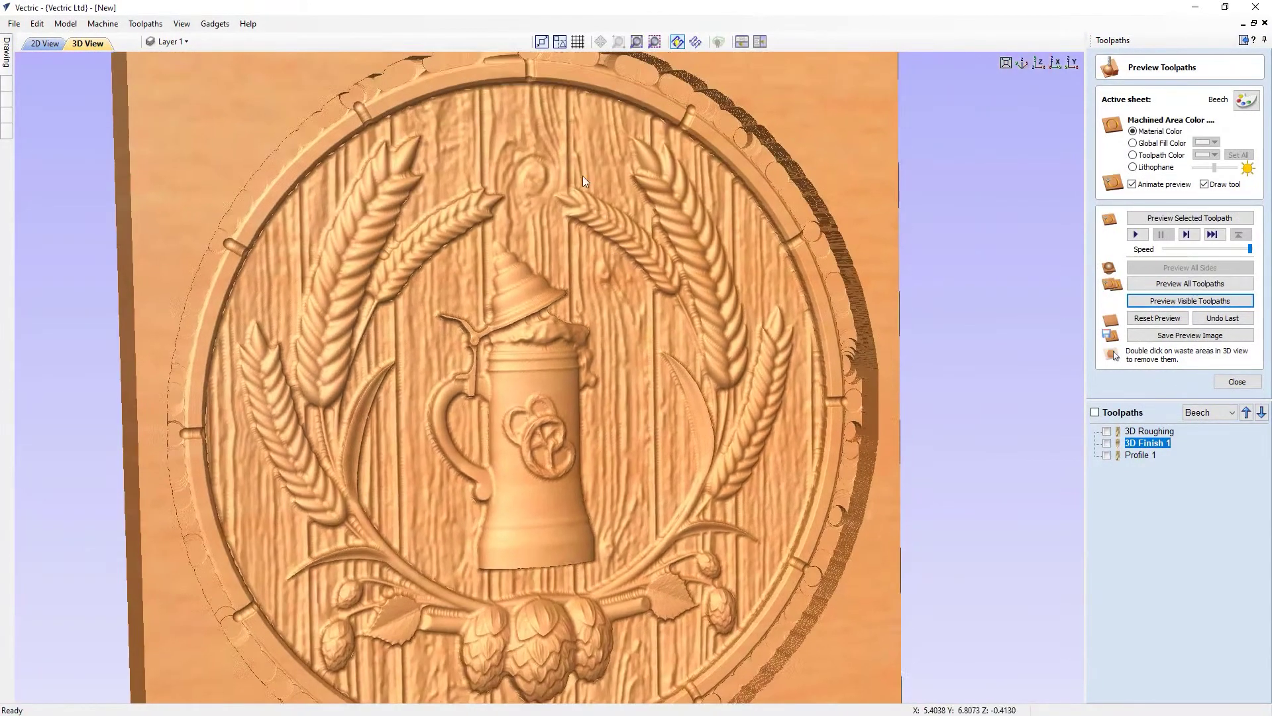
# Step: Inspect the carved Beech barrel from other angles and end the toolpath preview
pyautogui.moveTo(439, 252); pyautogui.dragTo(447, 213)
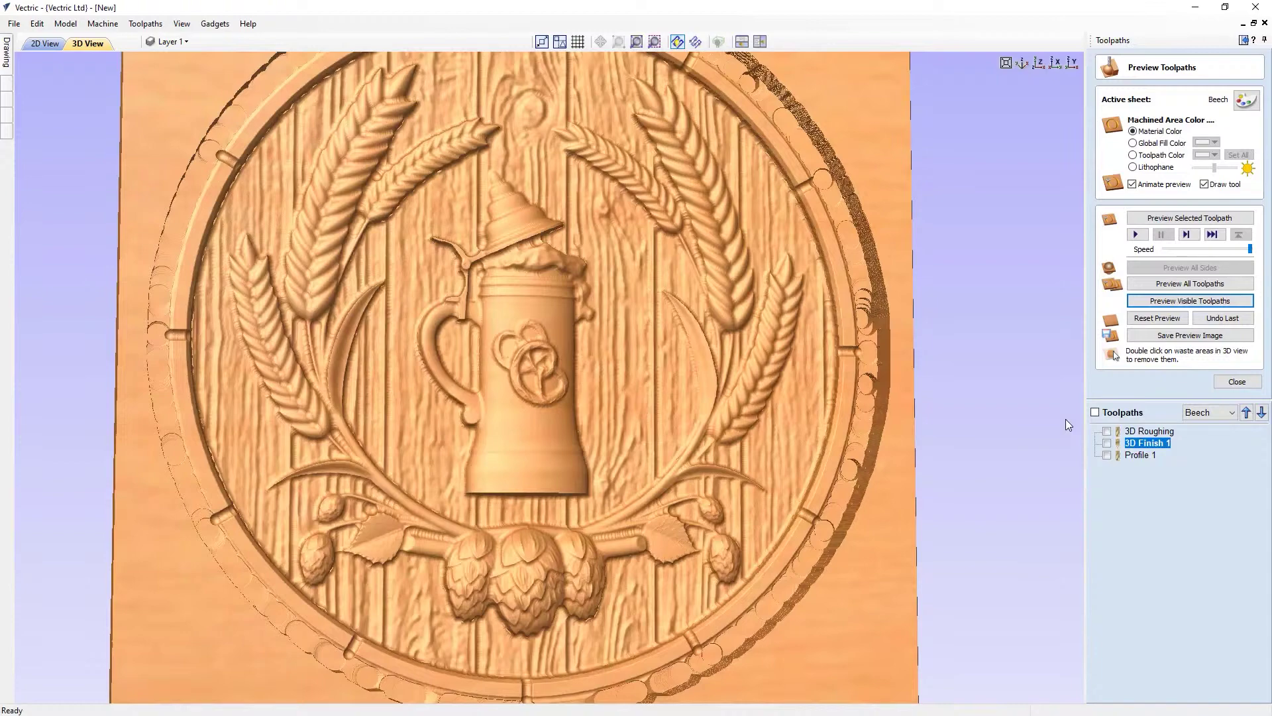
pyautogui.moveTo(559, 343); pyautogui.dragTo(499, 340)
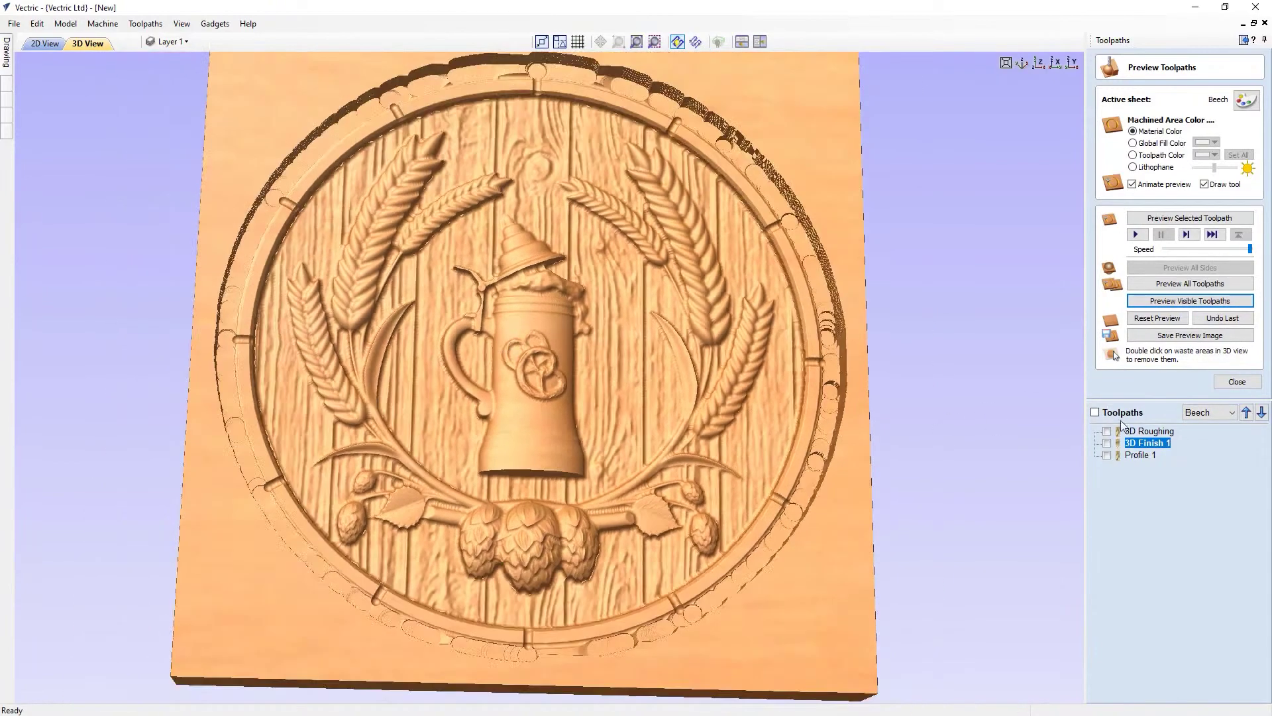
pyautogui.click(1227, 383)
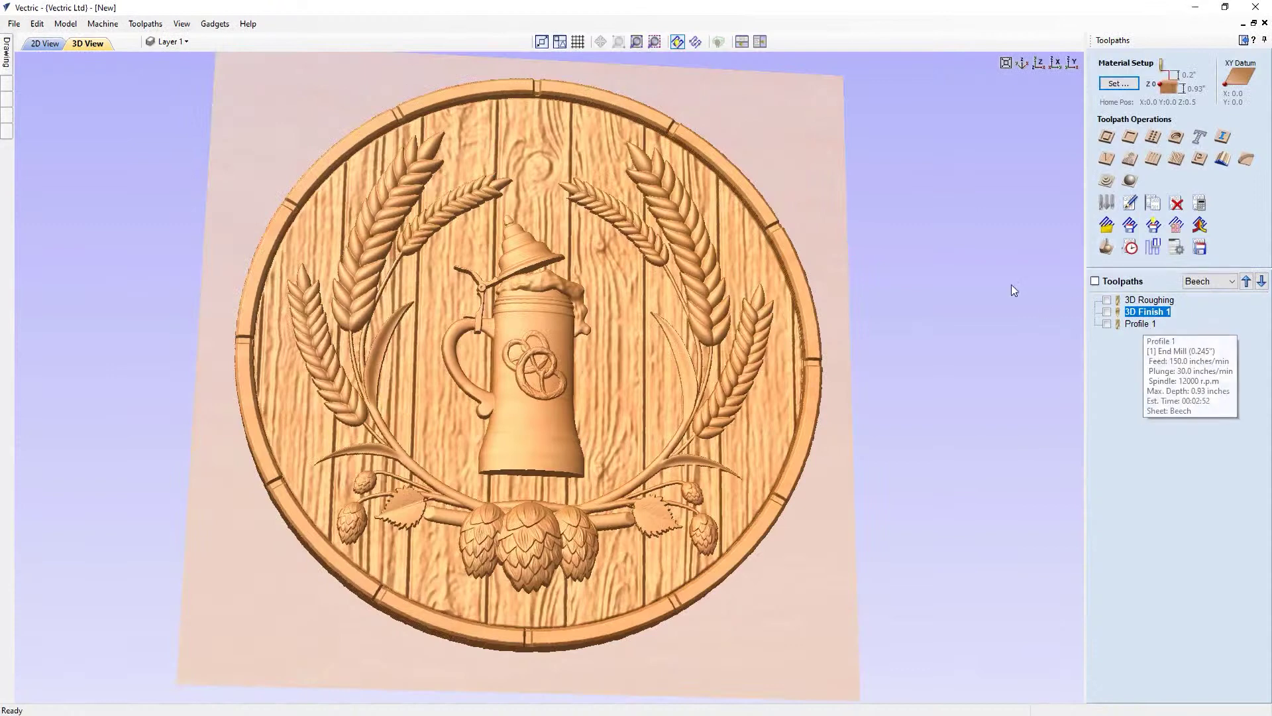
# Step: Review Profile 1's cut depth and tab thickness, check its tab positions in the 2D view, and recalculate the toolpath
pyautogui.doubleClick(1140, 324)
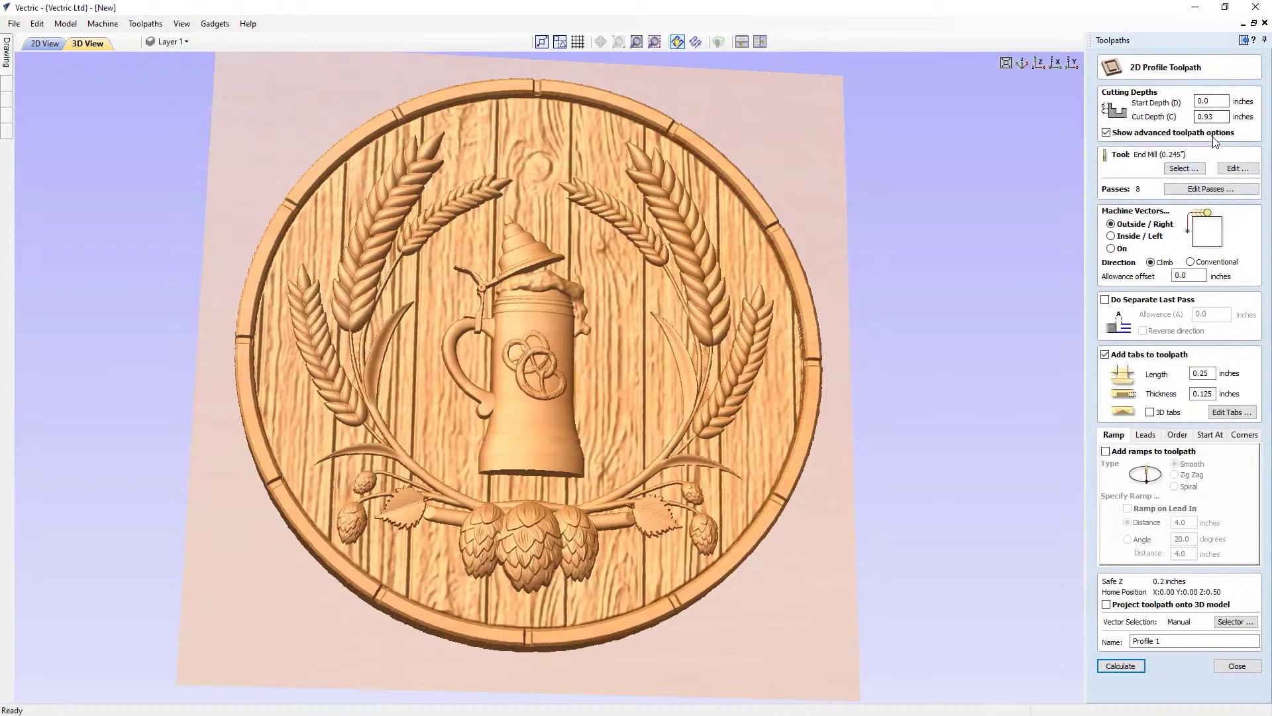
pyautogui.click(1200, 117)
pyautogui.click(45, 43)
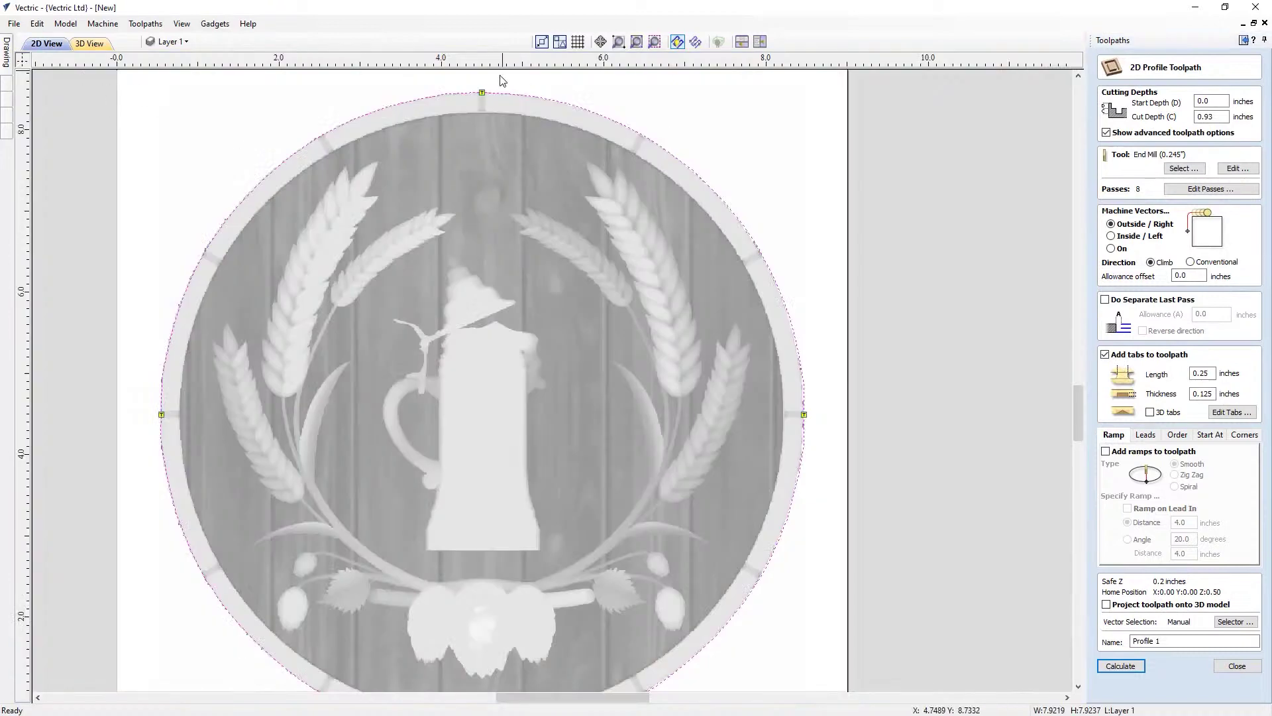
pyautogui.click(1200, 394)
pyautogui.click(1135, 668)
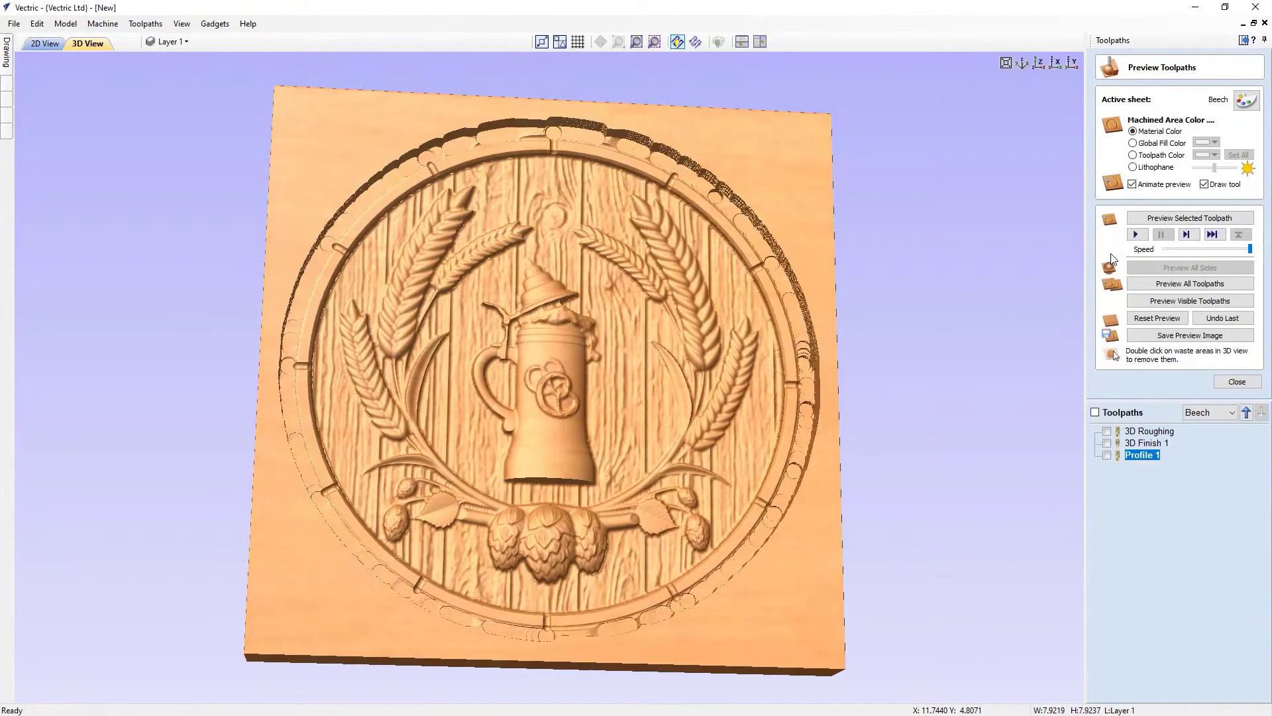
# Step: Preview the Profile 1 cutout on the Beech sheet, inspect it from several angles, and end the preview
pyautogui.click(1186, 301)
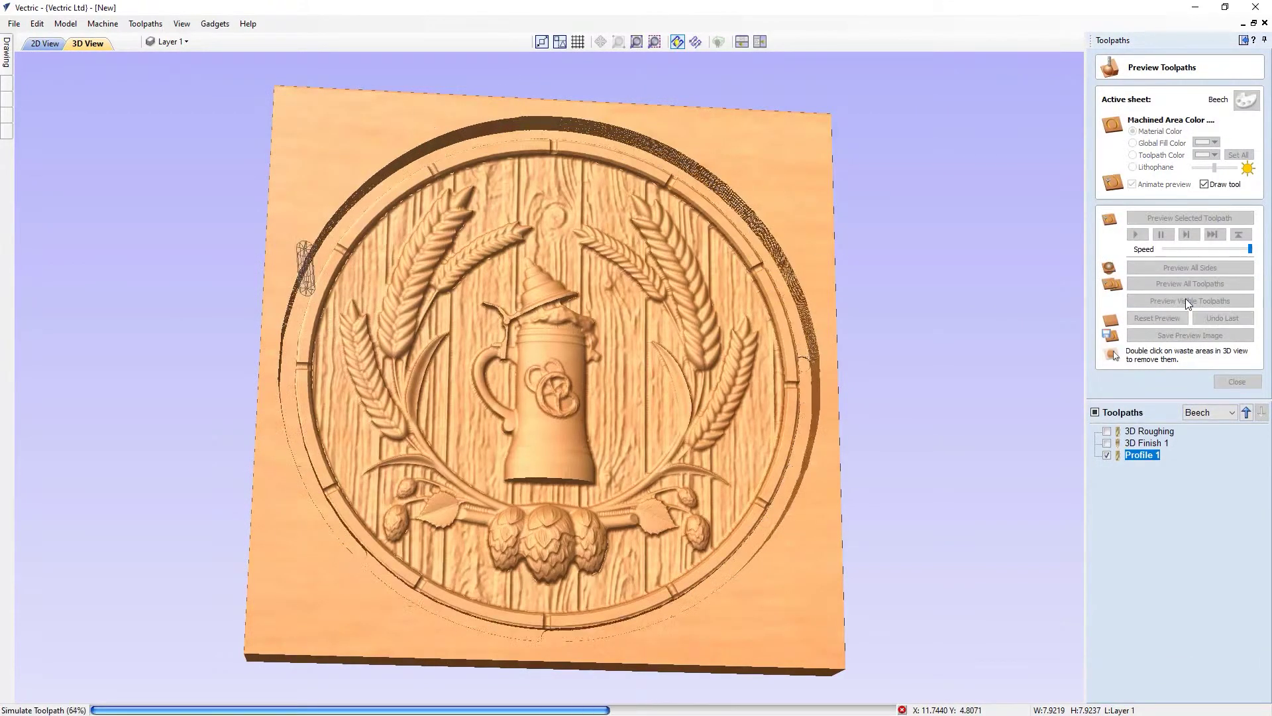
pyautogui.moveTo(499, 309); pyautogui.dragTo(515, 137)
pyautogui.moveTo(341, 261); pyautogui.dragTo(562, 561)
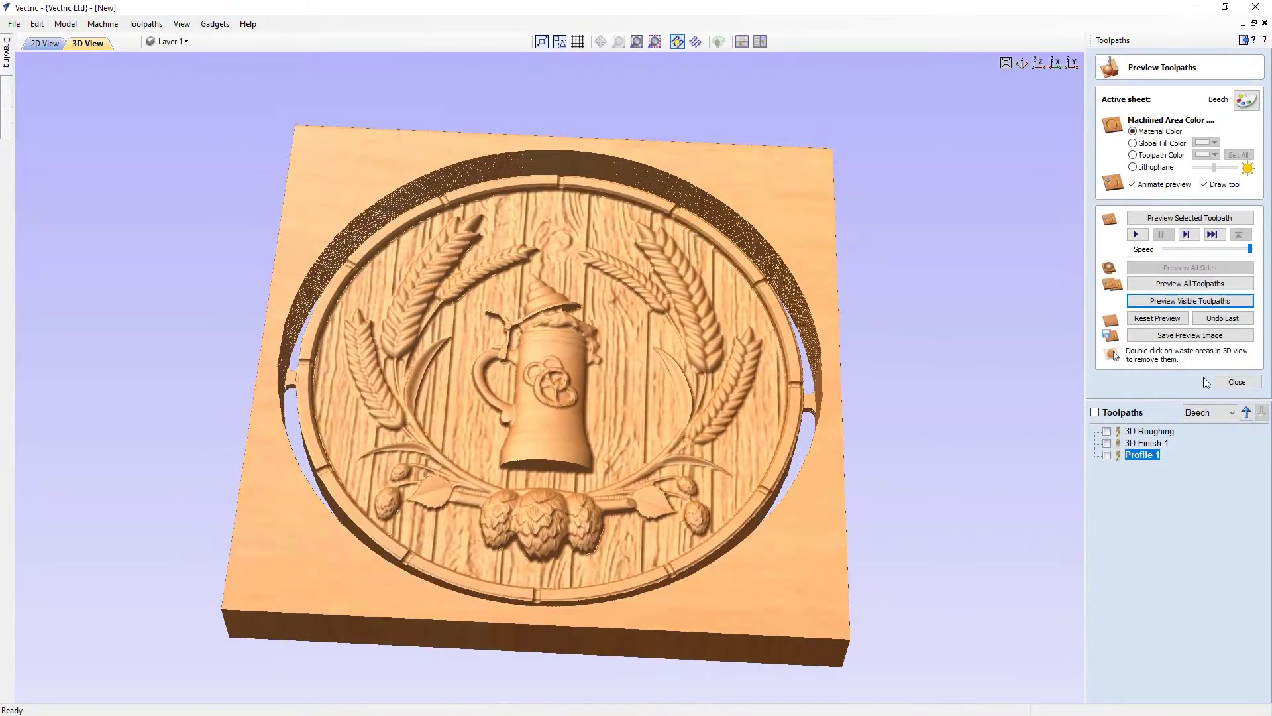
pyautogui.click(1228, 382)
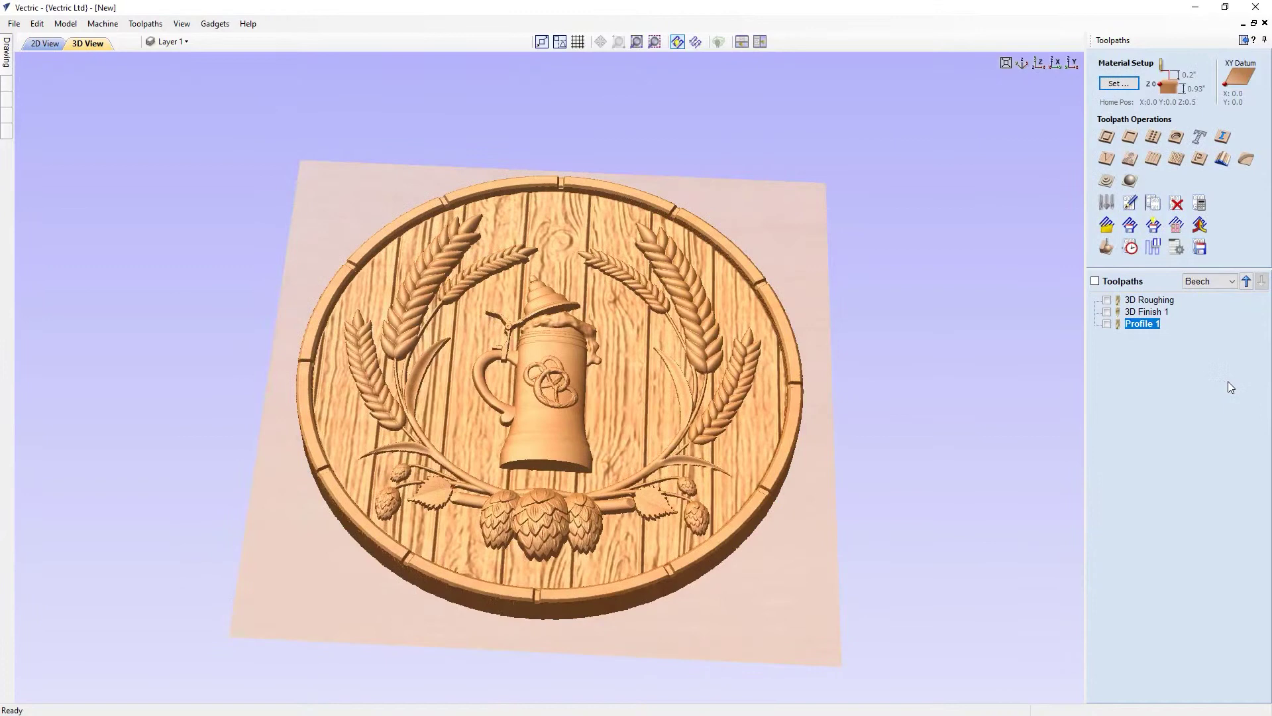
pyautogui.moveTo(628, 391); pyautogui.dragTo(670, 555)
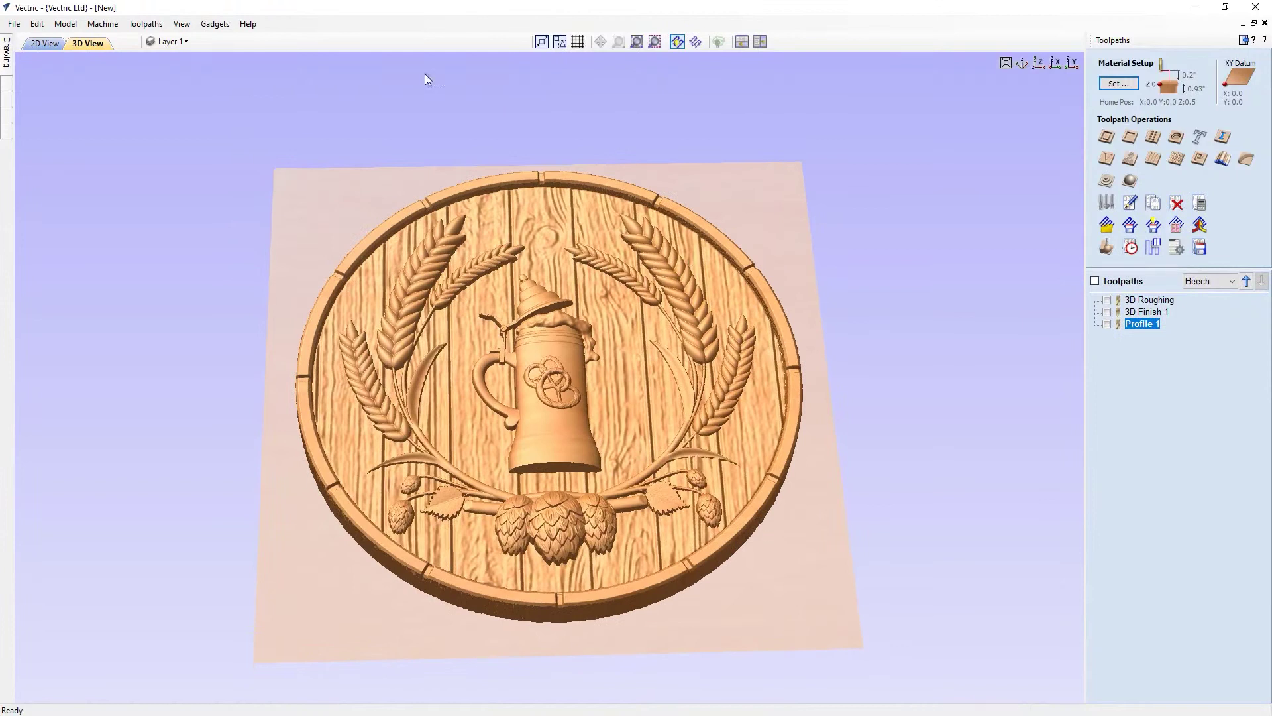
# Step: Switch the toolpath list to the Pine sheet and show its vectors in the 2D view
pyautogui.click(1199, 283)
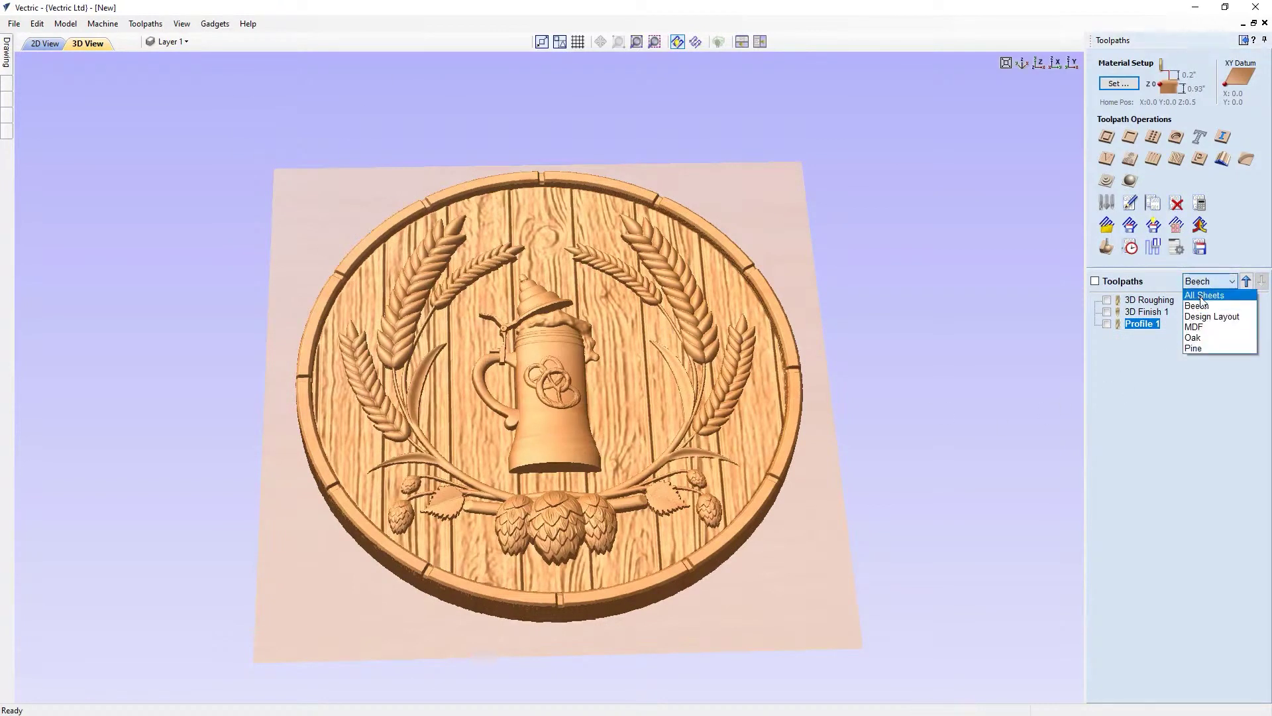
pyautogui.click(1194, 348)
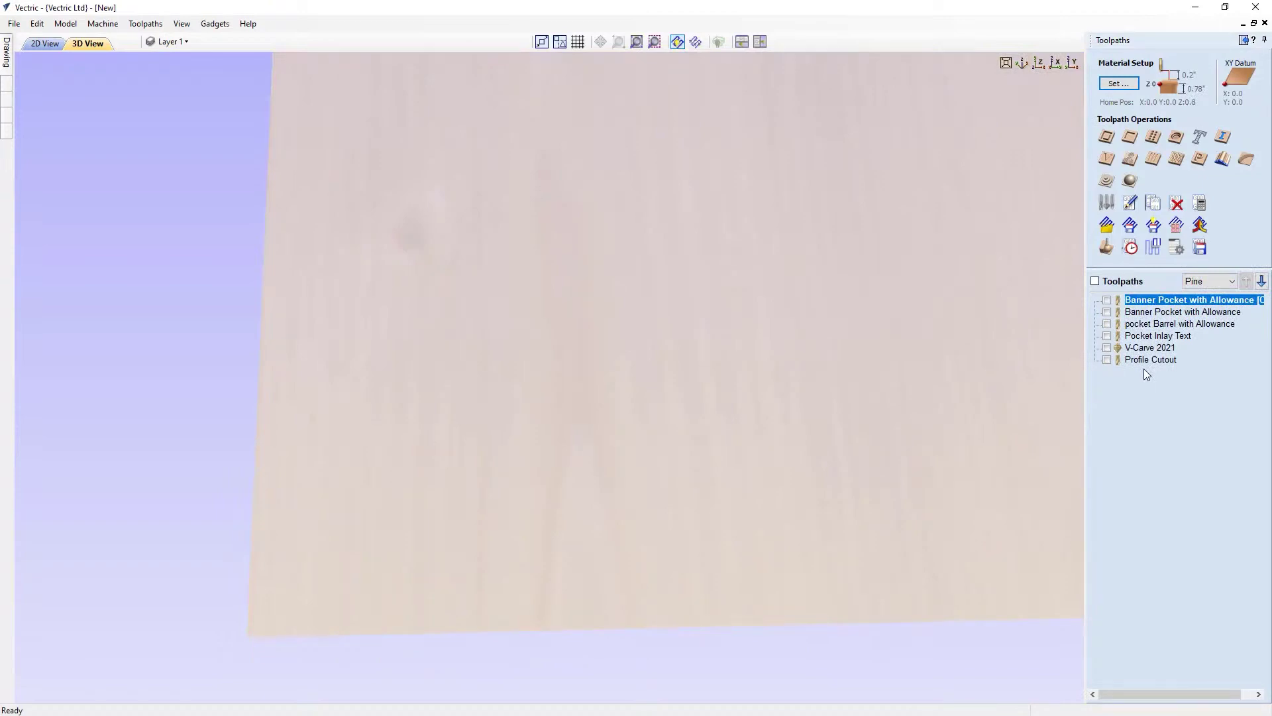
pyautogui.click(47, 44)
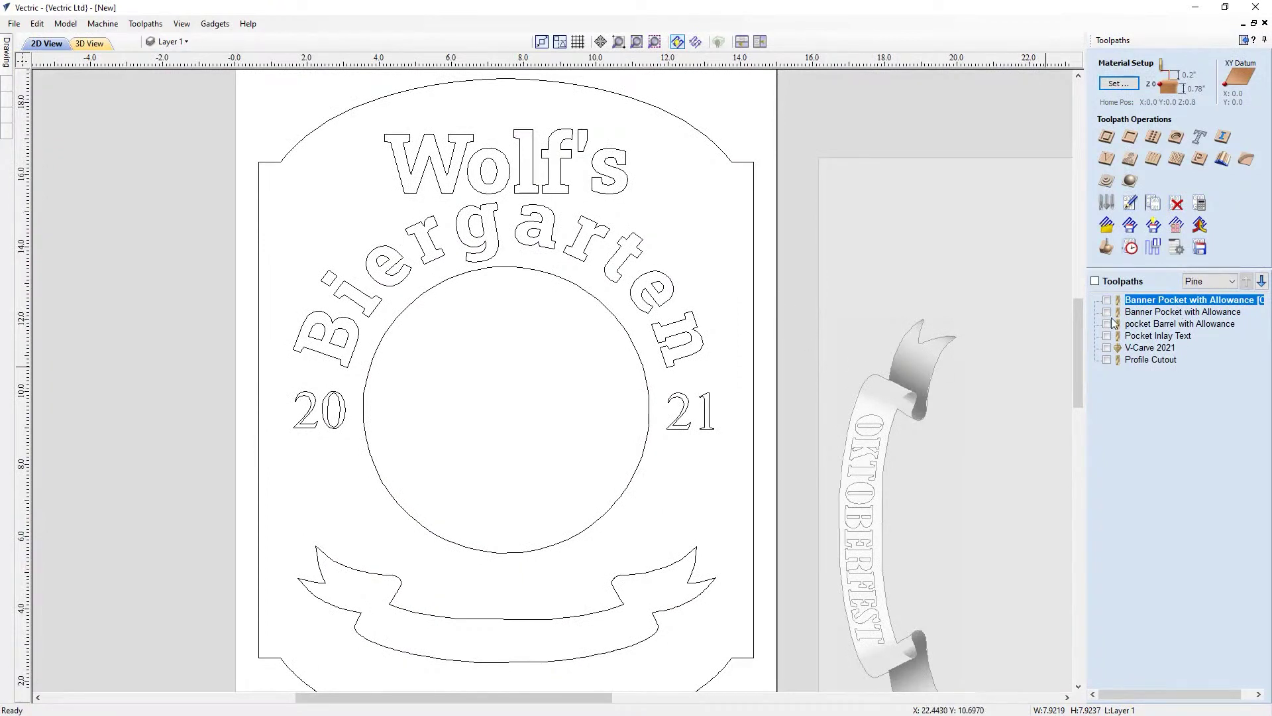
# Step: Examine the Pocket Inlay Text toolpath's pocket allowance and look closely at its lettering vectors
pyautogui.doubleClick(1153, 335)
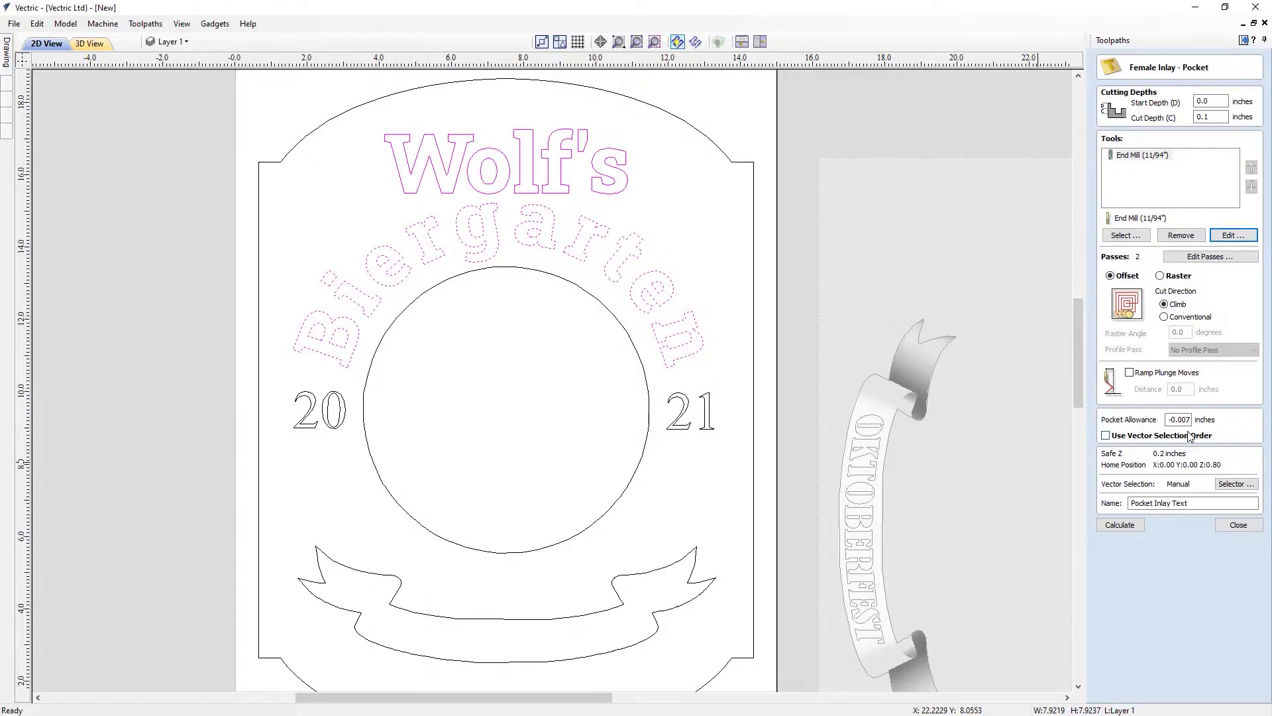
pyautogui.doubleClick(1185, 421)
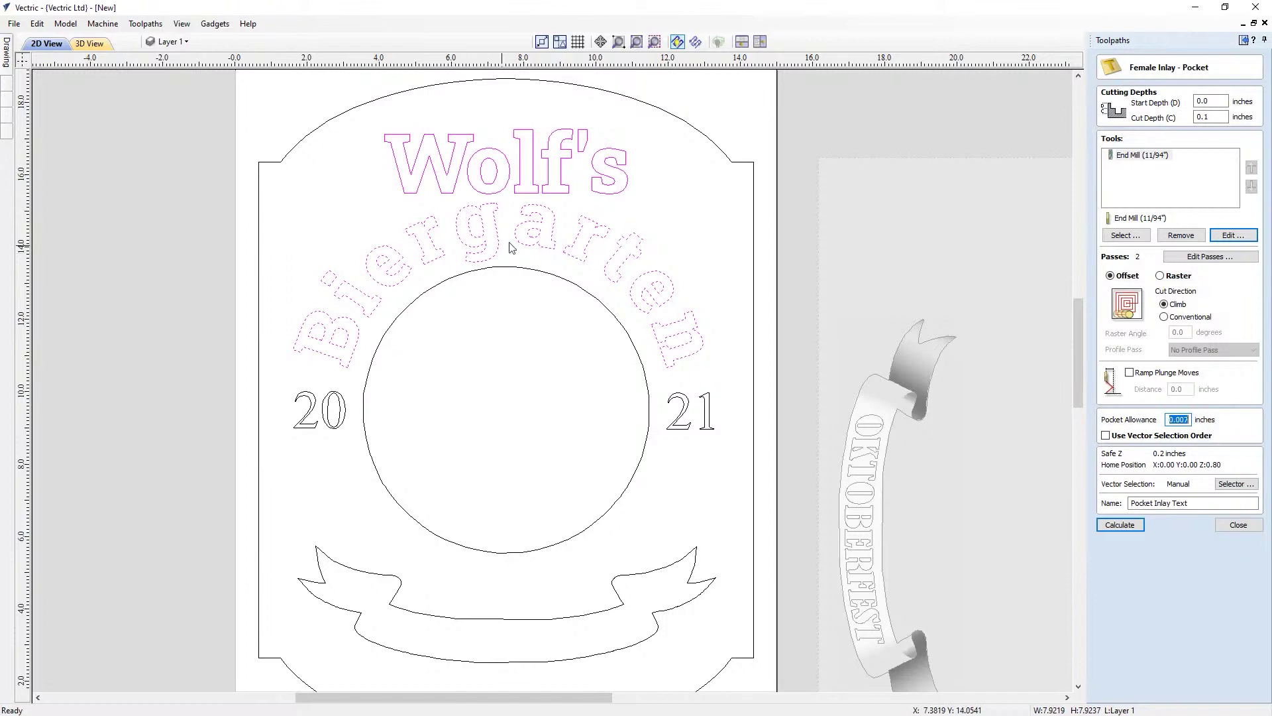
pyautogui.scroll(2, 487, 249)
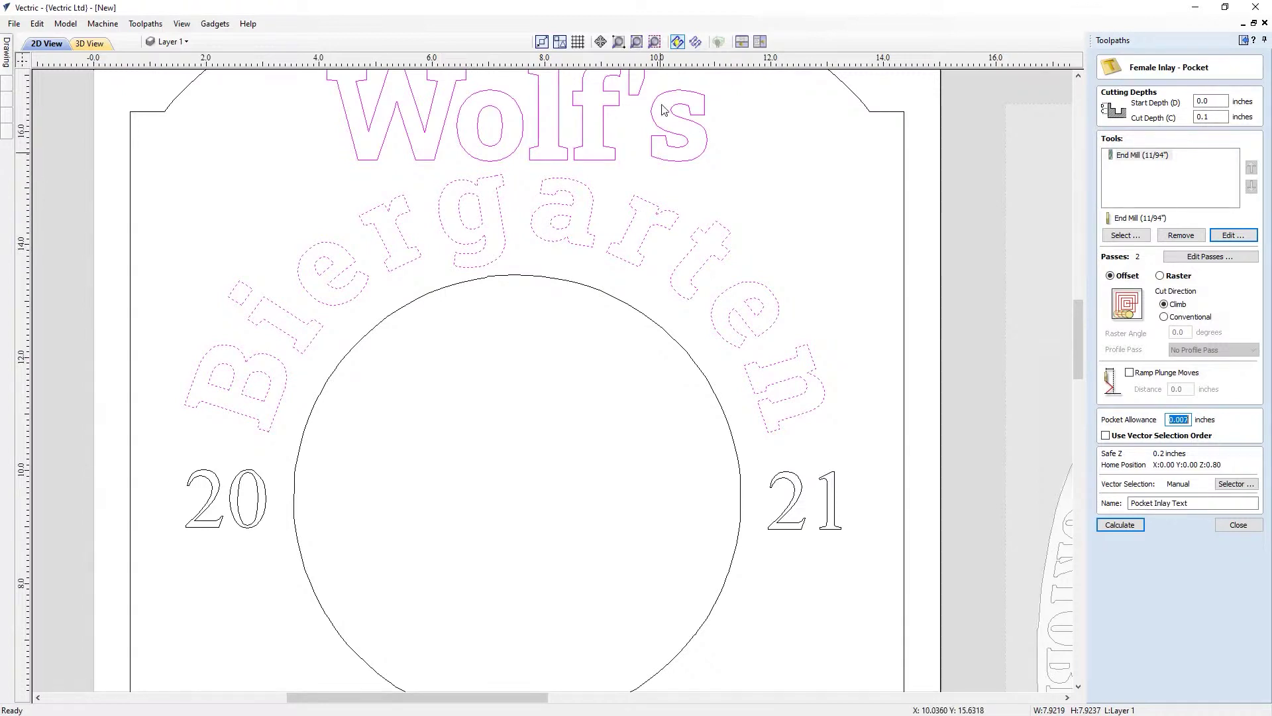
# Step: Turn on the solid 2D toolpath display, show Pocket Inlay Text, and compare its cut area with the letter outlines
pyautogui.click(694, 42)
pyautogui.click(1238, 524)
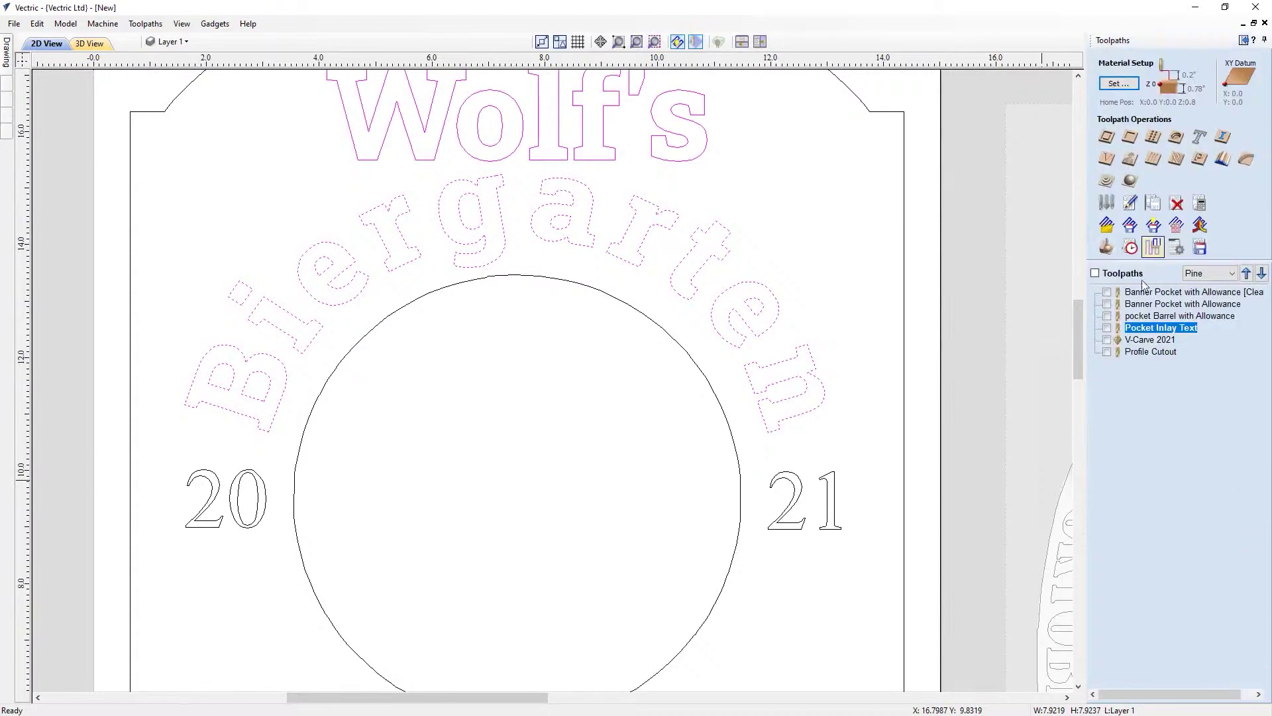
pyautogui.click(1107, 328)
pyautogui.scroll(3, 642, 217)
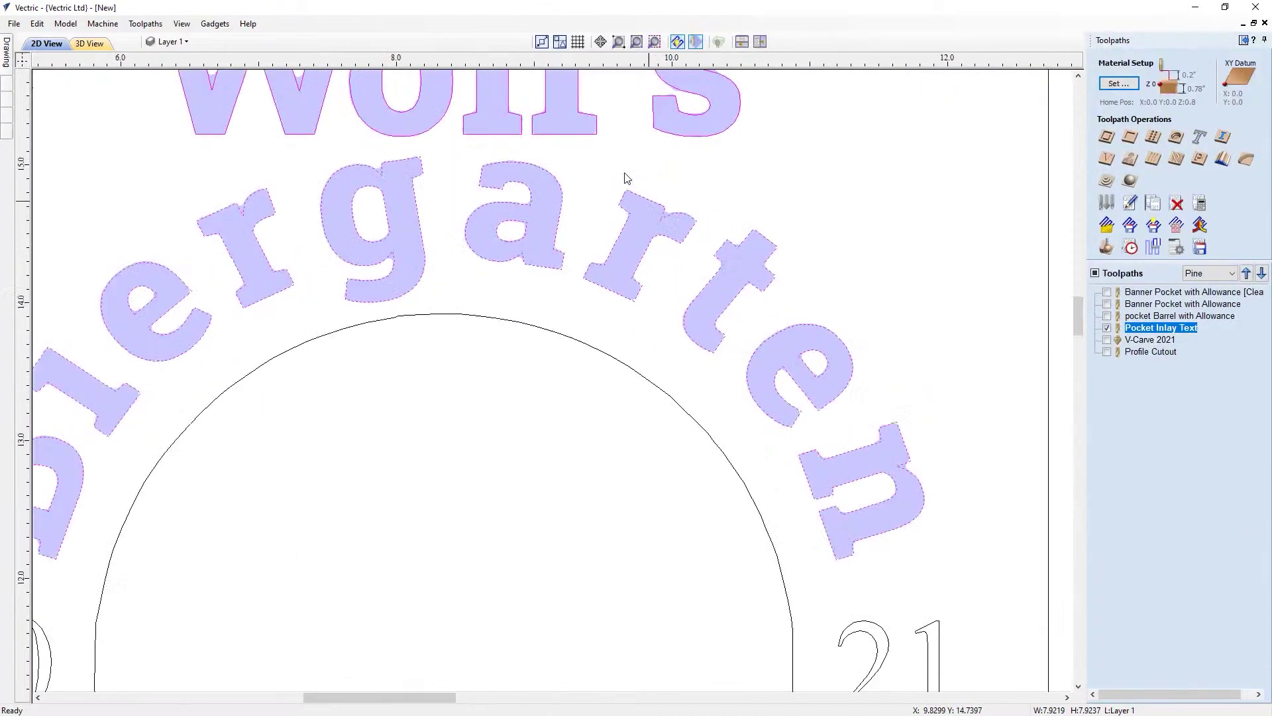
pyautogui.scroll(5, 457, 226)
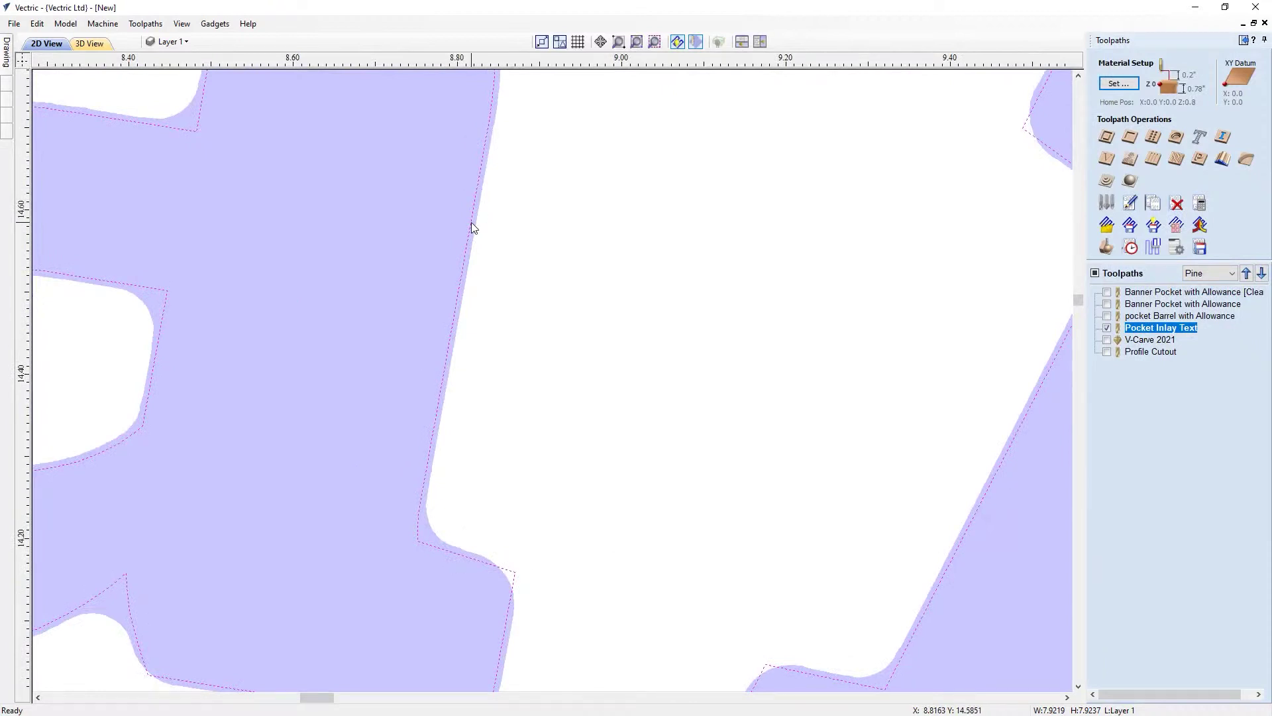
pyautogui.scroll(-3, 396, 244)
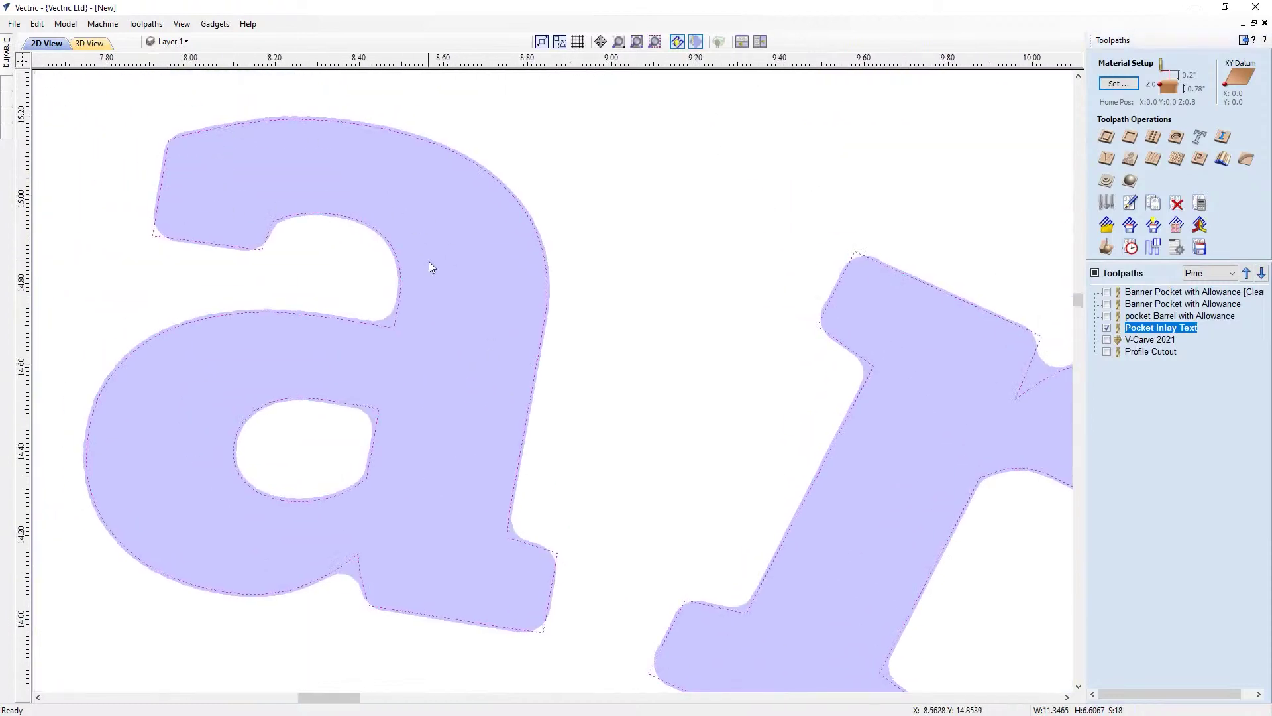
pyautogui.scroll(-1, 418, 251)
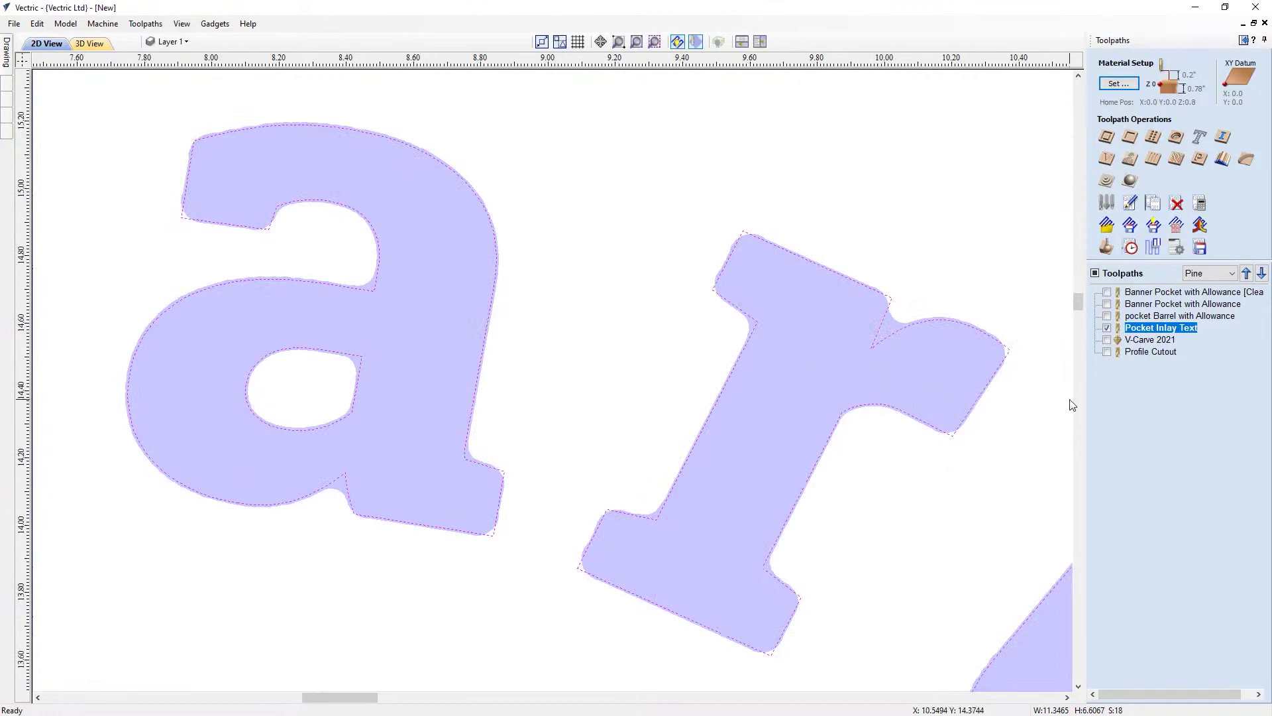
# Step: Recheck the Pocket Inlay Text toolpath's pocket allowance and hide the toolpath in the 2D view
pyautogui.doubleClick(1154, 335)
pyautogui.moveTo(1174, 419); pyautogui.dragTo(1195, 419)
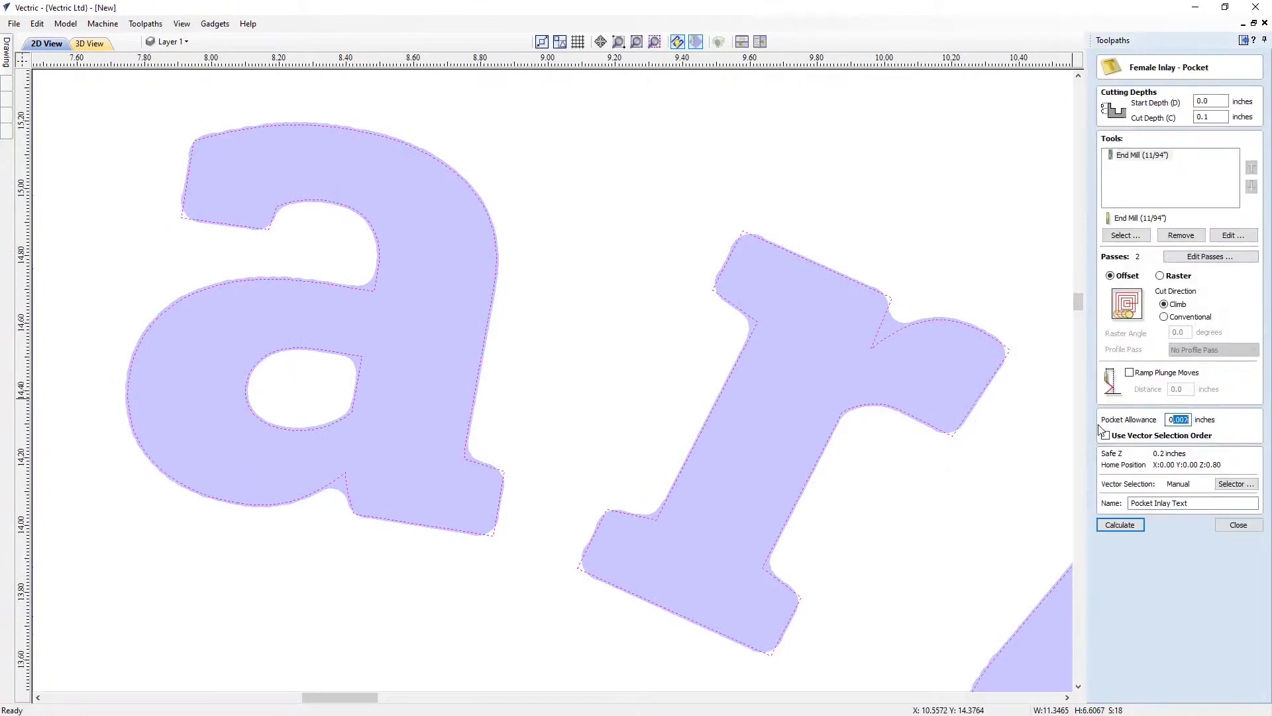
pyautogui.click(1237, 525)
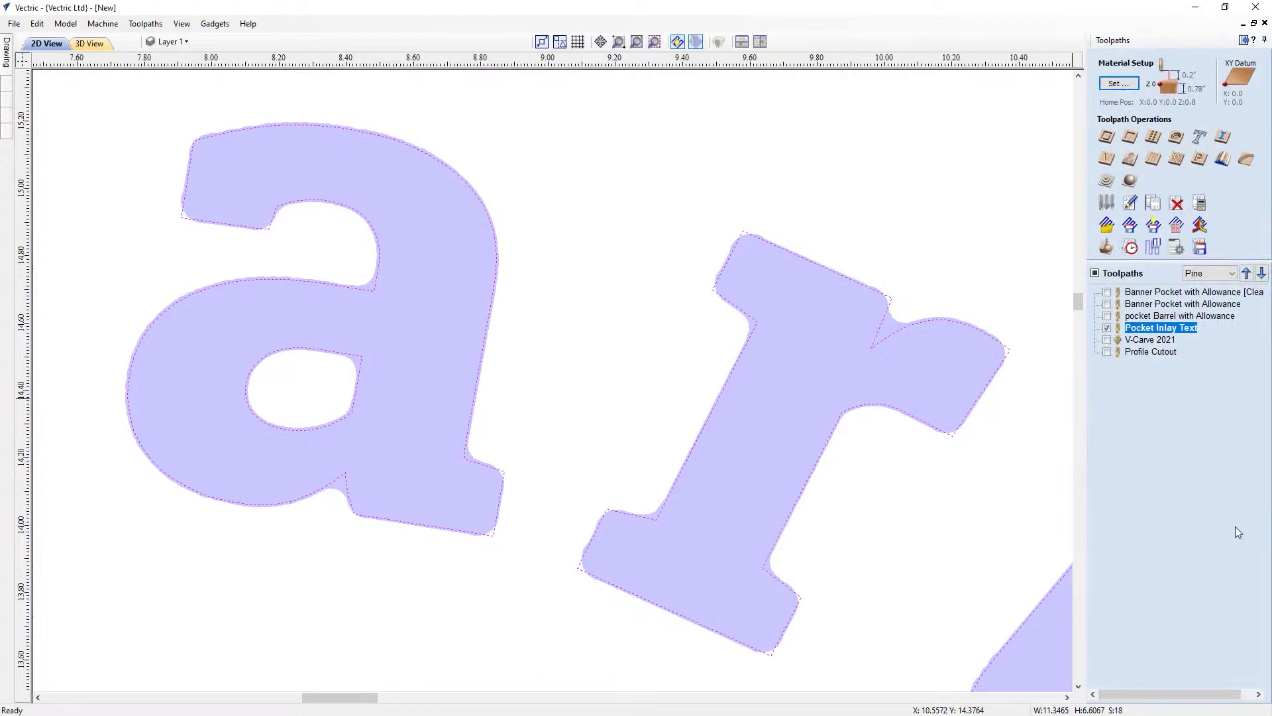
pyautogui.click(1107, 331)
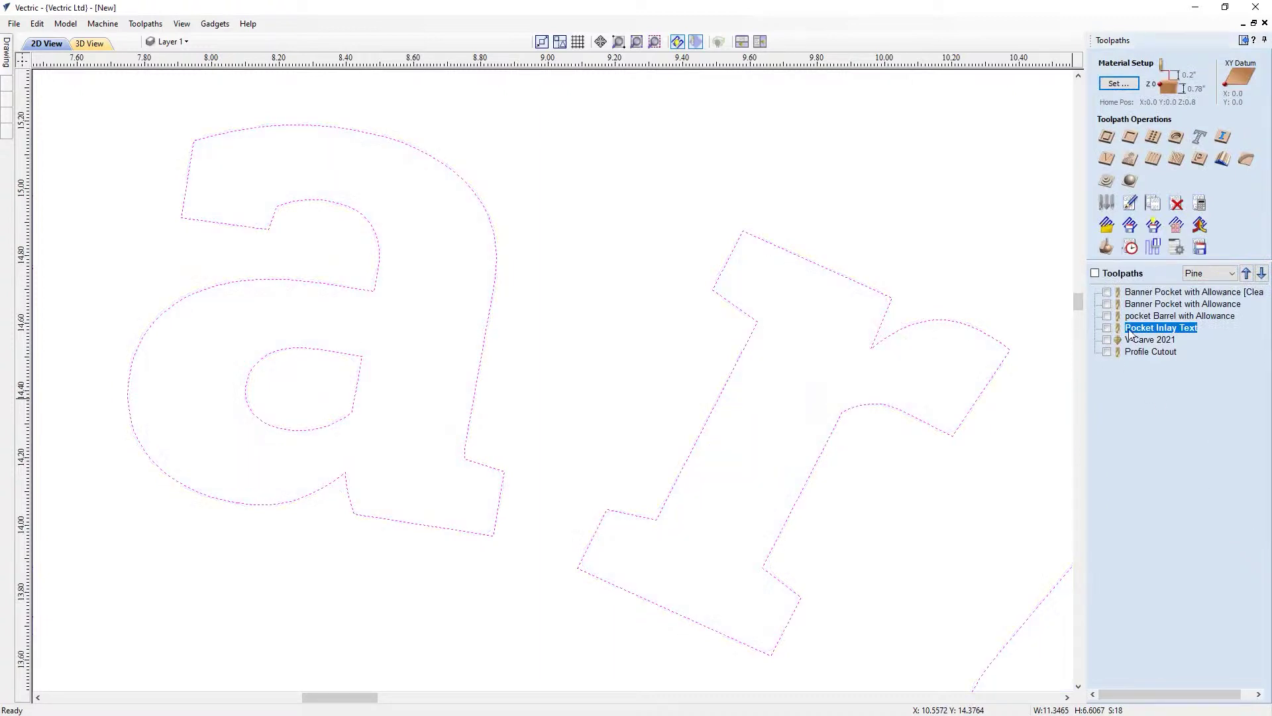
# Step: Examine the cut depth and pocket allowance of the pocket Barrel with Allowance toolpath
pyautogui.scroll(-3, 780, 546)
pyautogui.scroll(-4, 779, 546)
pyautogui.scroll(2, 580, 253)
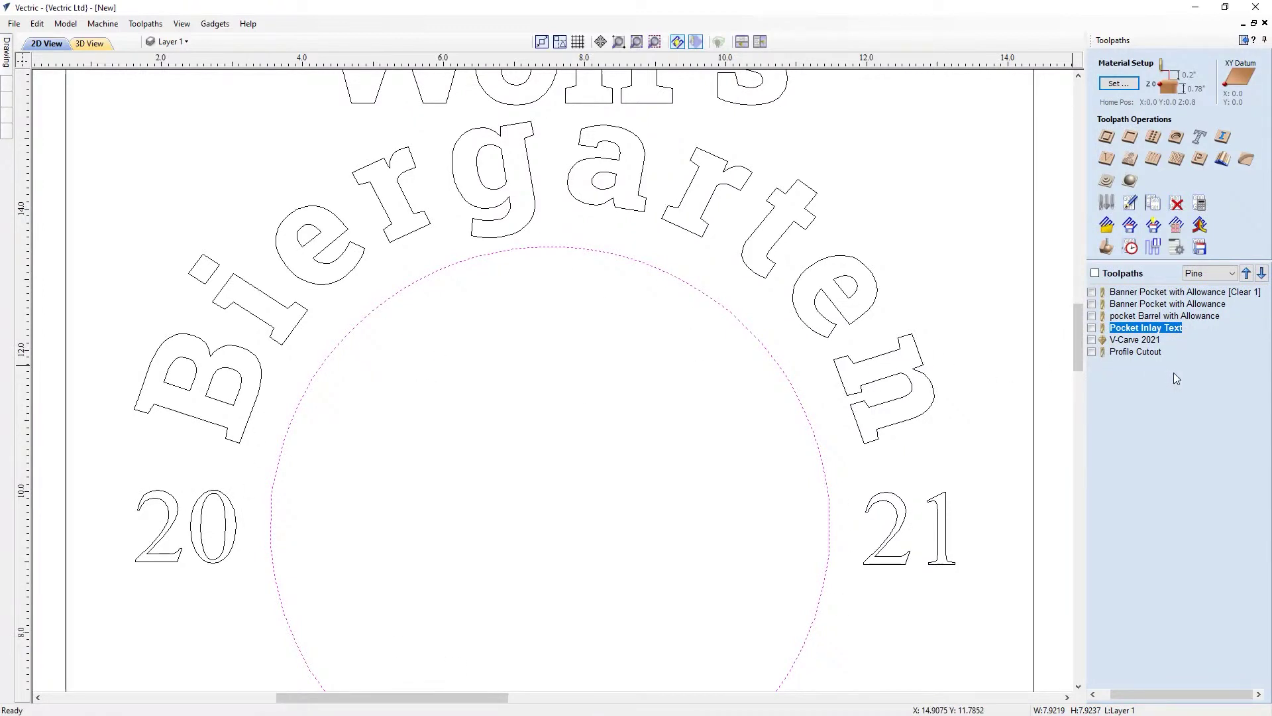
pyautogui.doubleClick(1145, 317)
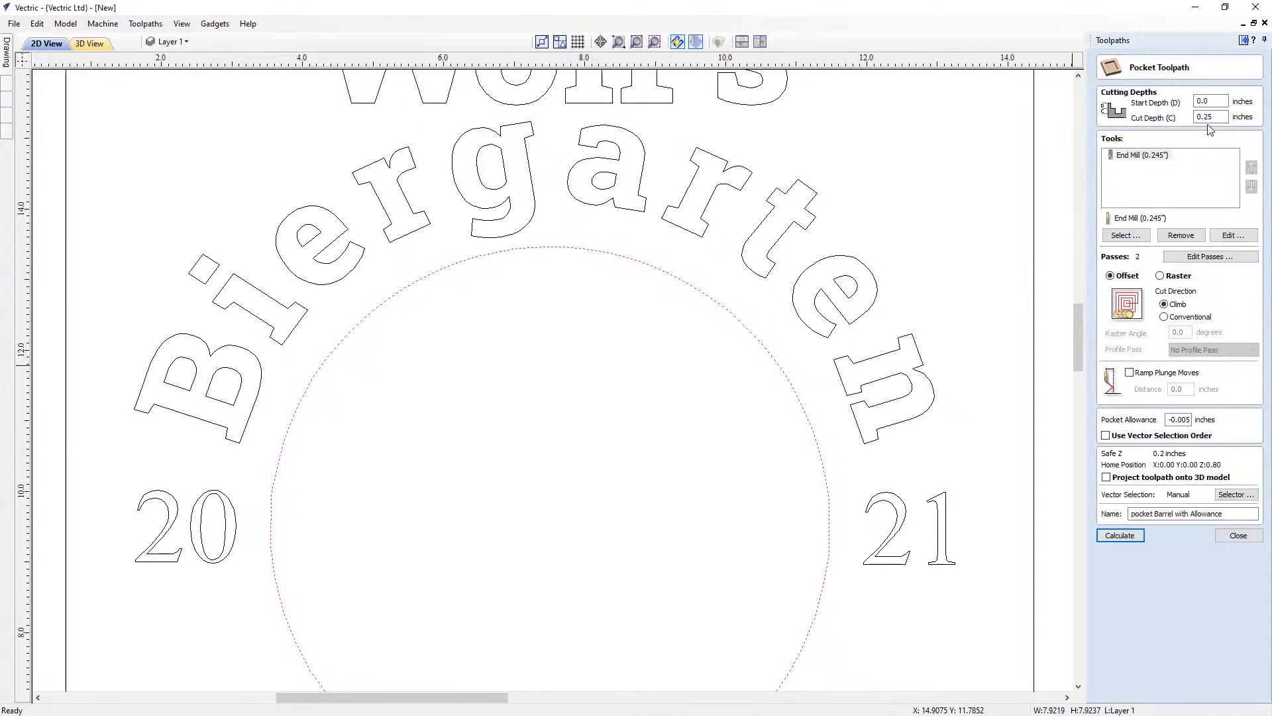
pyautogui.moveTo(1220, 116); pyautogui.dragTo(1202, 117)
pyautogui.moveTo(1169, 419); pyautogui.dragTo(1191, 418)
pyautogui.press('Return')
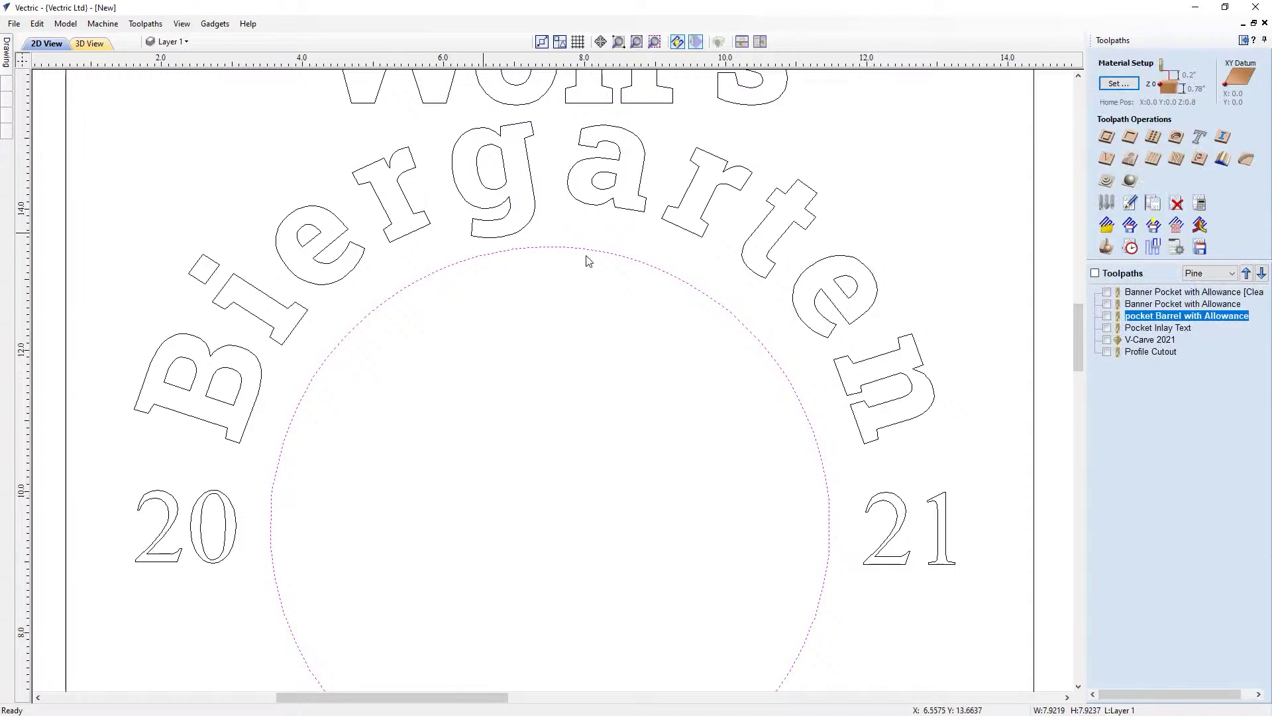
# Step: Examine the Banner Pocket with Allowance toolpath's tools and allowance, and the V-Carve 2021 toolpath's bit settings
pyautogui.scroll(-2, 590, 407)
pyautogui.moveTo(601, 455); pyautogui.dragTo(569, 250, button='middle')
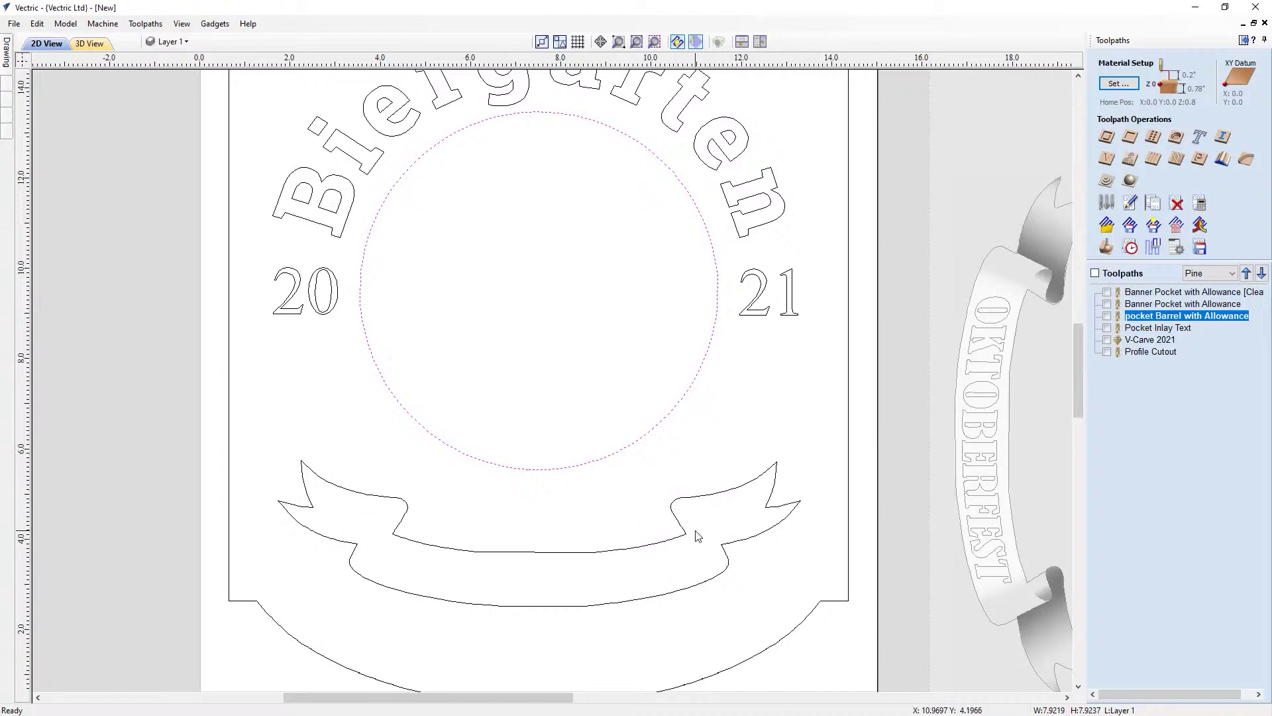
pyautogui.doubleClick(1185, 292)
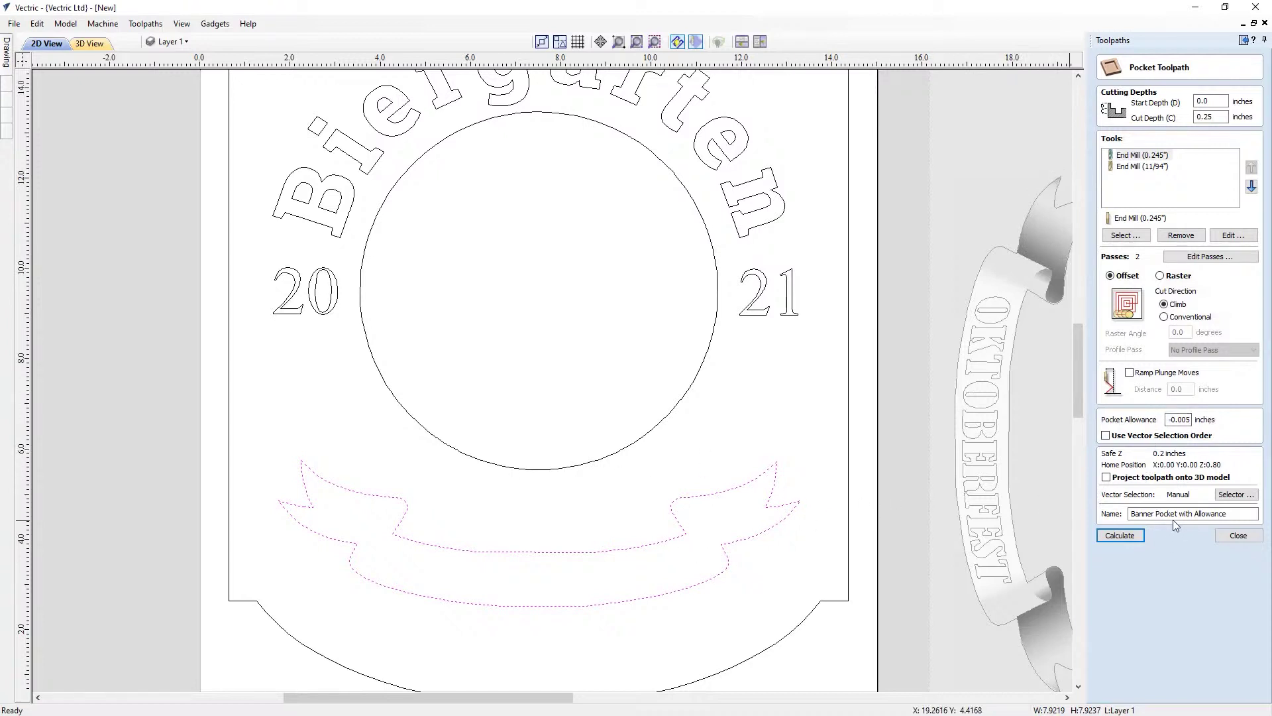
pyautogui.click(1231, 537)
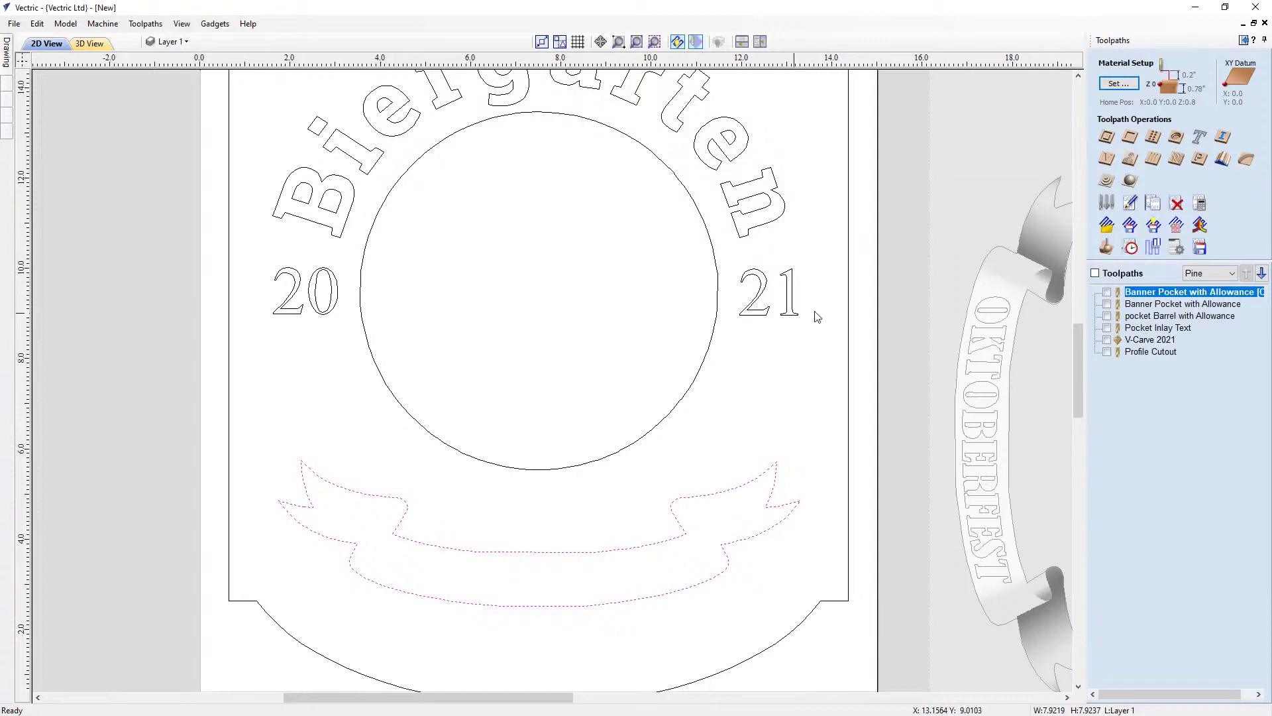
pyautogui.doubleClick(1157, 341)
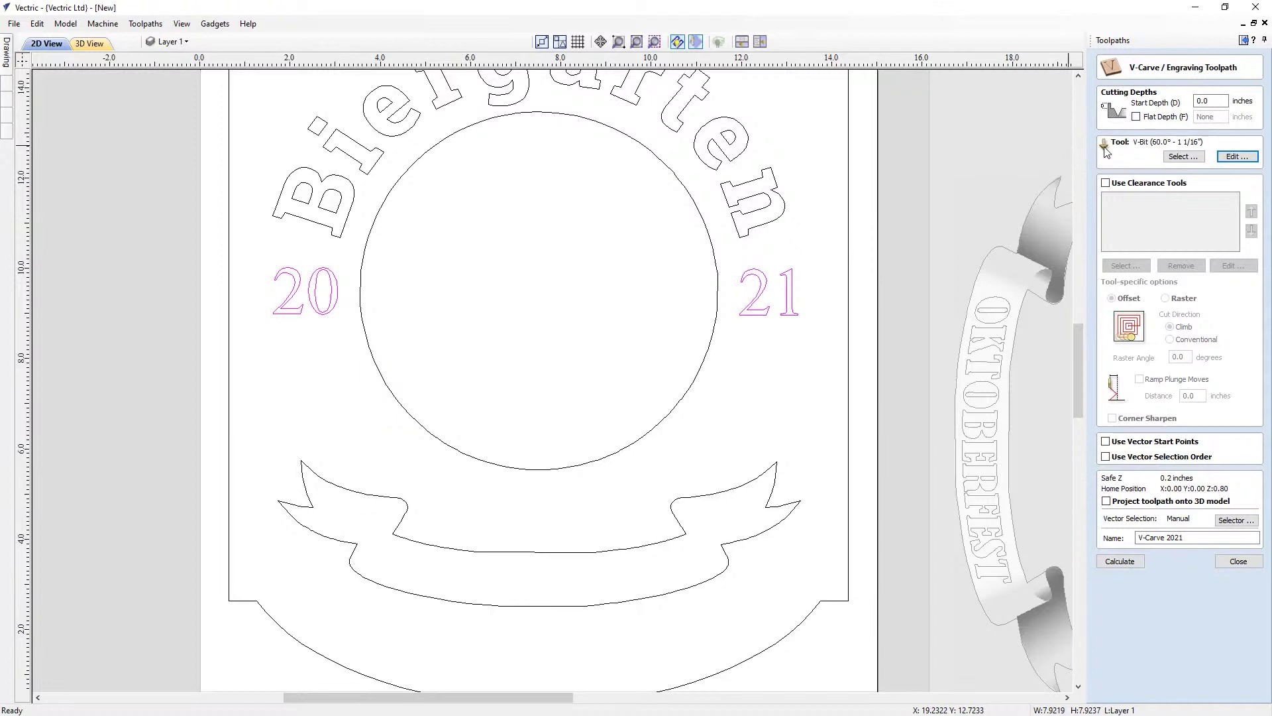
pyautogui.click(1238, 561)
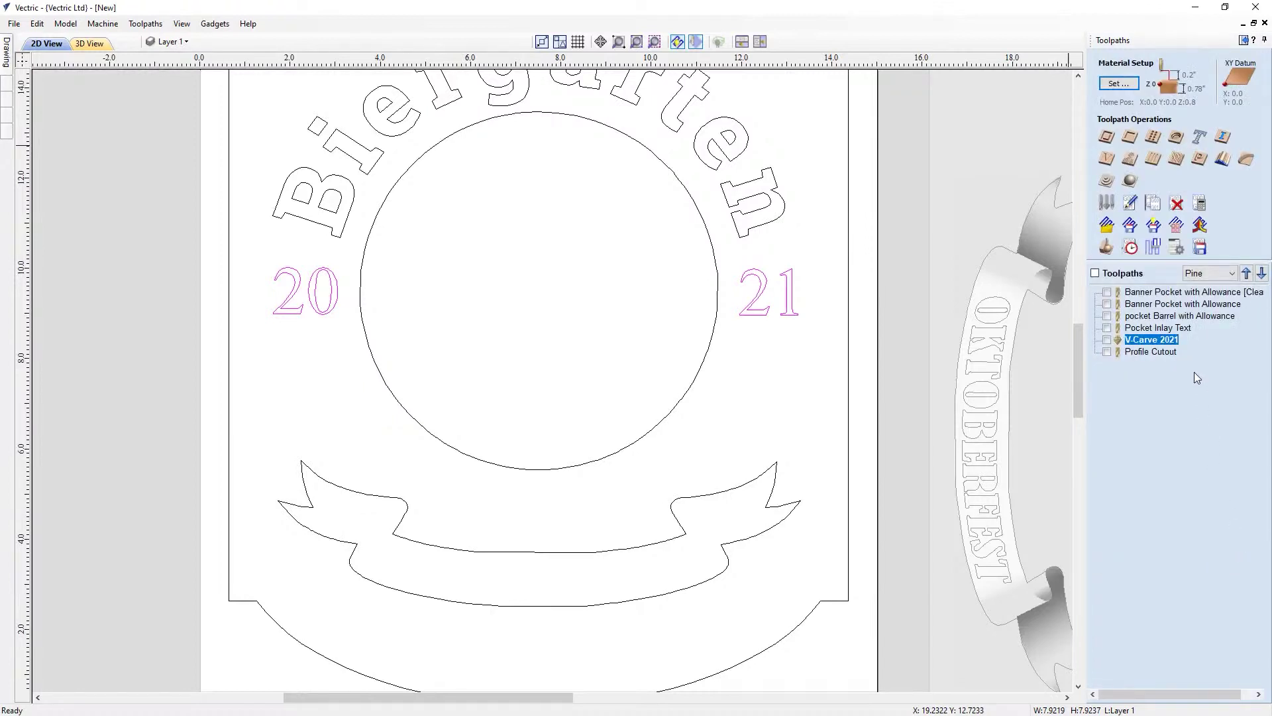
# Step: Examine the Profile Cutout toolpath's settings and tabs around the whole Pine sign outline
pyautogui.doubleClick(1158, 352)
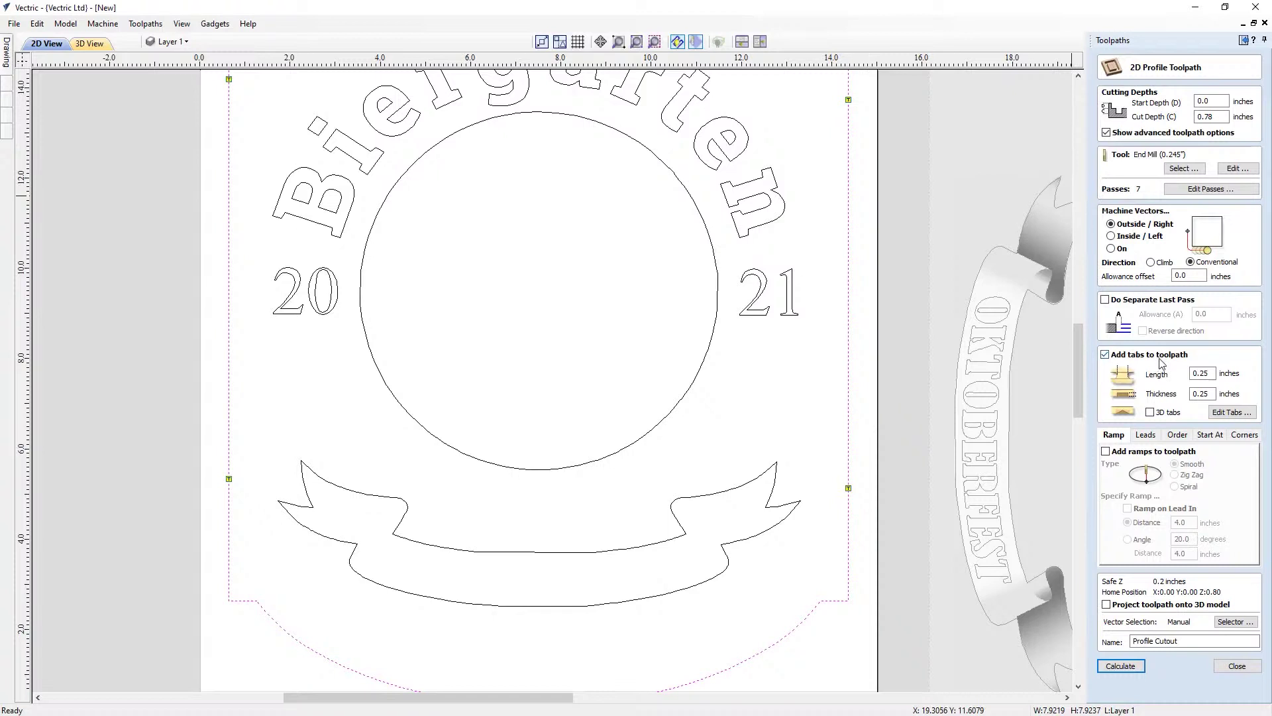
pyautogui.scroll(-3, 815, 233)
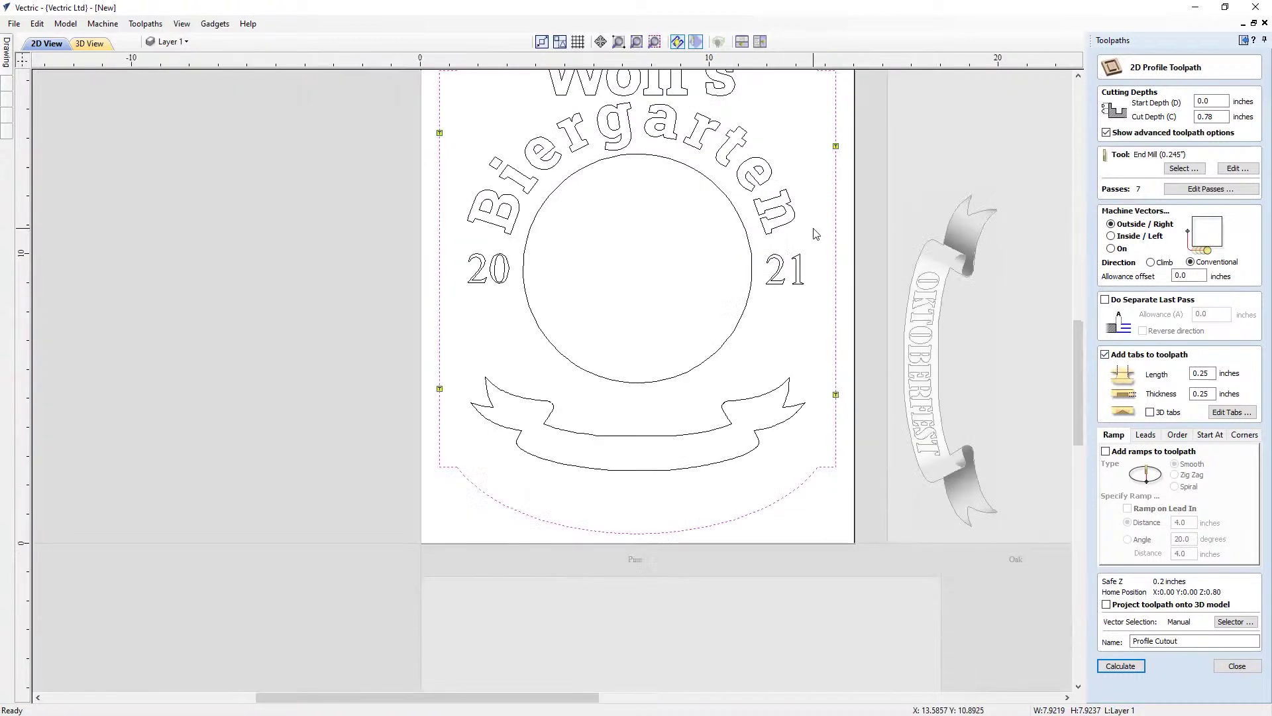
pyautogui.moveTo(815, 233); pyautogui.dragTo(799, 359, button='middle')
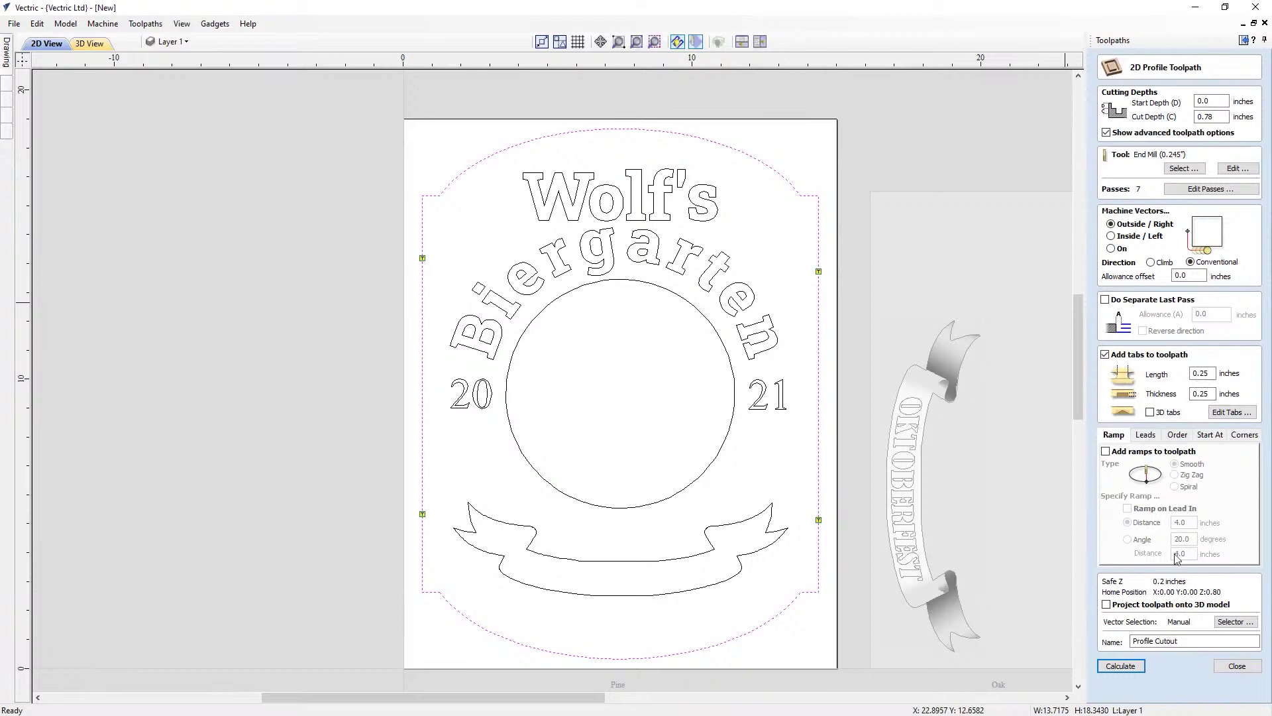
# Step: Close the Profile Cutout settings and preview all toolpaths of the Pine sheet in 3D
pyautogui.click(1234, 666)
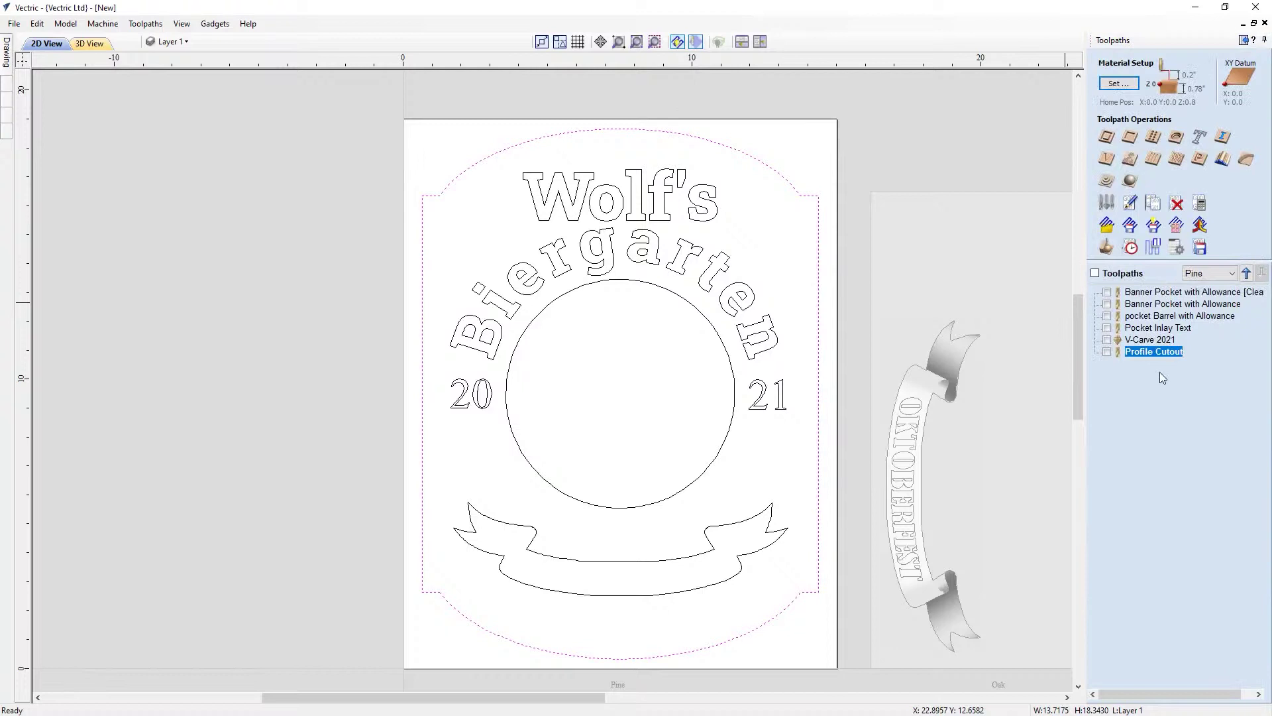
pyautogui.click(1107, 247)
pyautogui.click(1167, 283)
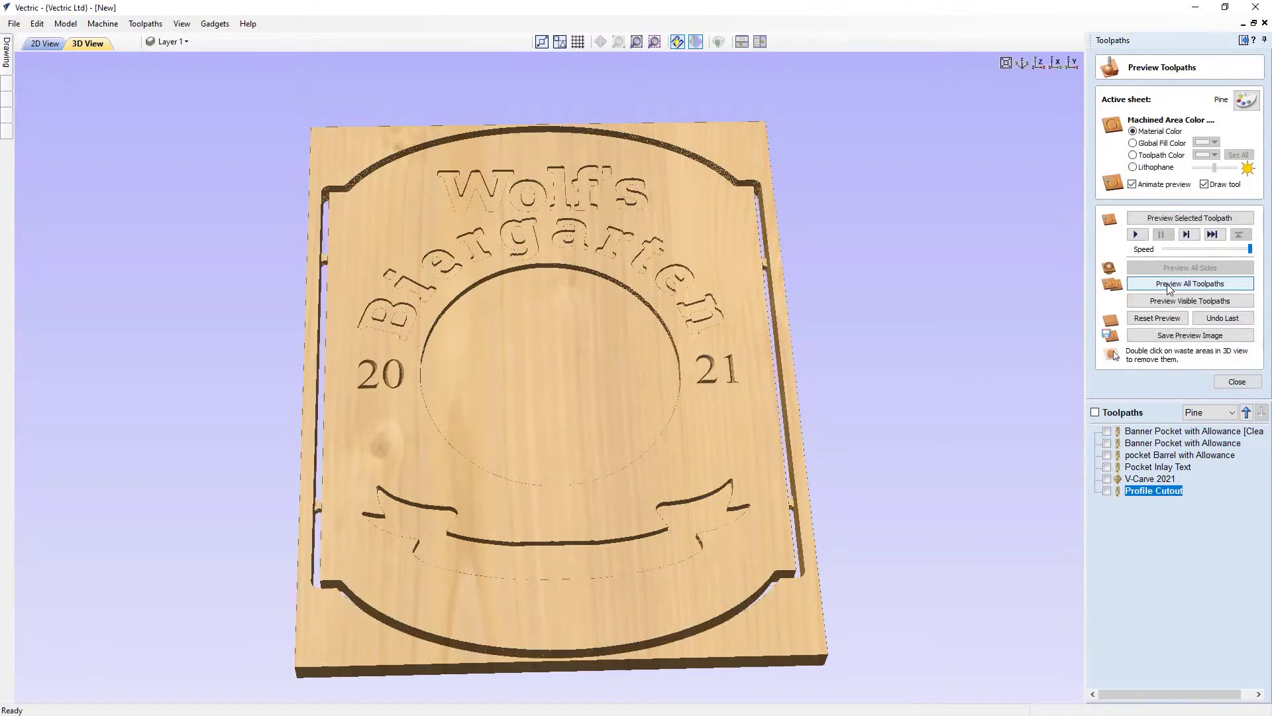
# Step: Examine the simulated Pine backboard's barrel and banner pockets, lettering, year carving and cutout, and leave the preview
pyautogui.moveTo(626, 265); pyautogui.dragTo(678, 367)
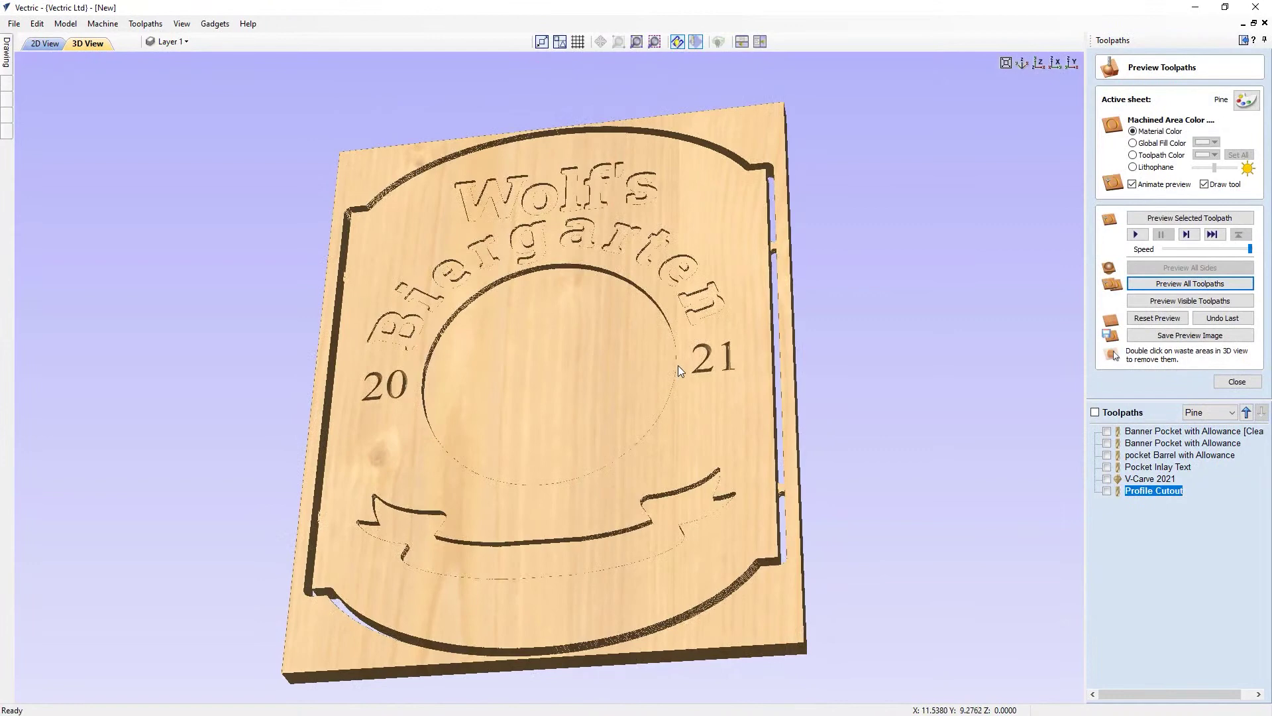
pyautogui.moveTo(678, 364); pyautogui.dragTo(589, 343)
pyautogui.scroll(5, 590, 345)
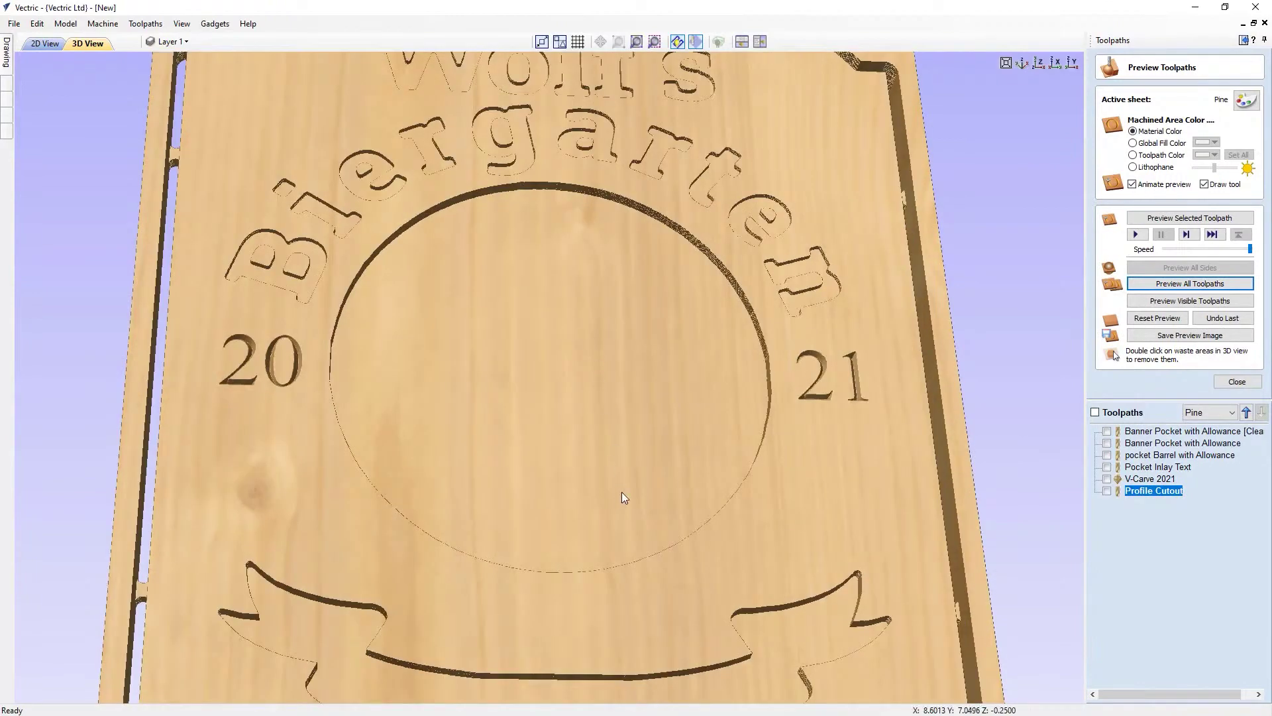
pyautogui.moveTo(619, 507); pyautogui.dragTo(630, 403, button='middle')
pyautogui.moveTo(634, 528); pyautogui.dragTo(644, 607)
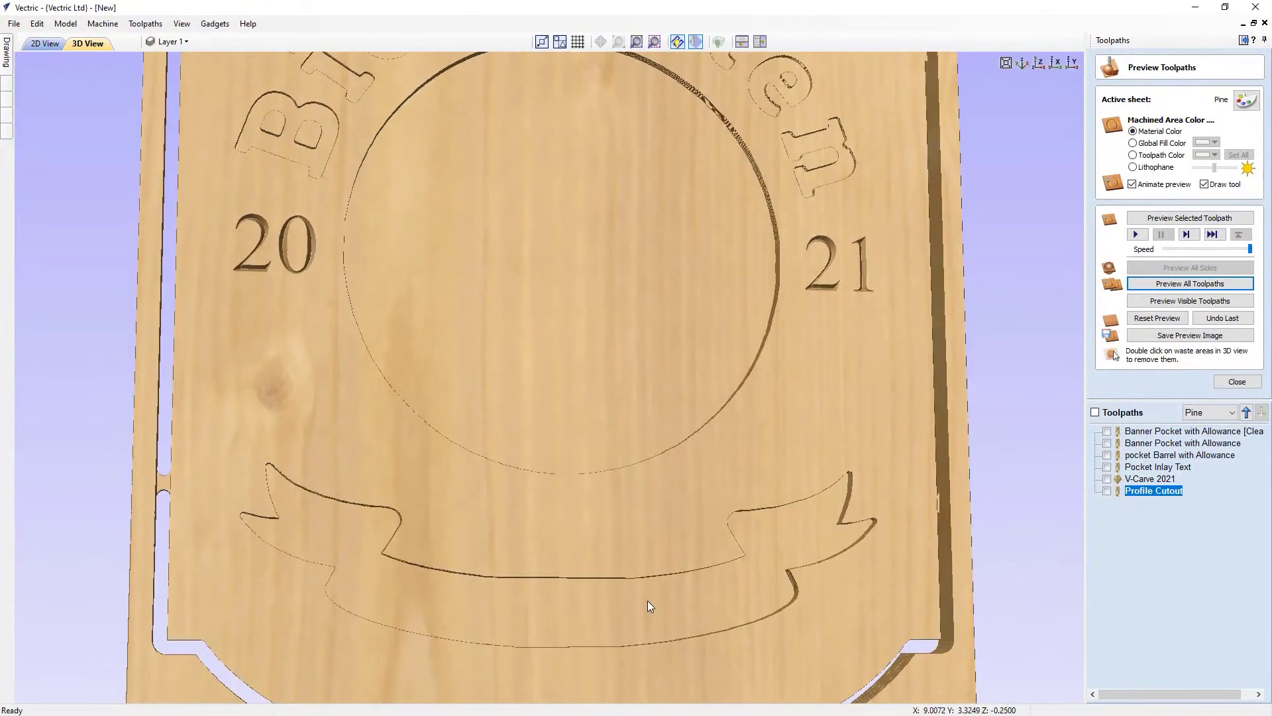
pyautogui.moveTo(236, 418); pyautogui.dragTo(279, 304)
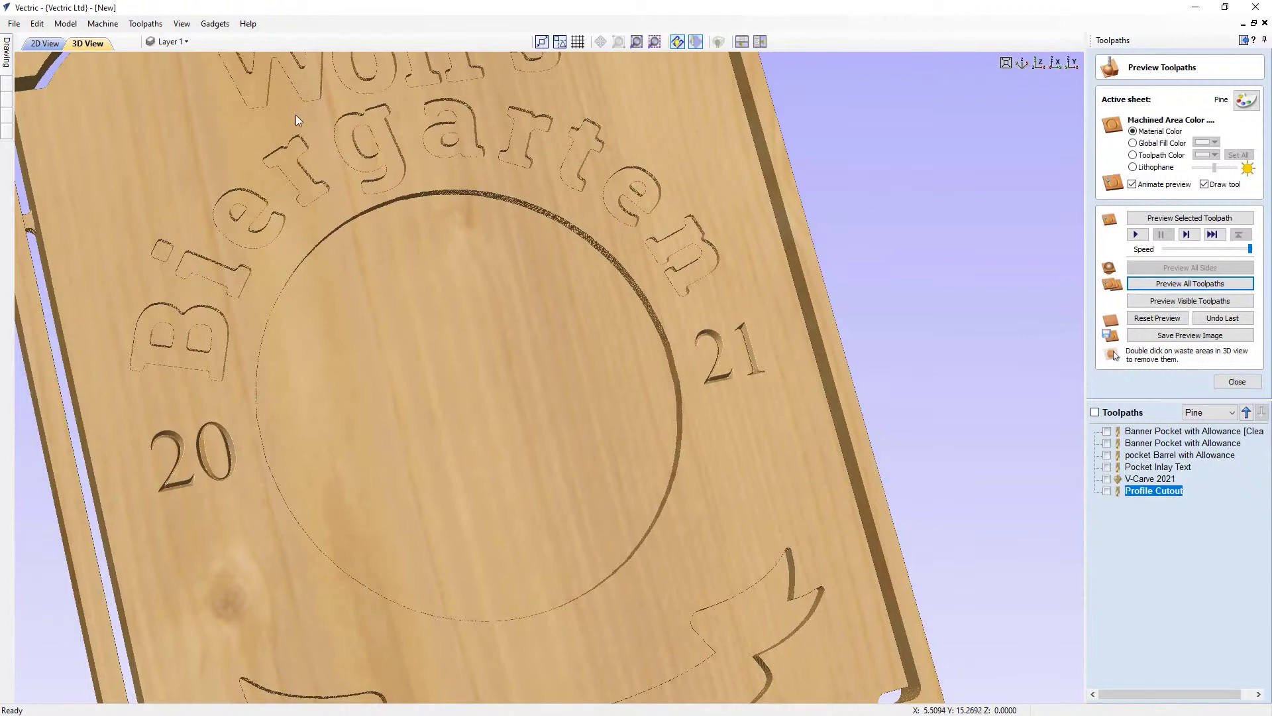
pyautogui.moveTo(295, 114); pyautogui.dragTo(292, 271, button='middle')
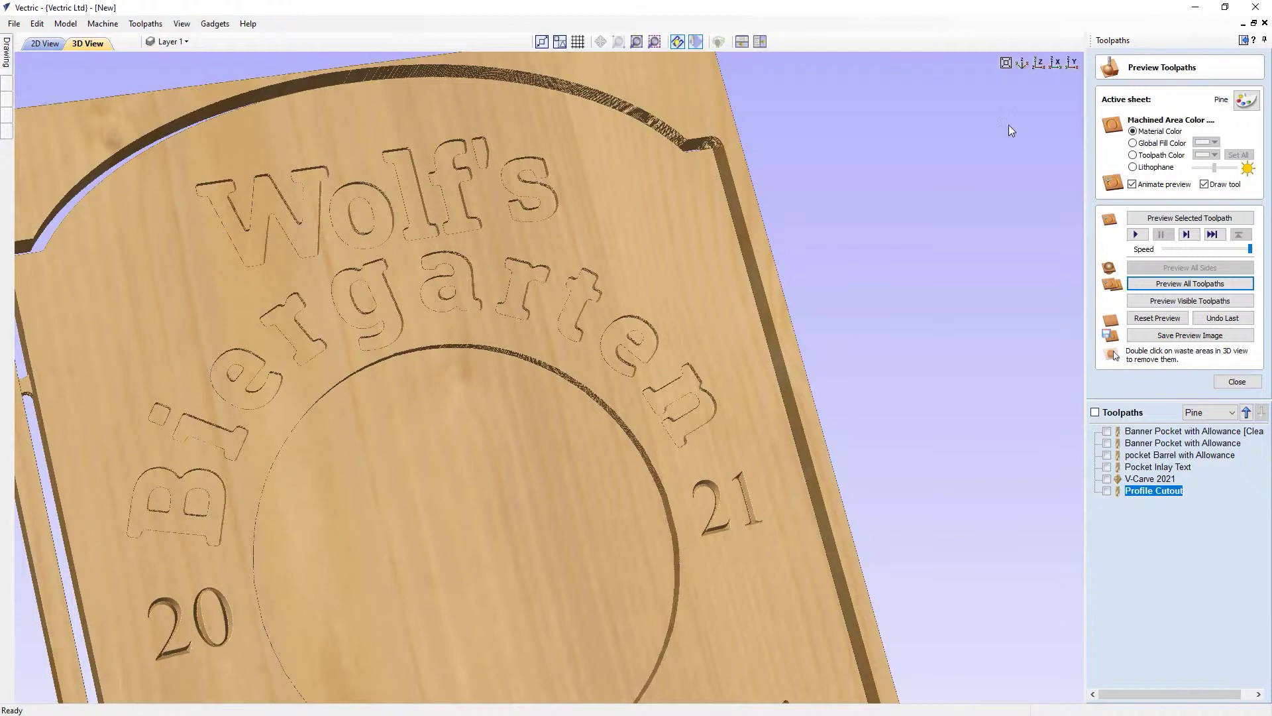
pyautogui.click(1007, 67)
pyautogui.click(1239, 382)
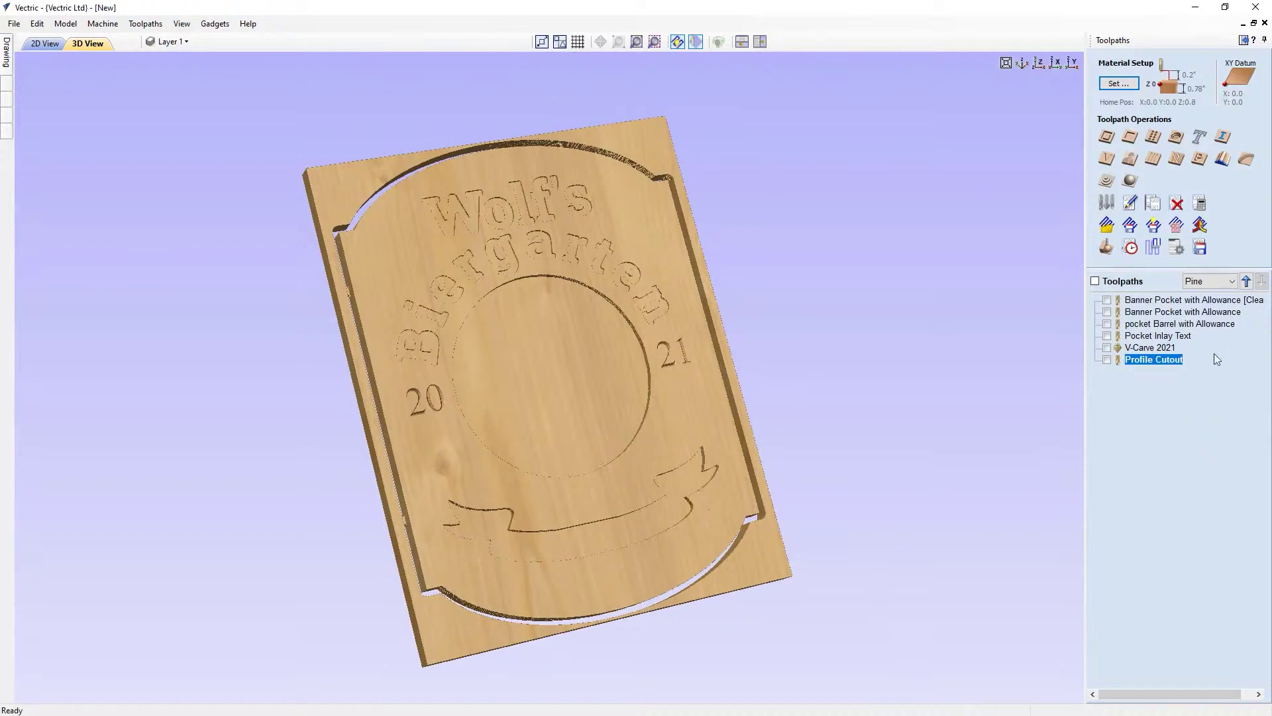
# Step: Switch to the Oak sheet and examine the tools and boundary settings of 3D Roughing 1 and Banner 3D Finish 2
pyautogui.click(1215, 282)
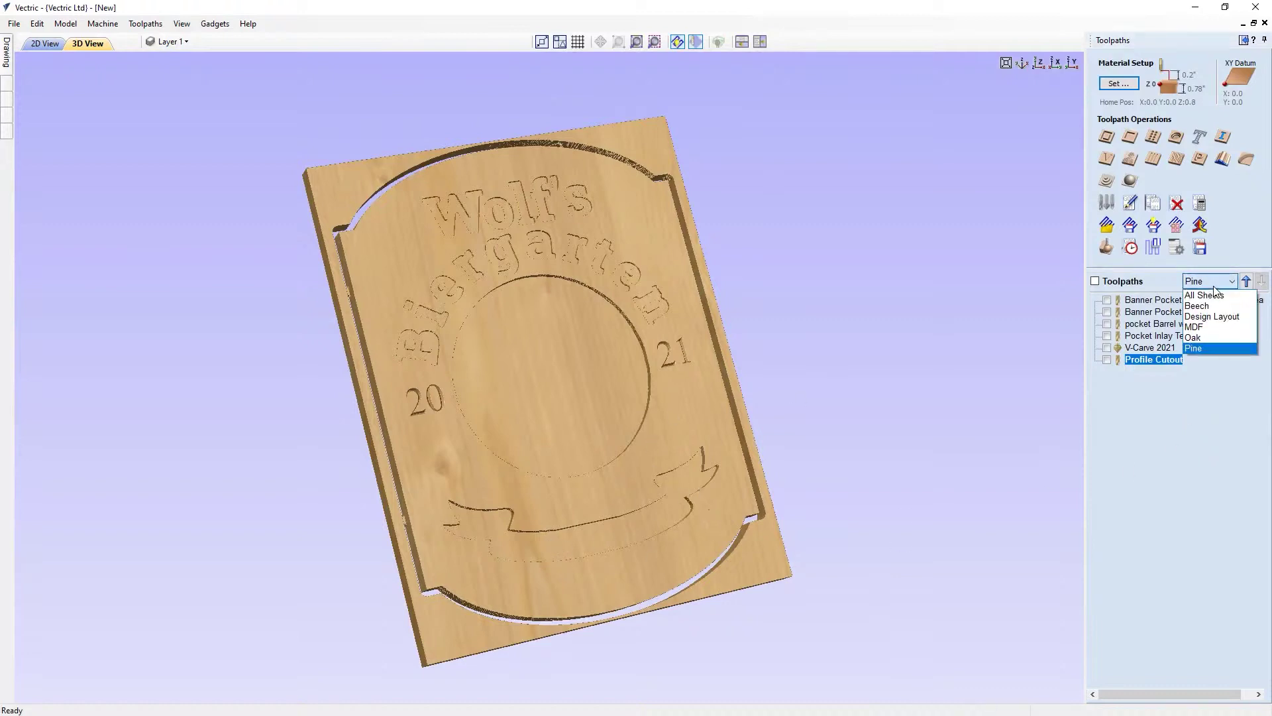
pyautogui.click(1212, 344)
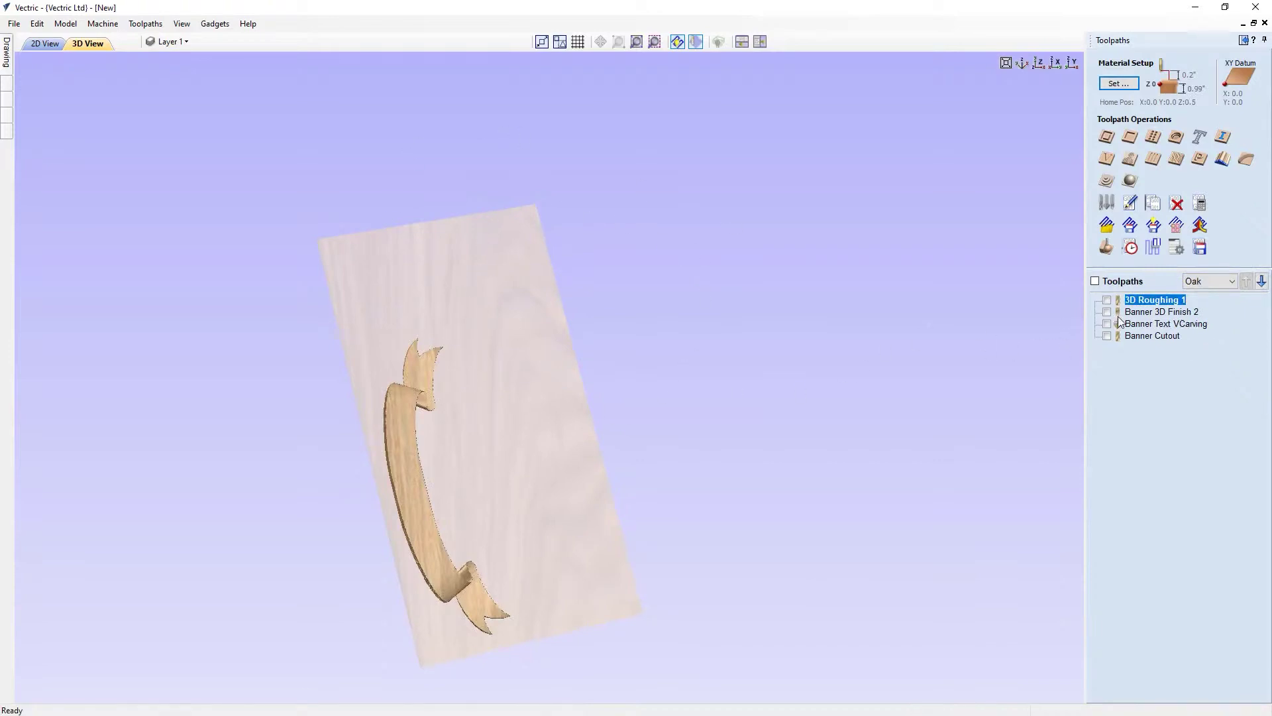
pyautogui.doubleClick(1148, 301)
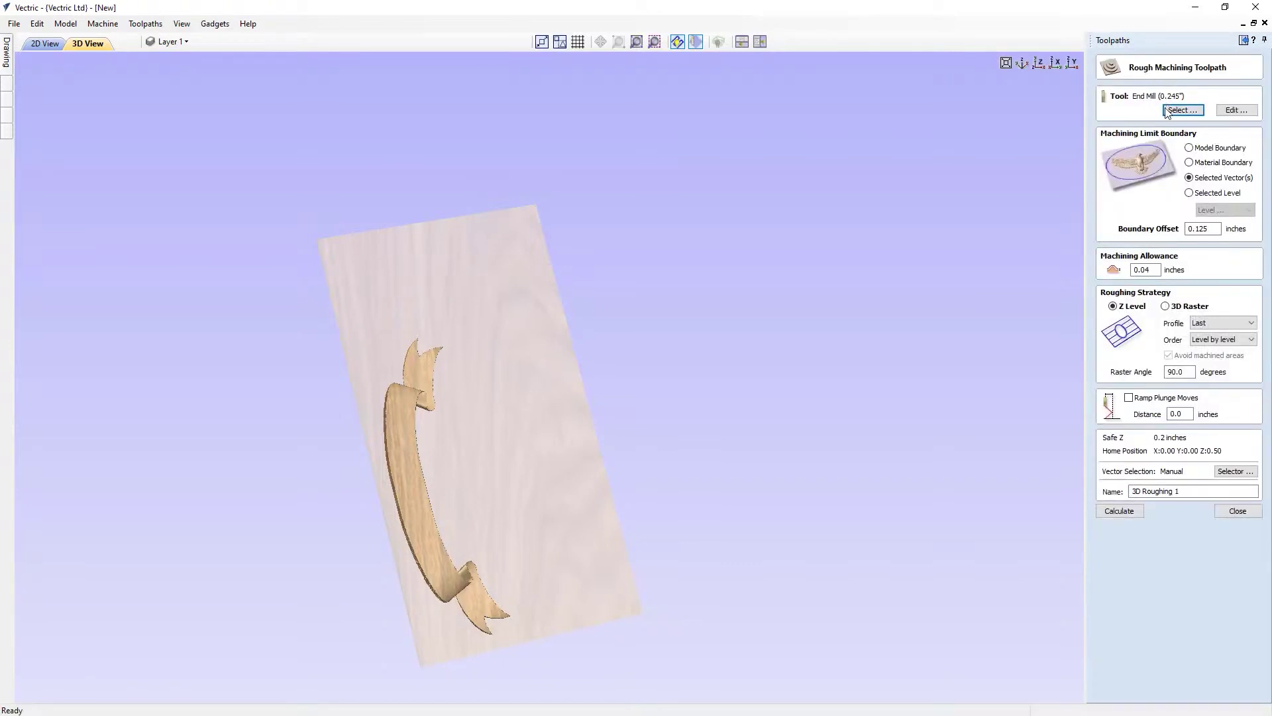
pyautogui.click(55, 47)
pyautogui.scroll(6, 526, 445)
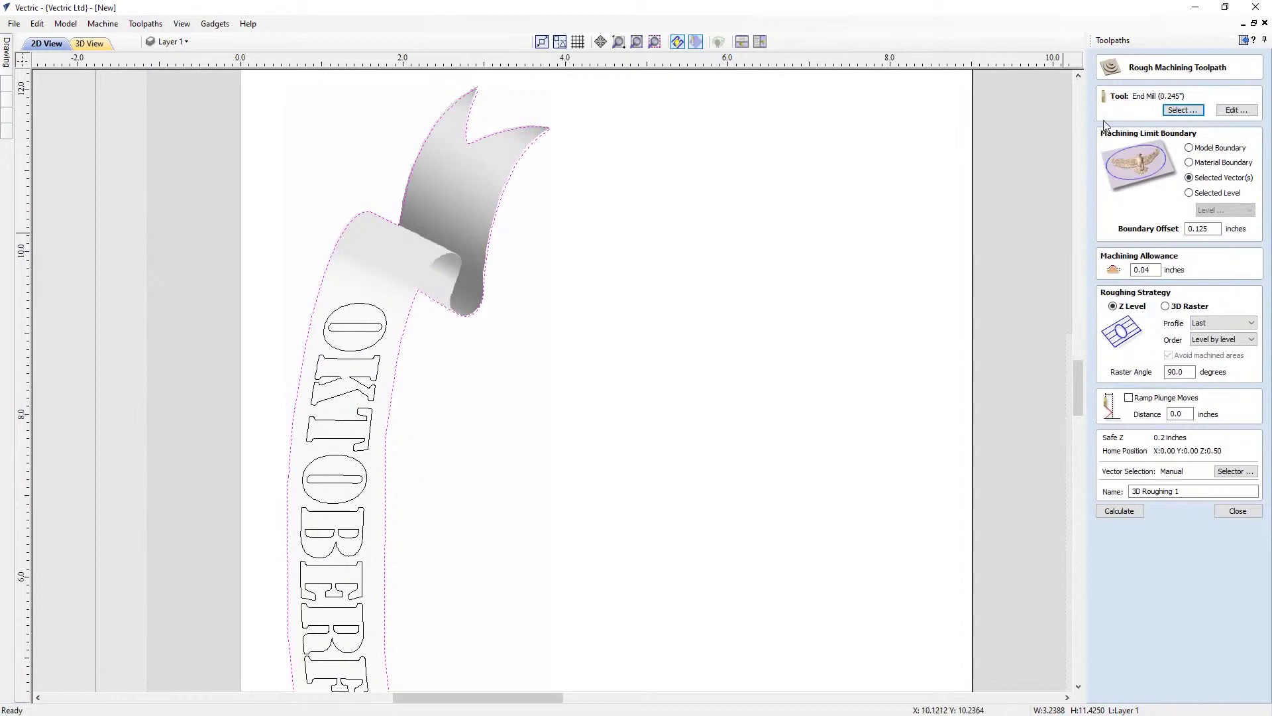
pyautogui.click(1206, 232)
pyautogui.click(1147, 270)
pyautogui.write('4')
pyautogui.click(1239, 511)
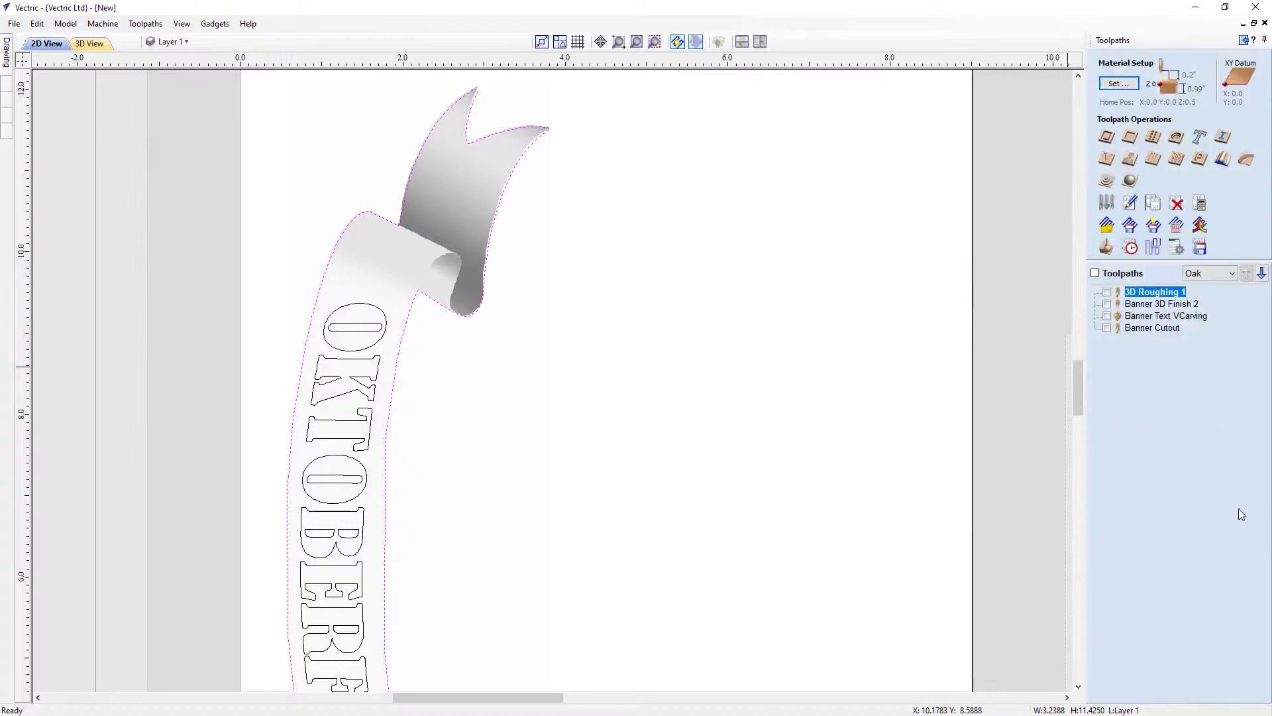
pyautogui.doubleClick(1176, 304)
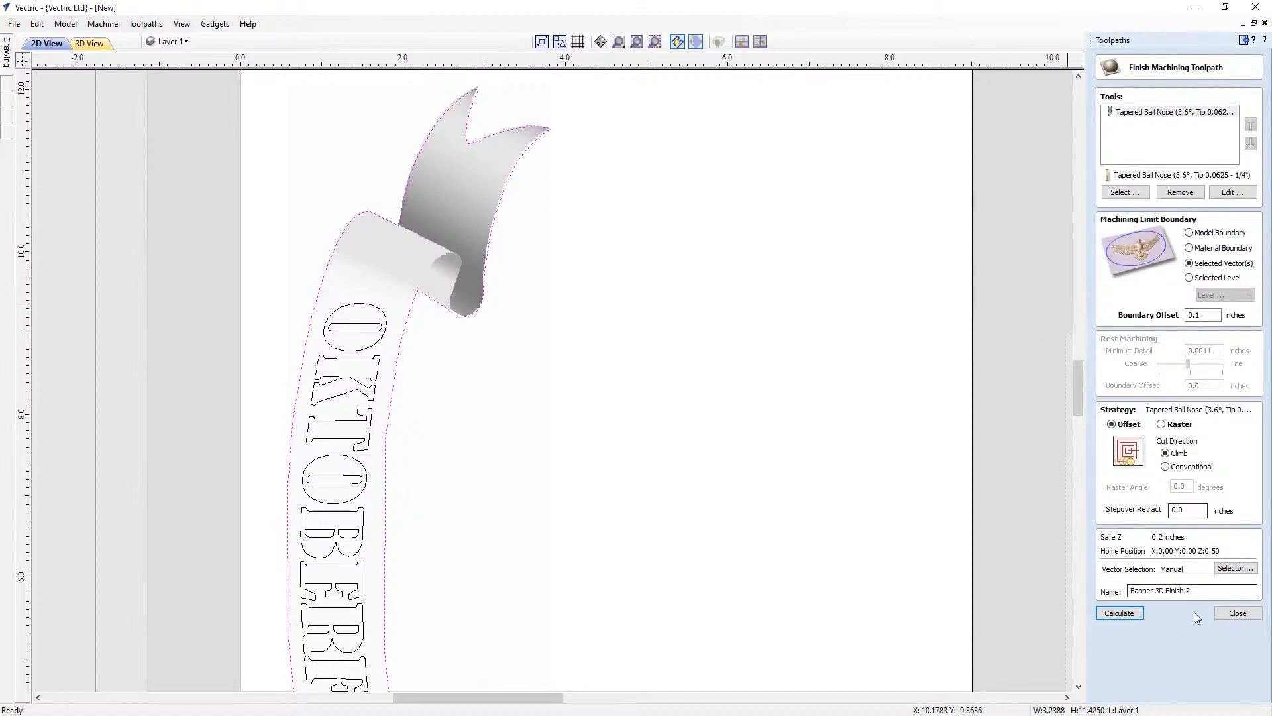
pyautogui.click(1224, 614)
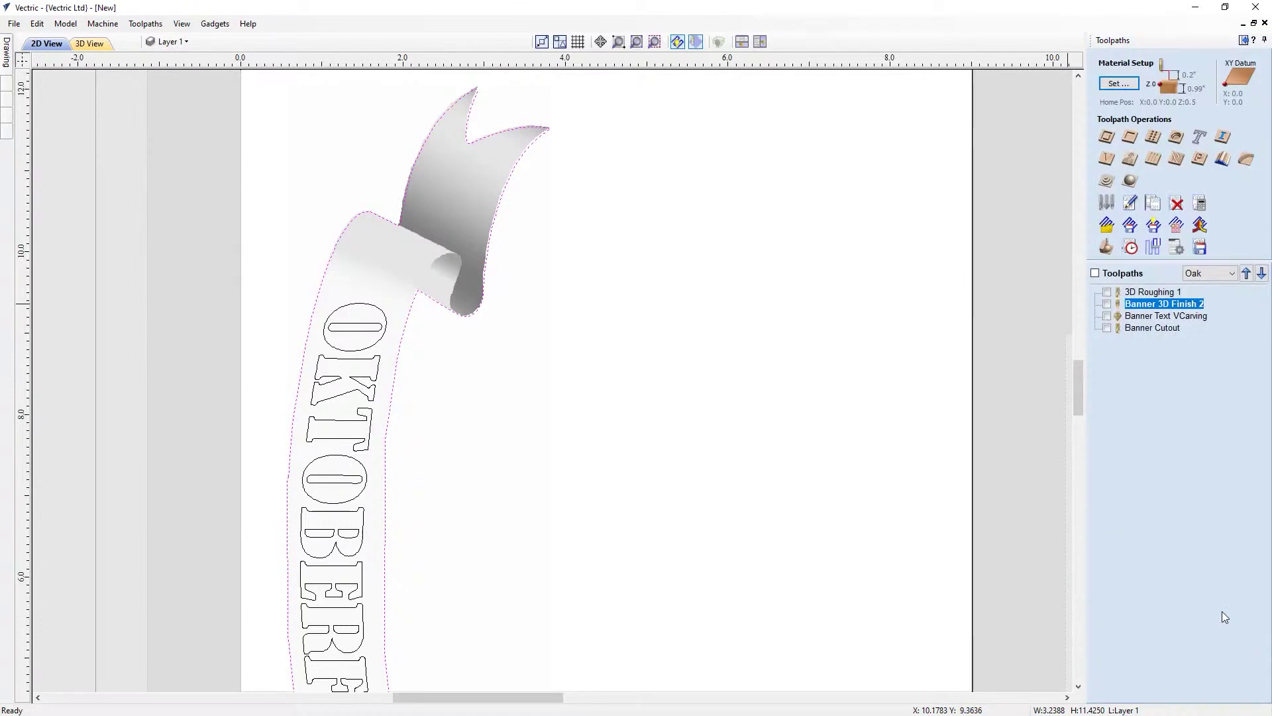
# Step: Show the 3D Roughing 1 and Banner 3D Finish 2 toolpaths for previewing and set the simulation quality to Maximum (25 x Slower)
pyautogui.click(1106, 291)
pyautogui.click(1108, 304)
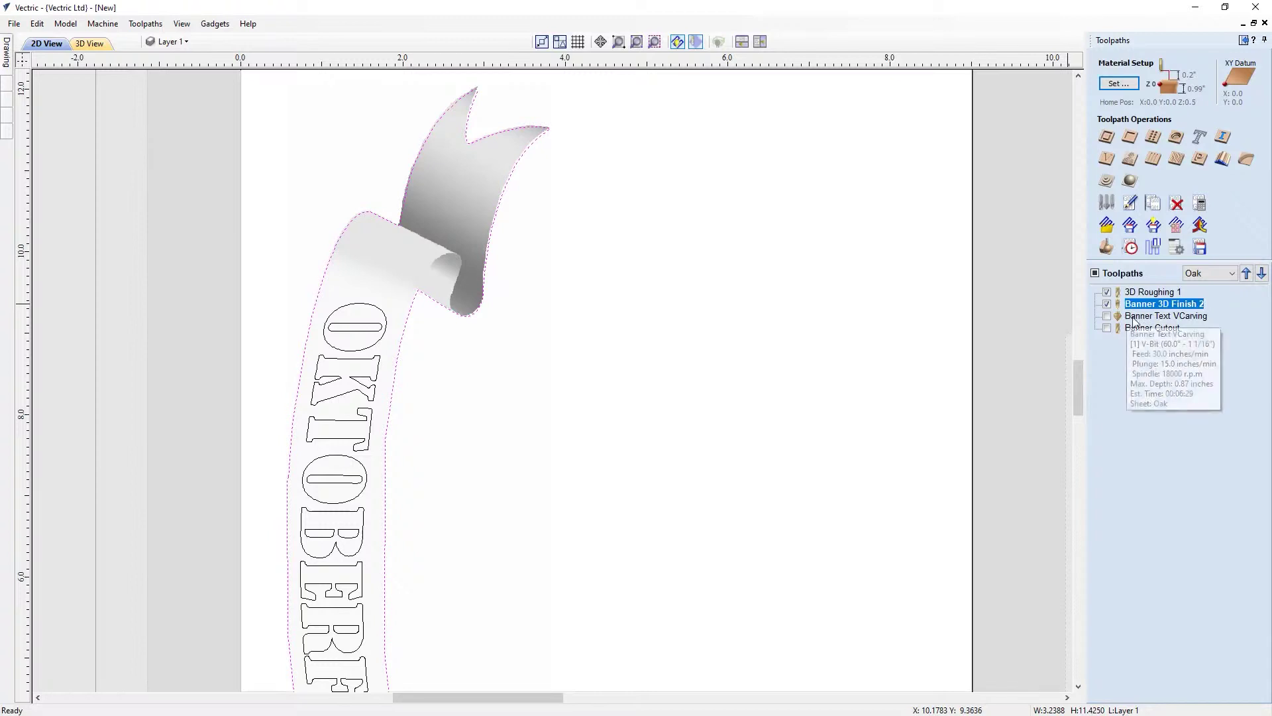
pyautogui.click(1111, 251)
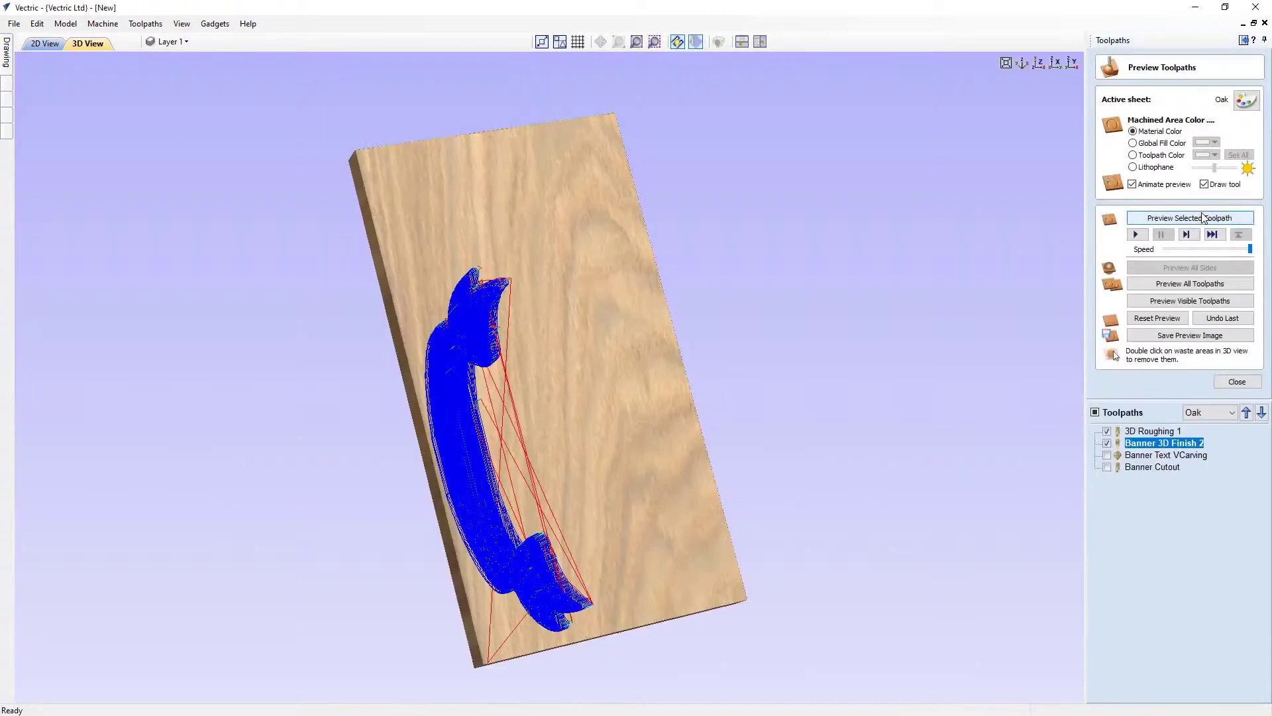
pyautogui.click(182, 23)
pyautogui.moveTo(144, 27)
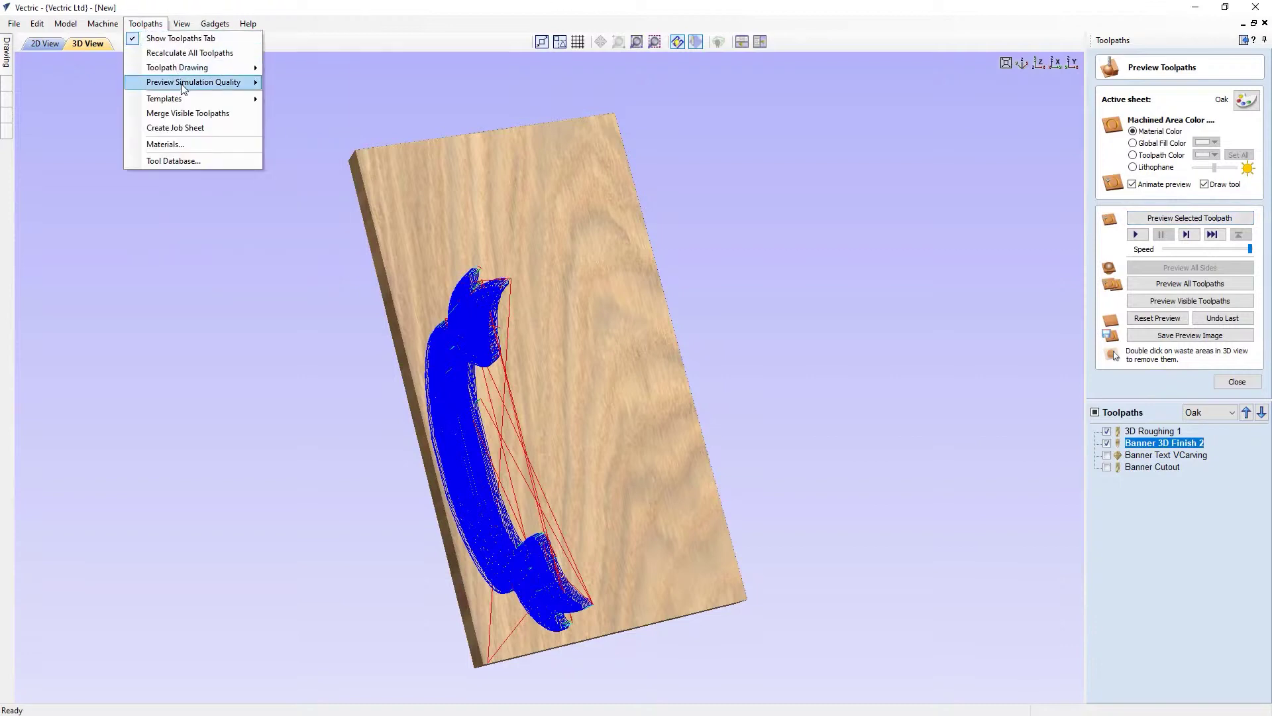
pyautogui.moveTo(219, 82)
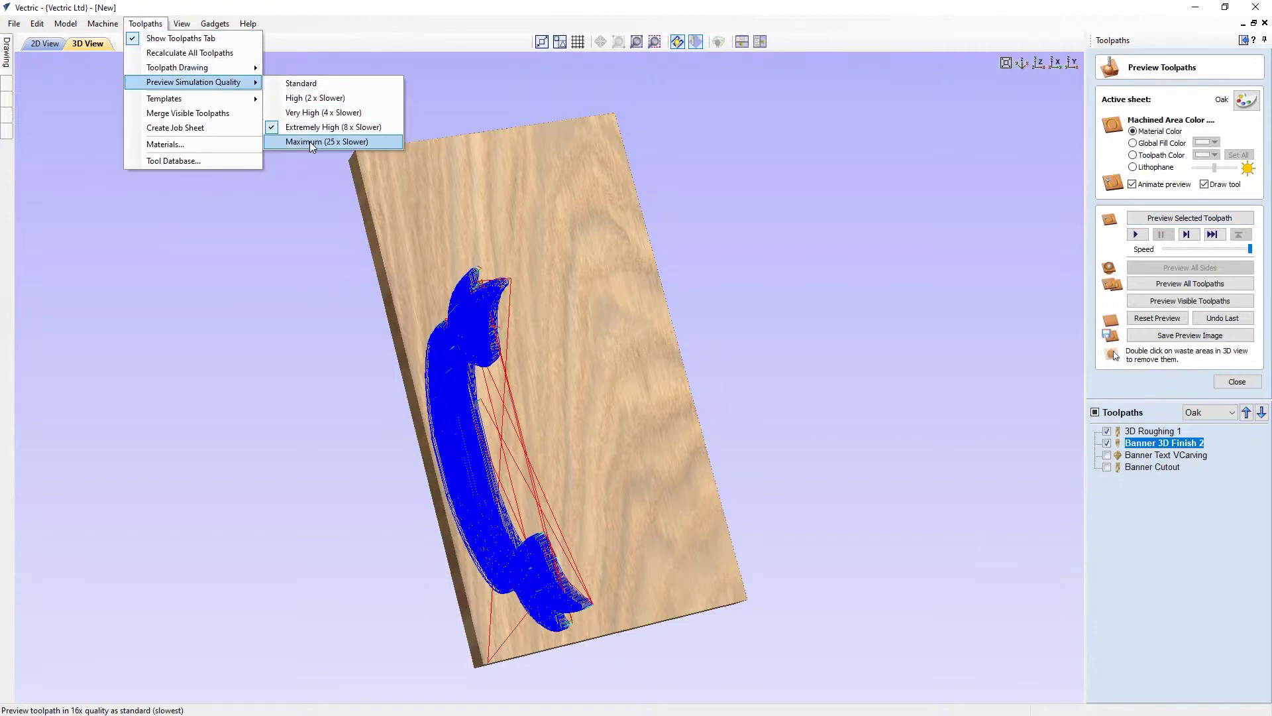
pyautogui.click(309, 141)
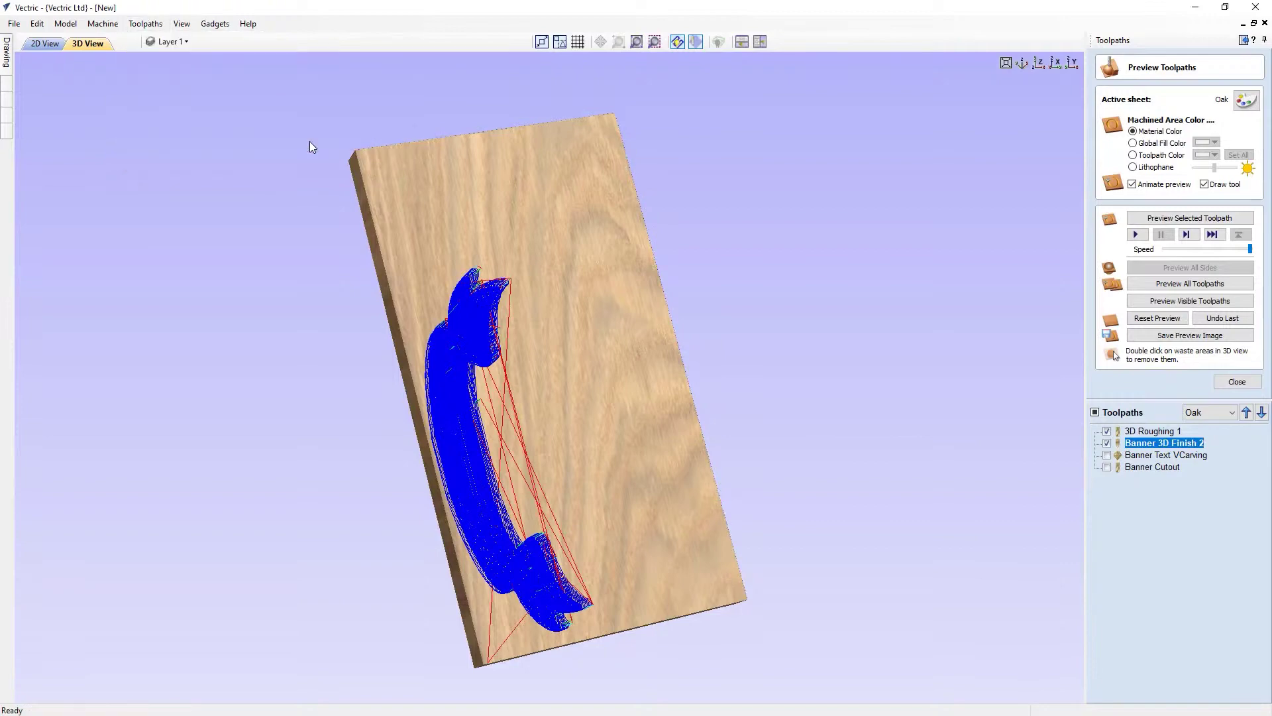
# Step: Inspect the banner's roughing and finishing tool paths in 3D and preview only the visible toolpaths
pyautogui.moveTo(550, 416); pyautogui.dragTo(623, 431)
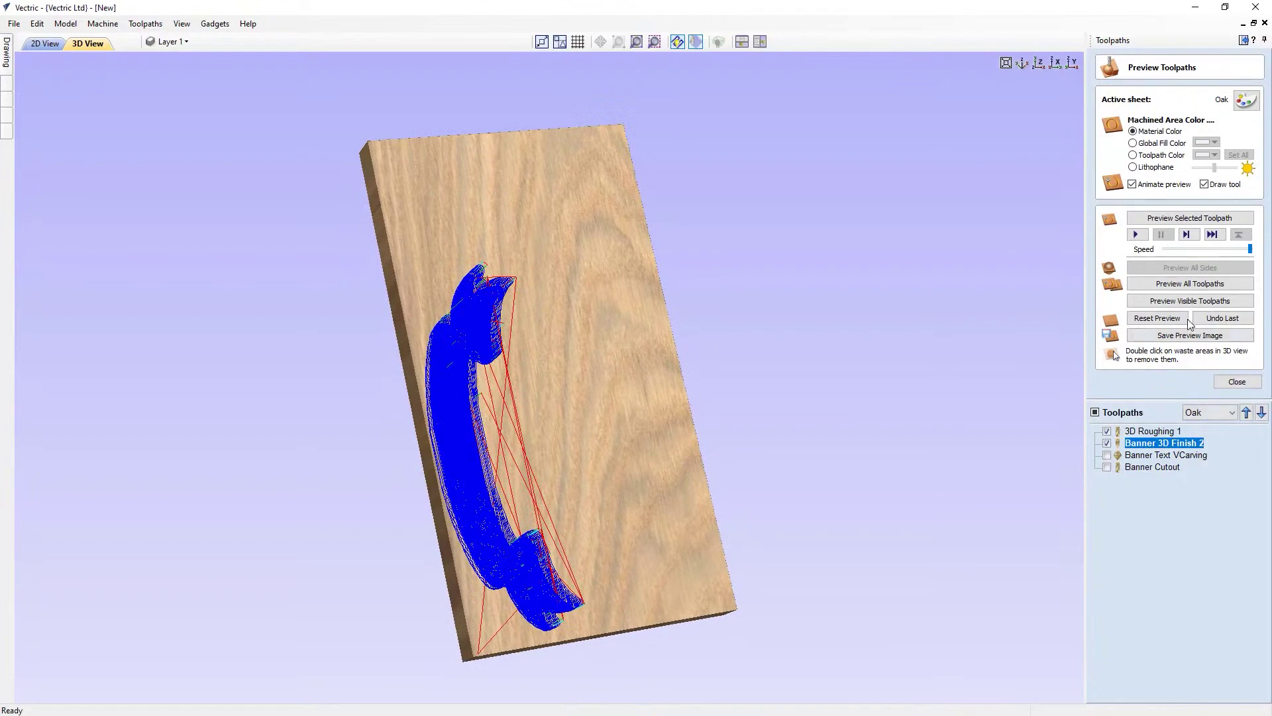
pyautogui.scroll(5, 473, 399)
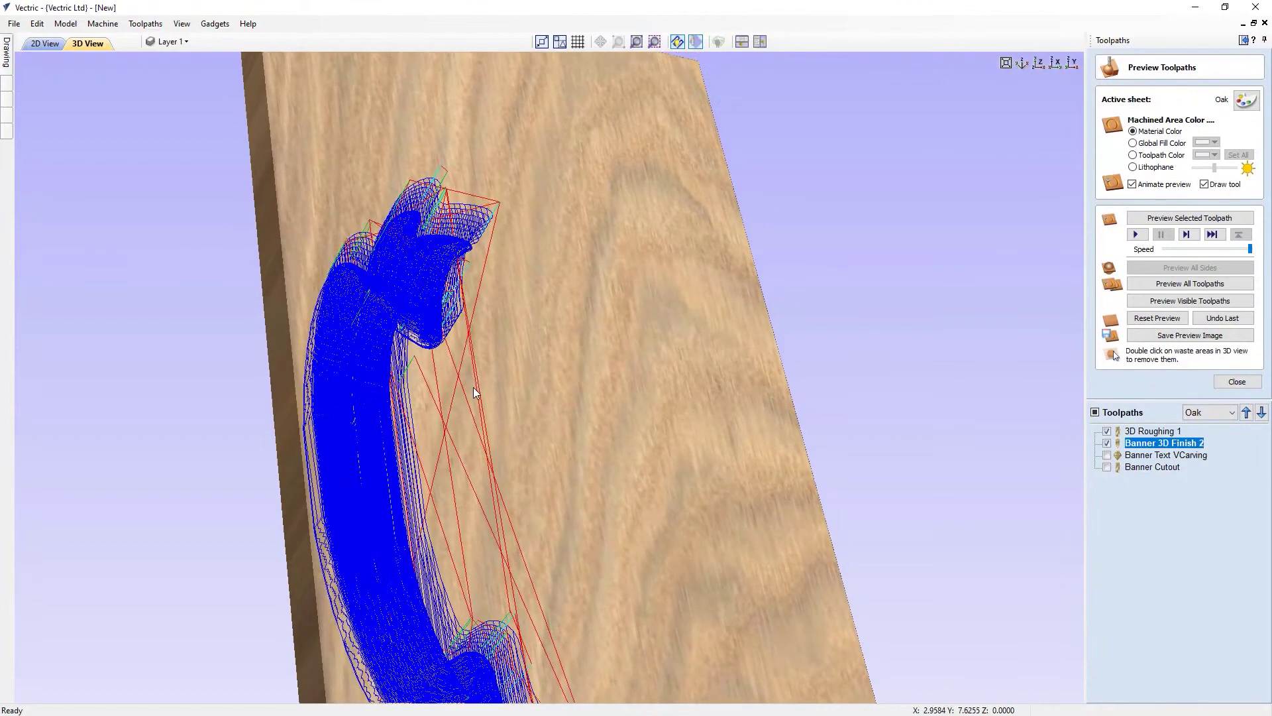
pyautogui.moveTo(473, 387); pyautogui.dragTo(318, 346)
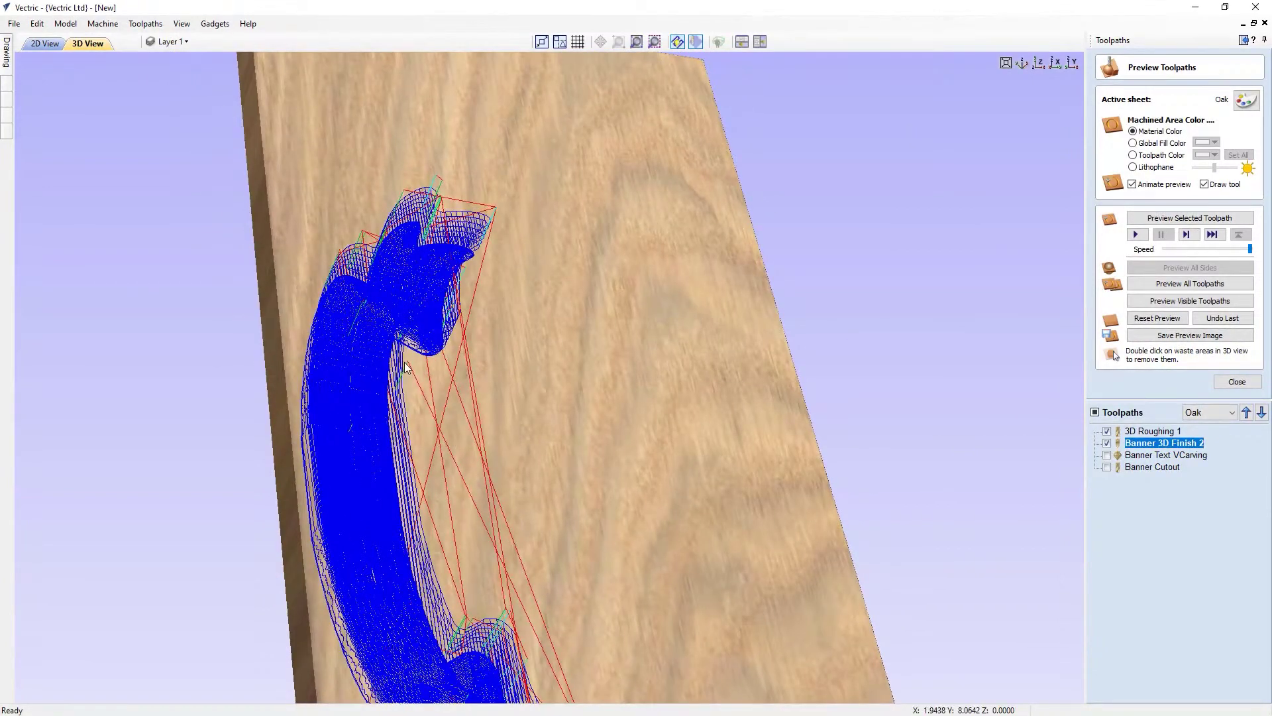
pyautogui.moveTo(424, 380); pyautogui.dragTo(577, 489)
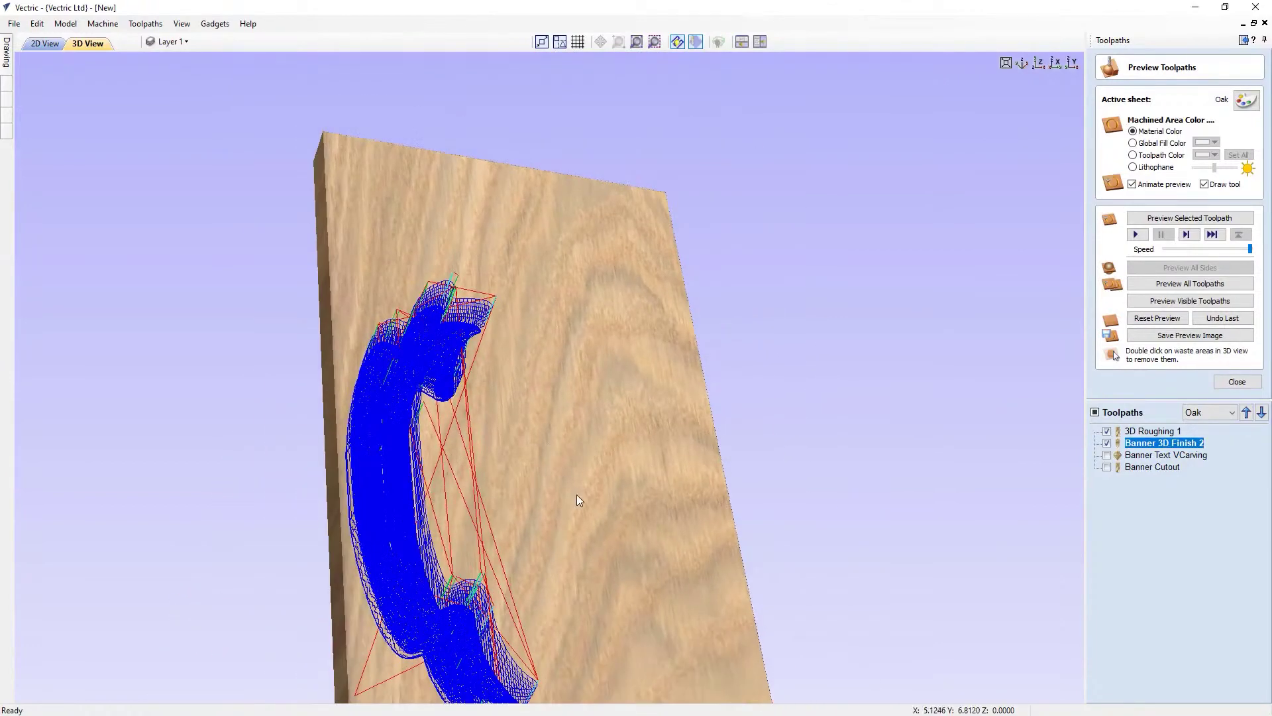
pyautogui.moveTo(585, 438); pyautogui.dragTo(597, 424)
pyautogui.click(1174, 302)
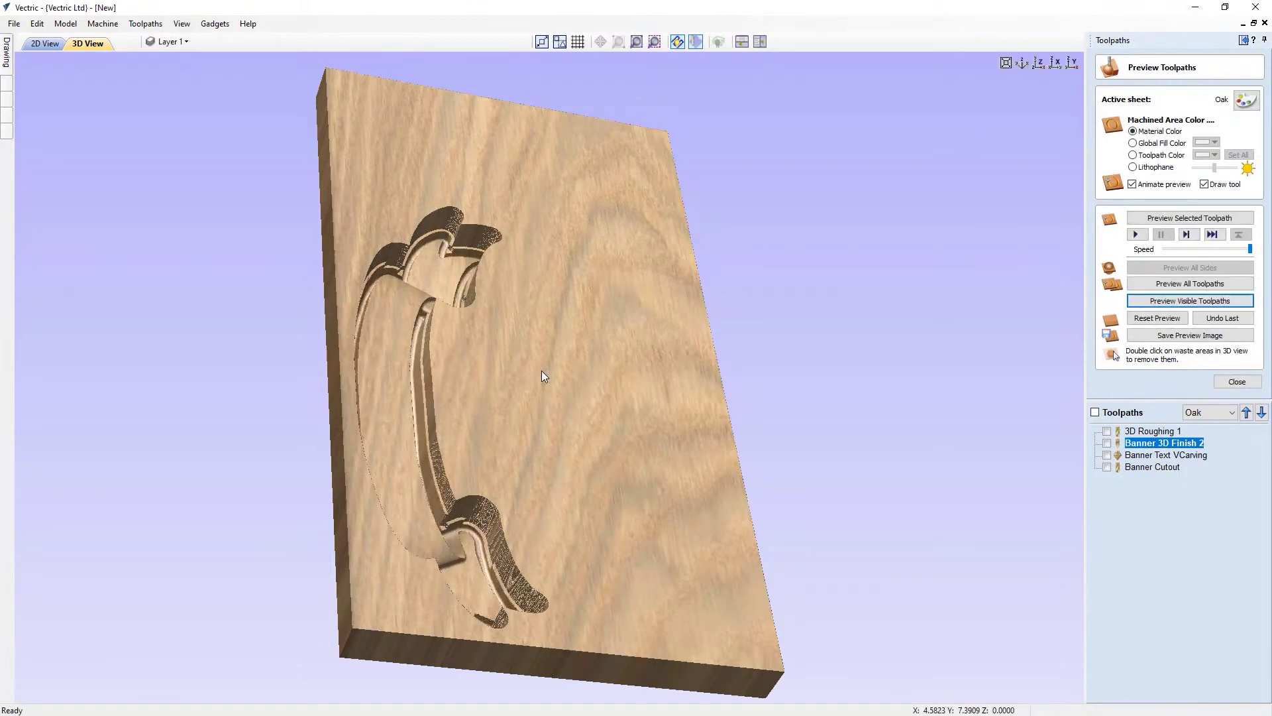
# Step: Examine the simulated oak banner's folds, edges and surrounding clearance up close and from directly above
pyautogui.moveTo(516, 375); pyautogui.dragTo(640, 370)
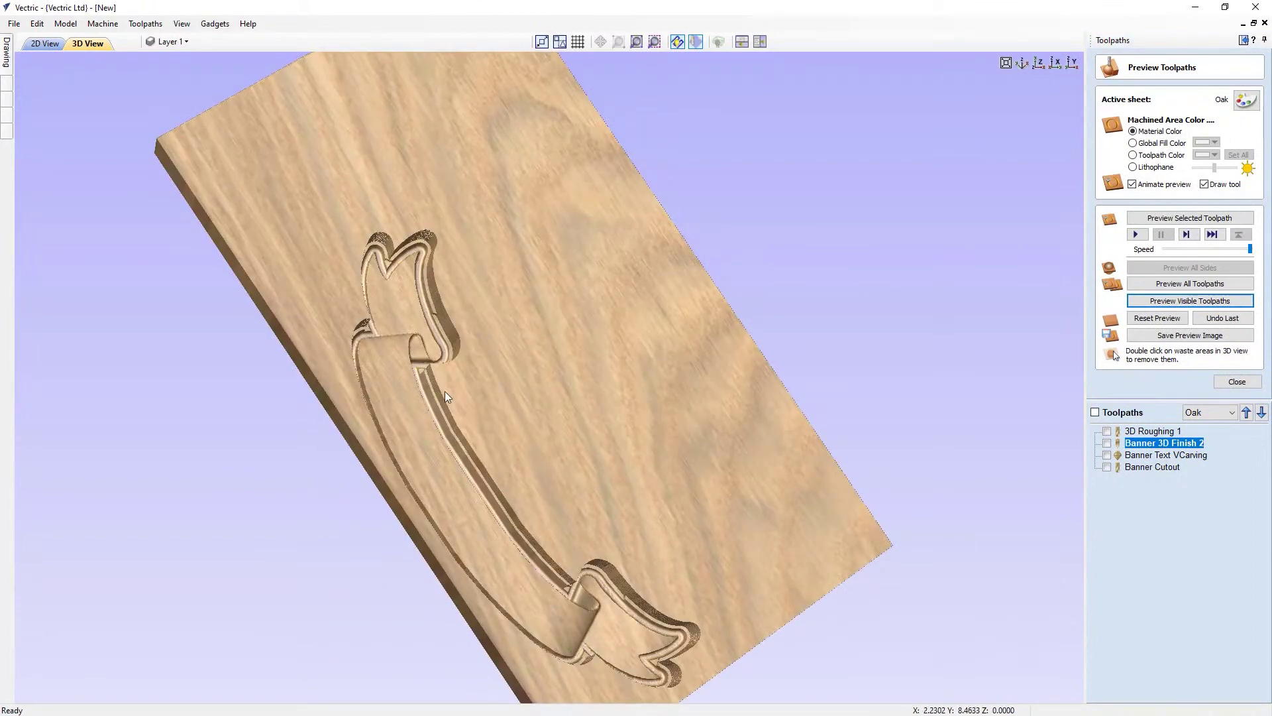
pyautogui.scroll(3, 443, 391)
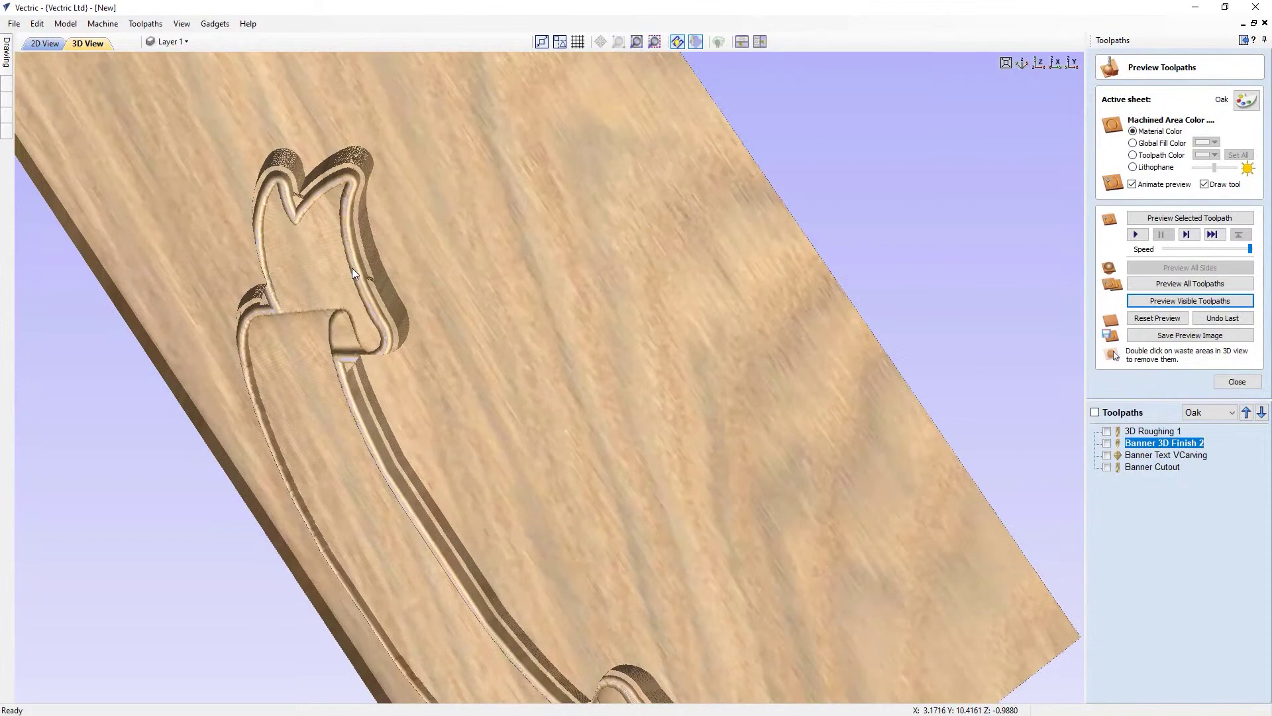
pyautogui.scroll(3, 352, 268)
pyautogui.moveTo(300, 215); pyautogui.dragTo(379, 327, button='middle')
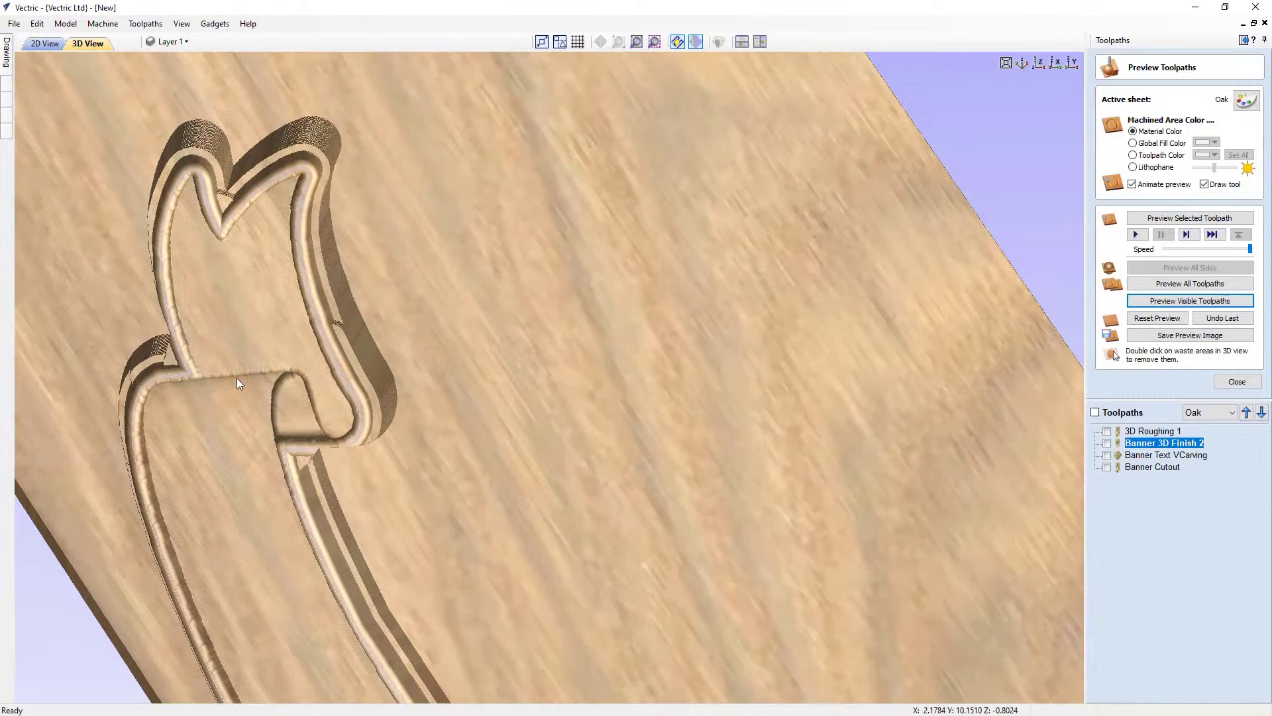
pyautogui.scroll(-1, 239, 382)
pyautogui.moveTo(288, 531); pyautogui.dragTo(248, 314, button='middle')
pyautogui.moveTo(258, 479); pyautogui.dragTo(238, 464)
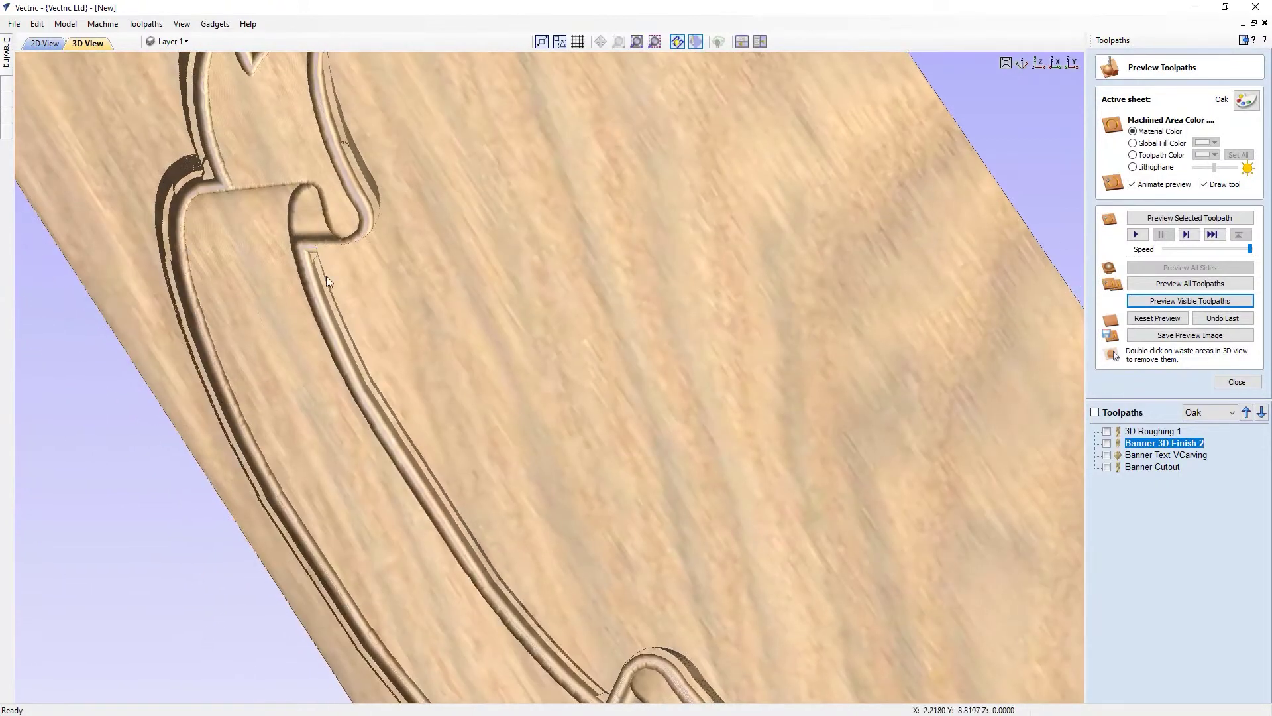
pyautogui.click(1038, 64)
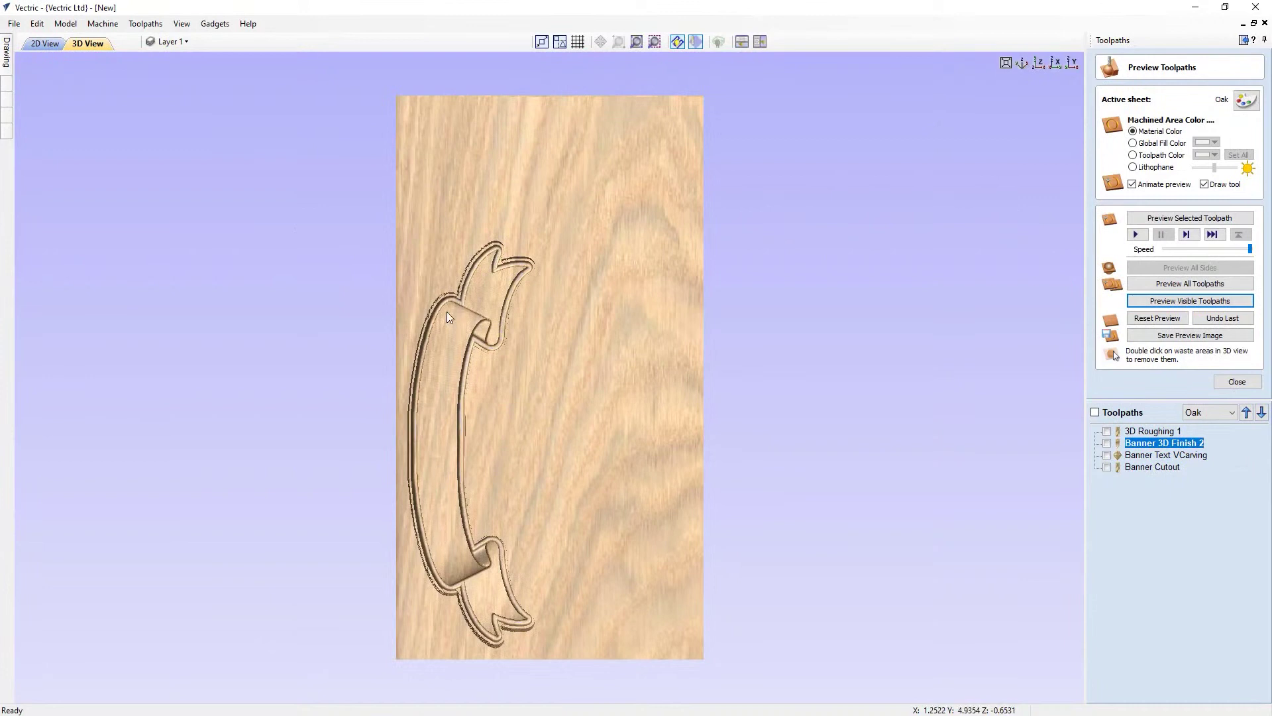
# Step: Check the Banner Text VCarving toolpath's bit and 3D projection settings, and preview the OKTOBERFEST lettering on the oak banner
pyautogui.doubleClick(1163, 455)
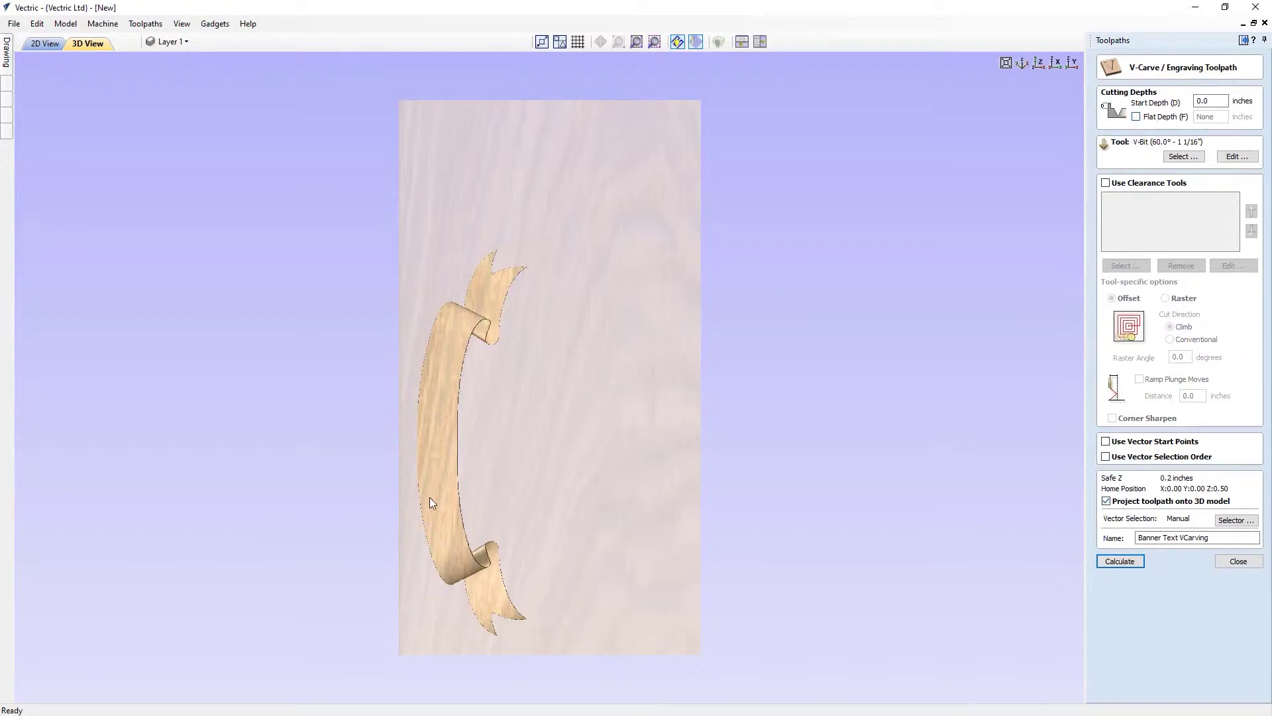
pyautogui.click(1237, 561)
pyautogui.click(1106, 248)
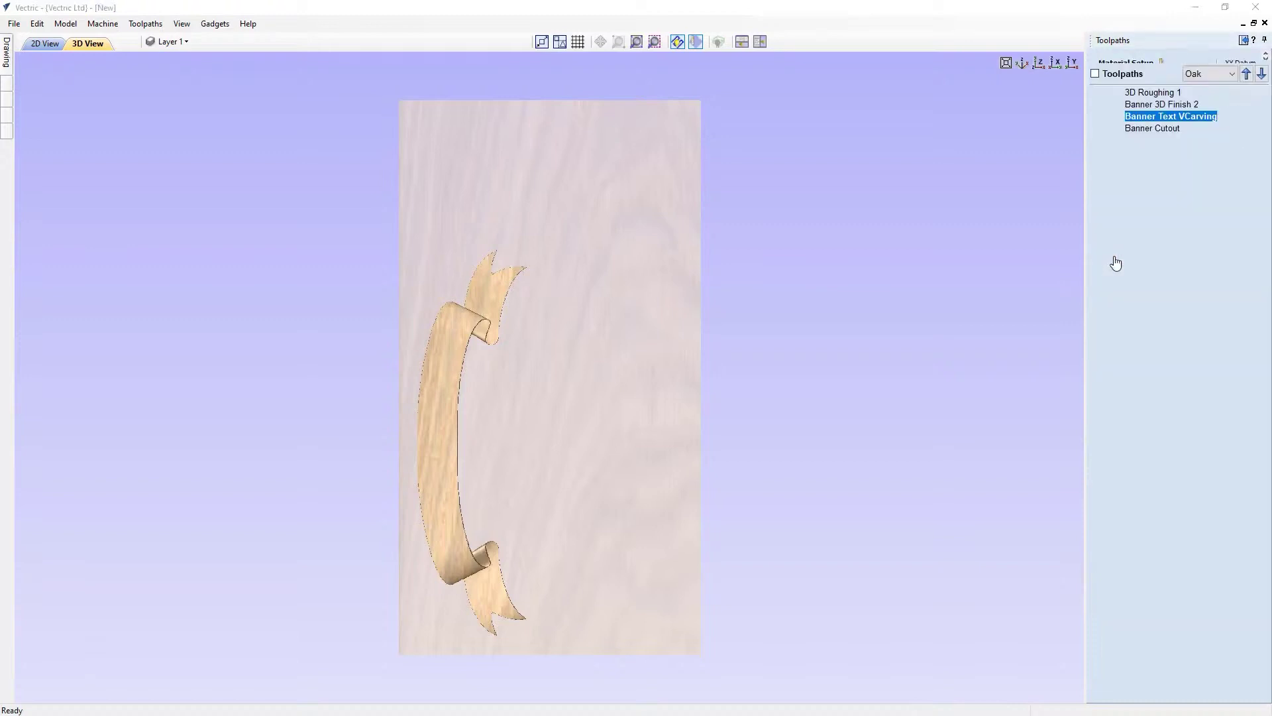
pyautogui.click(1174, 305)
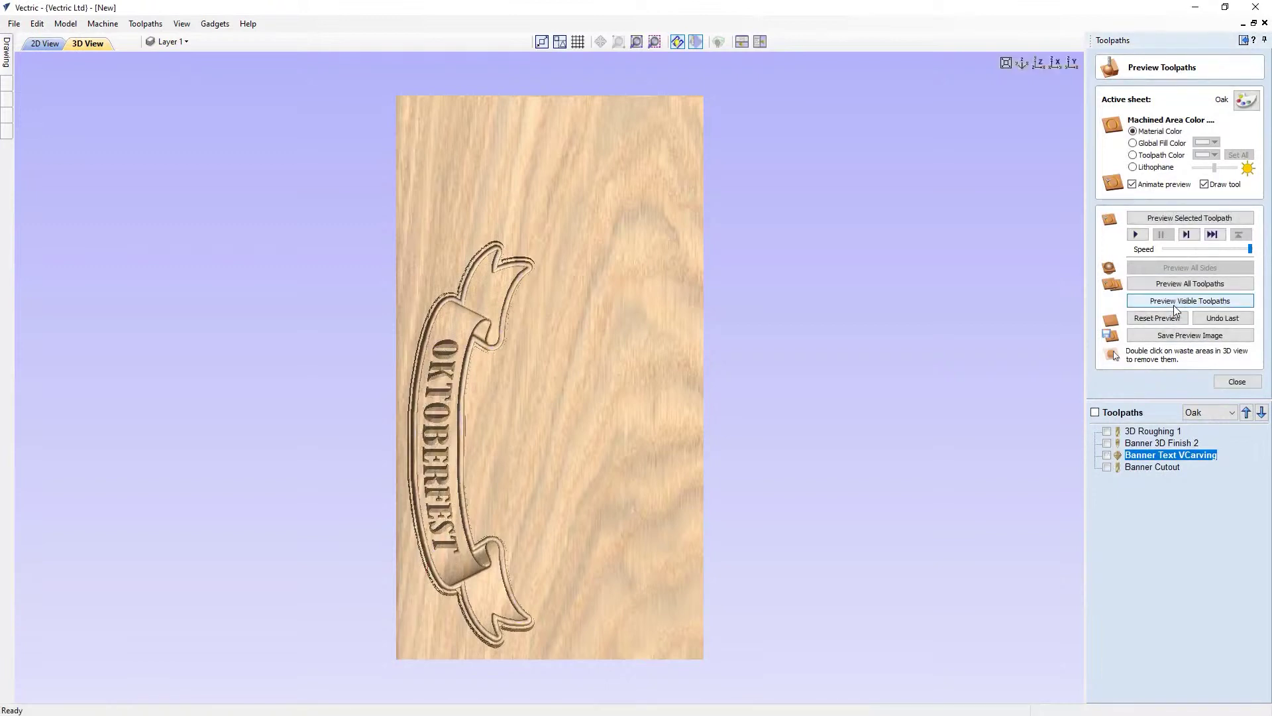
pyautogui.moveTo(563, 524); pyautogui.dragTo(644, 527)
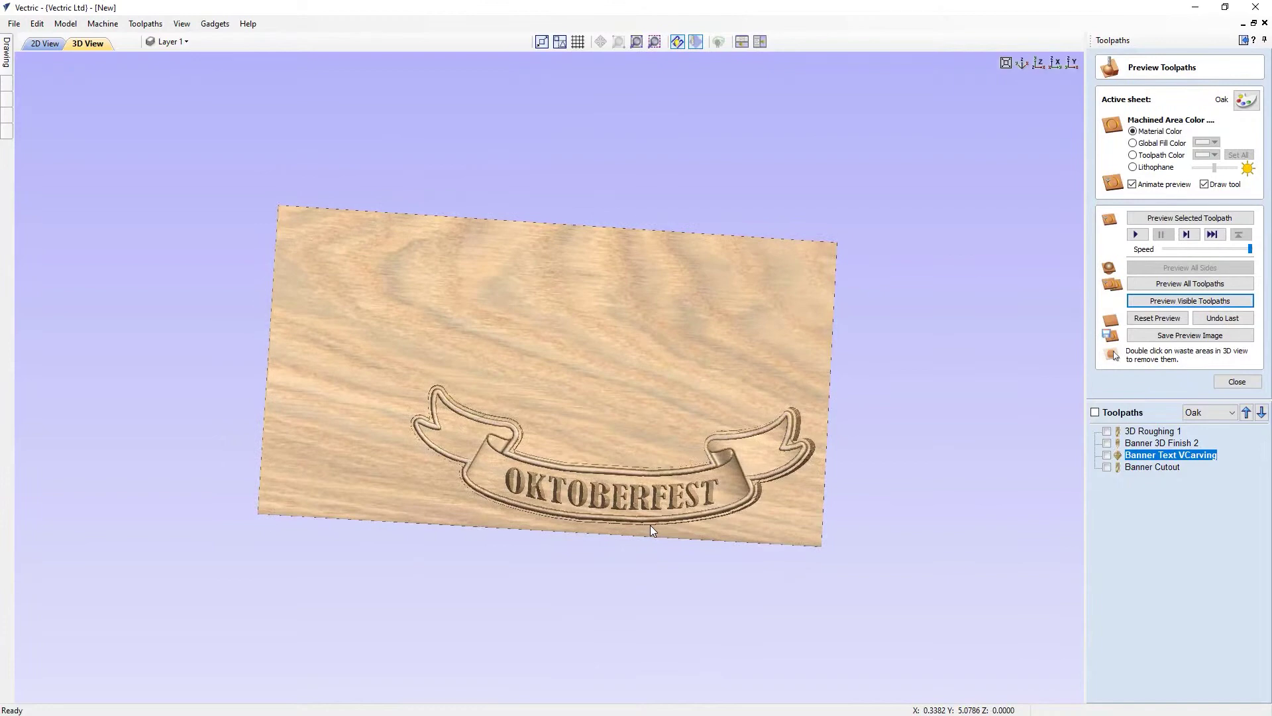
pyautogui.moveTo(706, 518); pyautogui.dragTo(622, 459)
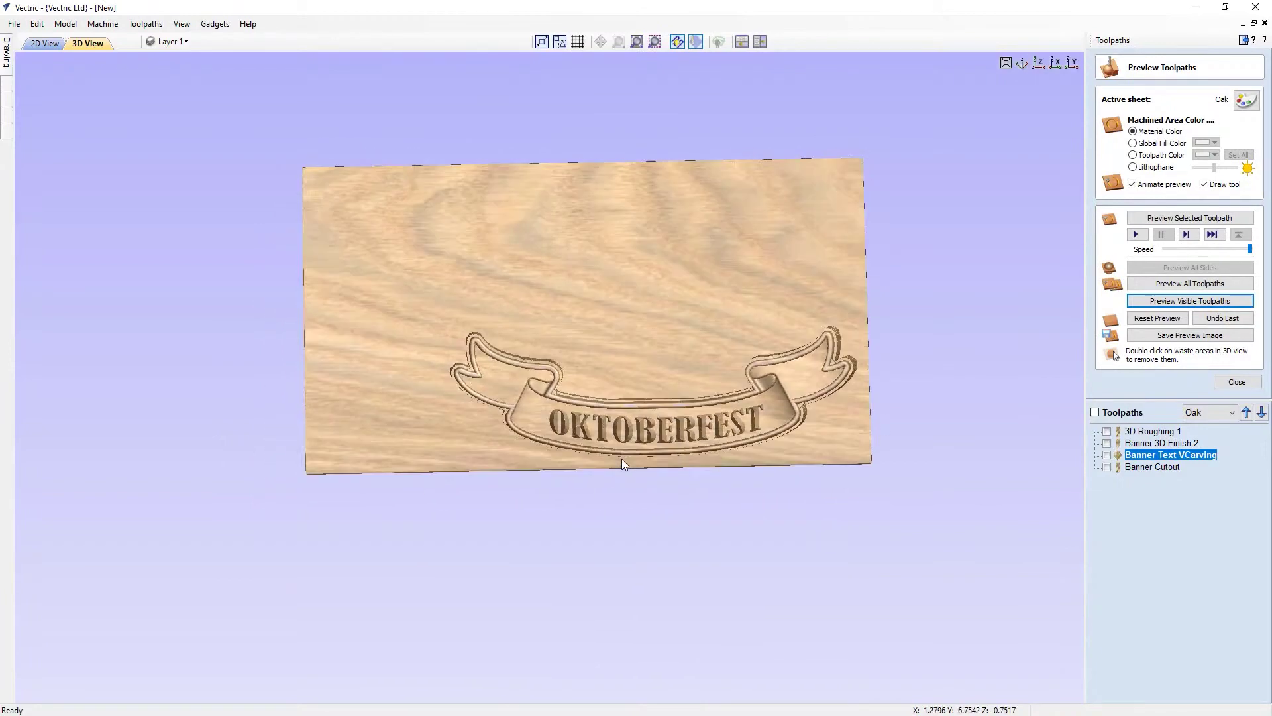
# Step: Examine the V-carved OKTOBERFEST lettering and the carved banner edges up close from several angles
pyautogui.scroll(3, 663, 427)
pyautogui.moveTo(723, 376); pyautogui.dragTo(546, 366, button='middle')
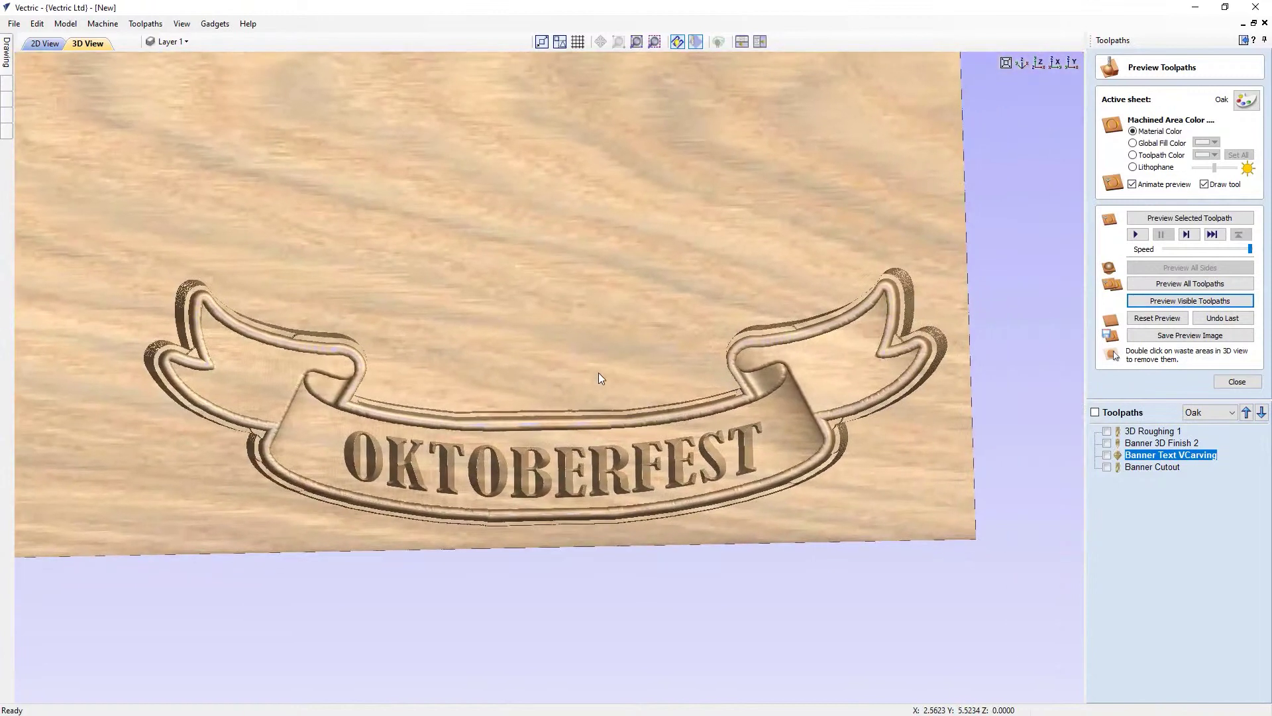
pyautogui.moveTo(599, 373); pyautogui.dragTo(668, 328)
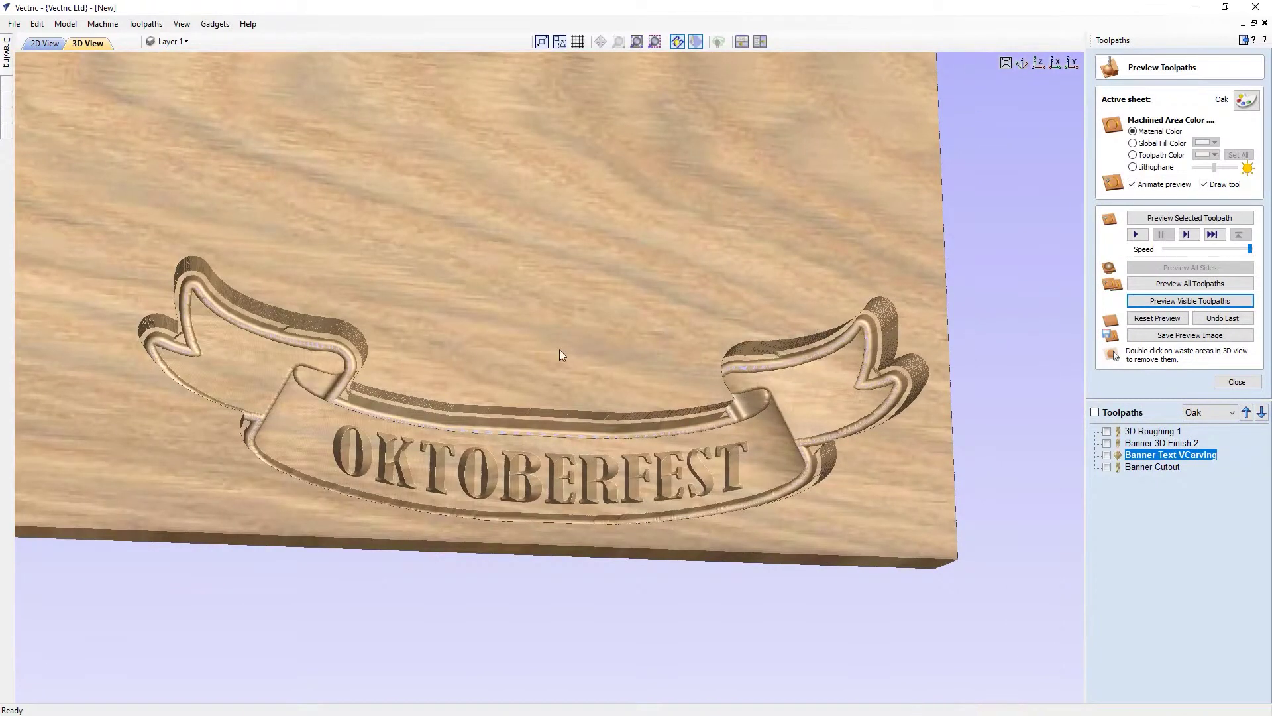
pyautogui.moveTo(654, 289); pyautogui.dragTo(639, 509)
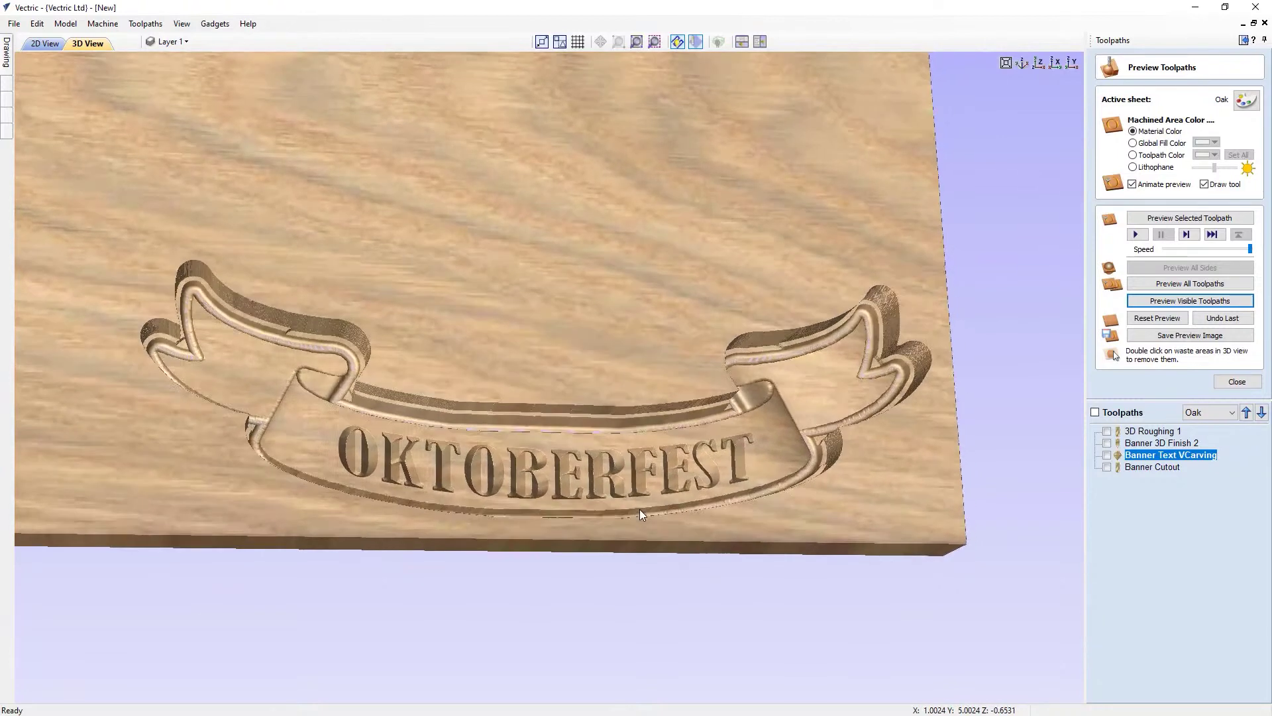
# Step: Review the Banner Cutout profile toolpath's depth, tool and tab settings, and check the tab positions around the banner outline in 2D
pyautogui.doubleClick(1163, 467)
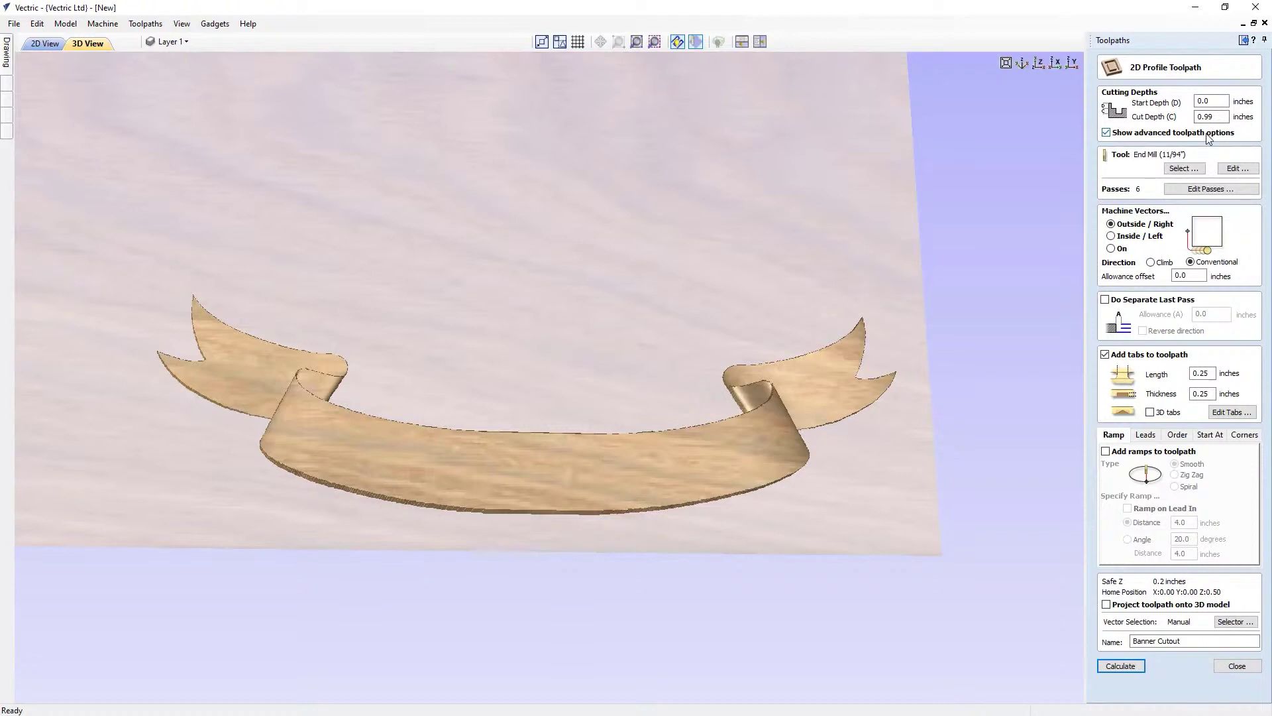
pyautogui.press('F2')
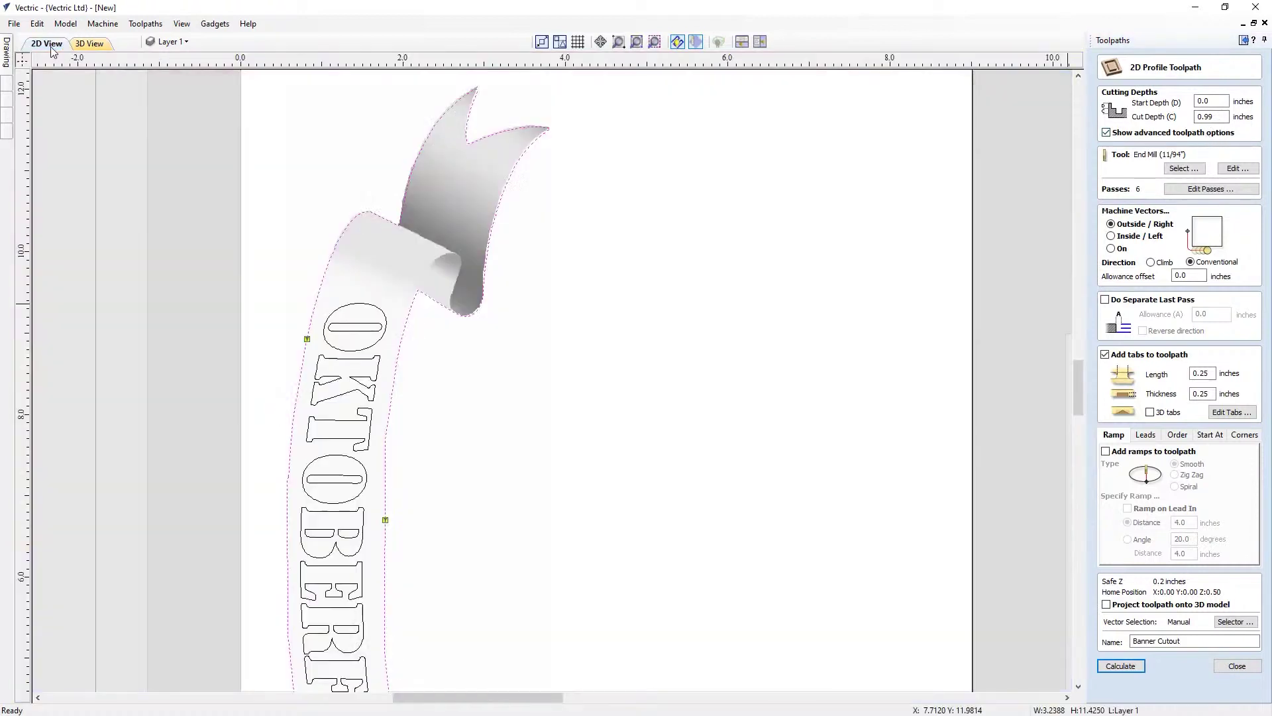
pyautogui.moveTo(460, 549); pyautogui.dragTo(440, 398, button='middle')
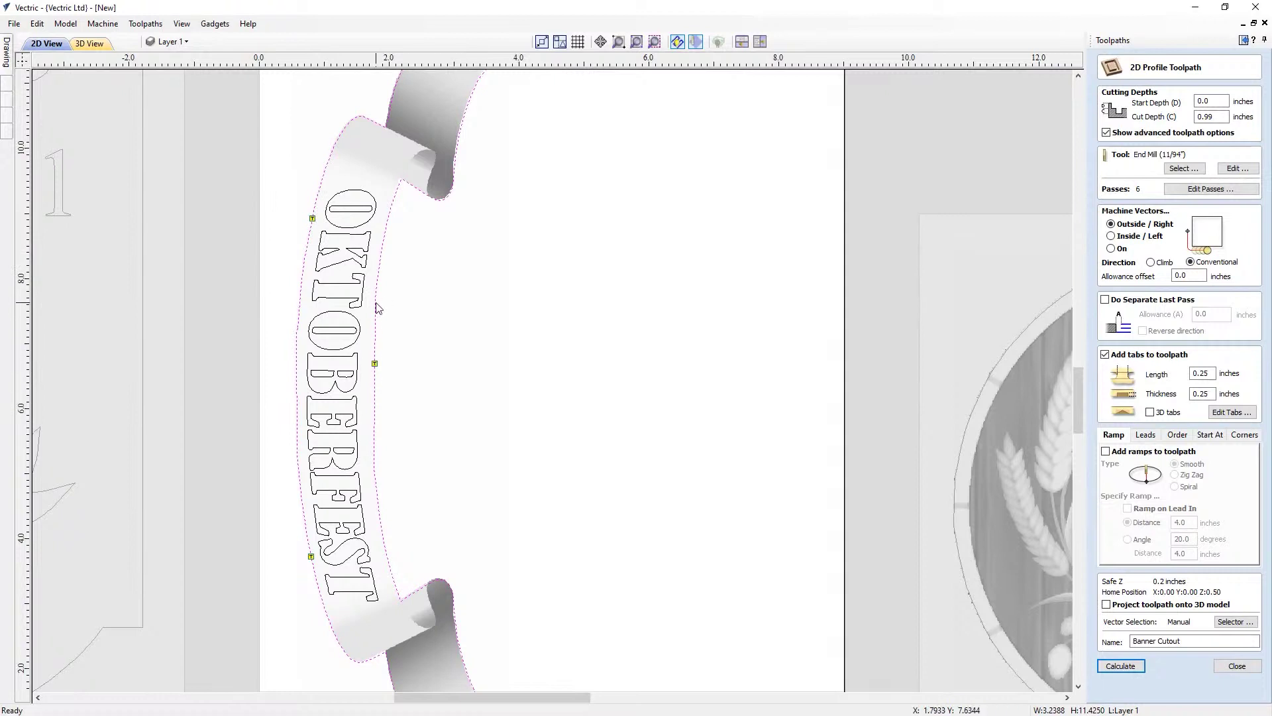
pyautogui.scroll(-2, 500, 391)
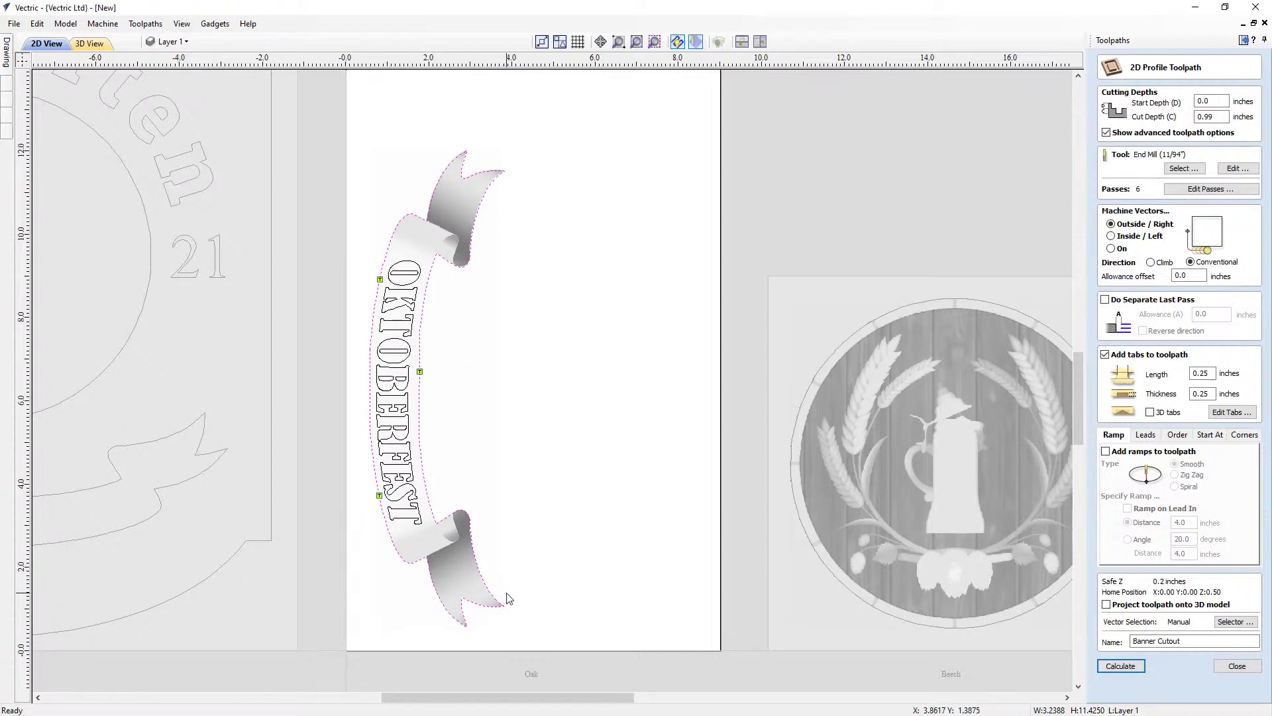
pyautogui.click(1236, 666)
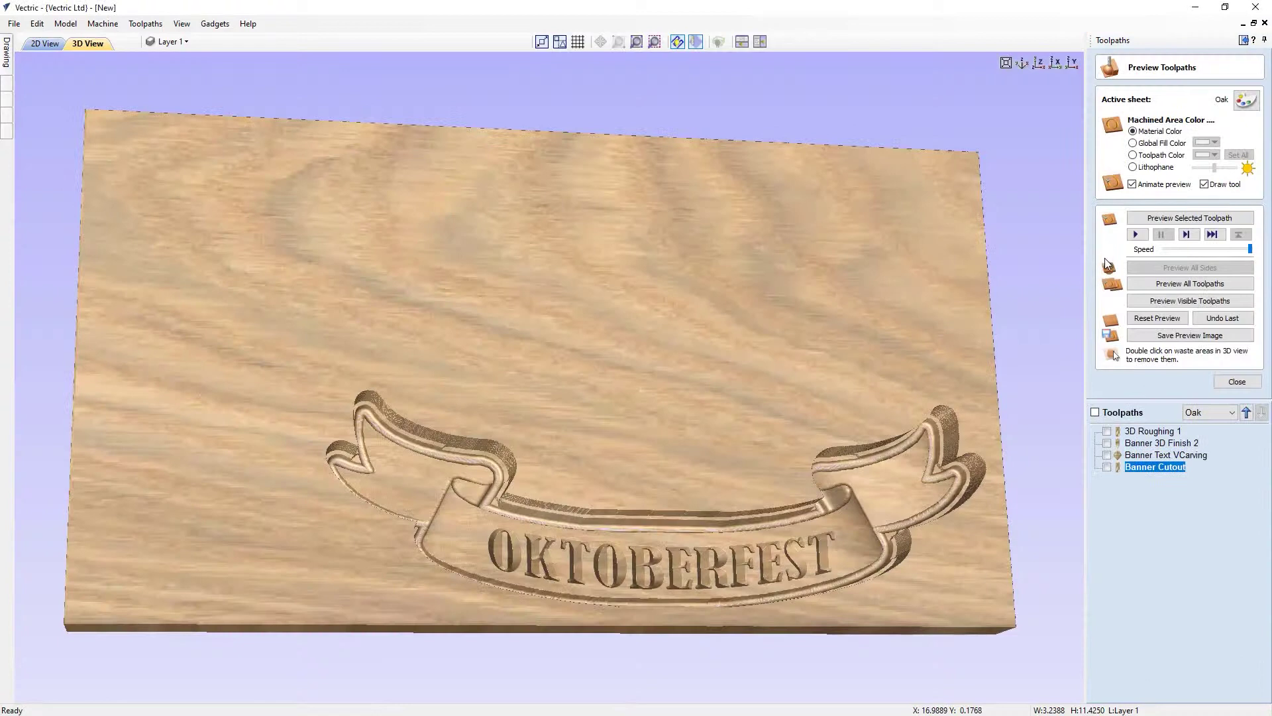
# Step: Show the Banner Cutout toolpath, preview only the visible toolpaths, inspect the cut edges up close, and finish previewing the Oak sheet
pyautogui.click(1108, 467)
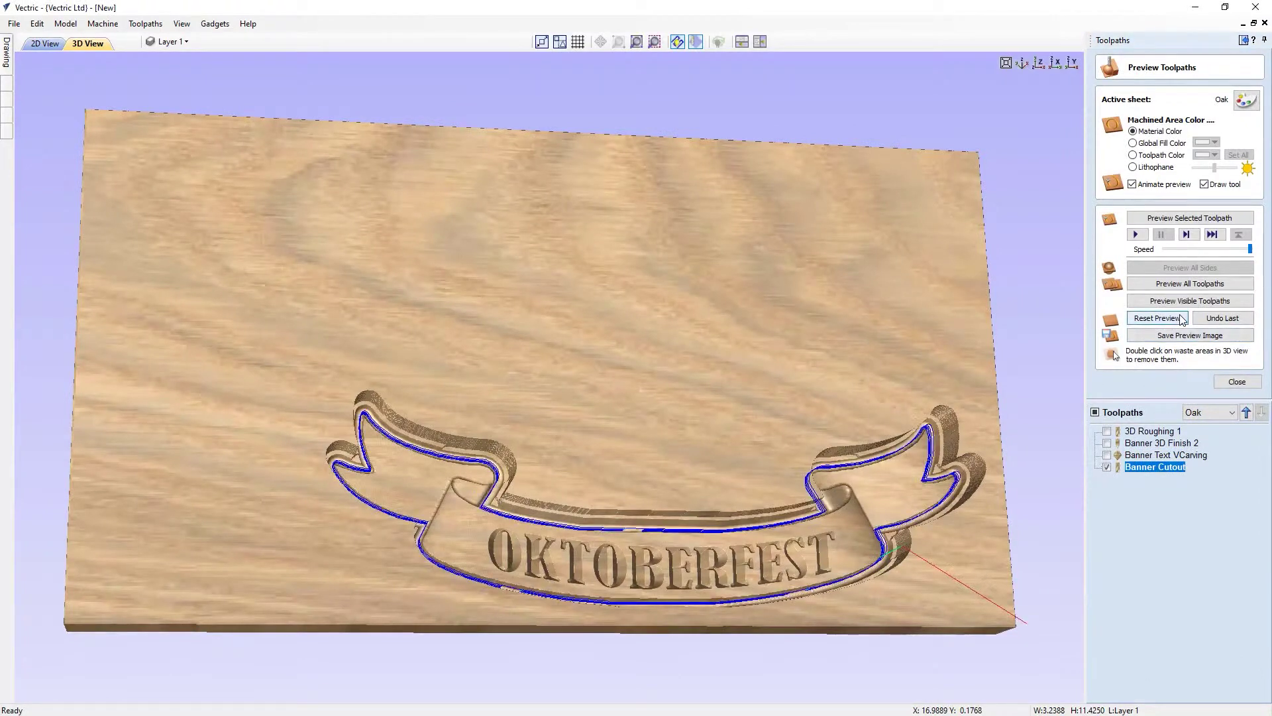
pyautogui.click(1178, 301)
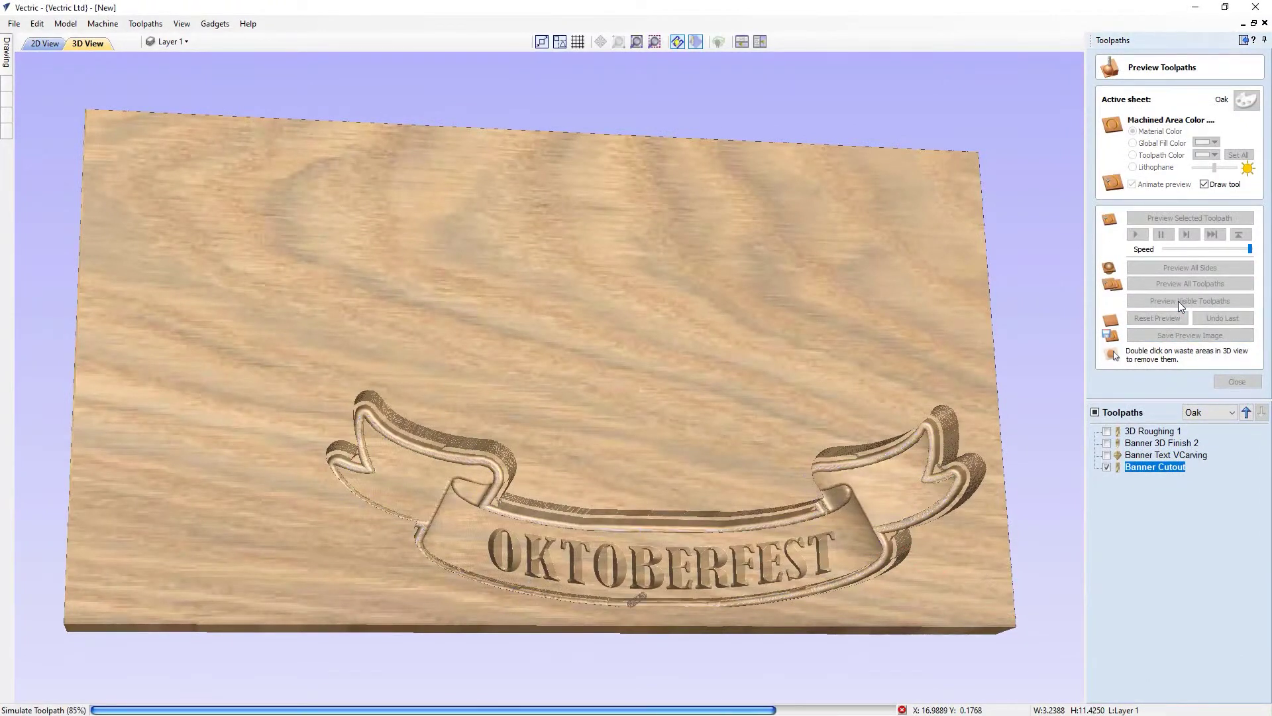
pyautogui.moveTo(742, 380); pyautogui.dragTo(781, 320)
pyautogui.scroll(5, 722, 460)
pyautogui.moveTo(625, 376); pyautogui.dragTo(457, 248, button='middle')
pyautogui.click(1237, 382)
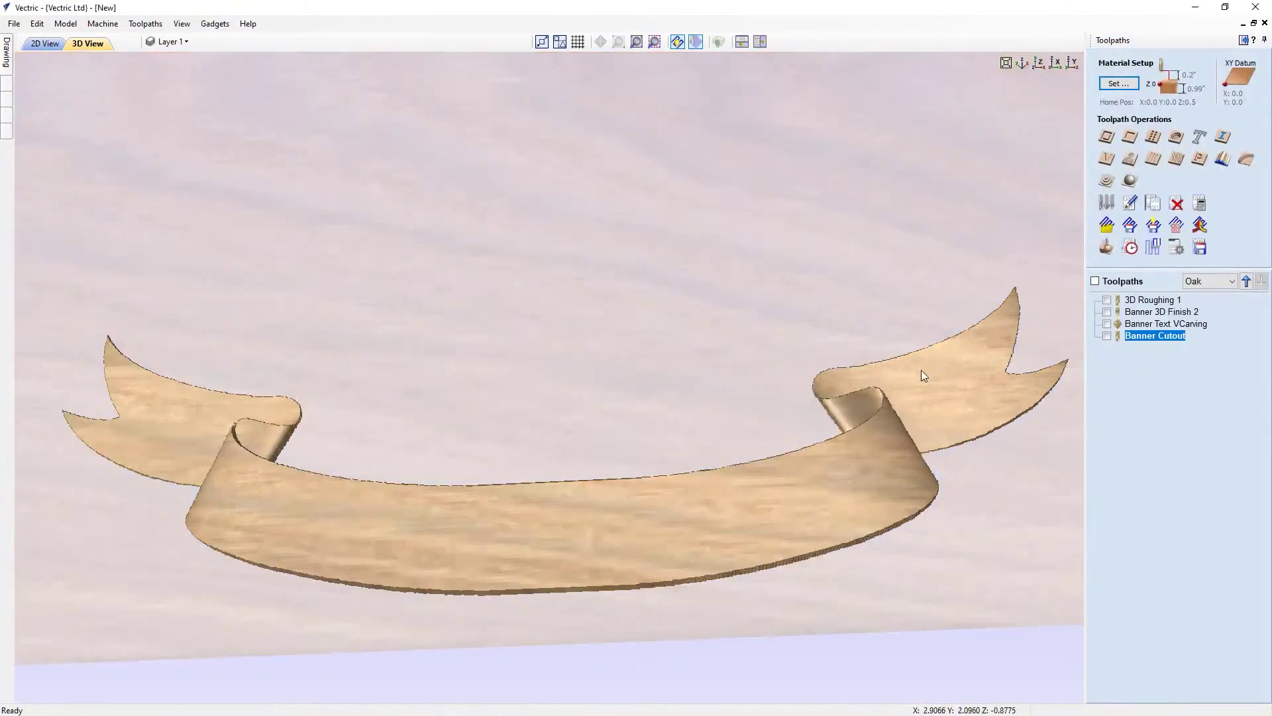
# Step: Return to the 2D layout and view the Oak sheet together with the neighbouring material sheets
pyautogui.scroll(-2, 629, 331)
pyautogui.click(45, 42)
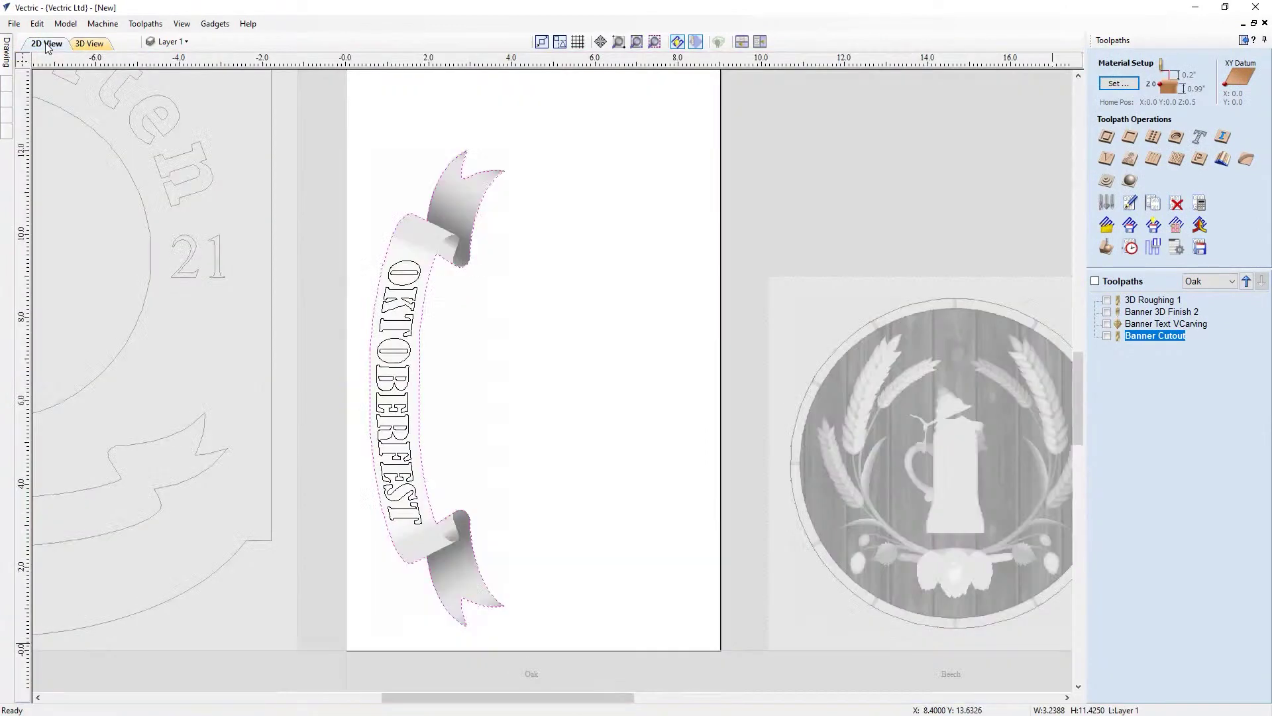
pyautogui.scroll(-3, 471, 347)
pyautogui.scroll(-4, 532, 364)
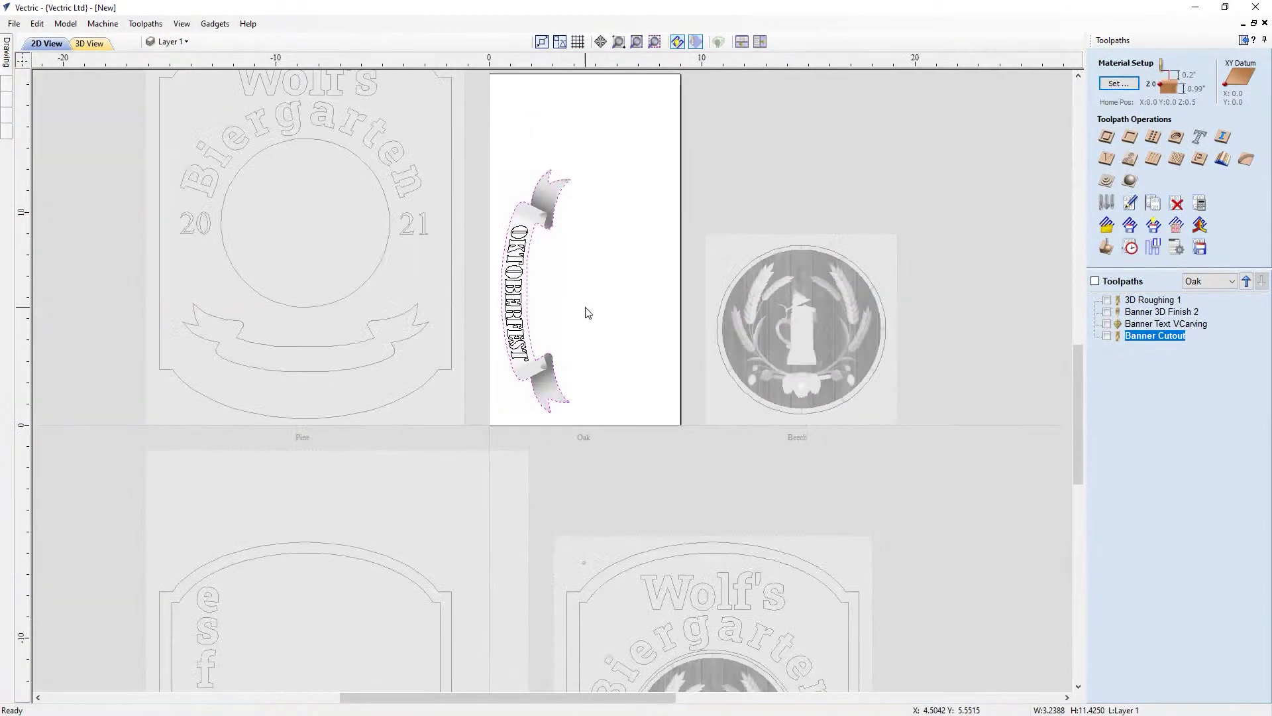